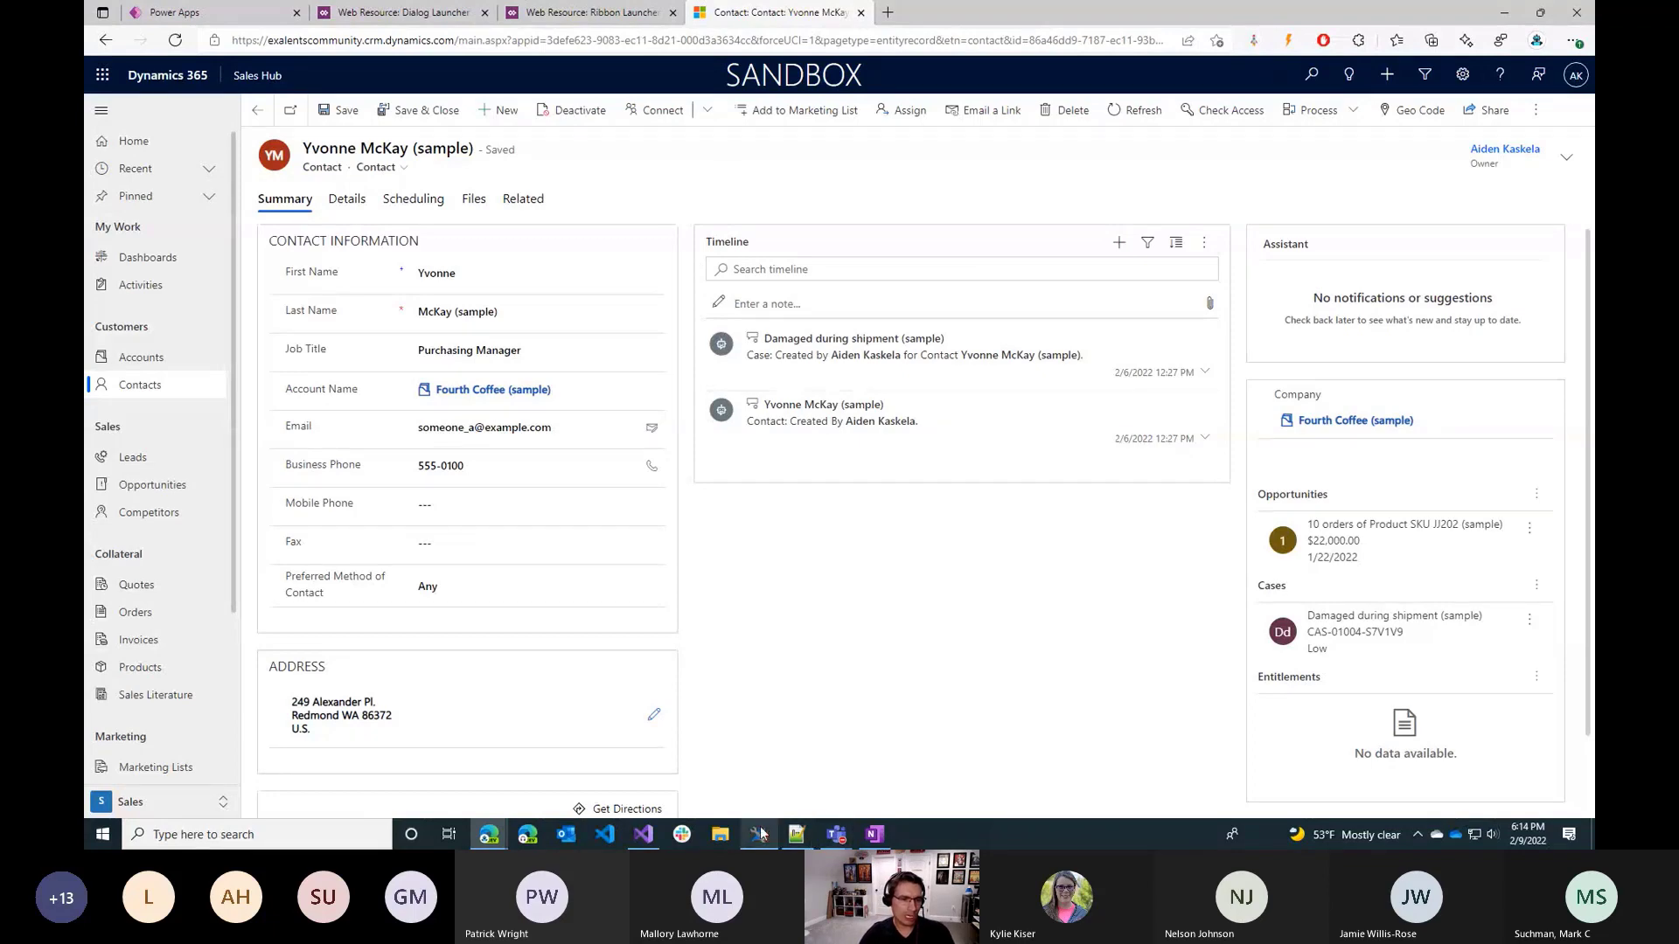
Switch to Ribbon Workbench in XrmToolBox and add a button to the contact form ribbon between Save & New and Activate.
mouse_move(761, 838)
click(761, 785)
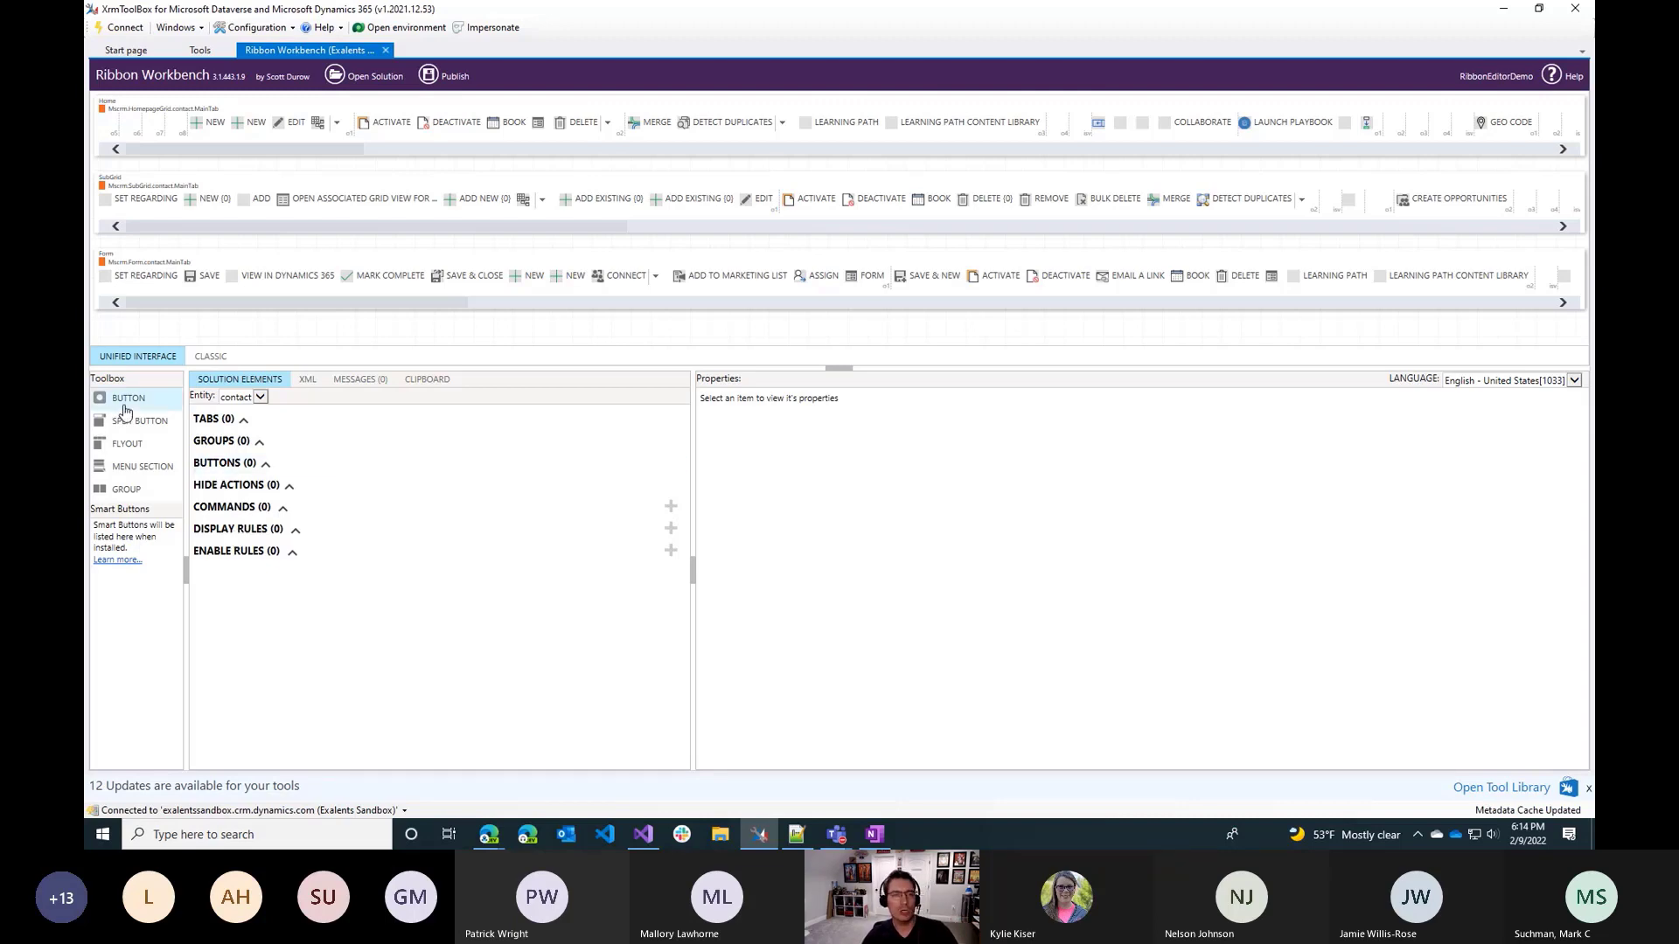
mouse_move(127, 412)
mouse_down()
mouse_move(936, 383)
mouse_move(1025, 281)
mouse_move(940, 284)
mouse_move(980, 285)
mouse_up()
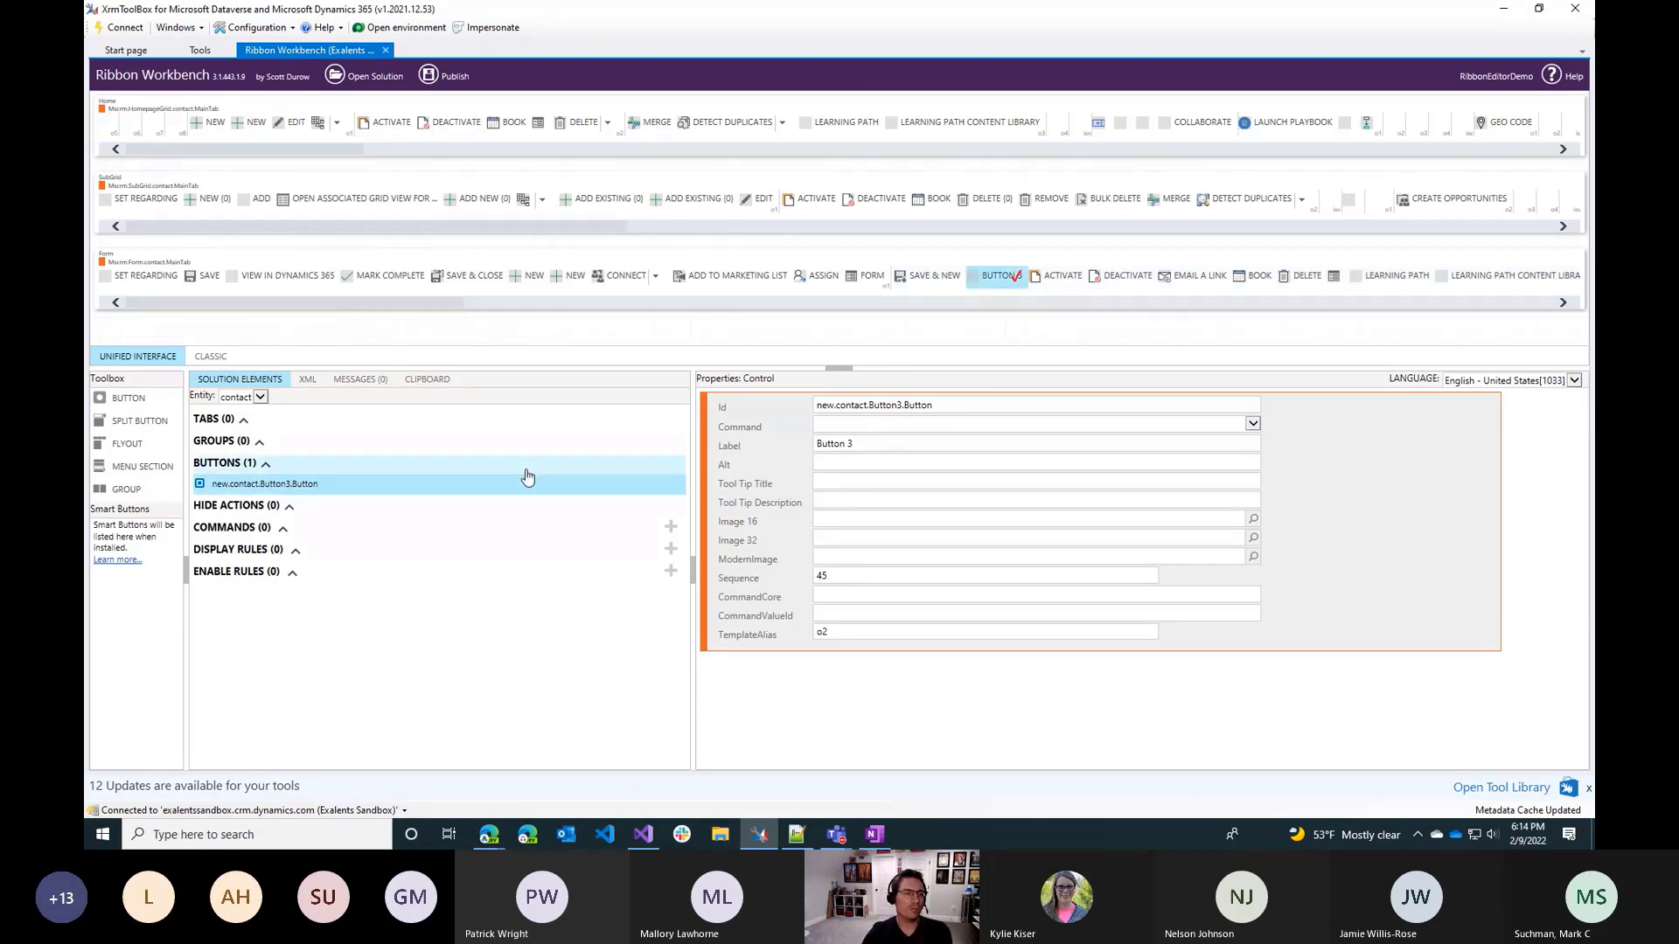
click(311, 529)
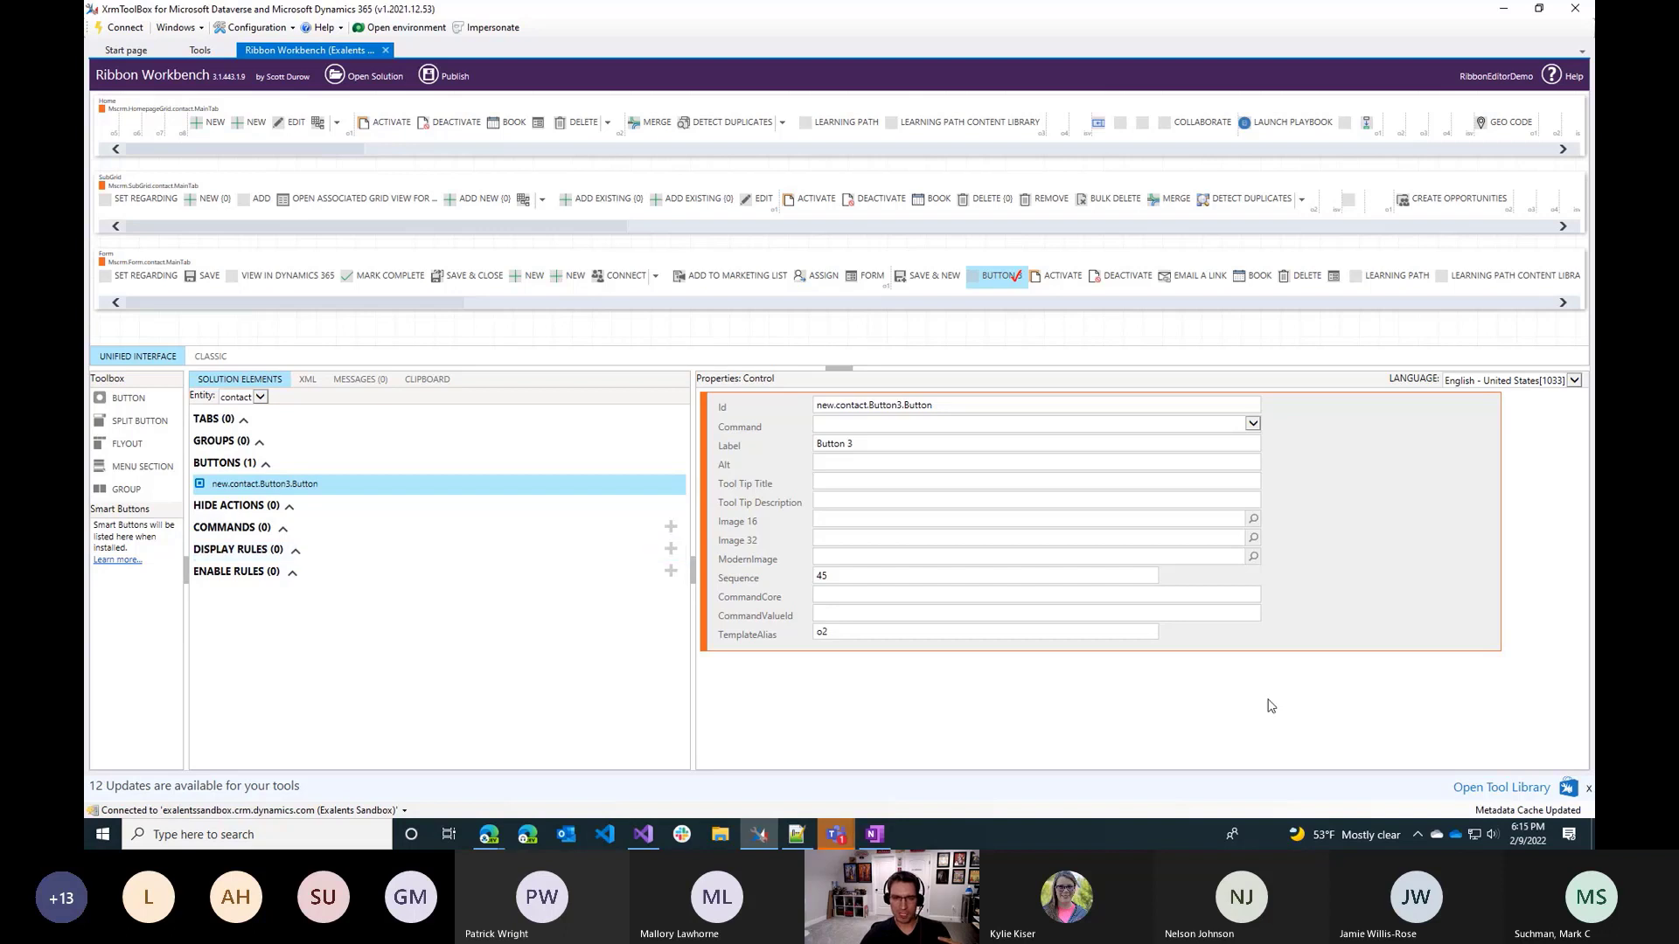
click(840, 846)
click(841, 759)
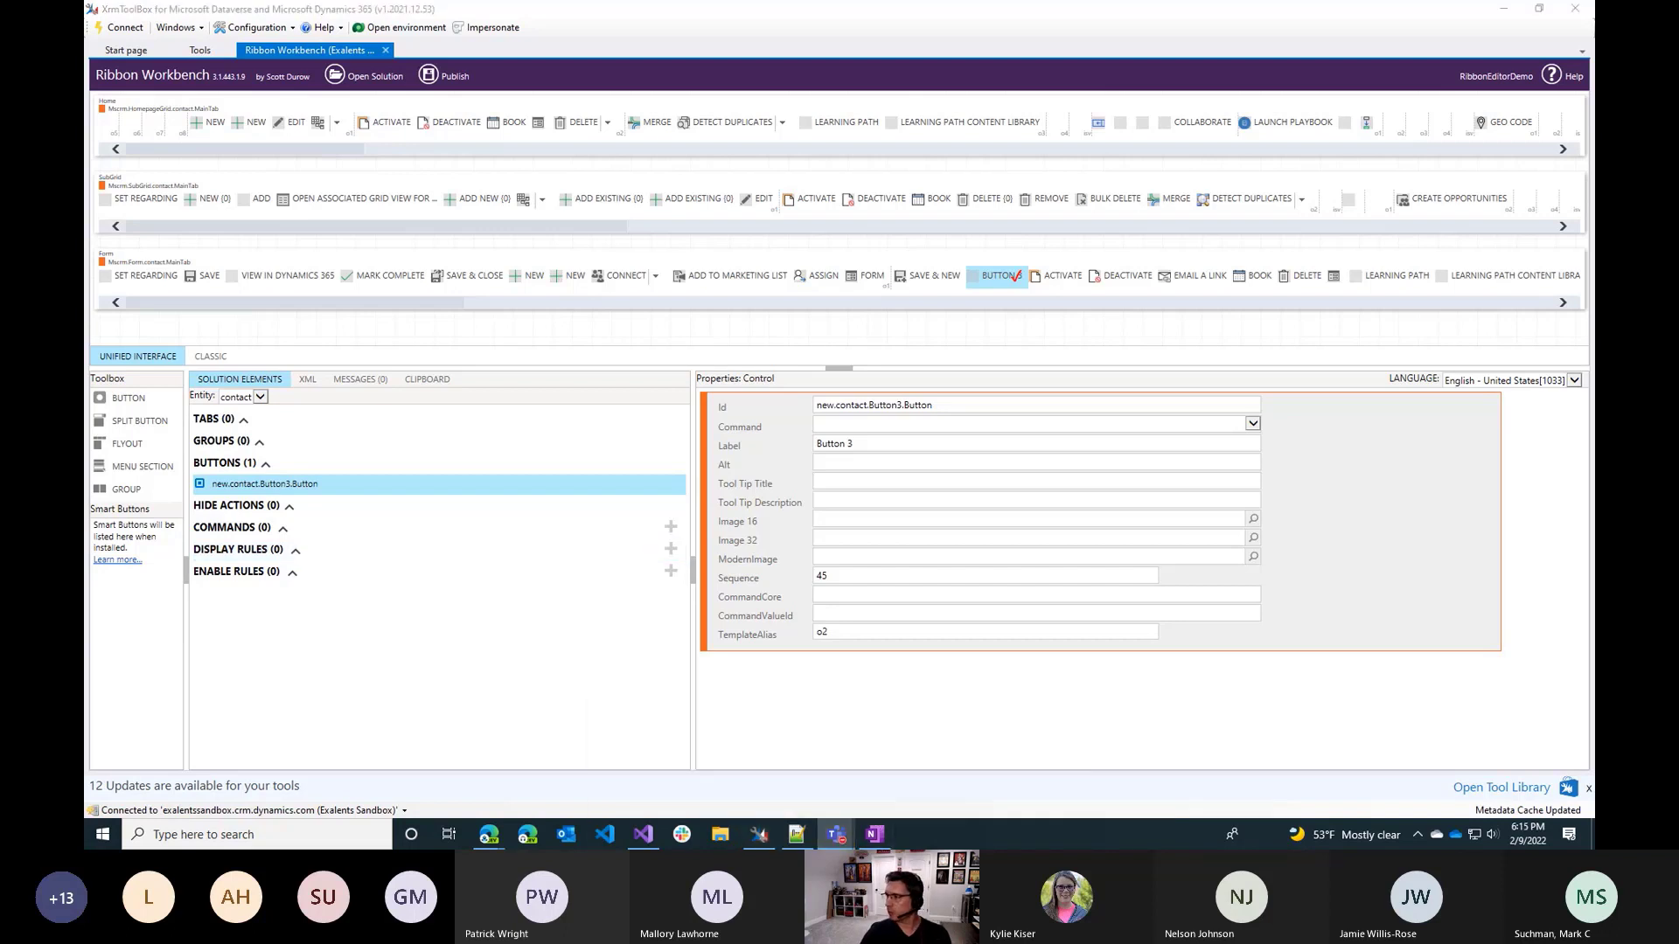
click(789, 688)
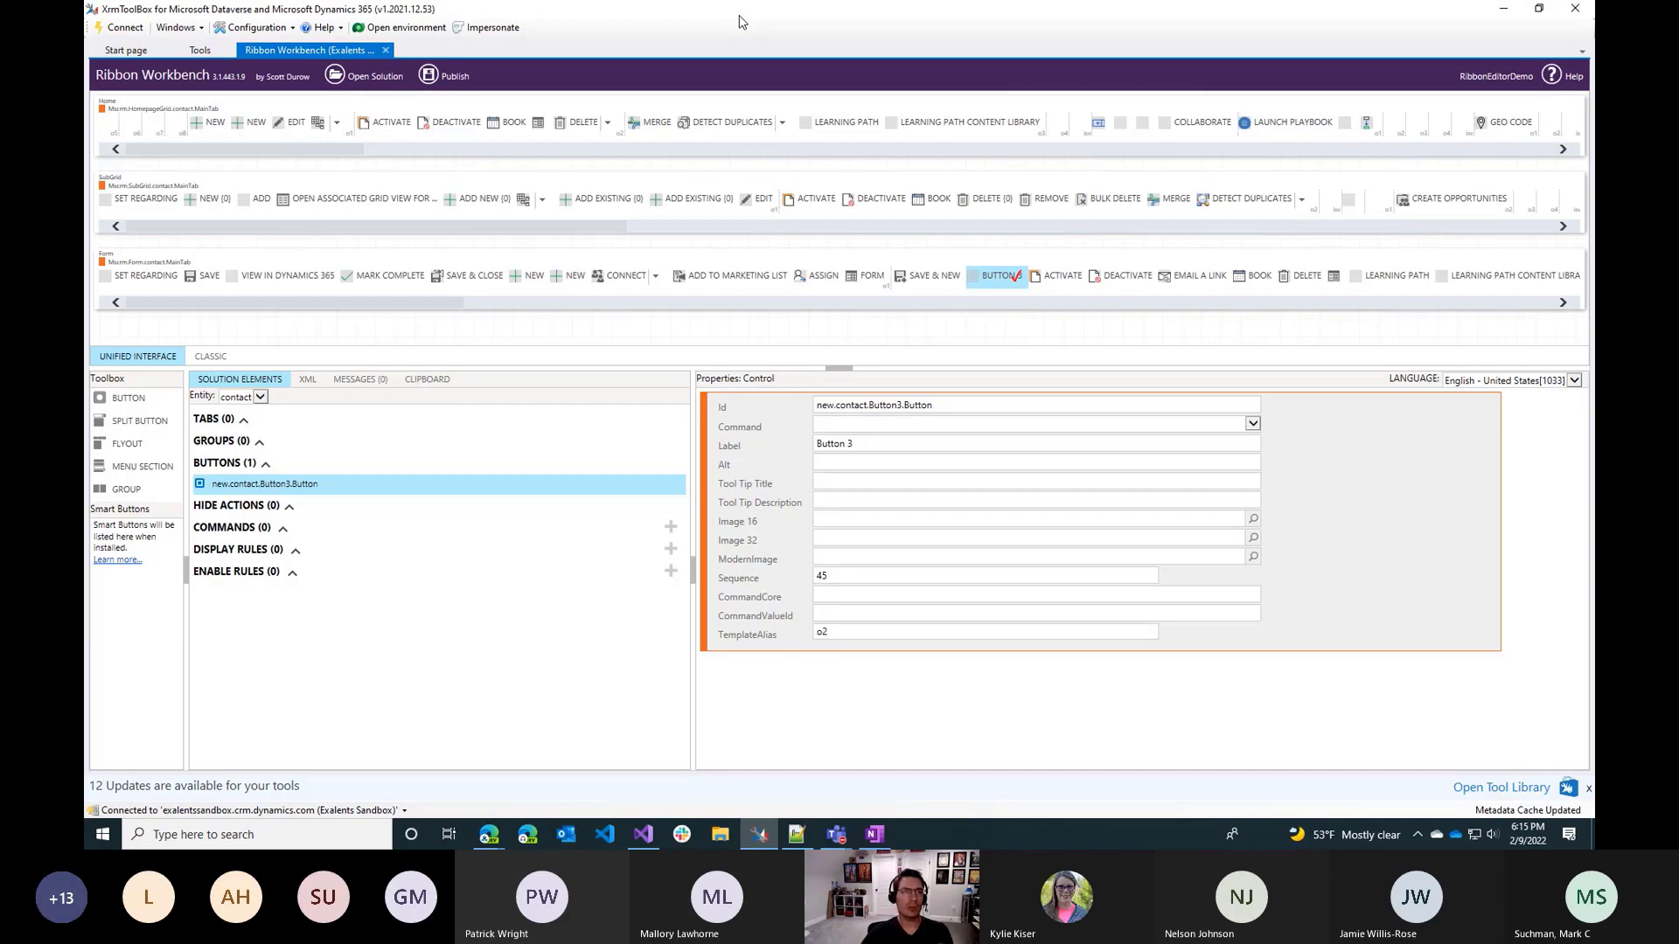
Switch to Power Apps in the browser, open Sales Hub in the preview app designer and start editing the Contact command bar.
click(1503, 9)
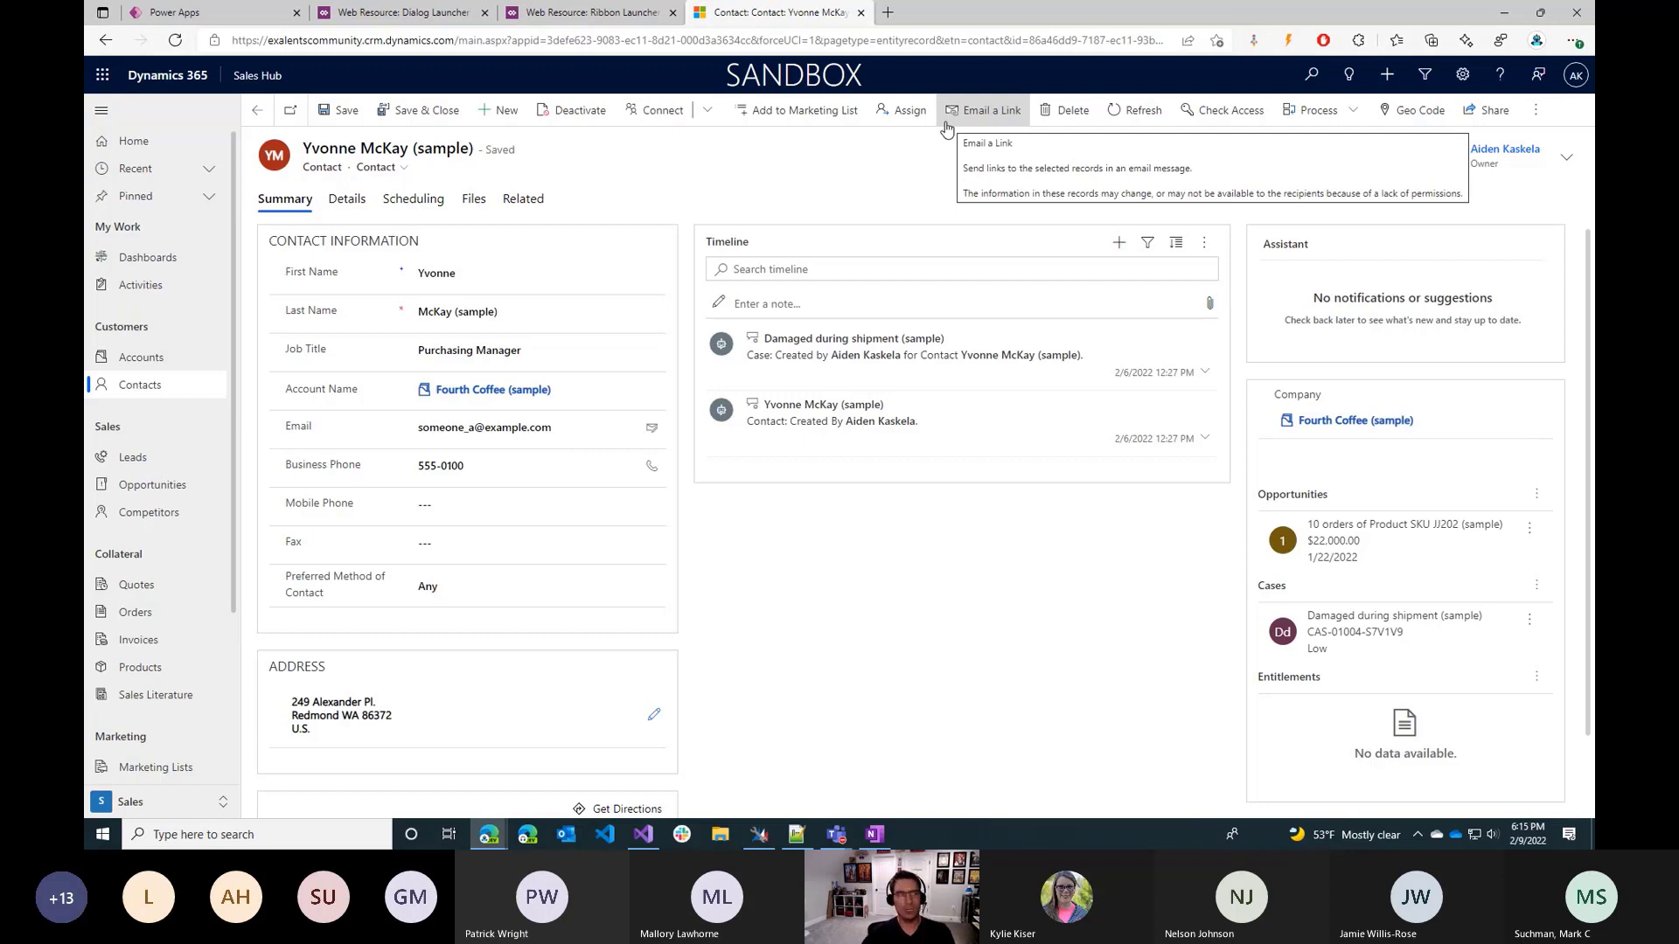
click(243, 7)
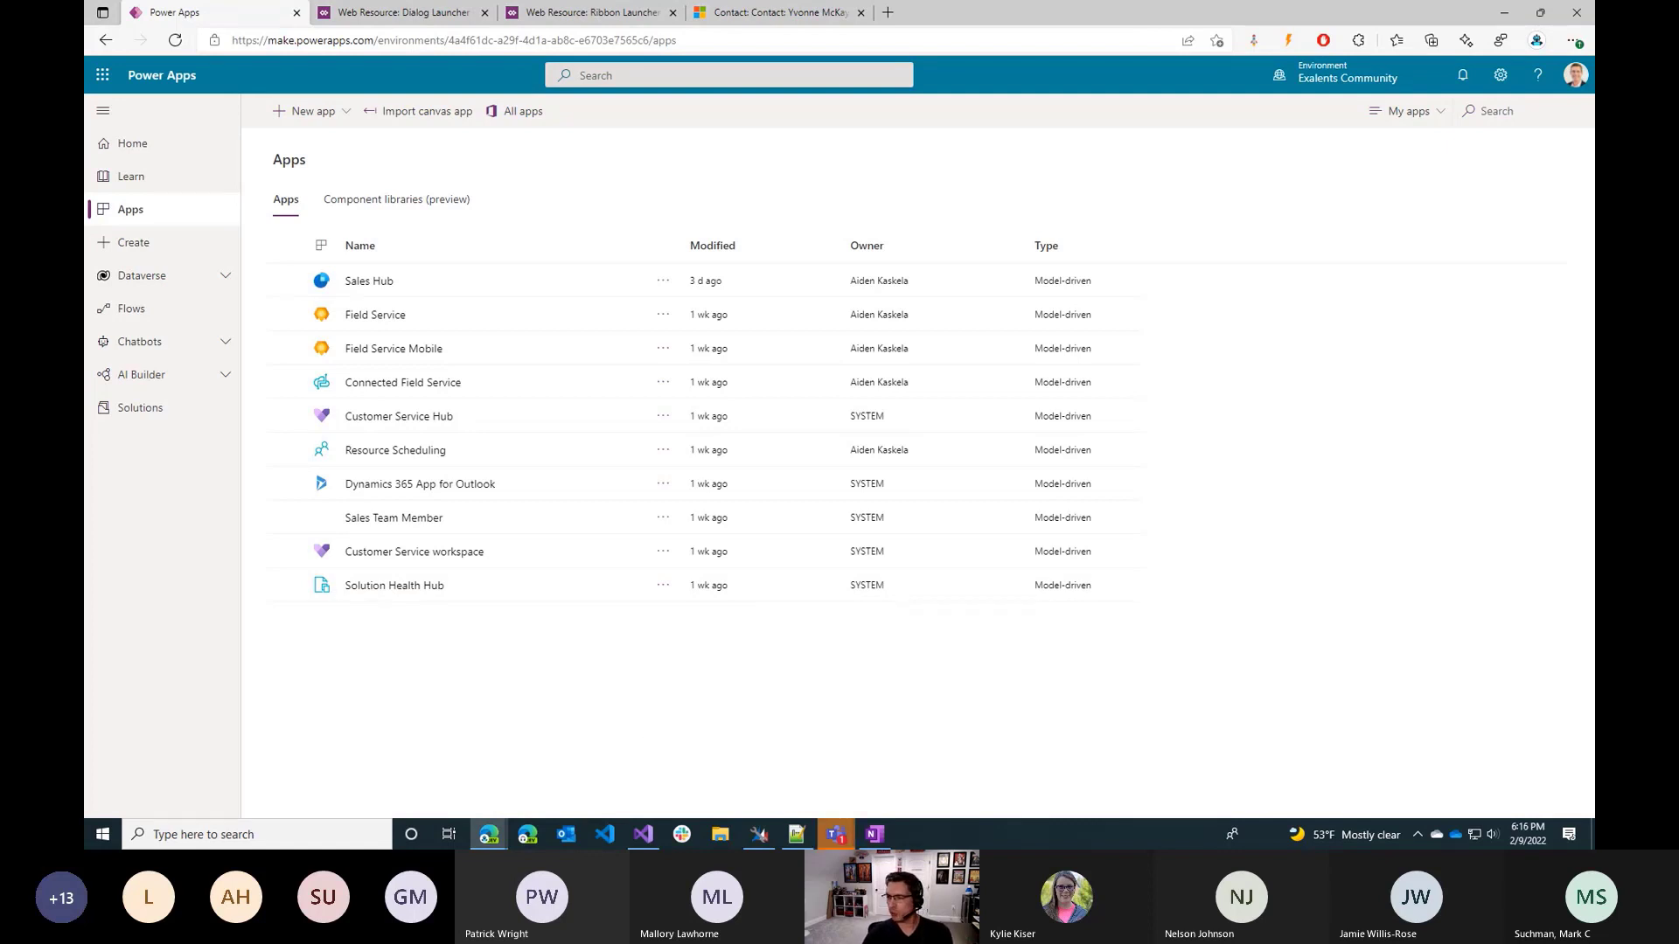
key(alt+Tab)
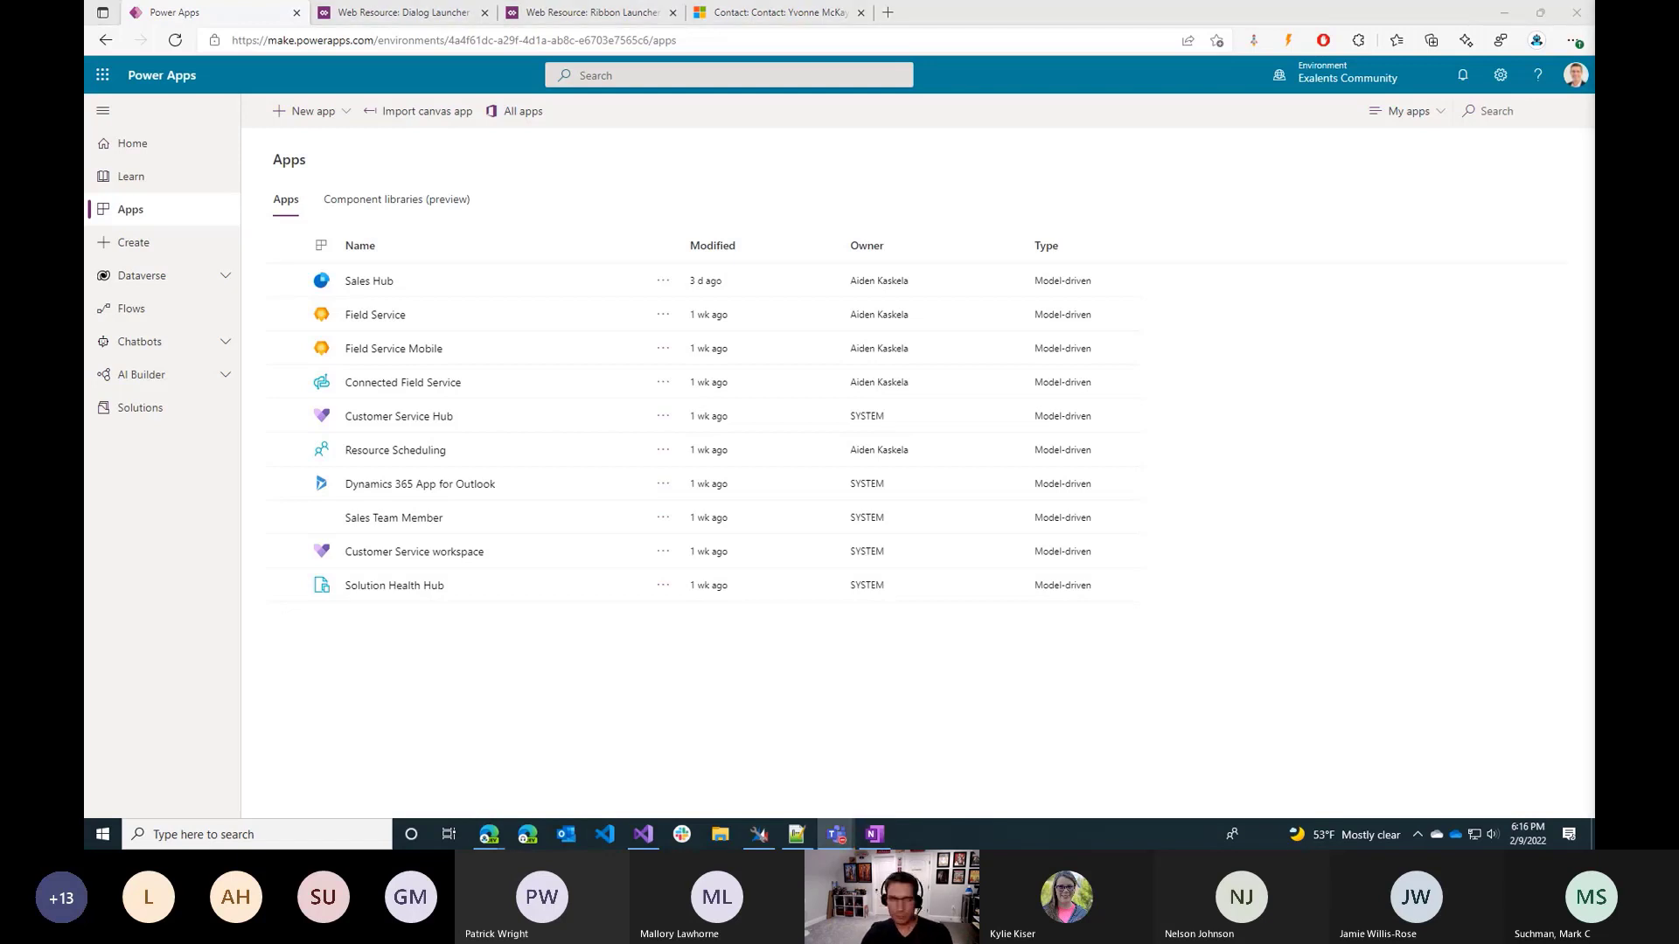
click(427, 648)
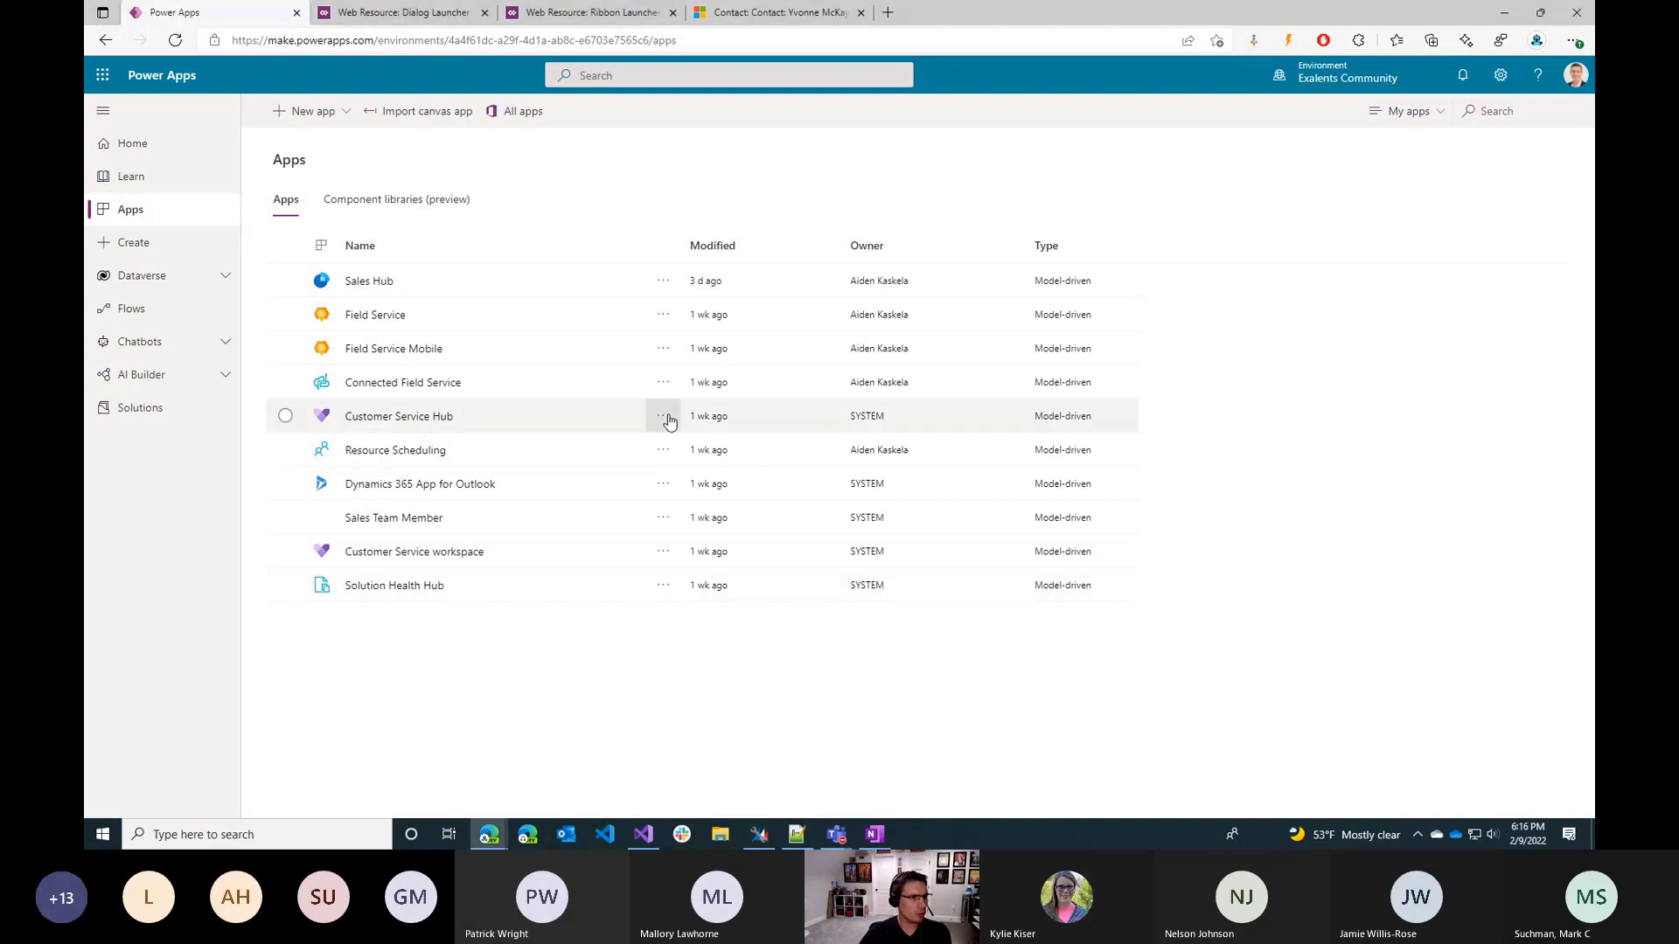
click(671, 284)
click(672, 284)
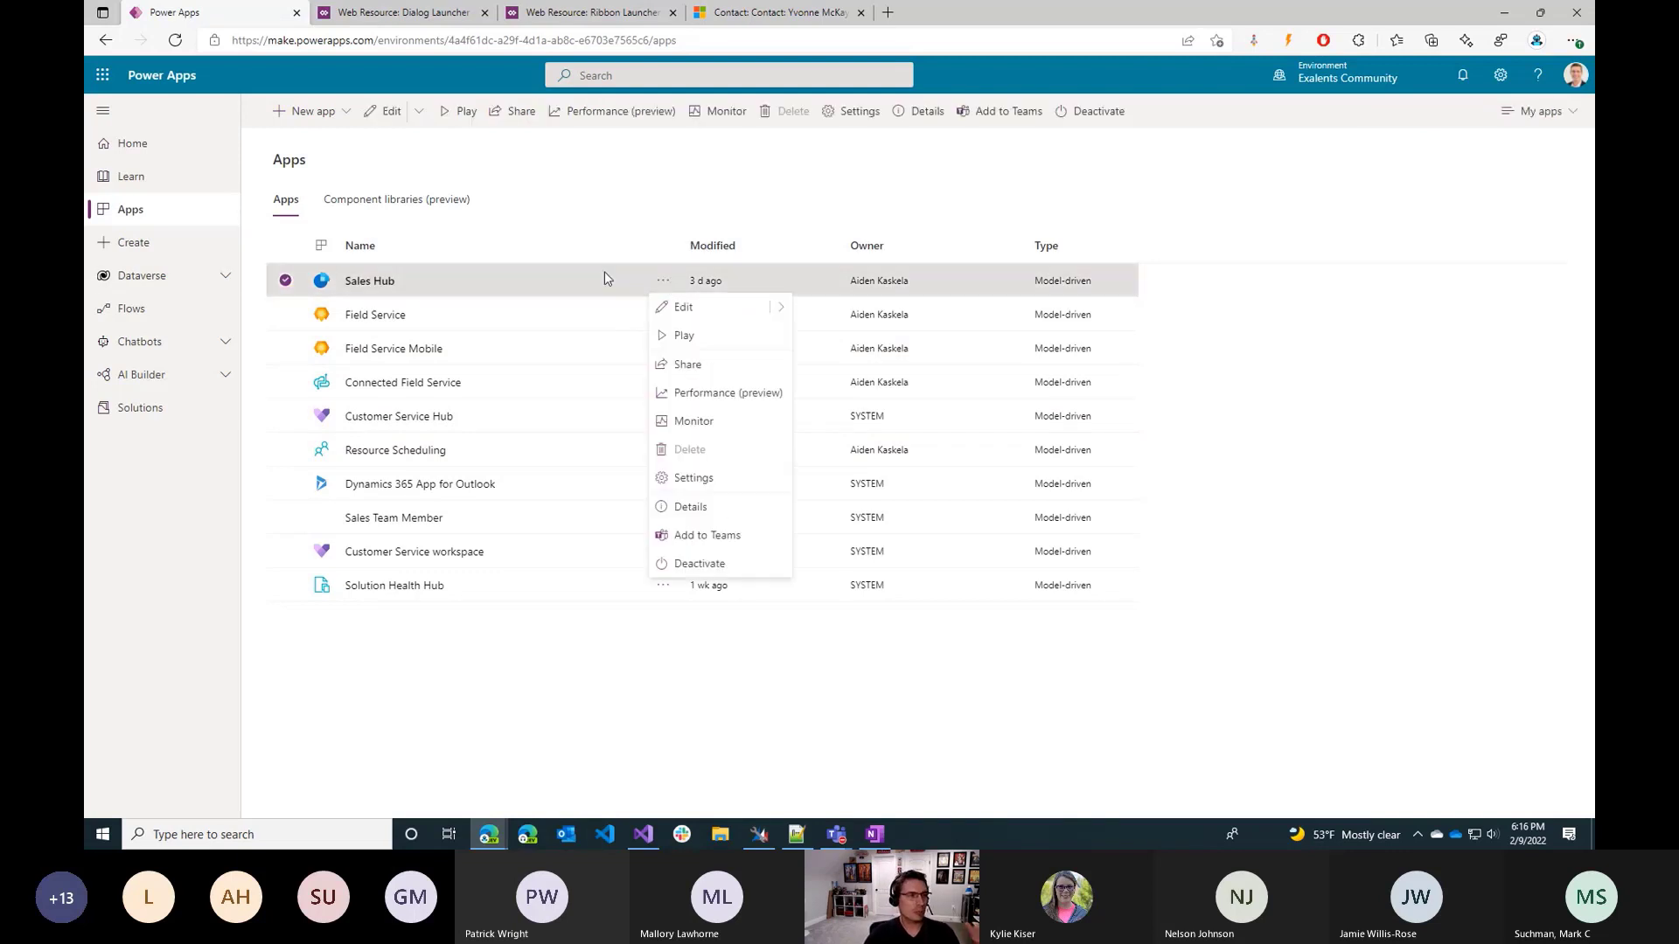
mouse_move(779, 307)
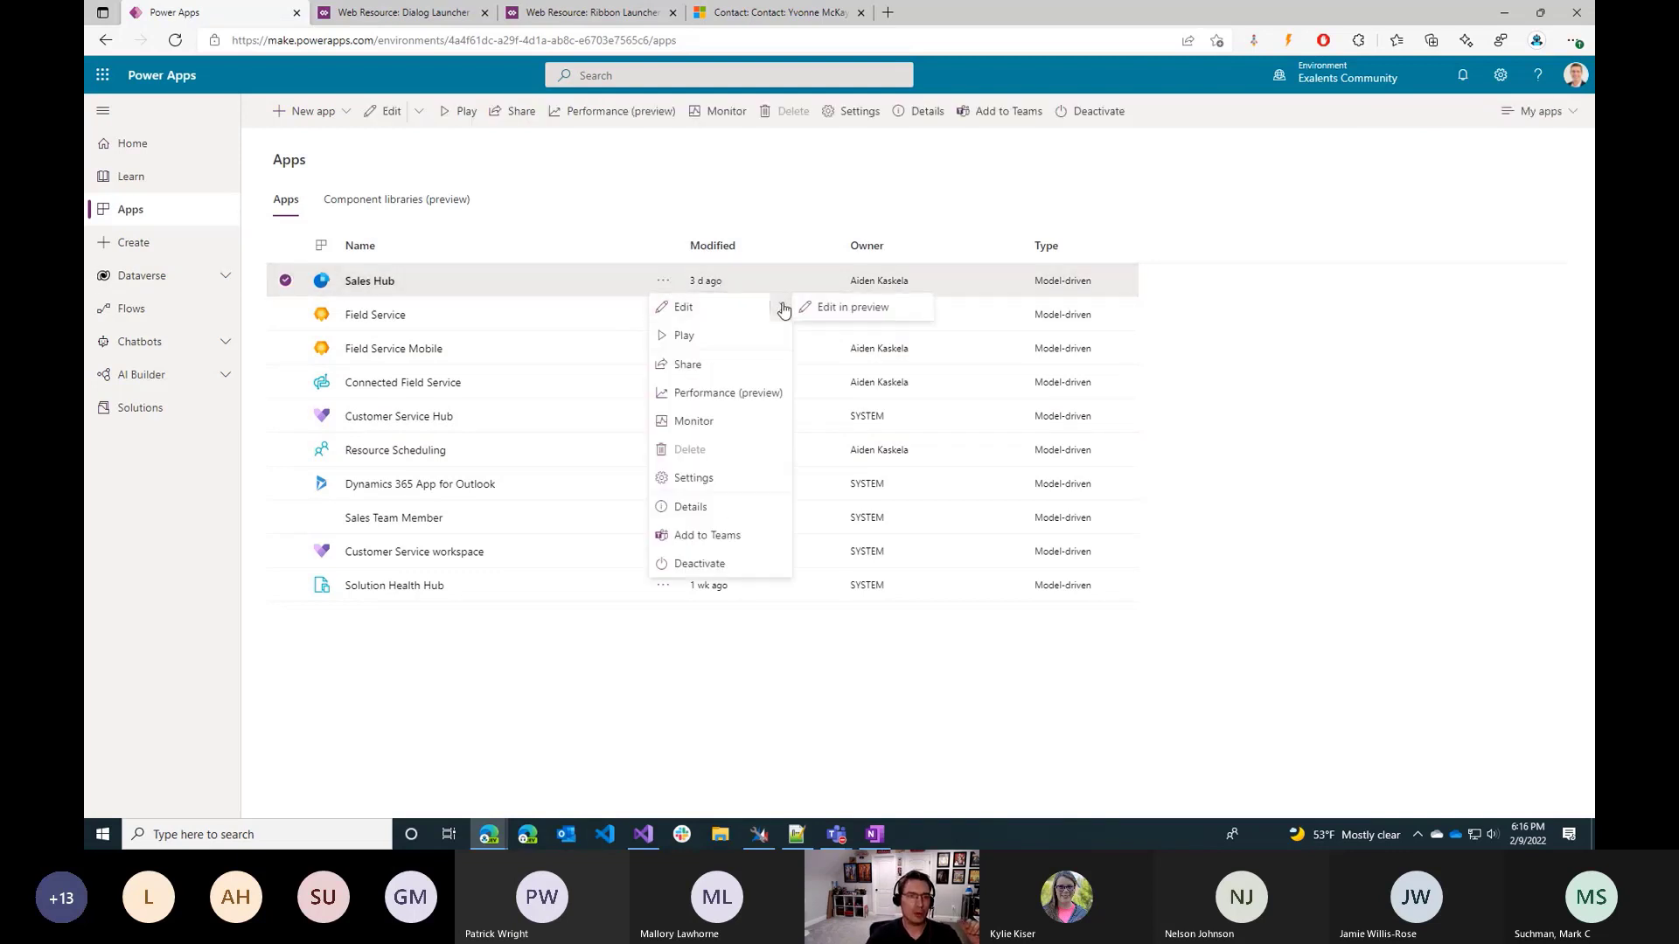
click(867, 317)
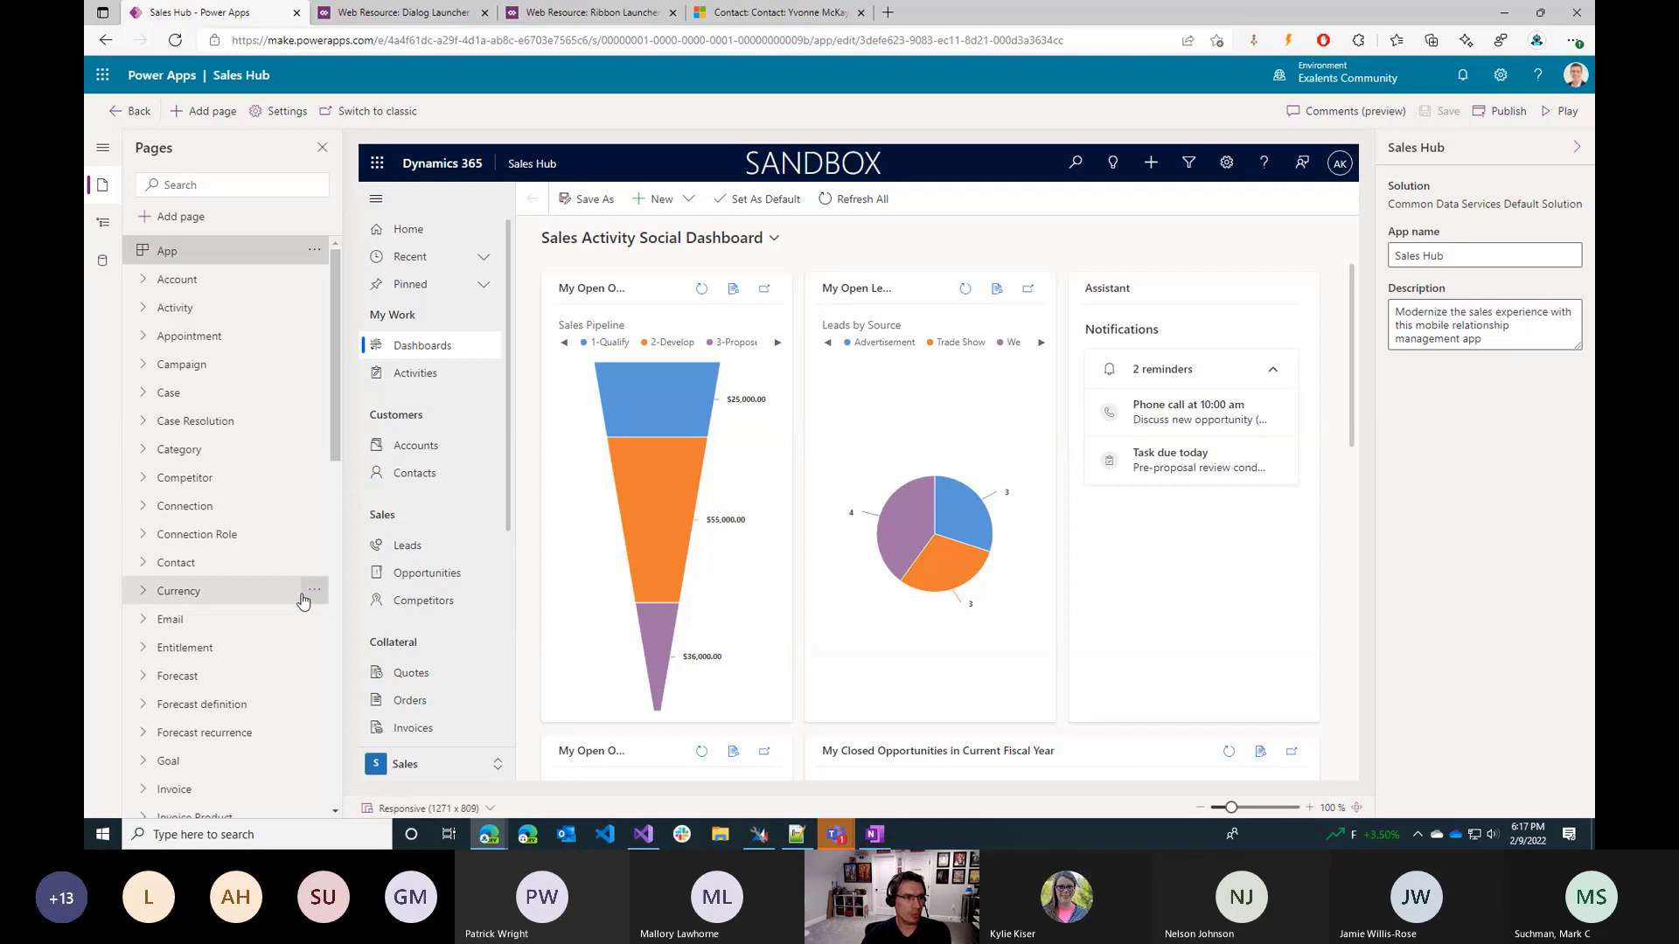
click(314, 560)
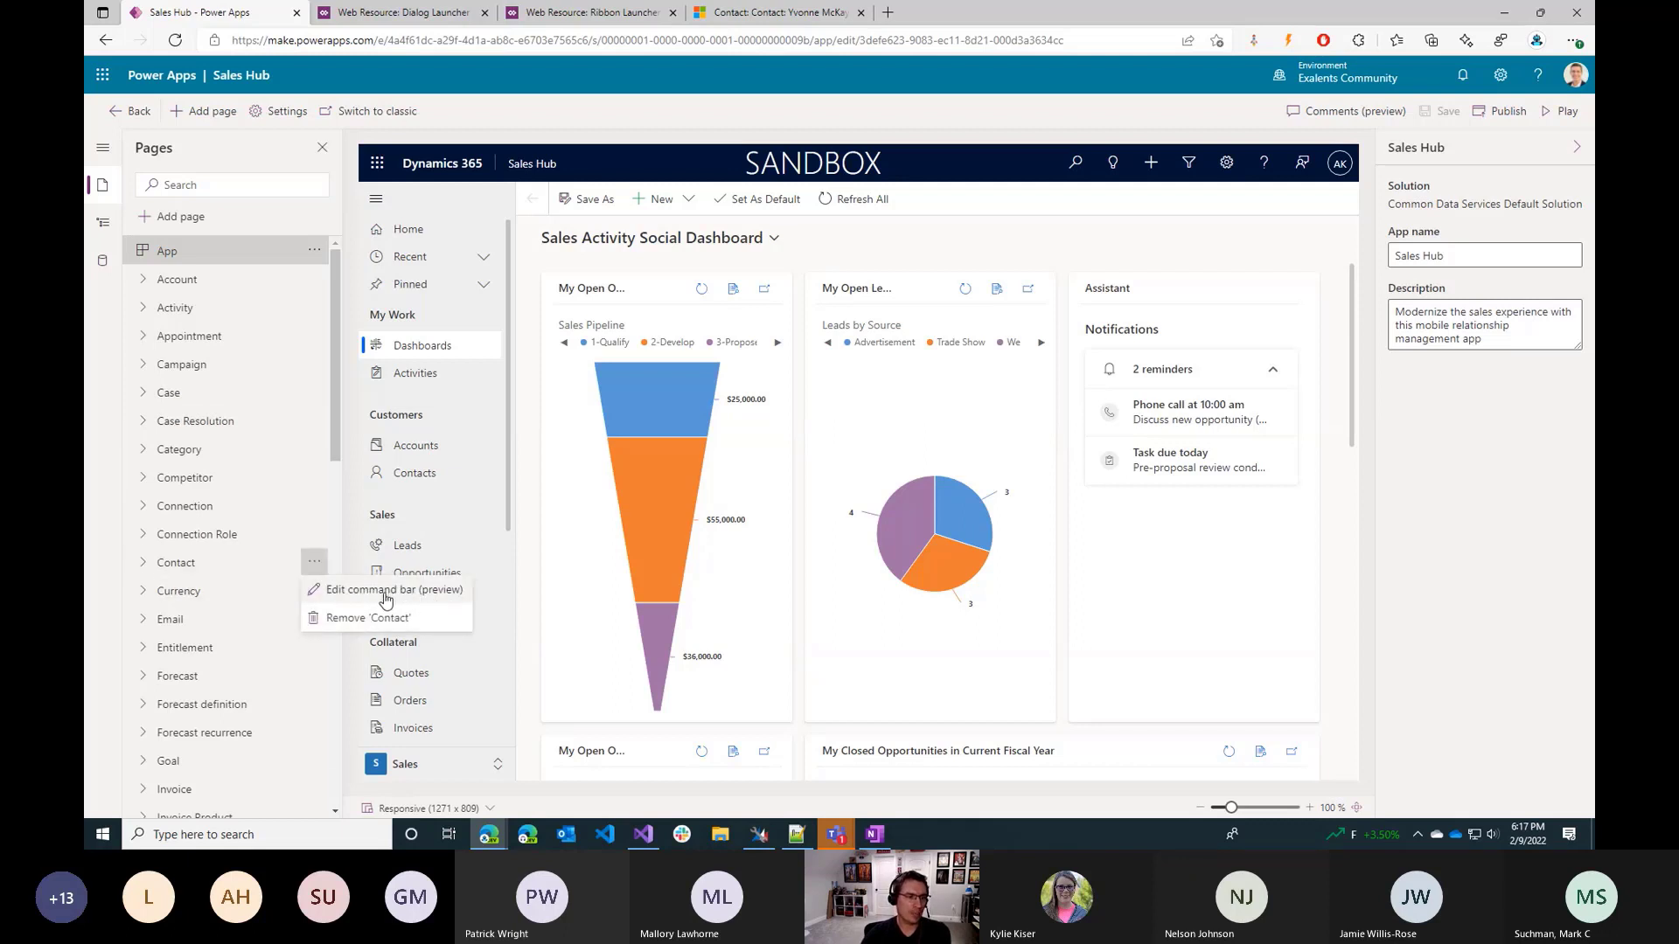
click(422, 592)
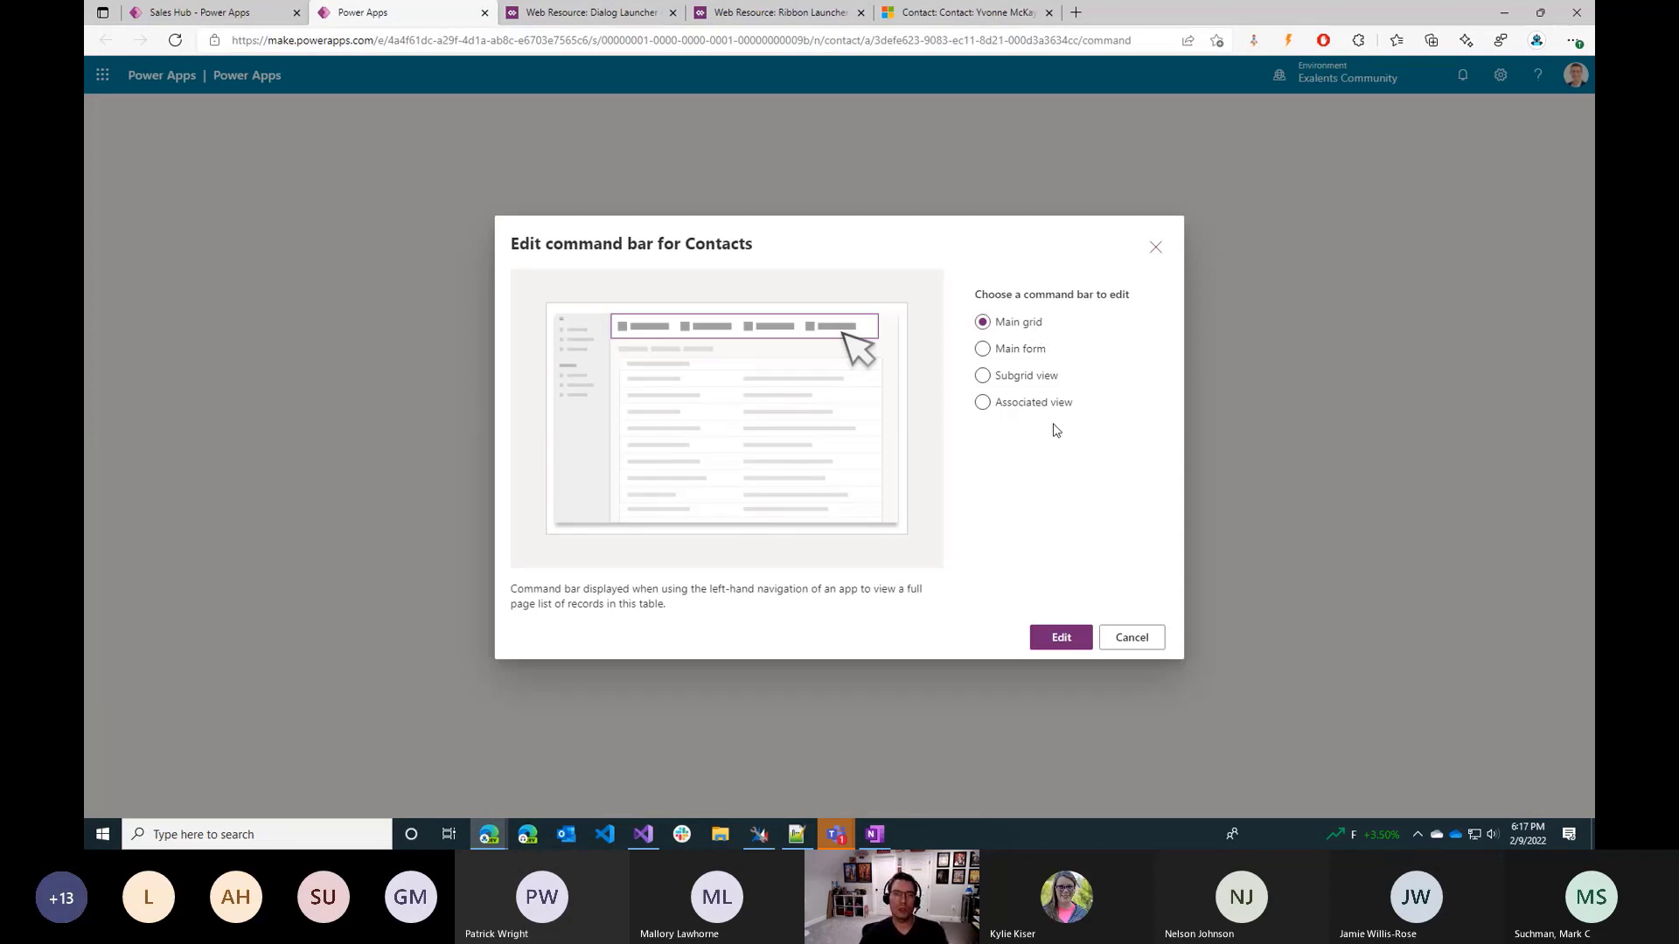
Examine the main grid command bar on the Contacts list in Dynamics 365, and return to the command bar selection.
click(928, 8)
click(142, 384)
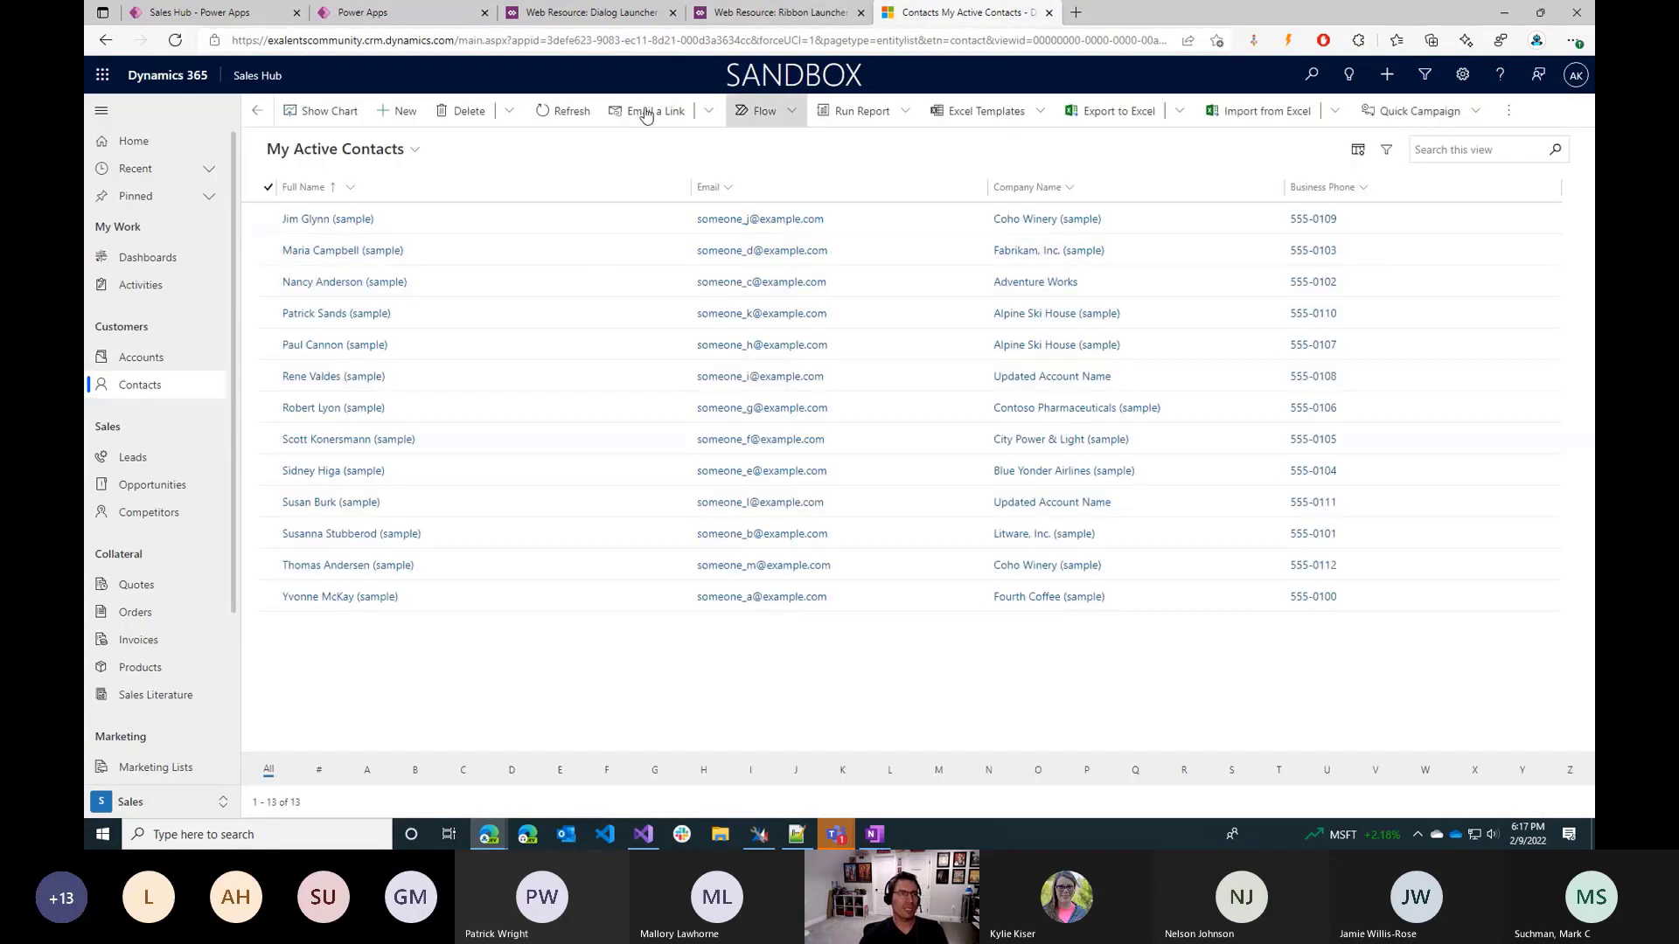
click(208, 12)
click(362, 10)
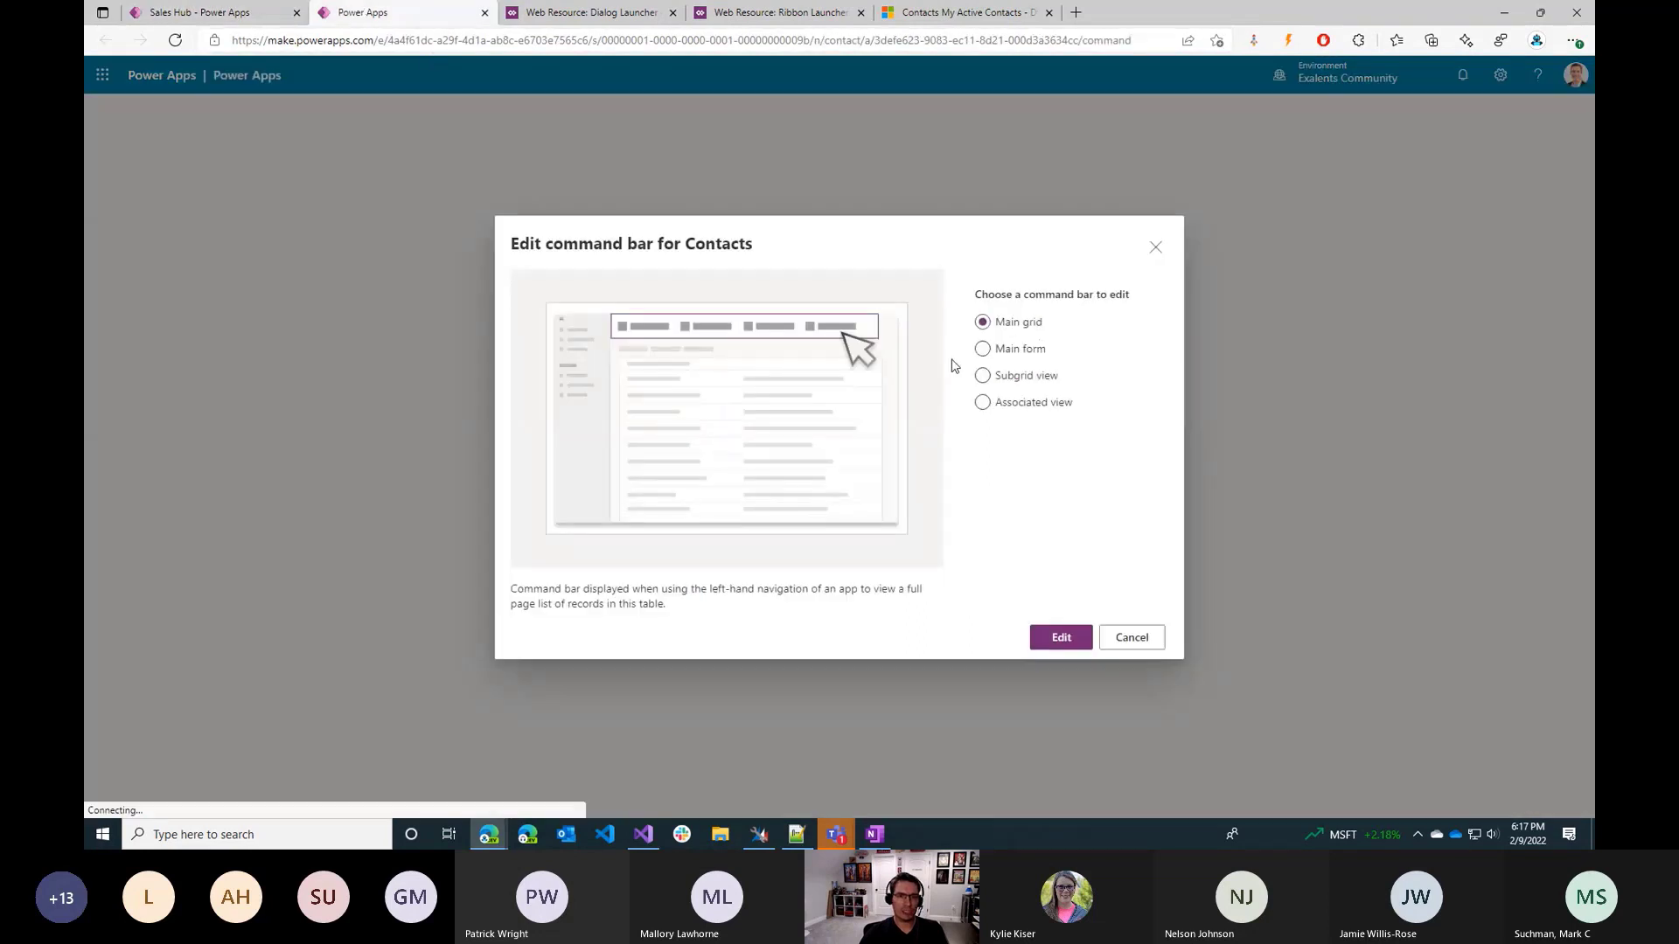
Choose the Main form command bar for Contacts and open it for editing.
click(1039, 377)
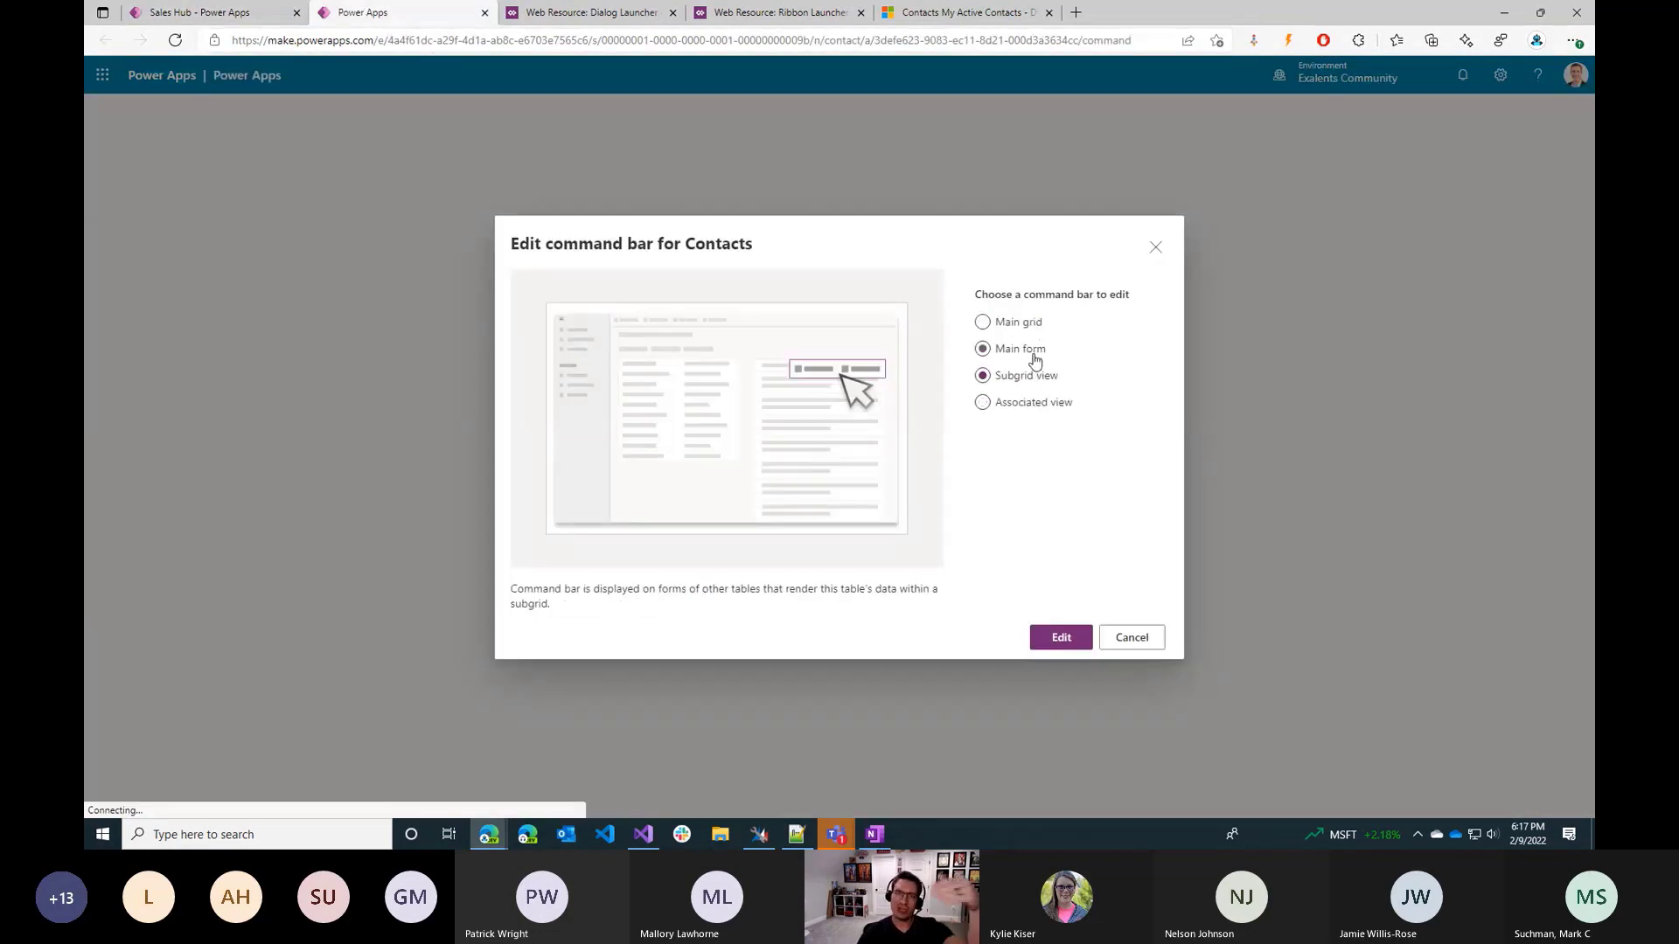
click(1023, 351)
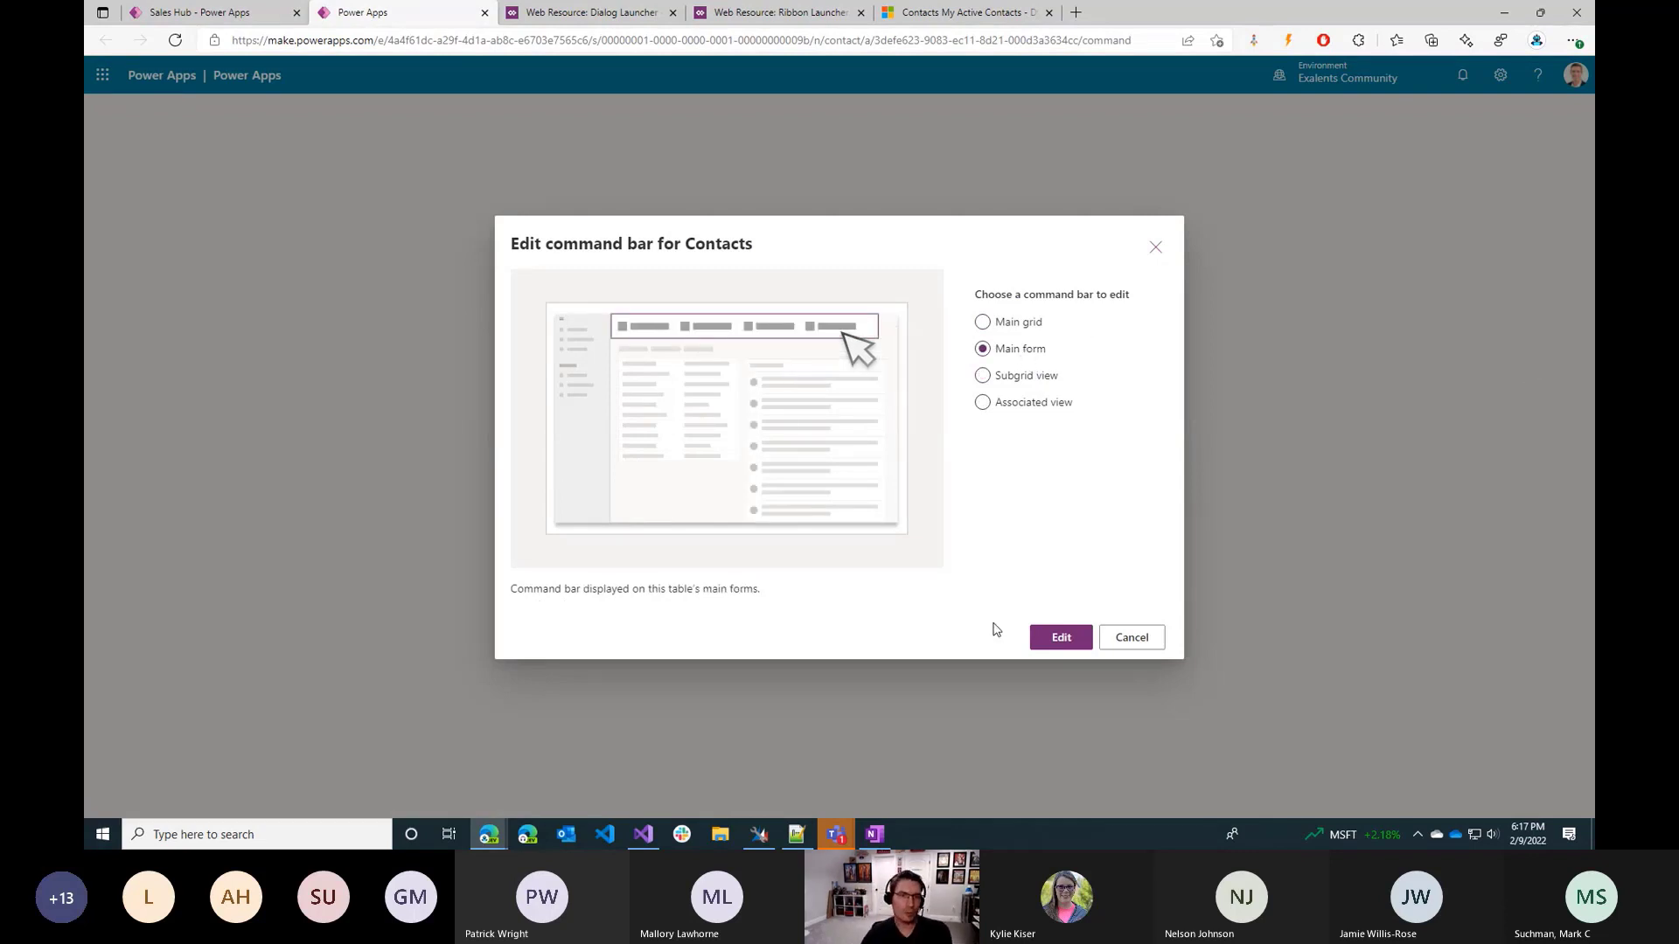
click(1058, 639)
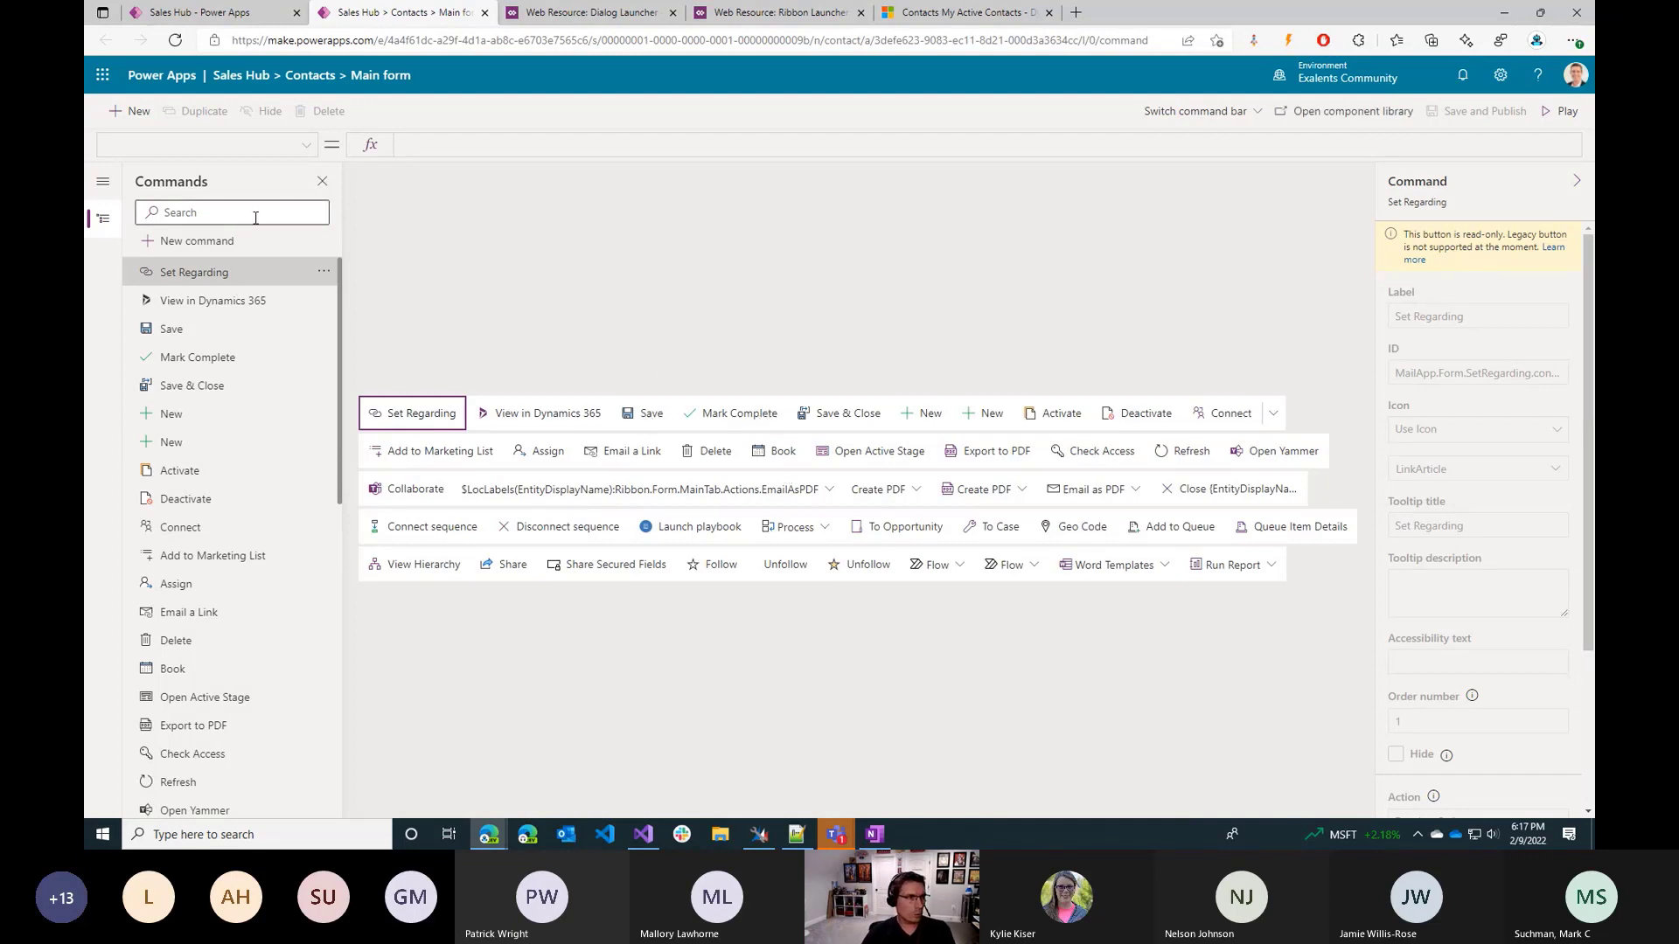
Add a new command to the Contacts main form and place it between Connect and Add to Marketing List.
click(194, 242)
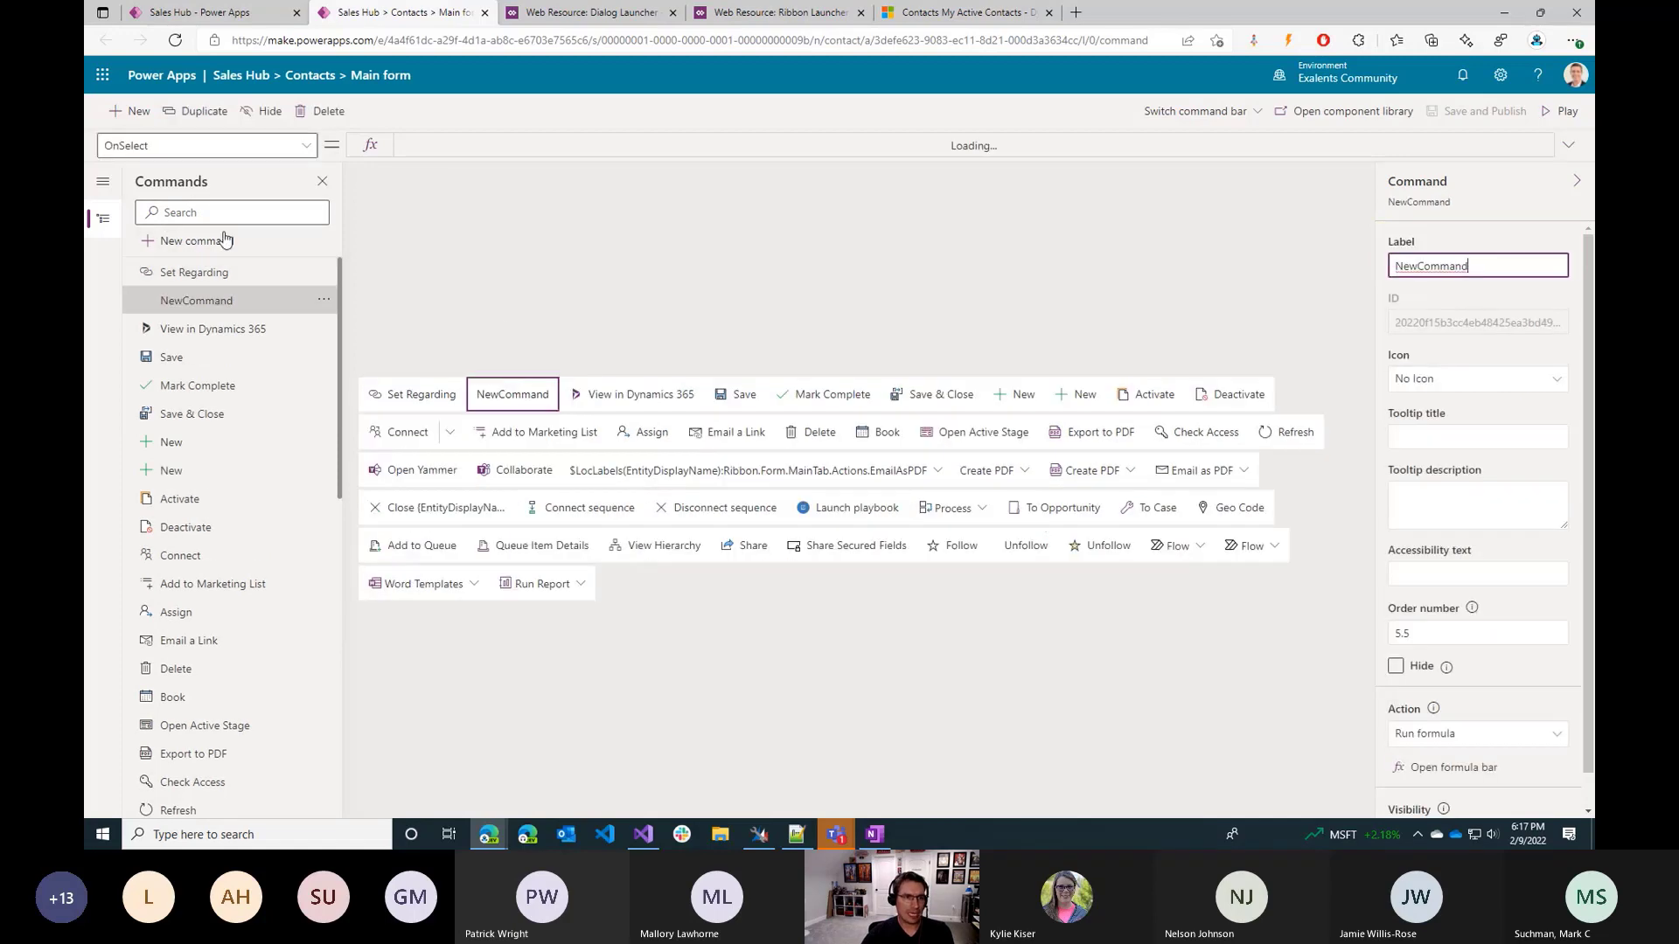
drag(525, 414, 409, 446)
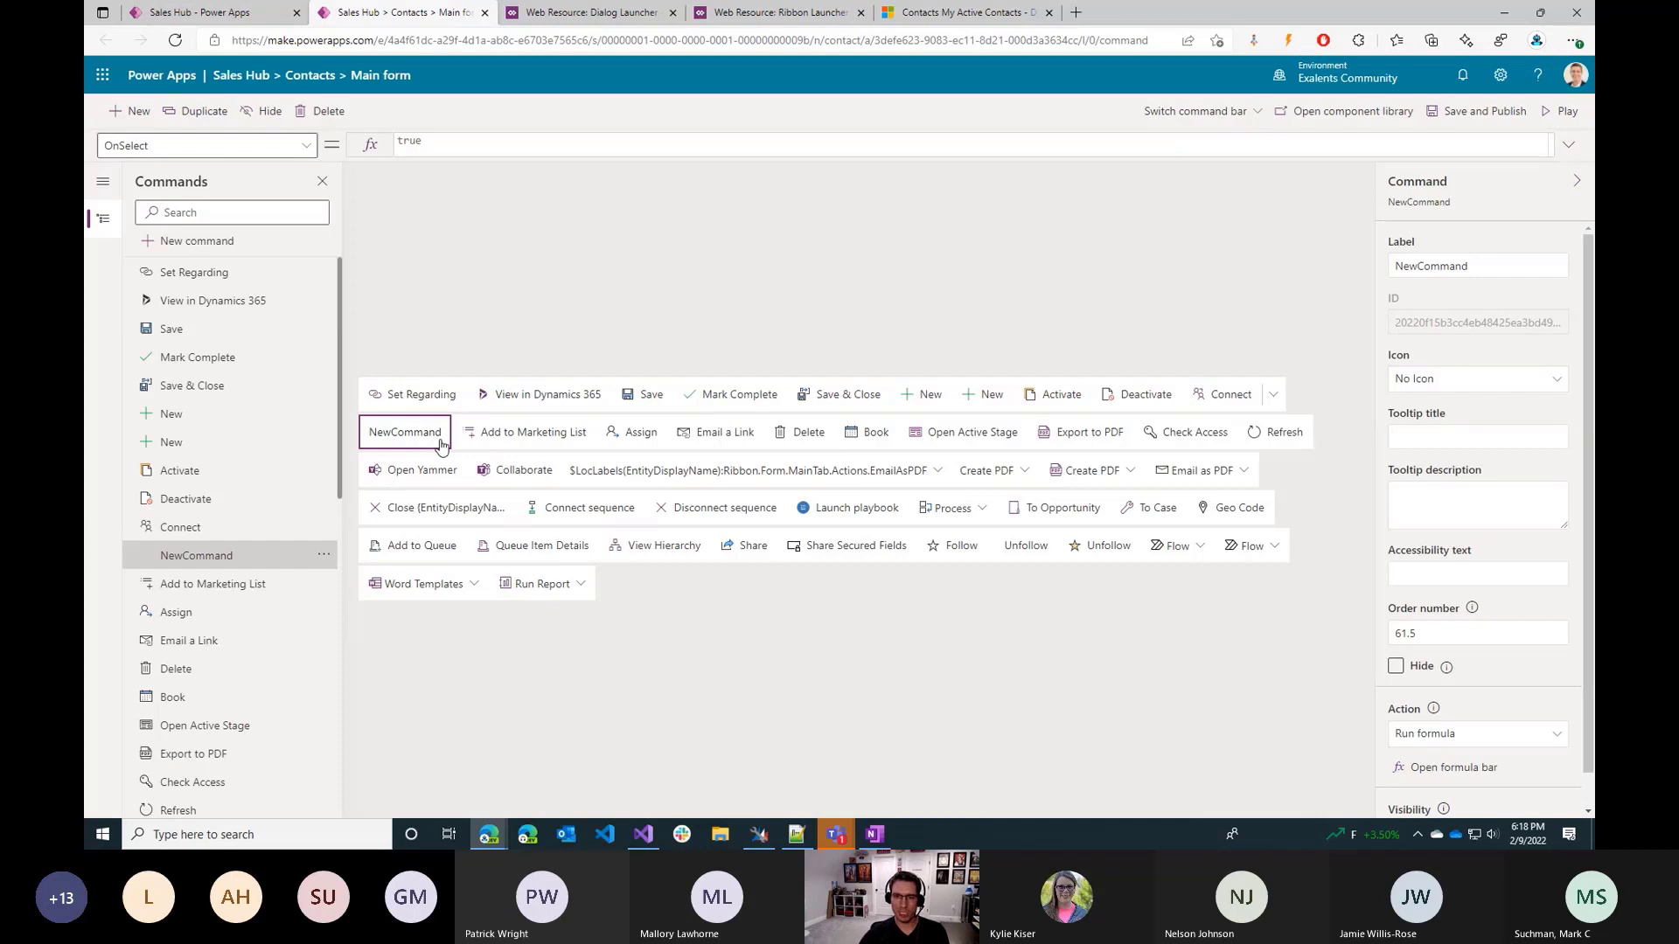
mouse_move(1446, 671)
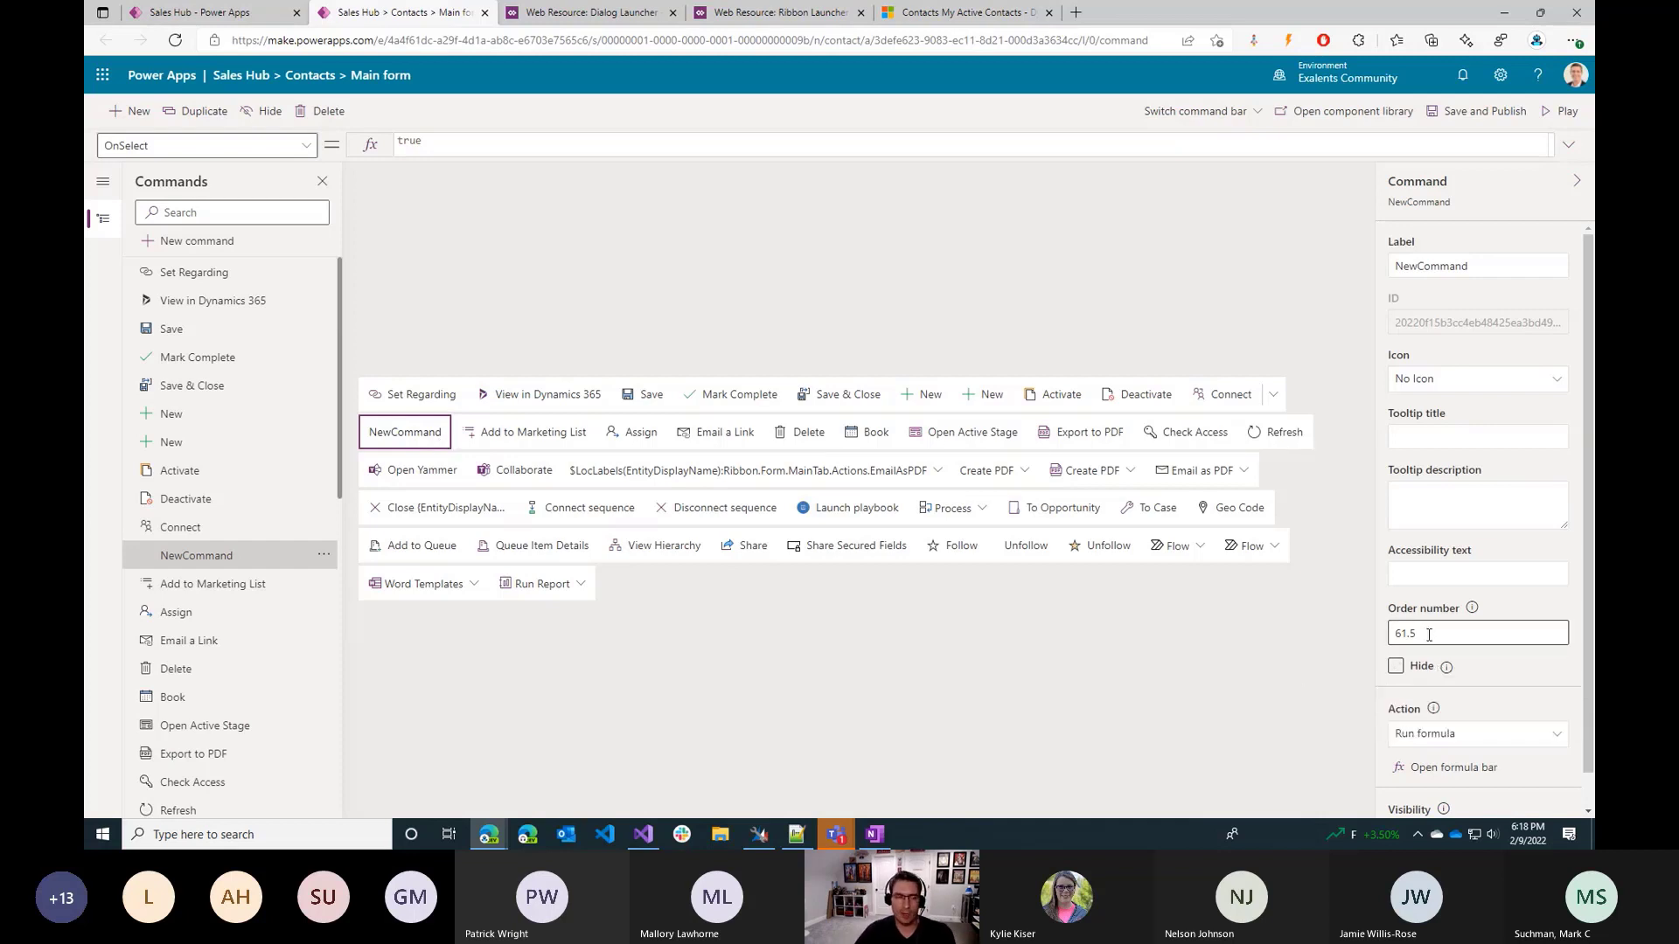
Set the new command's label to "Promote User".
click(1479, 262)
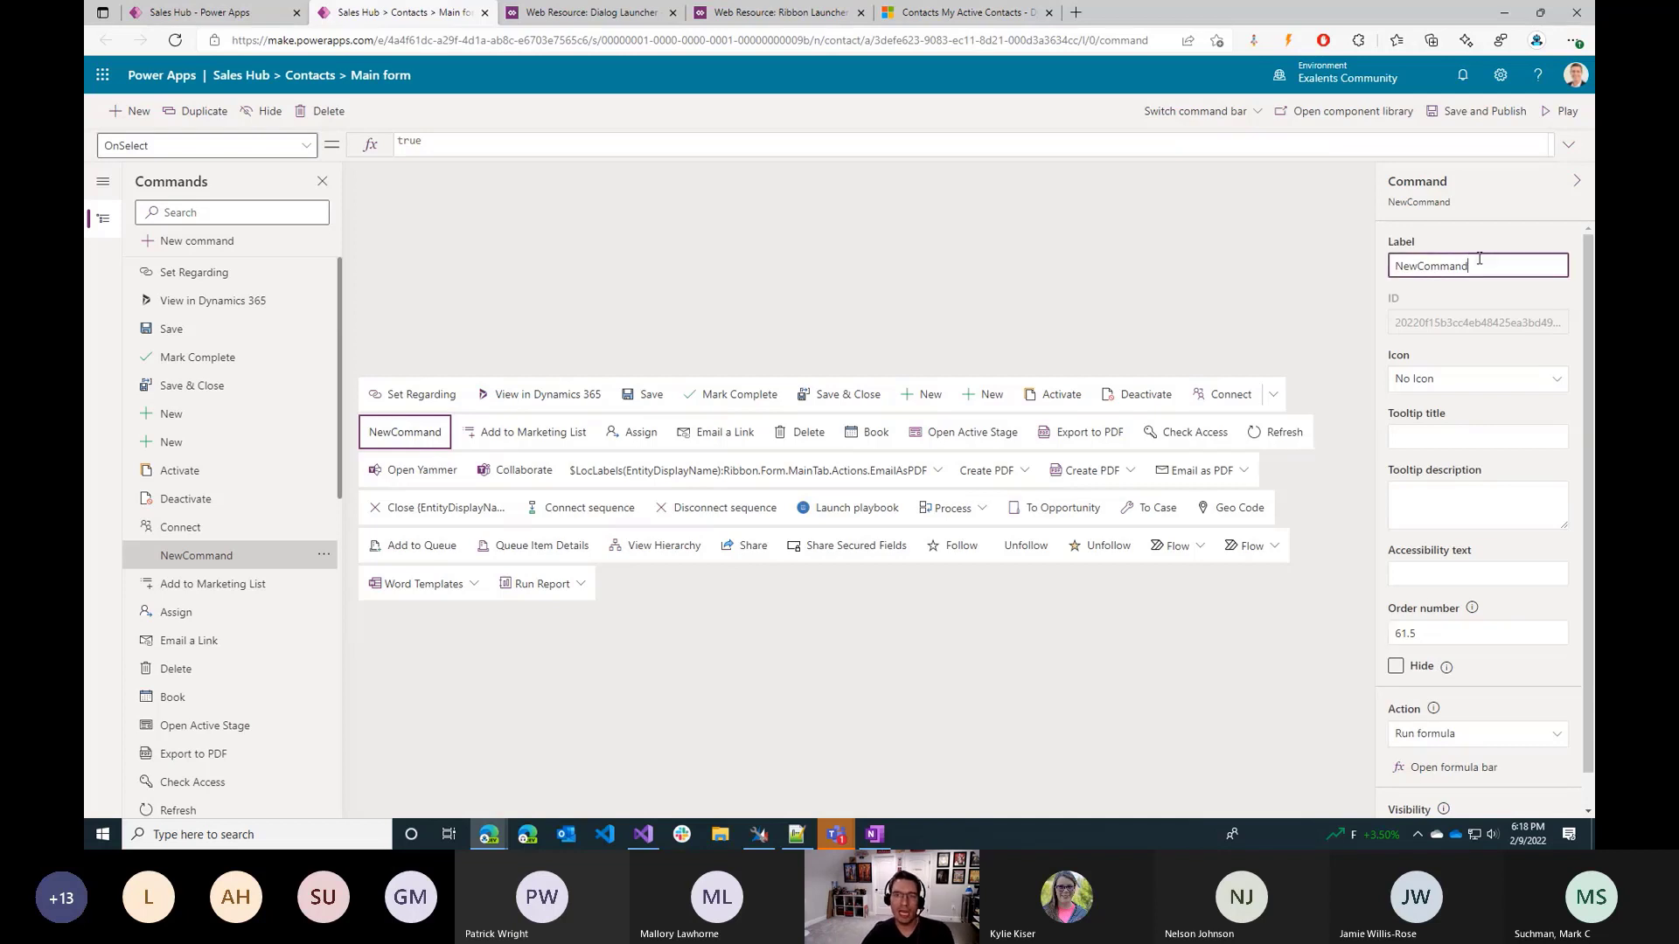
double_click(1482, 257)
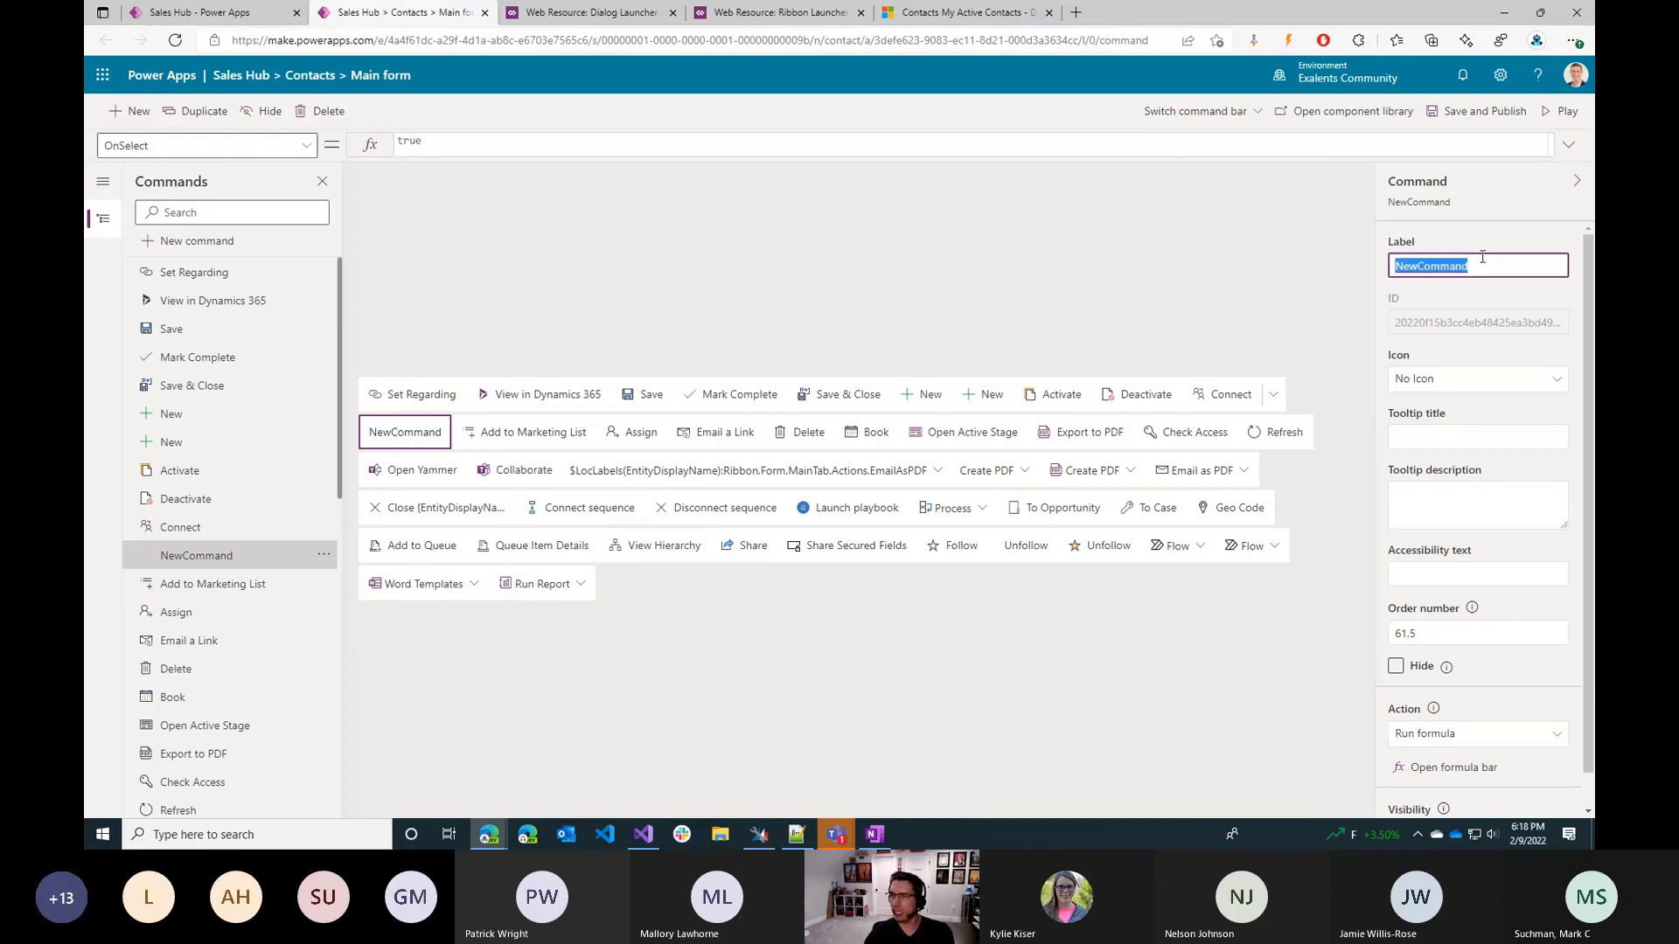
text(U)
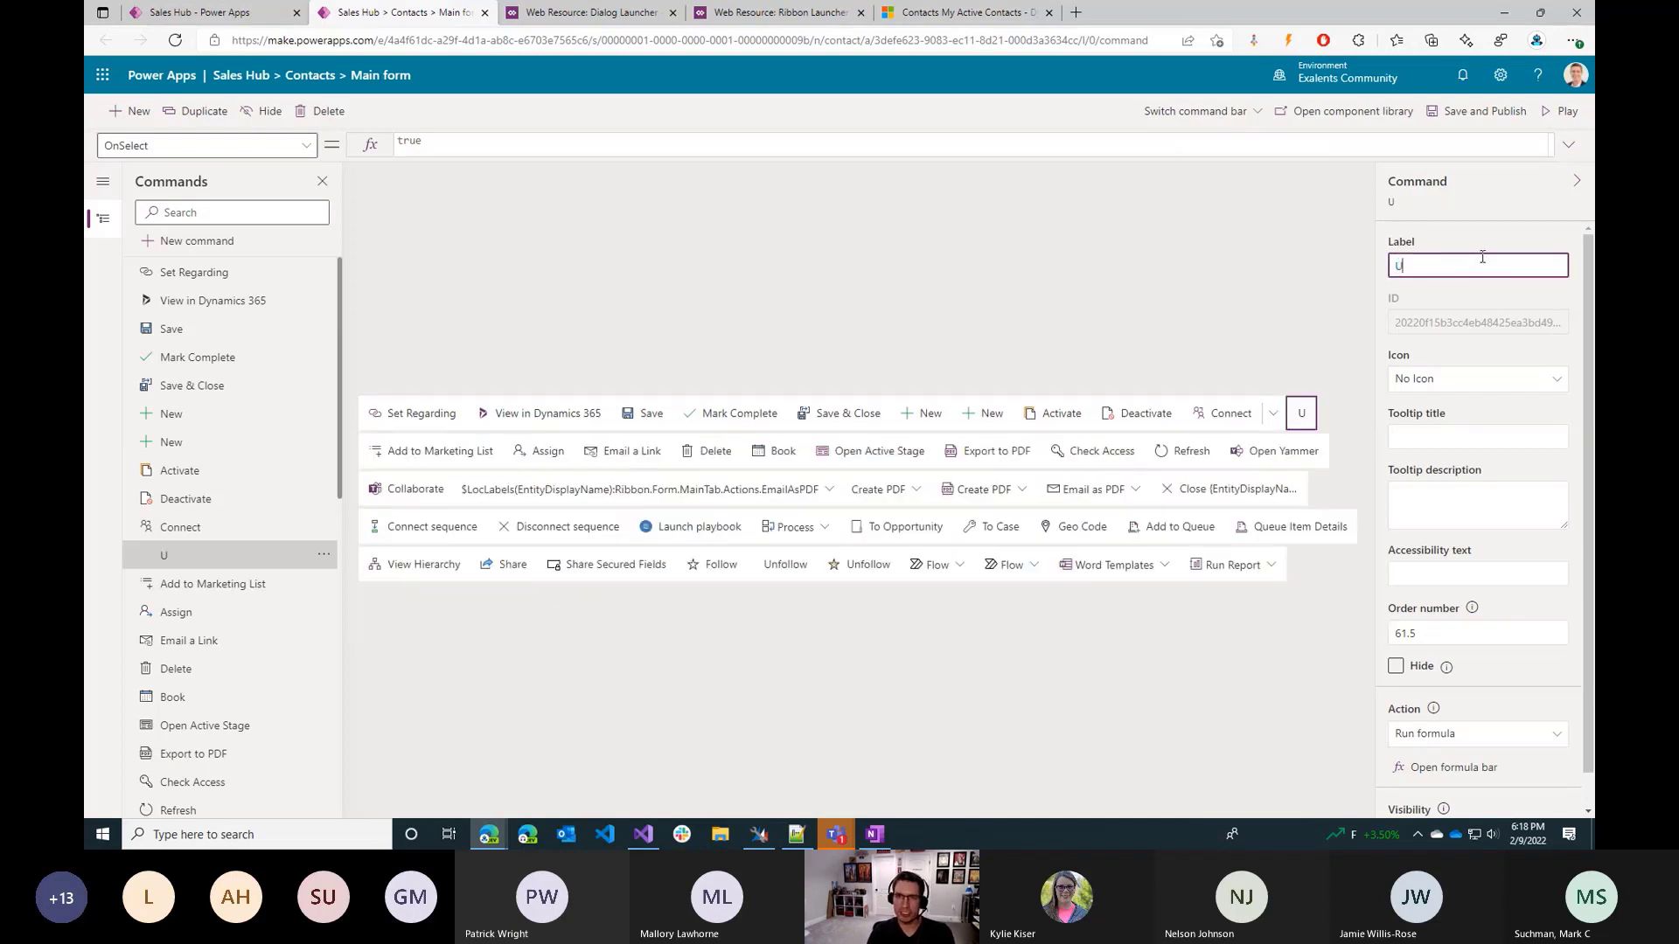
text(pdate)
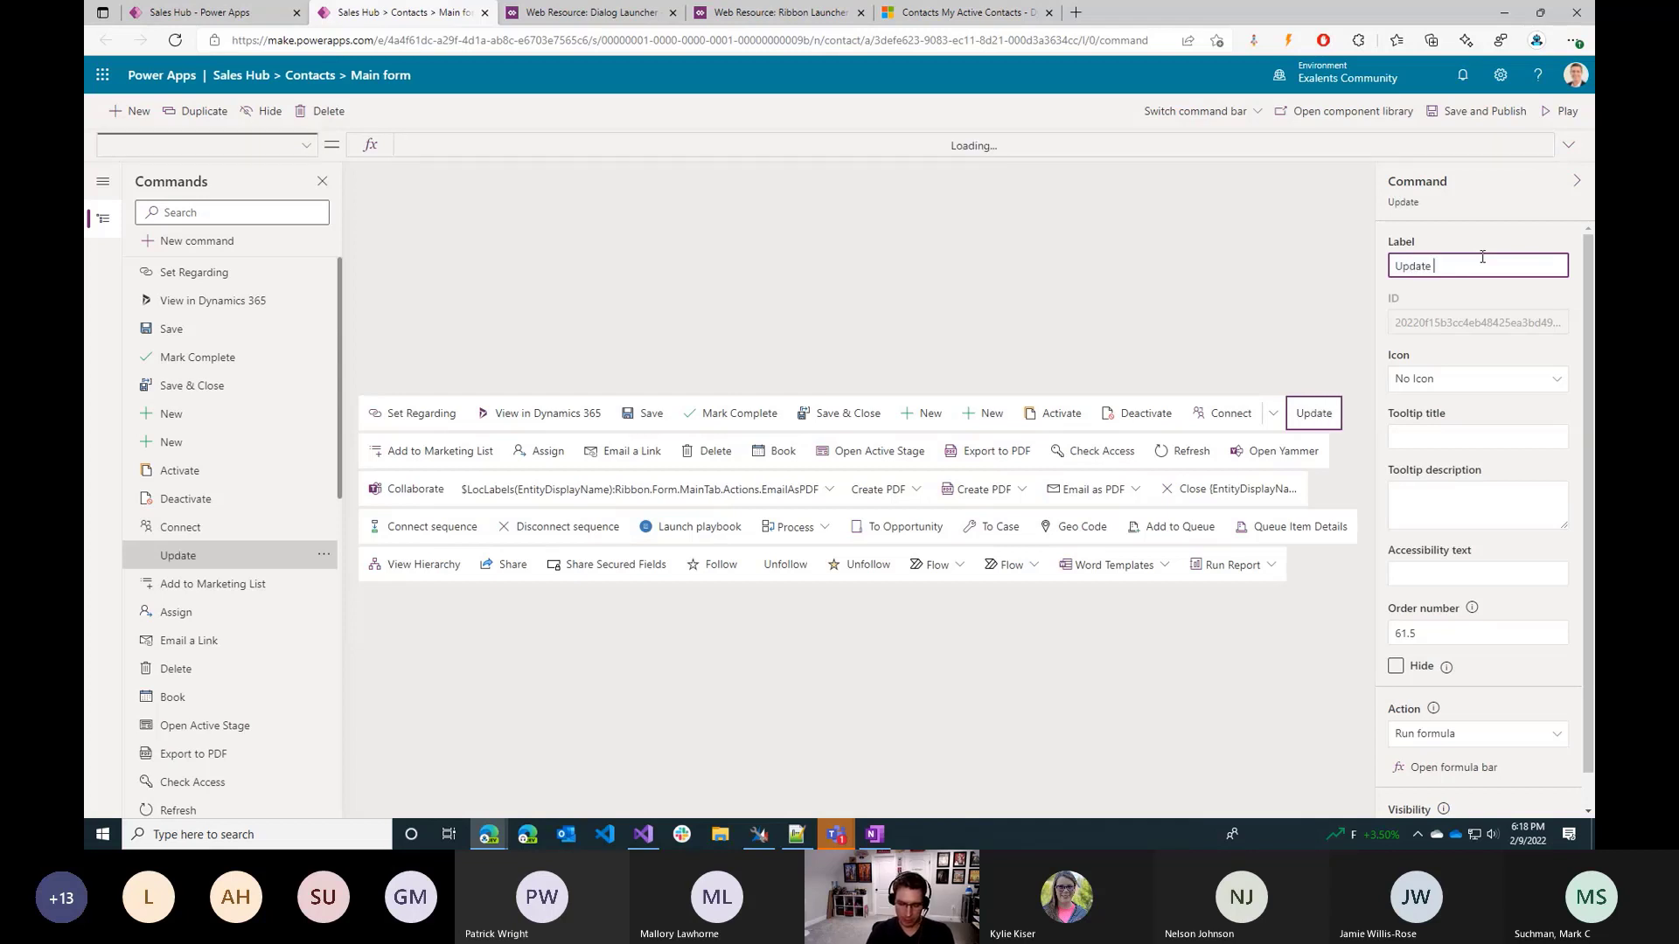
double_click(1482, 257)
text(Pro)
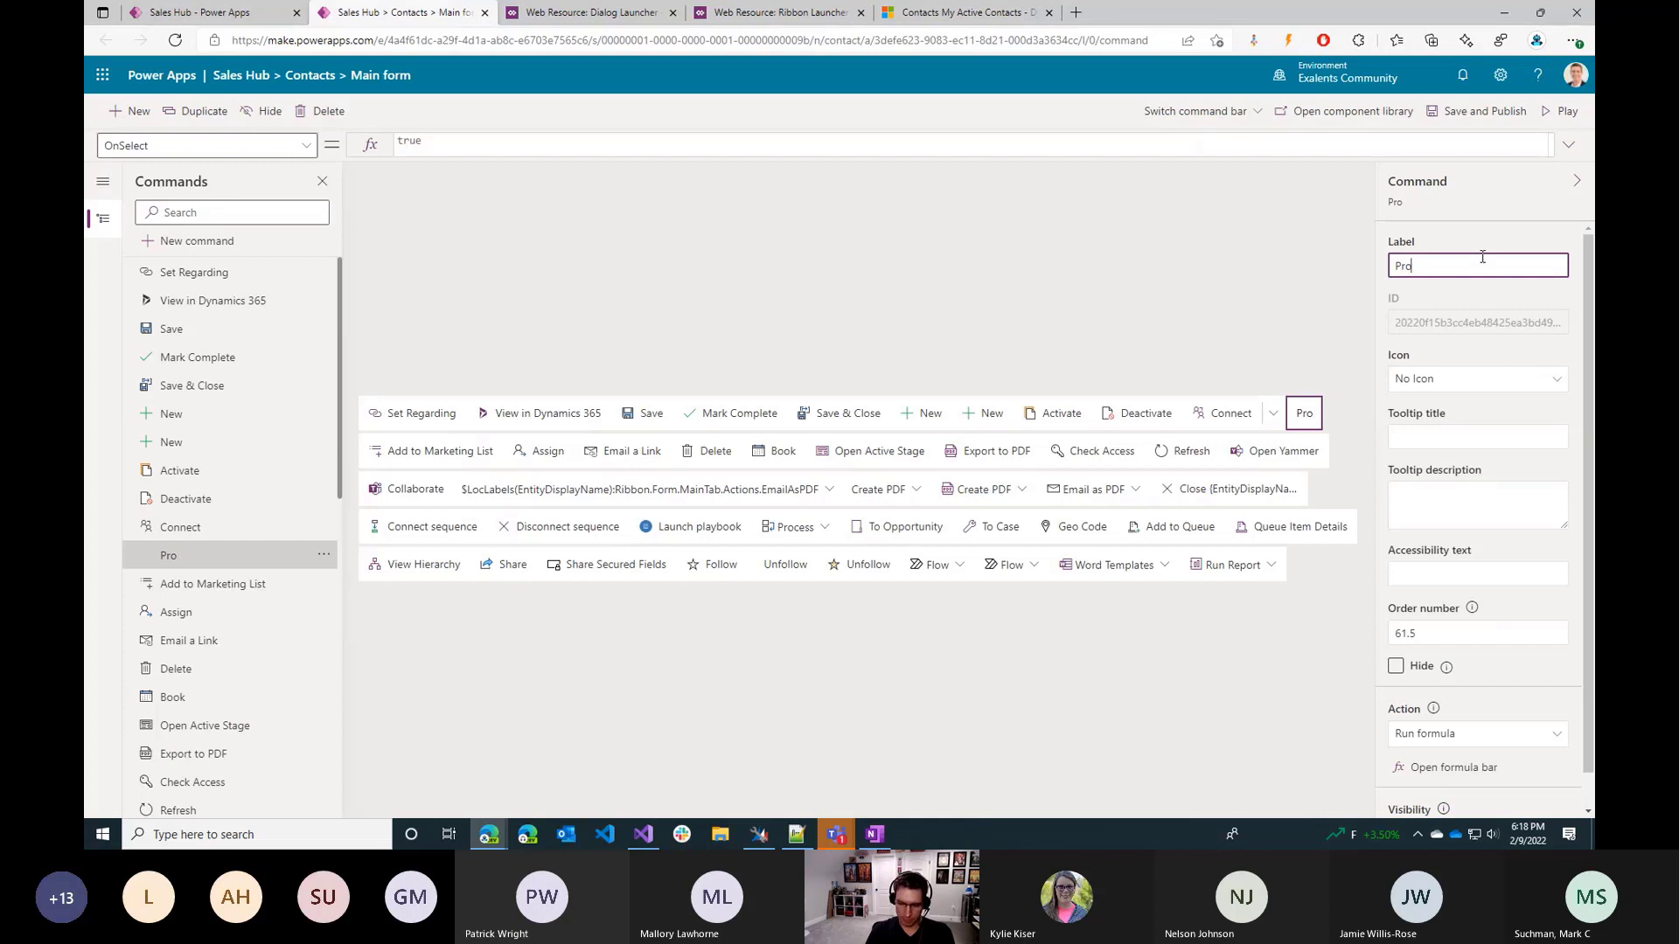
text(mote User)
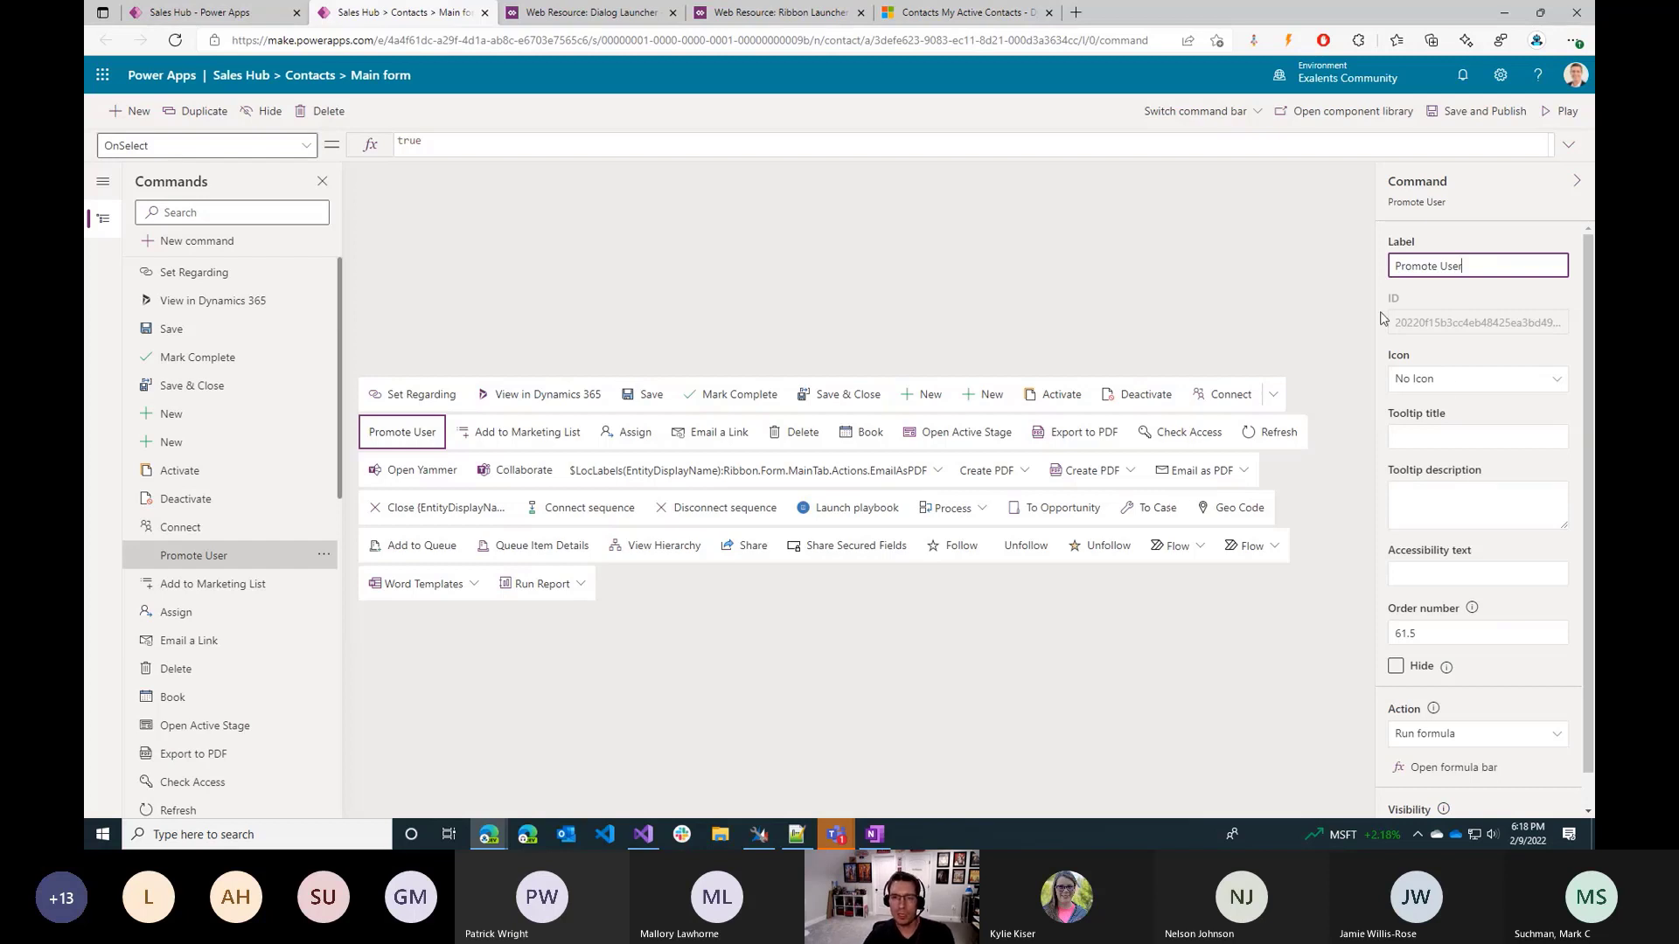
Give the Promote User command a built-in icon, choosing Add from the available icons.
click(1454, 386)
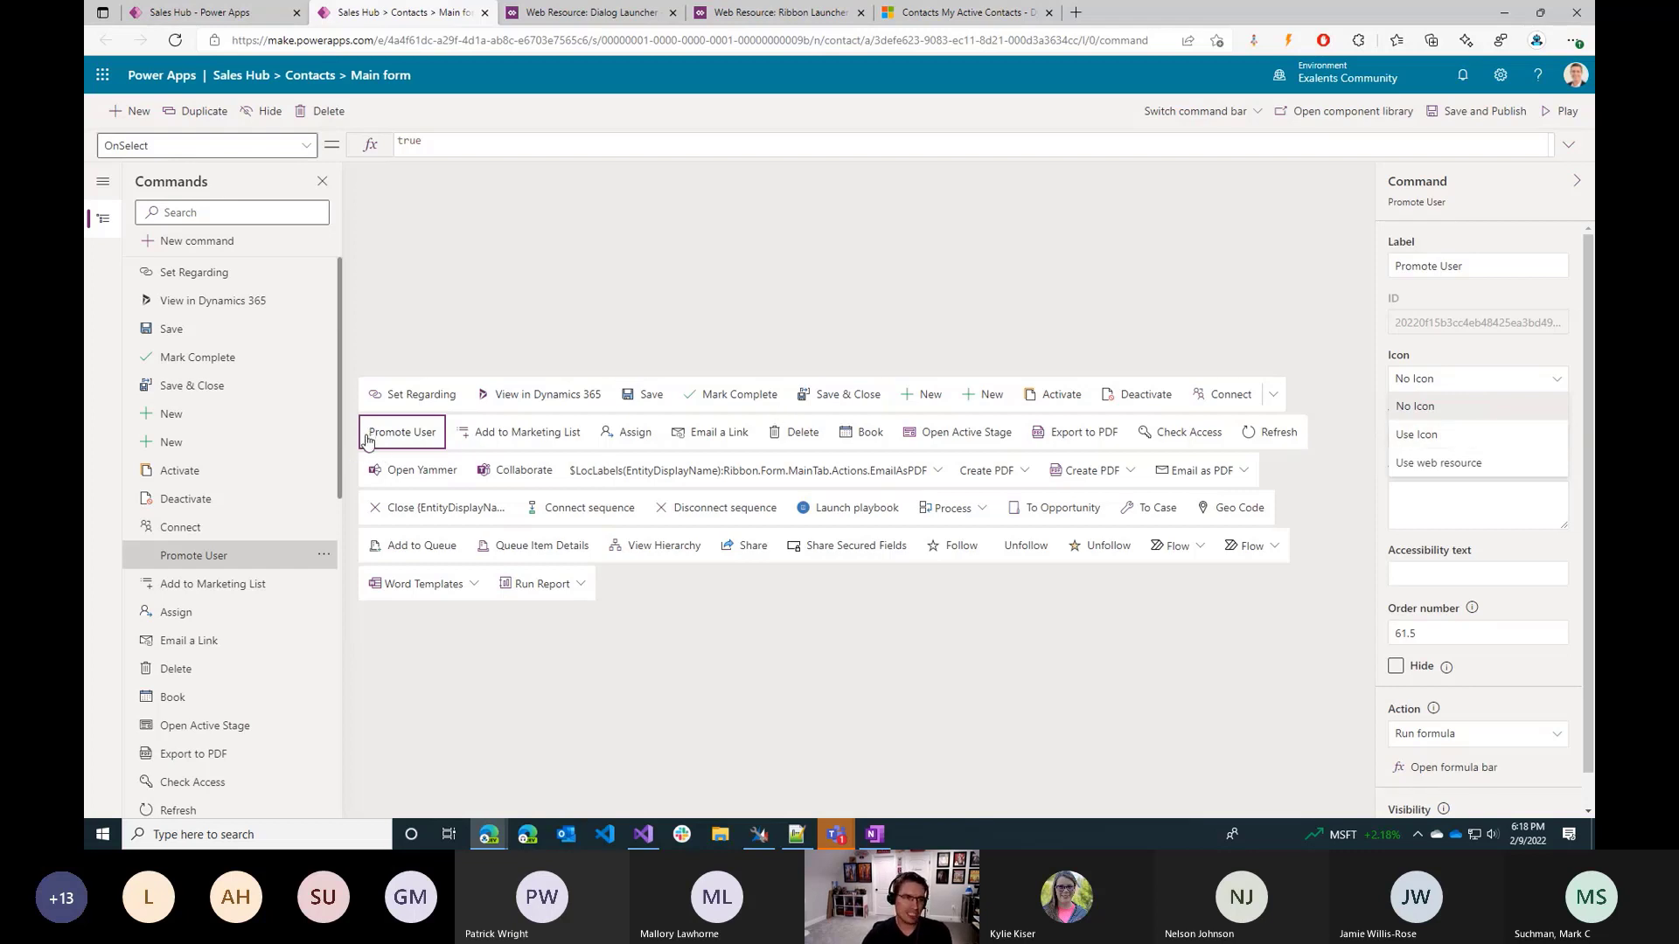
click(1467, 438)
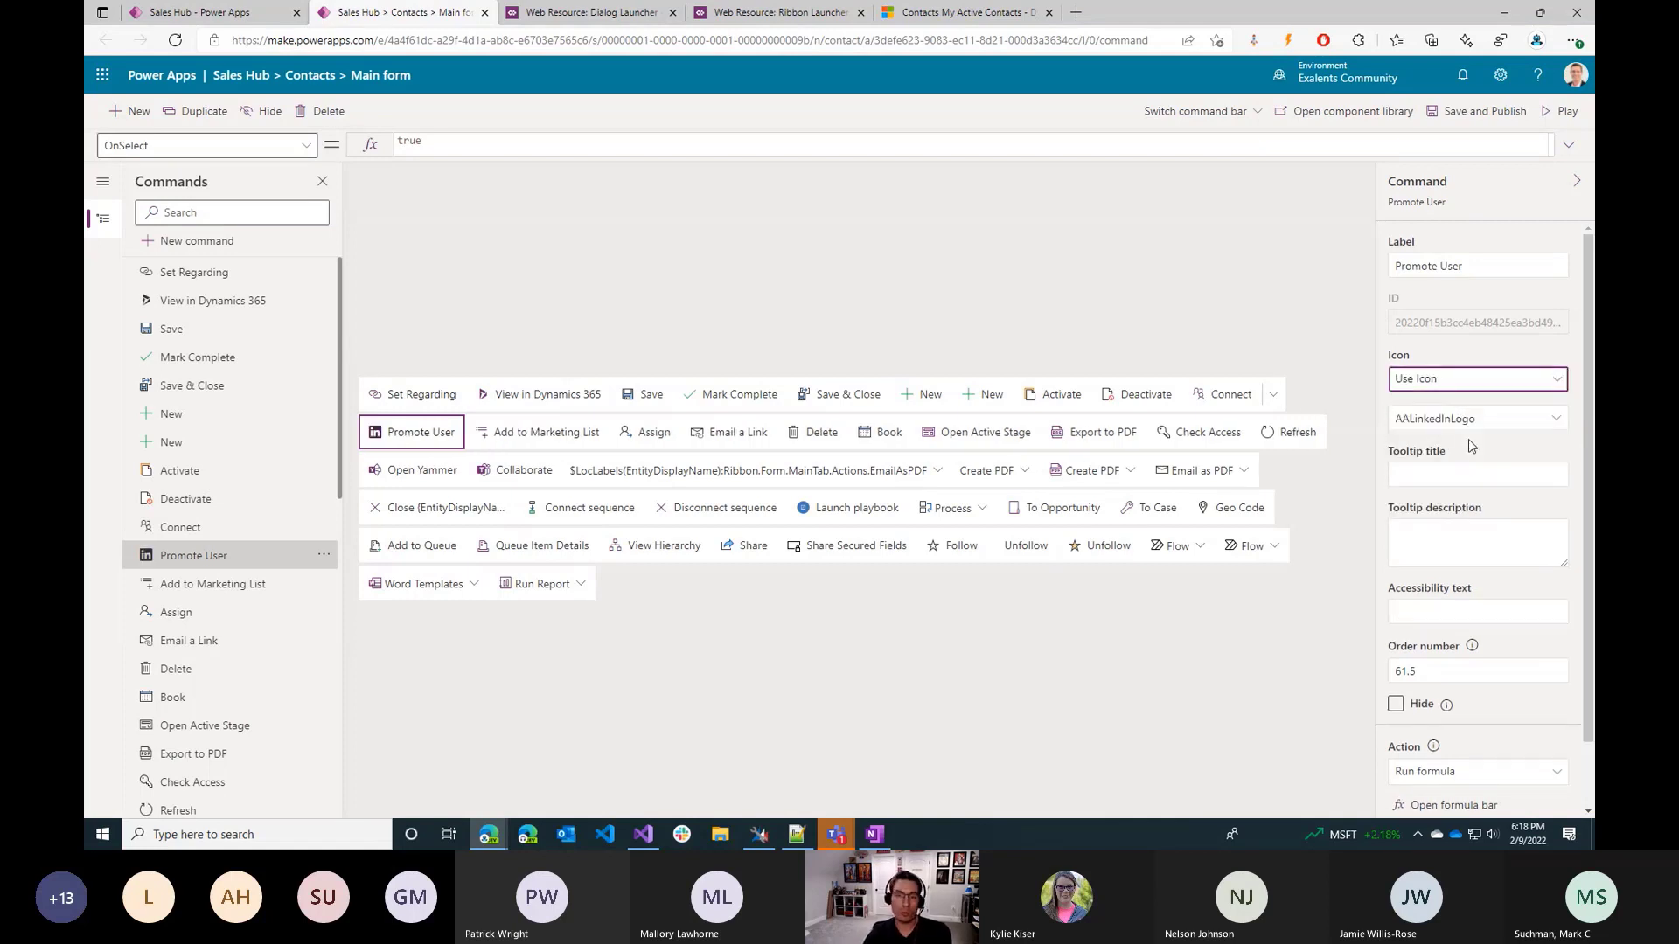
click(1560, 420)
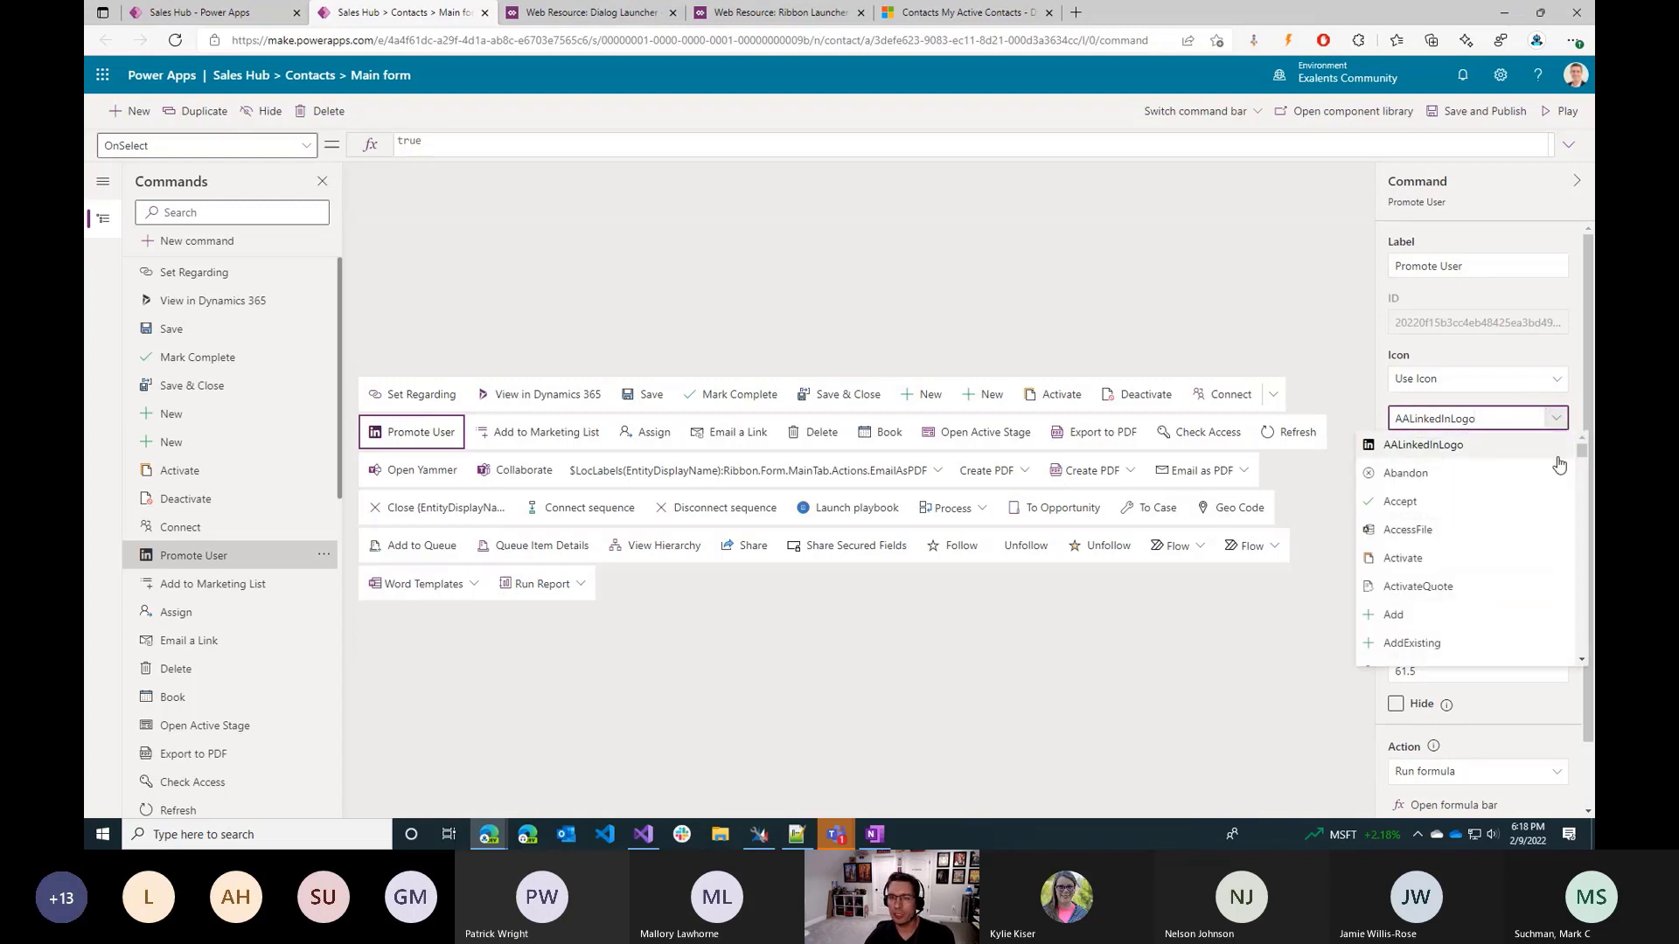
scroll(1398, 595, down, 10)
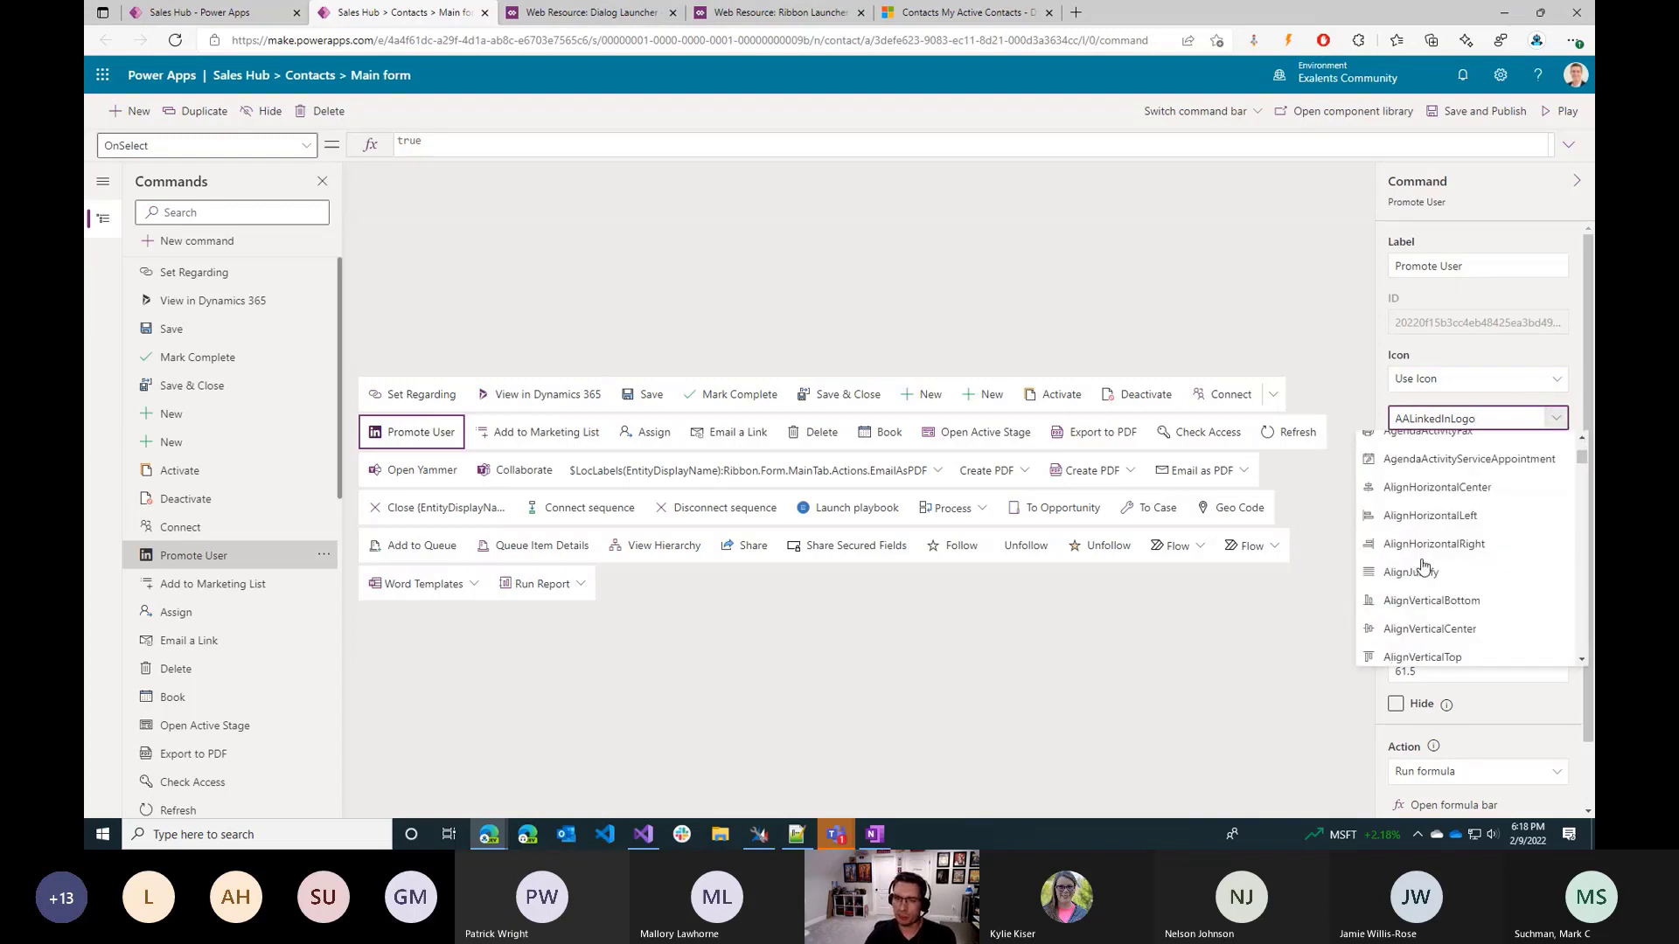
scroll(1451, 564, down, 15)
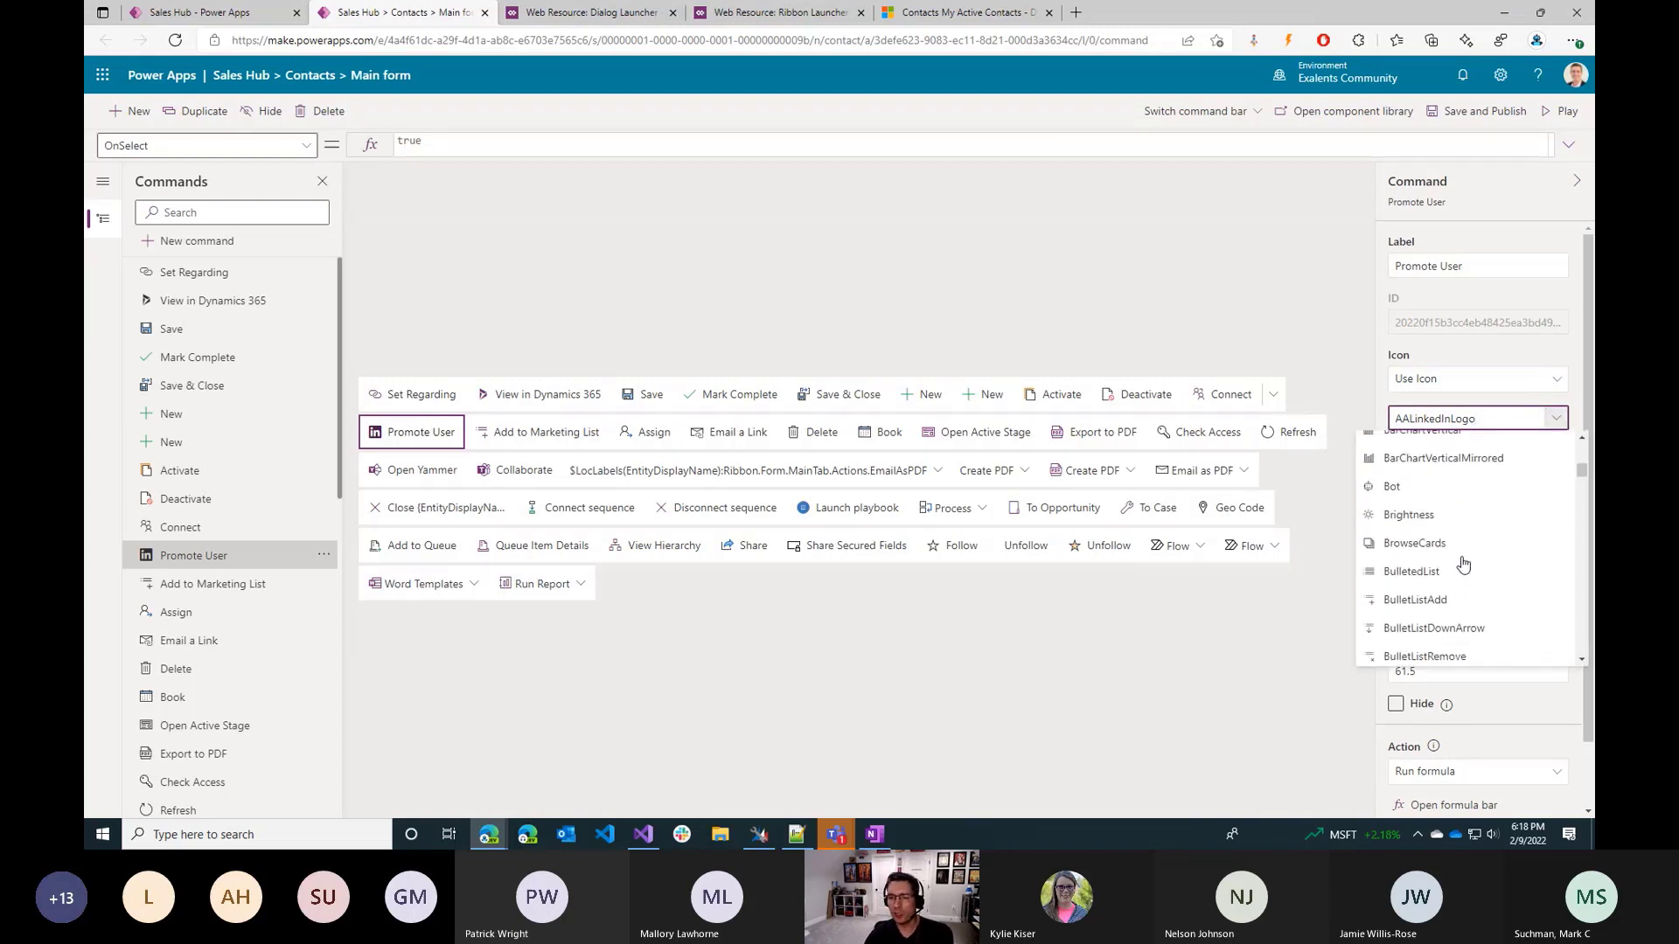
scroll(1471, 560, down, 15)
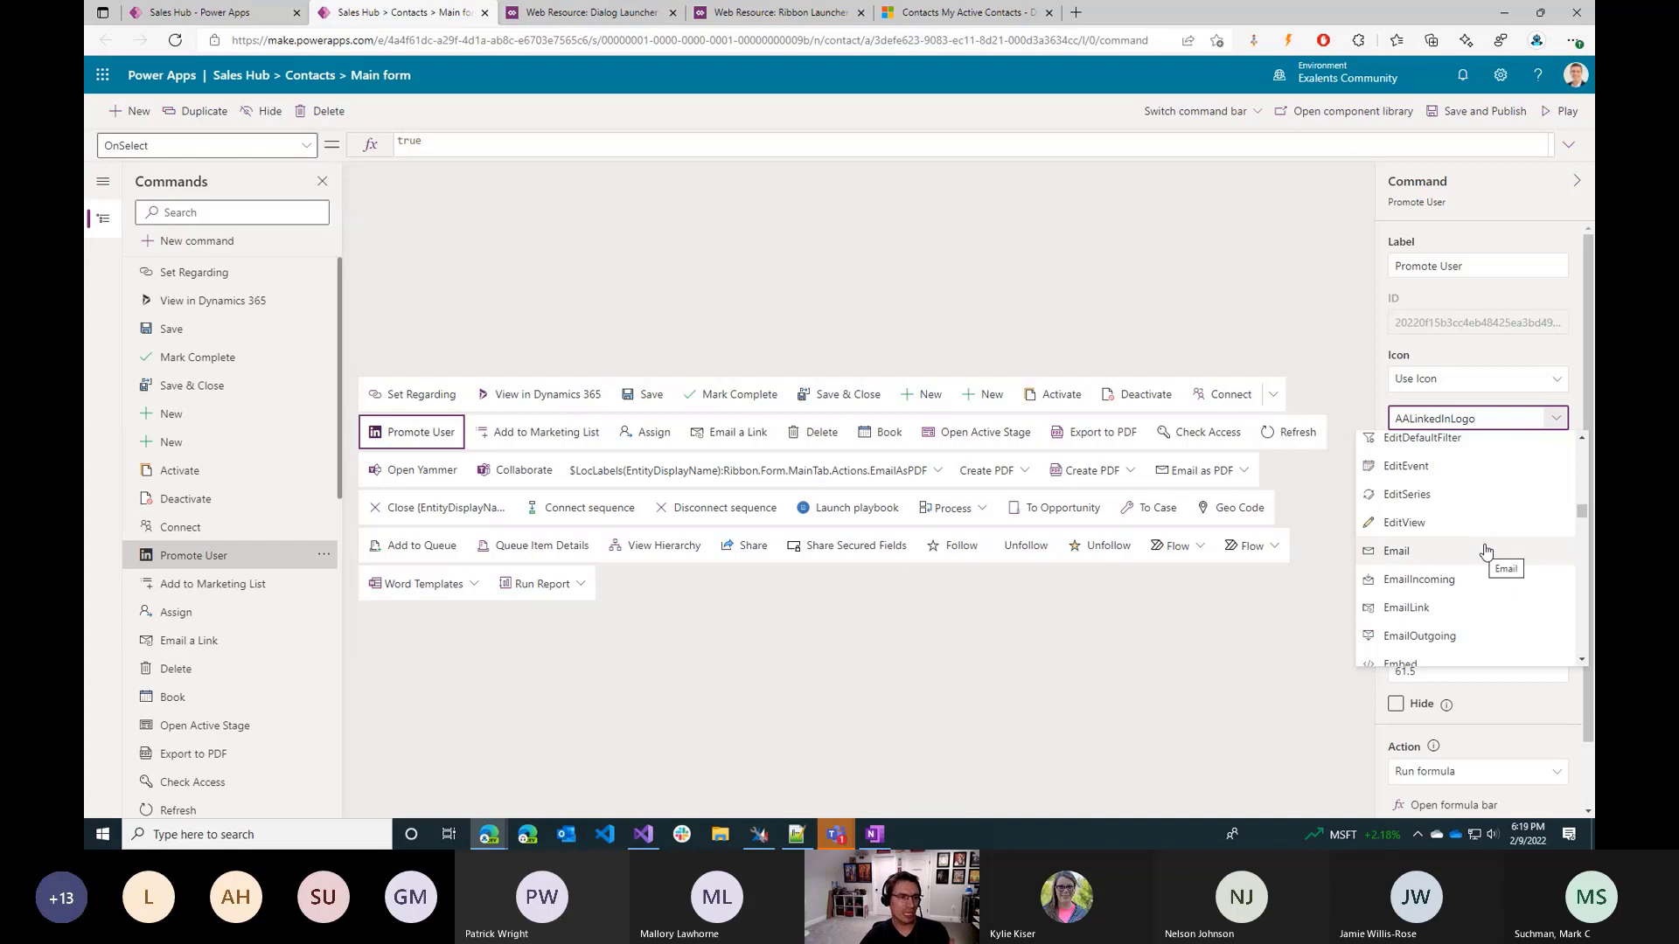
scroll(1485, 552, down, 5)
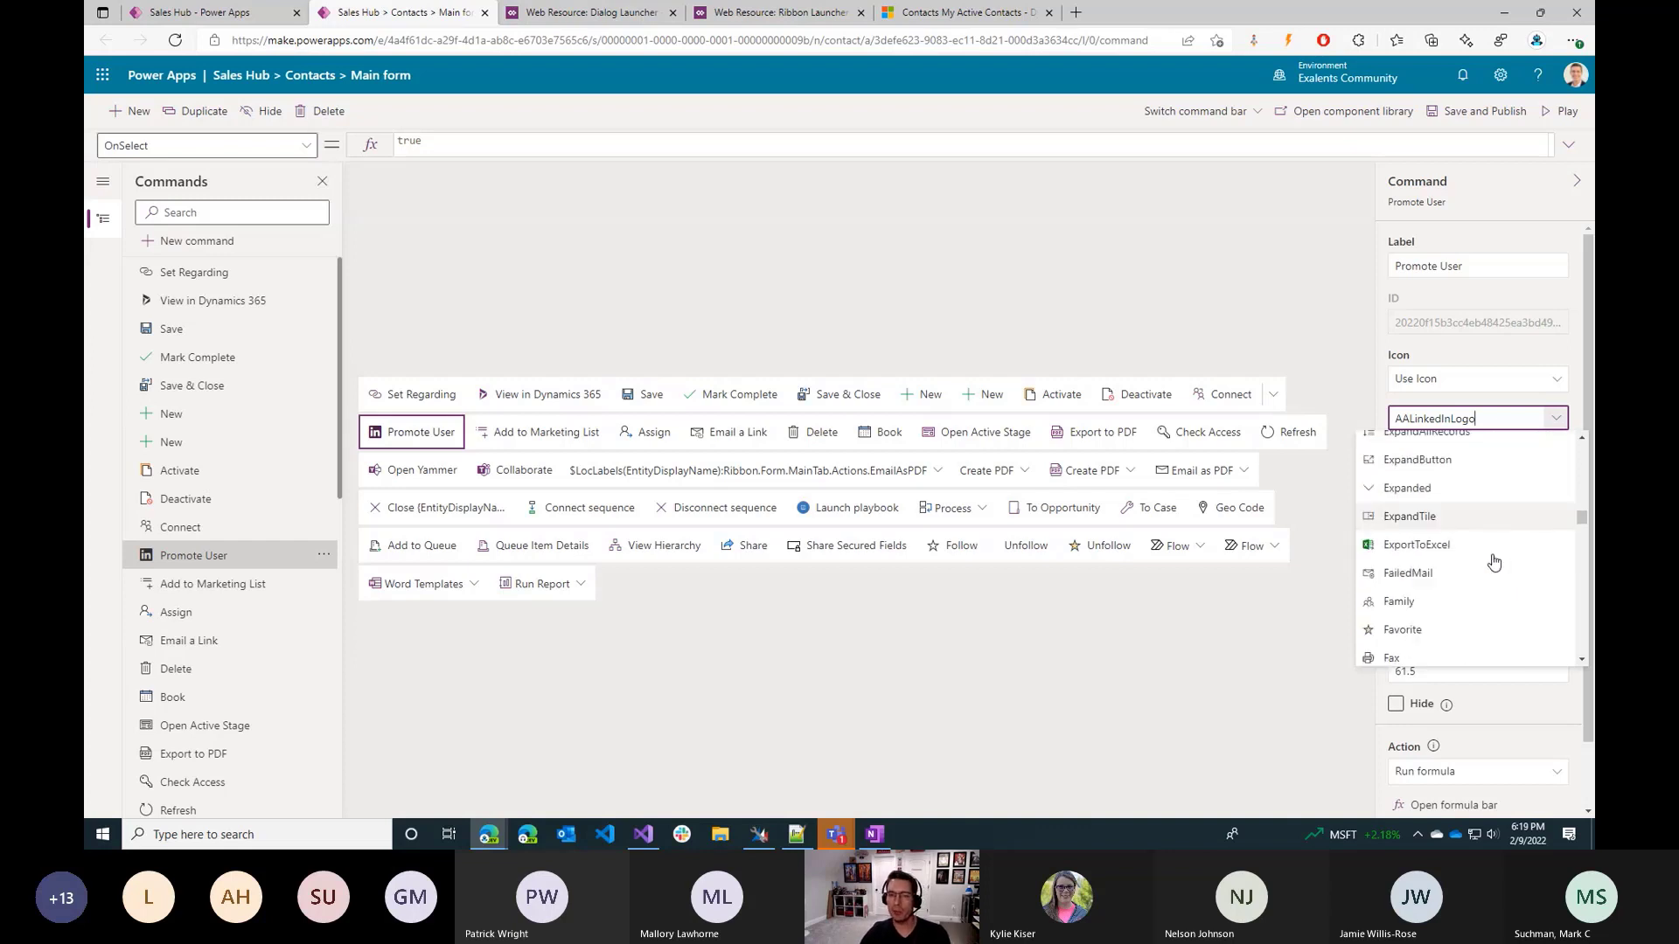
scroll(1485, 558, down, 2)
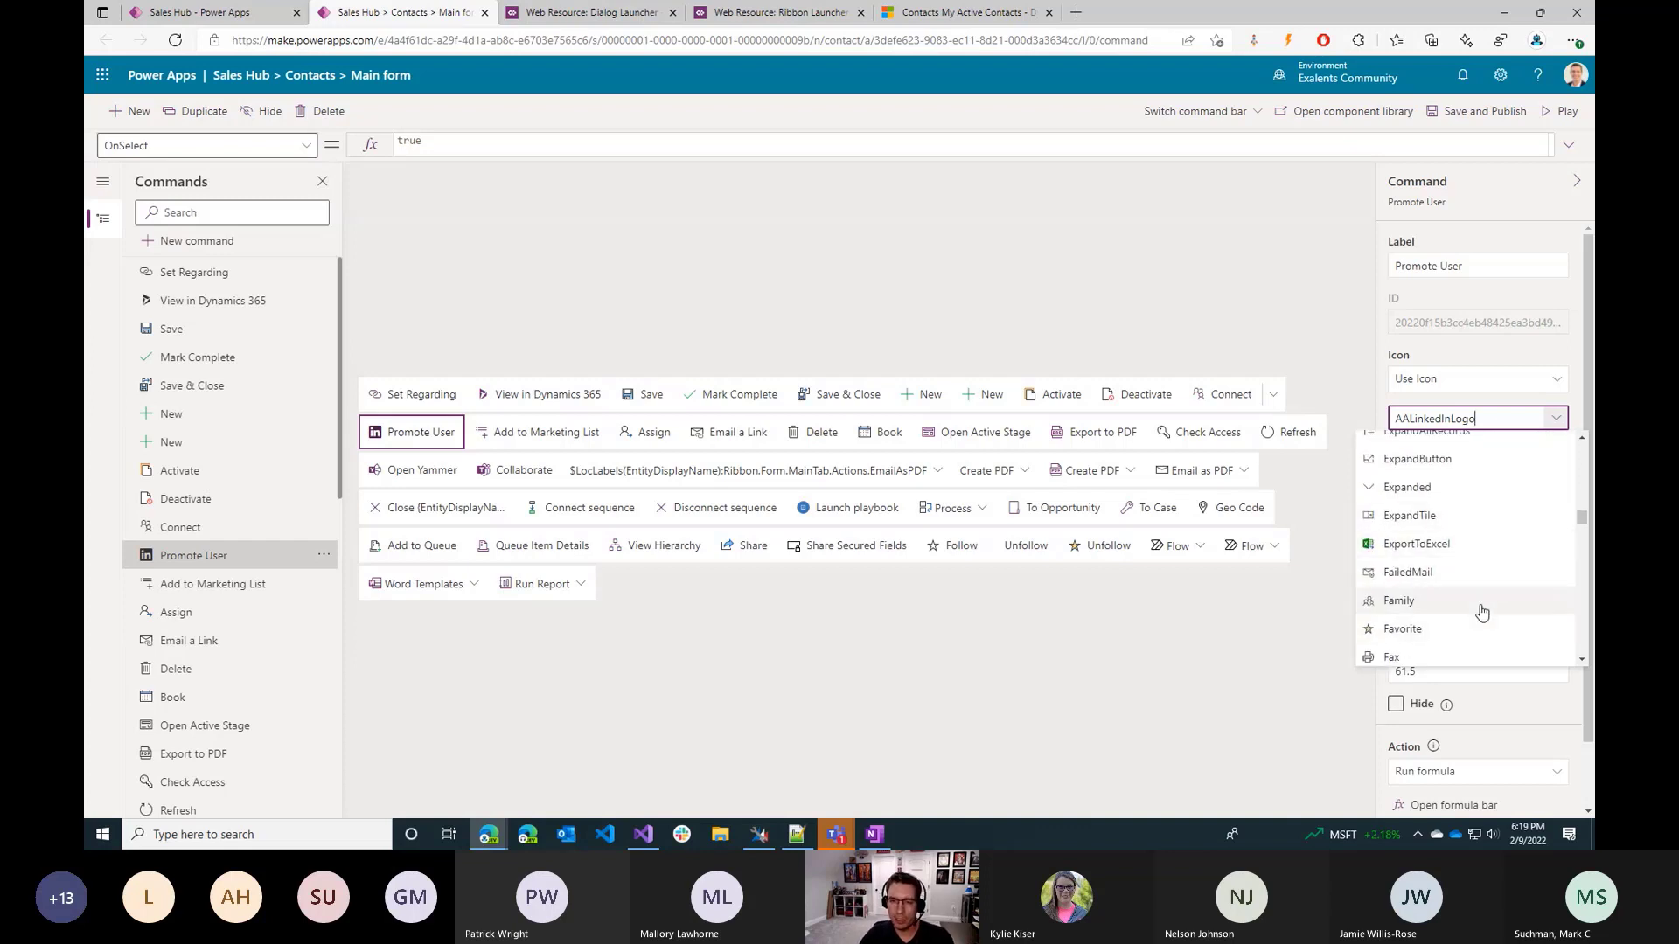
scroll(1485, 603, down, 8)
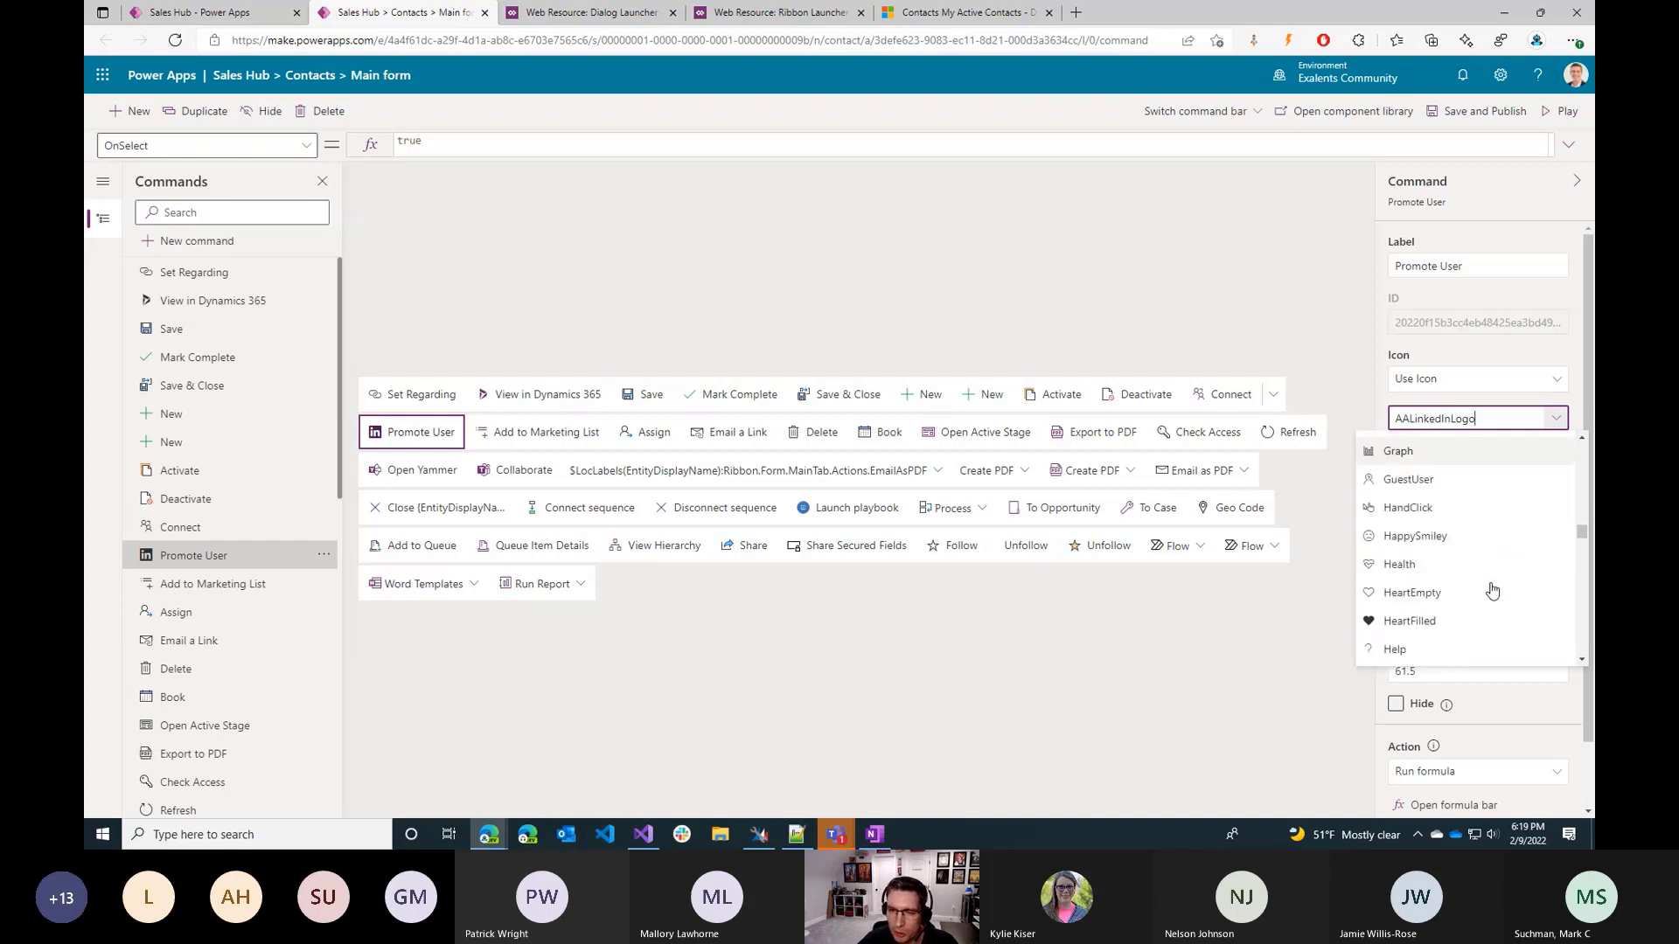
scroll(1492, 588, up, 15)
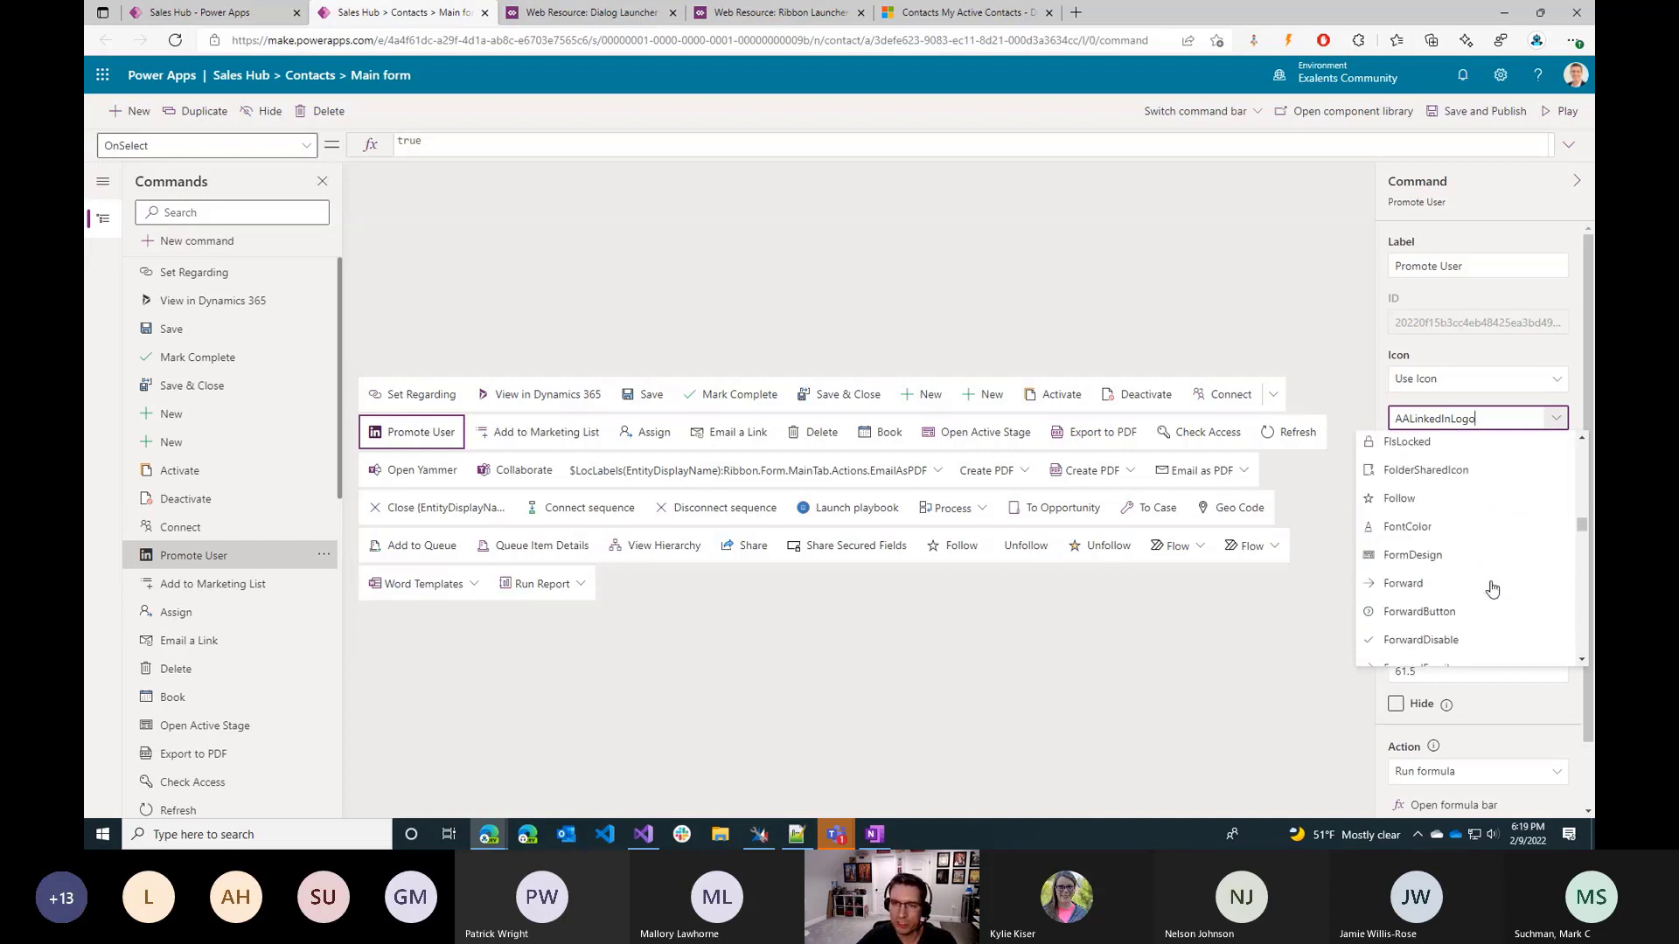
scroll(1486, 573, up, 8)
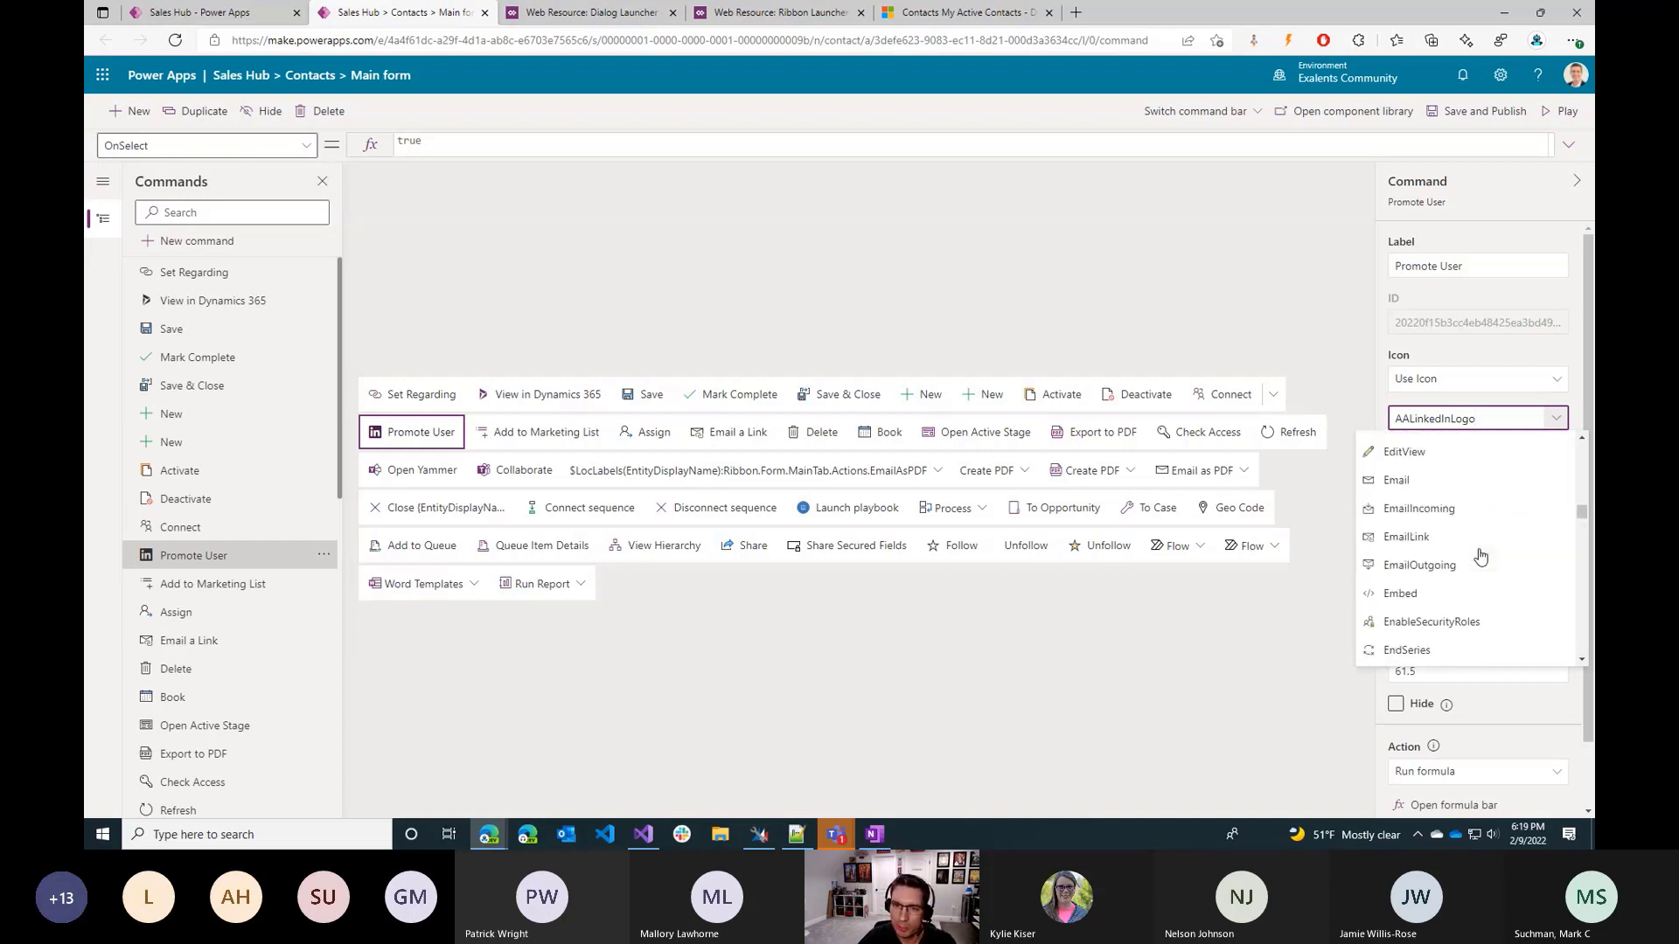
scroll(1481, 554, up, 6)
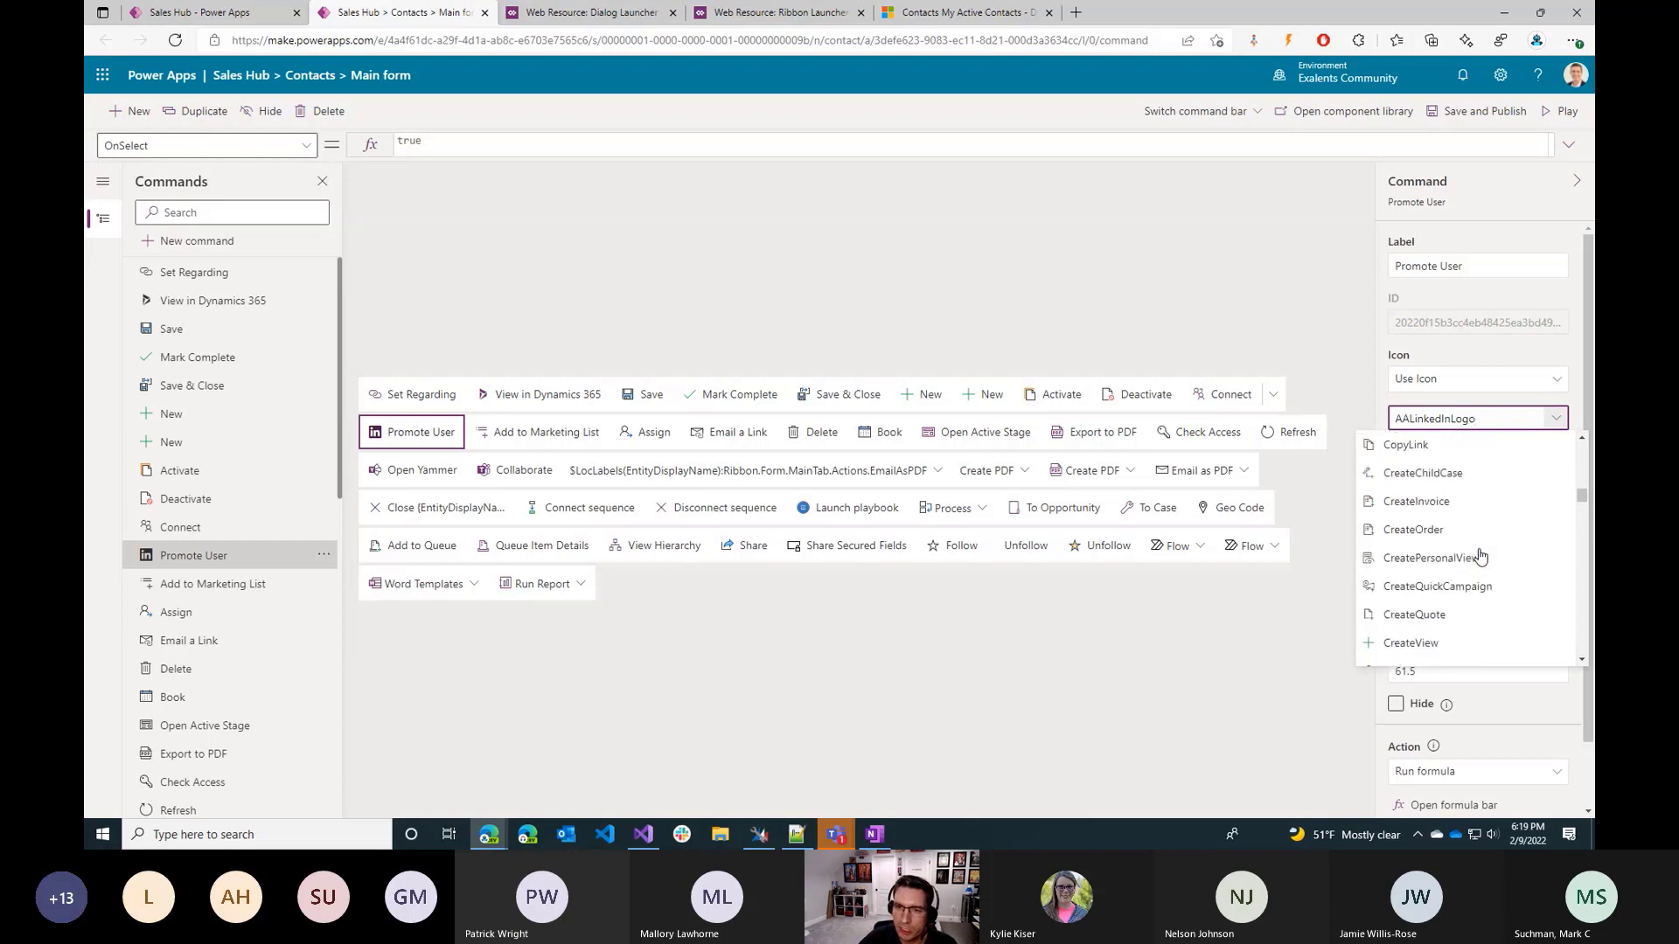
scroll(1477, 547, down, 4)
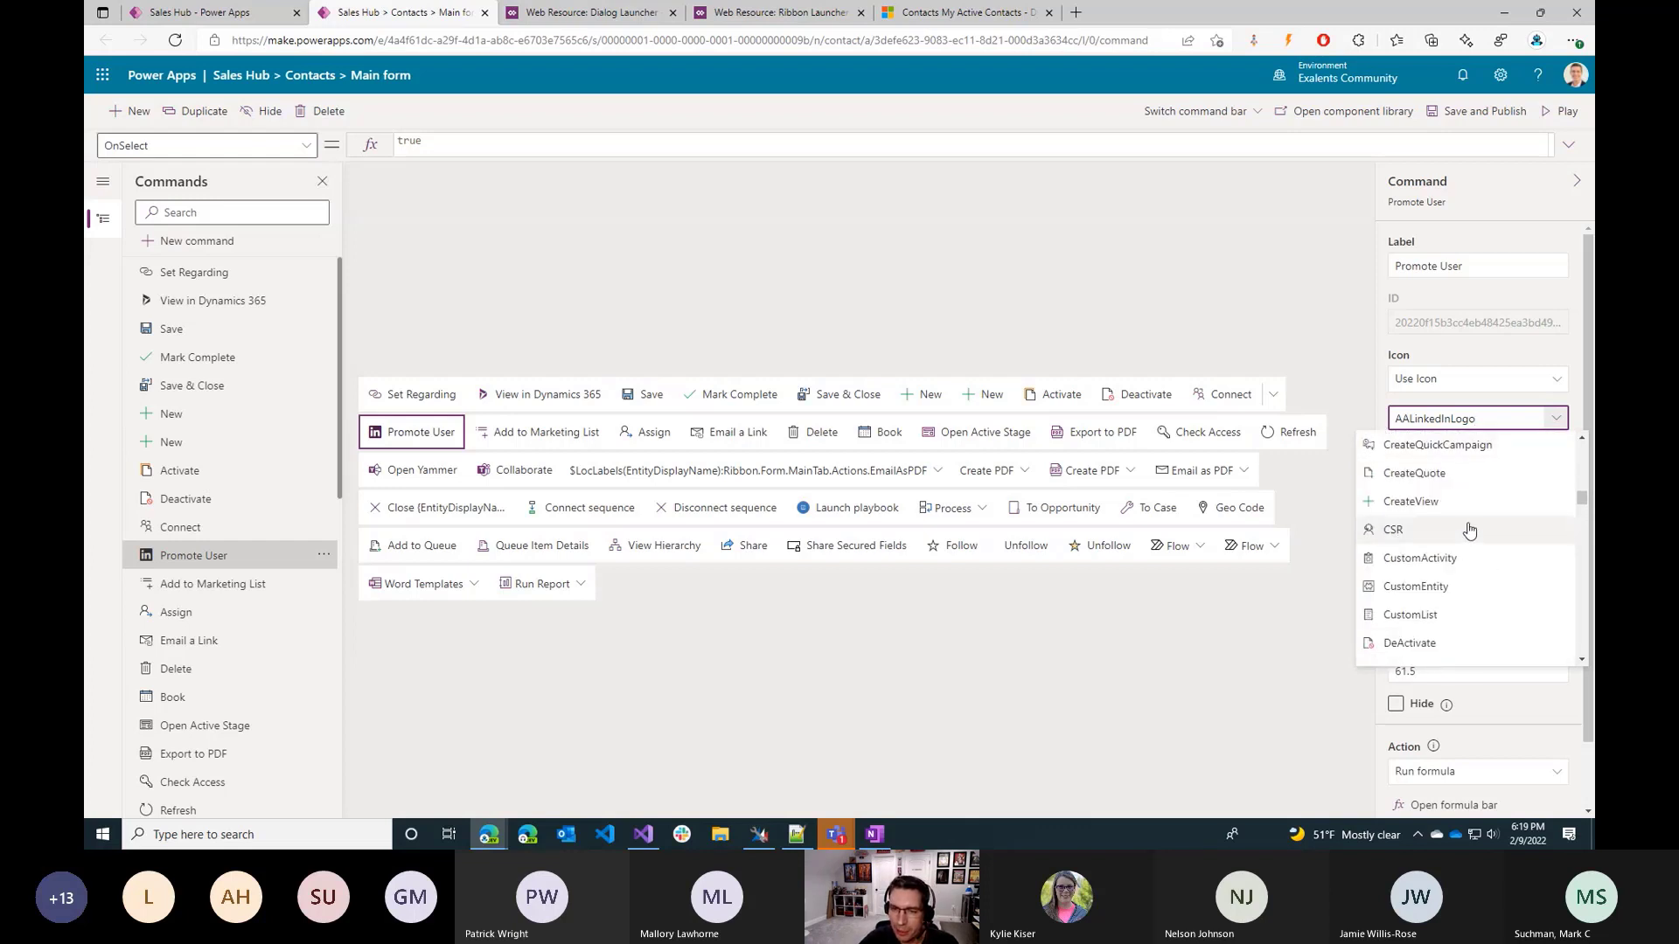
scroll(1465, 535, up, 3)
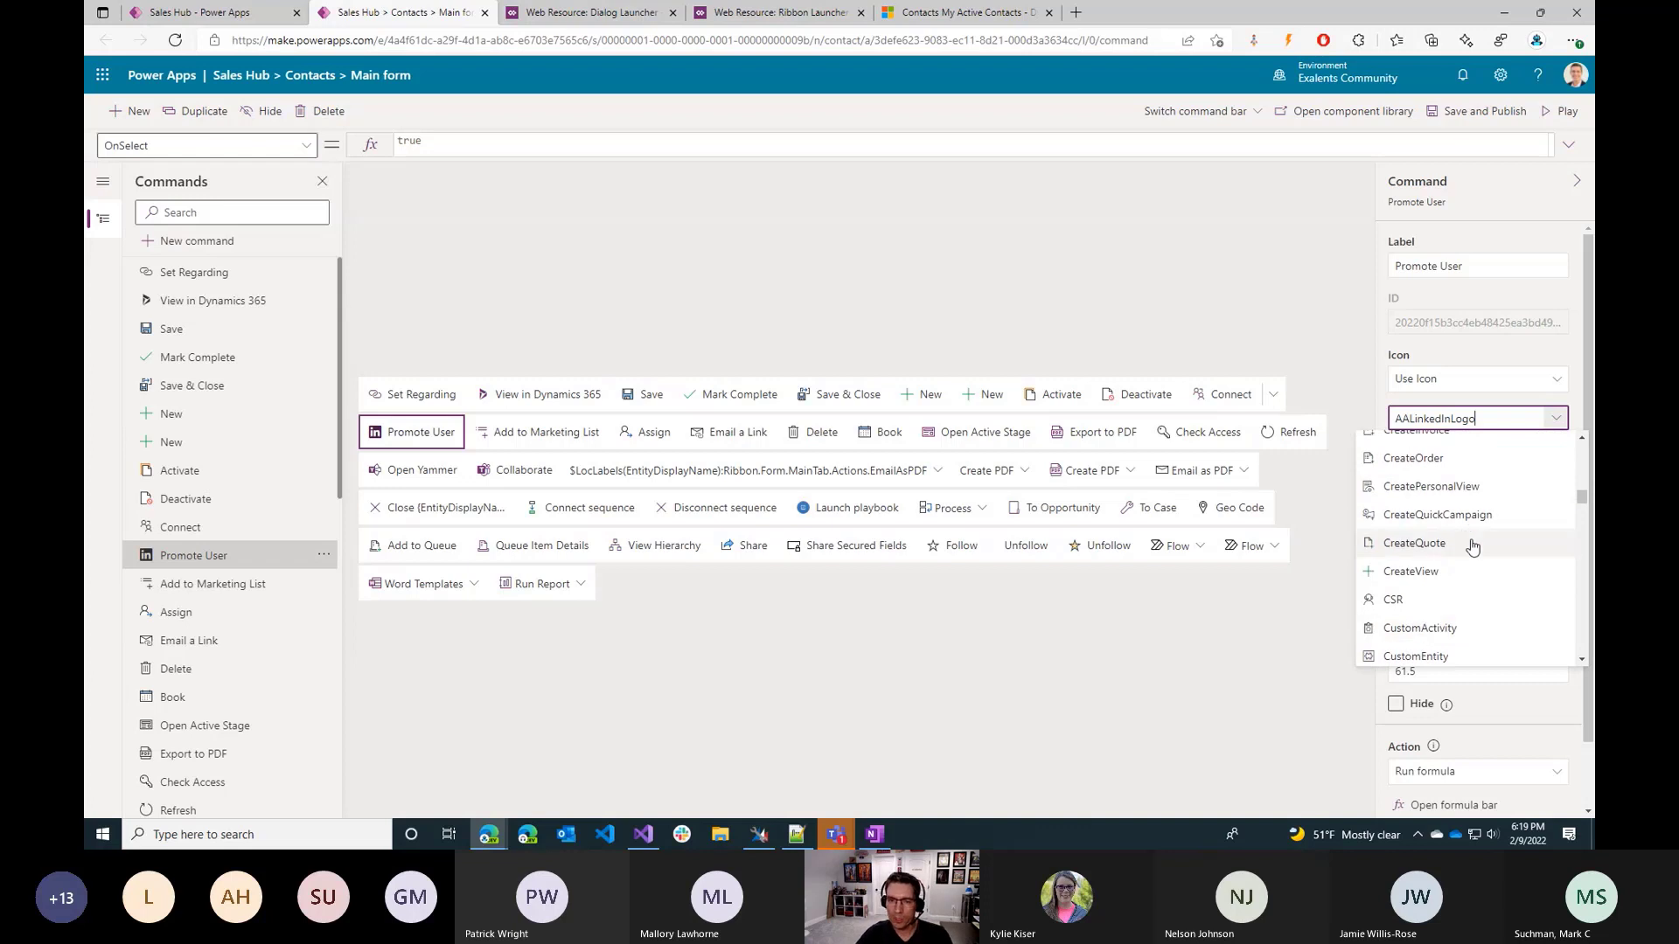
click(1460, 539)
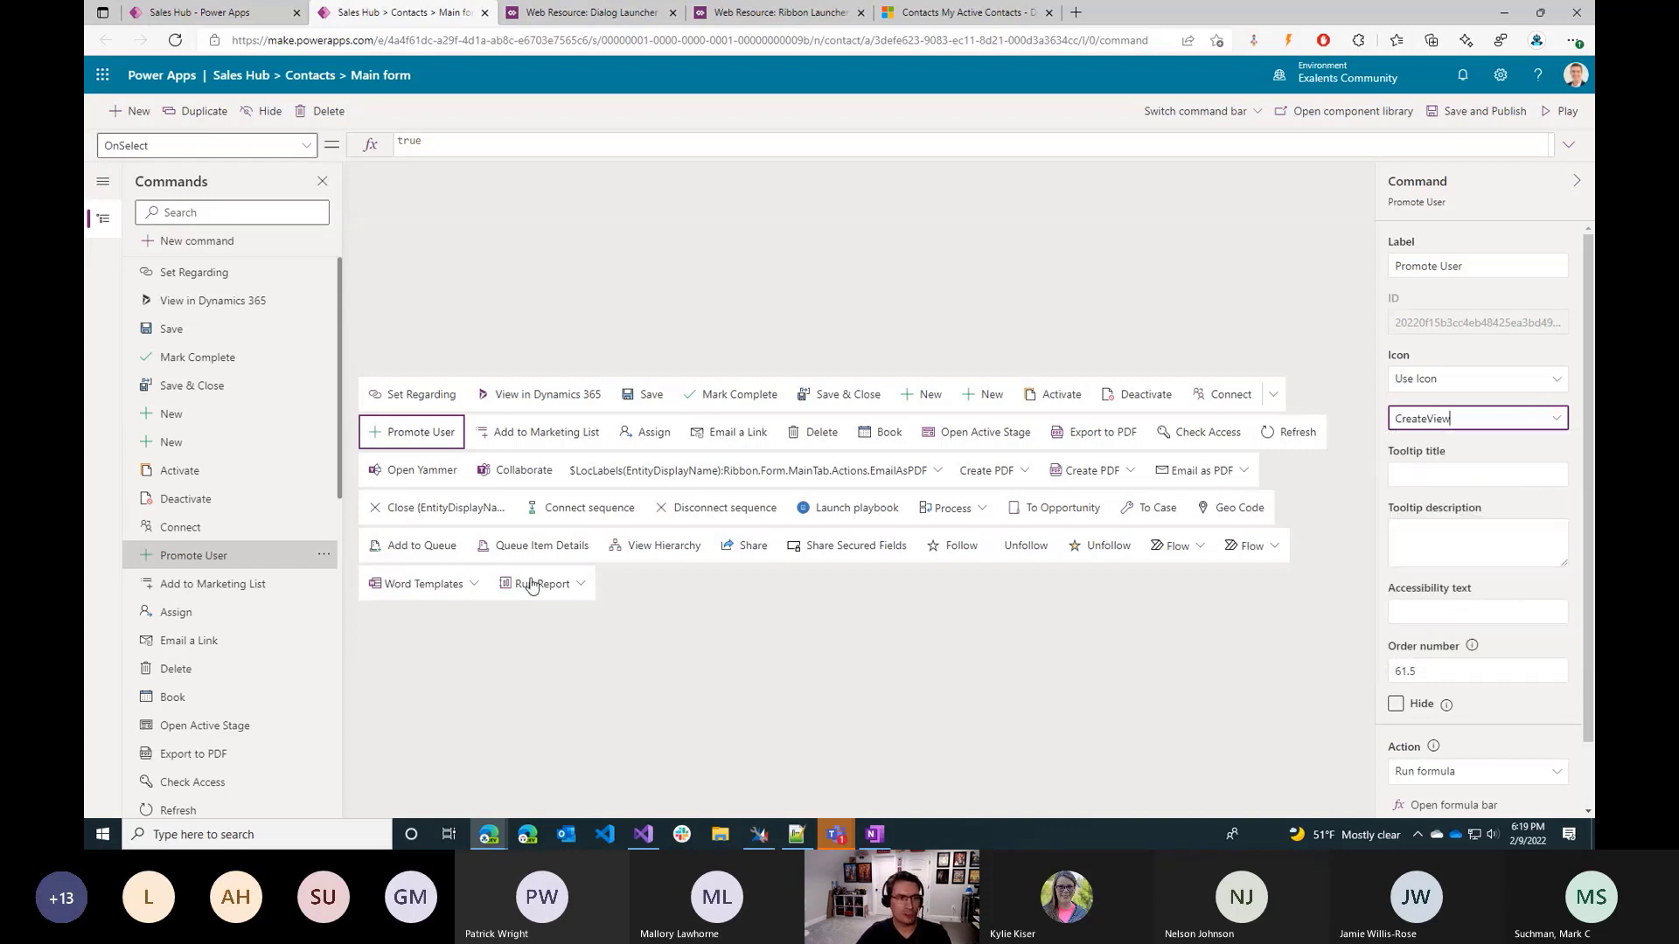
click(1464, 531)
Set the Promote User command's tooltip title to "Promote the current contact".
click(1470, 475)
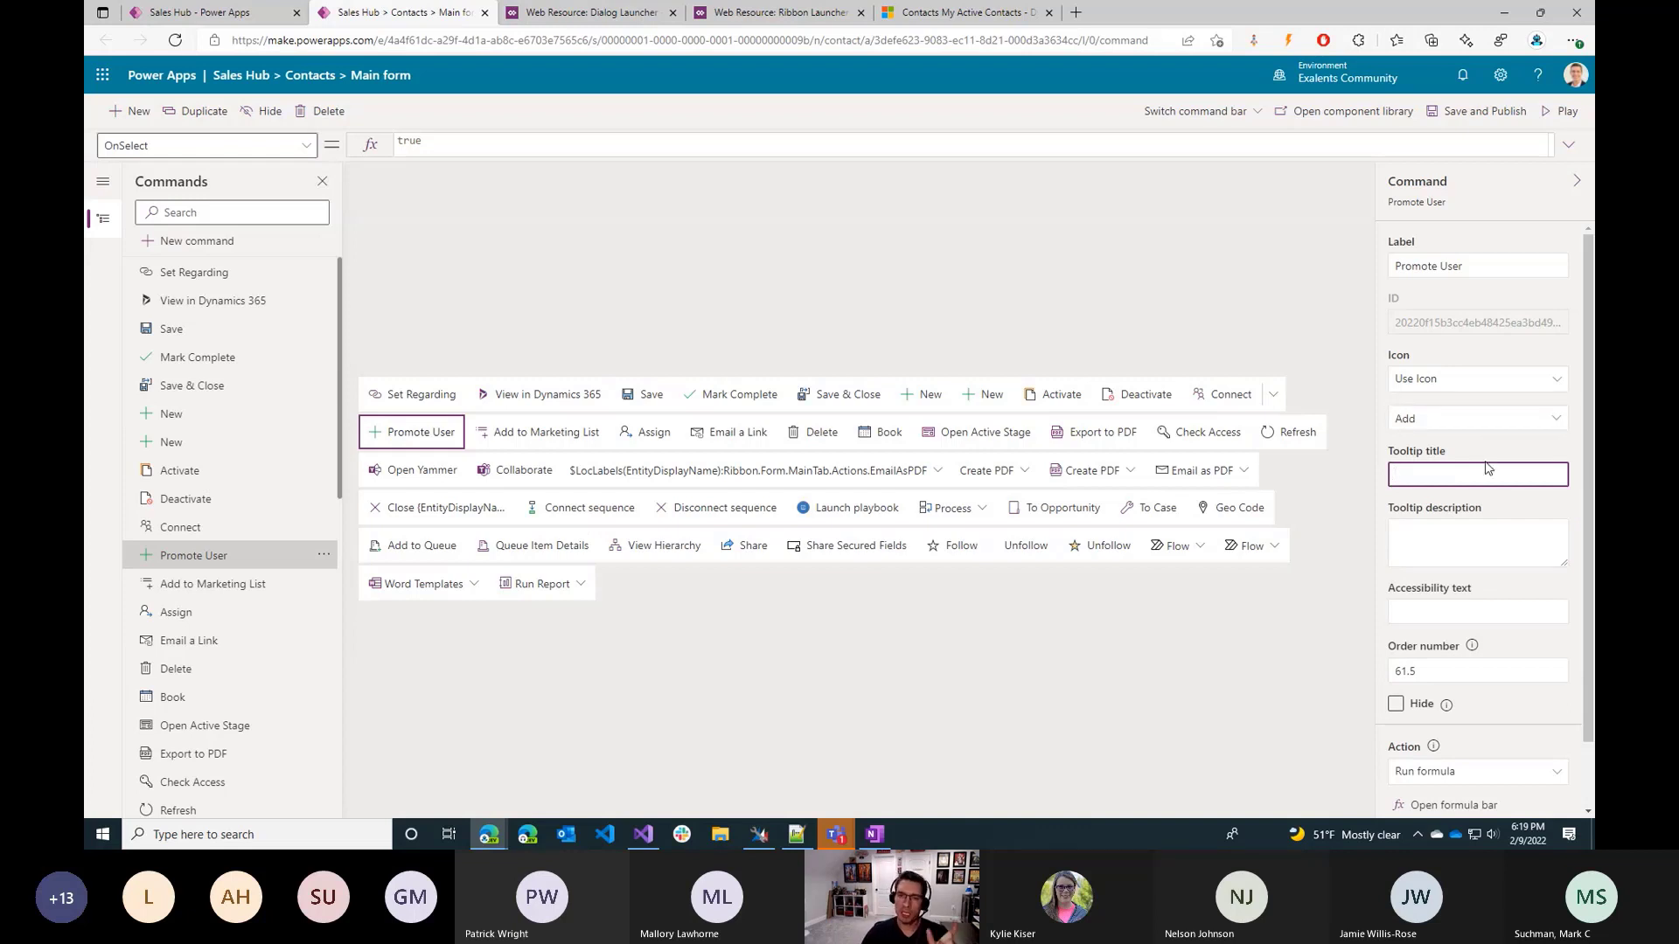
click(1491, 266)
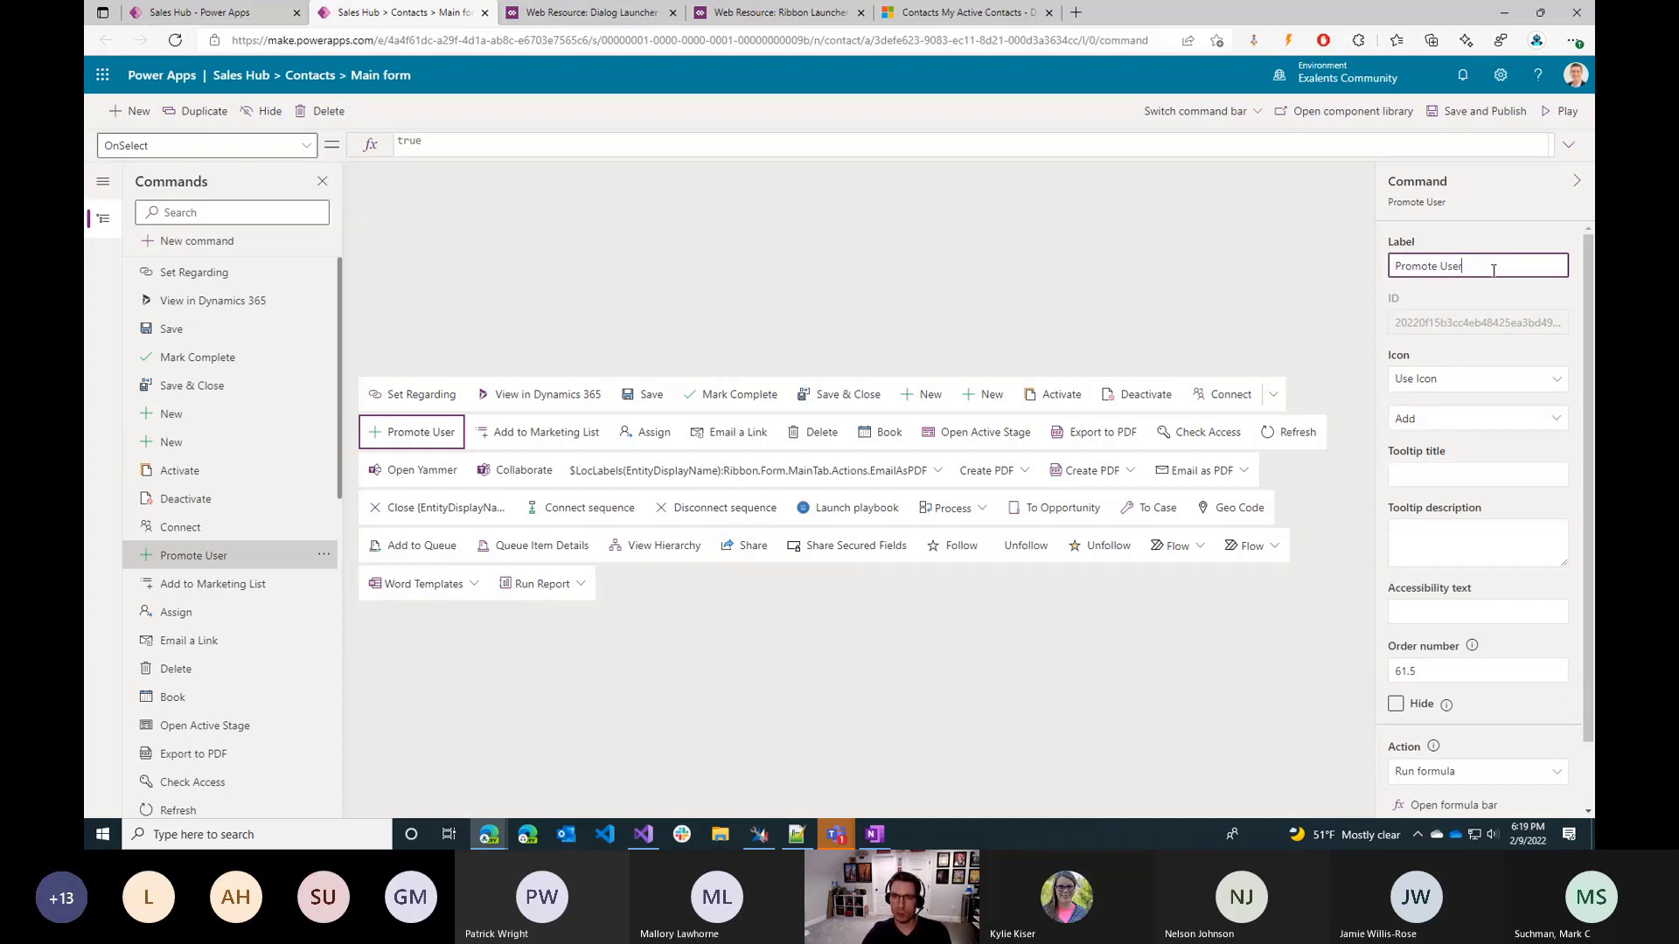
key(ctrl+a)
key(ctrl+c)
click(1487, 475)
key(ctrl+v)
key(ctrl+shift+Left)
text(t)
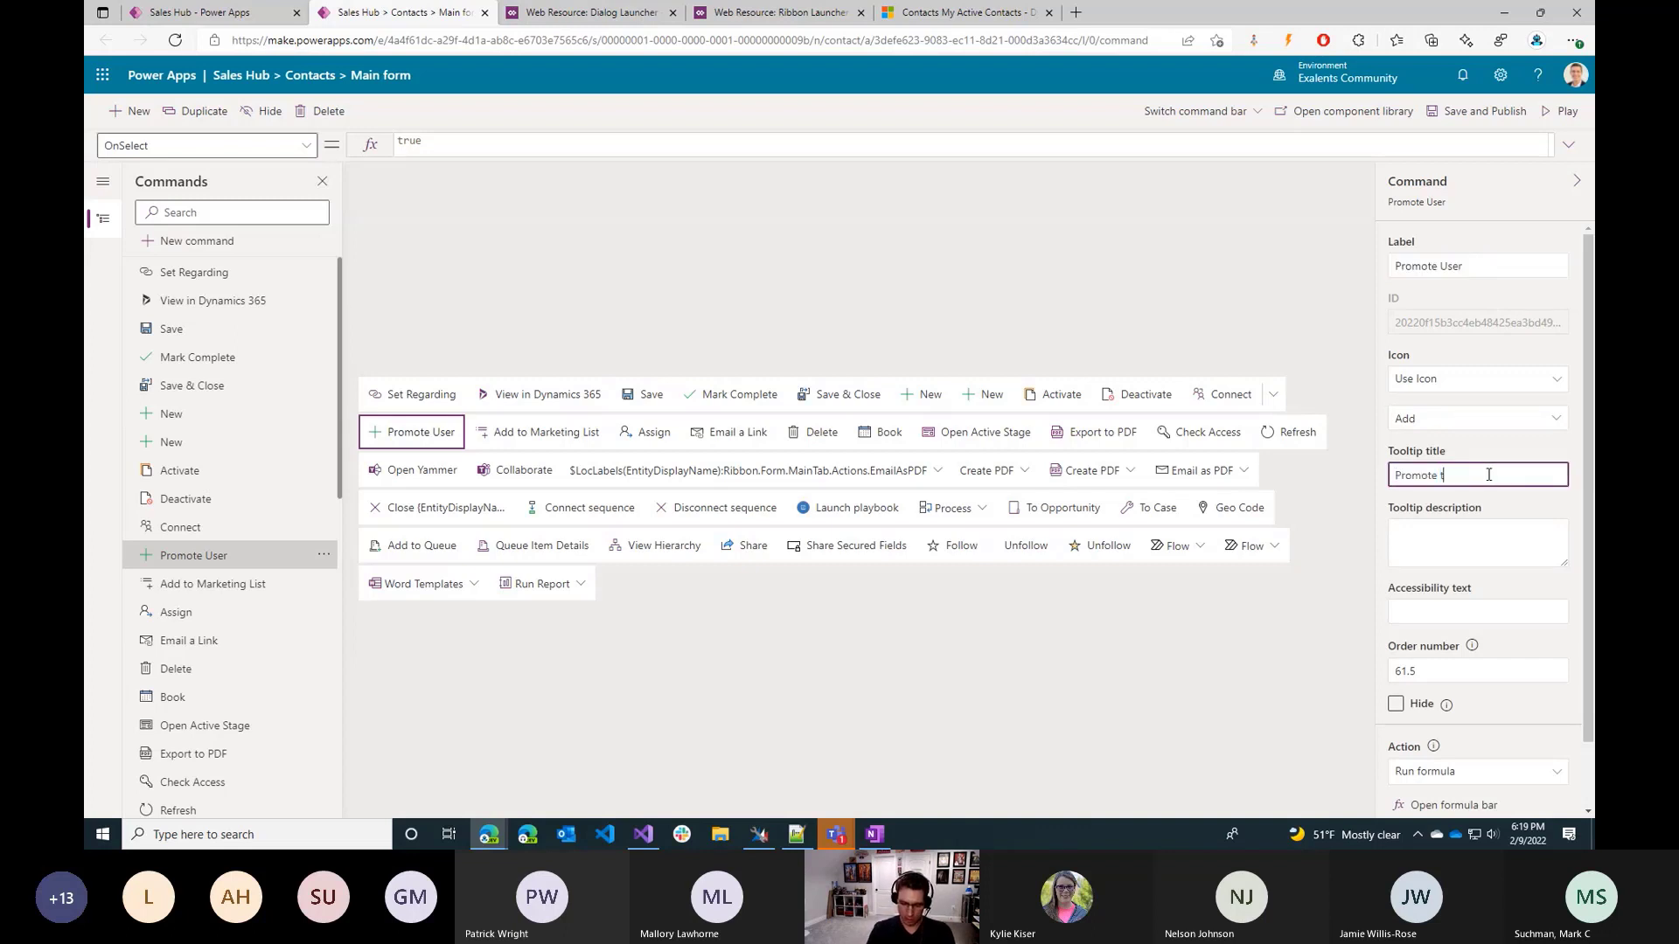
text(he current users)
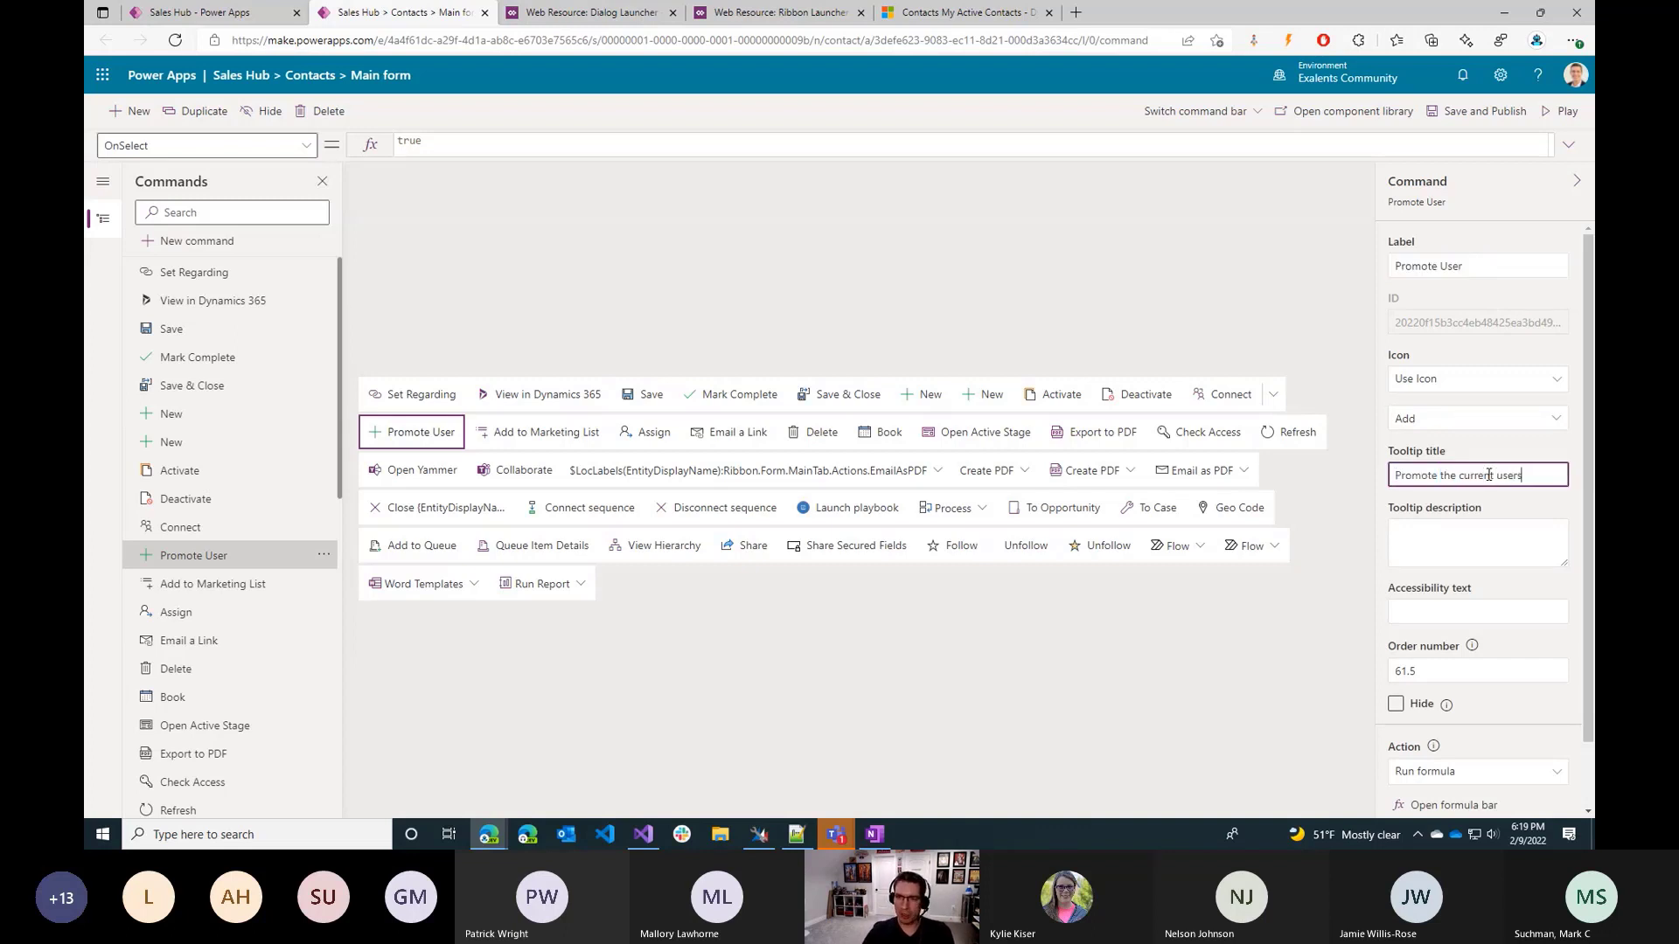
key(ctrl+shift+Left)
text(contact)
Copy the tooltip title "Promote the current contact" into the tooltip description and the accessibility text.
click(1507, 538)
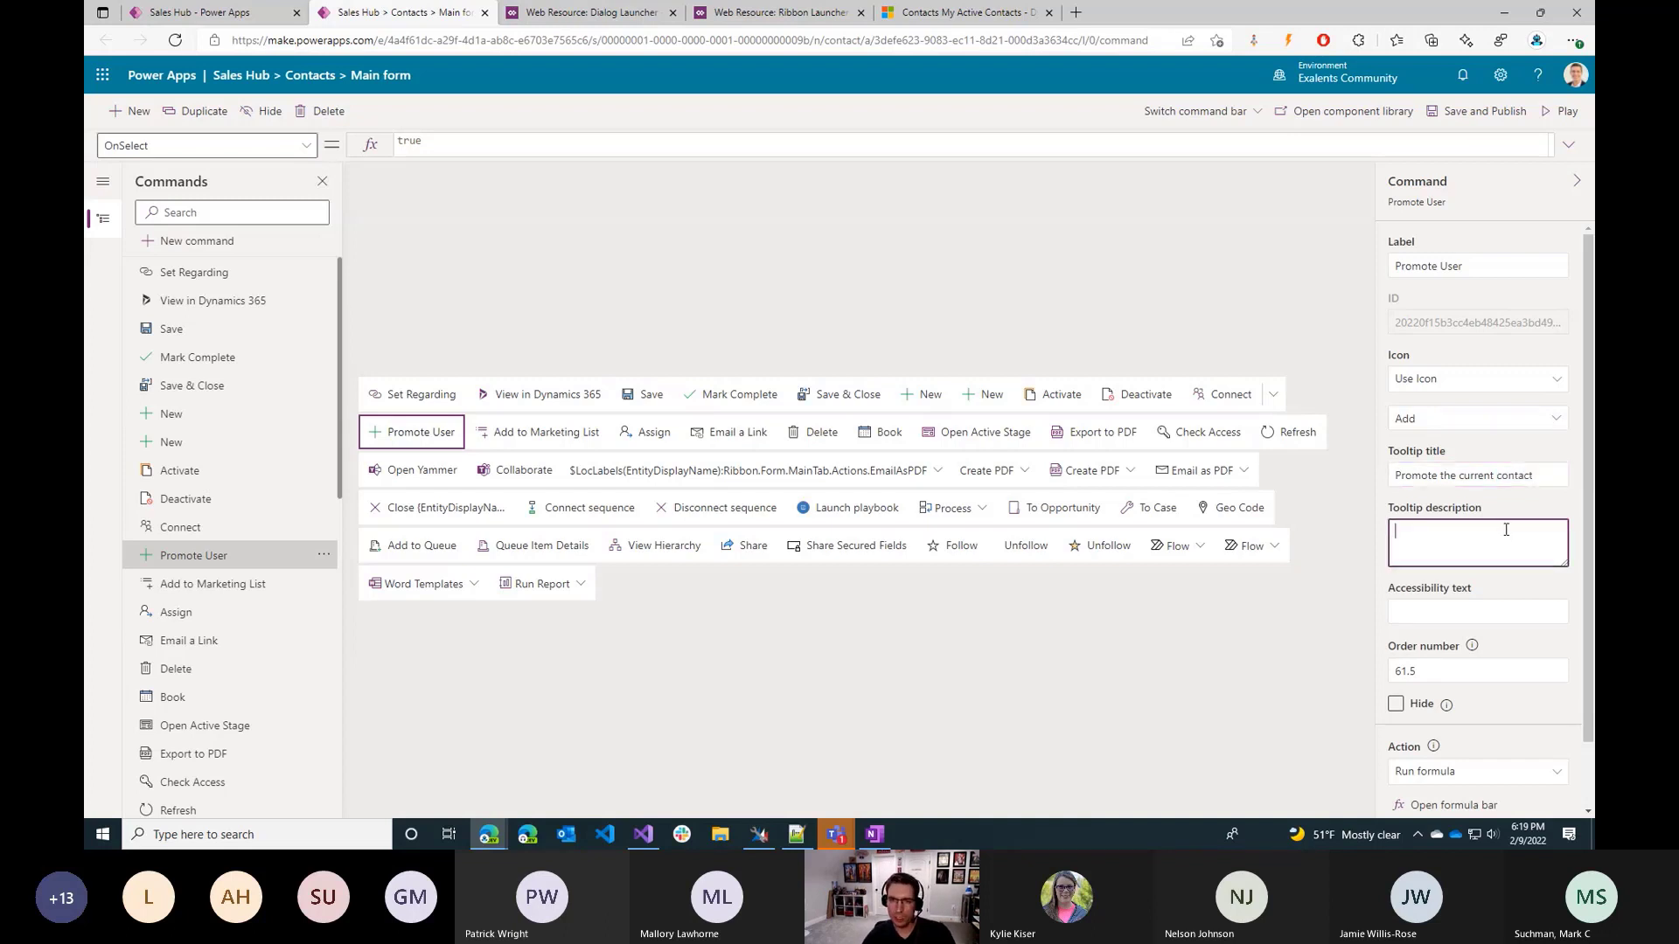
click(1501, 476)
key(ctrl+a)
key(ctrl+c)
click(1486, 542)
key(ctrl+v)
click(1495, 610)
key(ctrl+v)
Examine the Run JavaScript settings for the command's action, and return the action to Run formula.
scroll(1495, 606, down, 1)
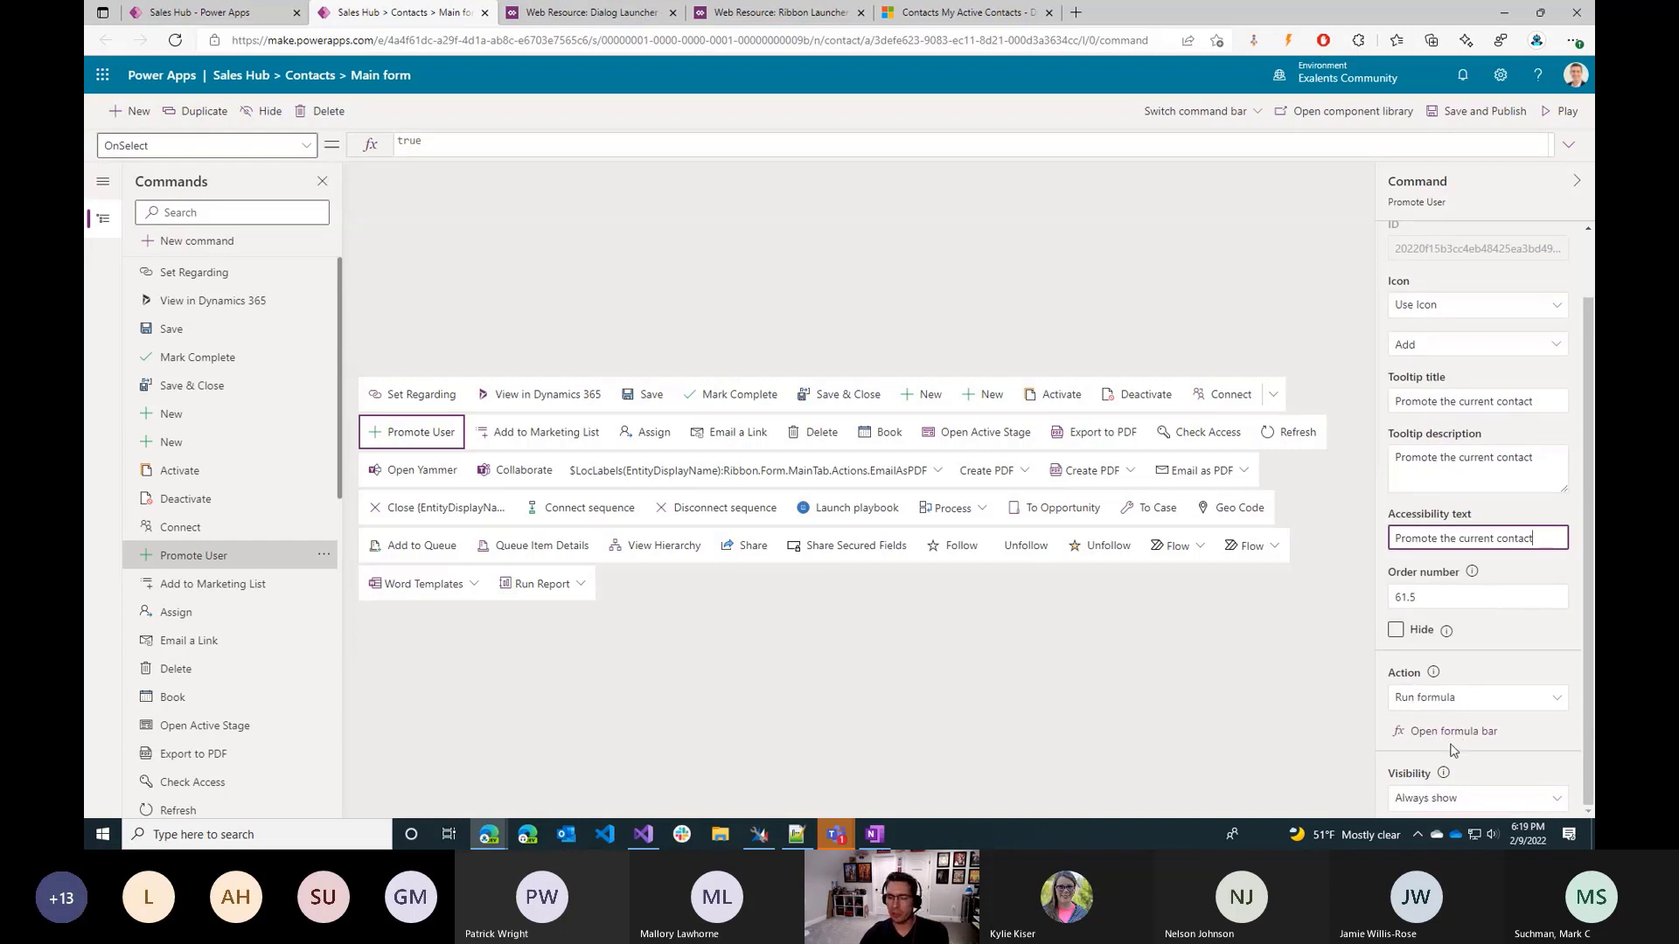
click(1459, 699)
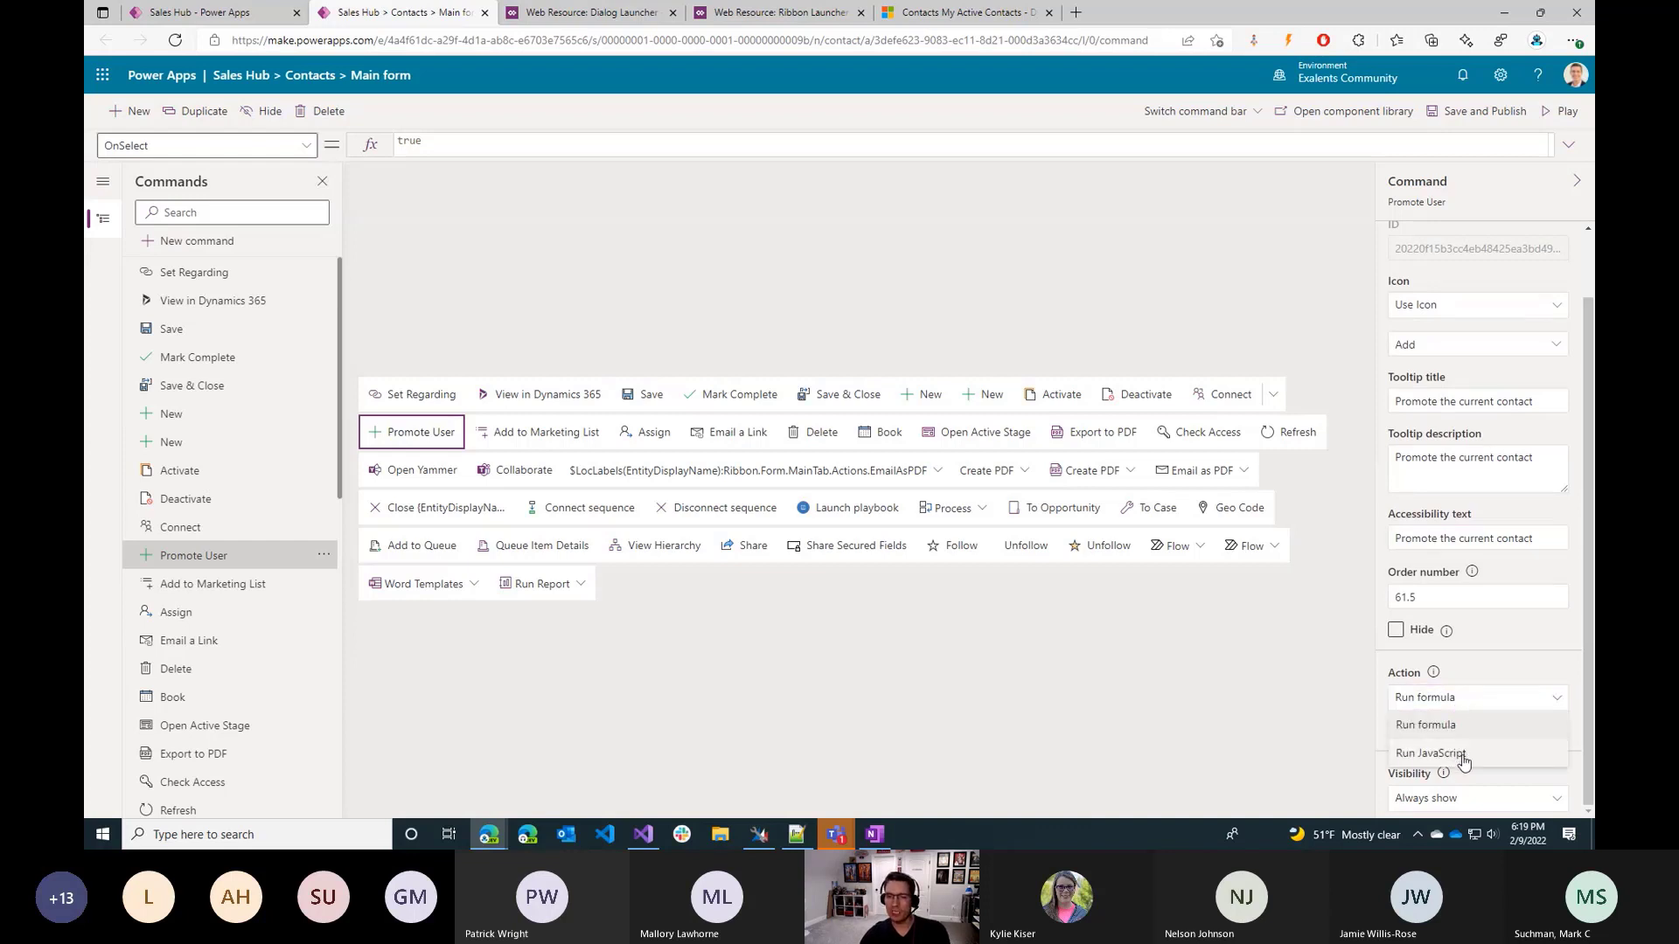
click(1463, 754)
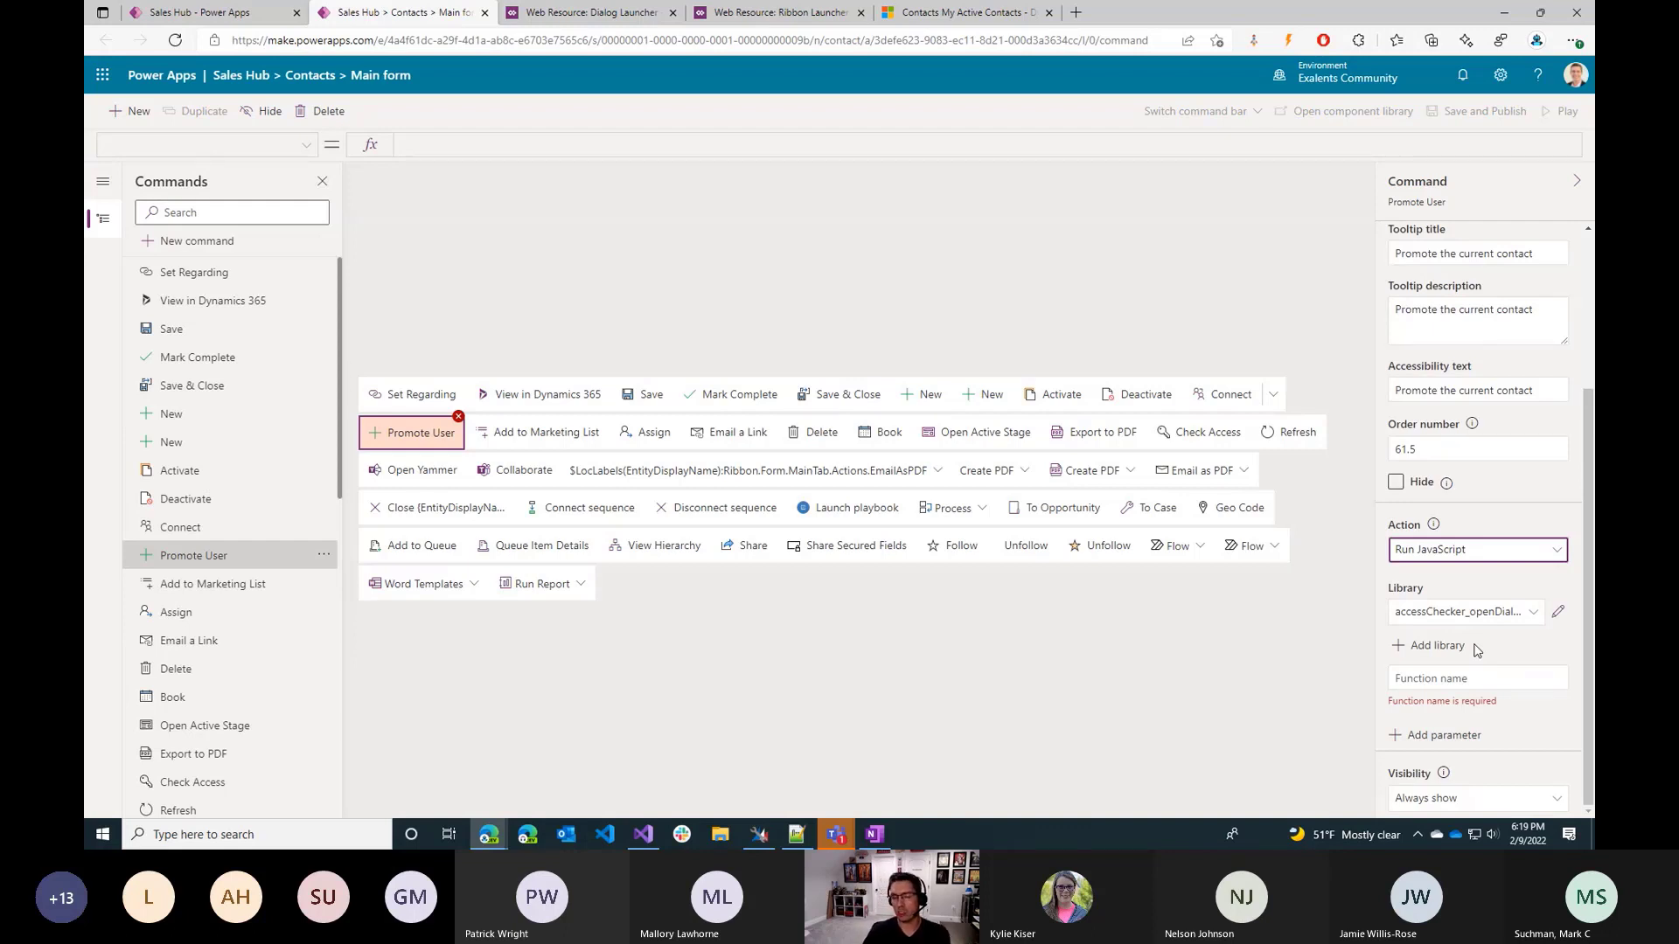
click(1484, 555)
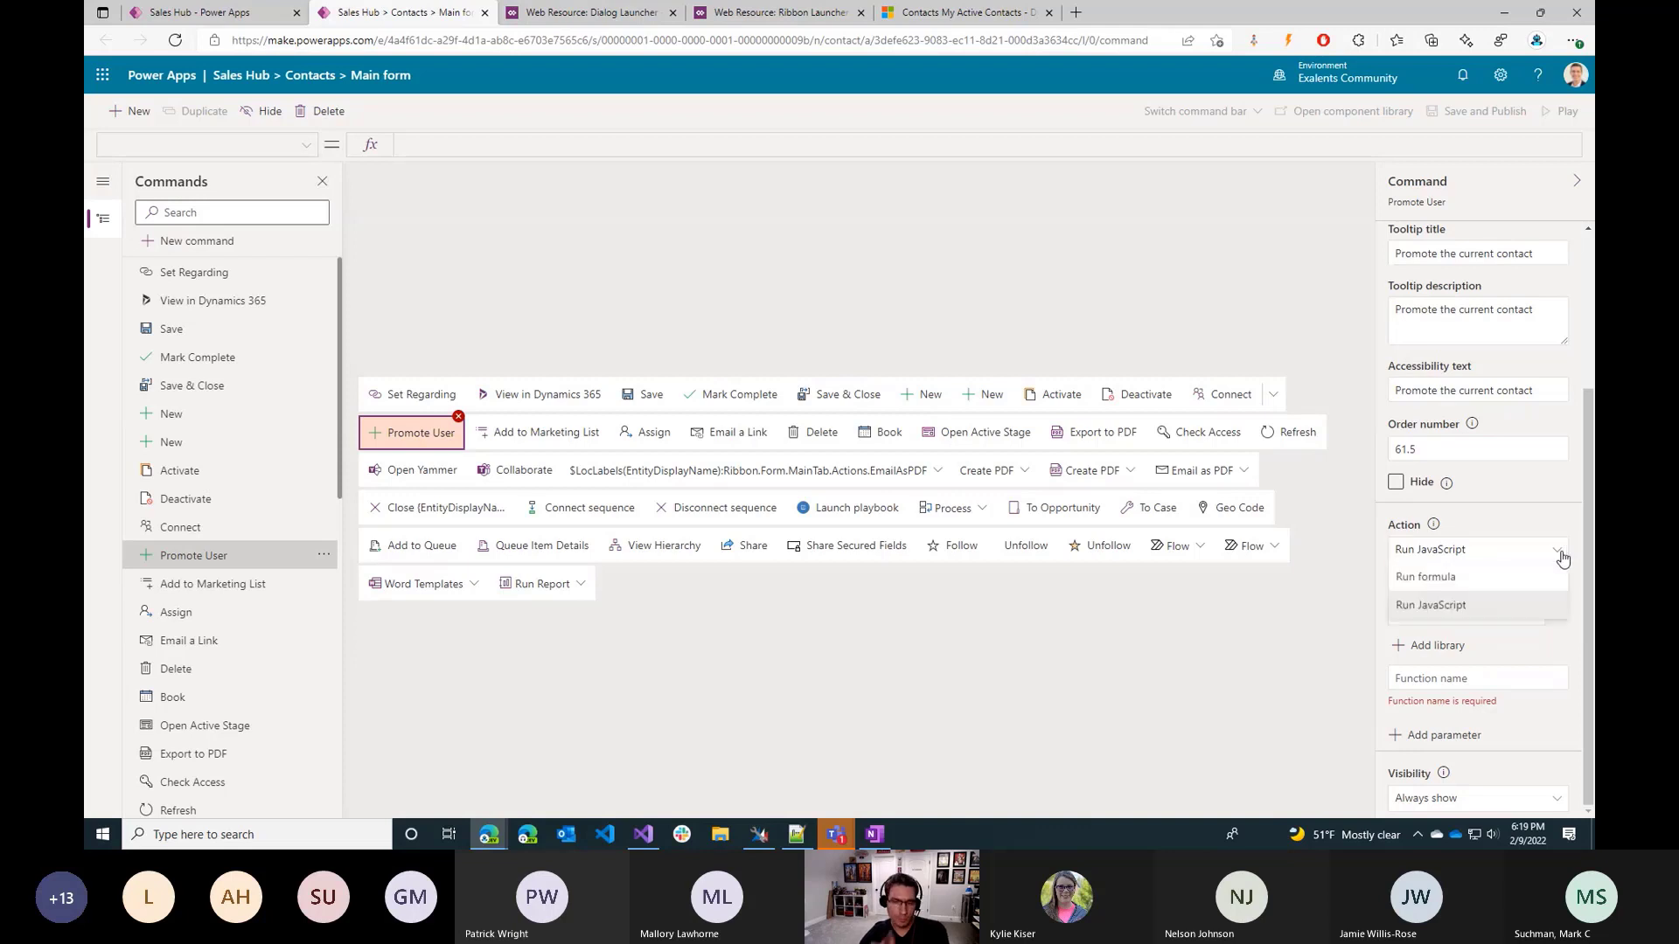
click(1469, 581)
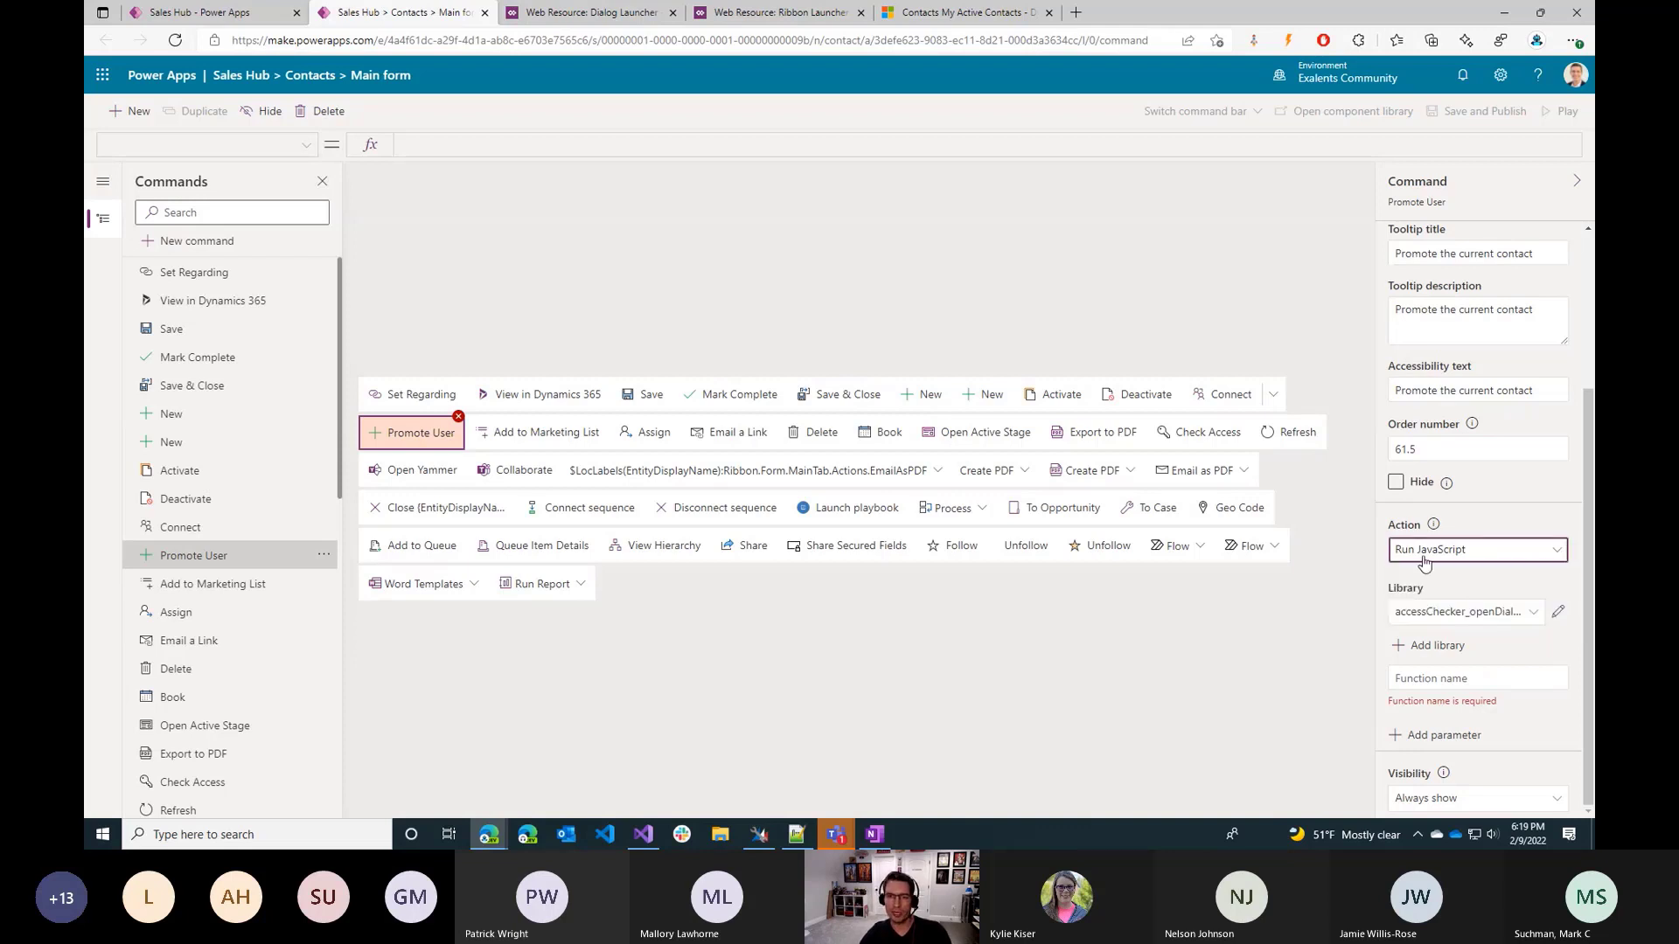
Open and expand the formula editor for the command's OnSelect action and clear the existing formula.
click(1451, 731)
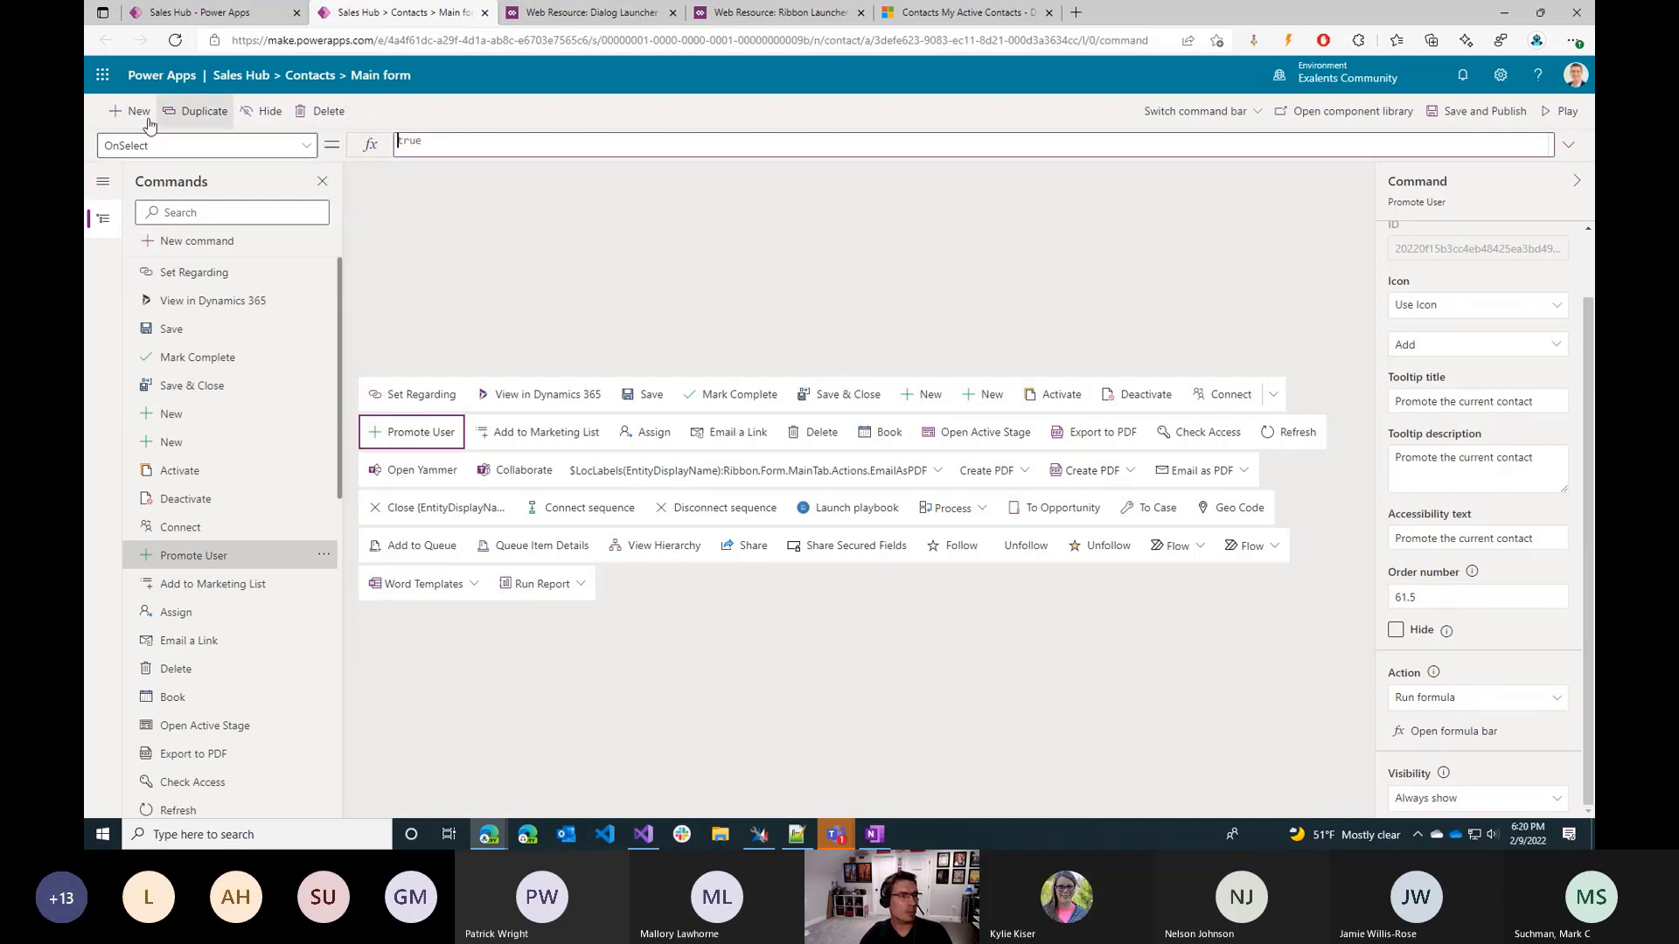
click(438, 146)
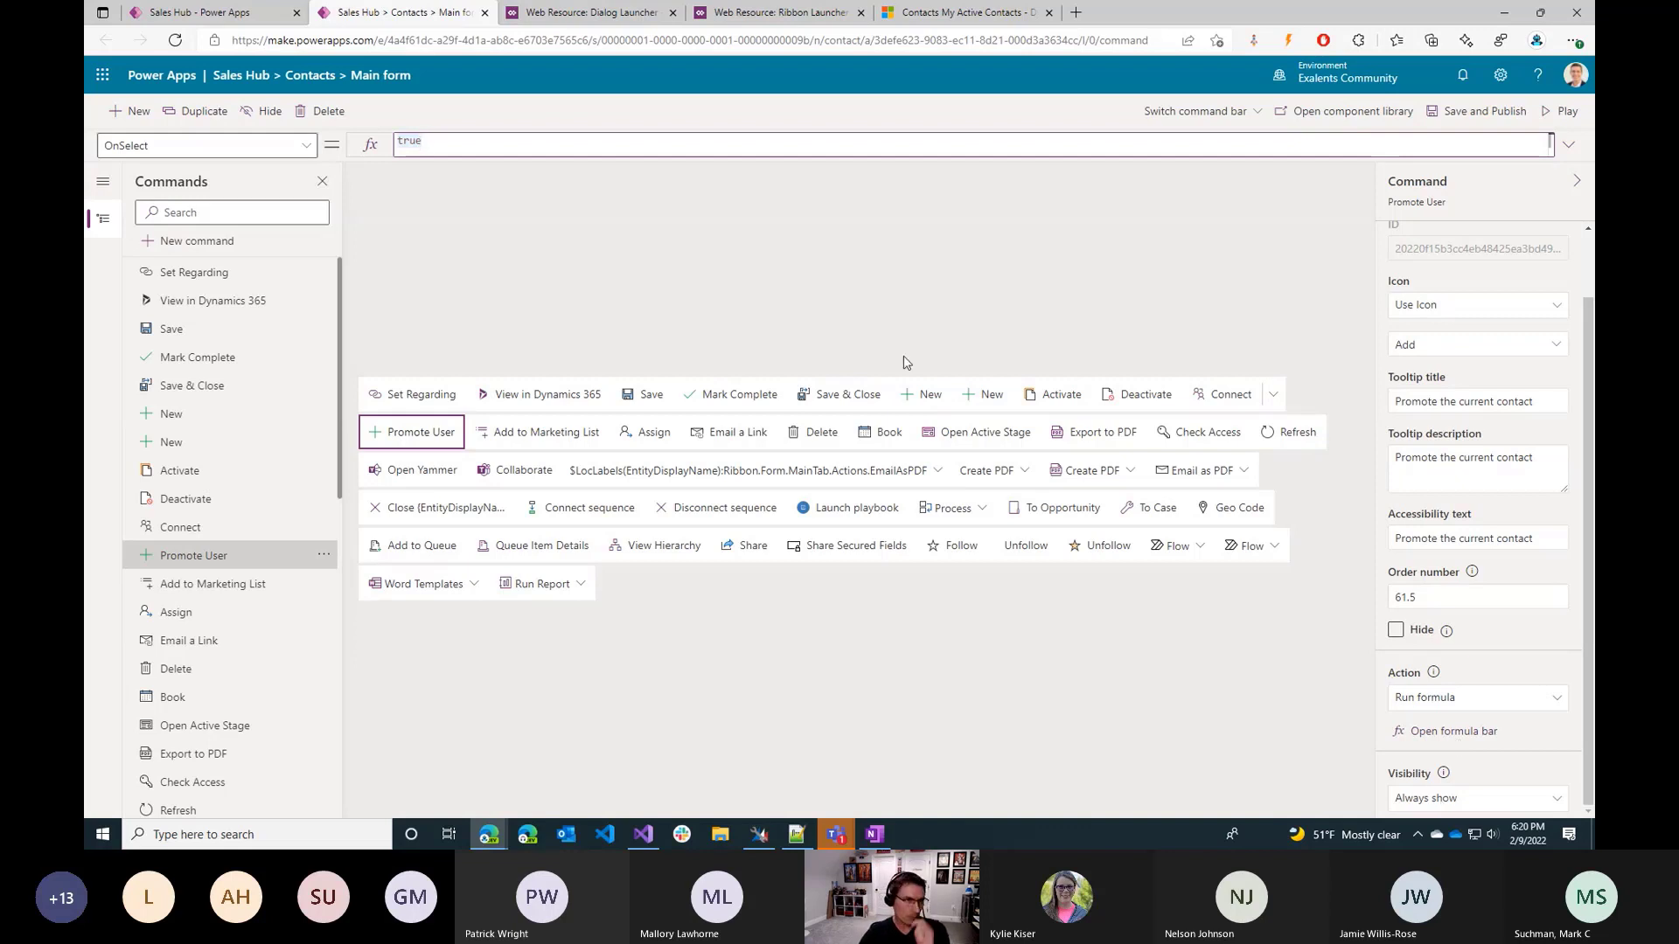
click(1567, 145)
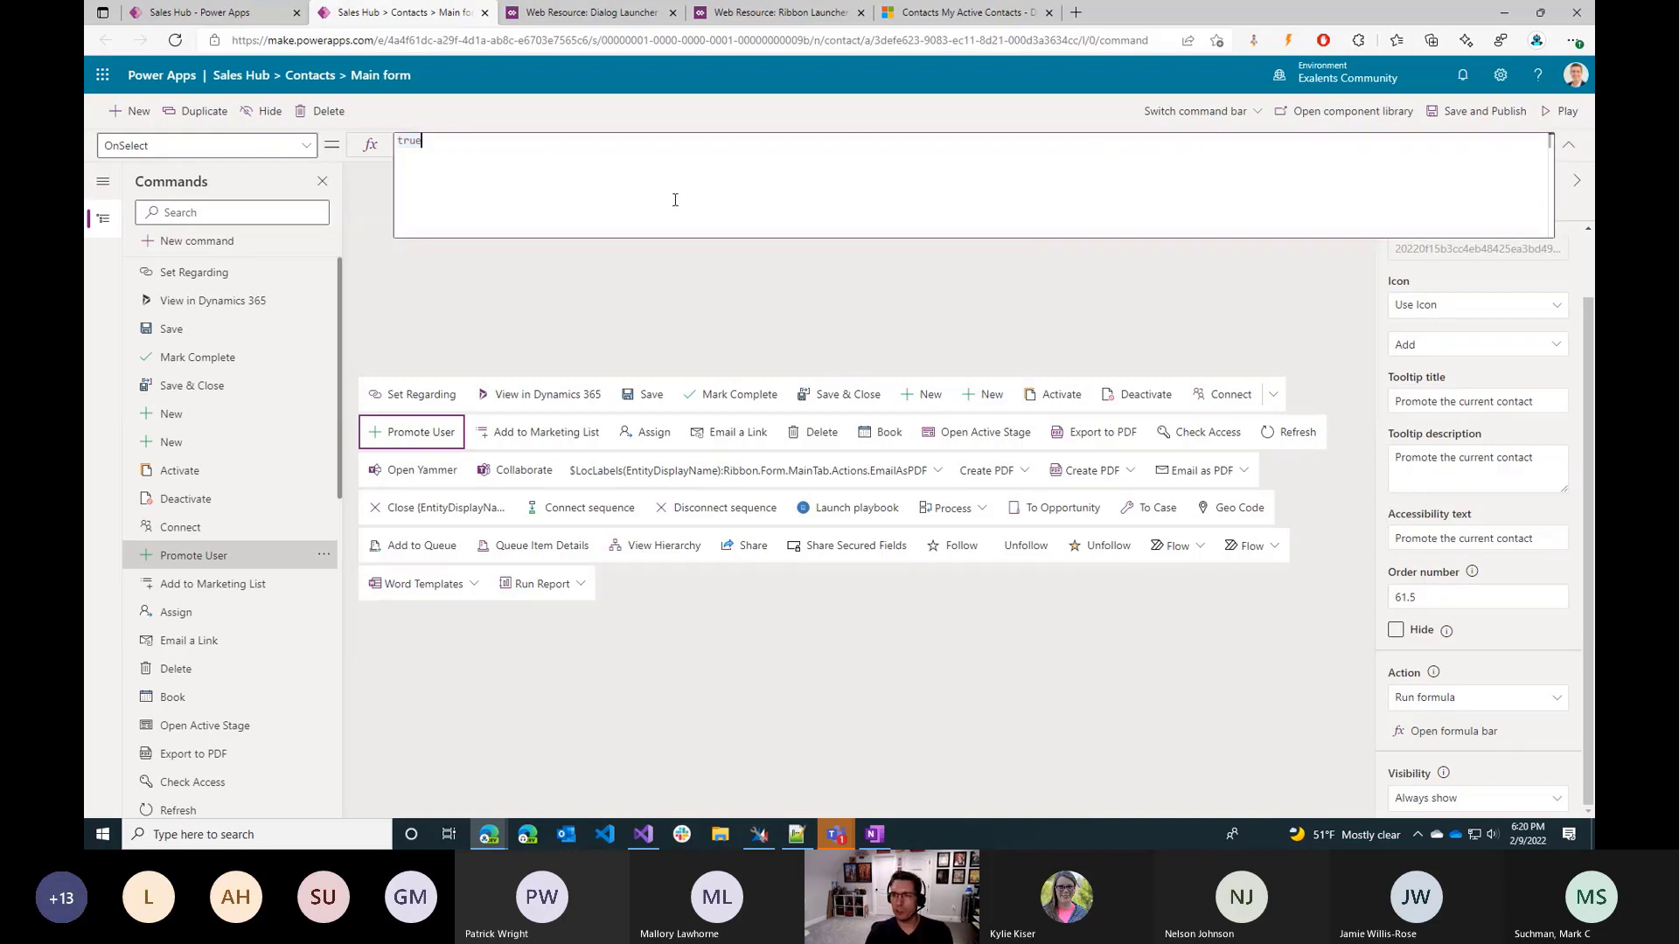
text(Patc)
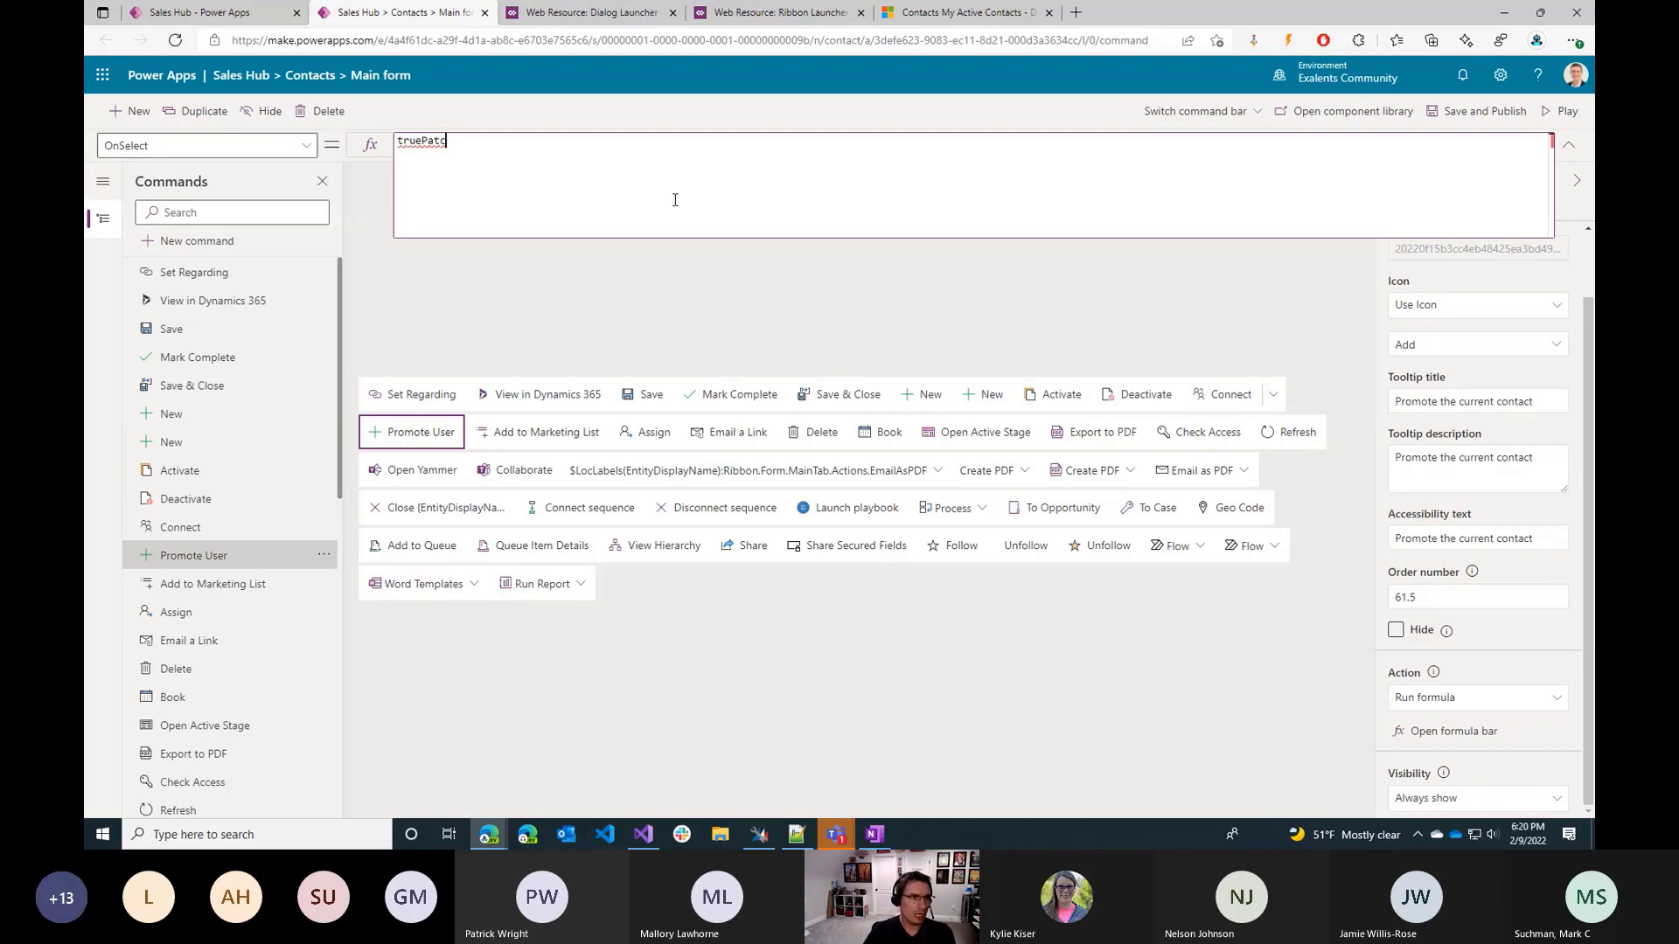
key(ctrl+a)
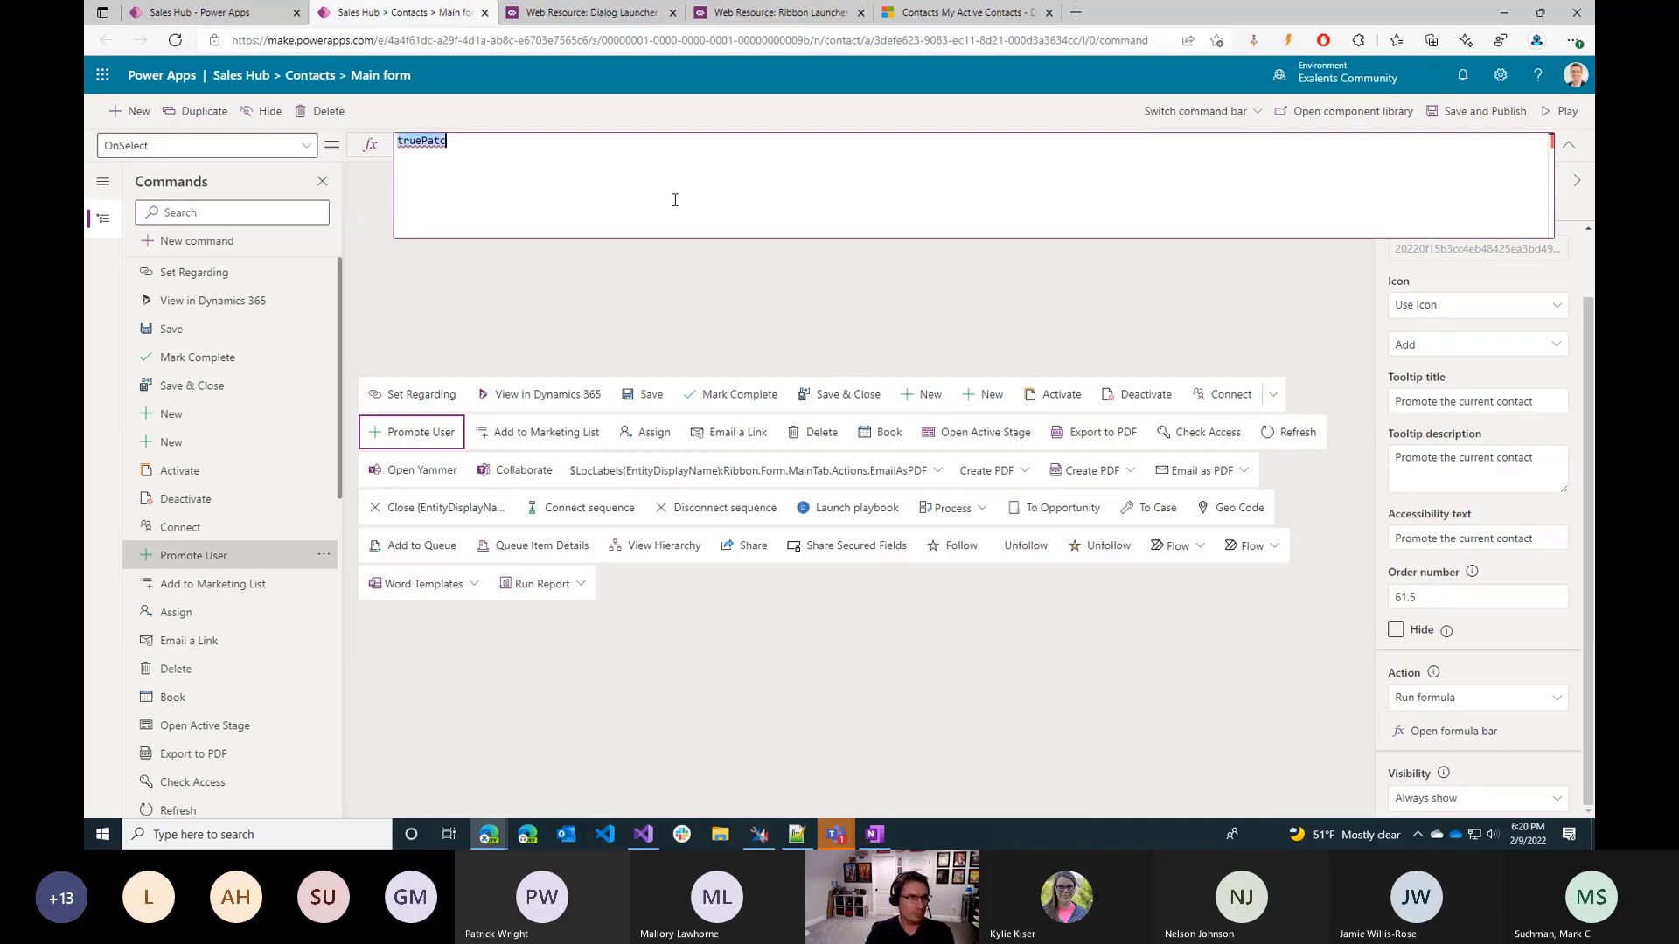
key(BackSpace)
Begin the OnSelect formula with a Patch call that uses Contacts as its data source.
text(Patch)
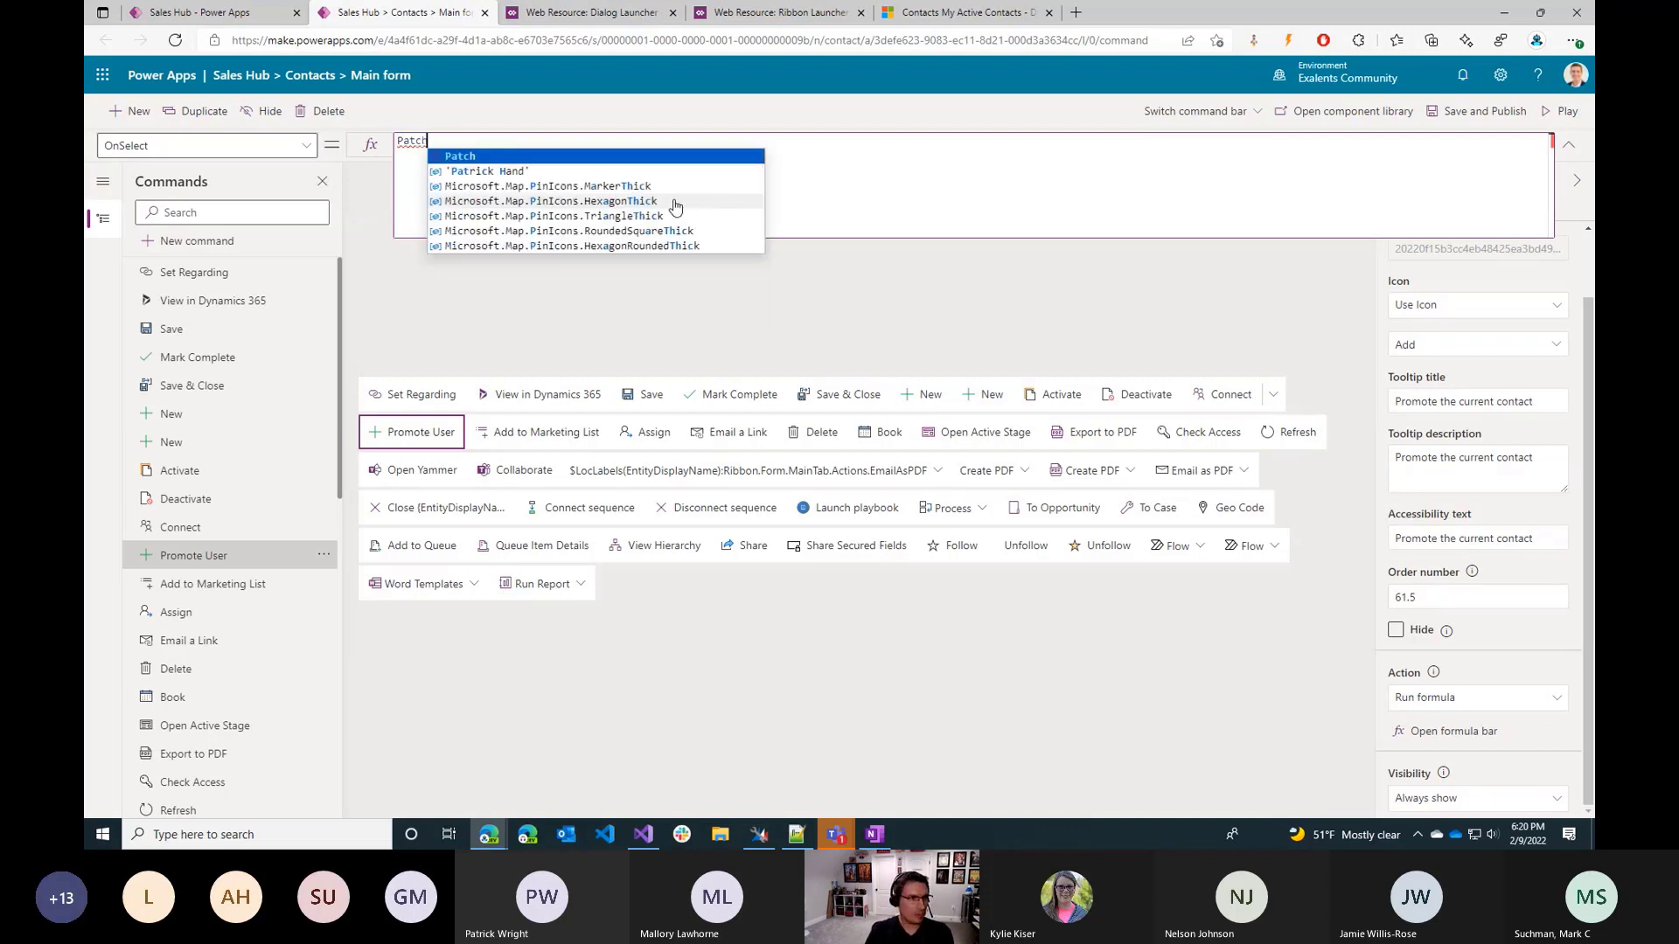
text(()
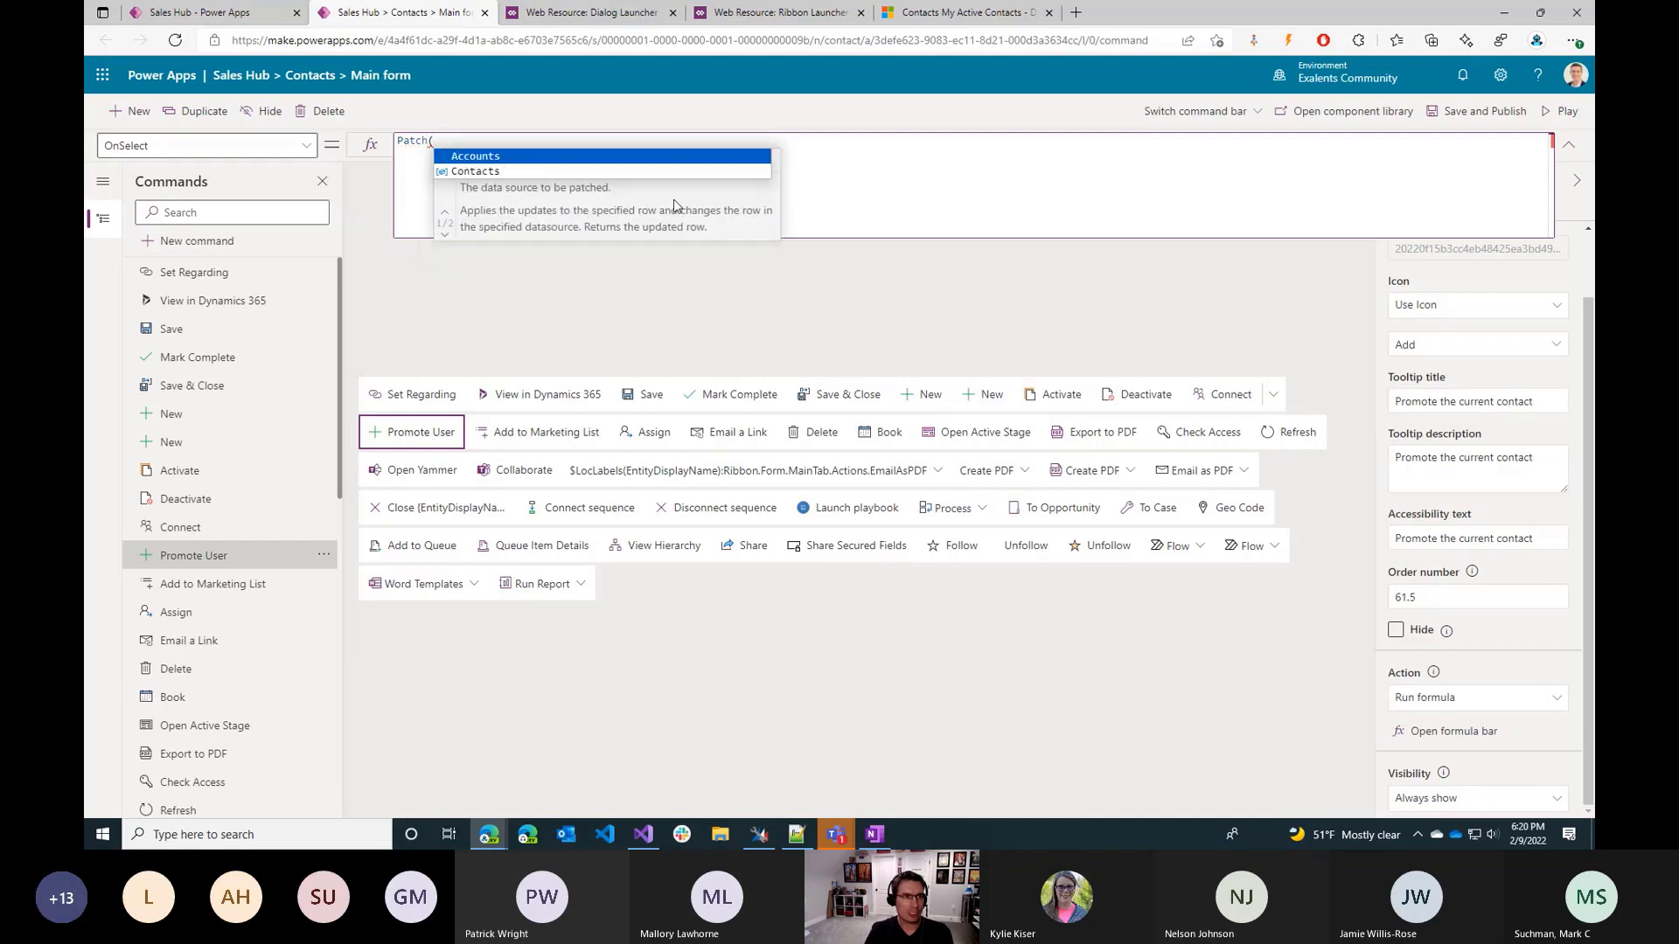
key(Down)
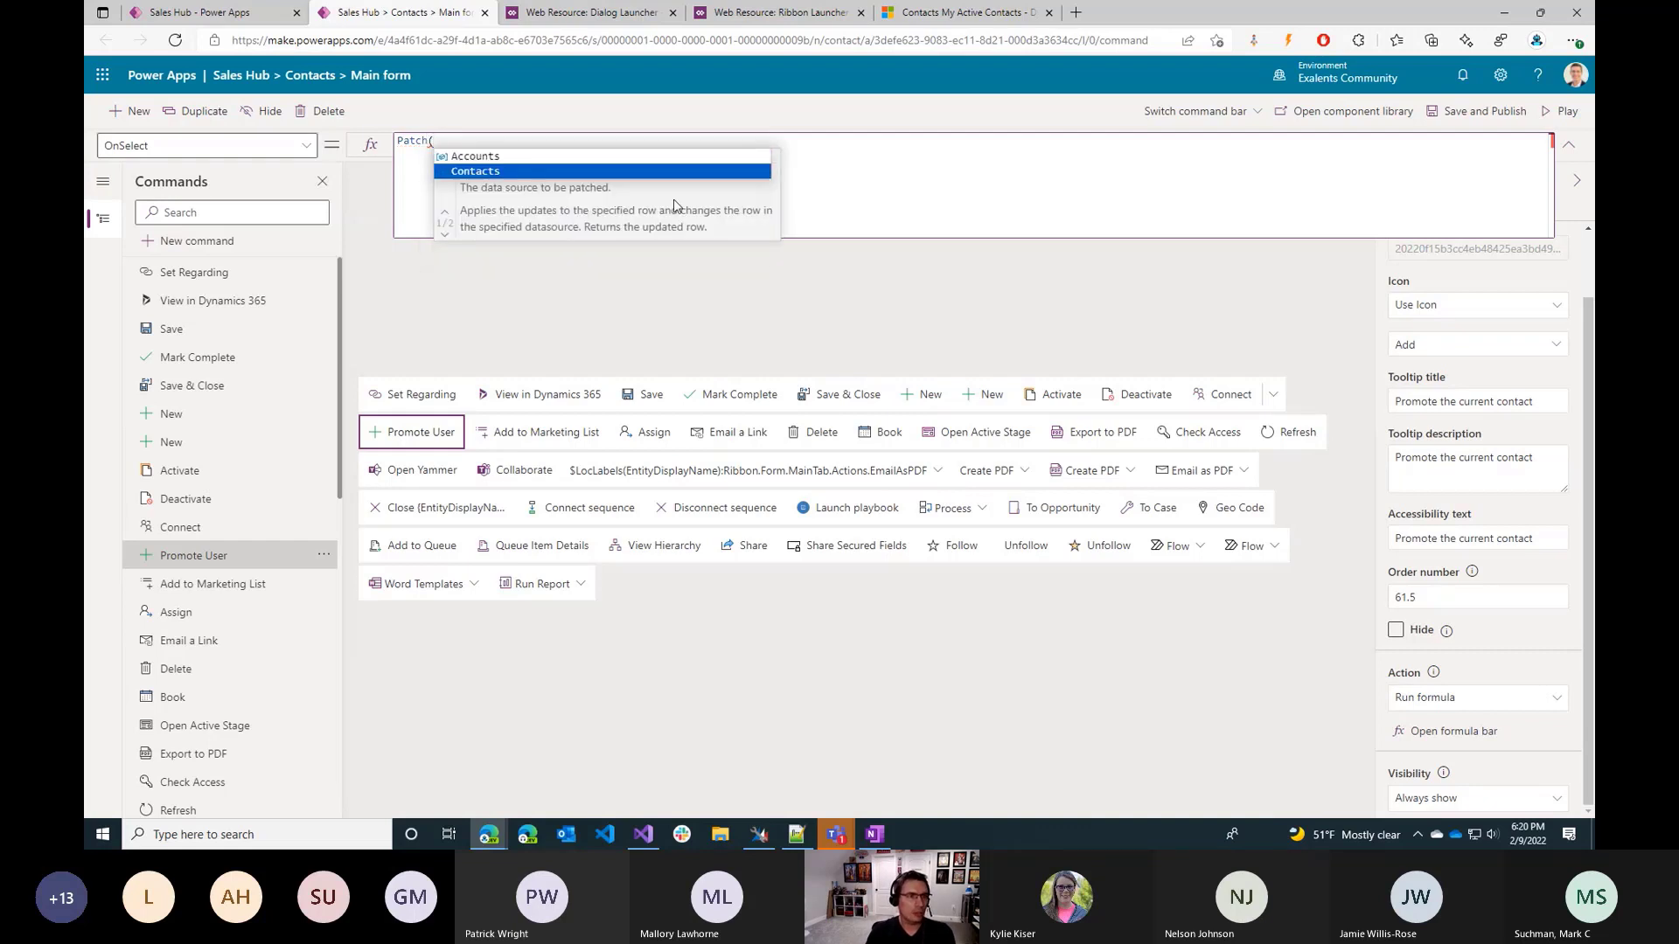
key(Tab)
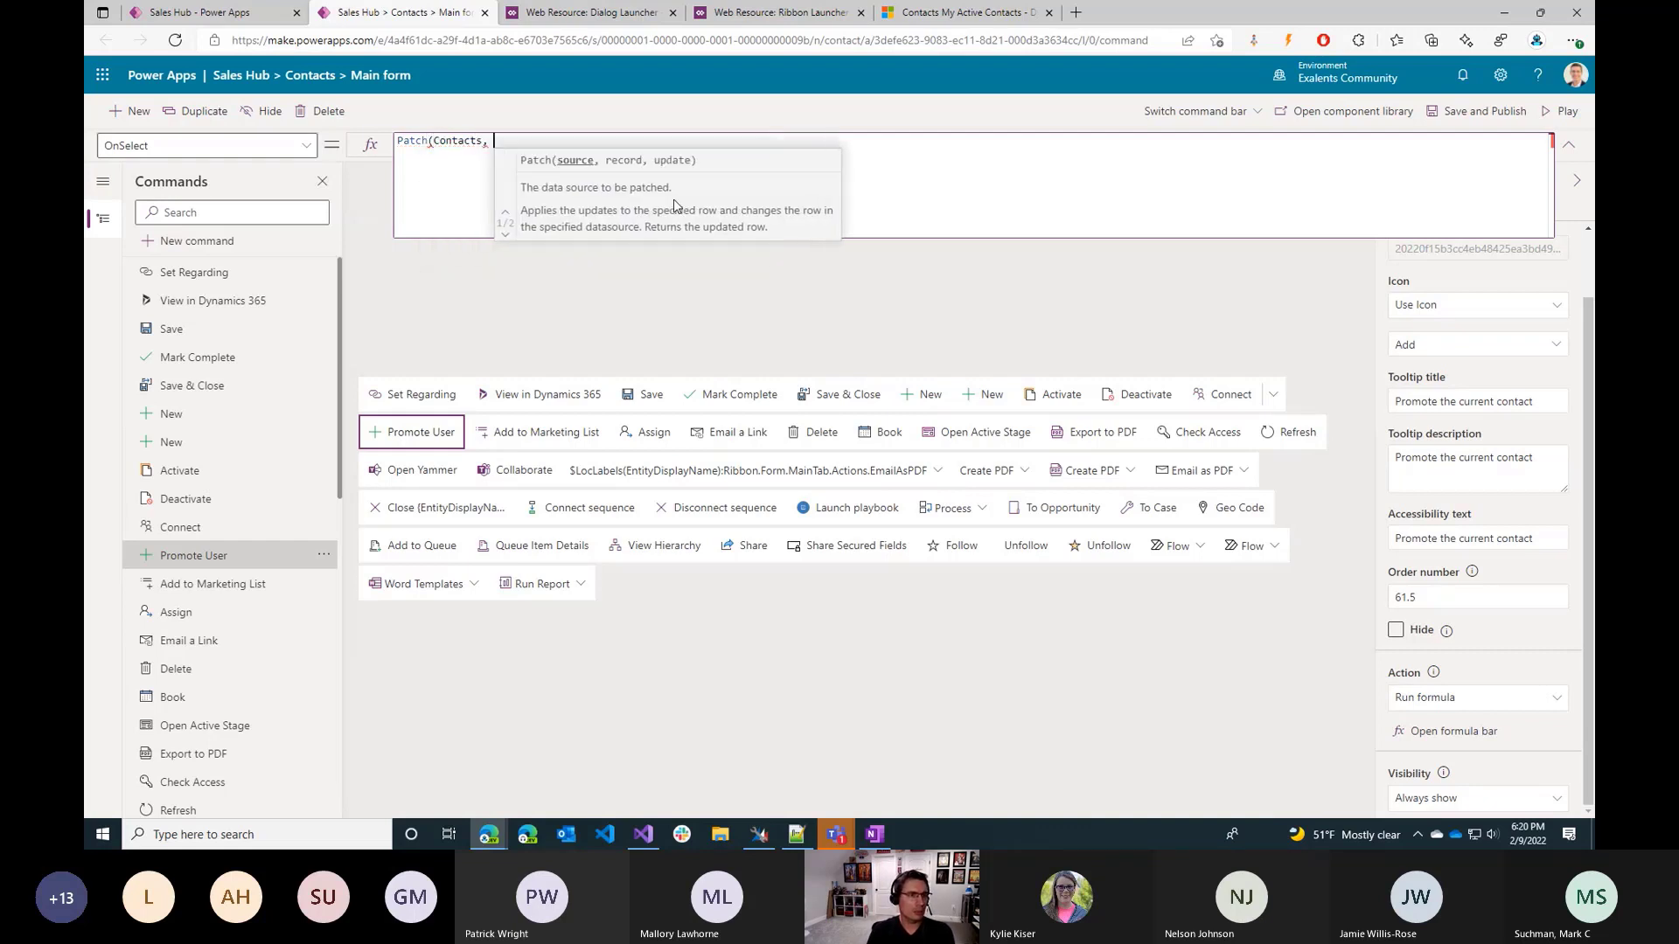
text(,)
key(BackSpace)
key(BackSpace)
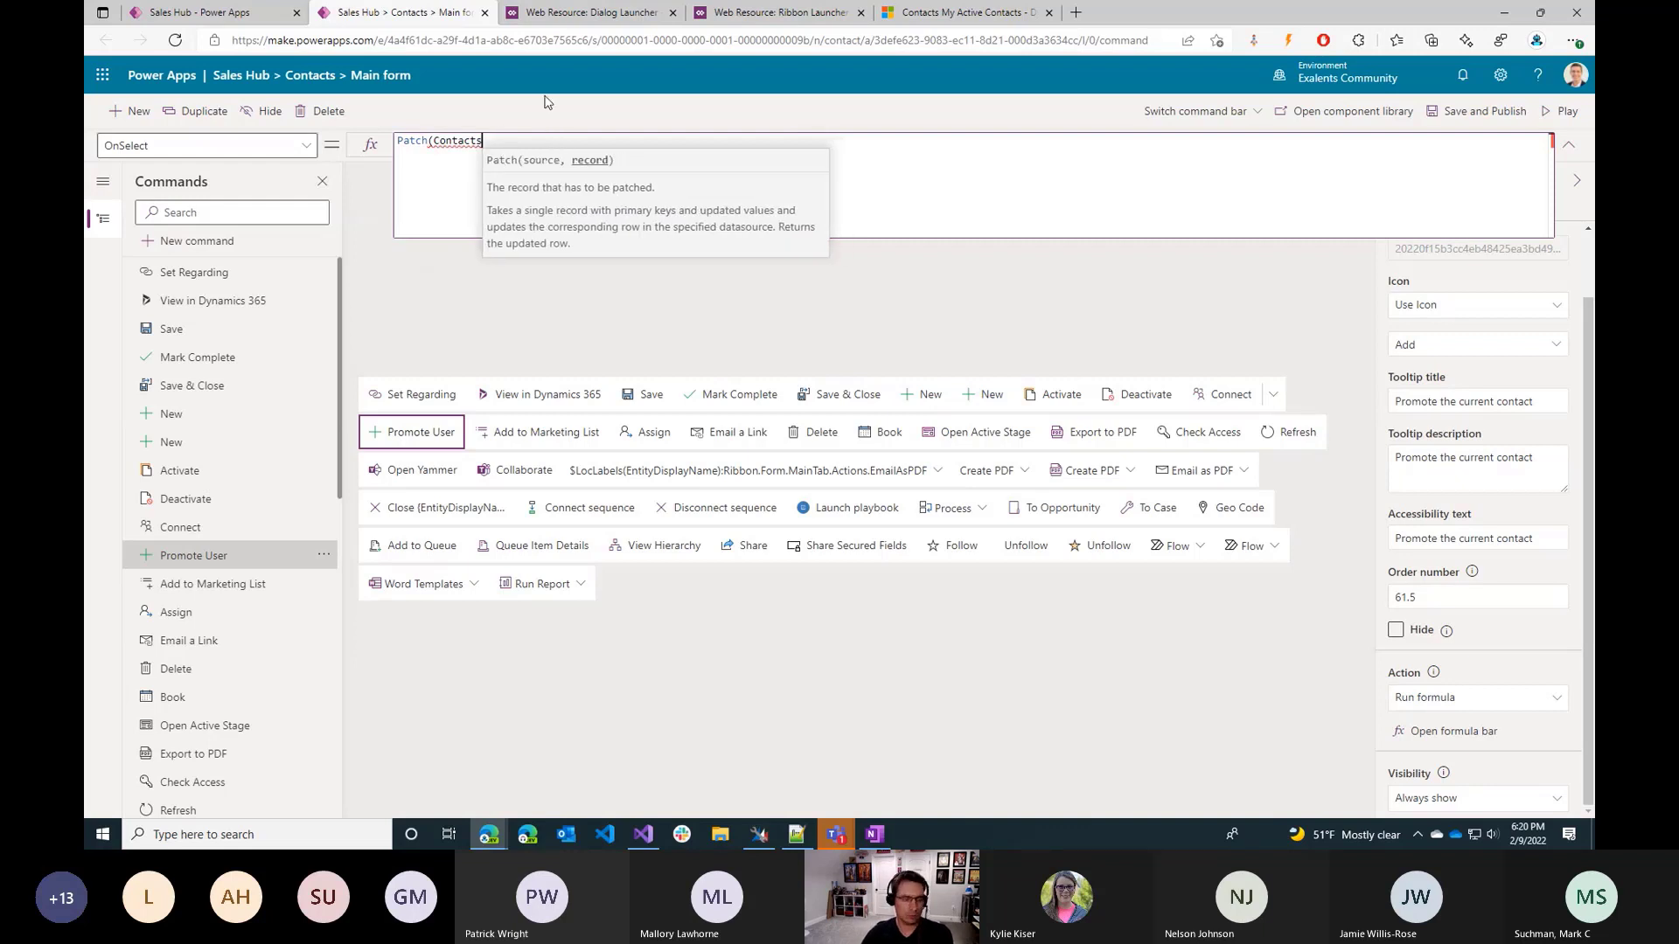
text(,)
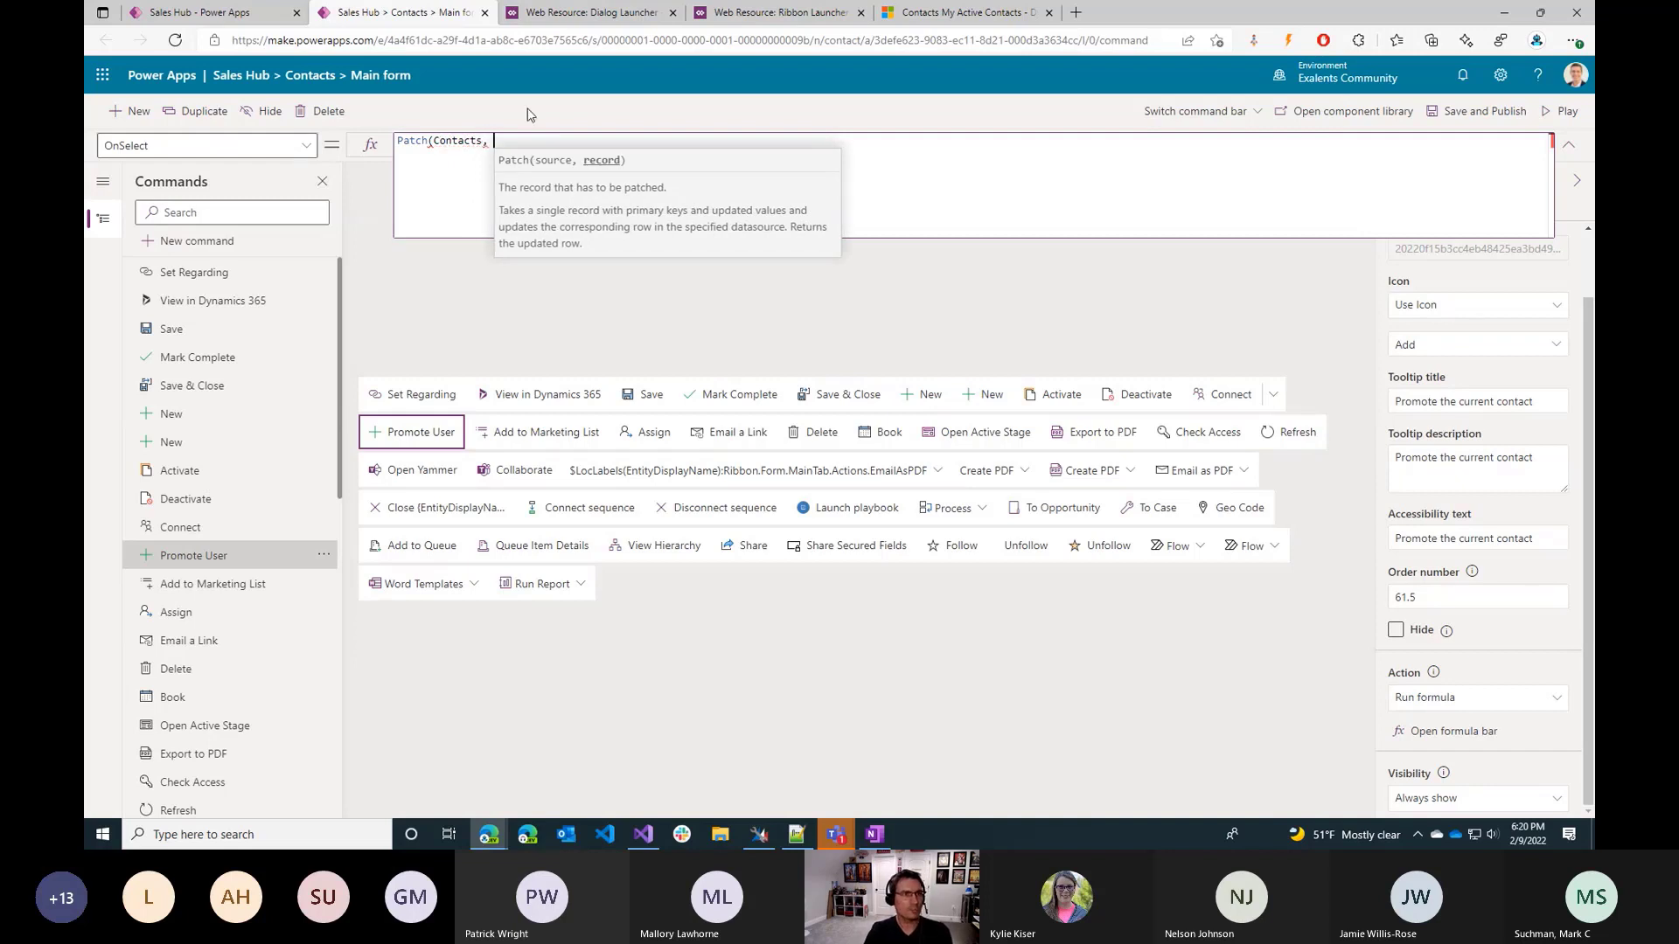
Enter Self.Selected.Item as the record argument of the Patch call.
text(D)
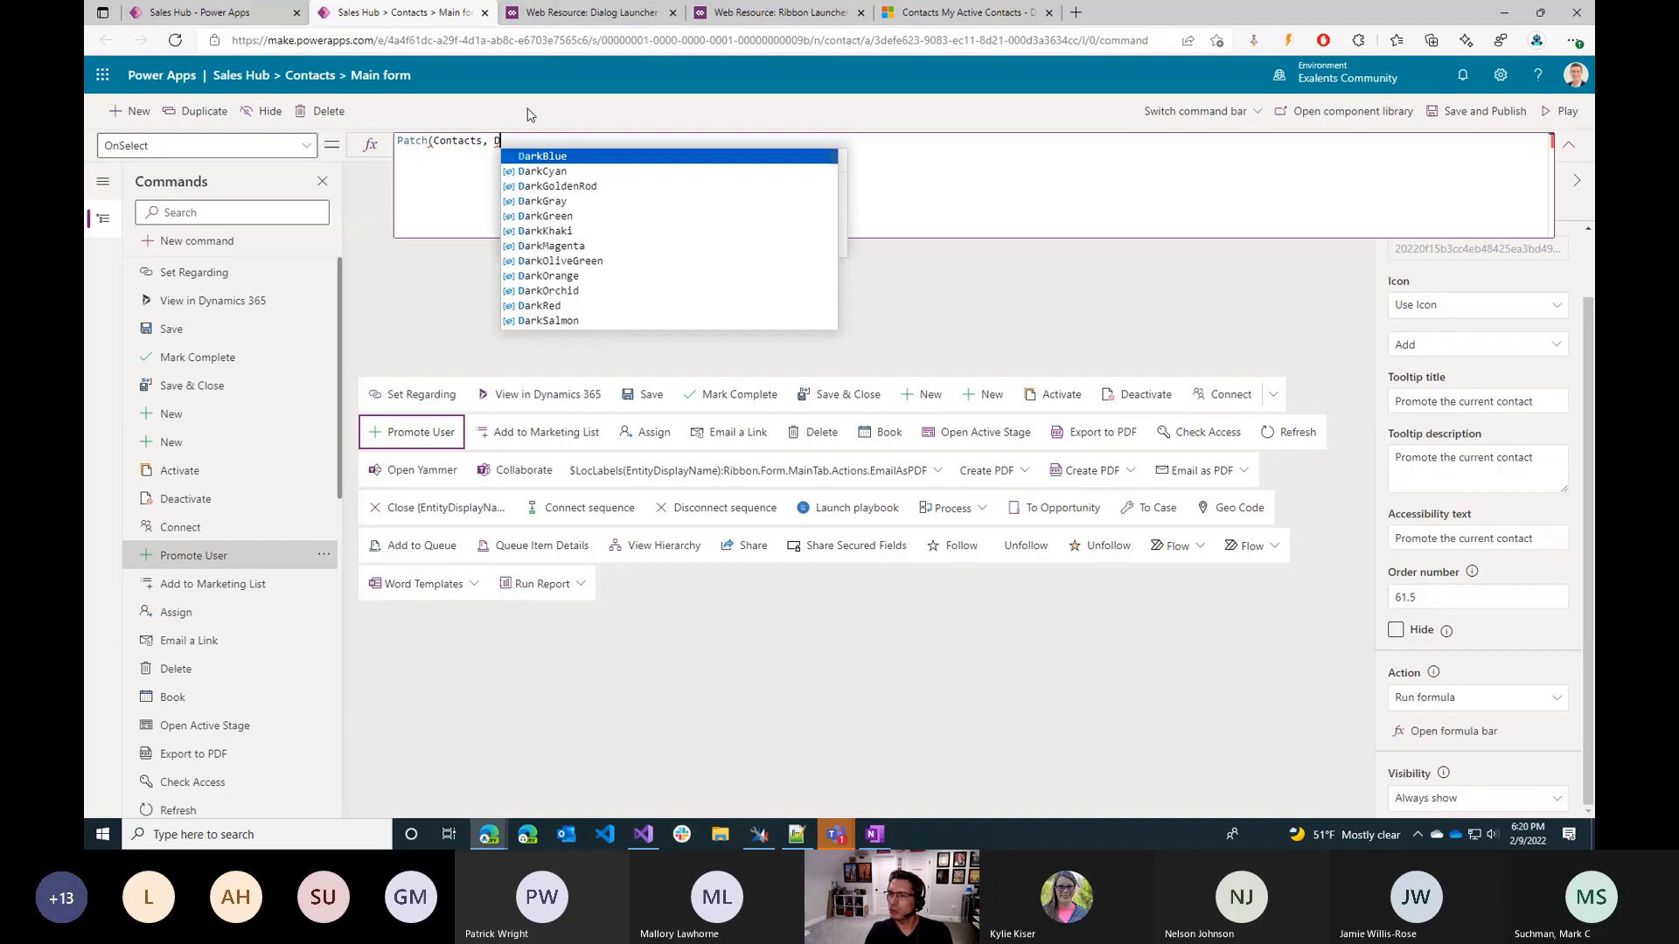
key(BackSpace)
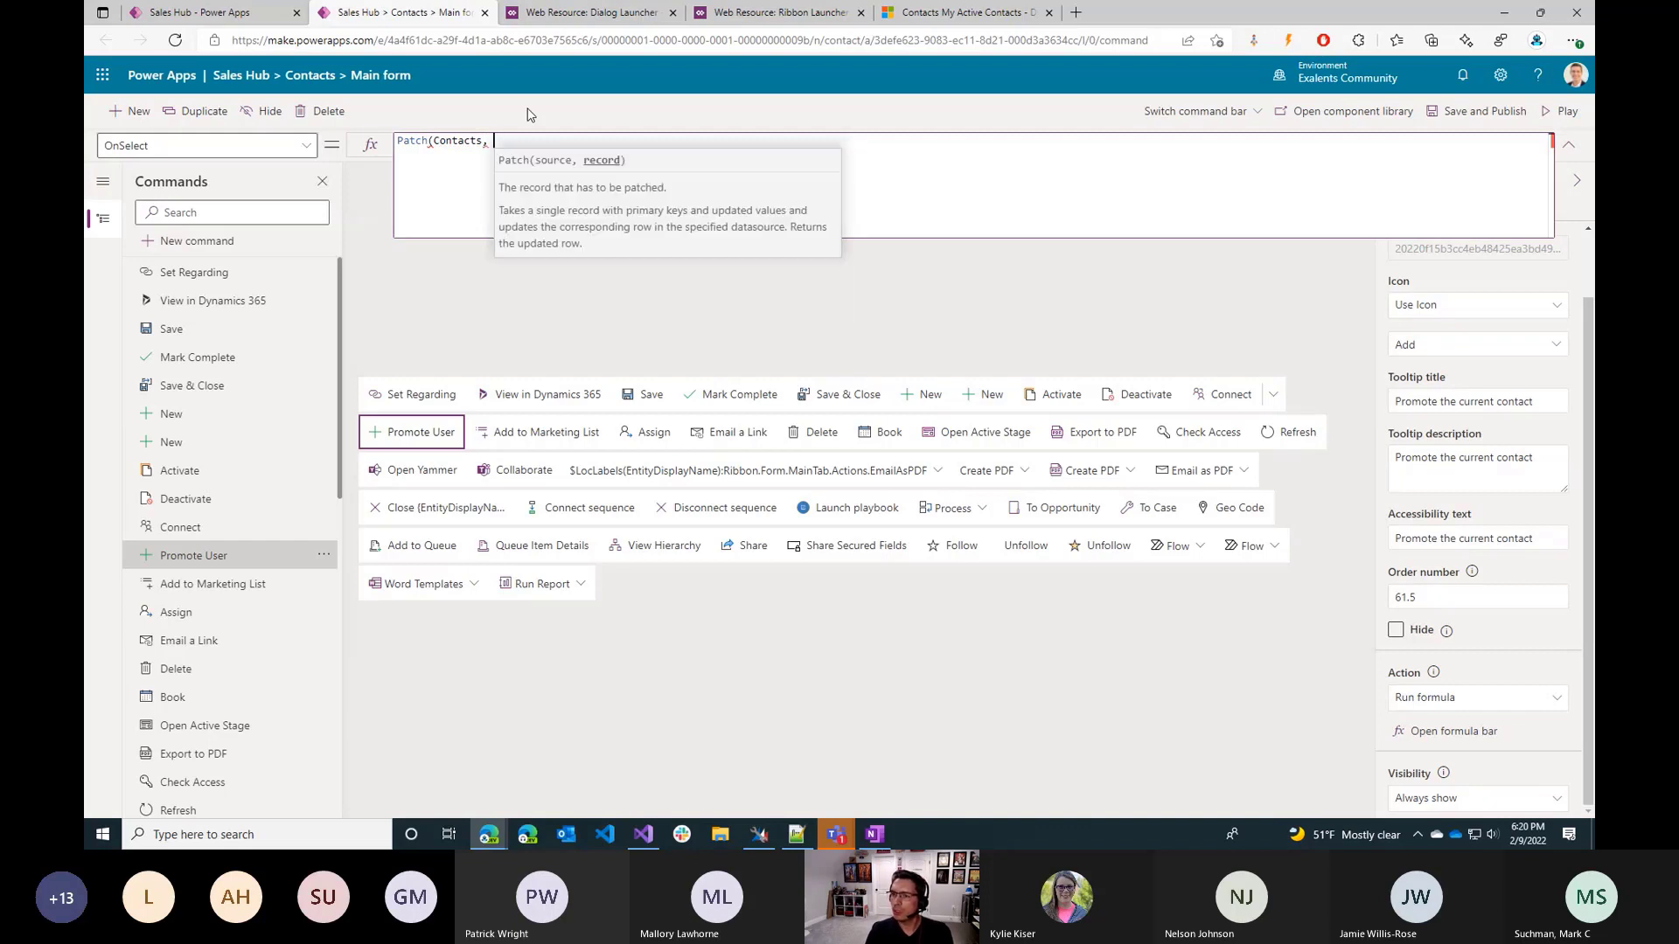
text(Self)
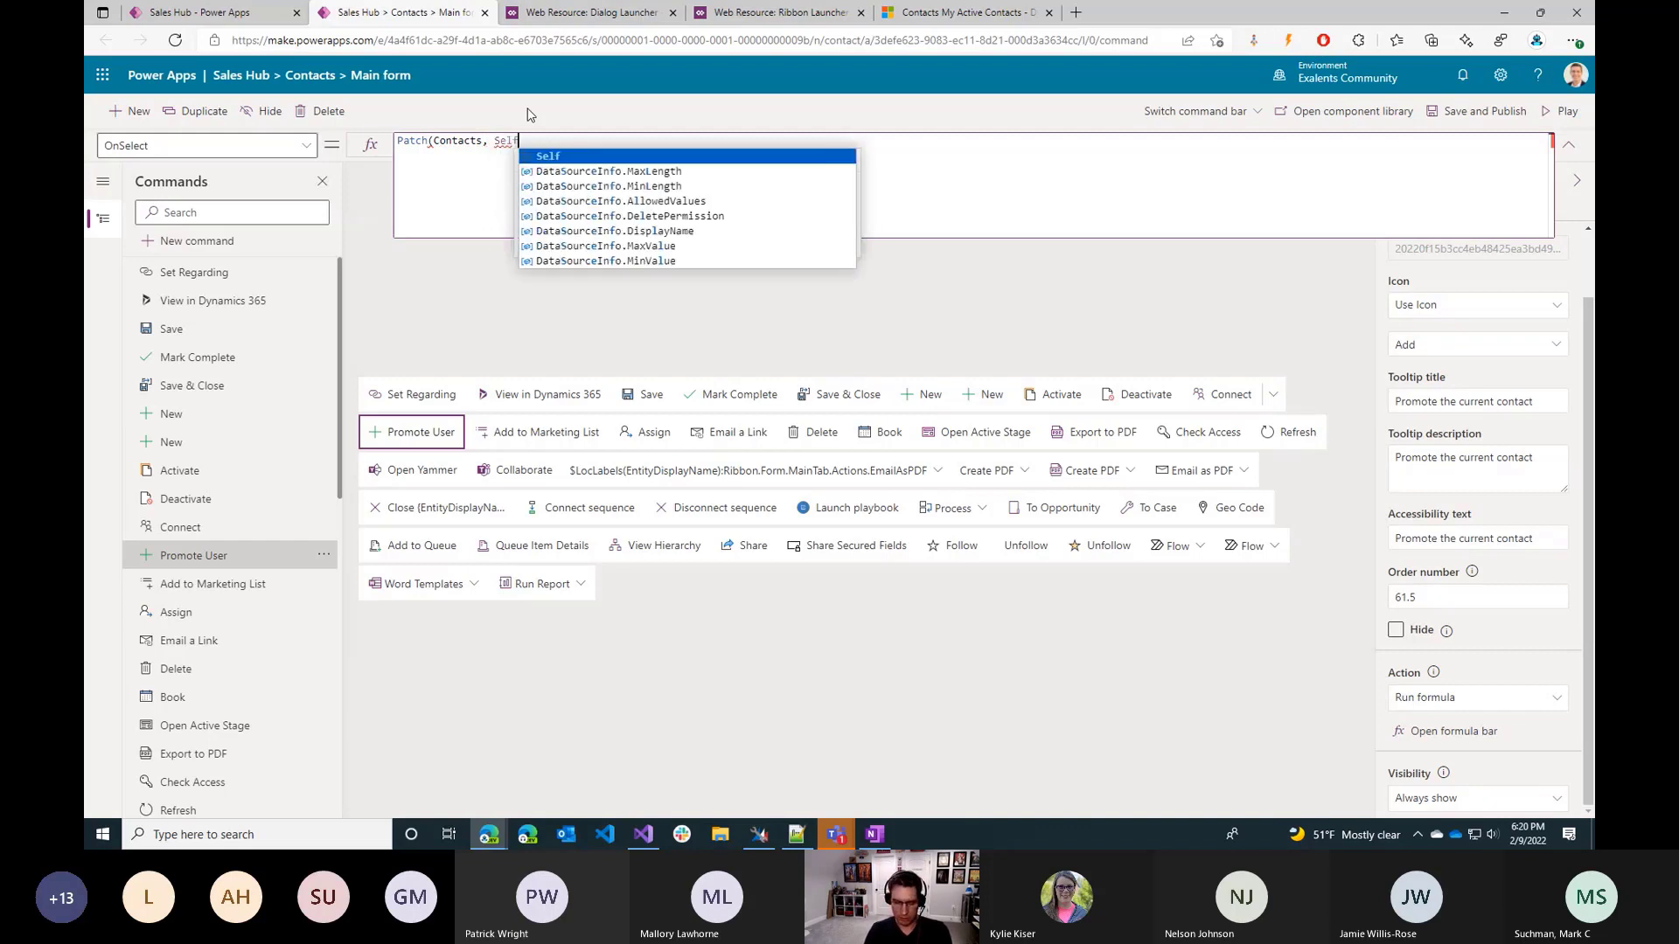
text(.Selected.it)
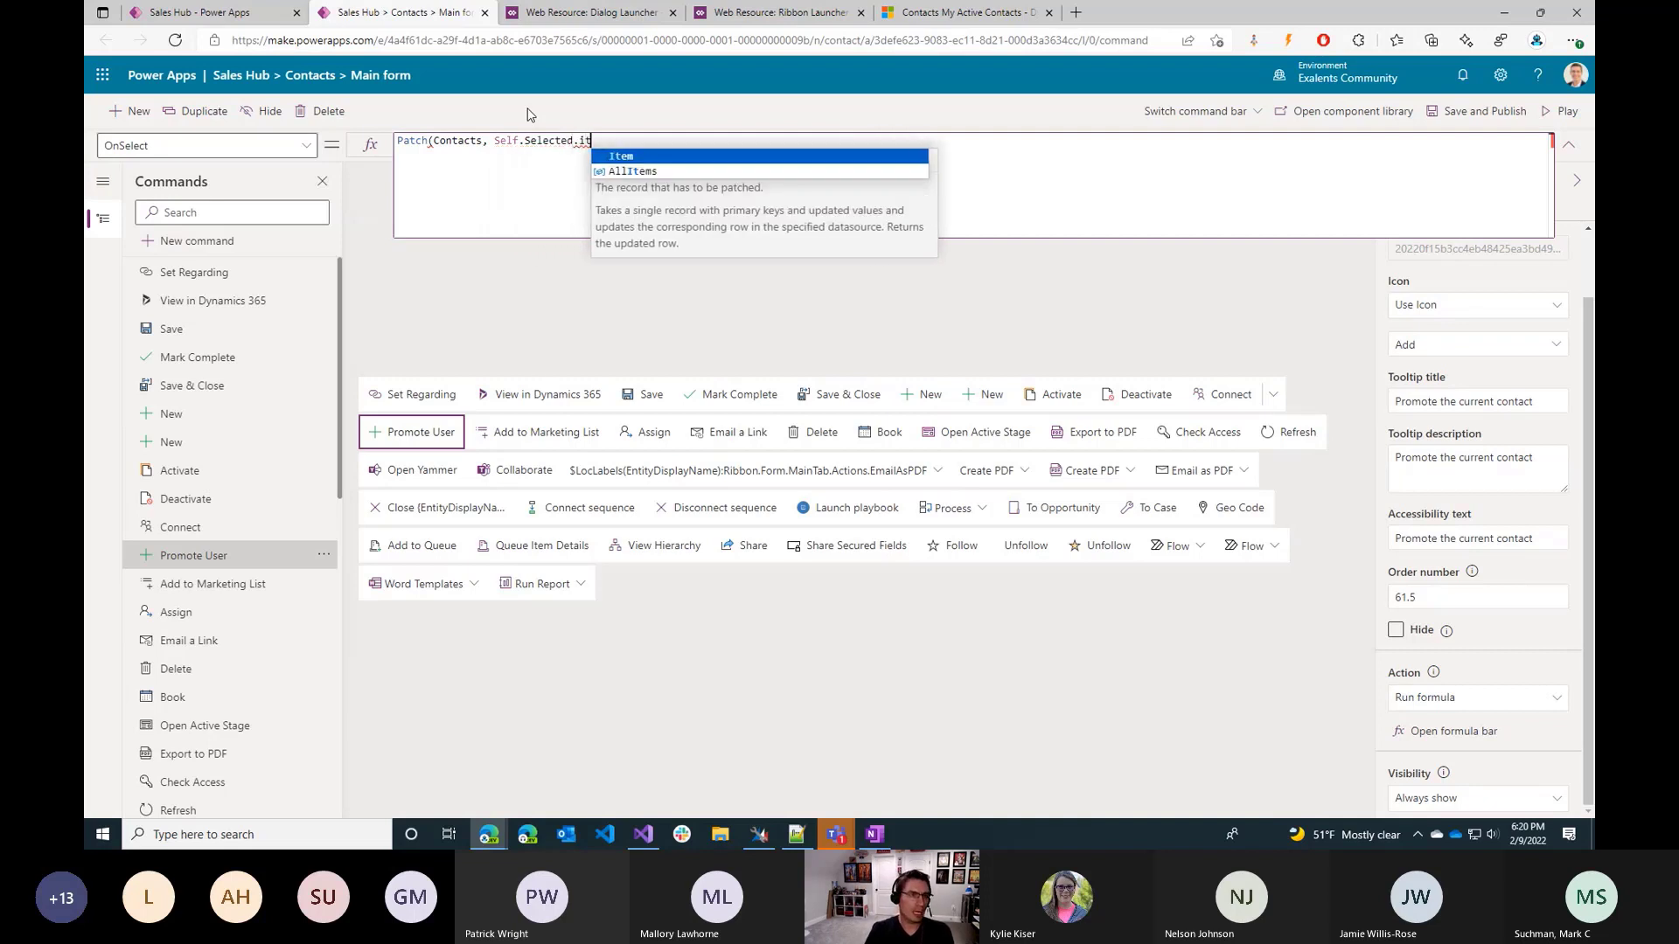
key(Tab)
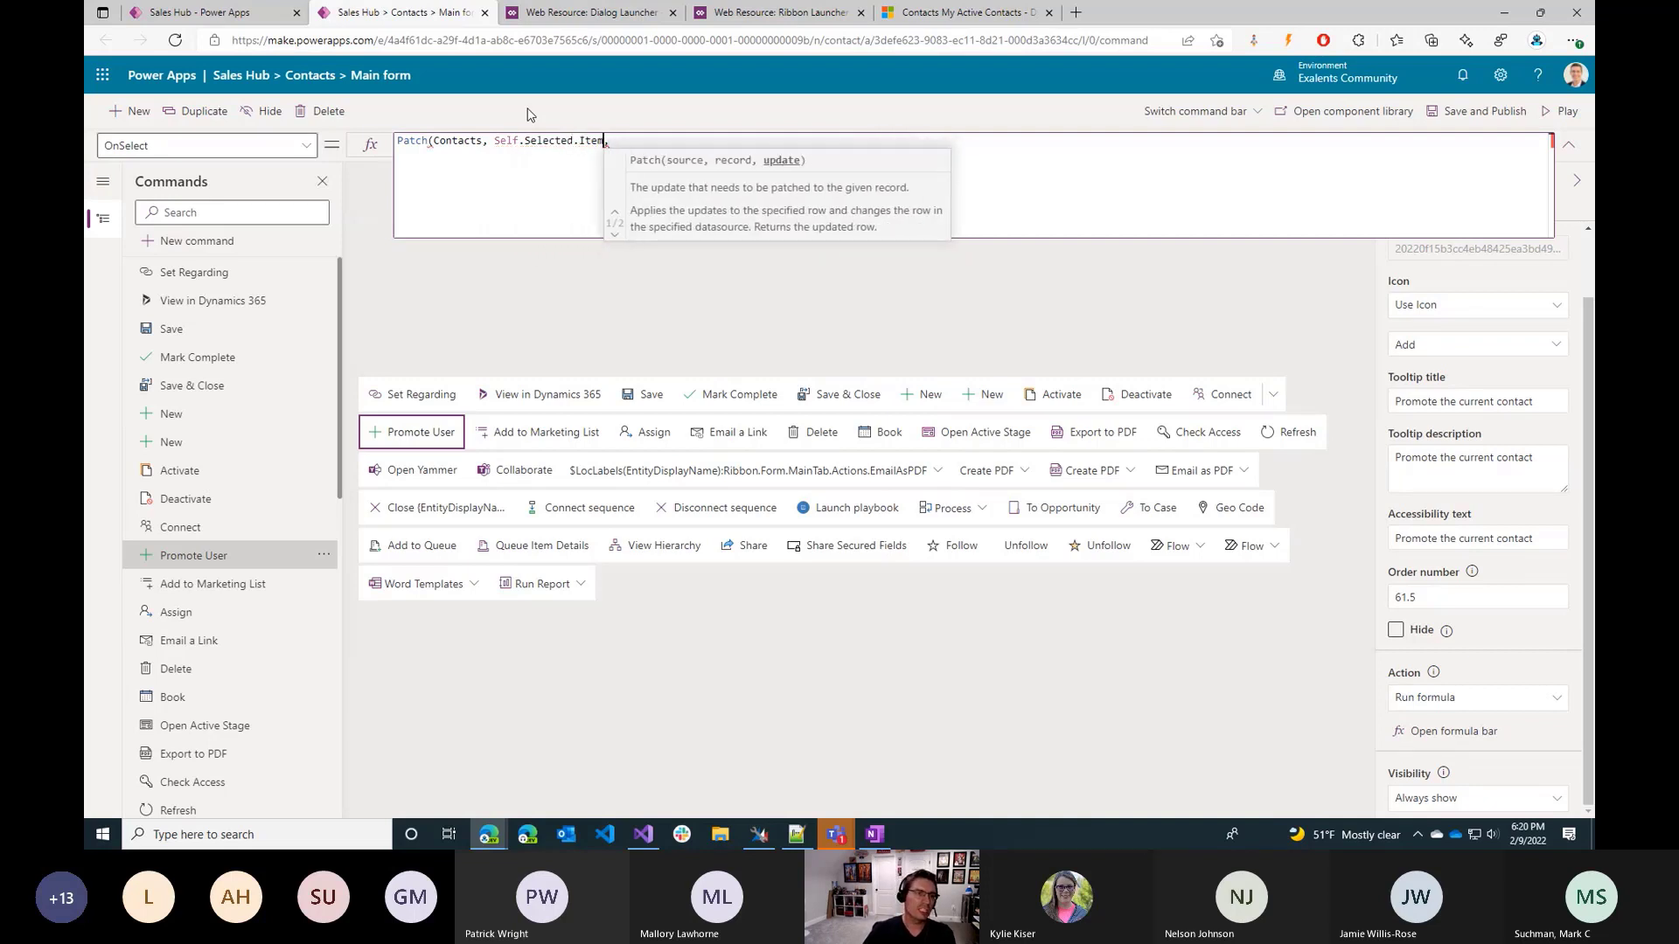
text(,)
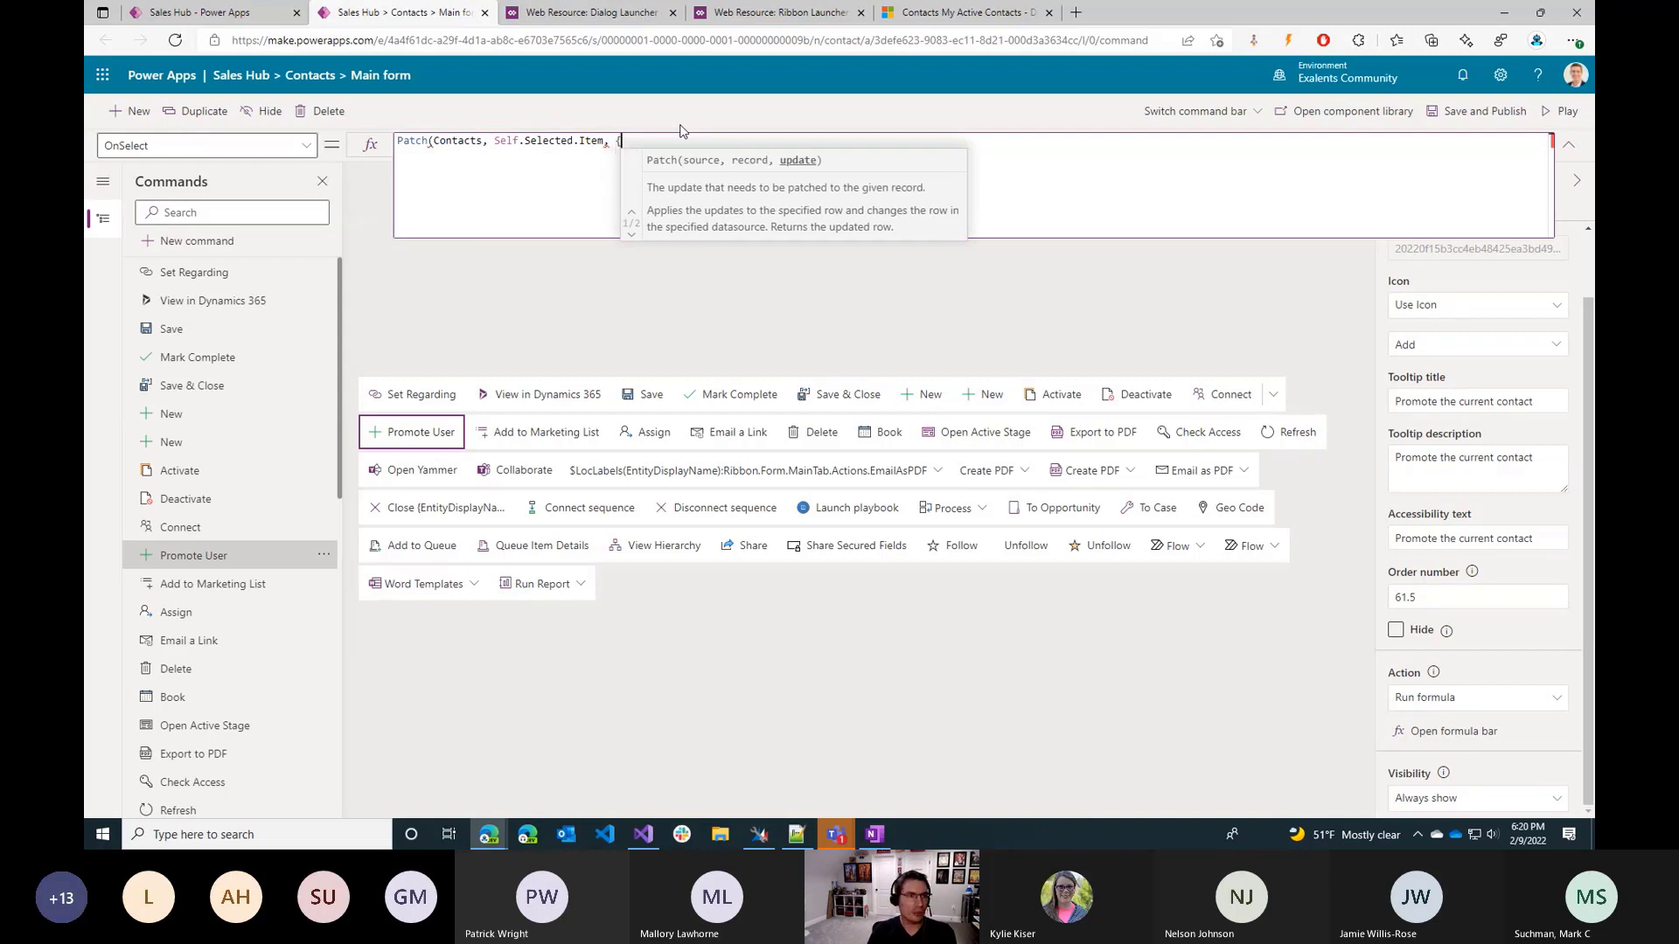
text( {} );)
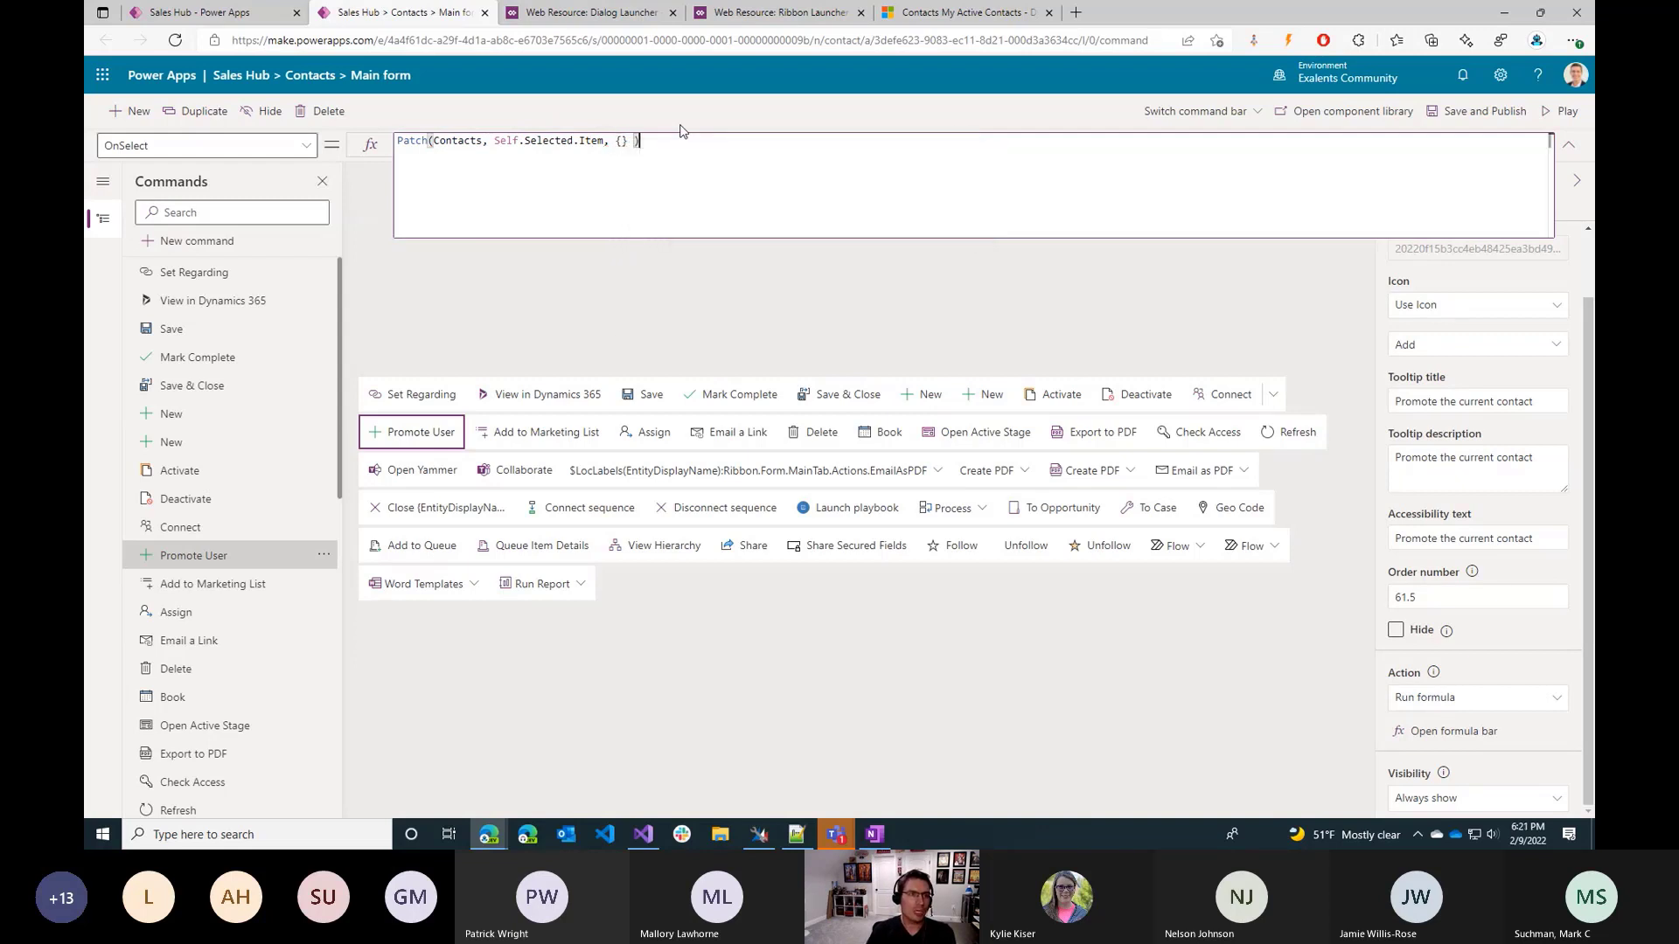
Add an empty {} update record, end the Patch call with ");", and split the braces onto separate lines.
key(Left)
key(Left)
key(Left)
key(Left)
key(shift+Return)
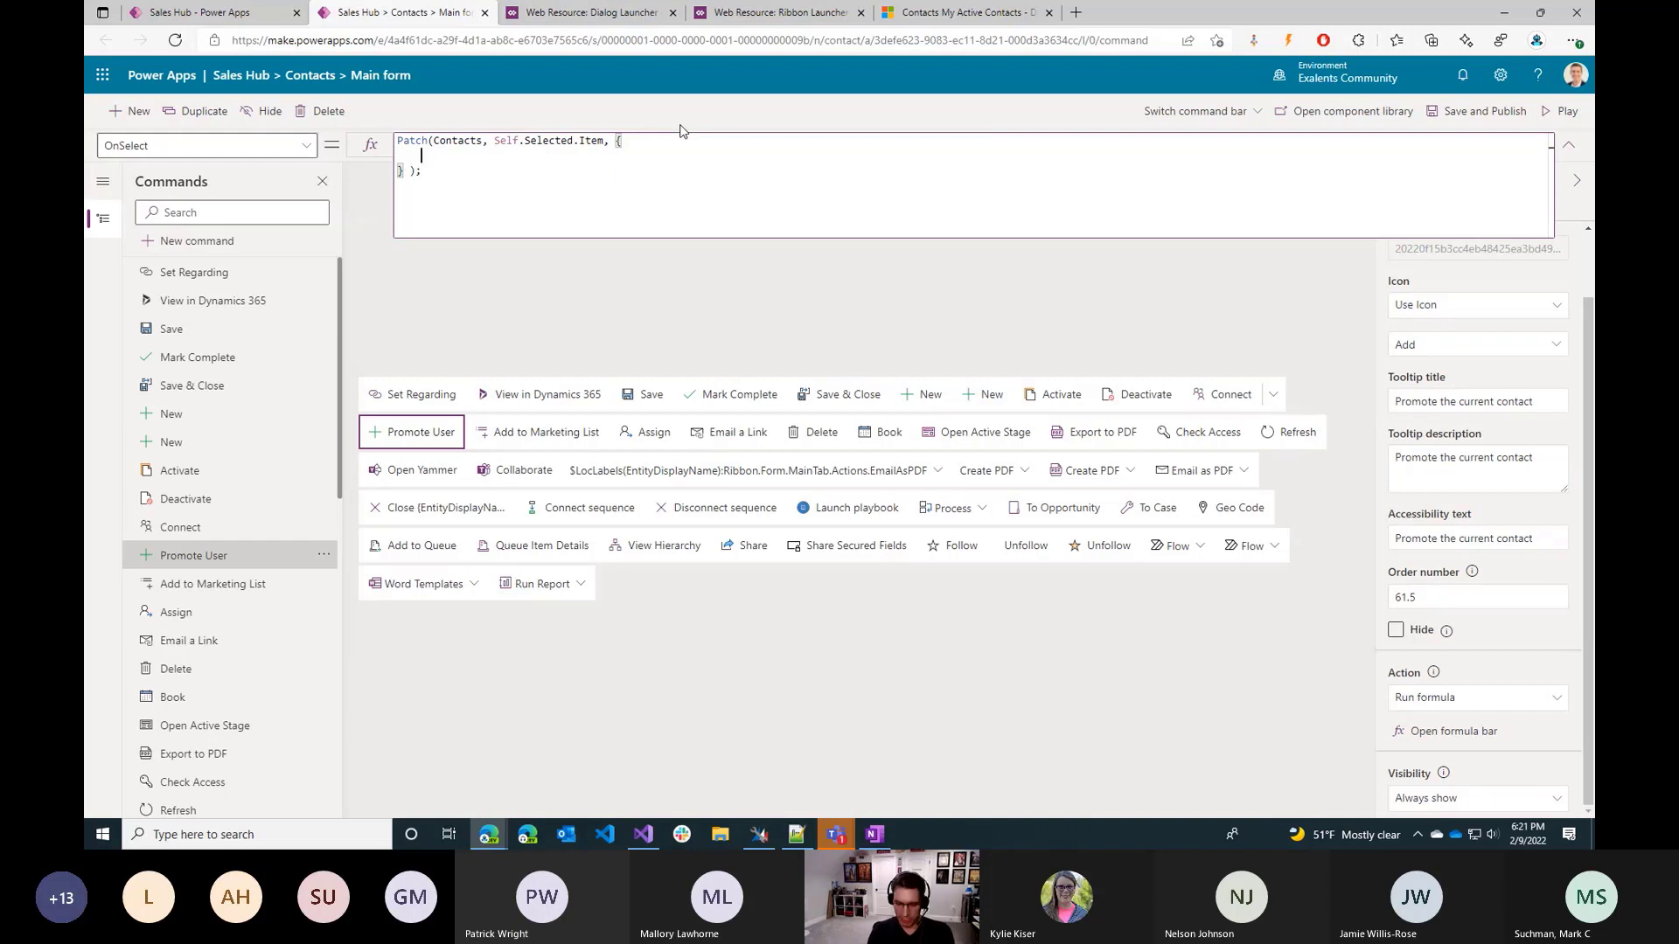
Set 'Job Title' to "President" in the Patch update record, and save and publish the command.
text(Jo)
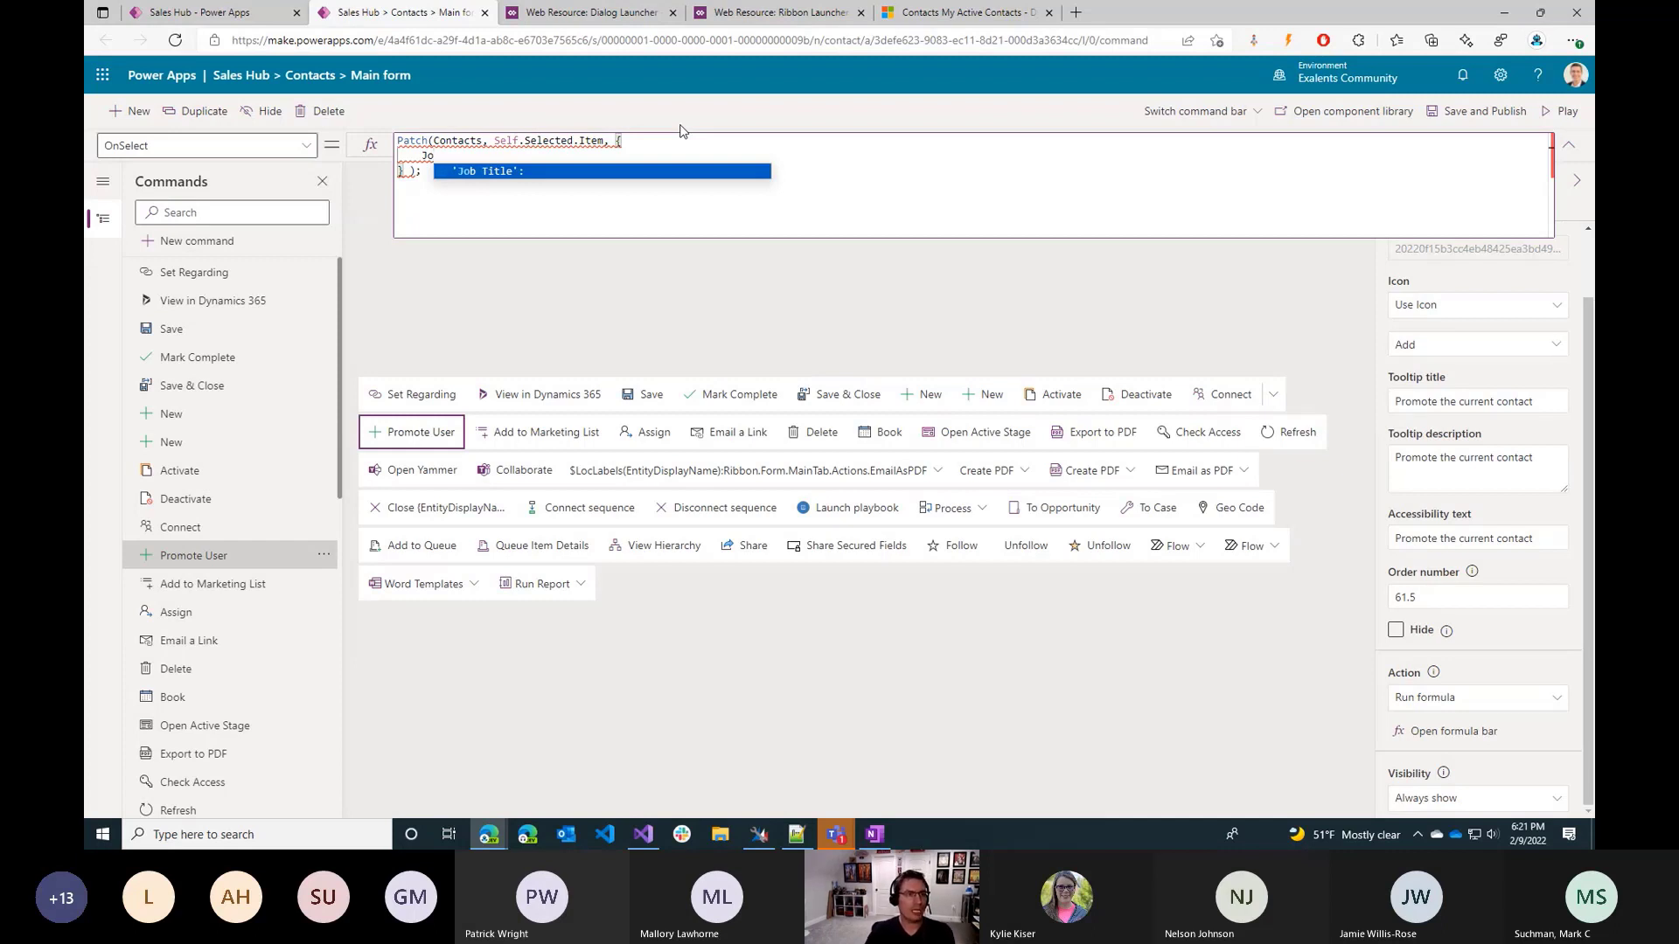
key(Tab)
text(")
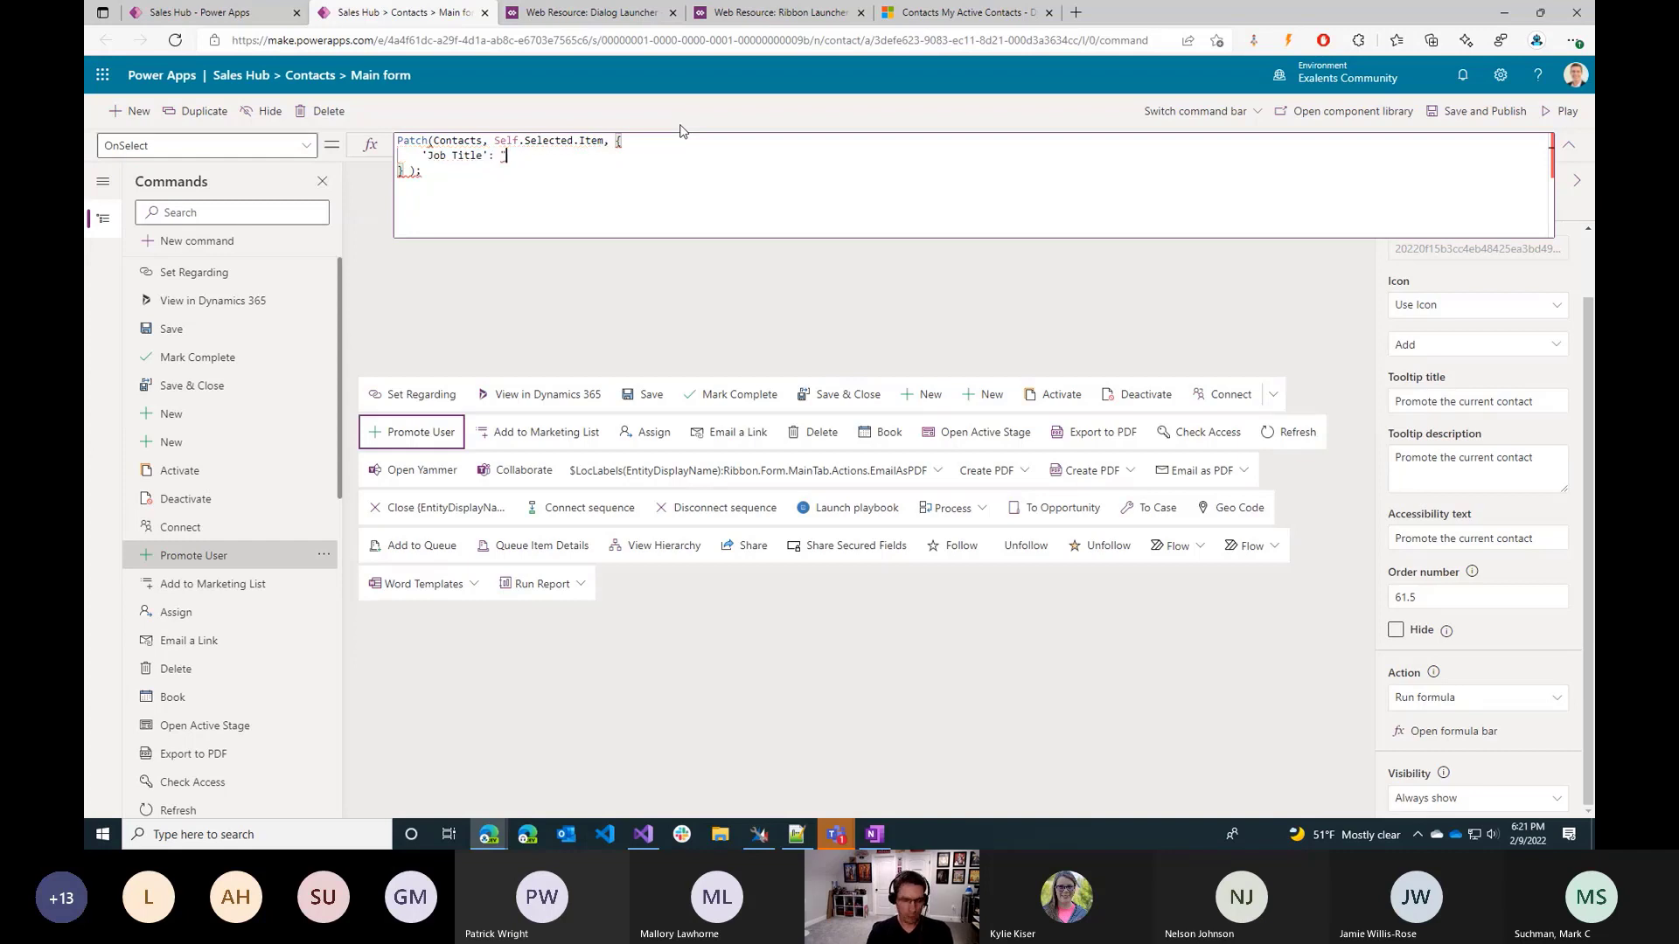
text(Presiden)
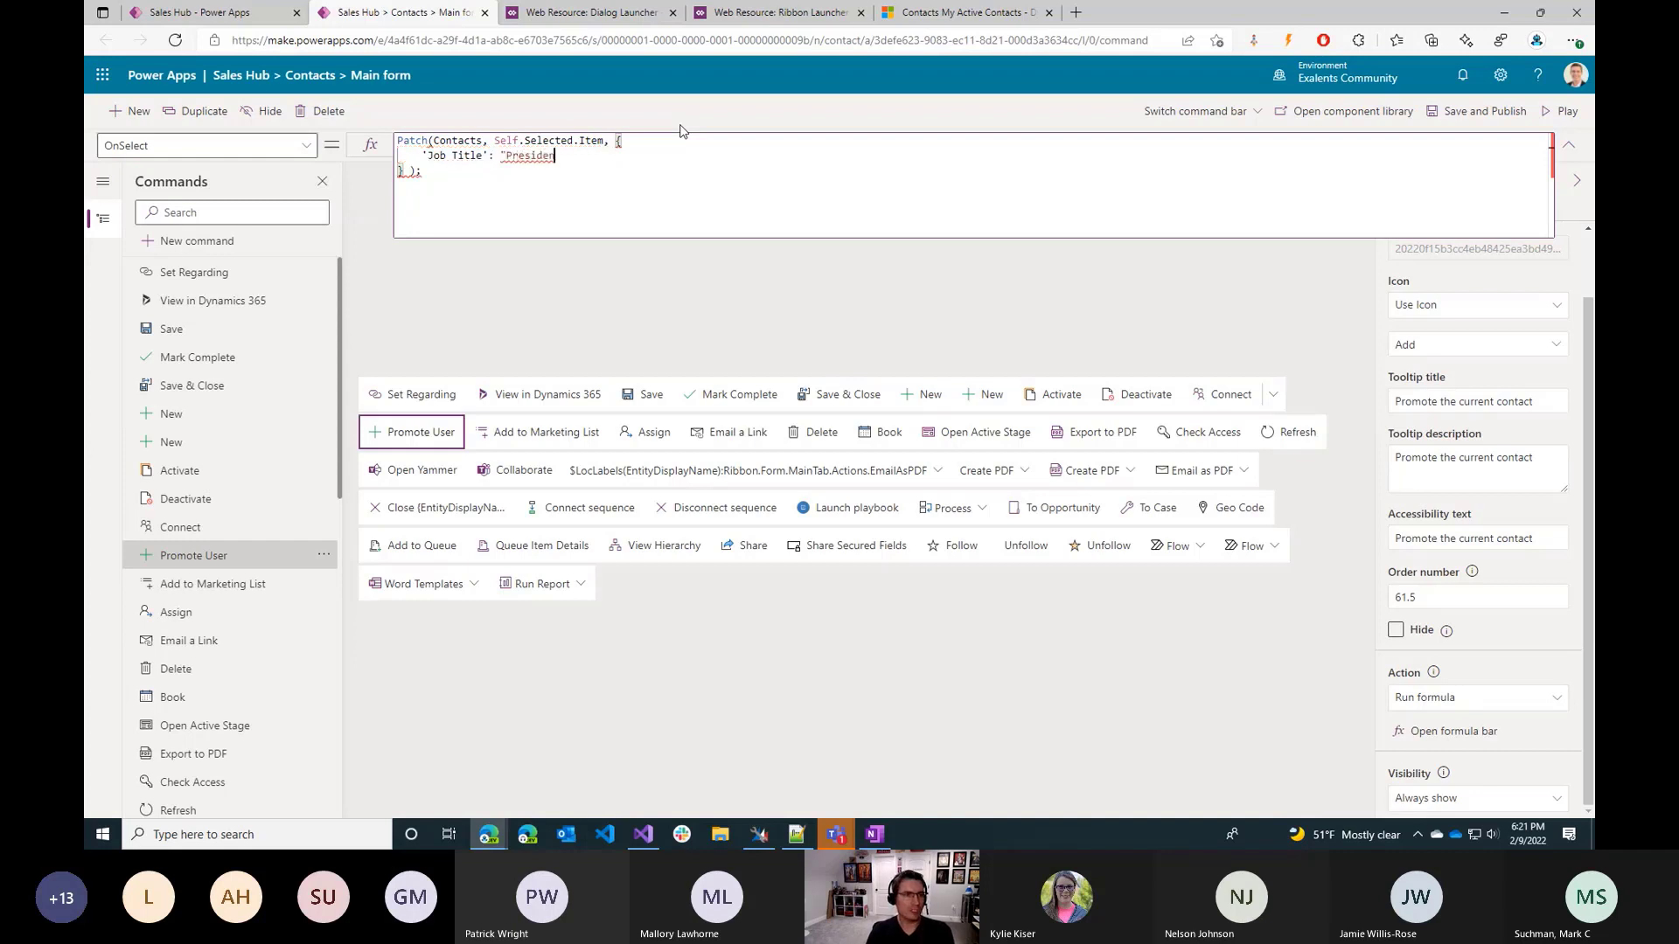
text(t")
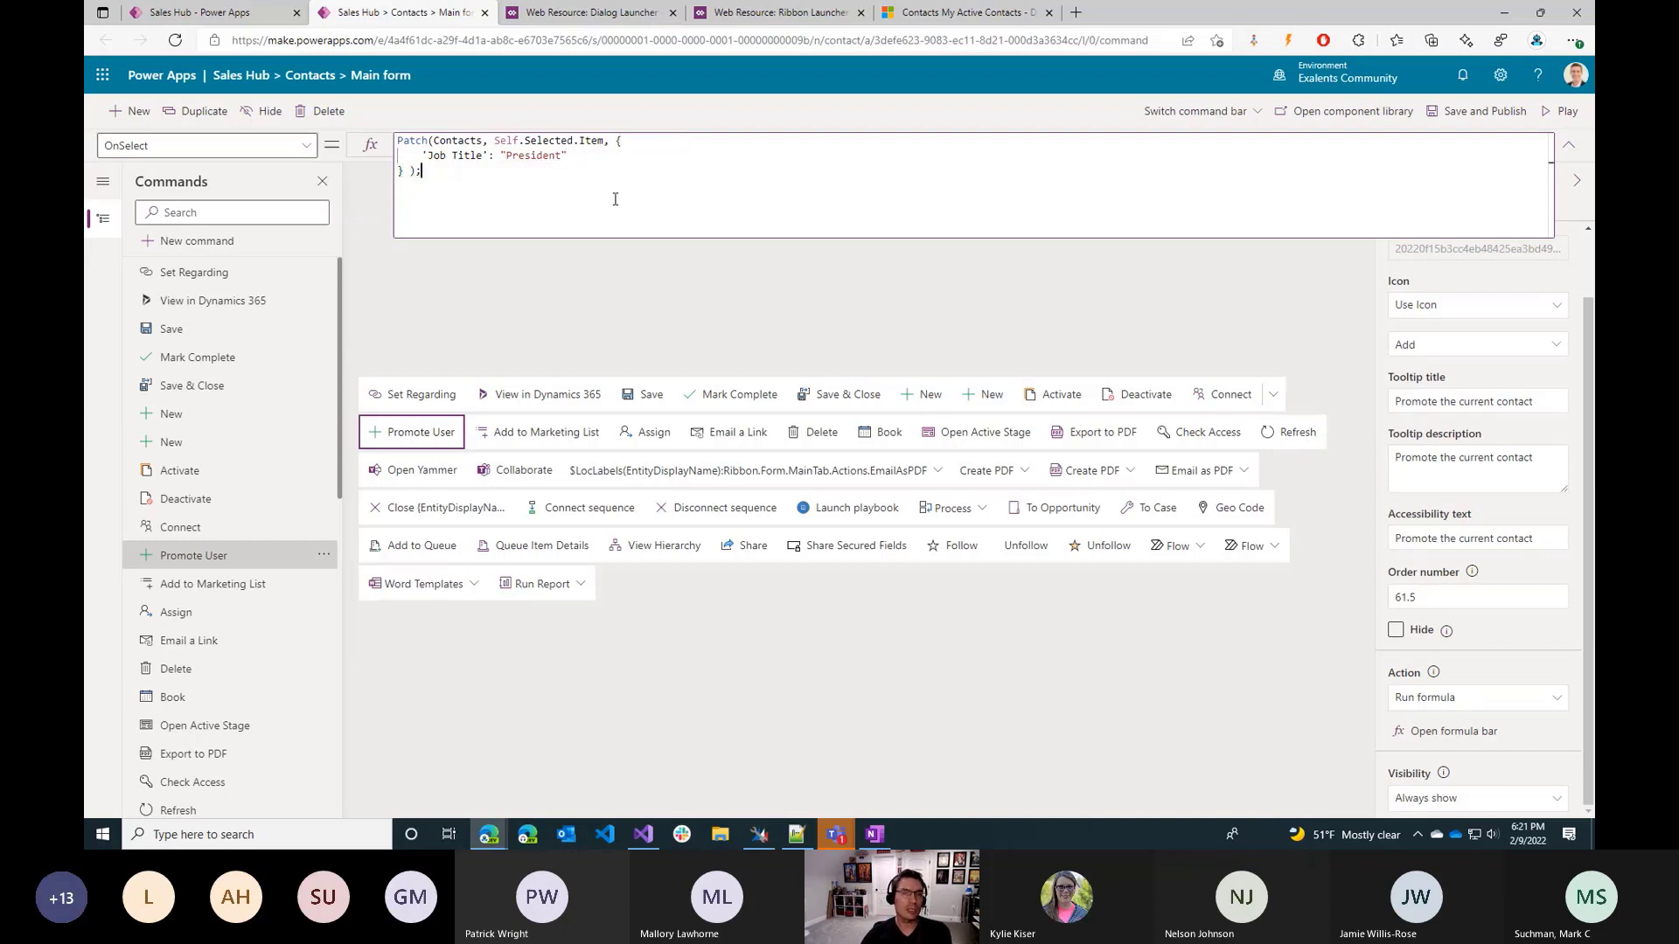
click(1475, 119)
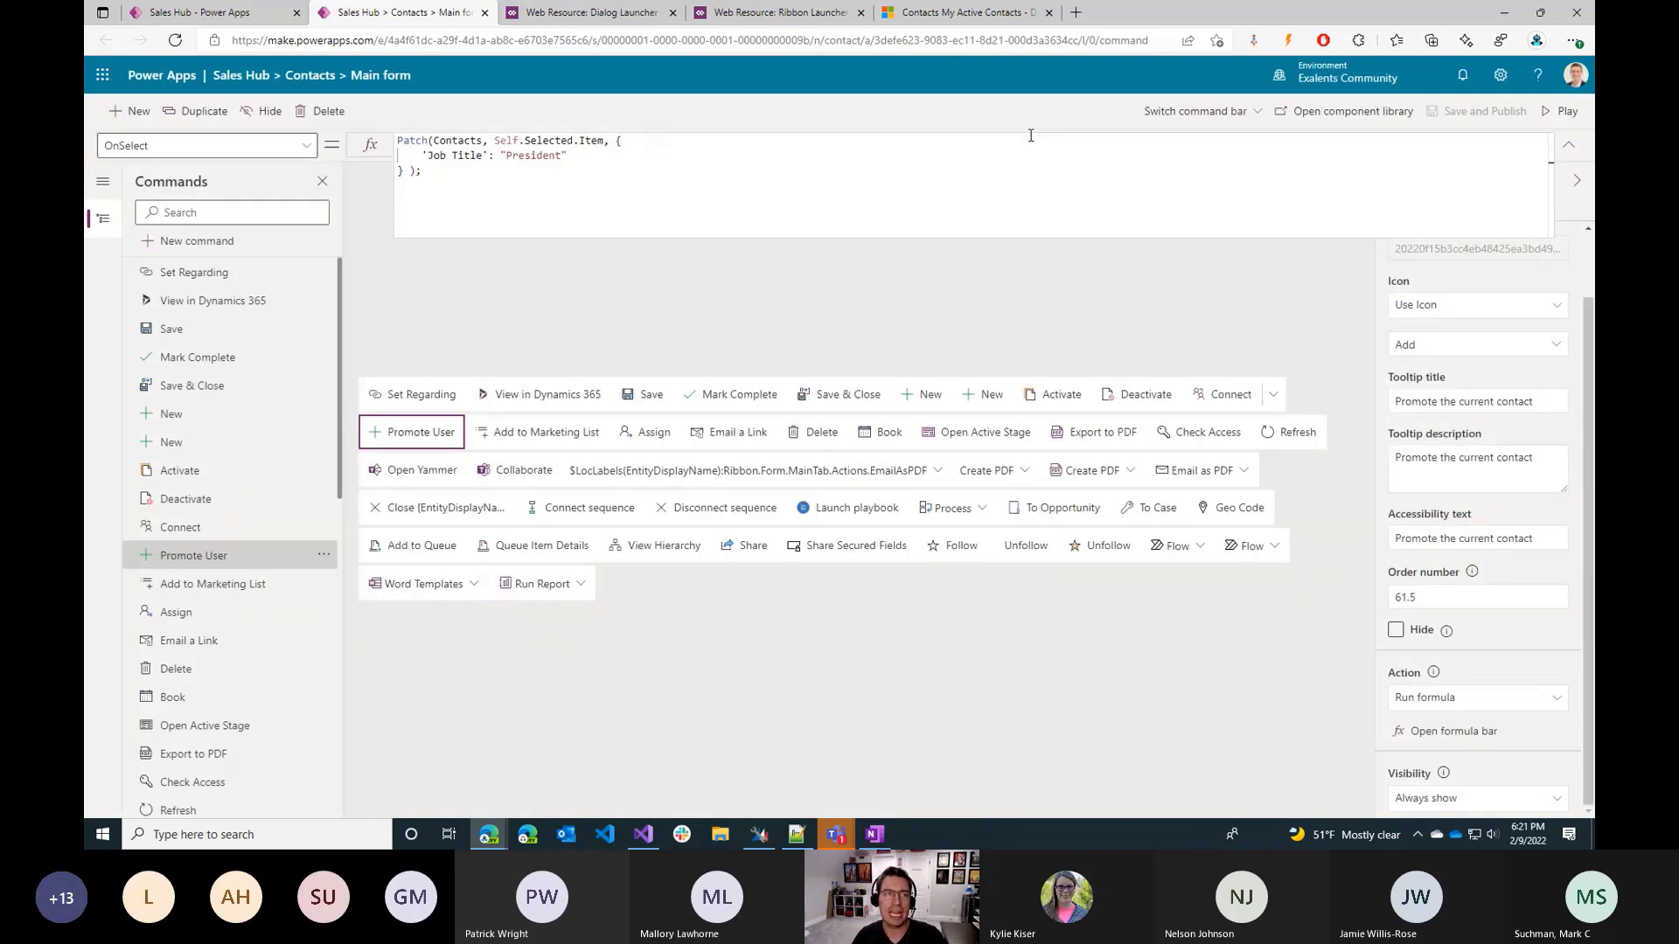
Switch to the Dynamics 365 Sales Hub contacts, open the first contact in My Active Contacts, and run Promote User on it.
click(992, 13)
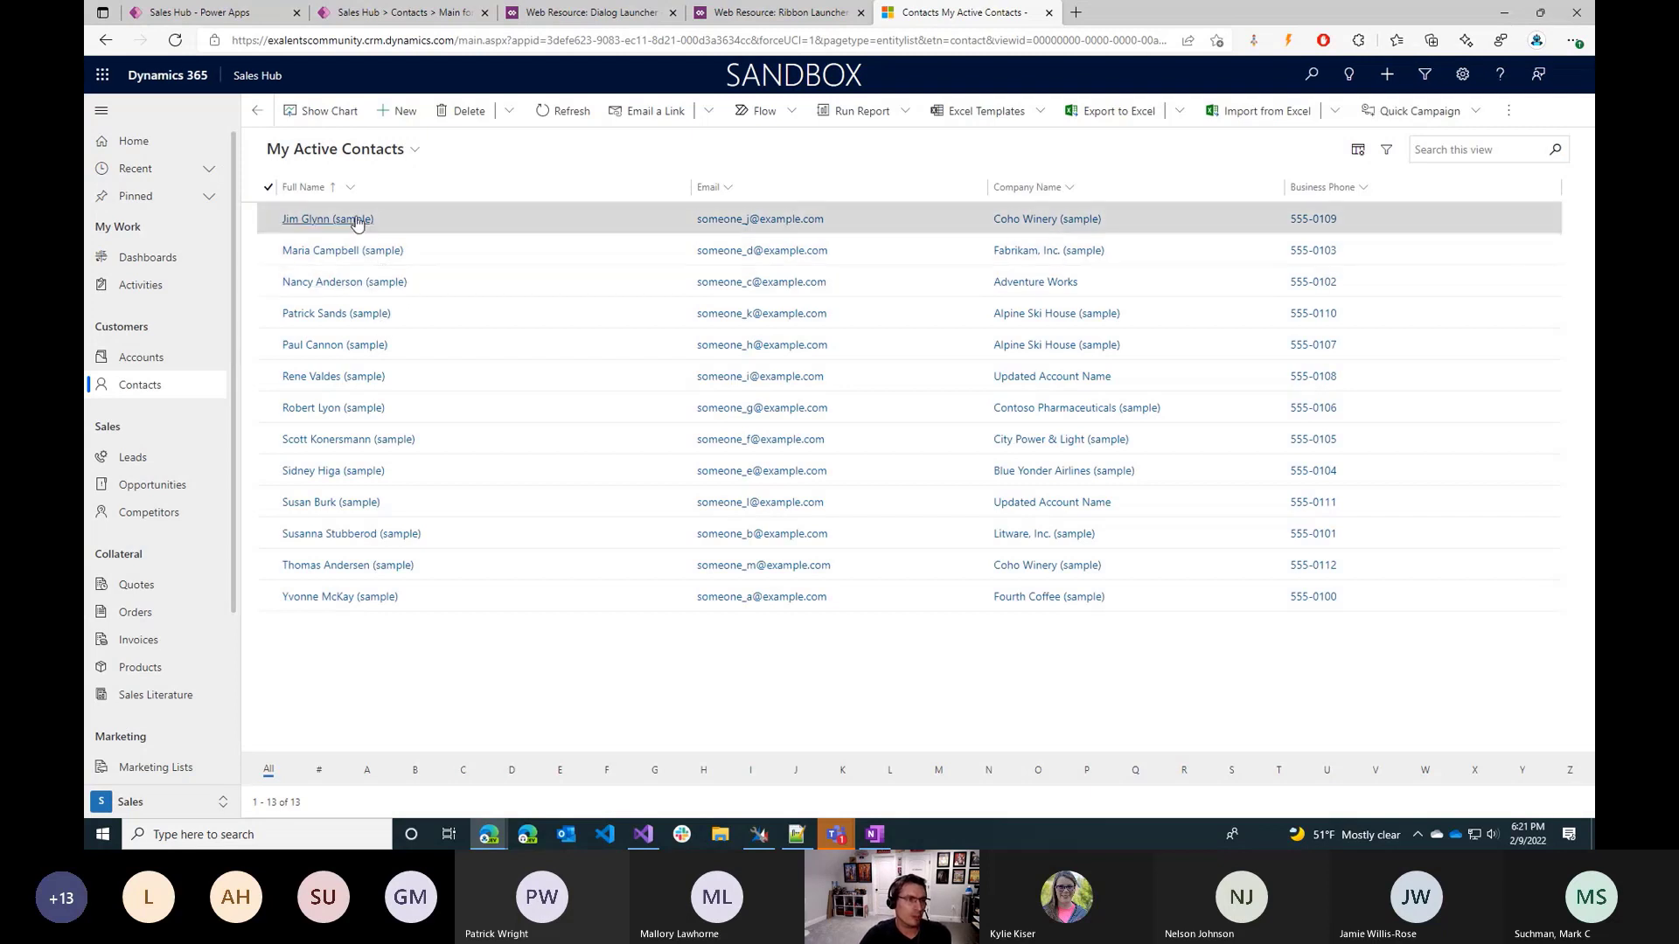
click(355, 221)
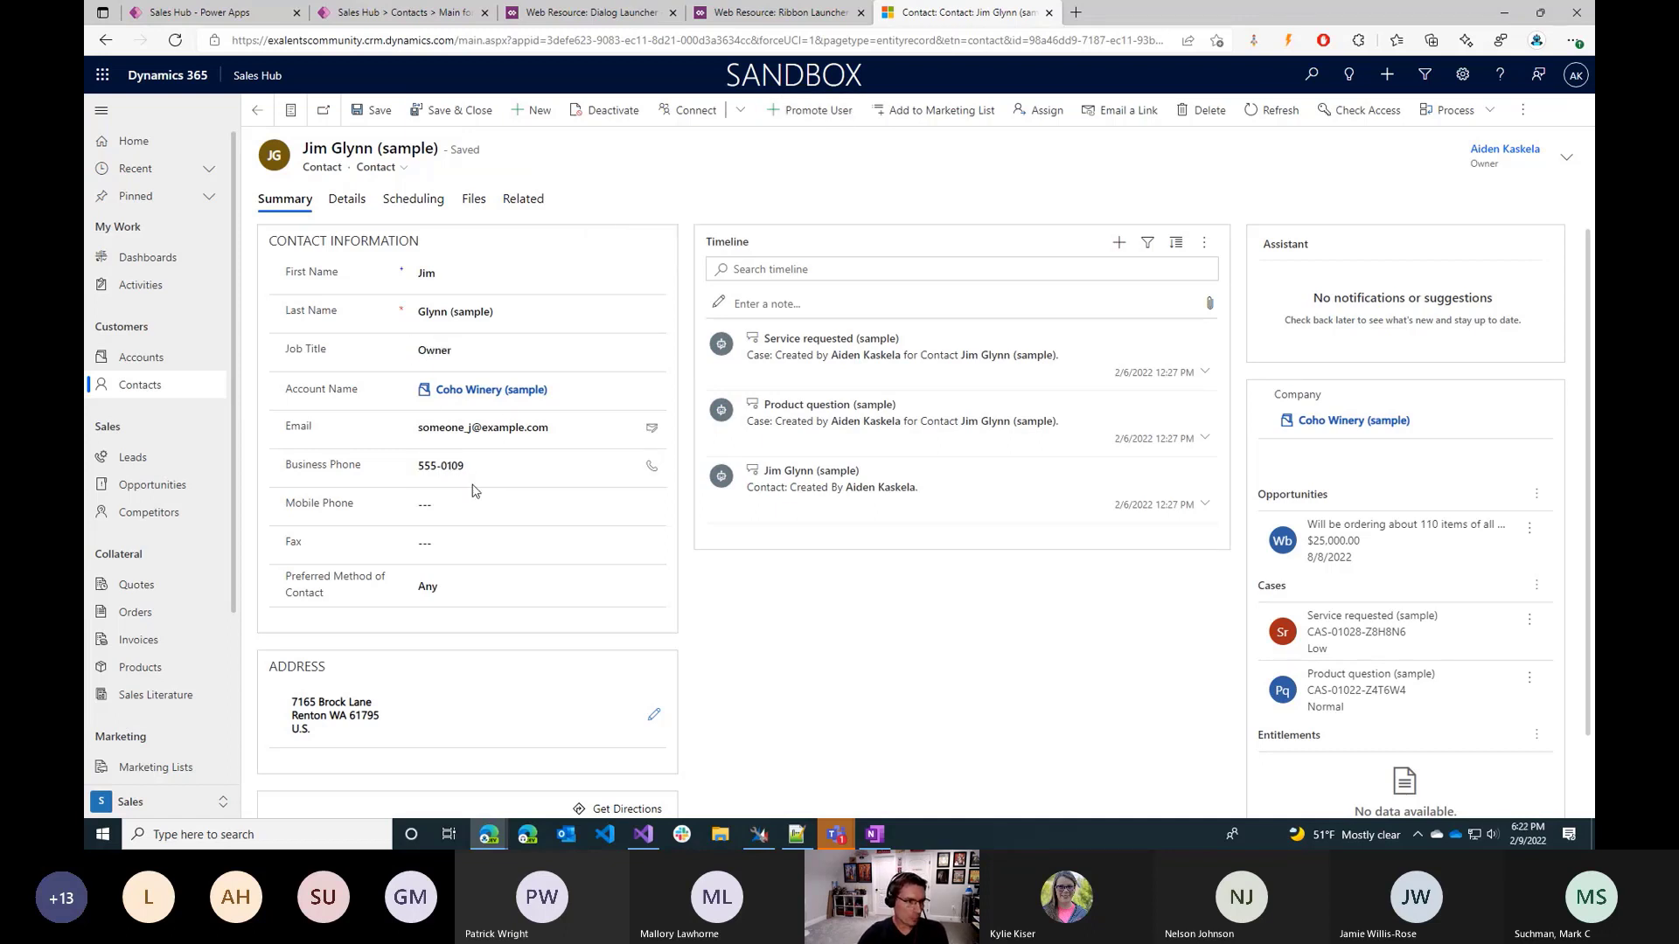
click(494, 349)
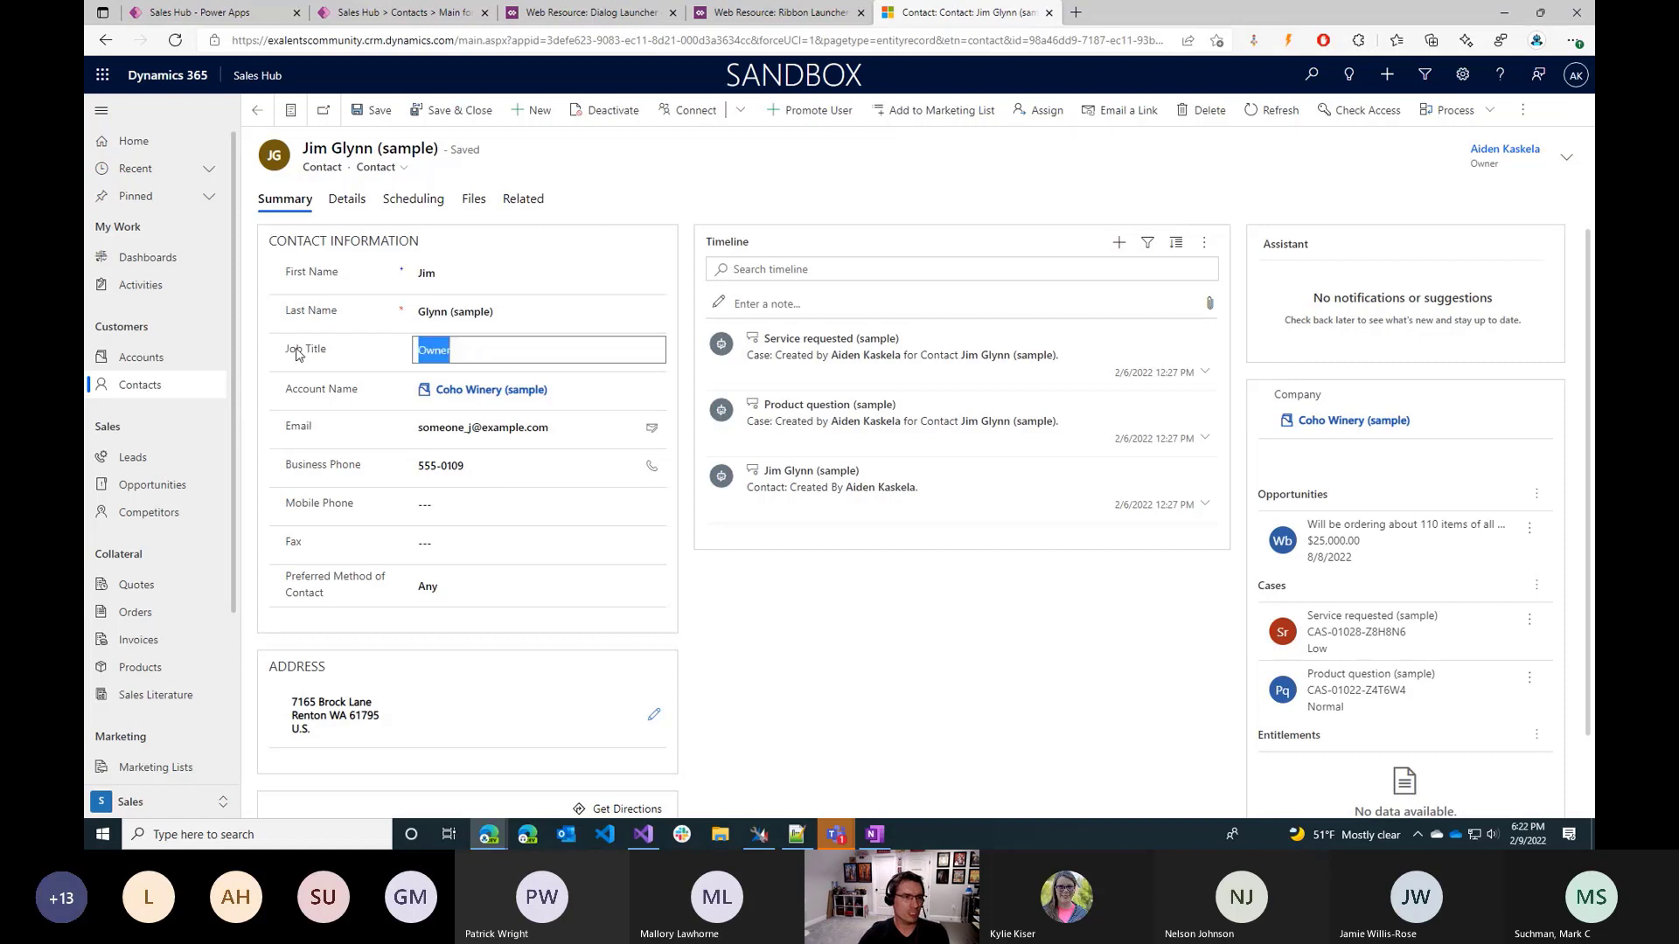
click(498, 361)
click(810, 164)
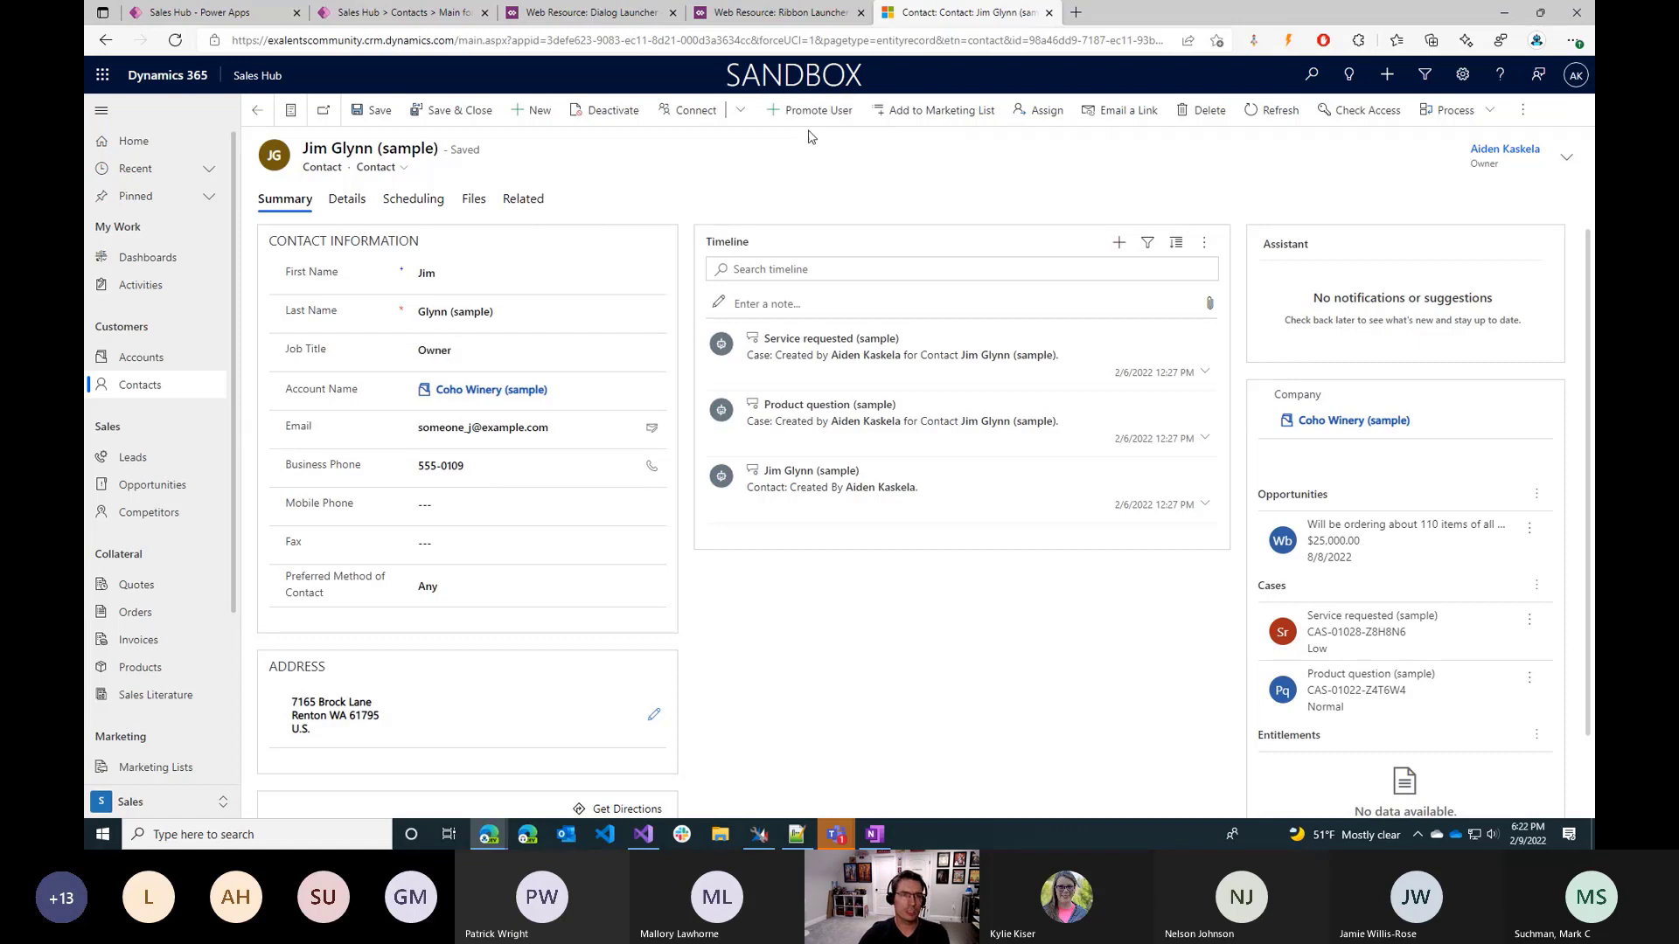
click(809, 111)
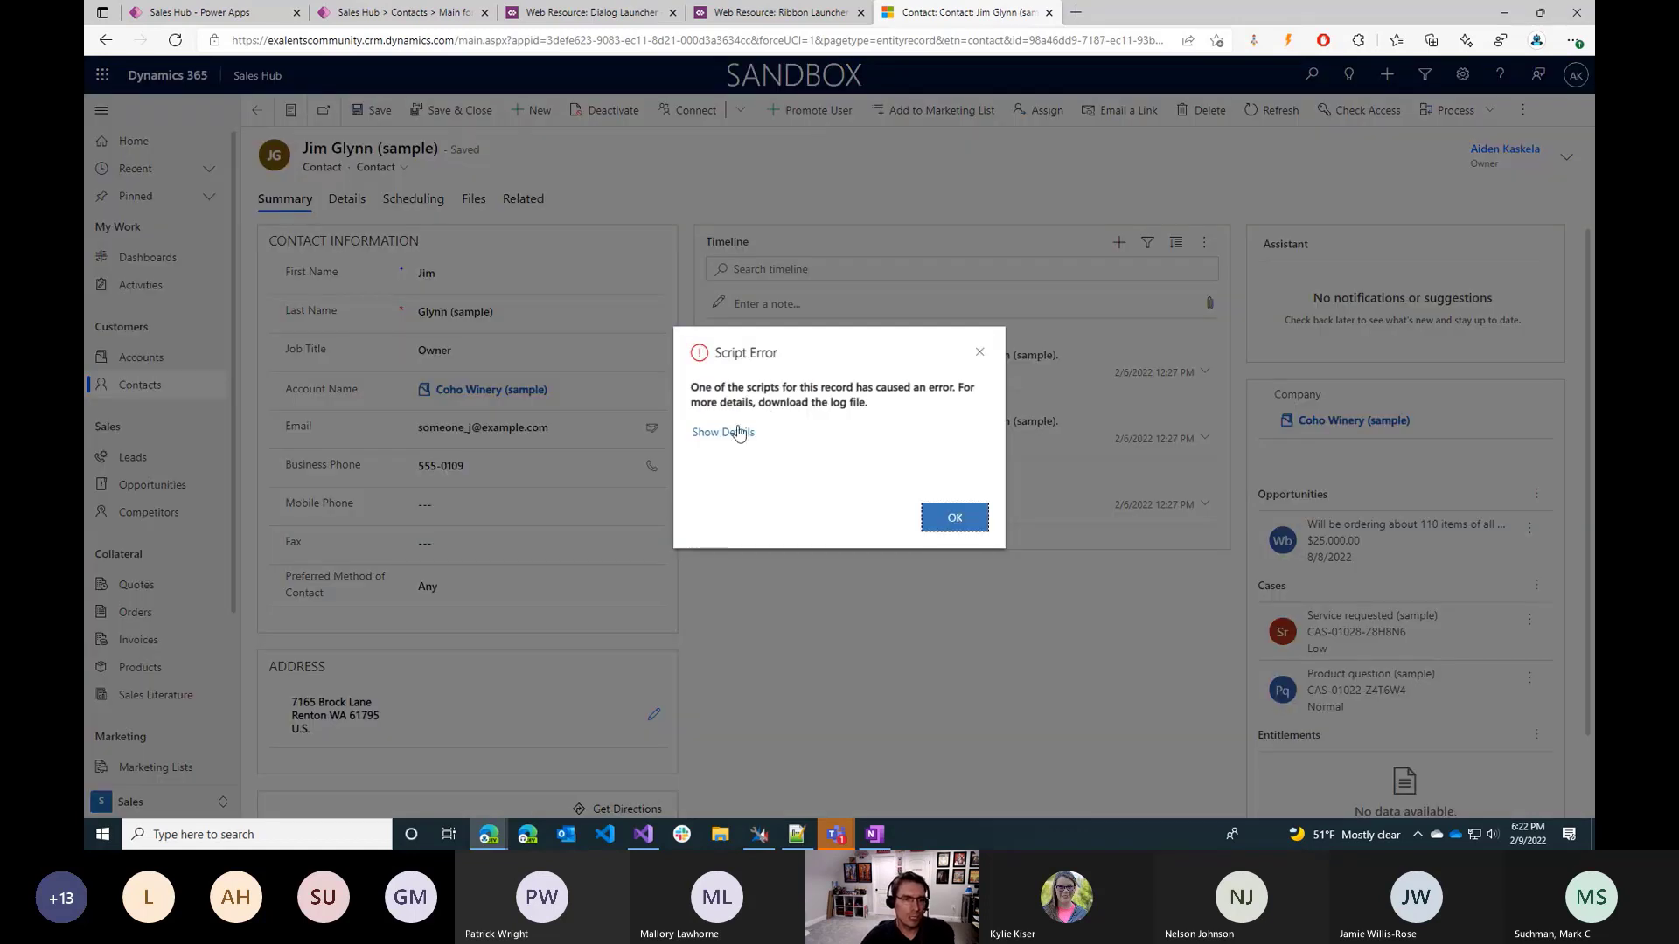
Expand the script error's details, download its log file, and read the error log before closing it.
scroll(778, 437, down, 2)
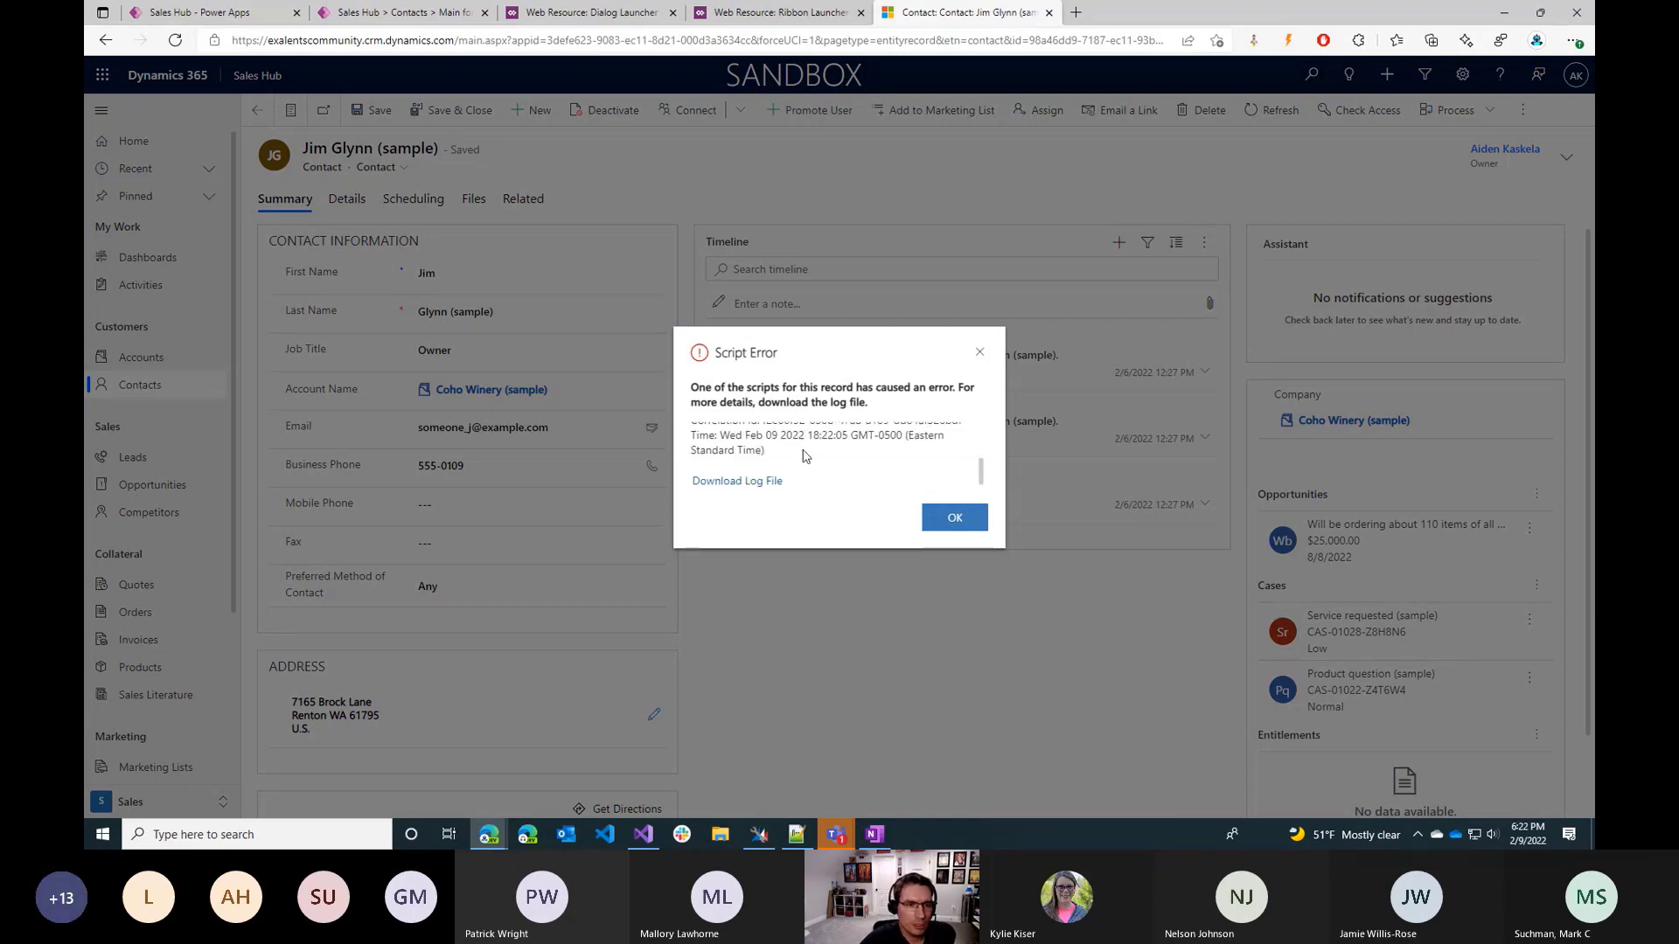
click(767, 480)
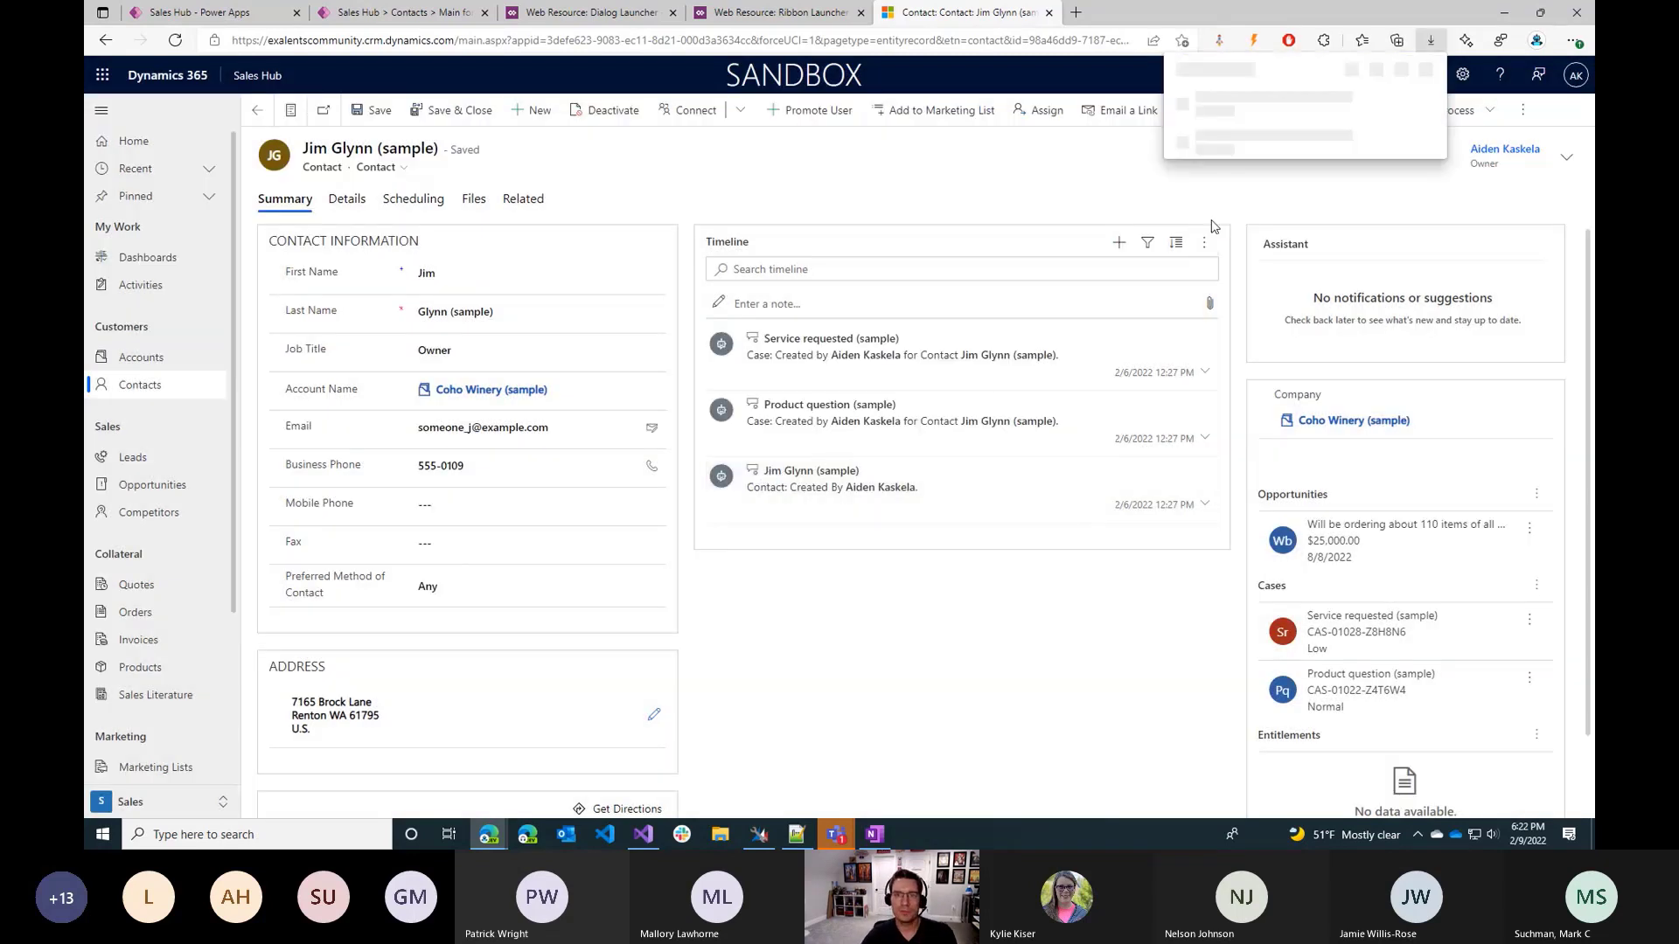
click(1432, 40)
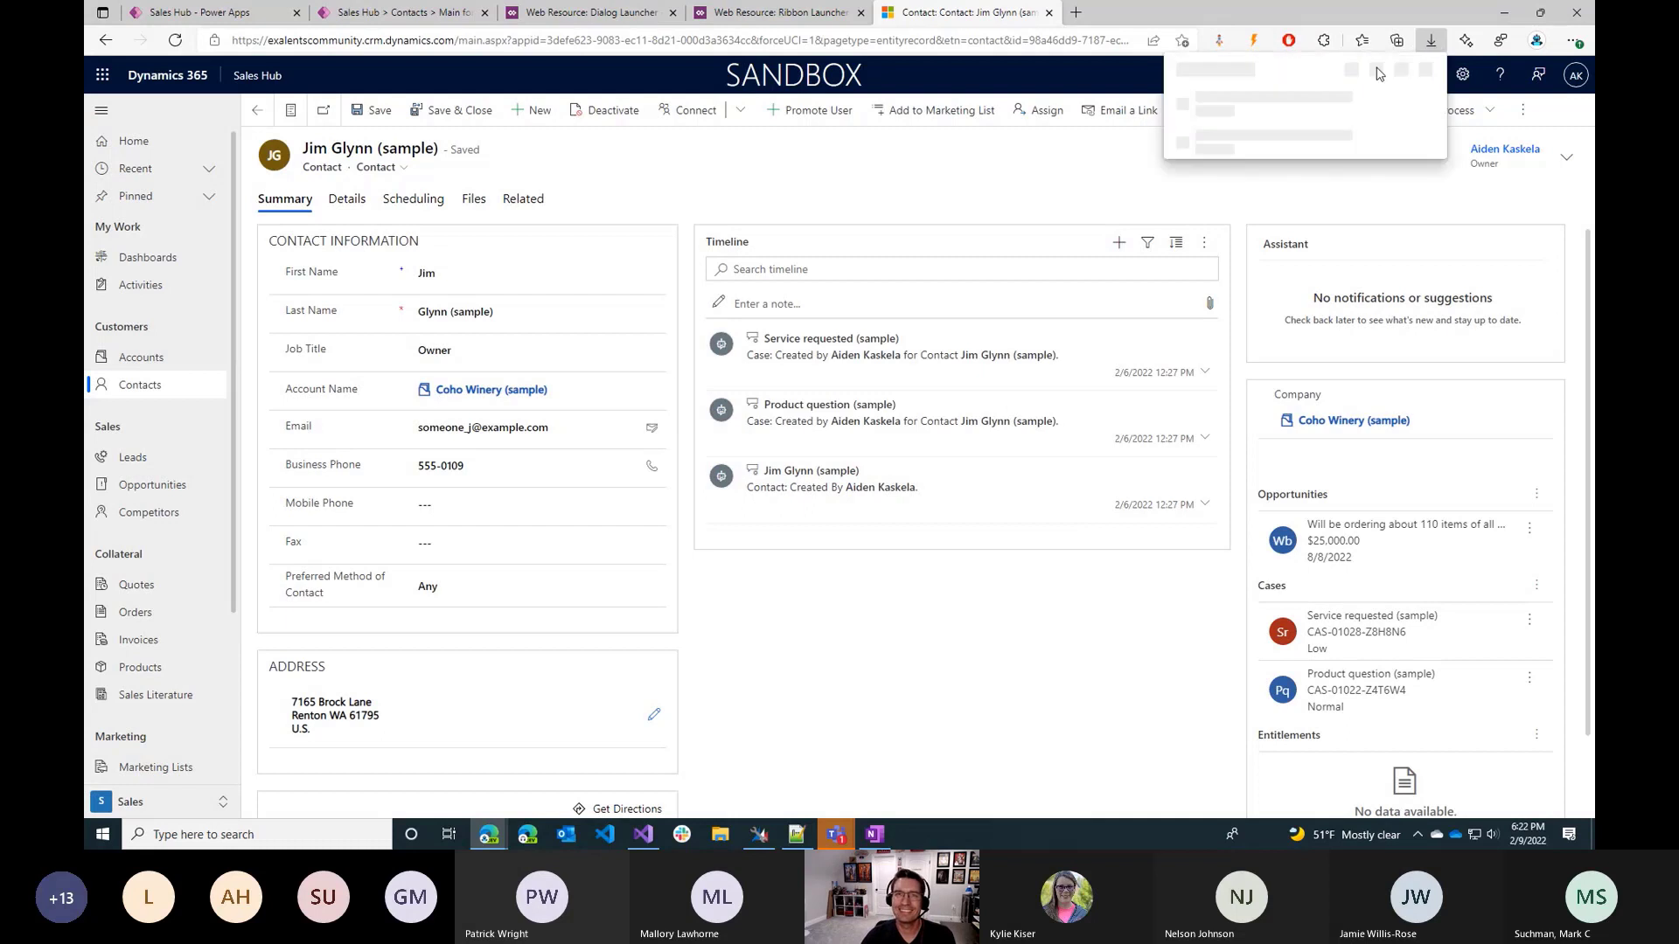
click(1240, 110)
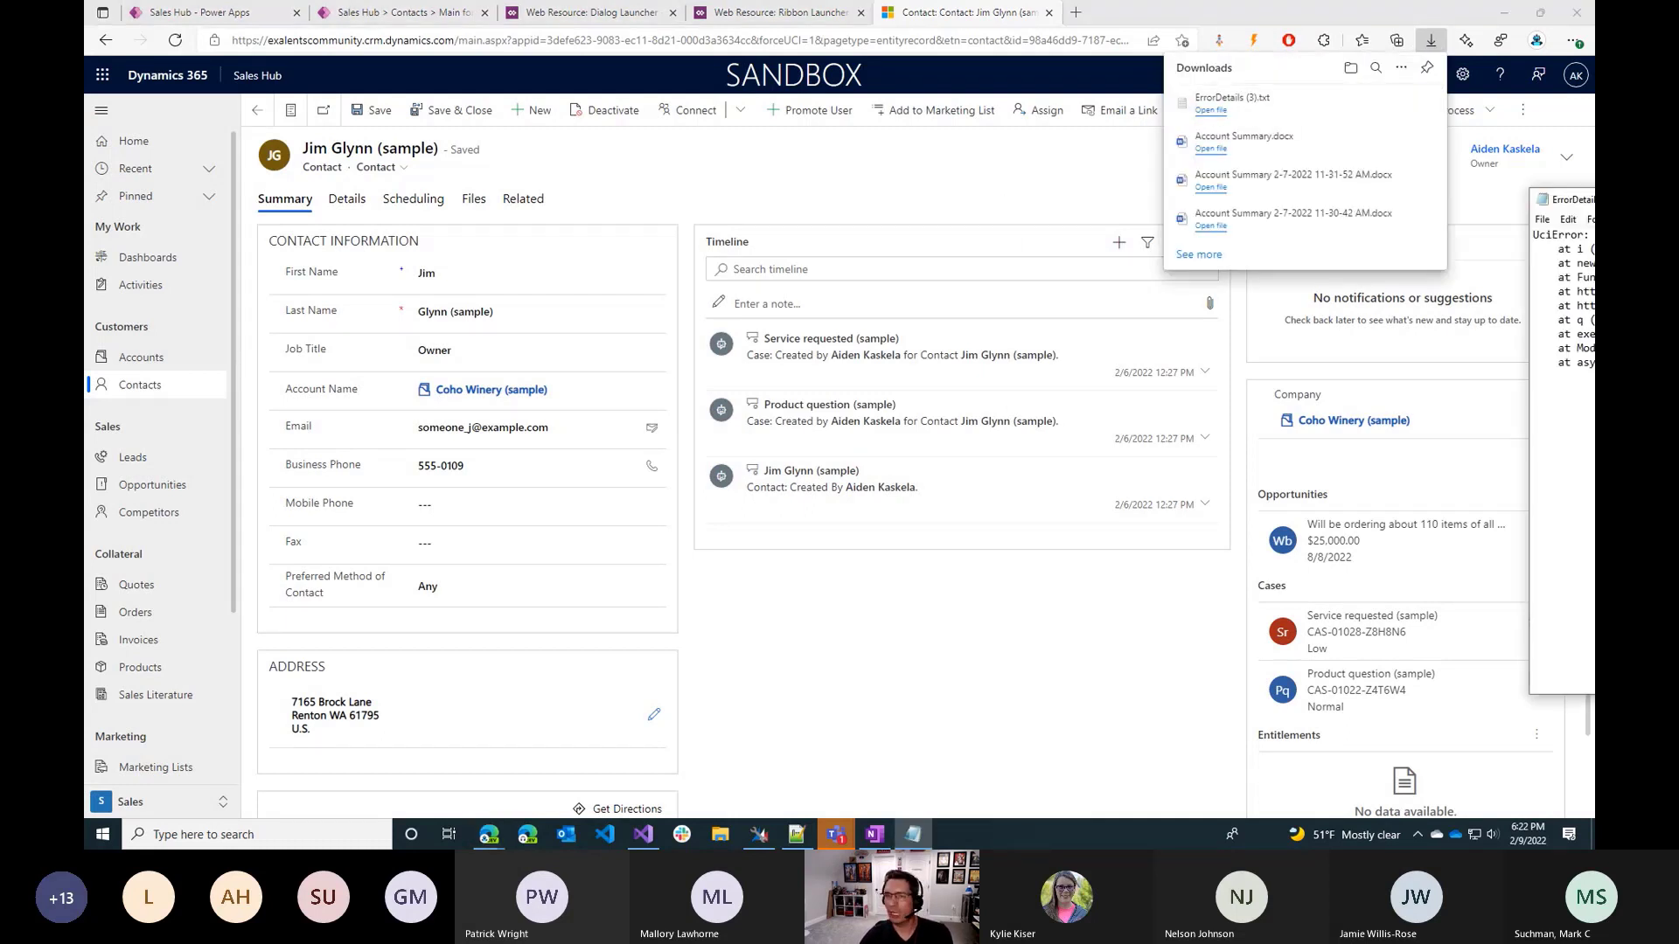
click(1245, 502)
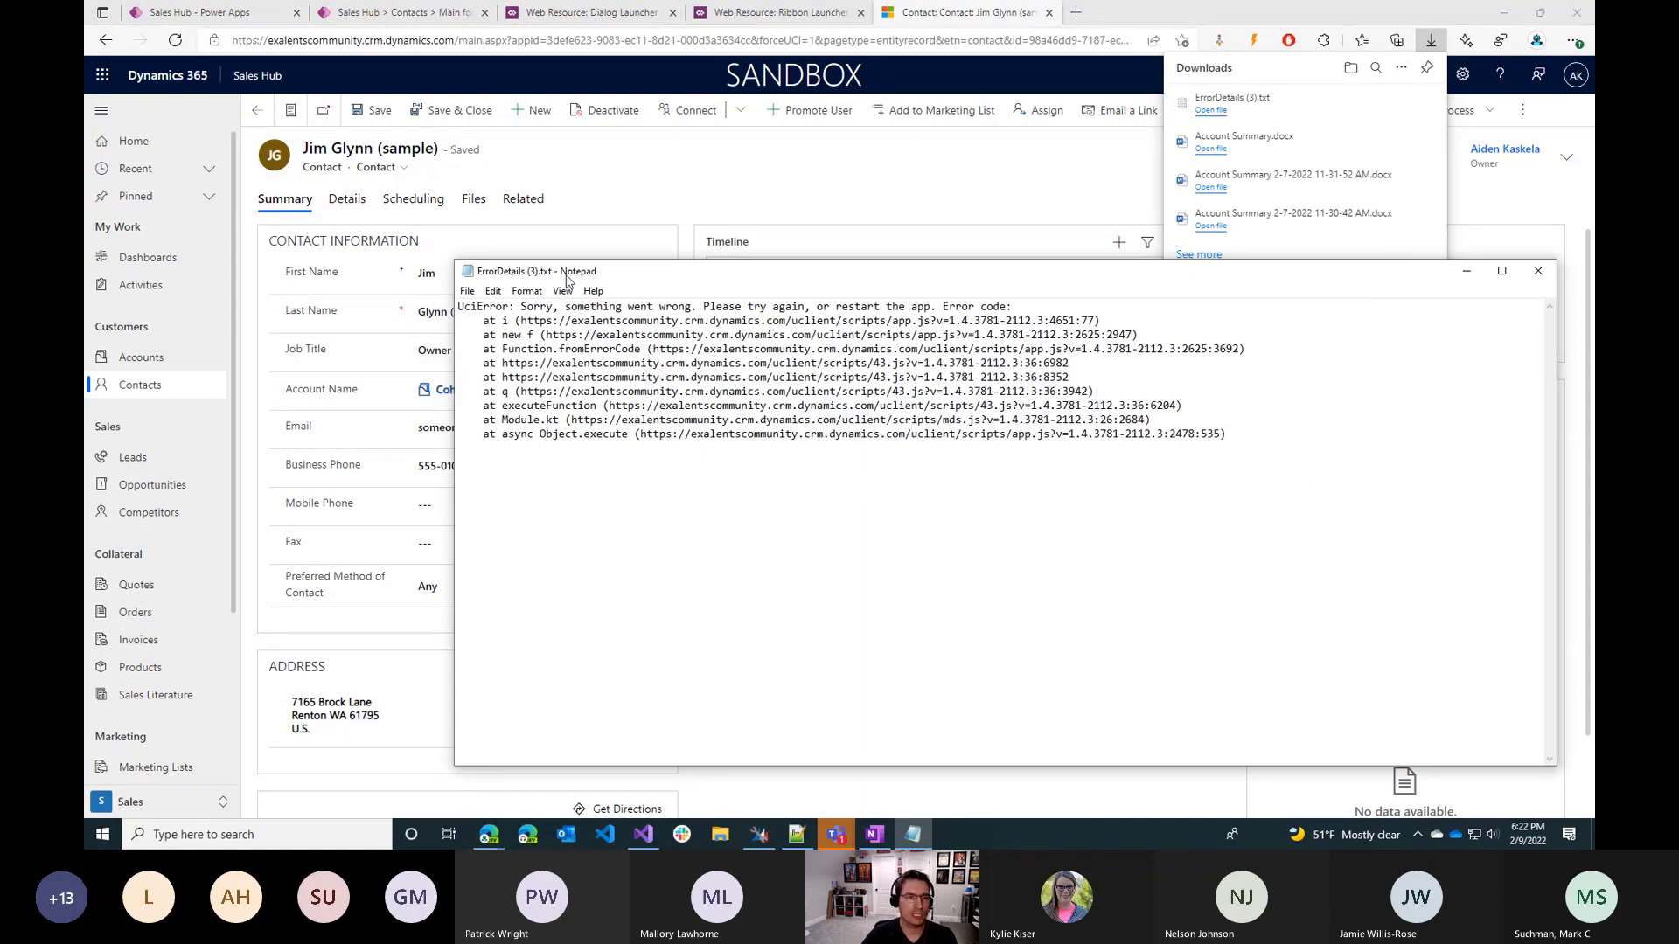
click(1538, 271)
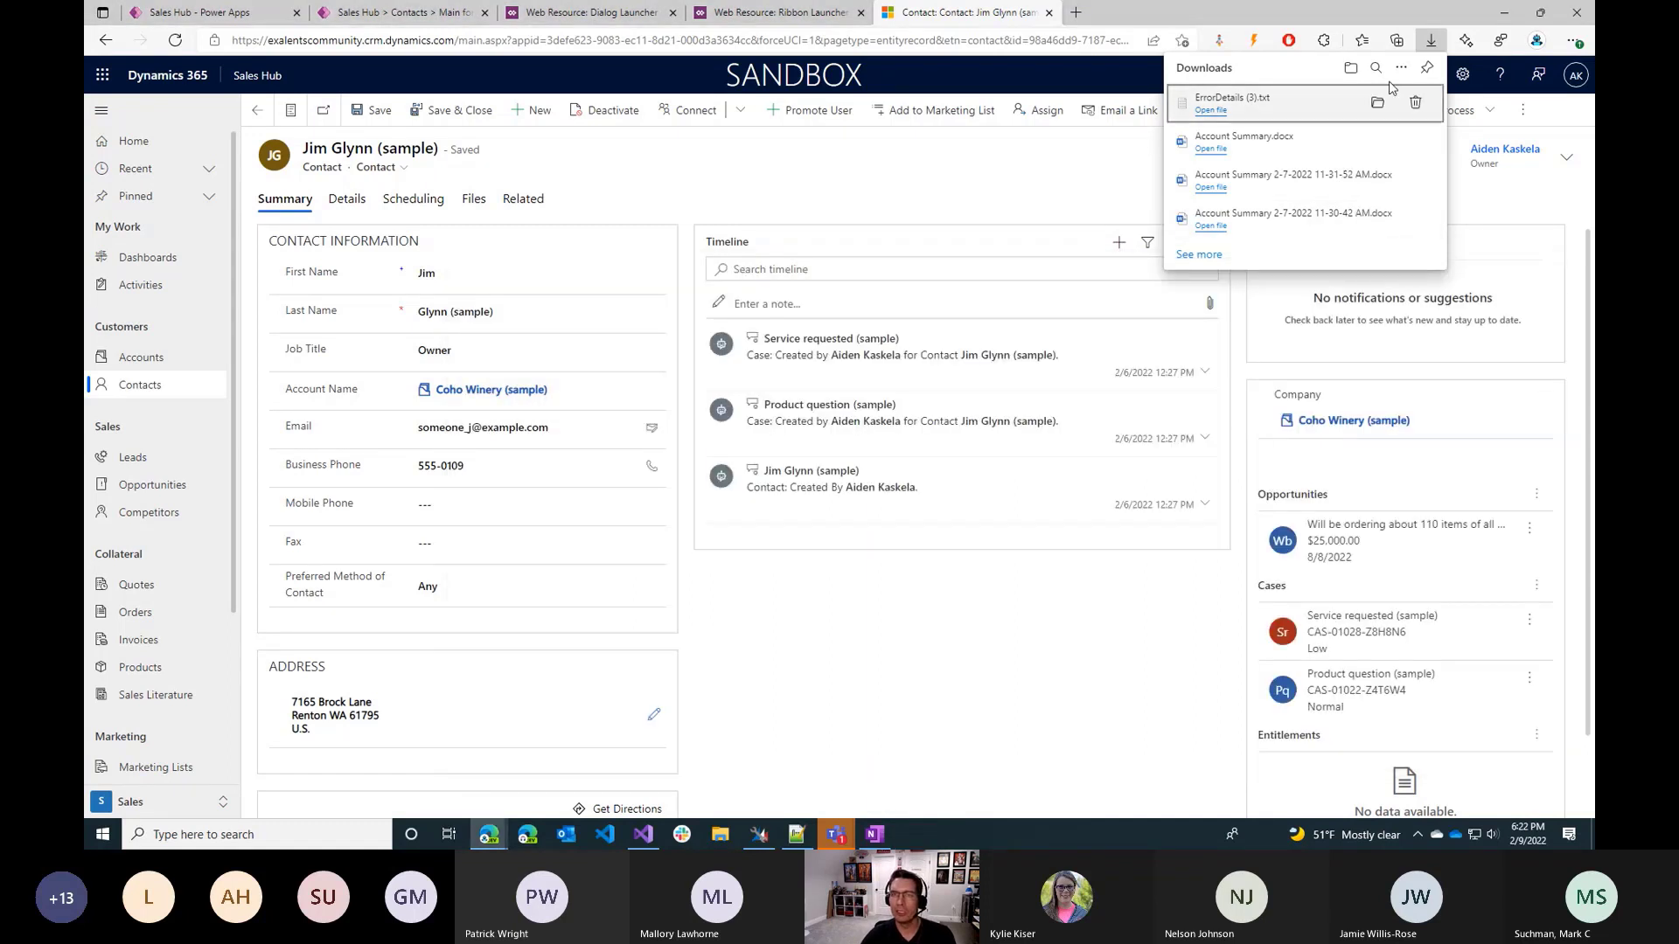
click(1426, 37)
Open the browser's developer console, show only the errors, and expand the [storage] Error Messages entry.
key(F12)
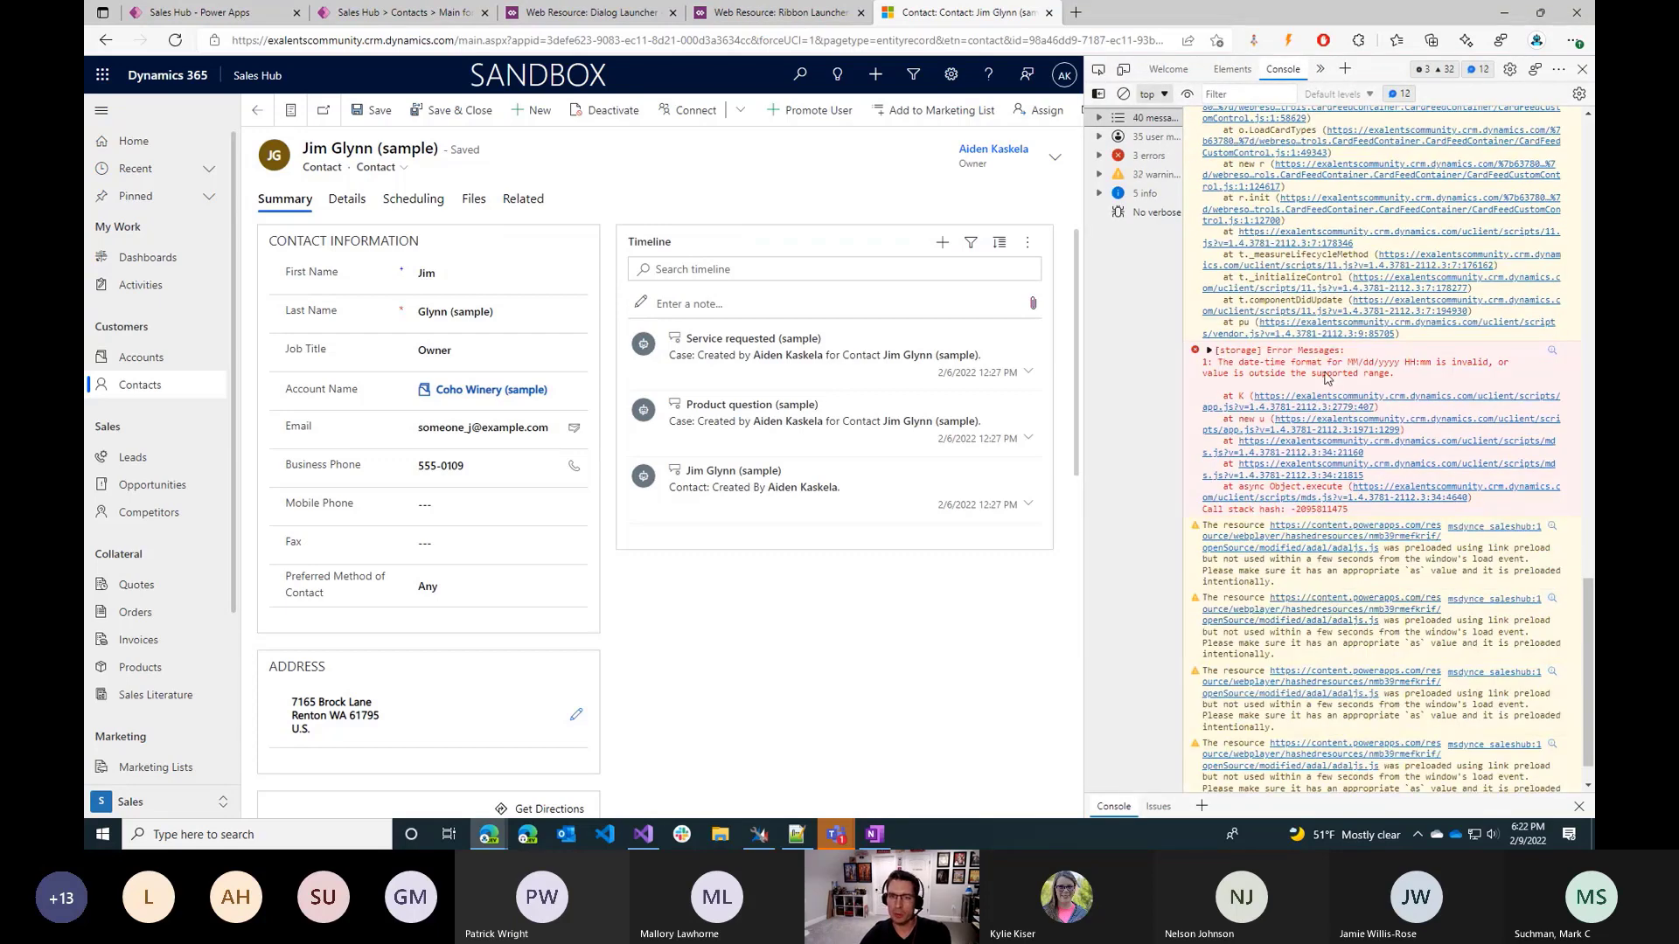
scroll(1356, 533, up, 15)
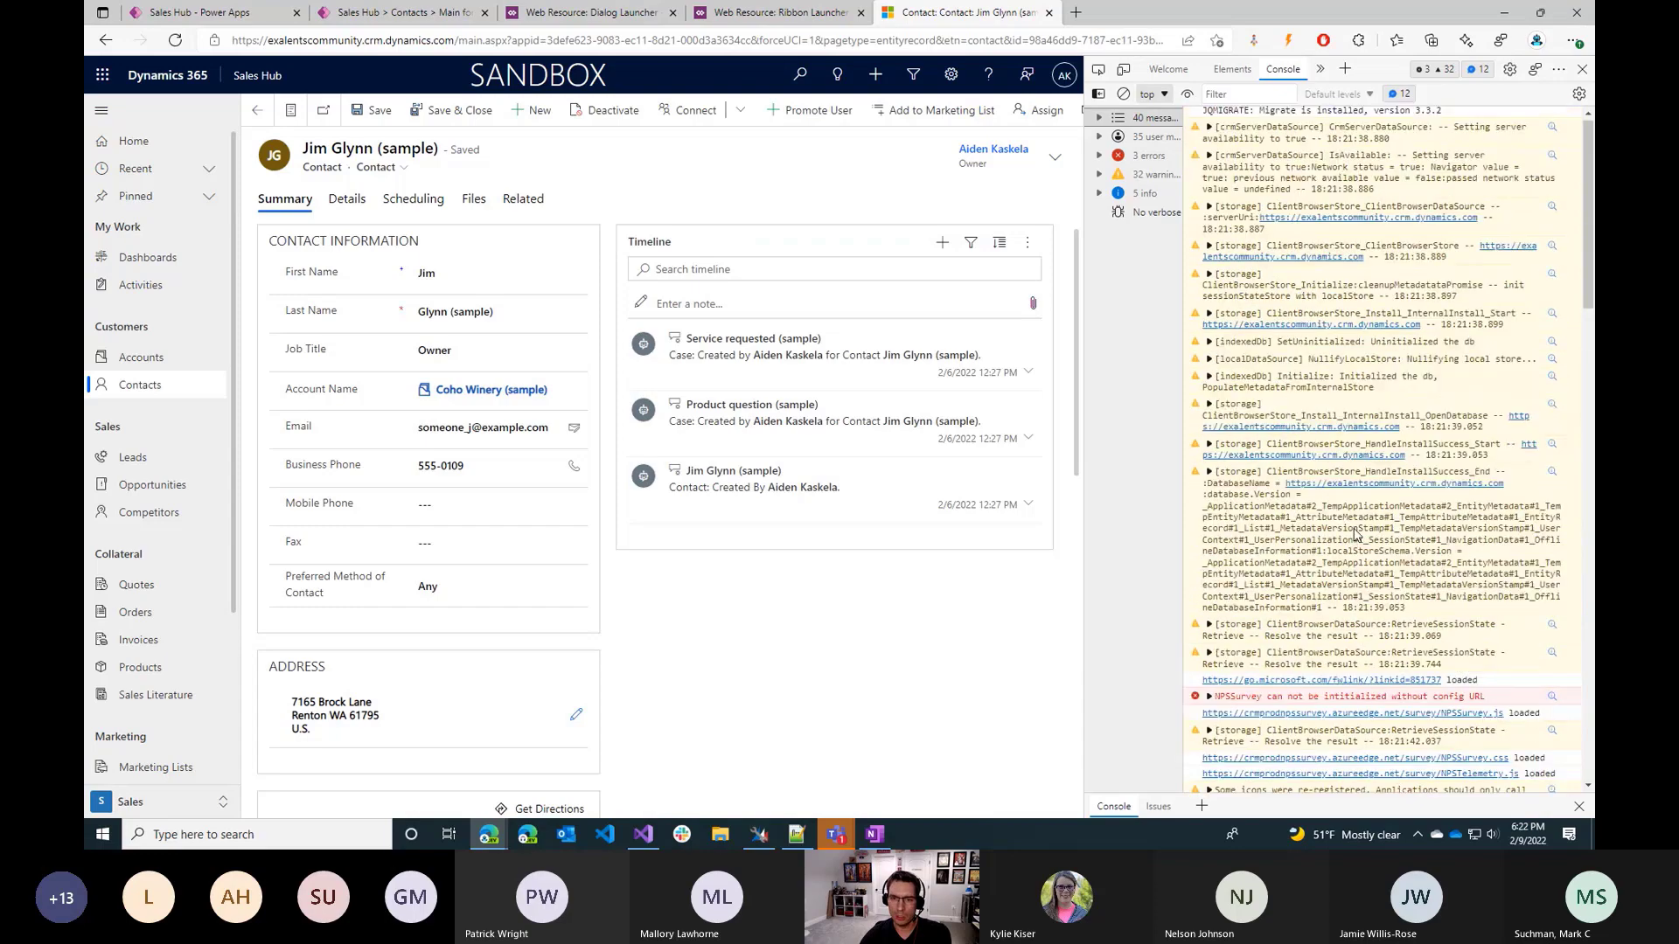
scroll(1309, 595, up, 8)
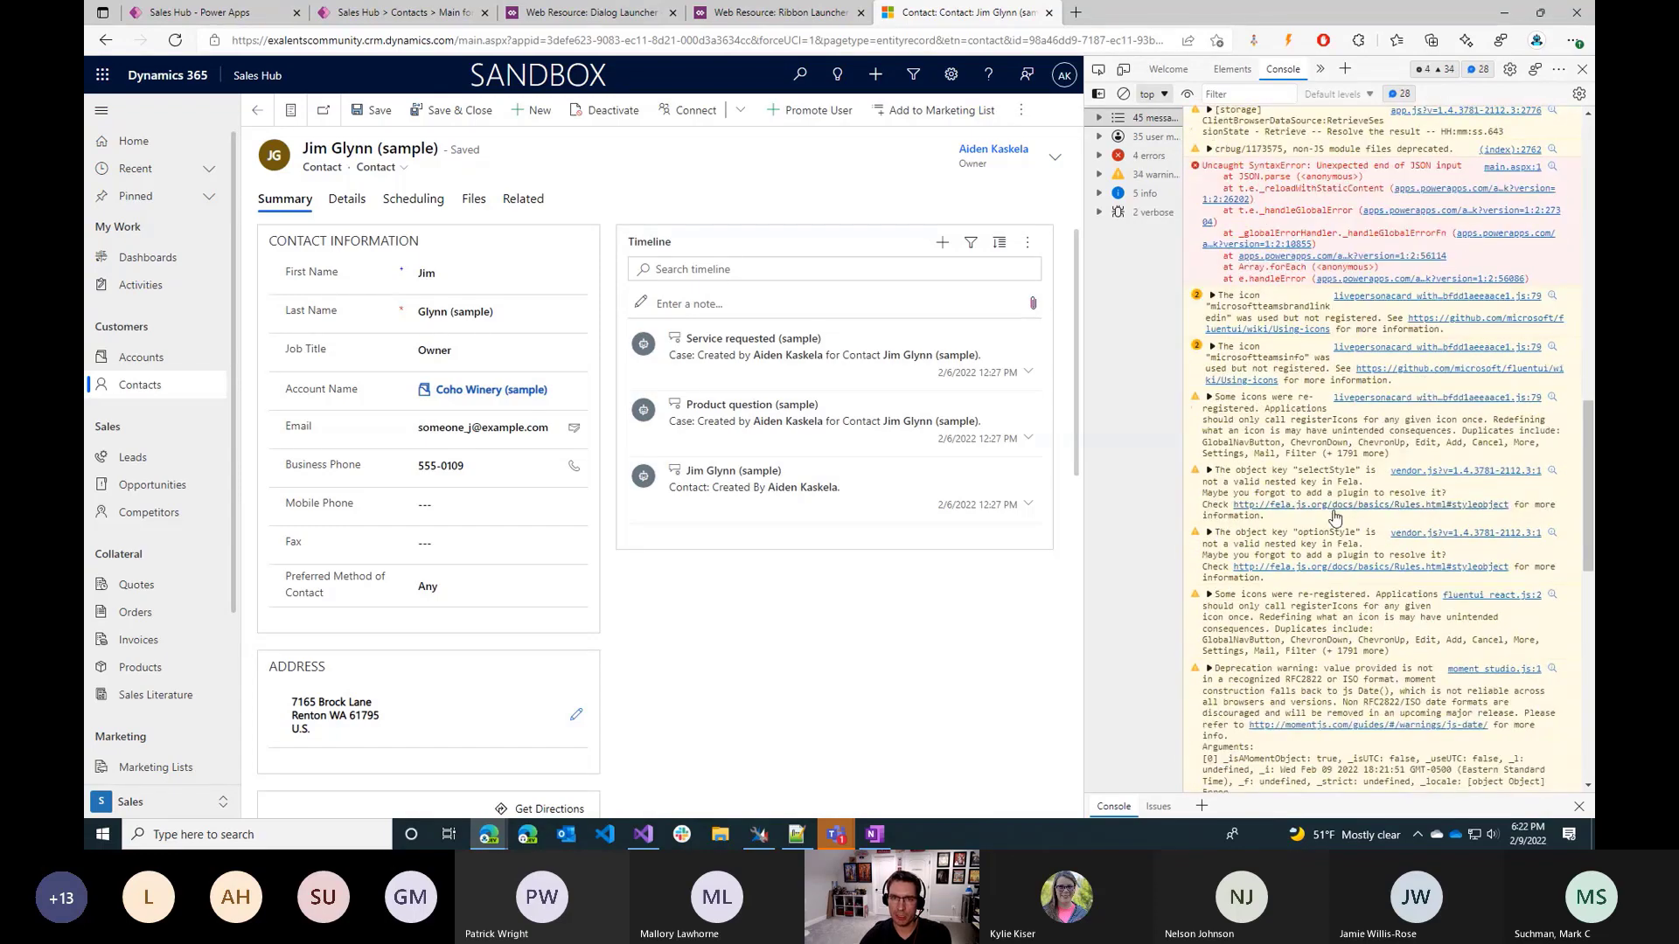
click(1150, 157)
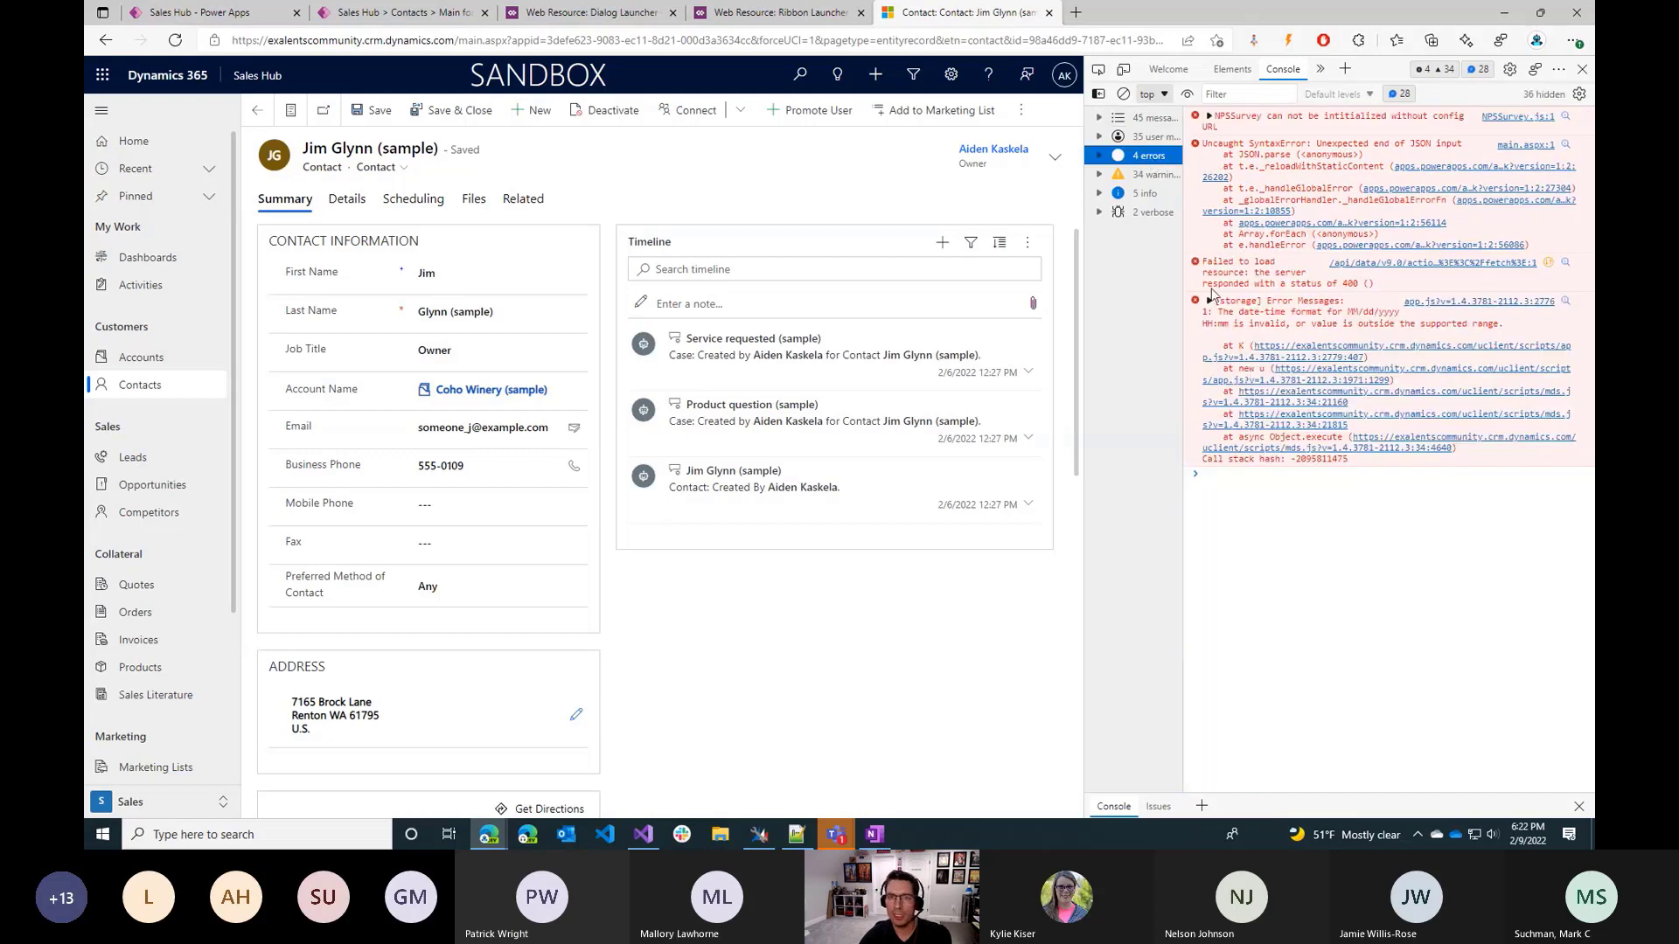
click(1270, 305)
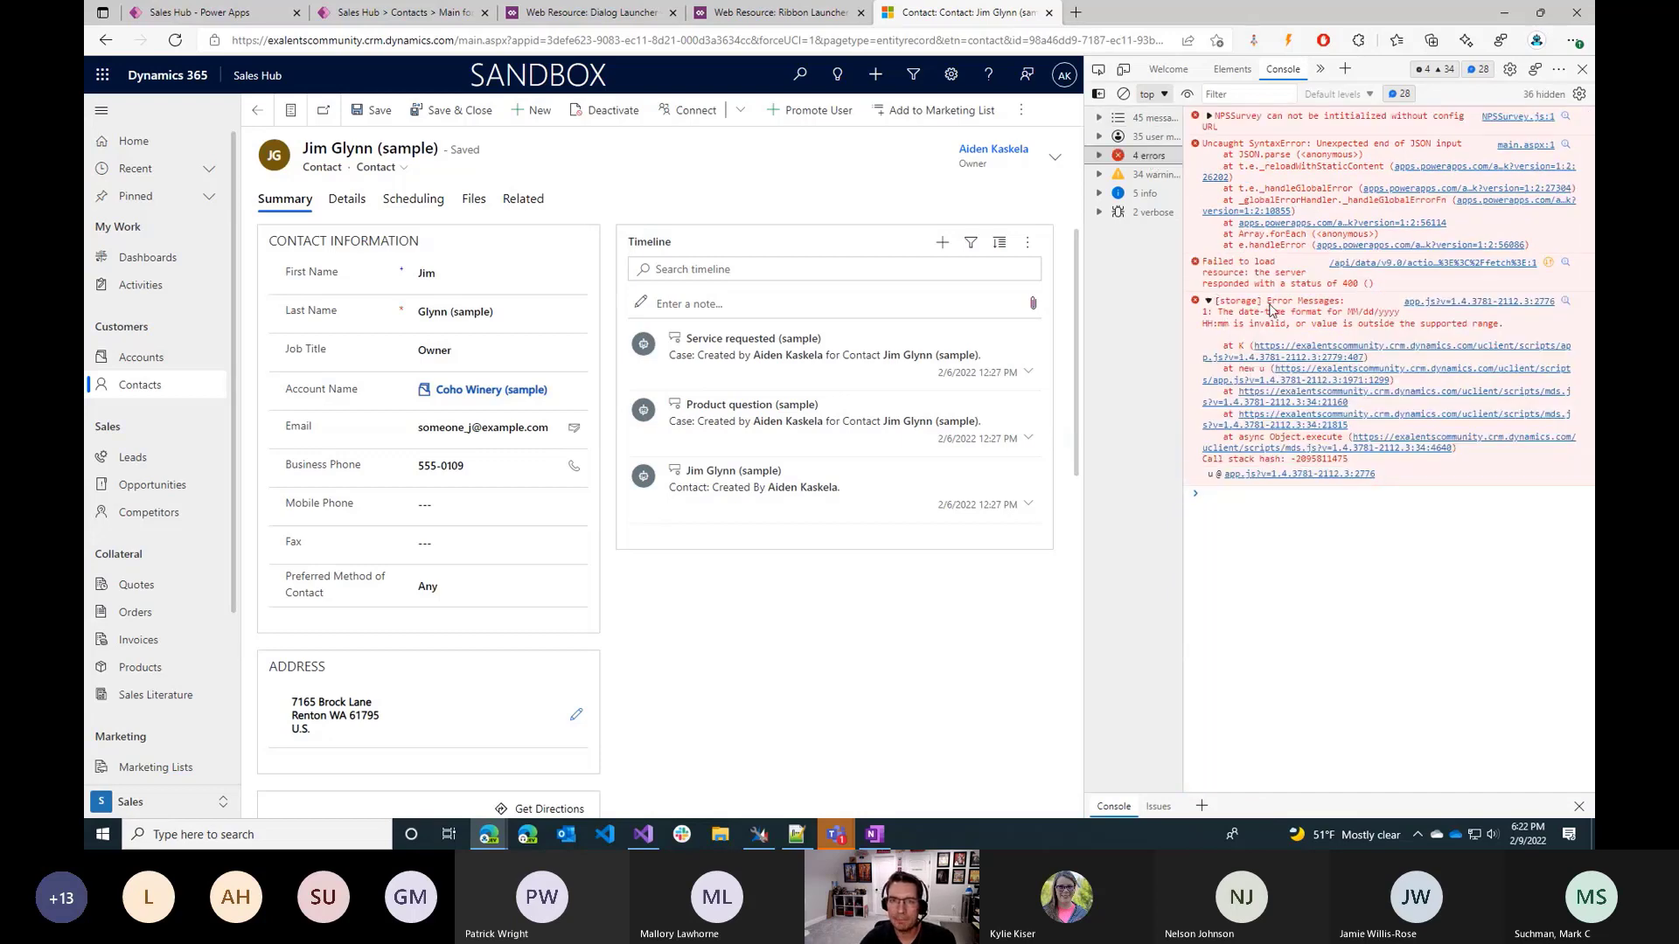
Close the developer console, reload the contact, and run Promote User on it in a duplicated tab.
click(1582, 72)
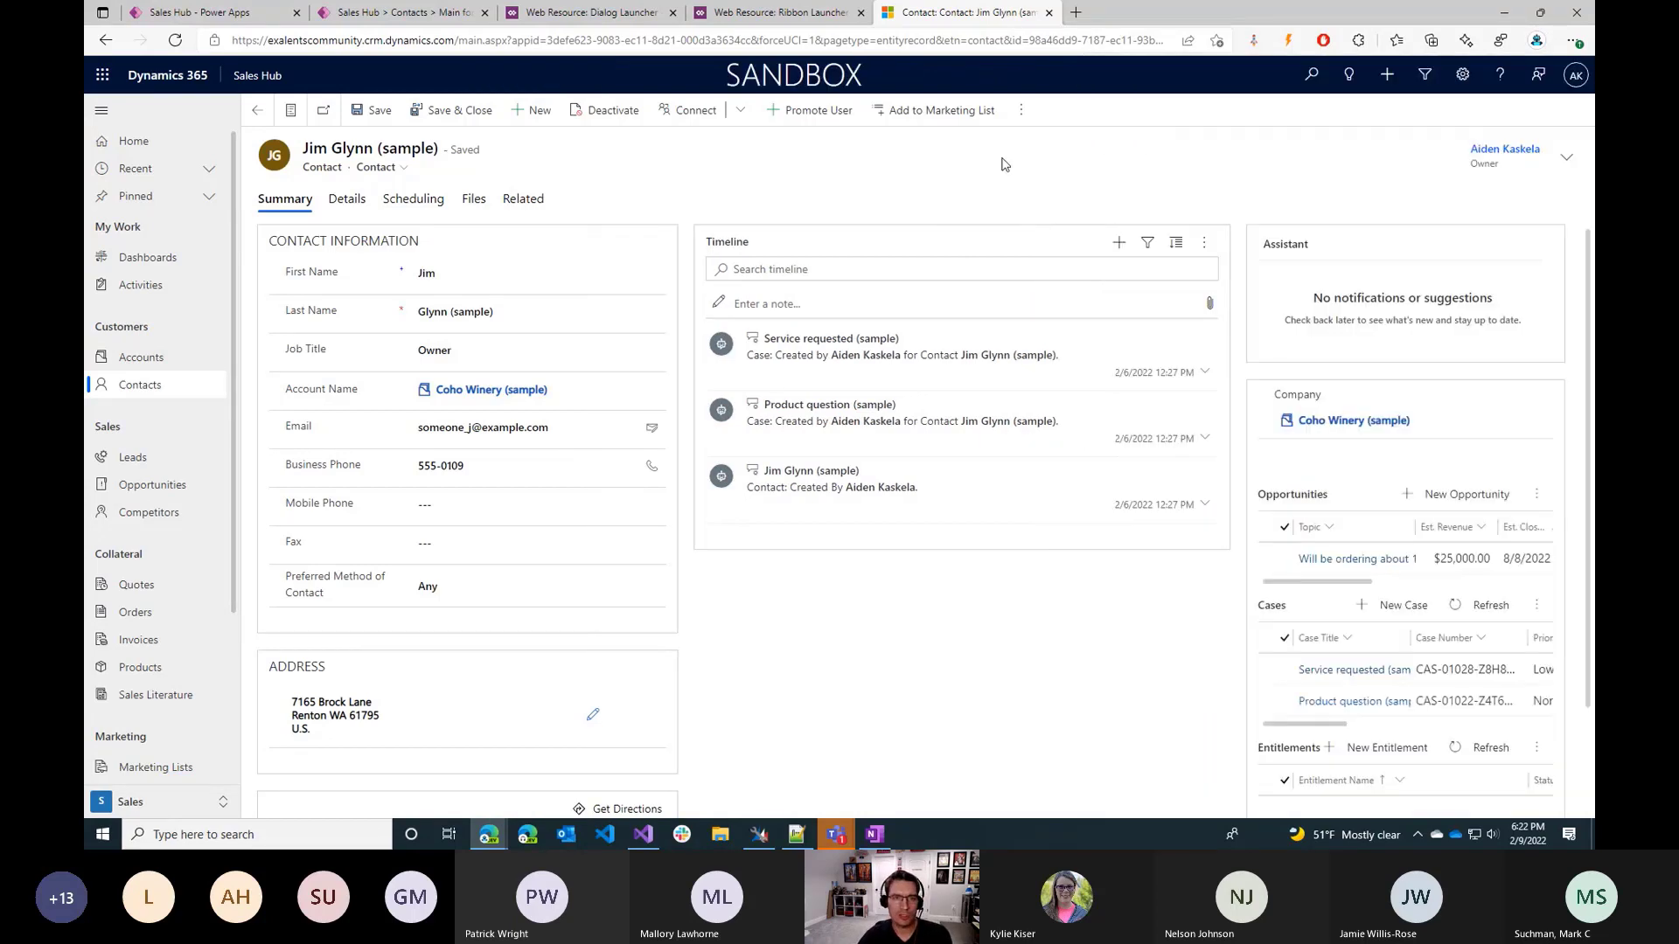
key(F5)
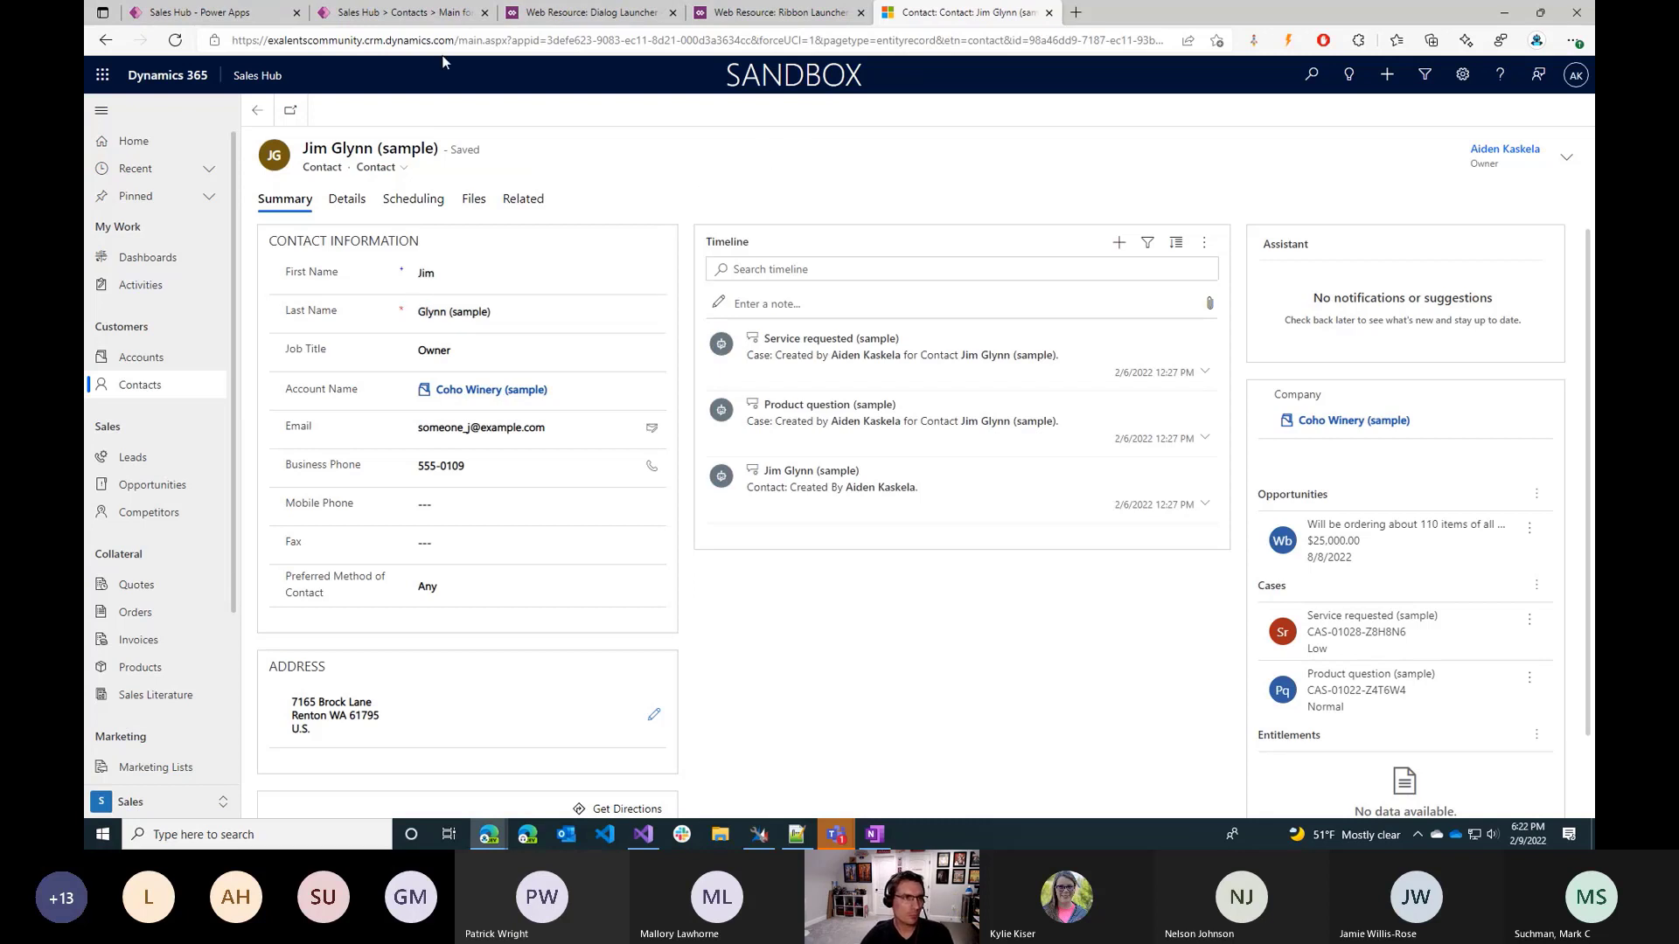
right_click(926, 28)
click(1093, 116)
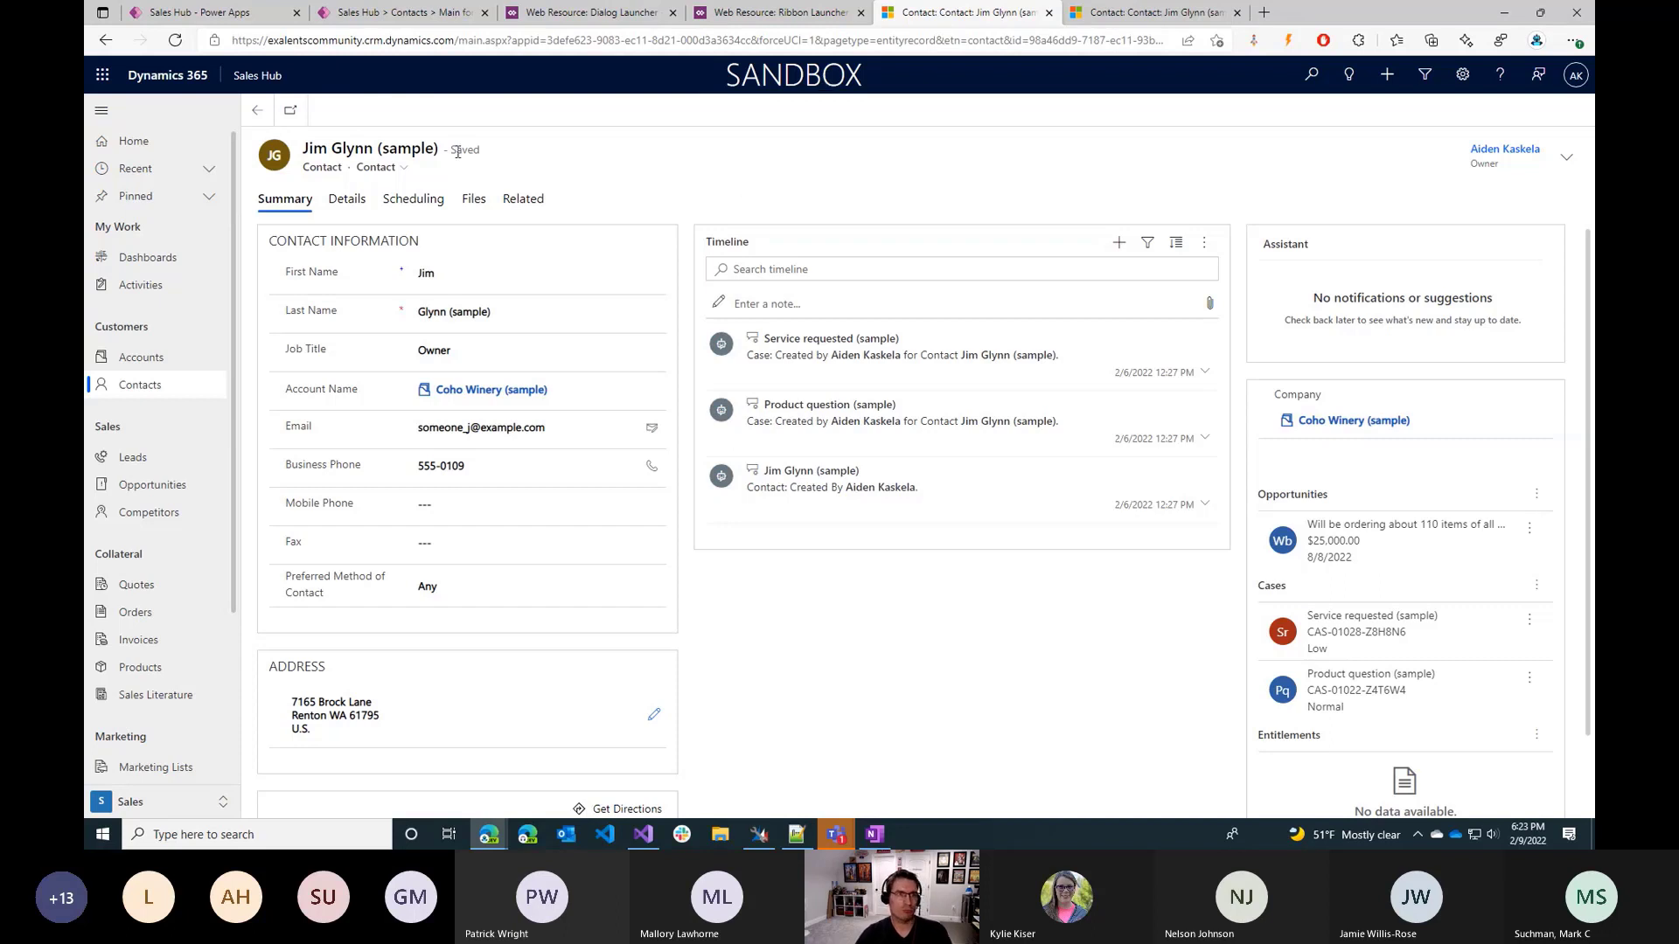
click(1148, 16)
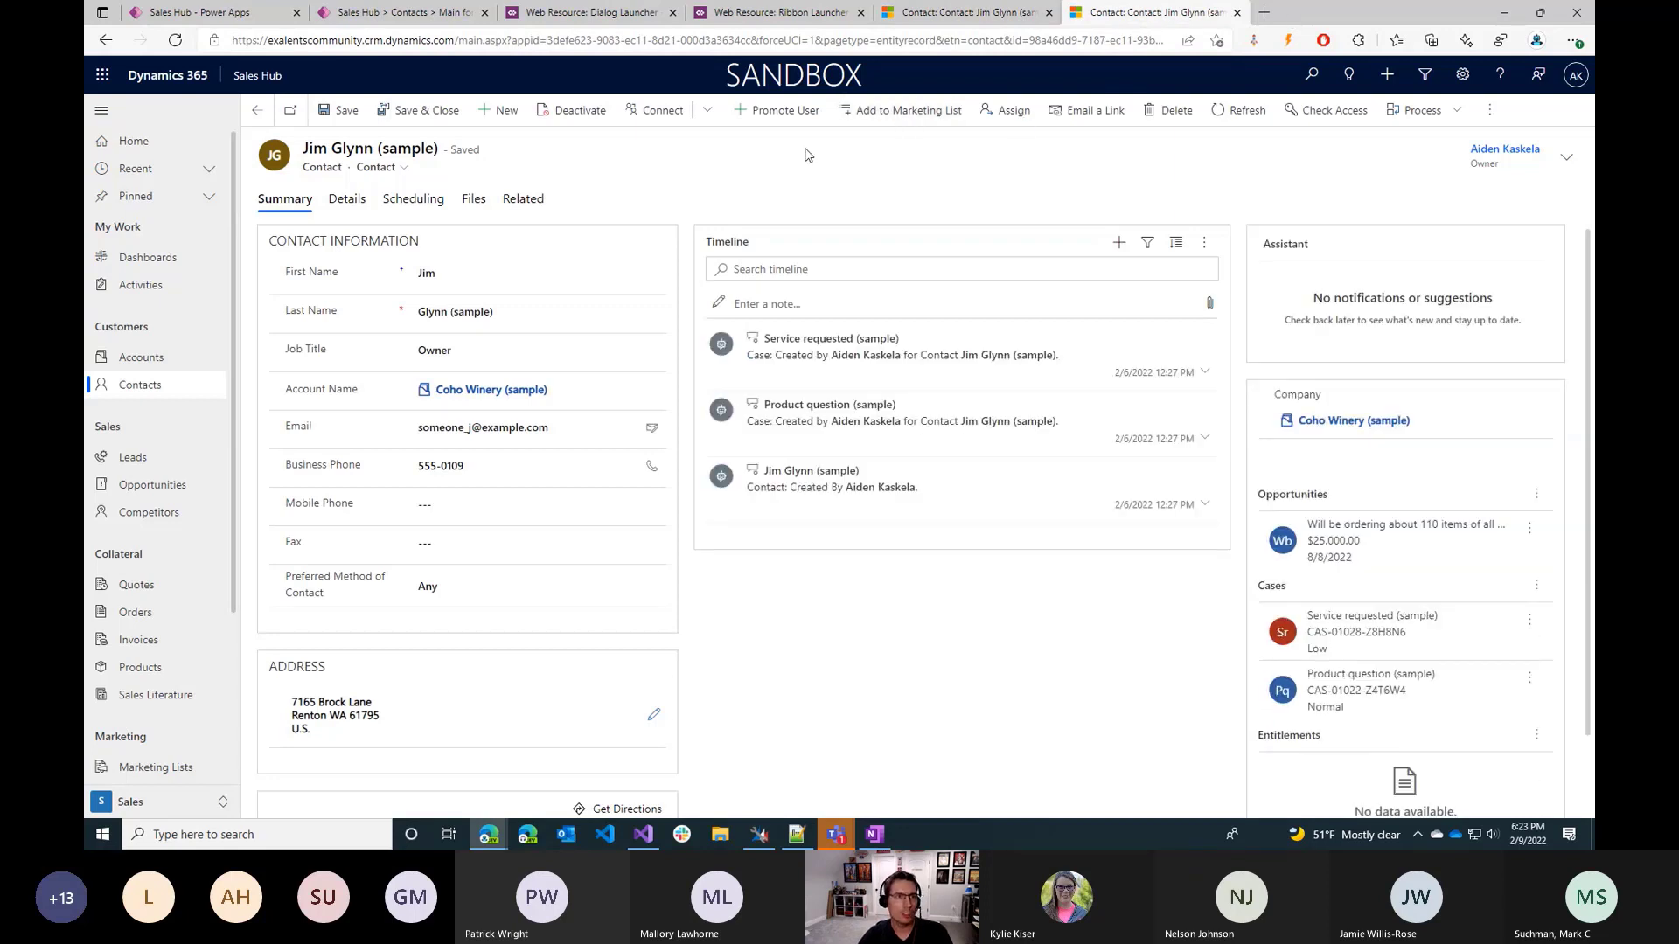
click(772, 112)
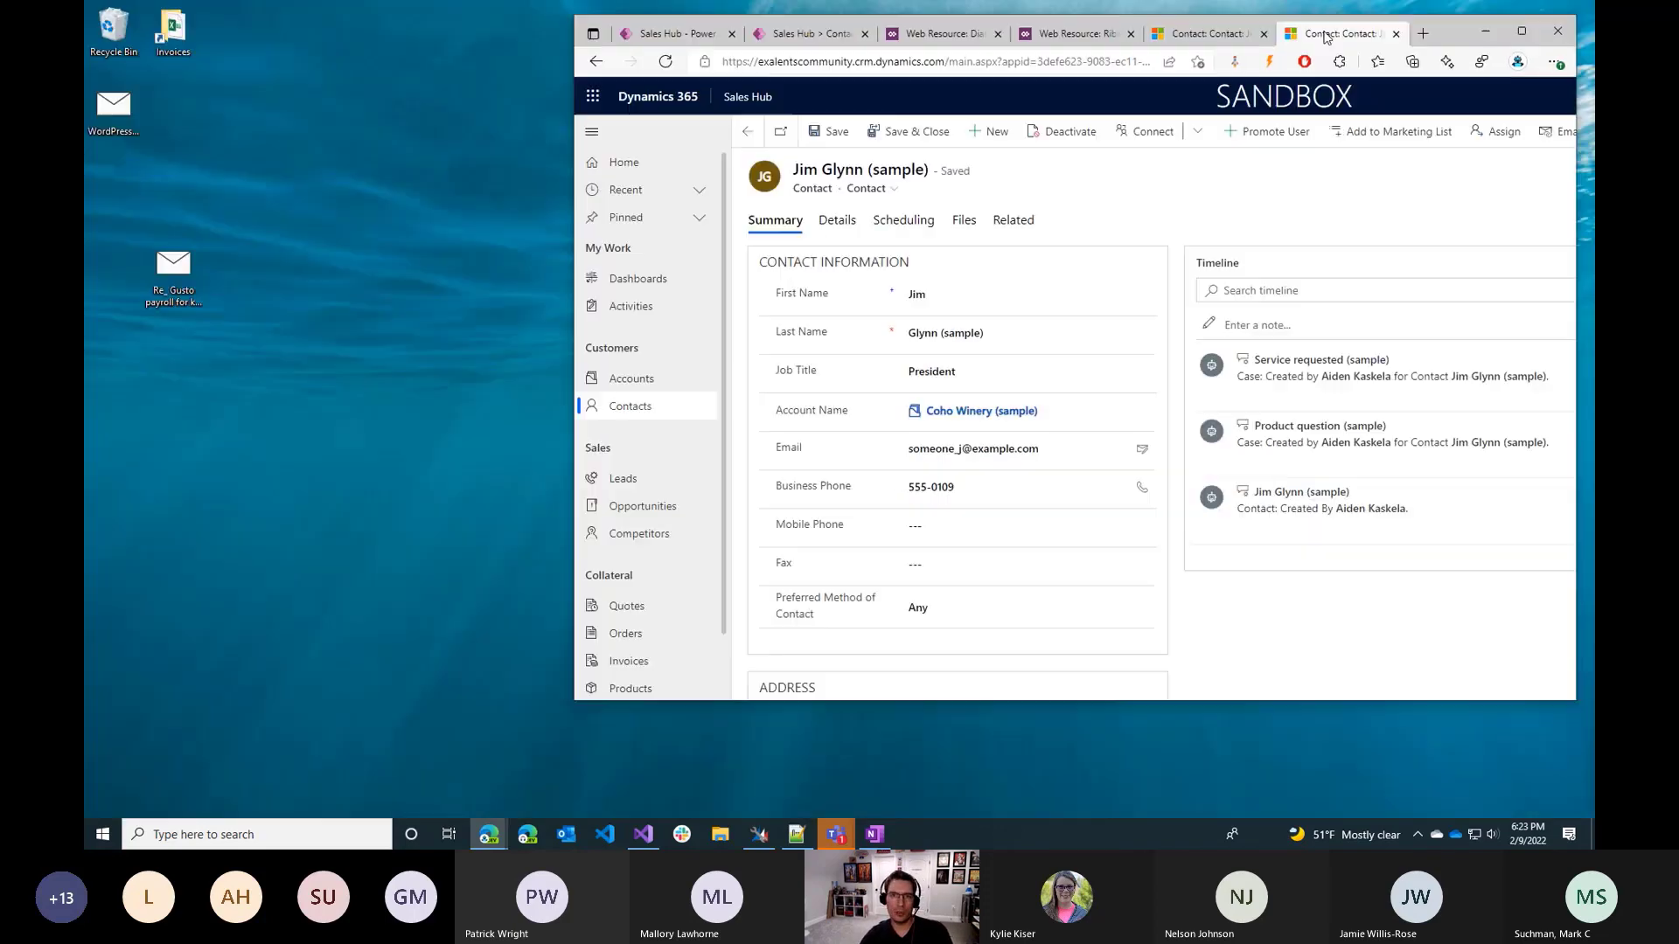
double_click(1346, 11)
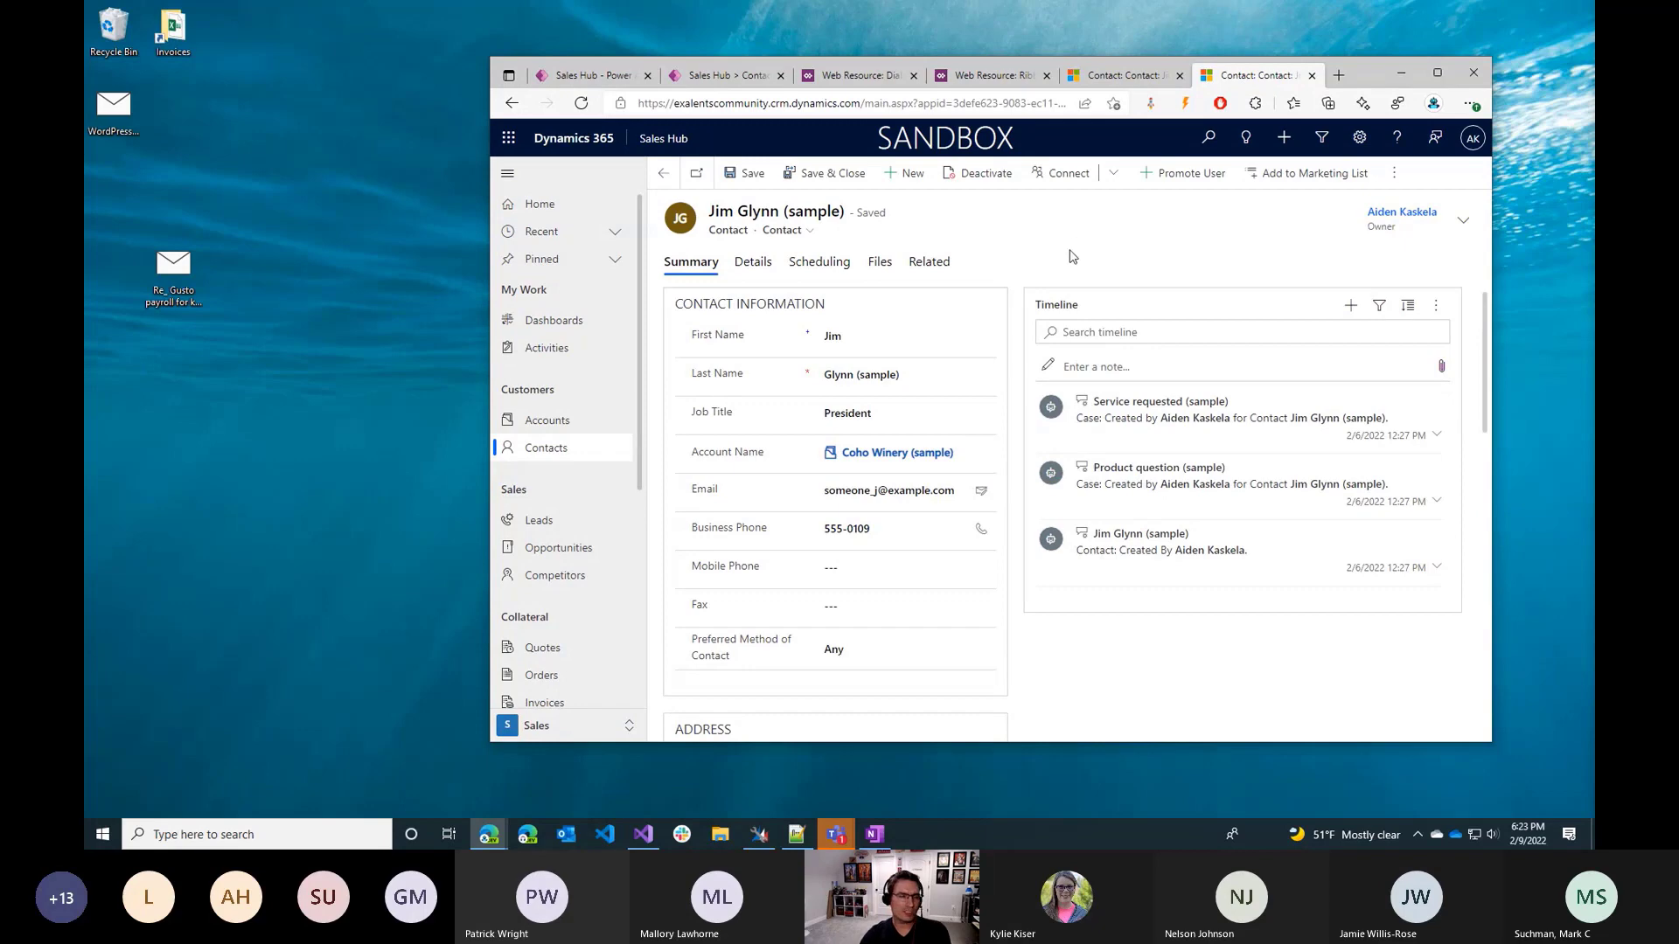
double_click(1354, 78)
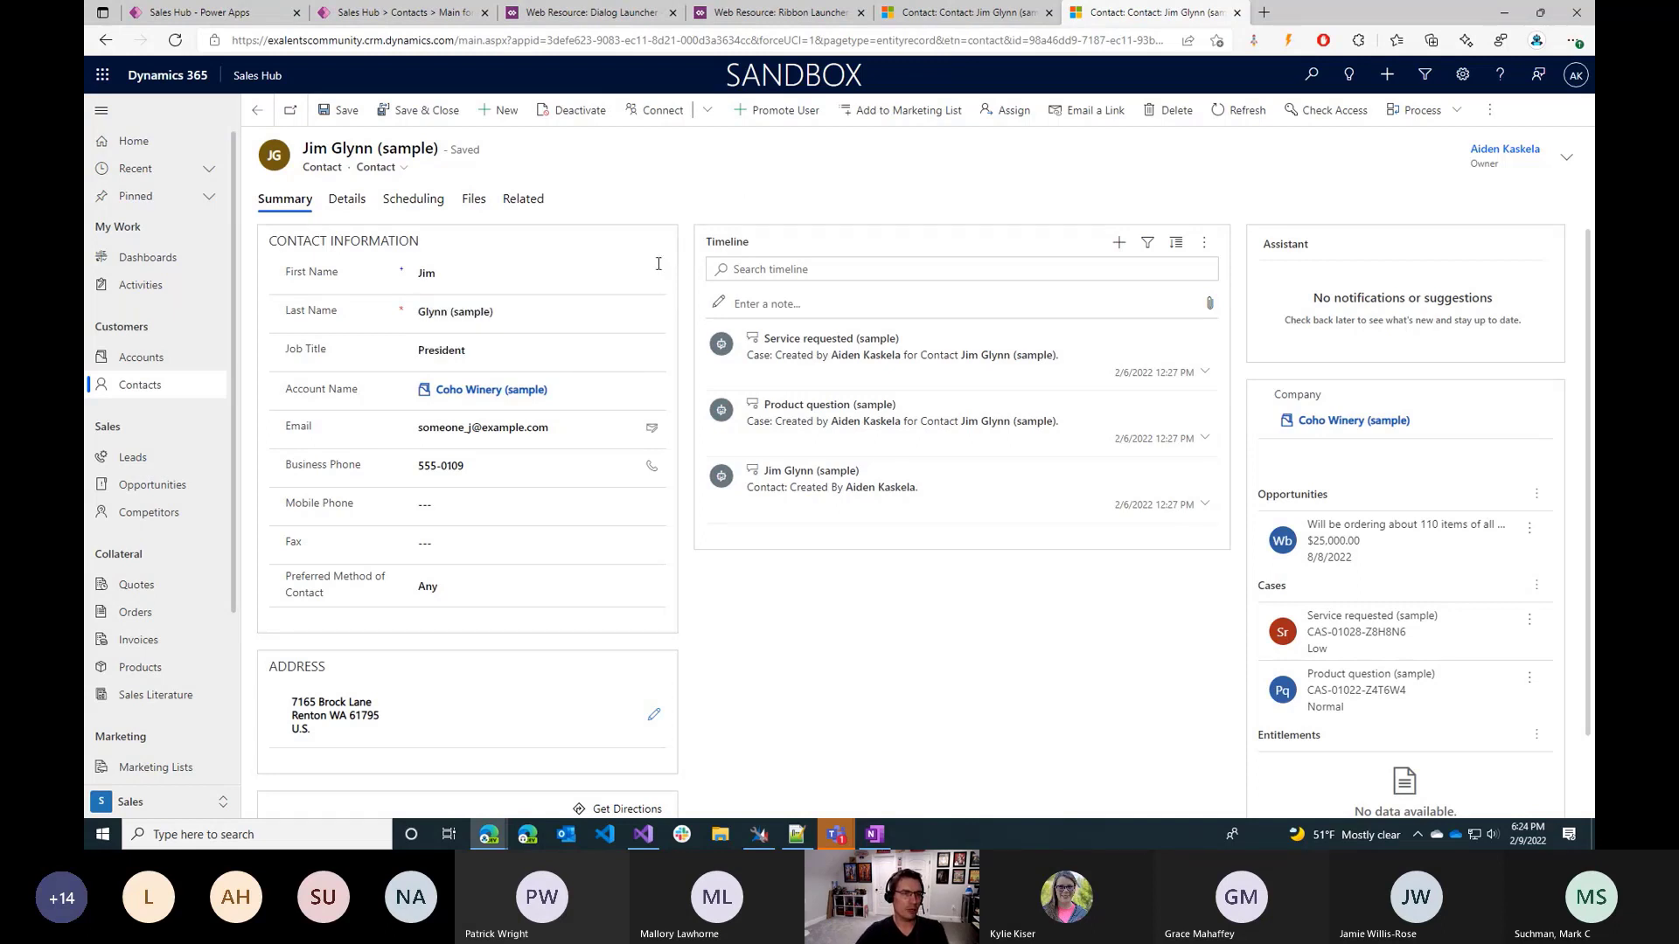
Clear the contact's Job Title and save the record, and run Promote User on it again.
click(584, 352)
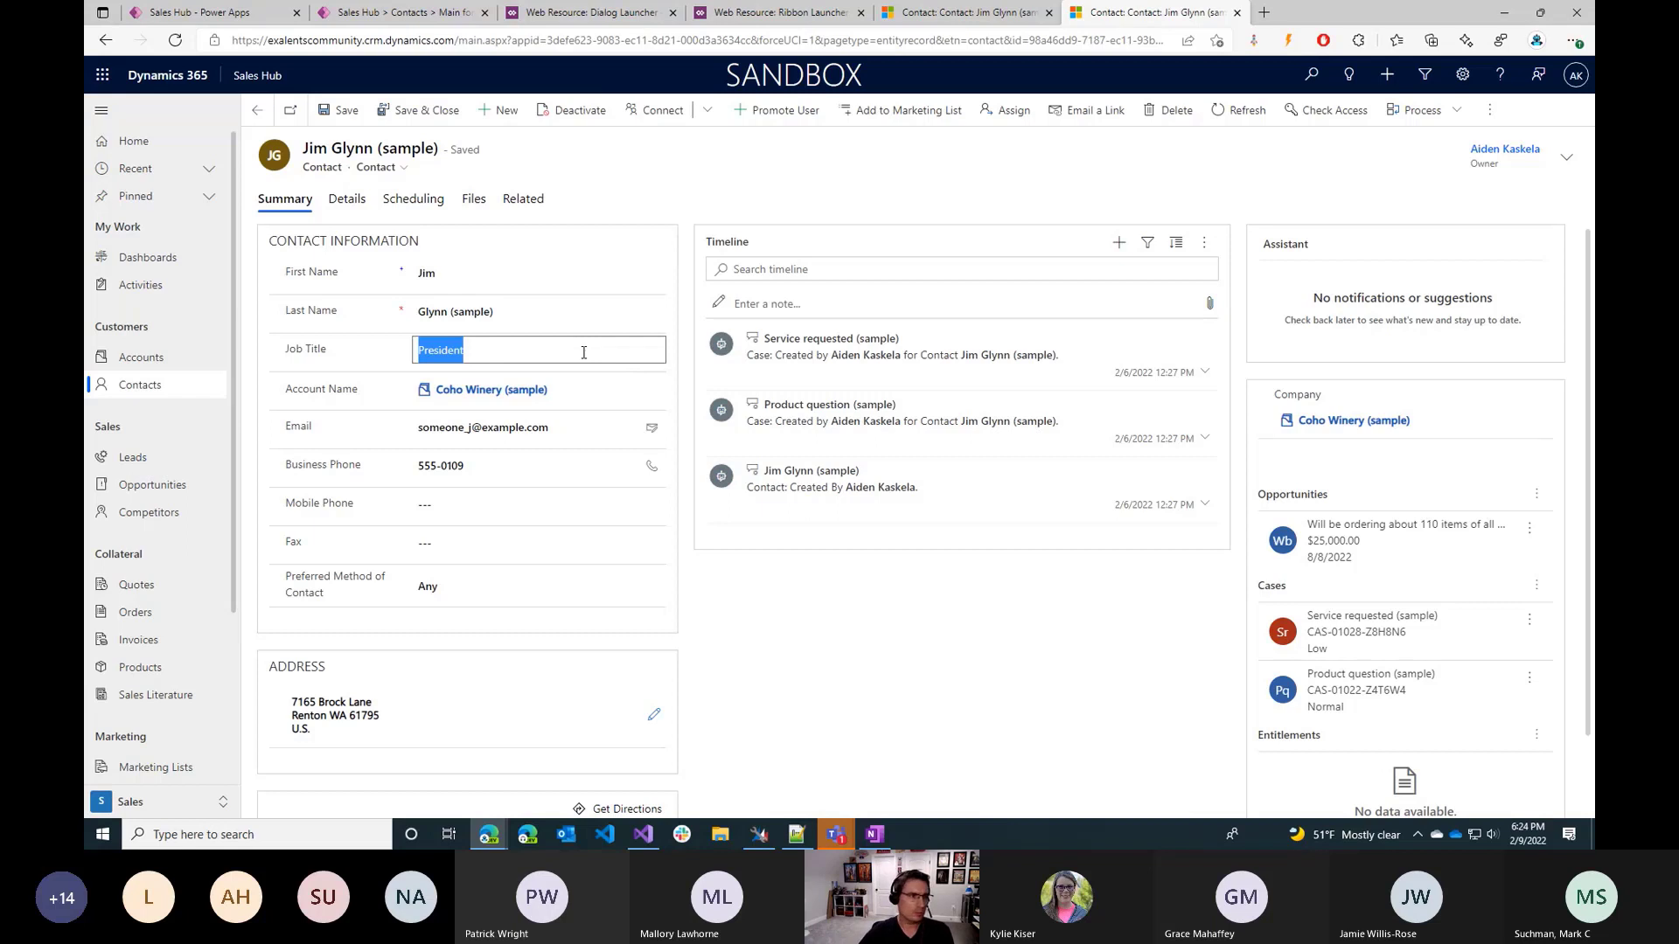
key(Delete)
key(ctrl+s)
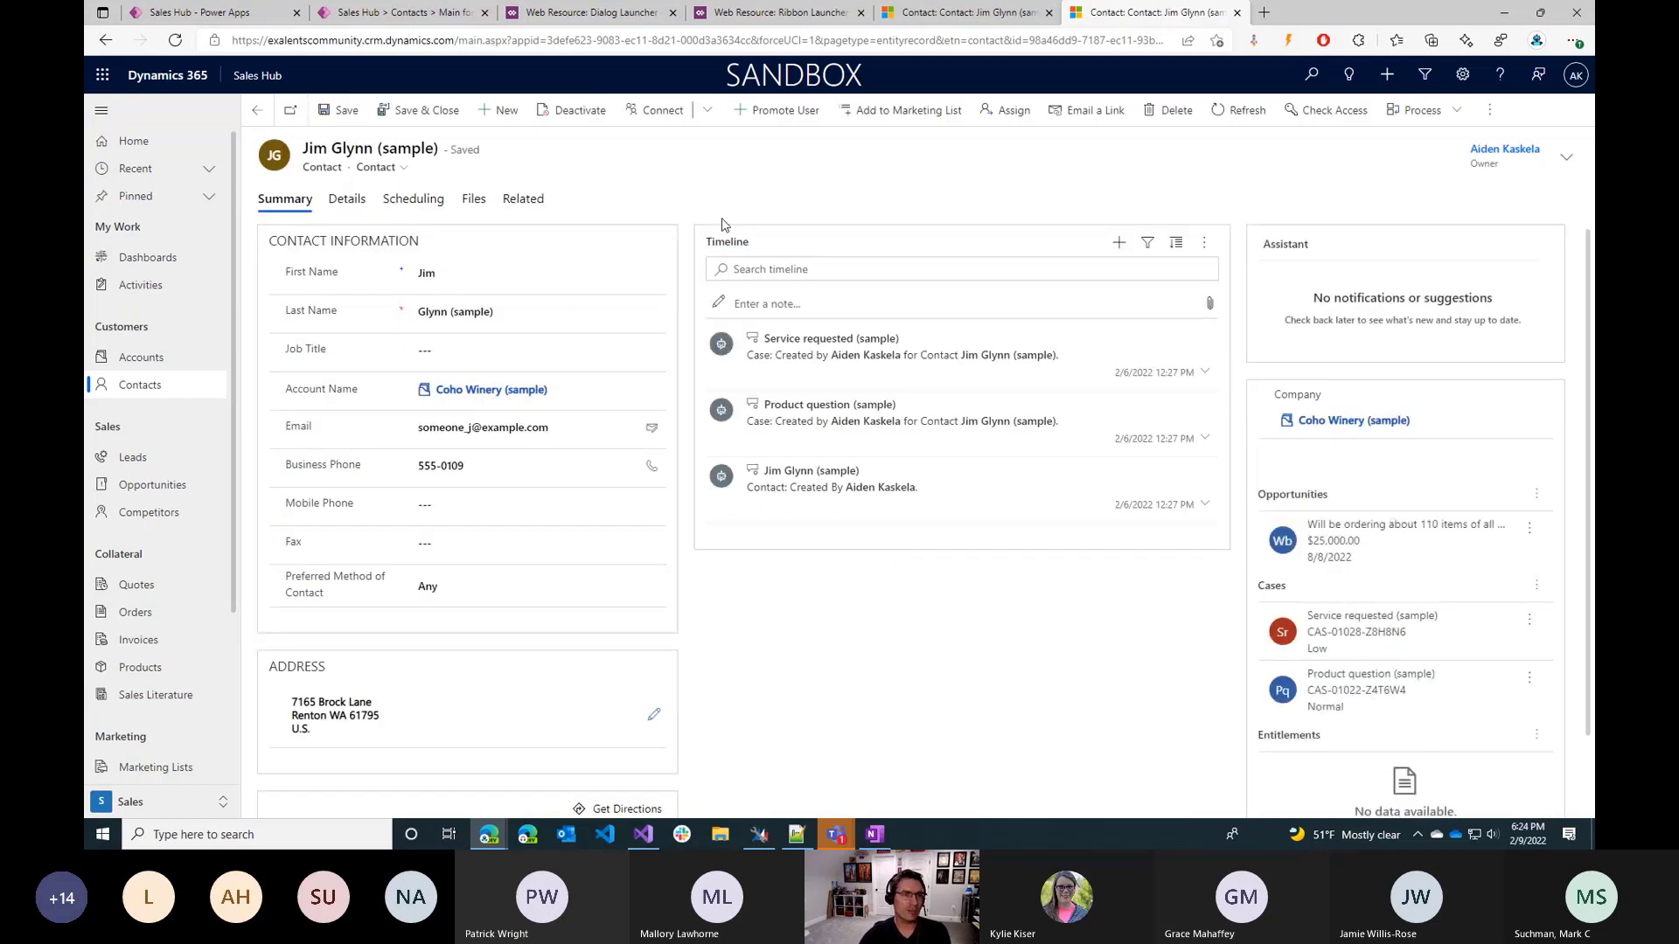
click(780, 114)
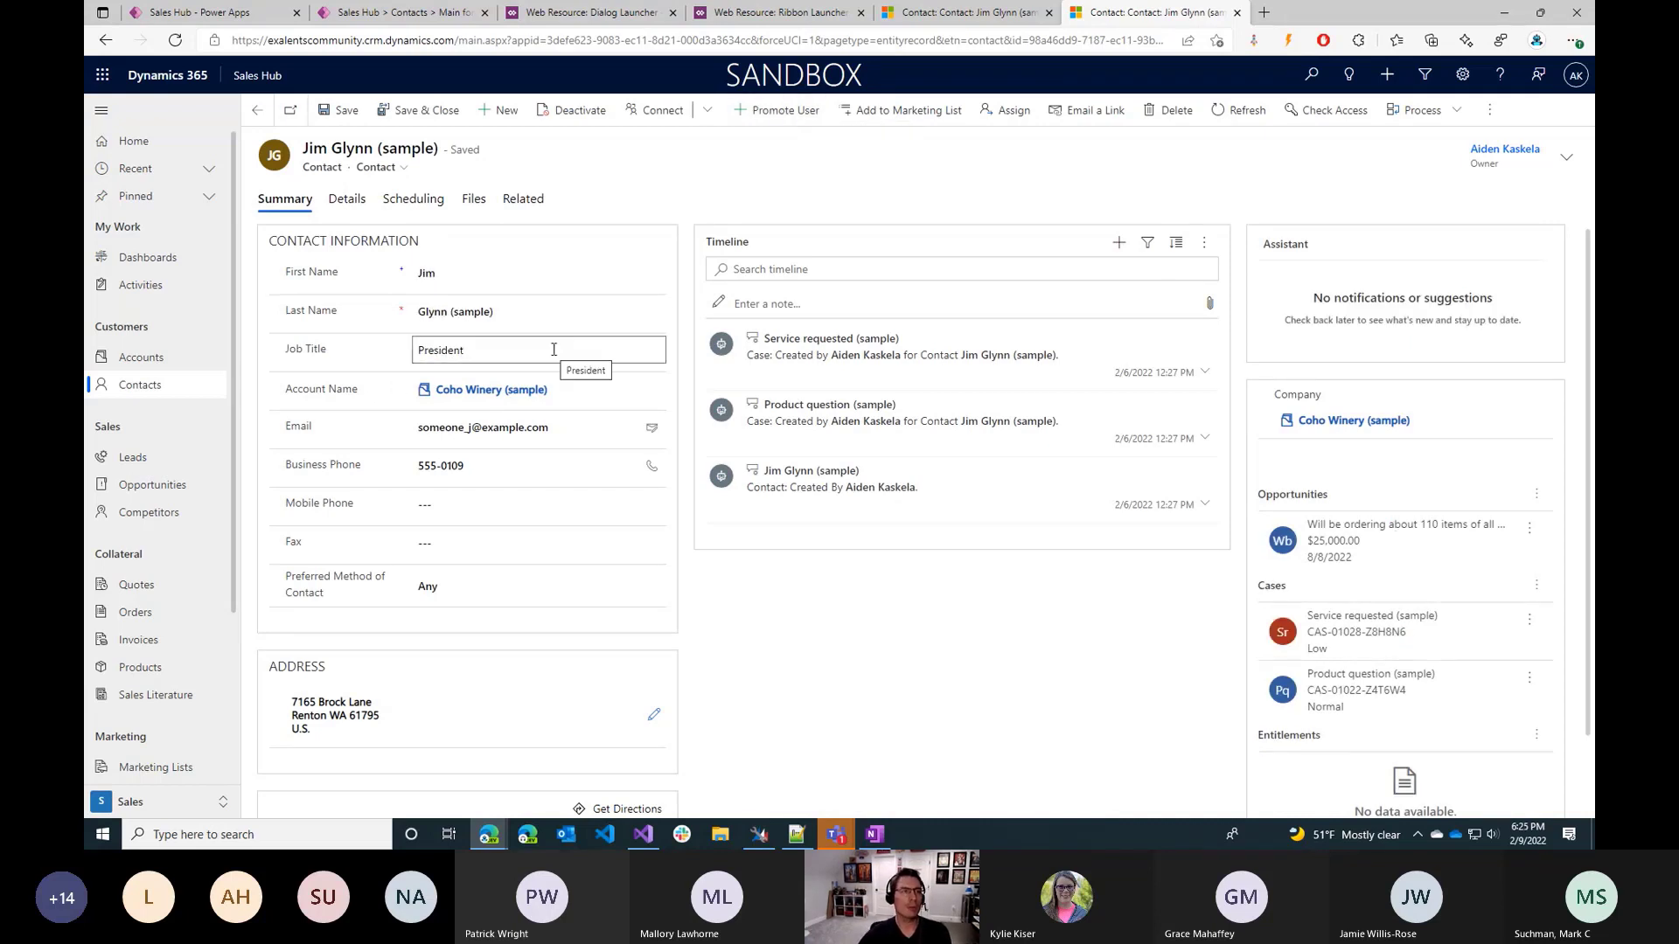
Begin a Notify call below the Patch in the Promote User command's OnSelect formula, with the text "The contact has been promoted!".
click(317, 10)
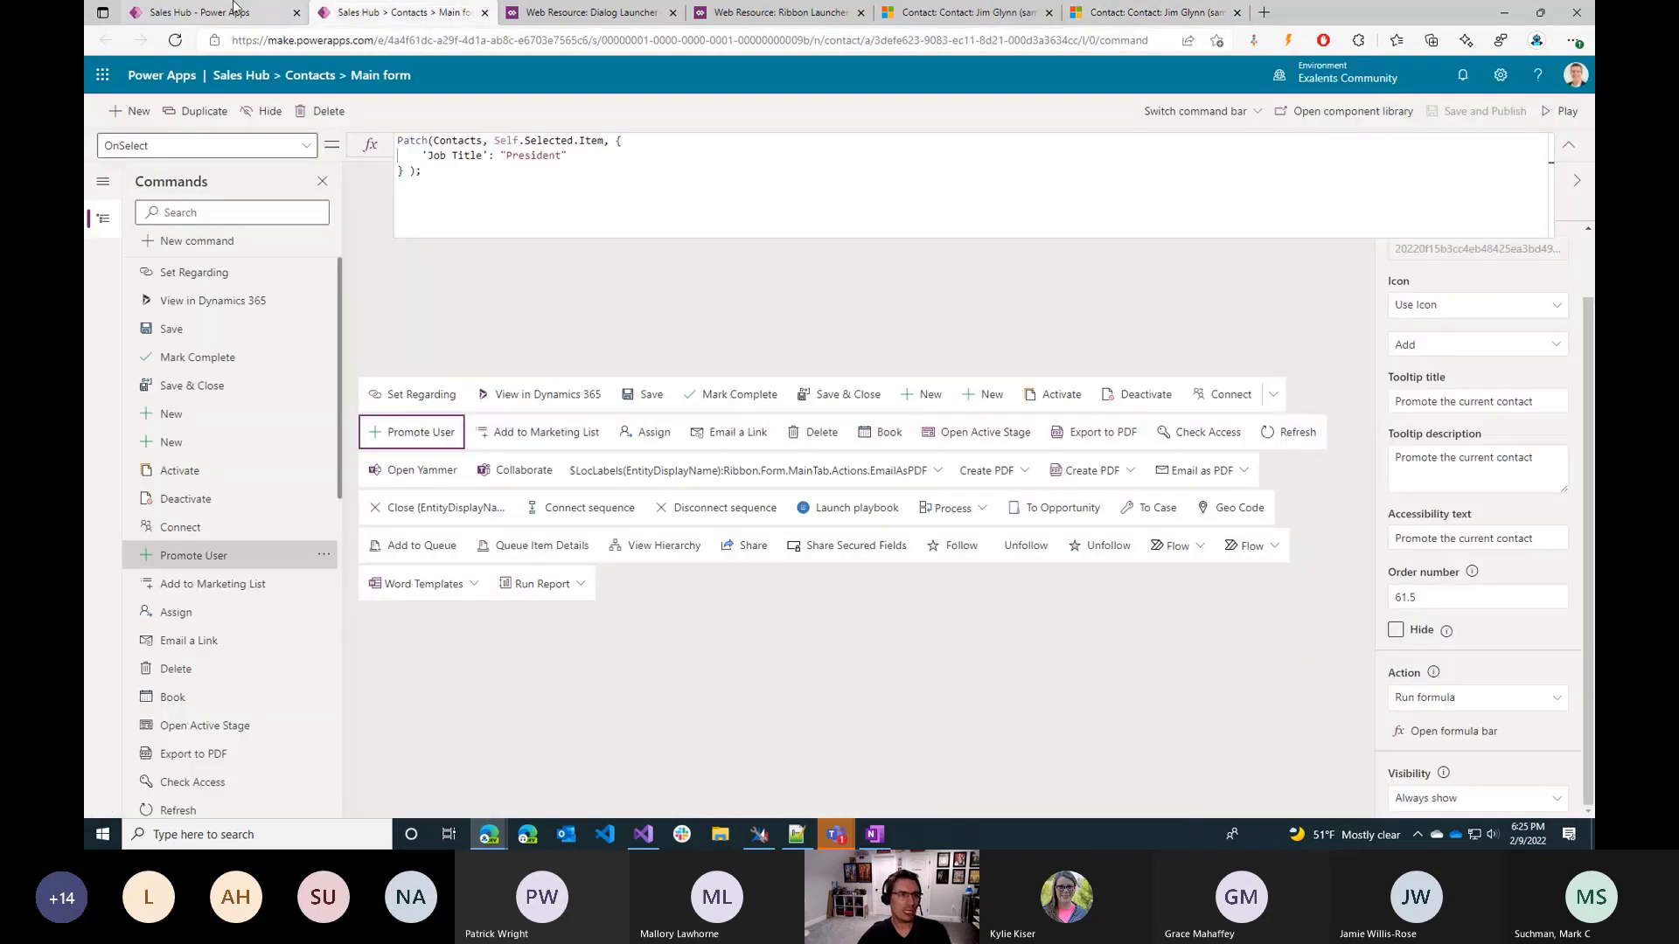
click(544, 181)
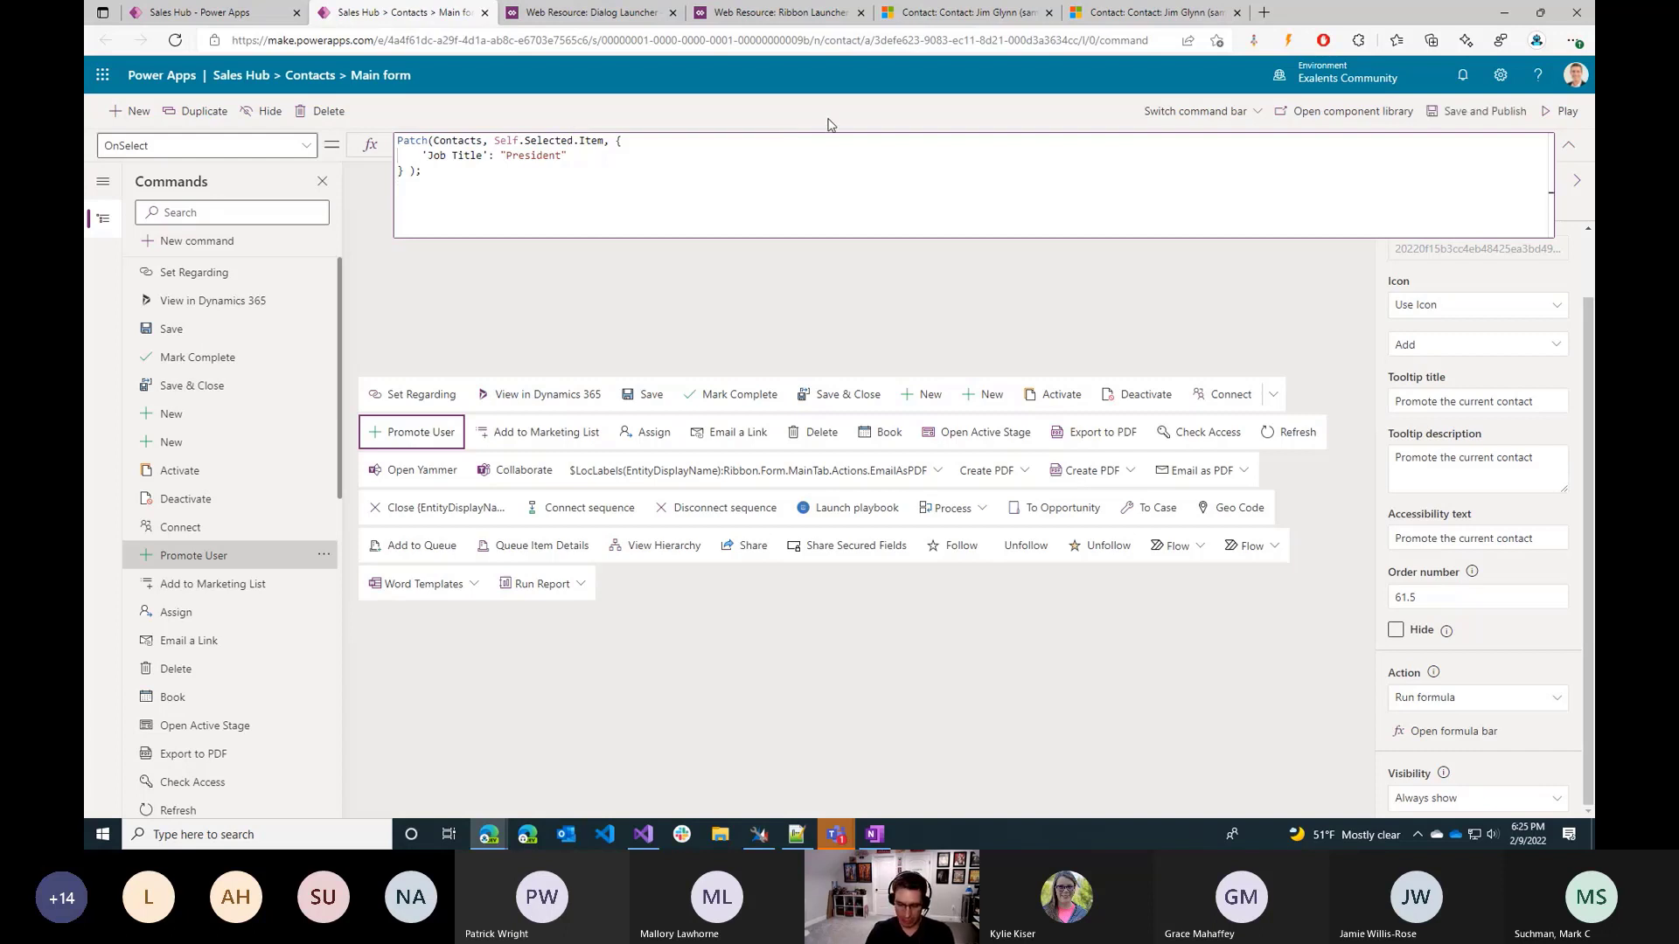
key(Return)
key(Return)
text(Notify)
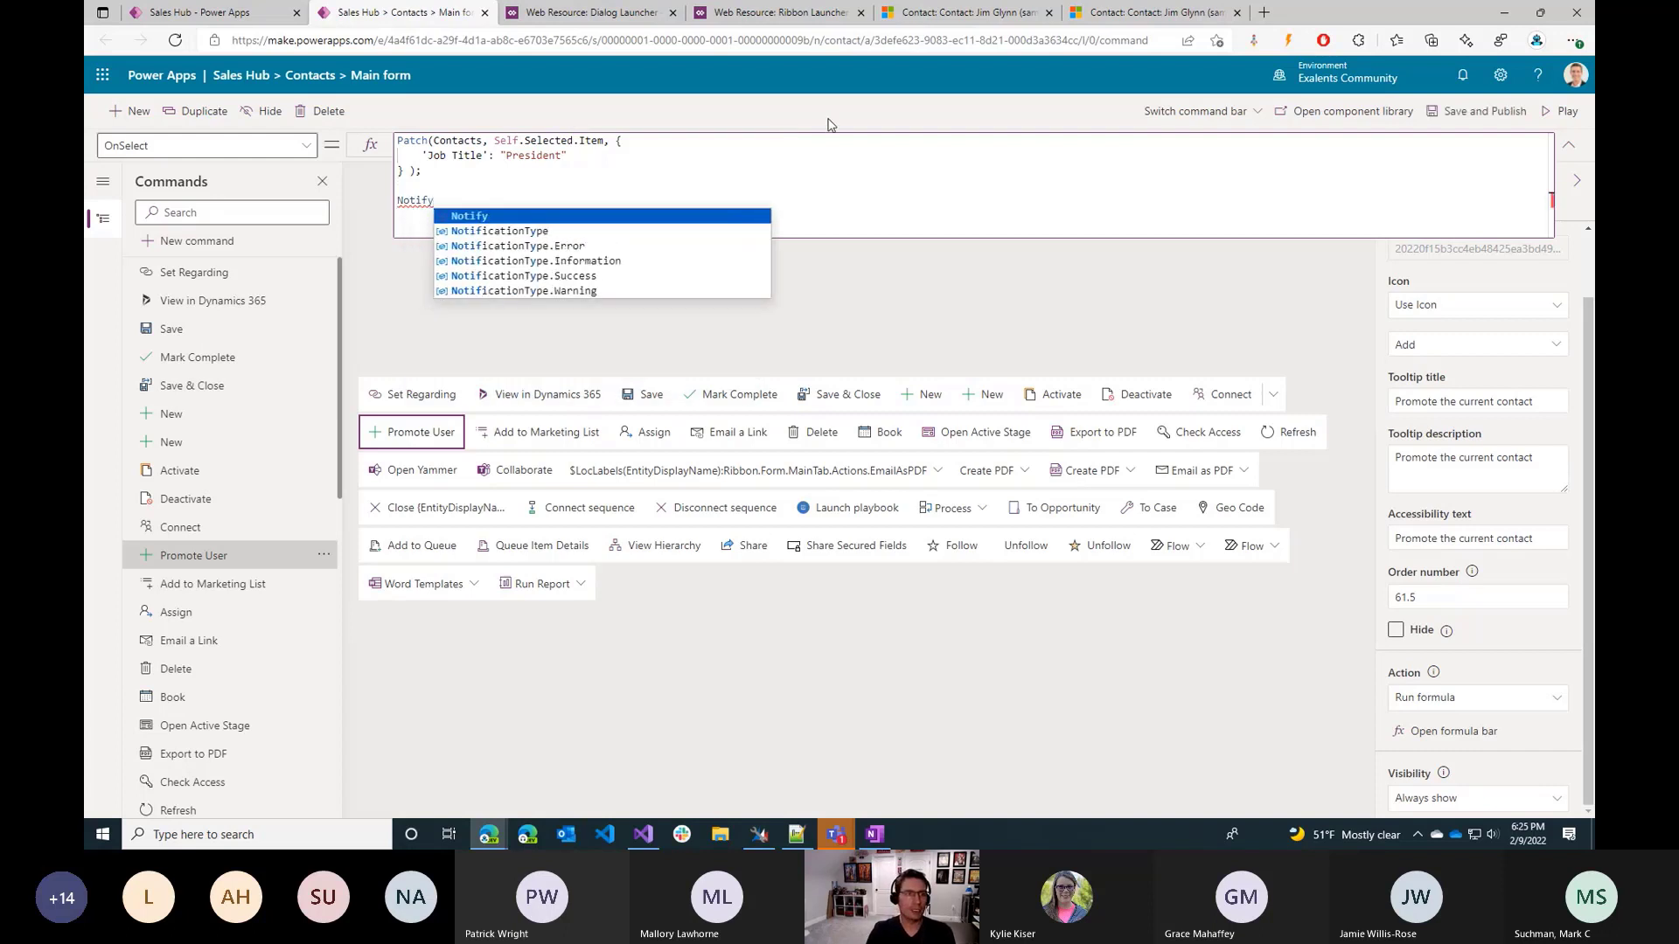
text(()
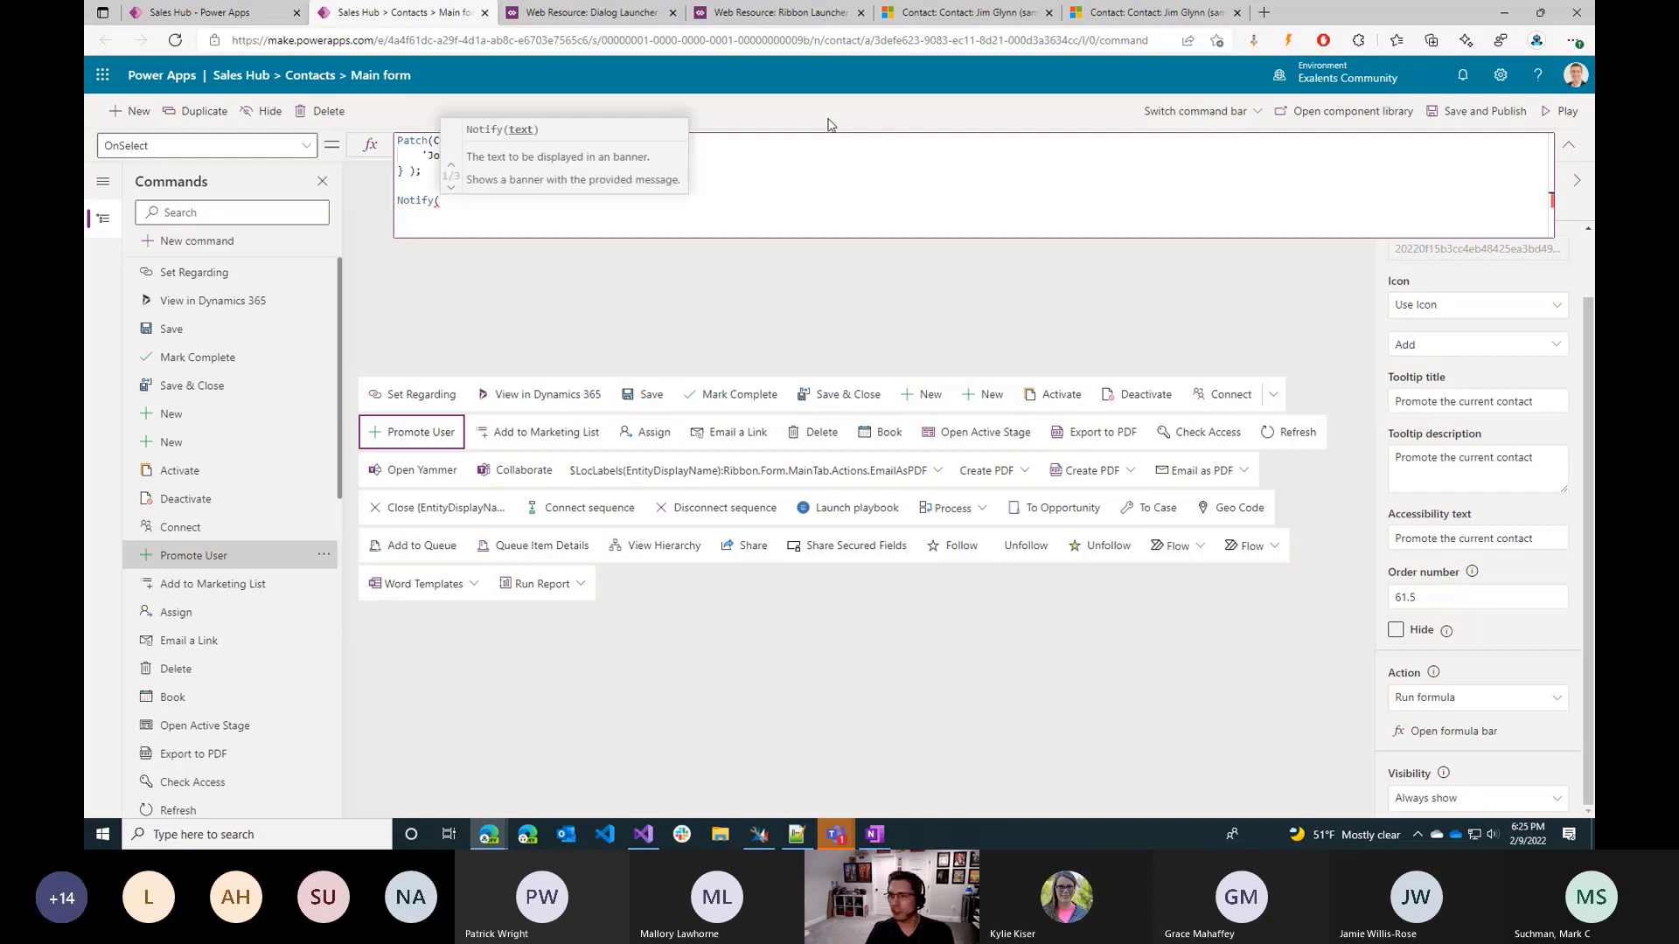
text("The )
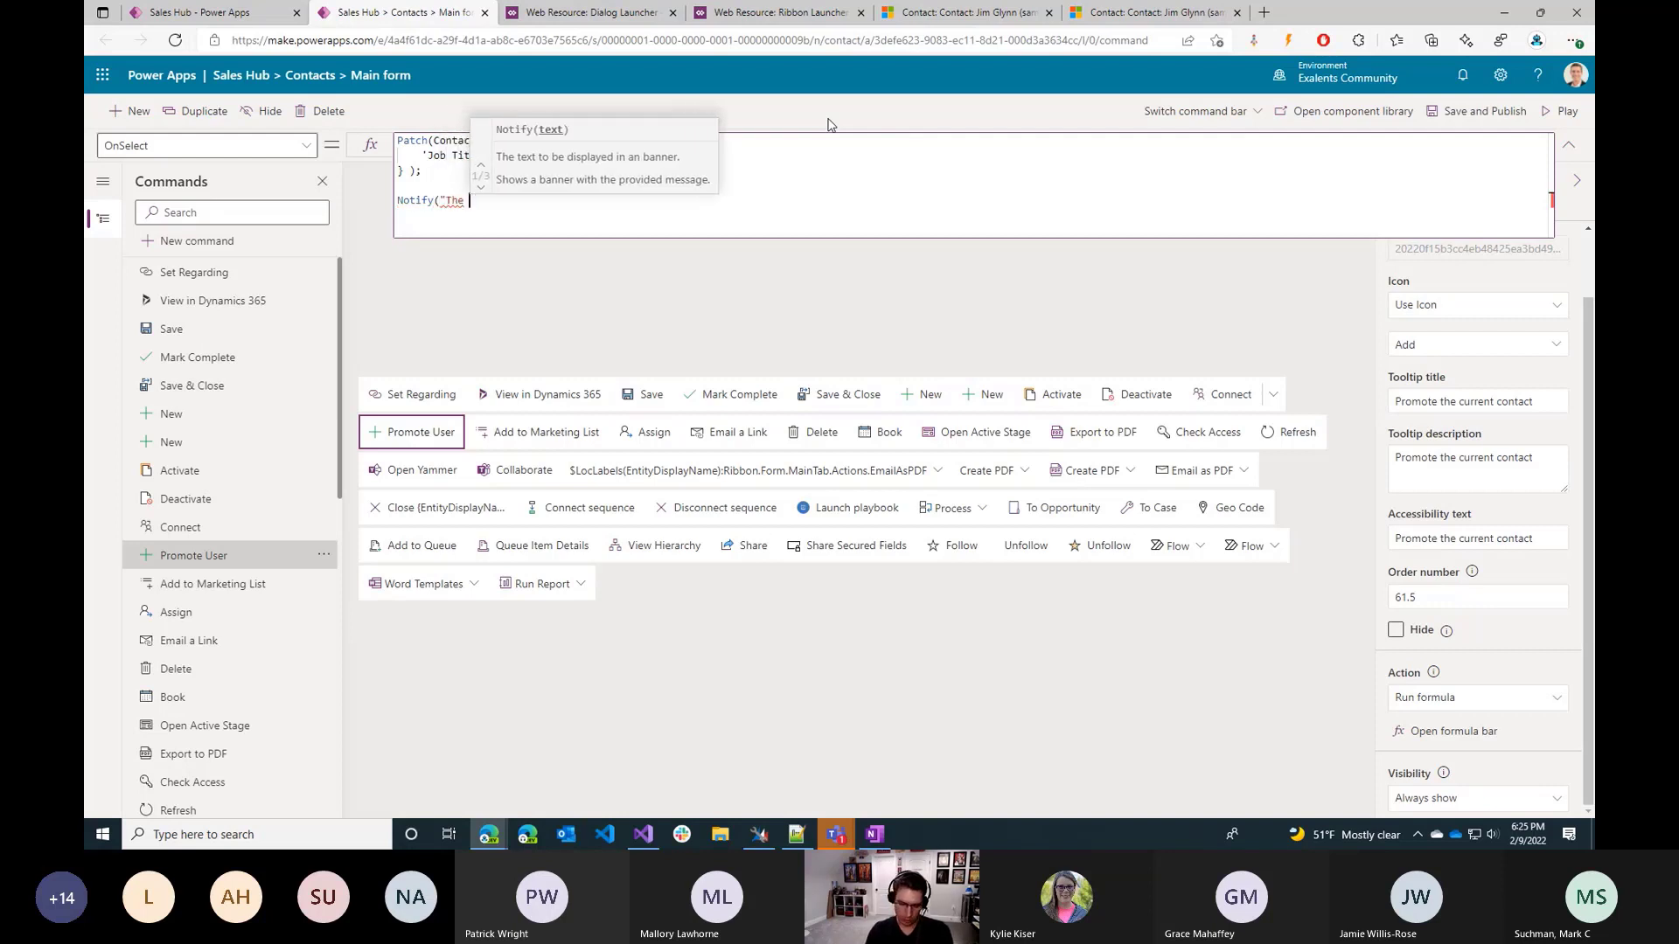
text(contact has )
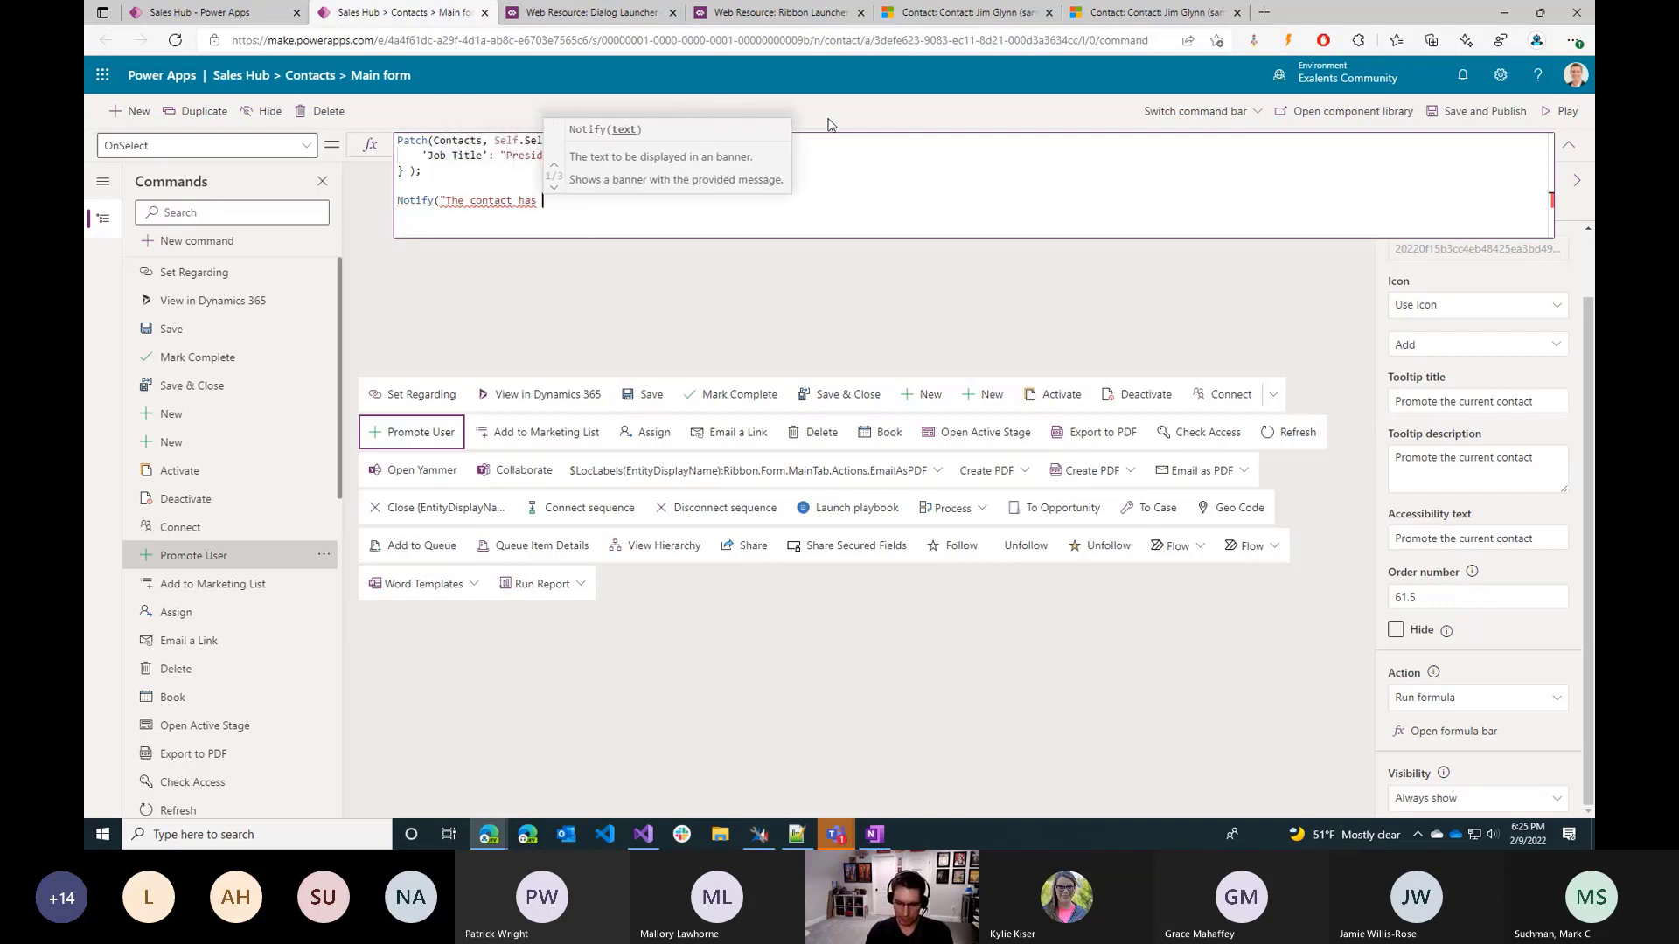
text(been promo)
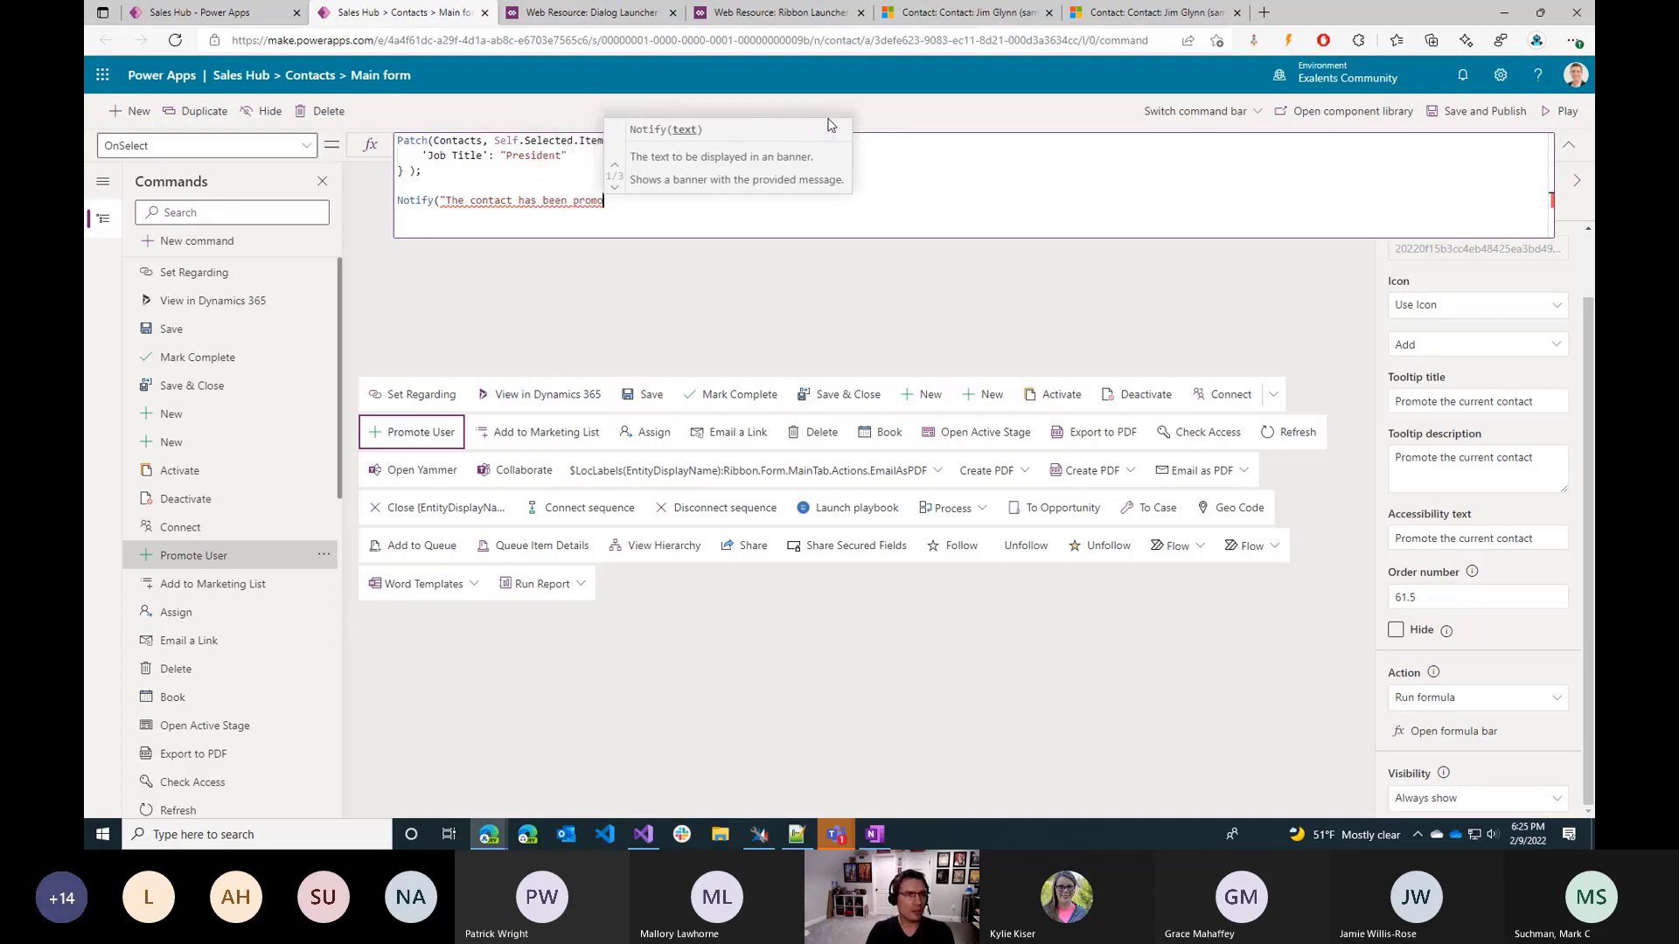
text(ted!")
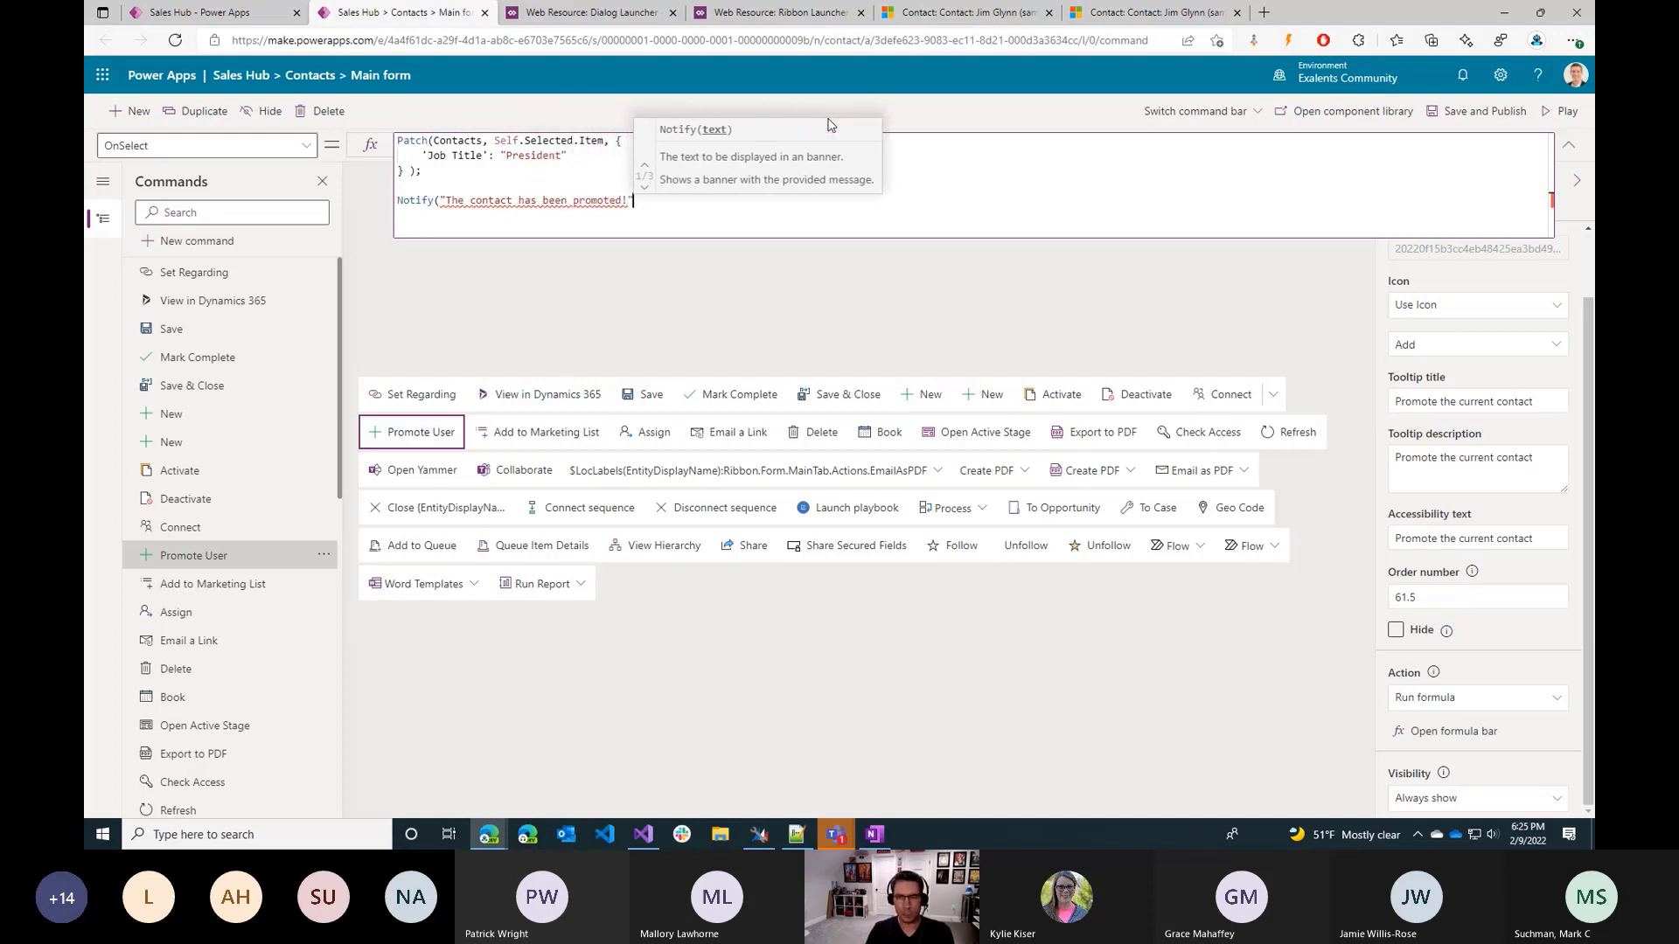
text(,)
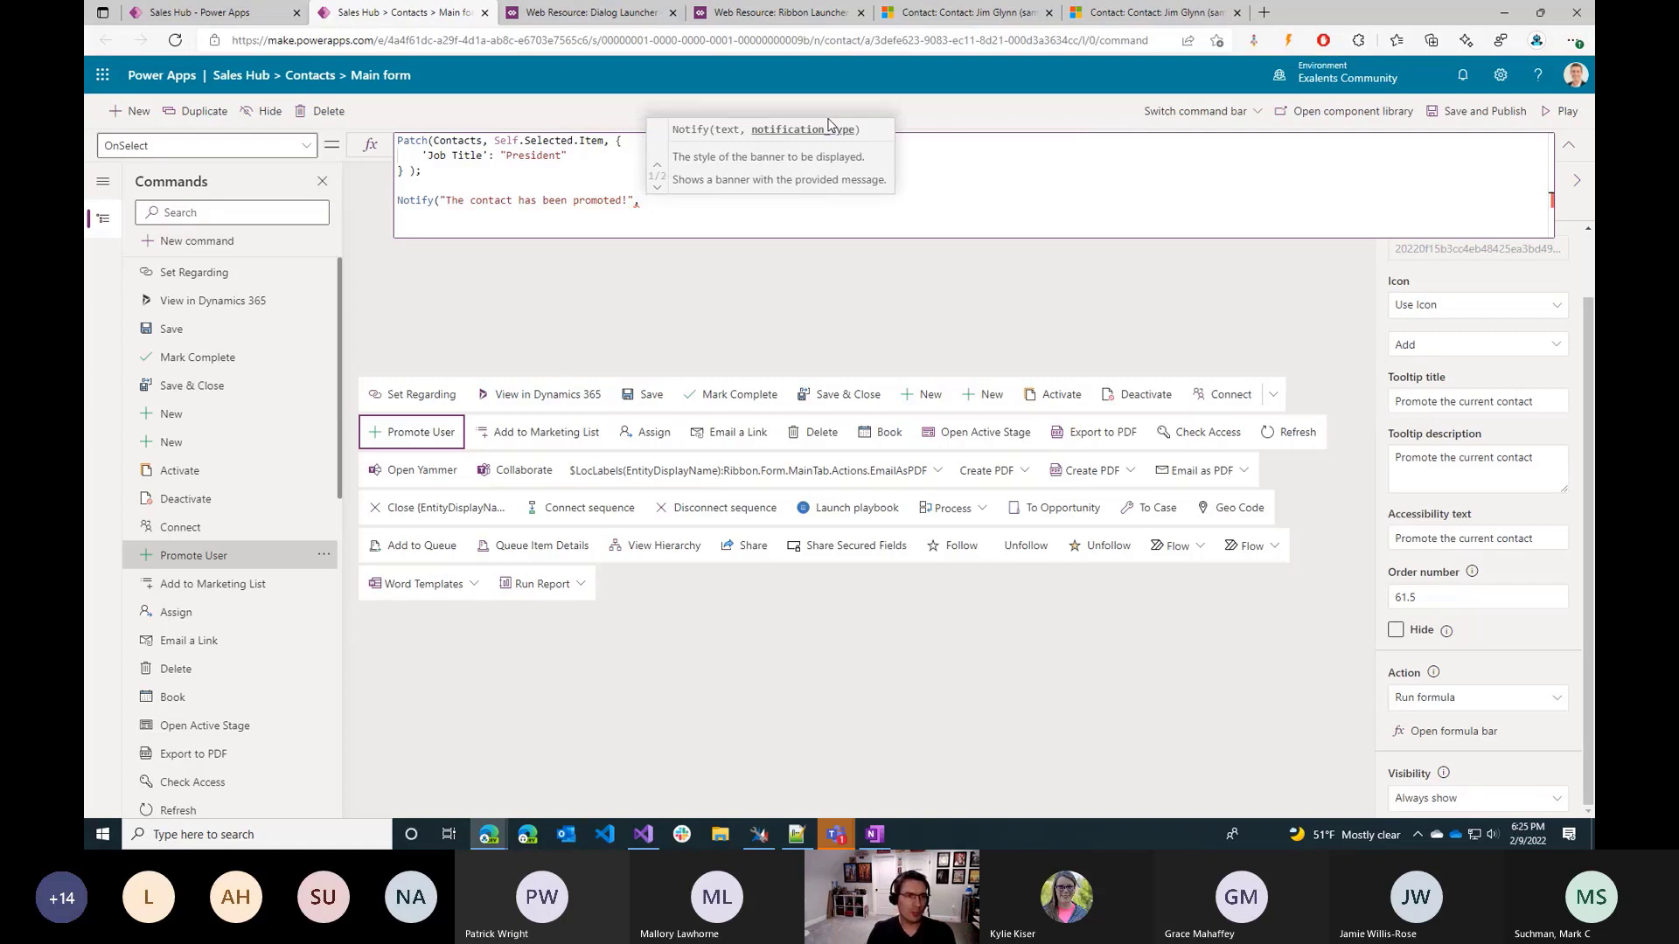
text( );)
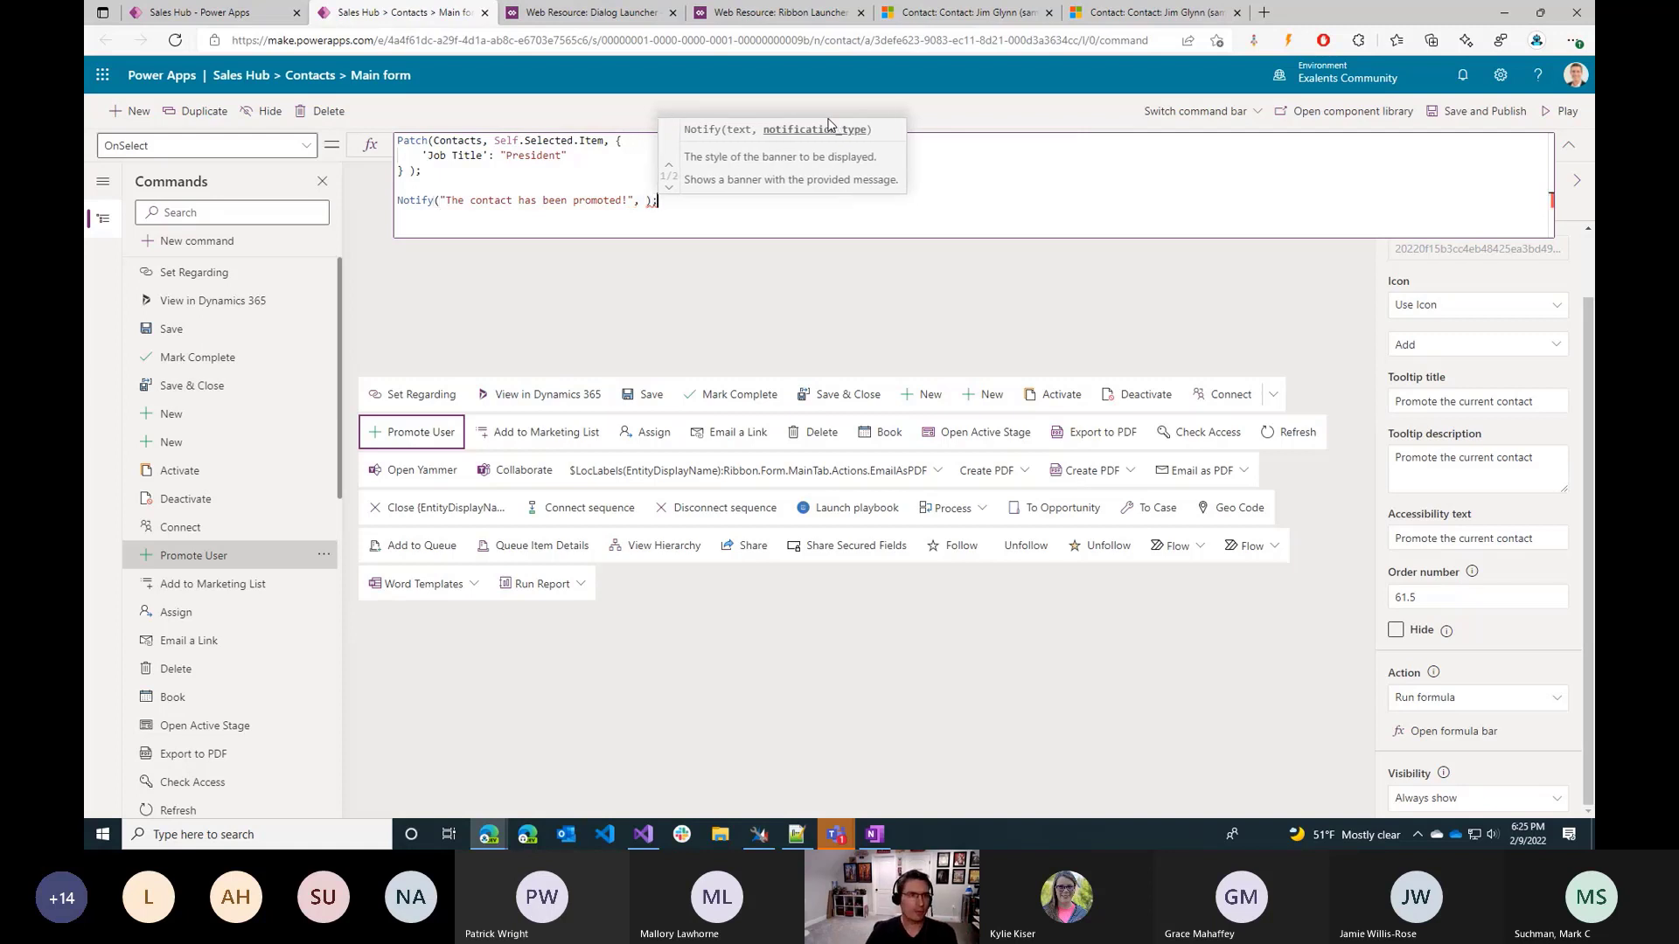
Complete the Notify statement with NotificationType.Success as its notification type, and save and publish the command.
key(Left)
key(Left)
key(Left)
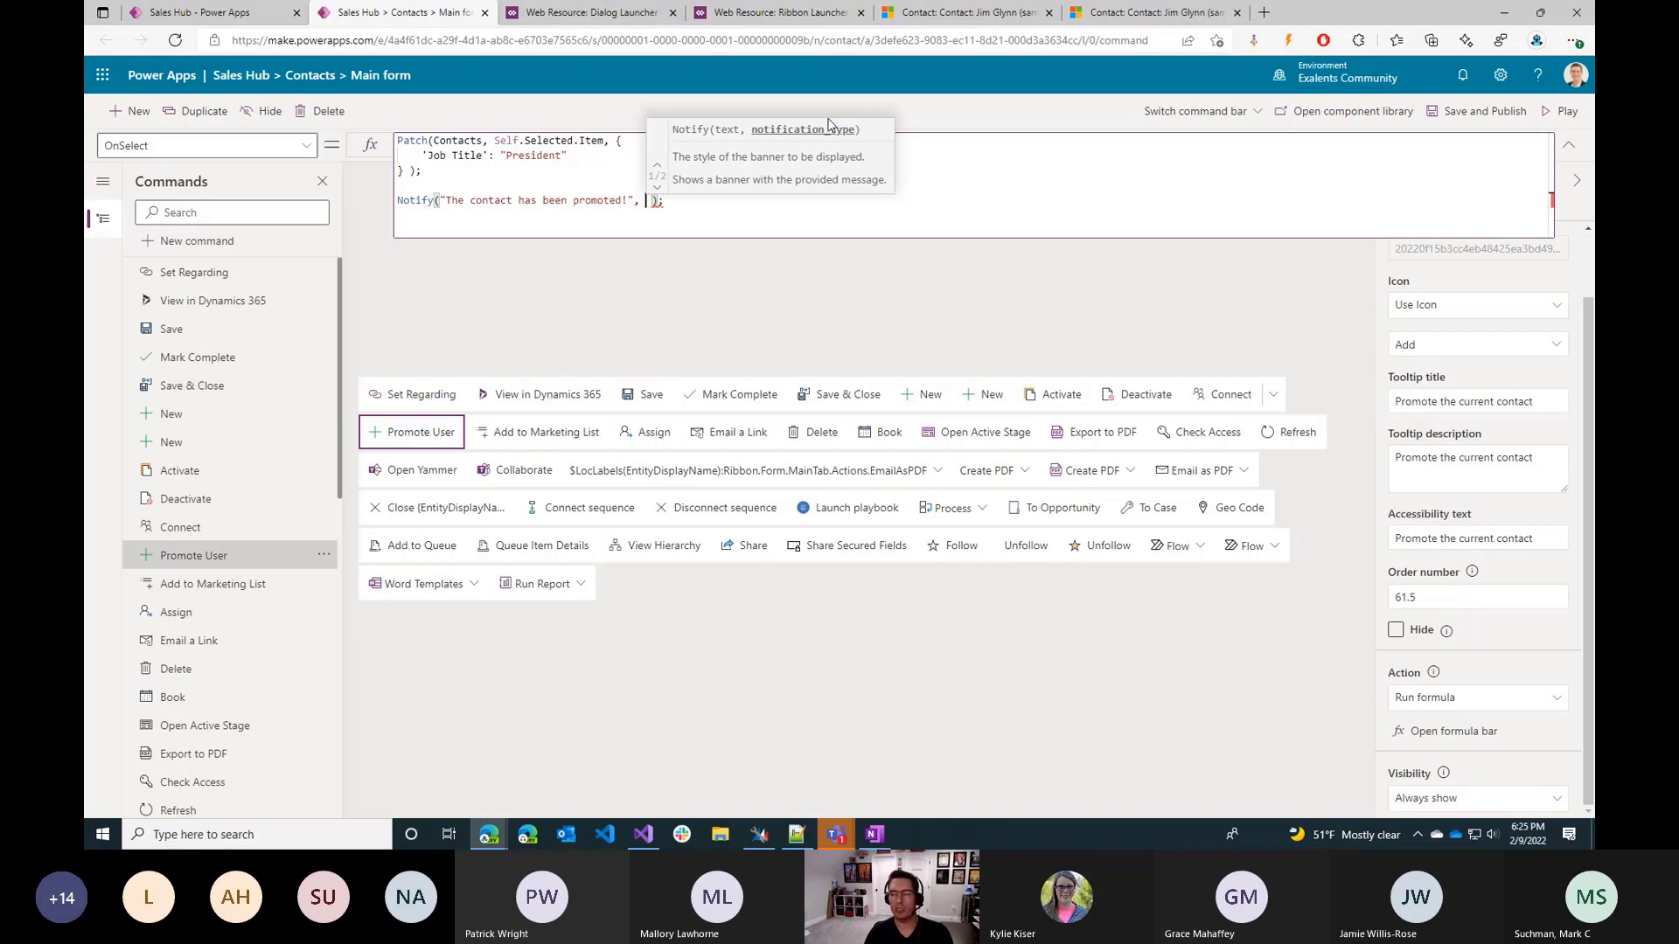
text(Noti )
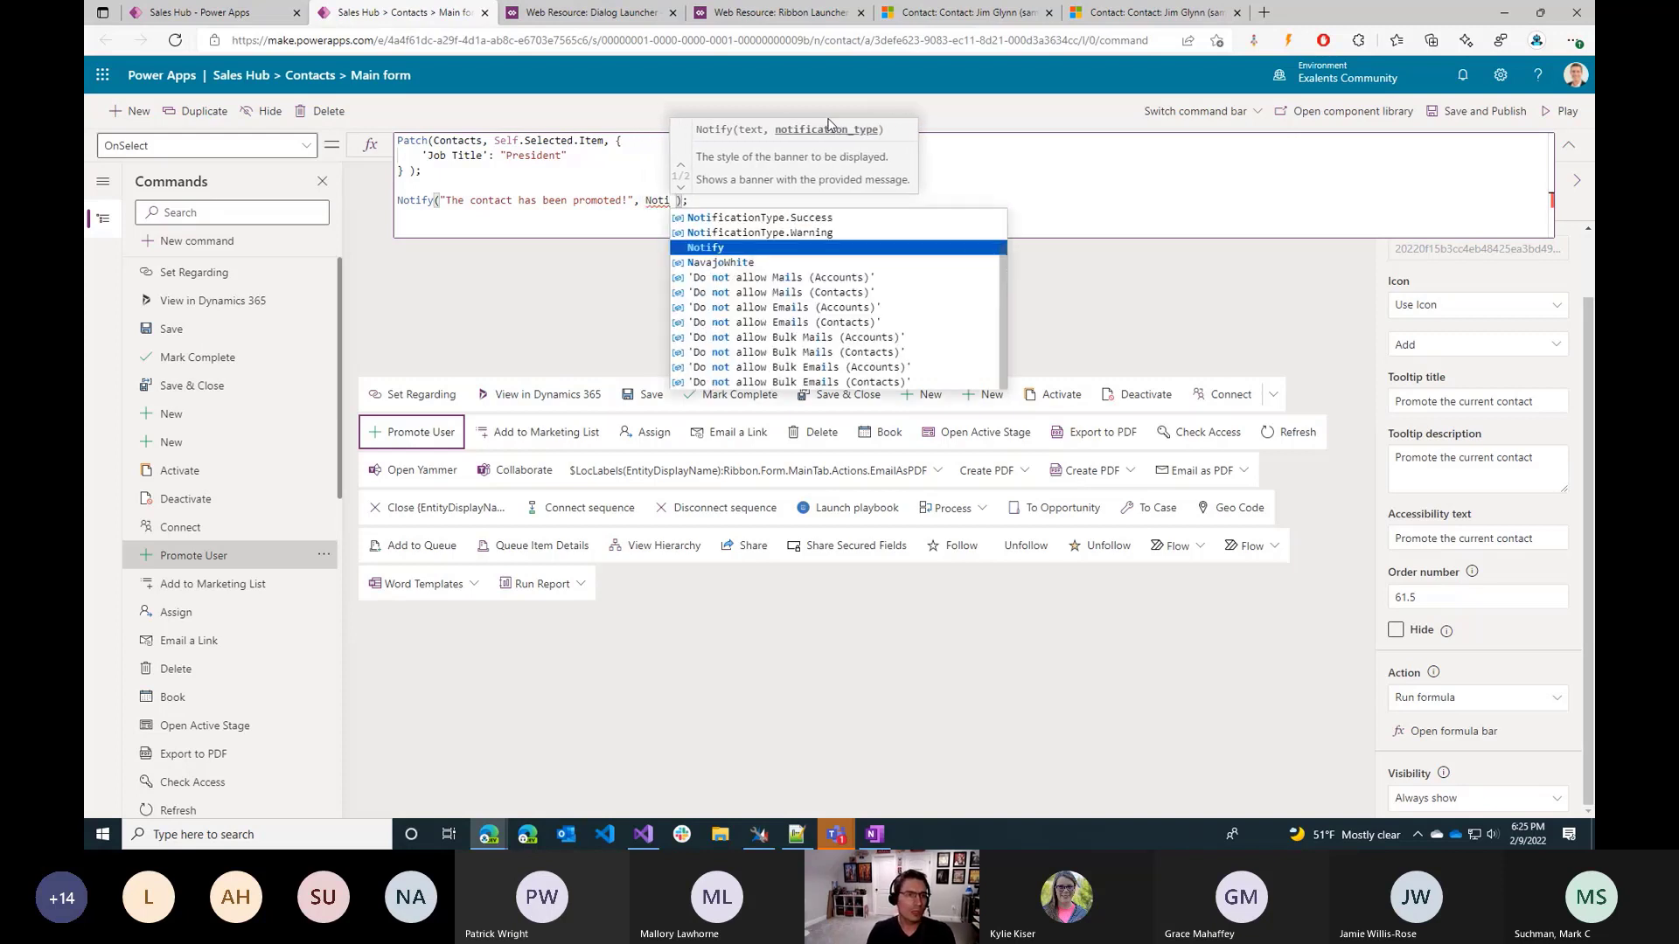
text(ficationType.)
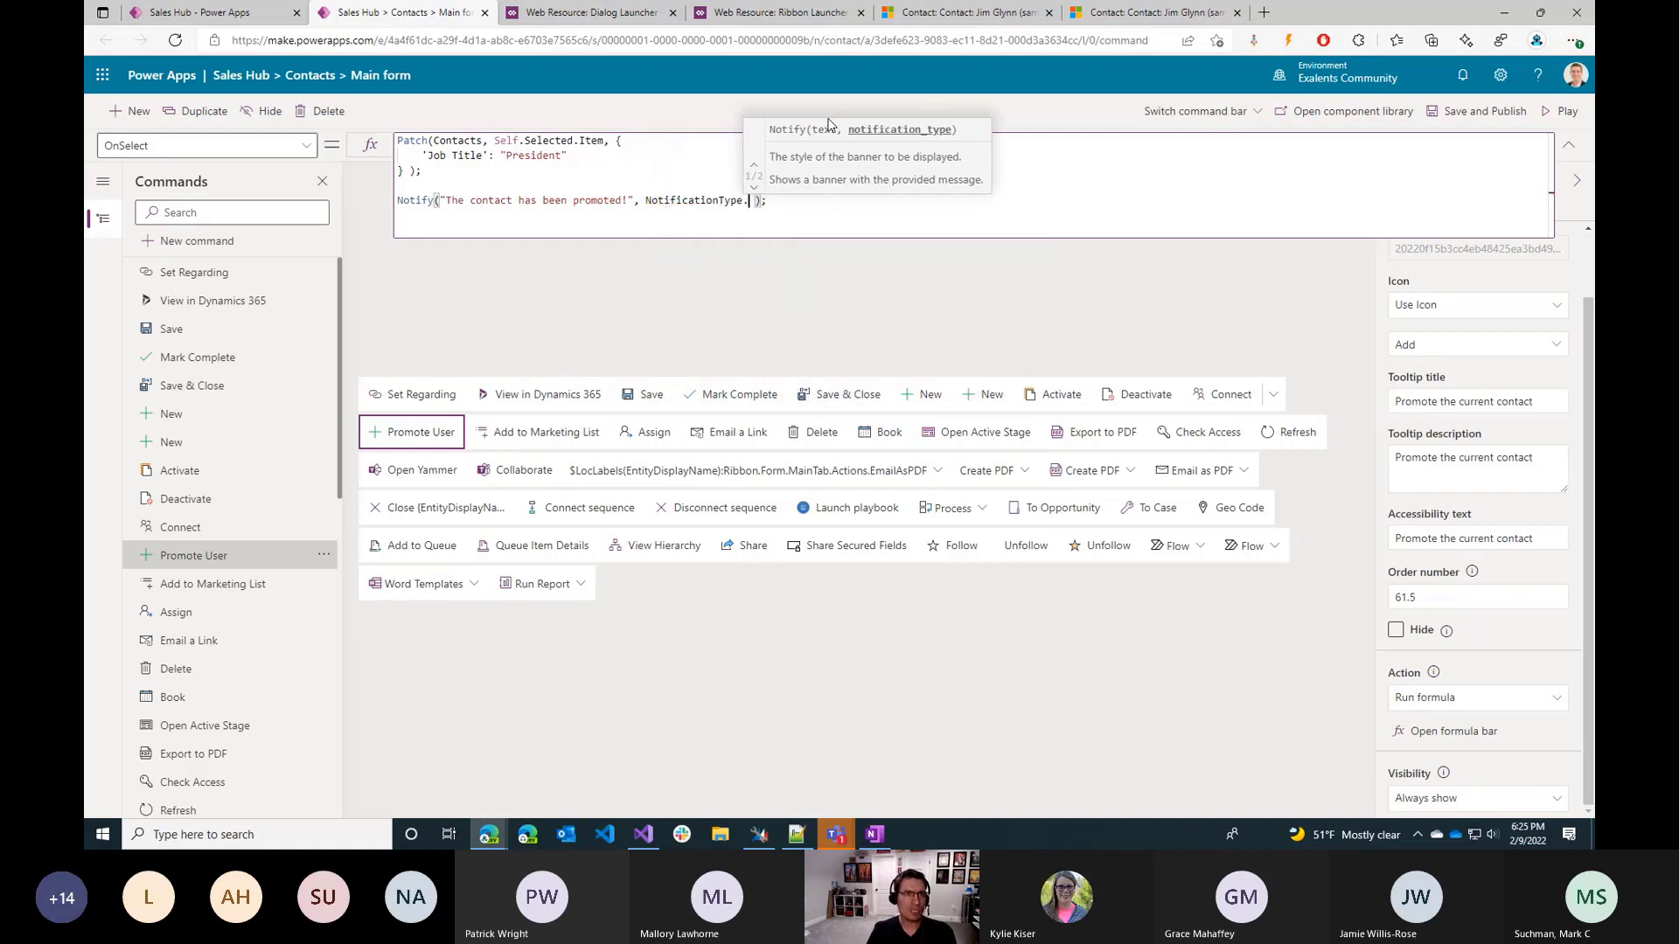
key(Down)
key(Down)
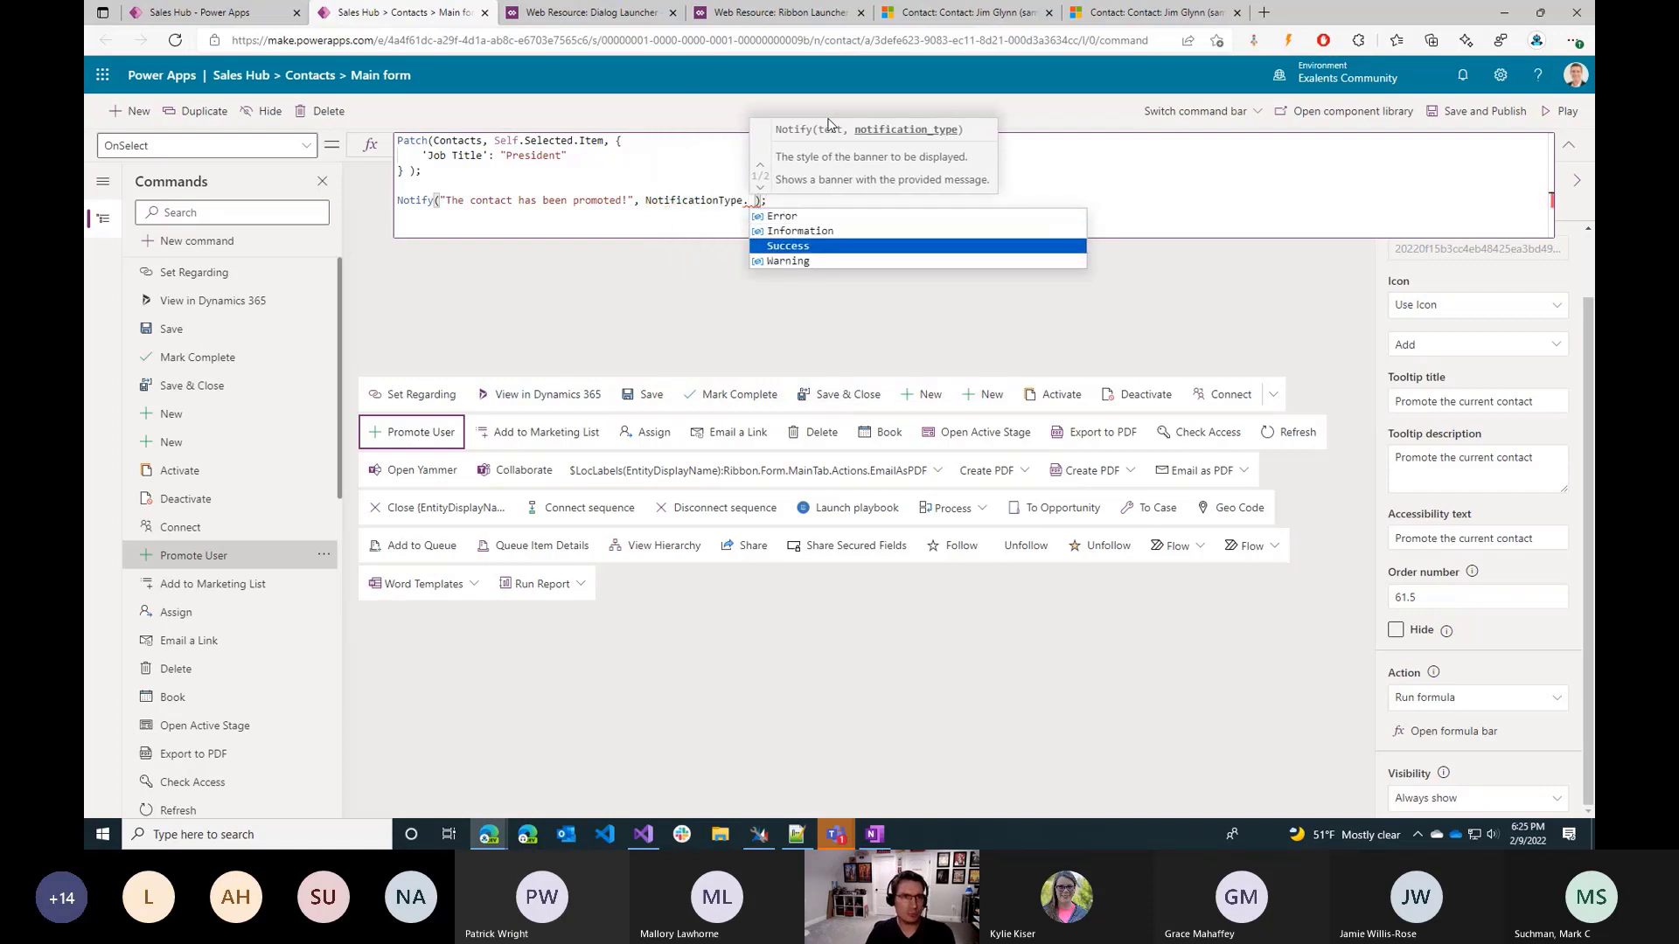
key(Tab)
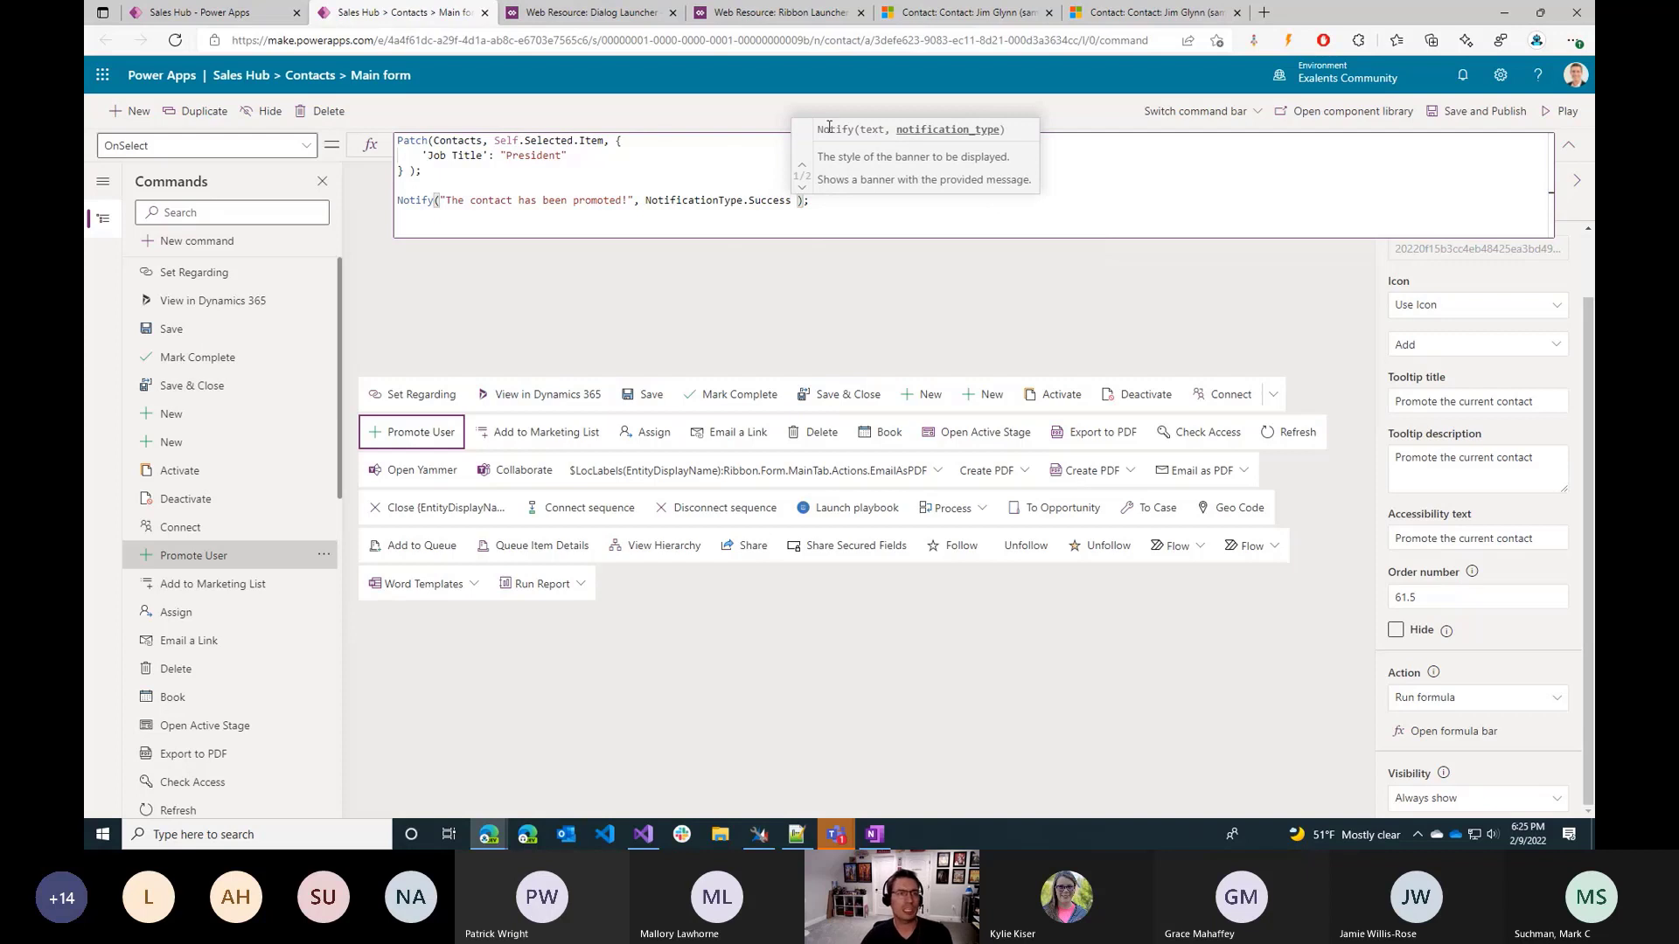
click(1486, 113)
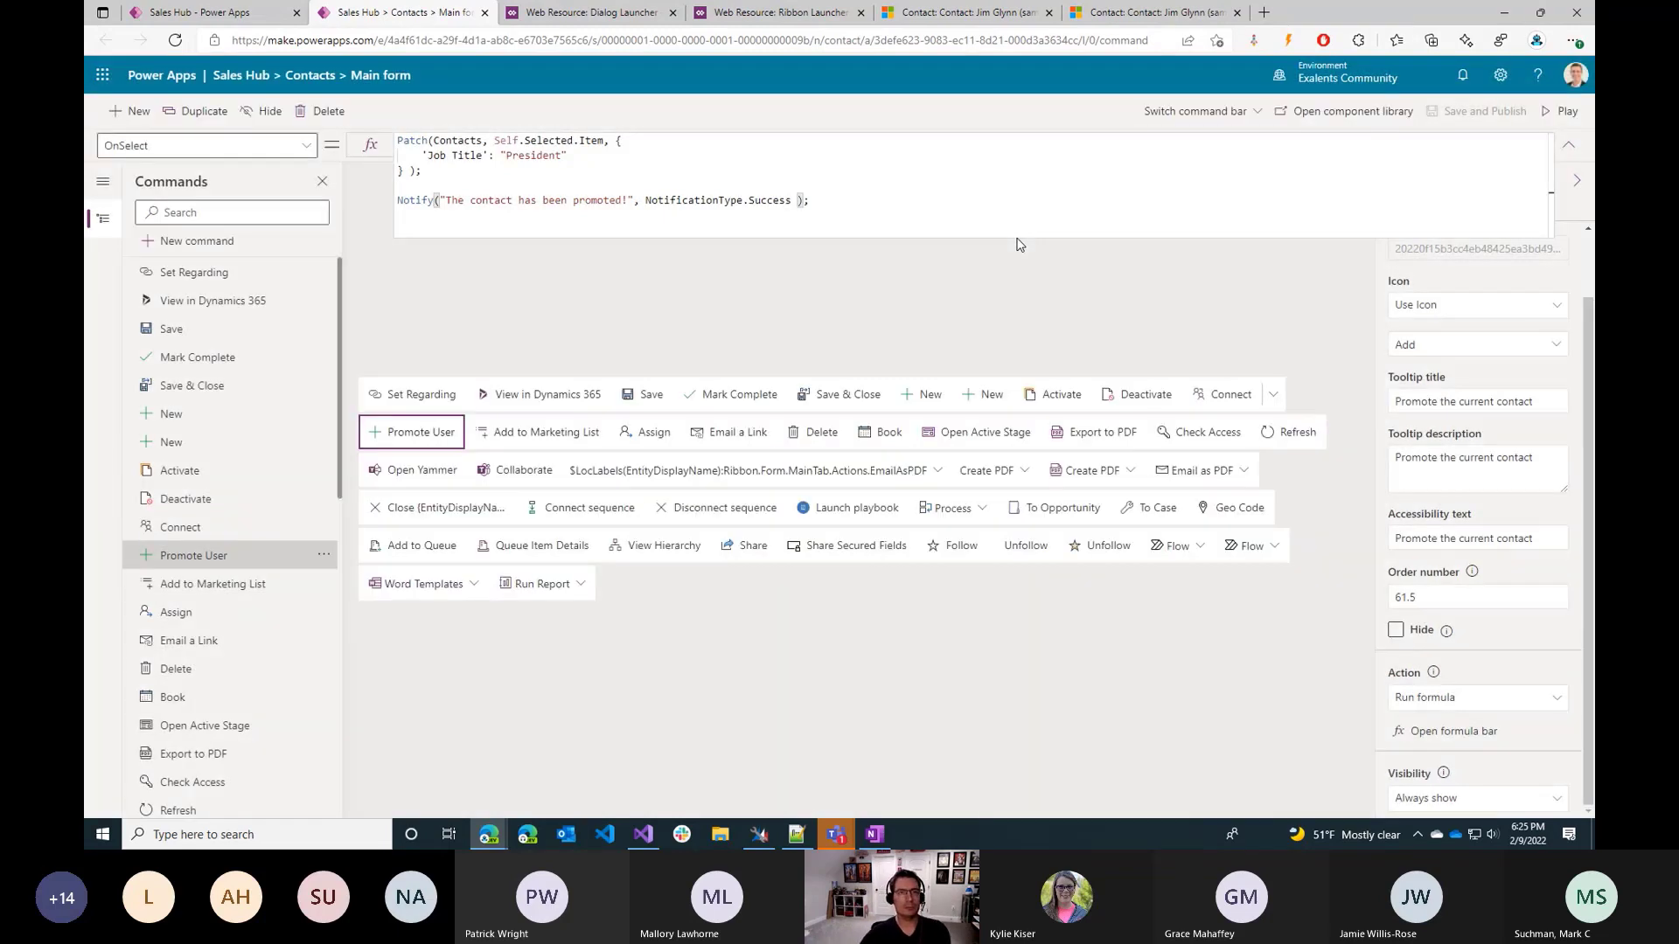
Reload the contact in the duplicated Dynamics 365 tab, save its Job Title as "qwe", and run Promote User on it.
click(1138, 20)
key(F5)
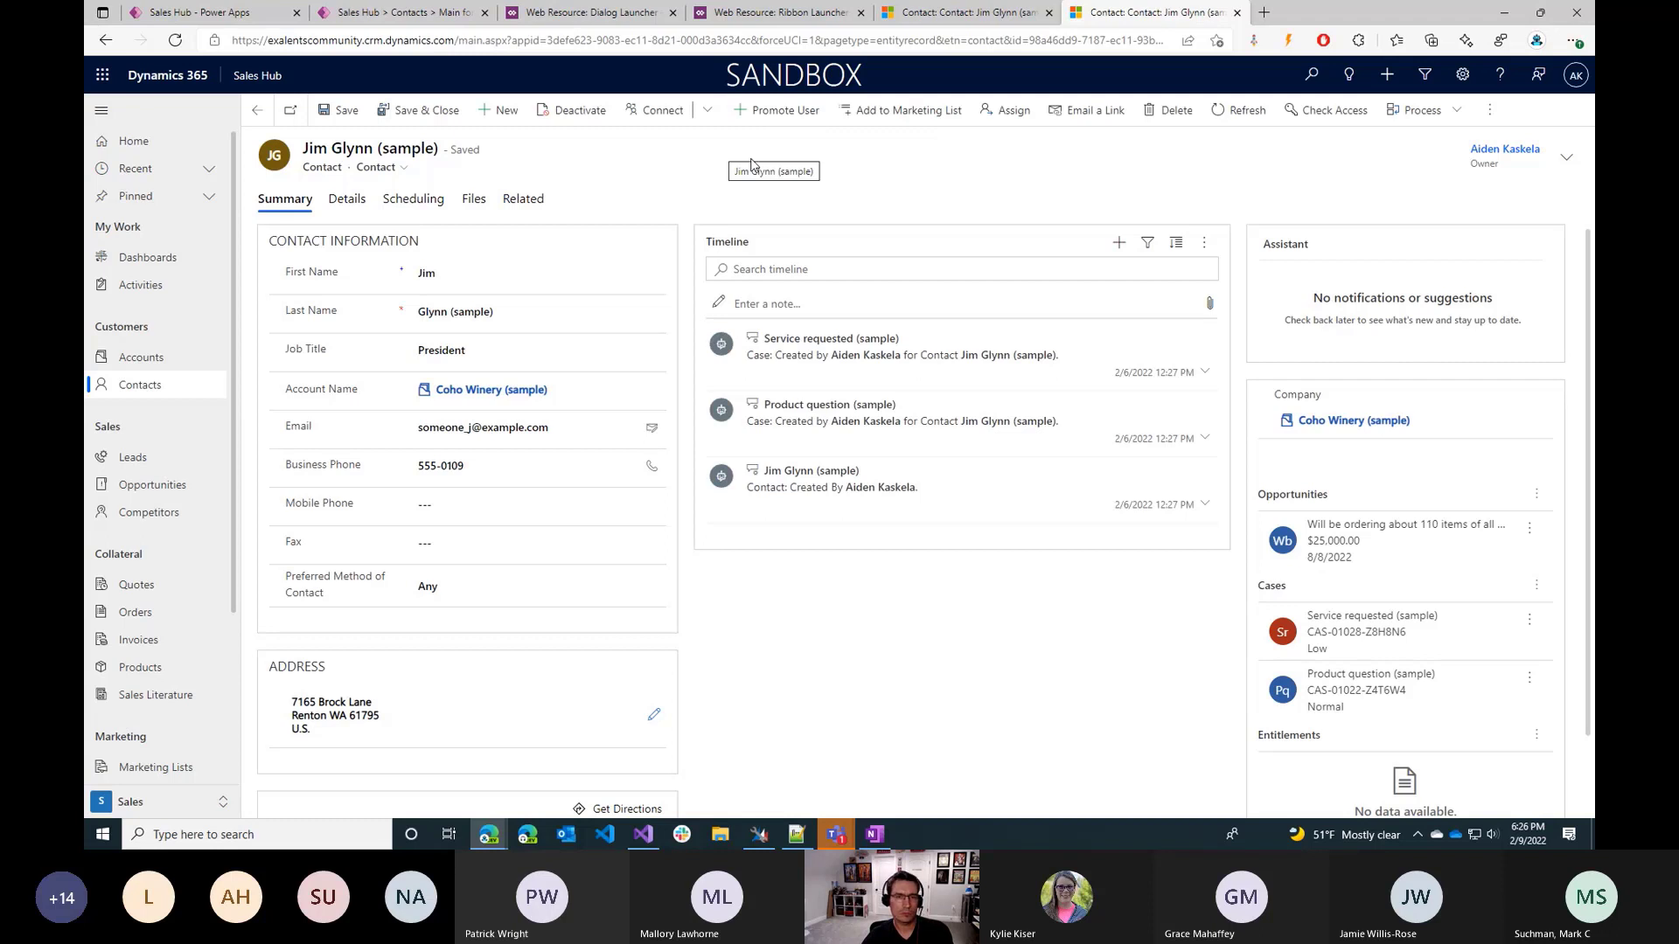
click(617, 348)
text(qwe)
click(715, 219)
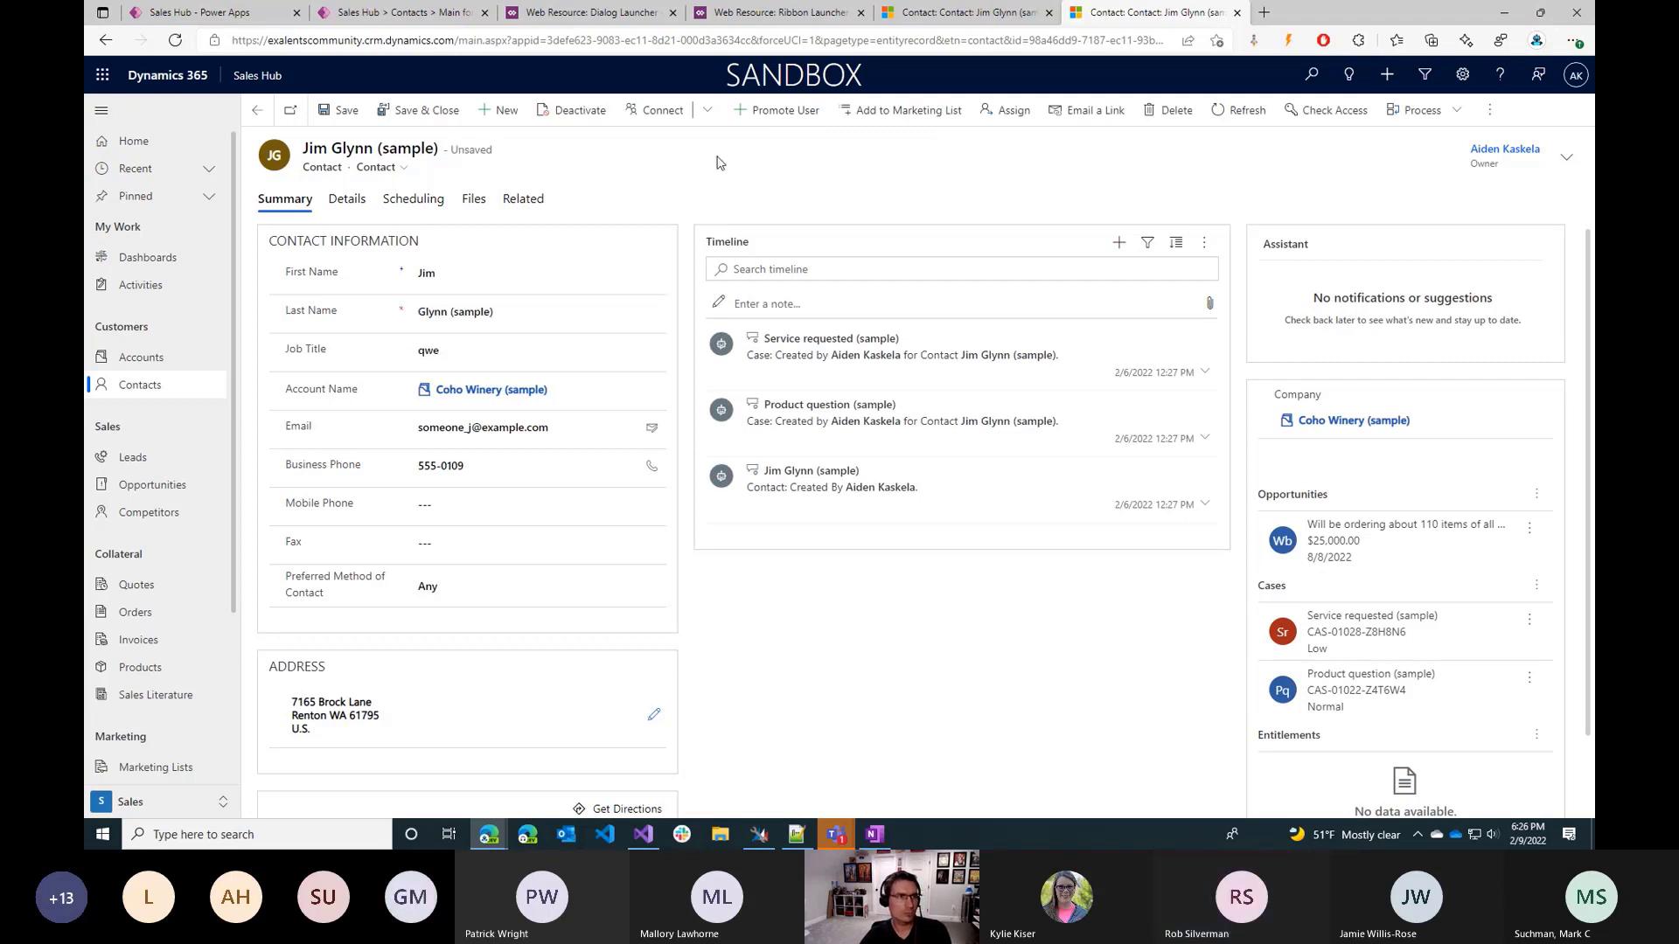
click(341, 112)
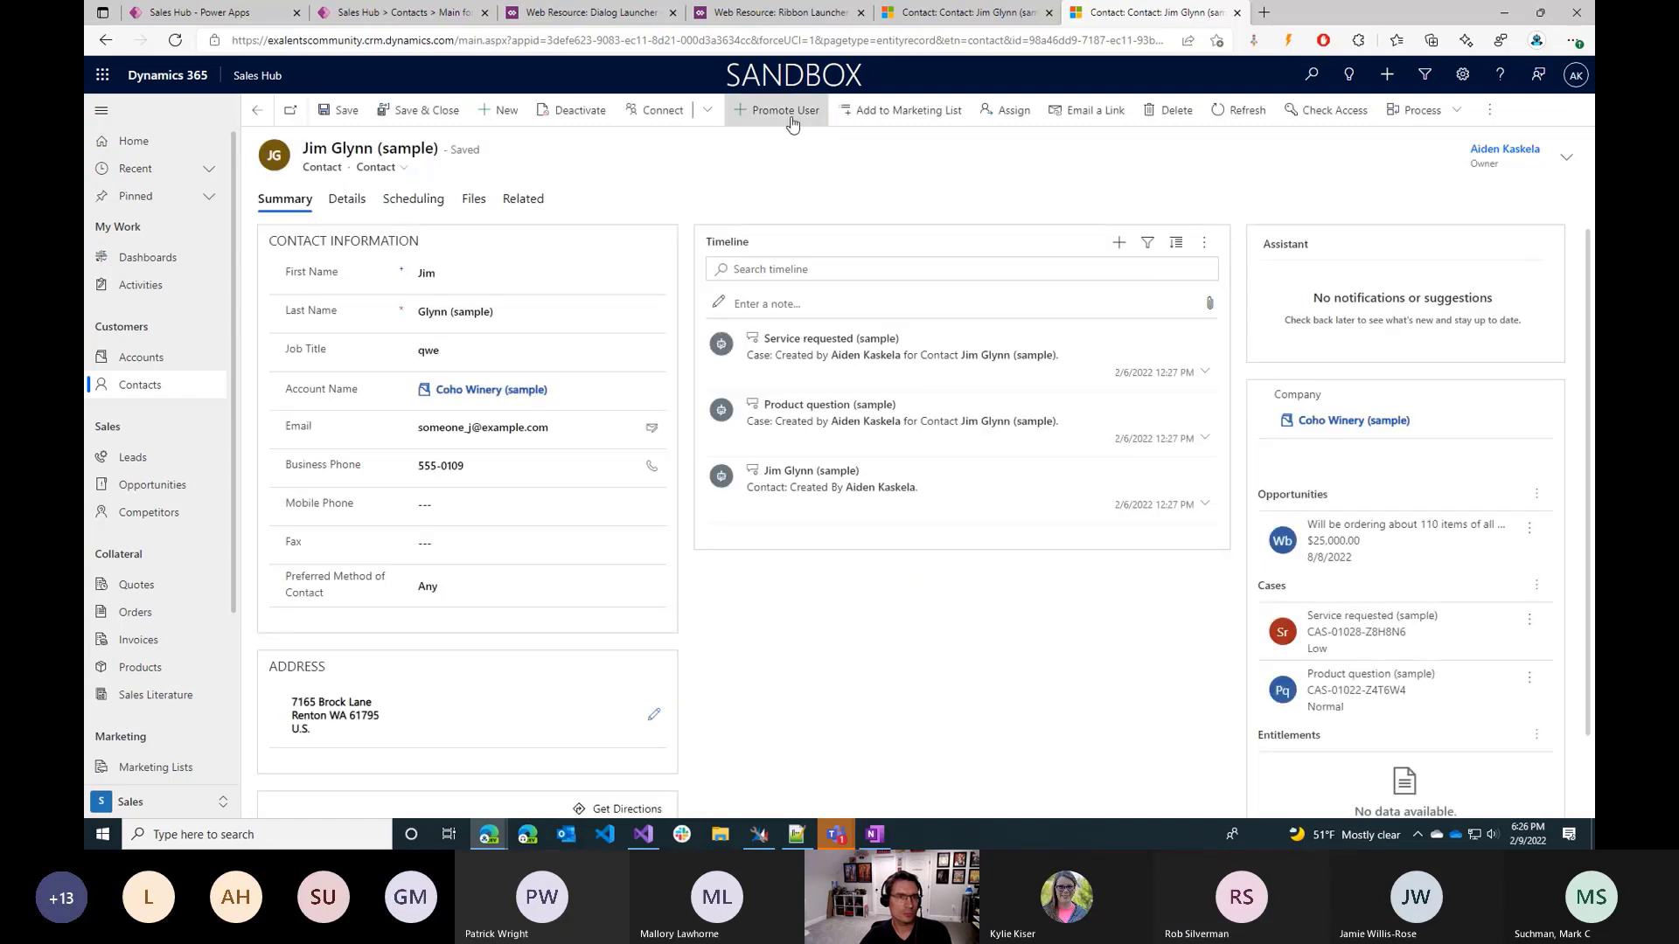
click(786, 112)
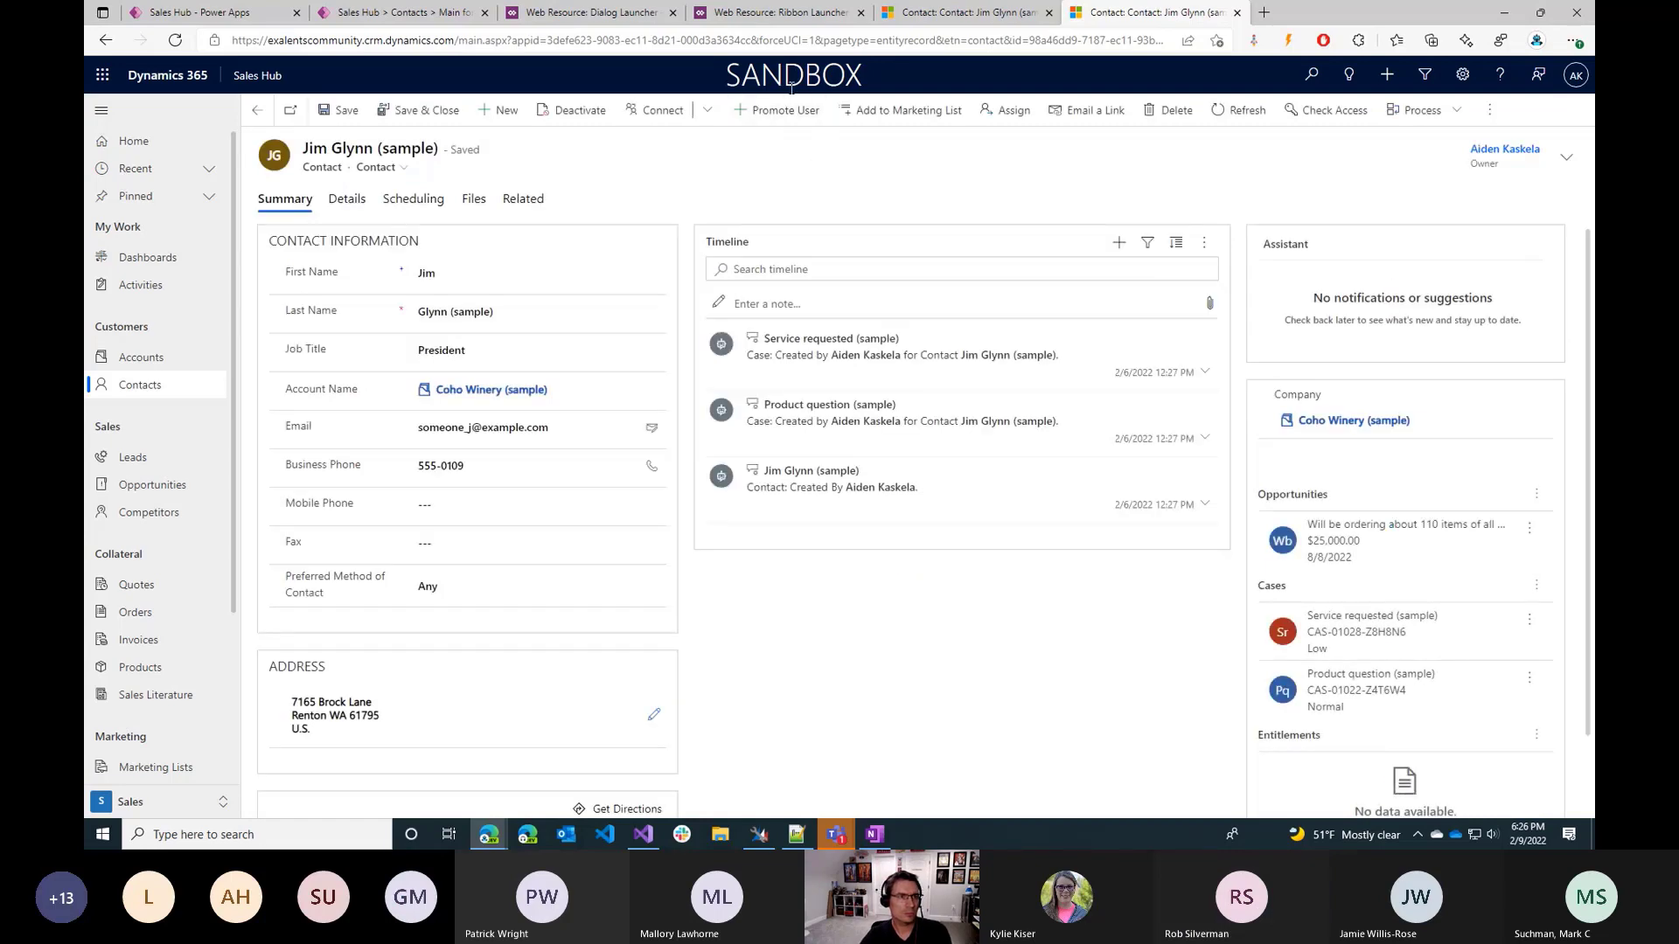
Open the My Active Accounts list in the original contact tab and select the Adventure Works row.
drag(1311, 12, 1182, 88)
click(1085, 80)
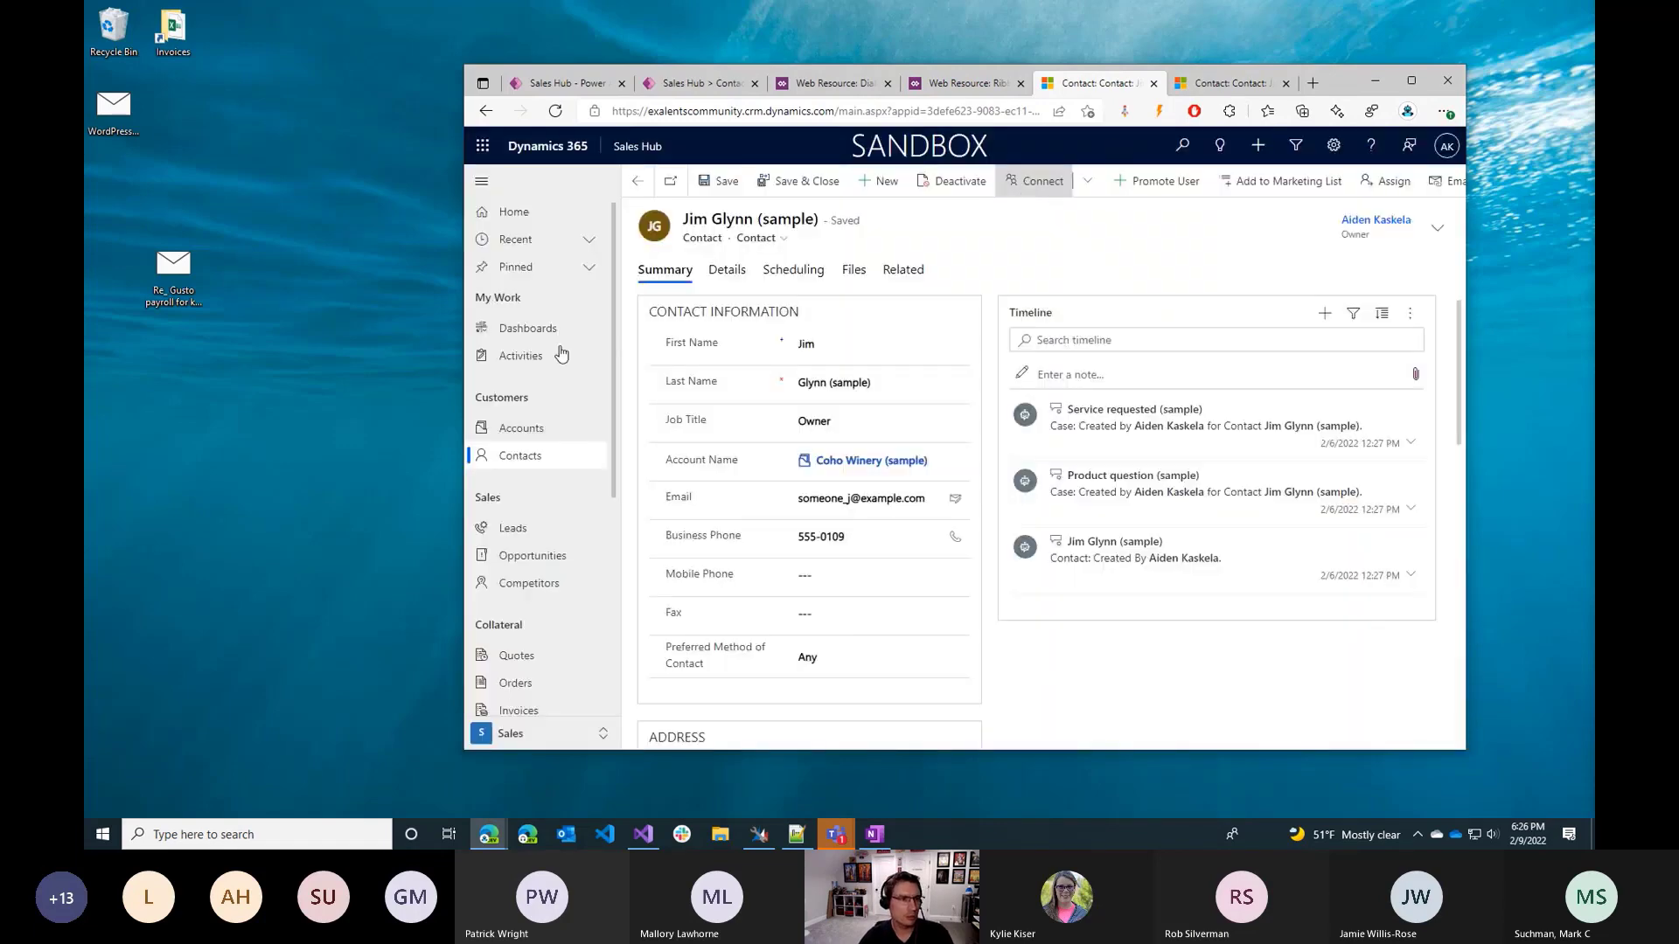
click(559, 432)
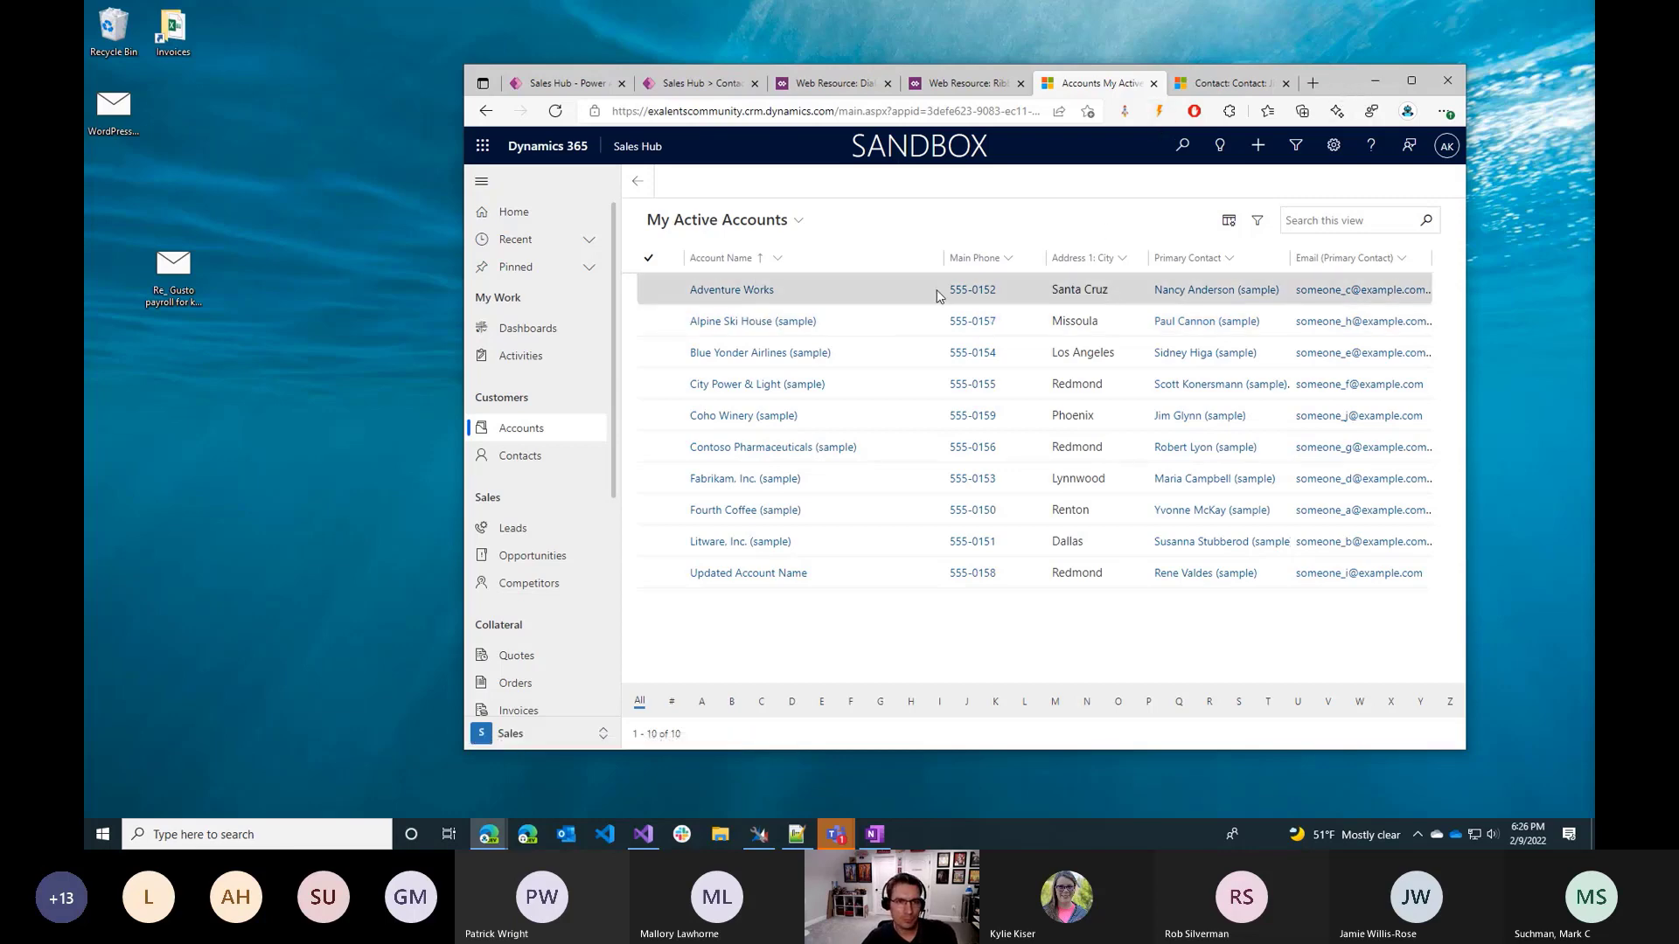
click(855, 292)
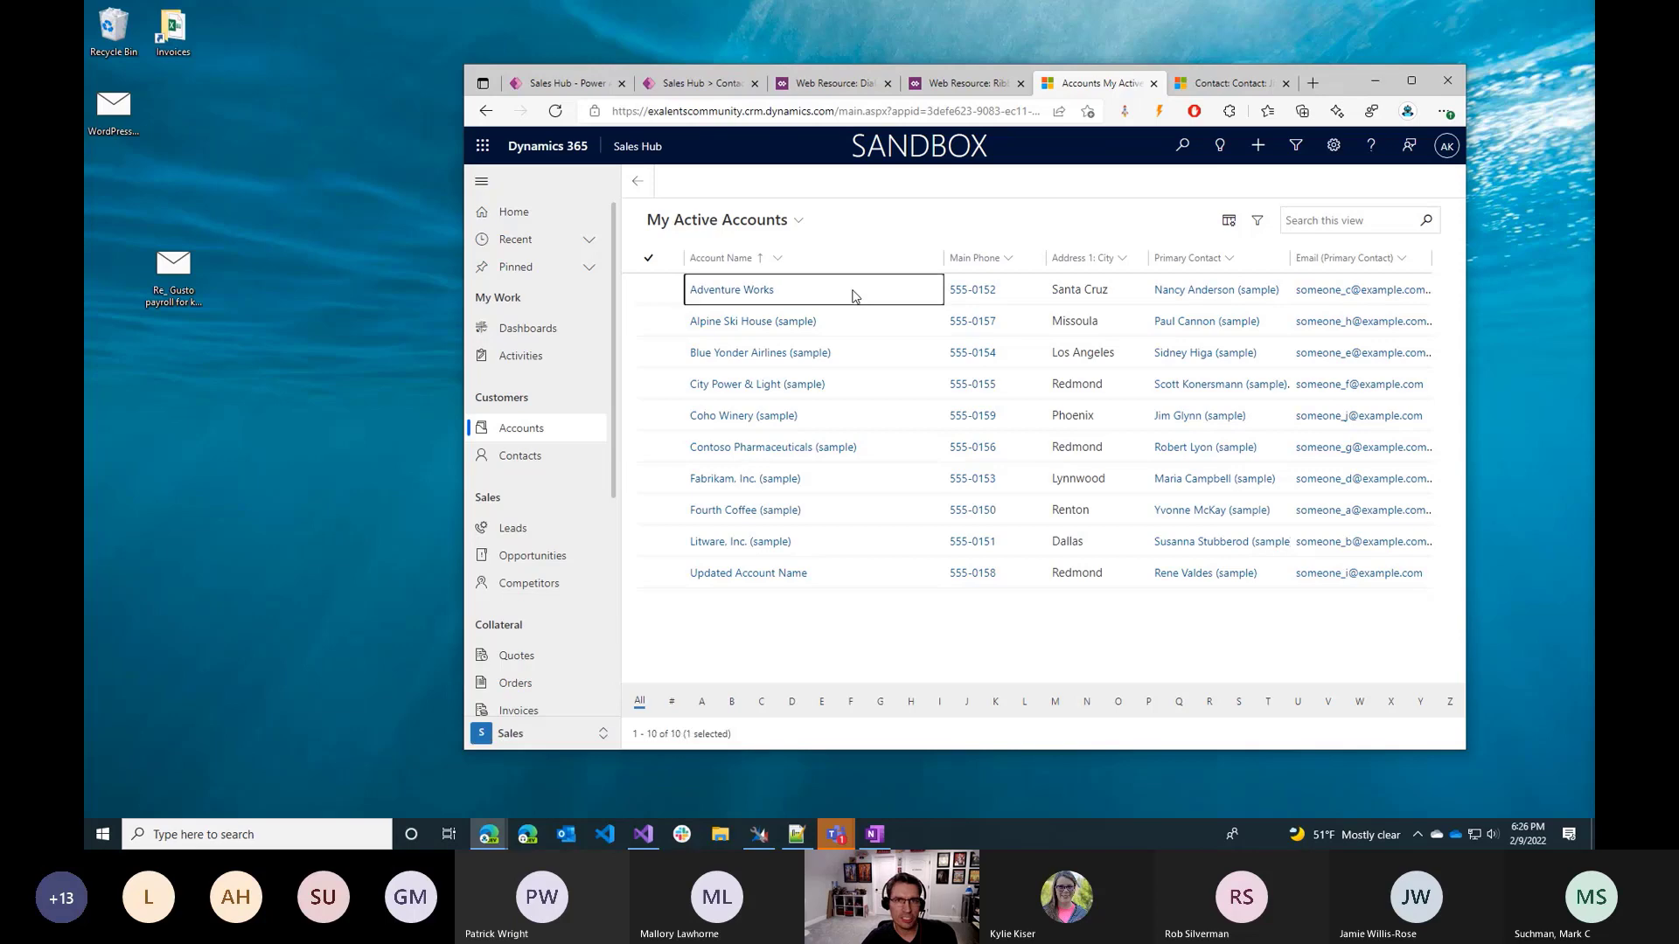
click(1410, 80)
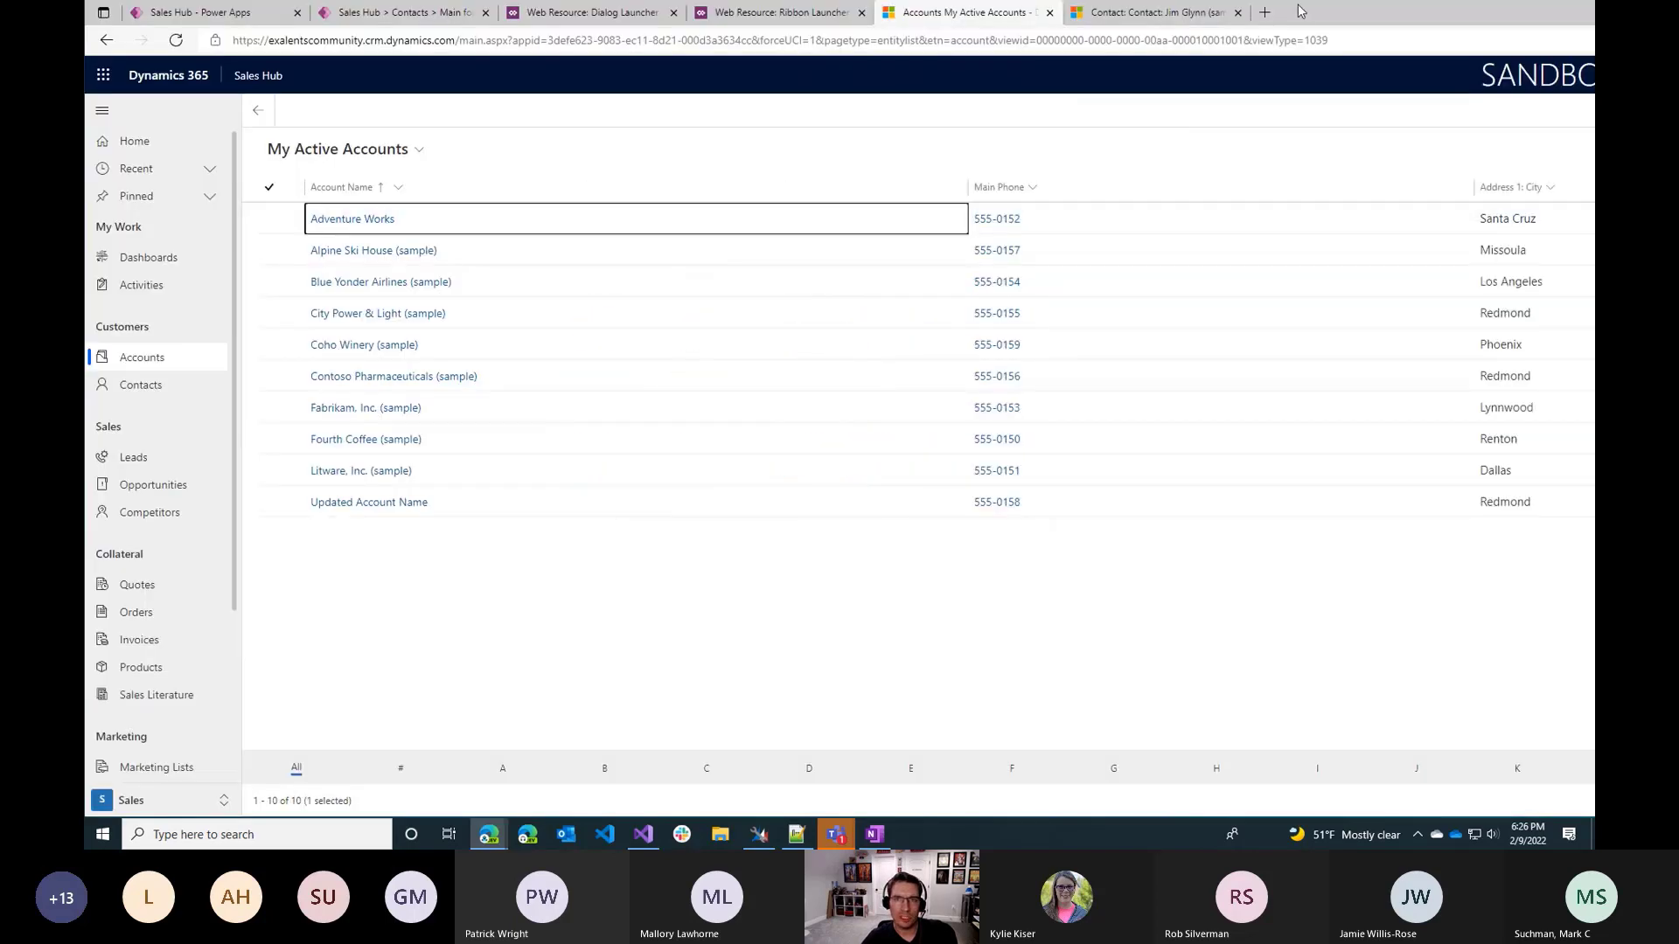
drag(1264, 34, 1298, 1)
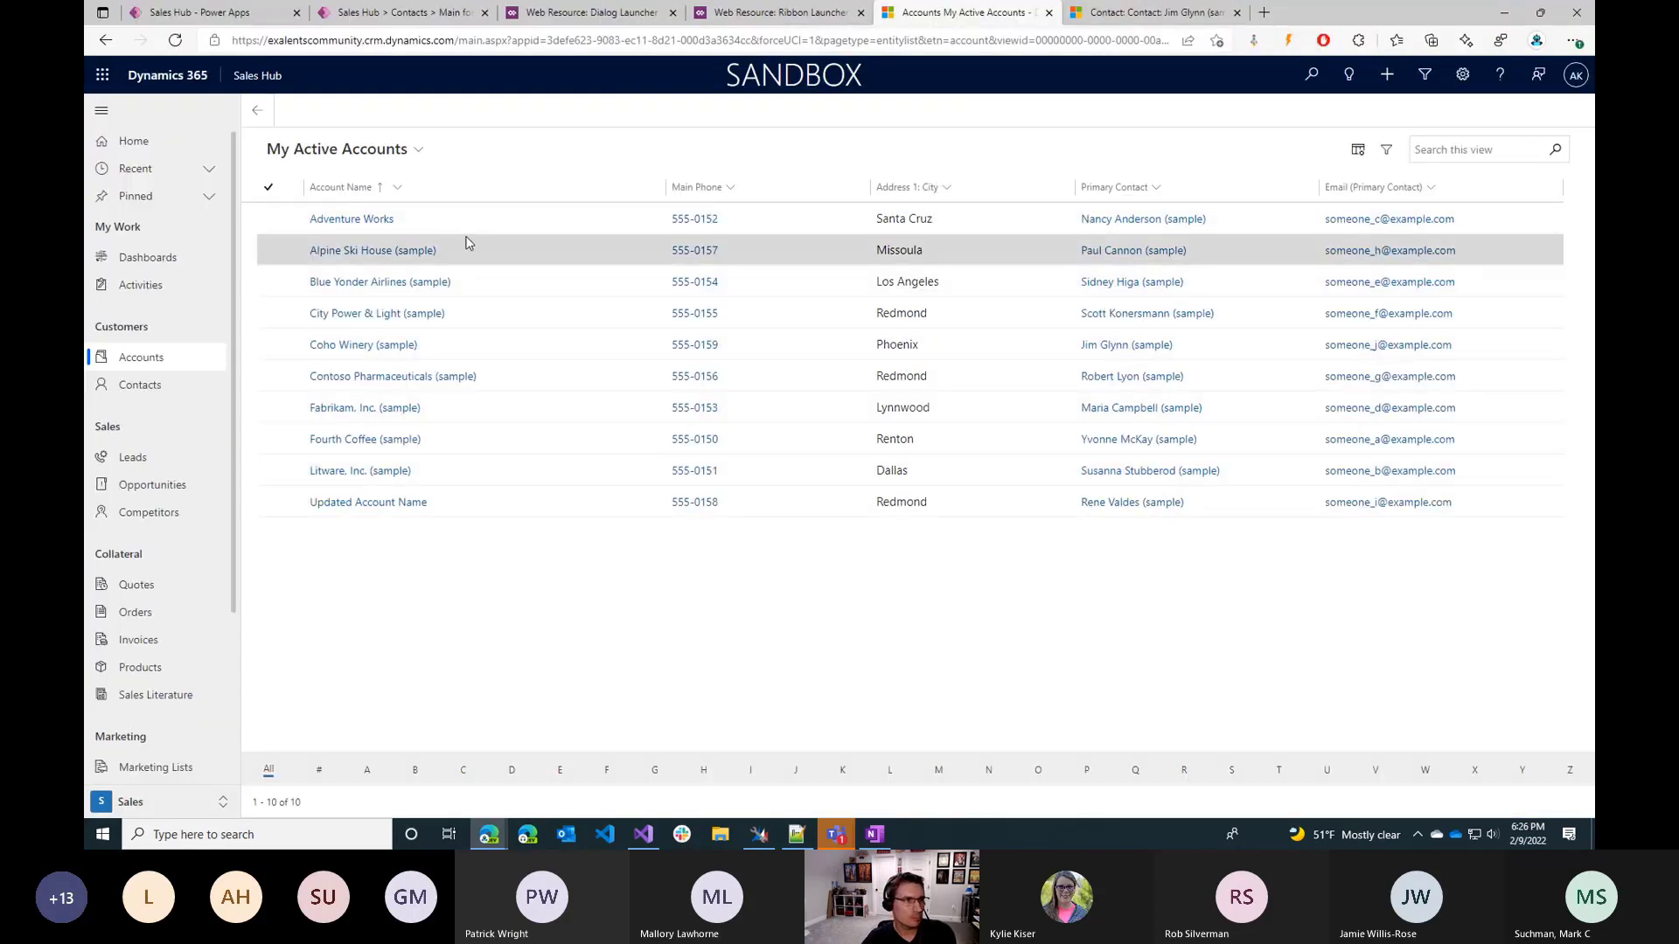
Reload the My Active Accounts list, check the contact record in its separate tab, and open the Alpine Ski House (sample) account.
key(F5)
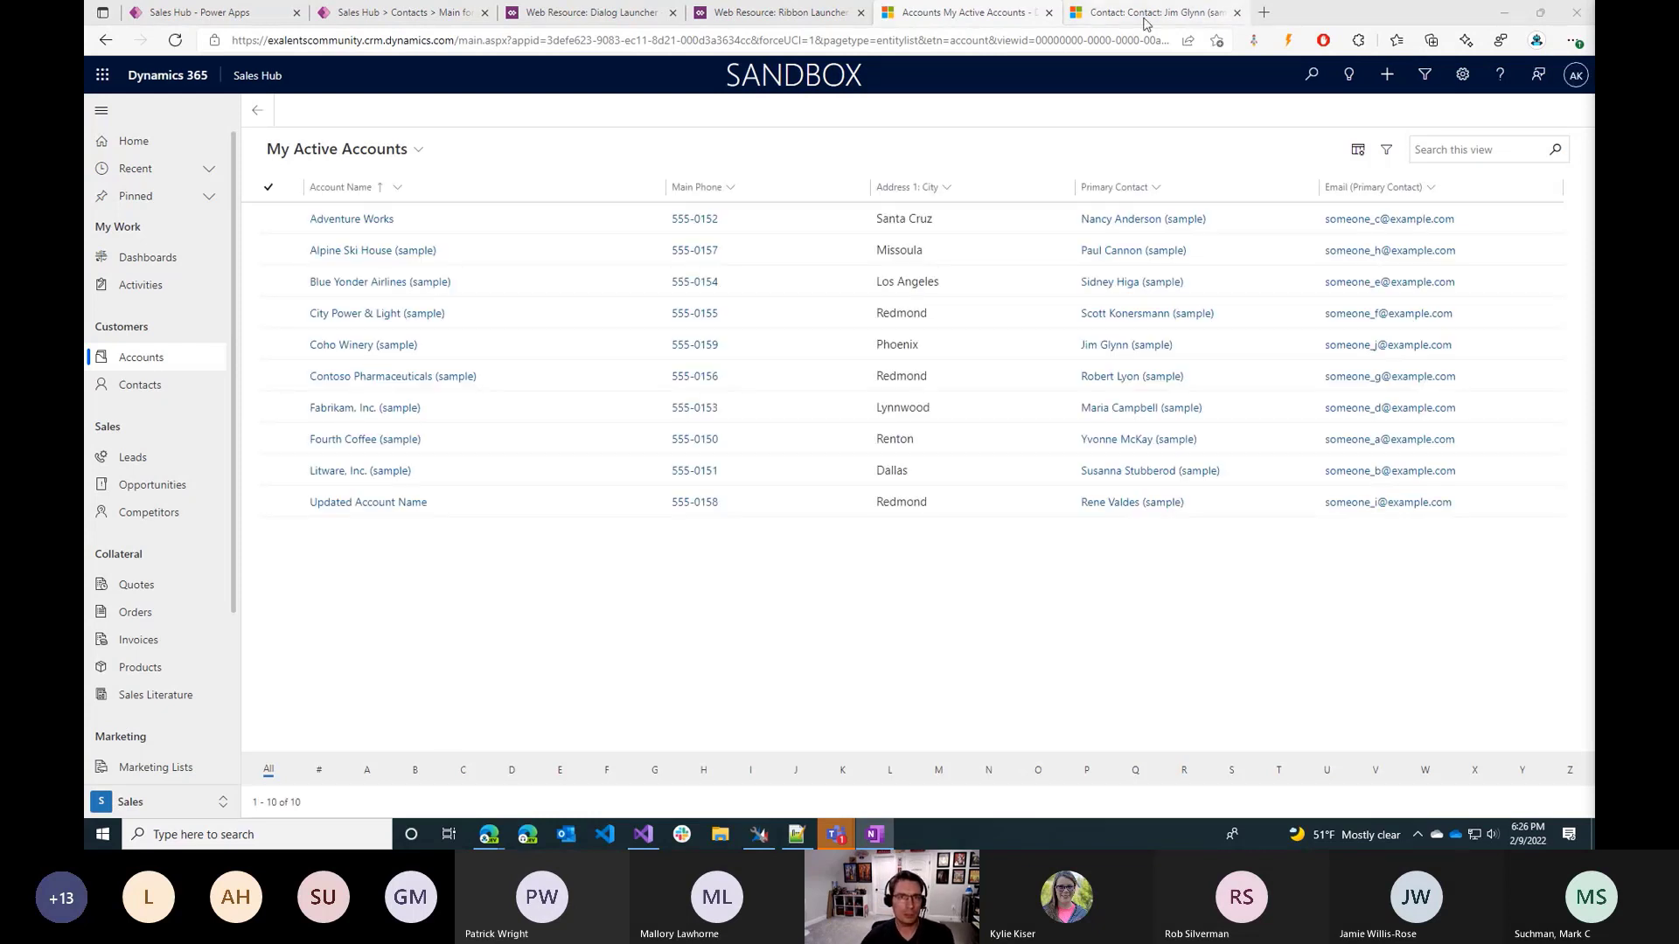
mouse_move(1145, 24)
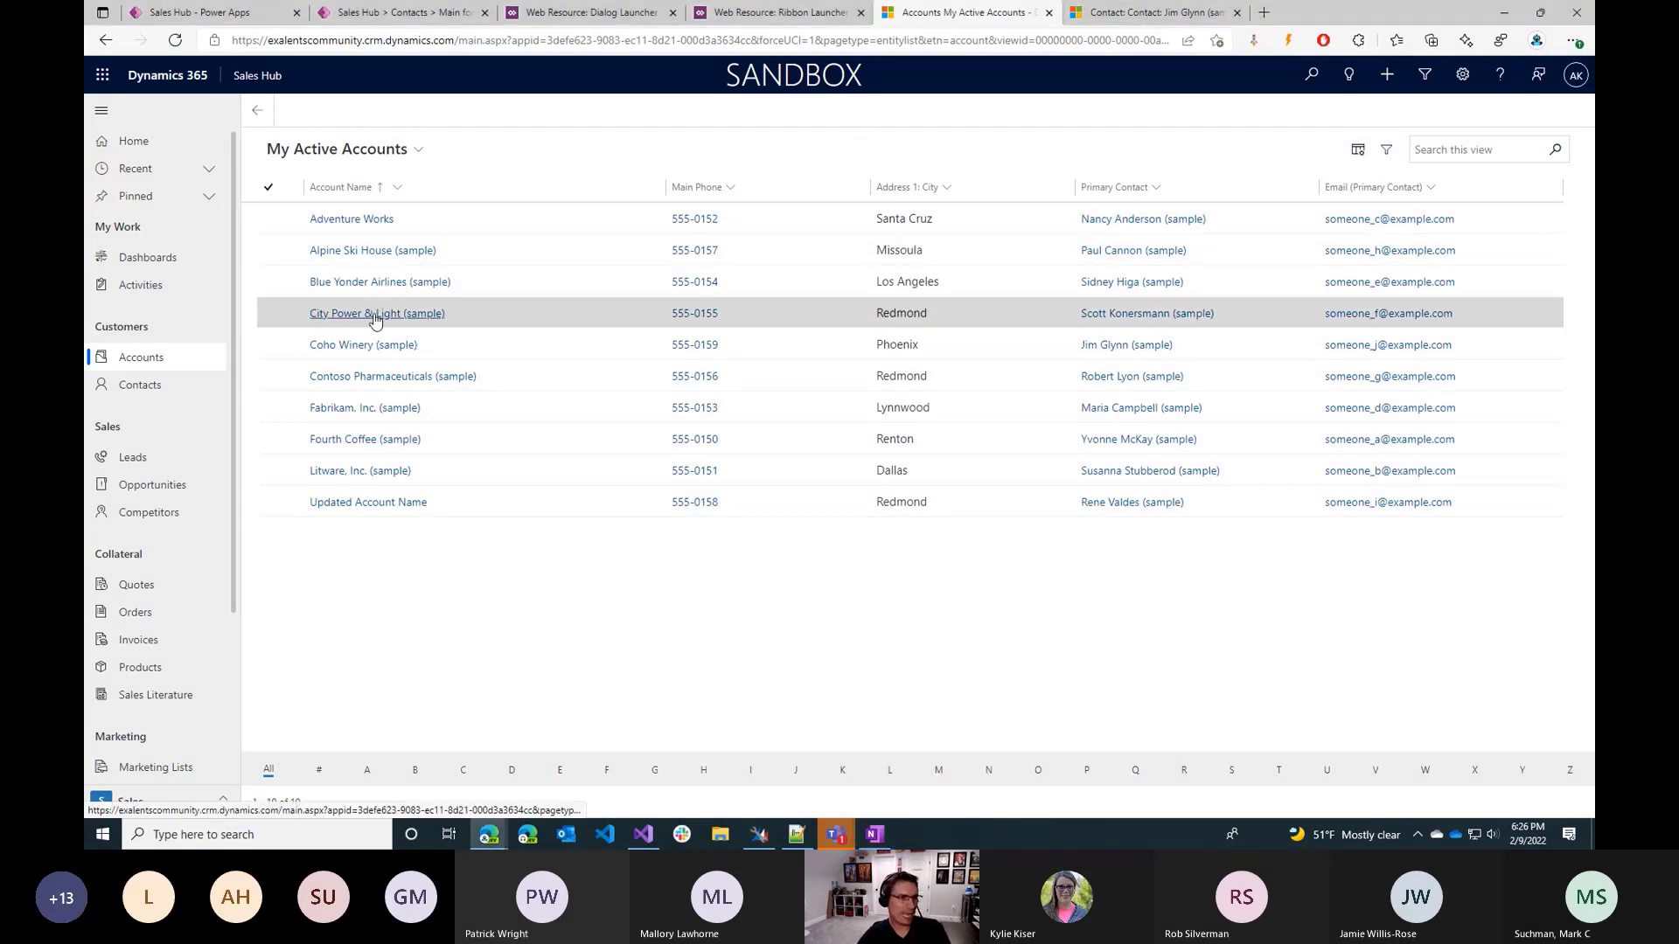
click(1163, 12)
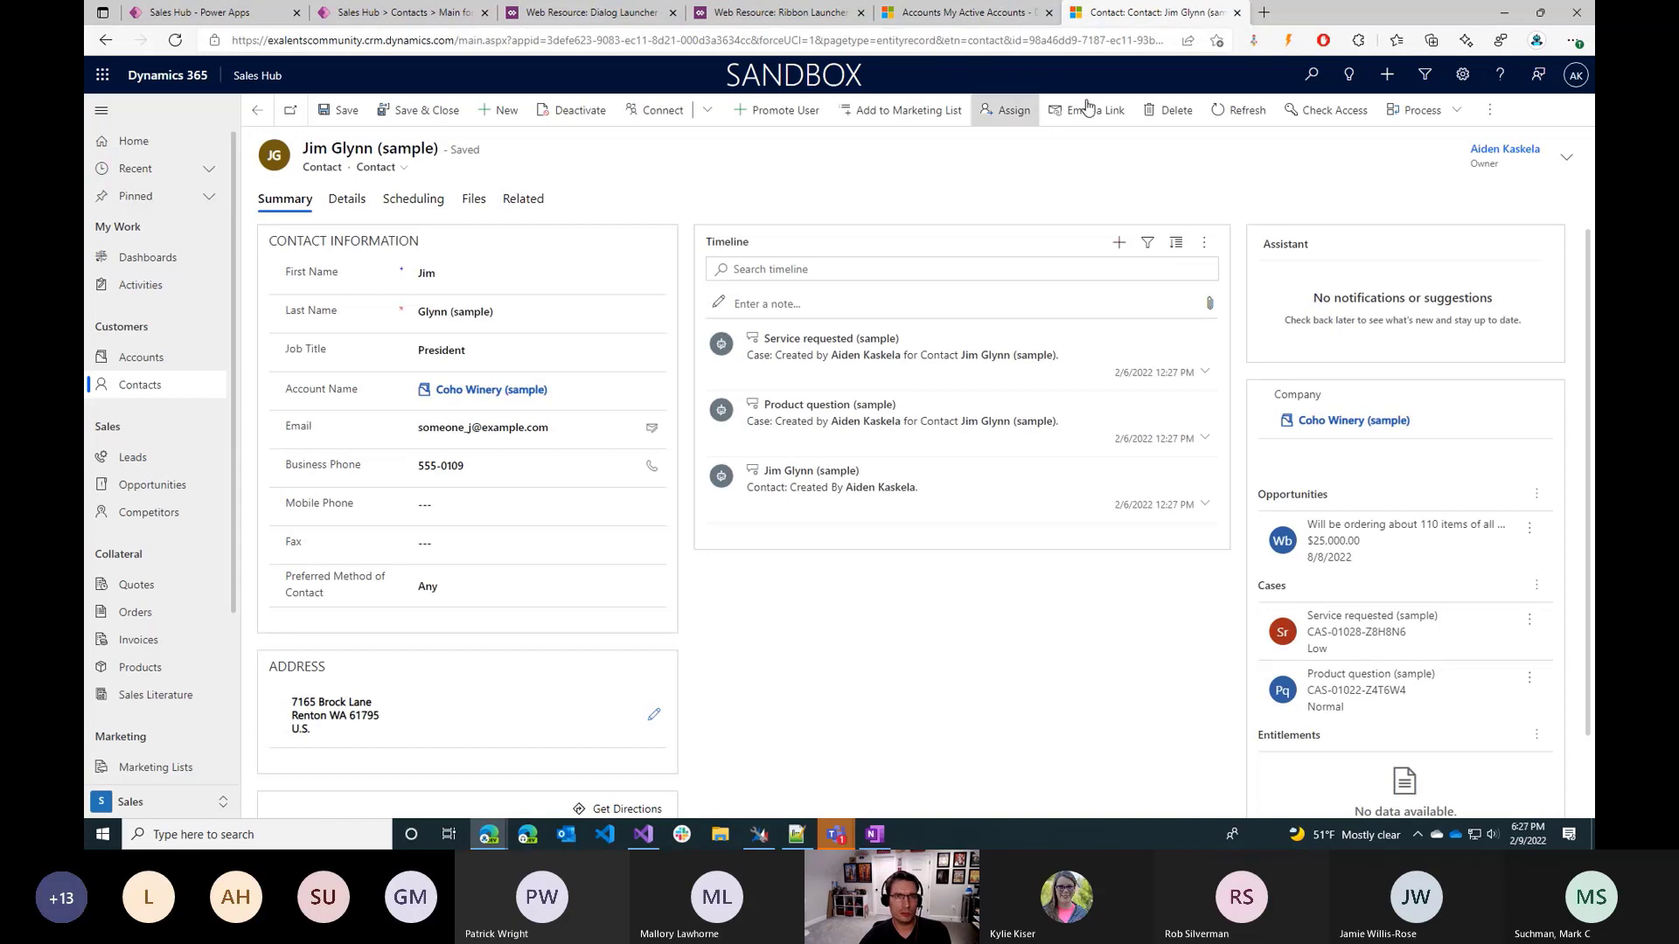
double_click(1295, 18)
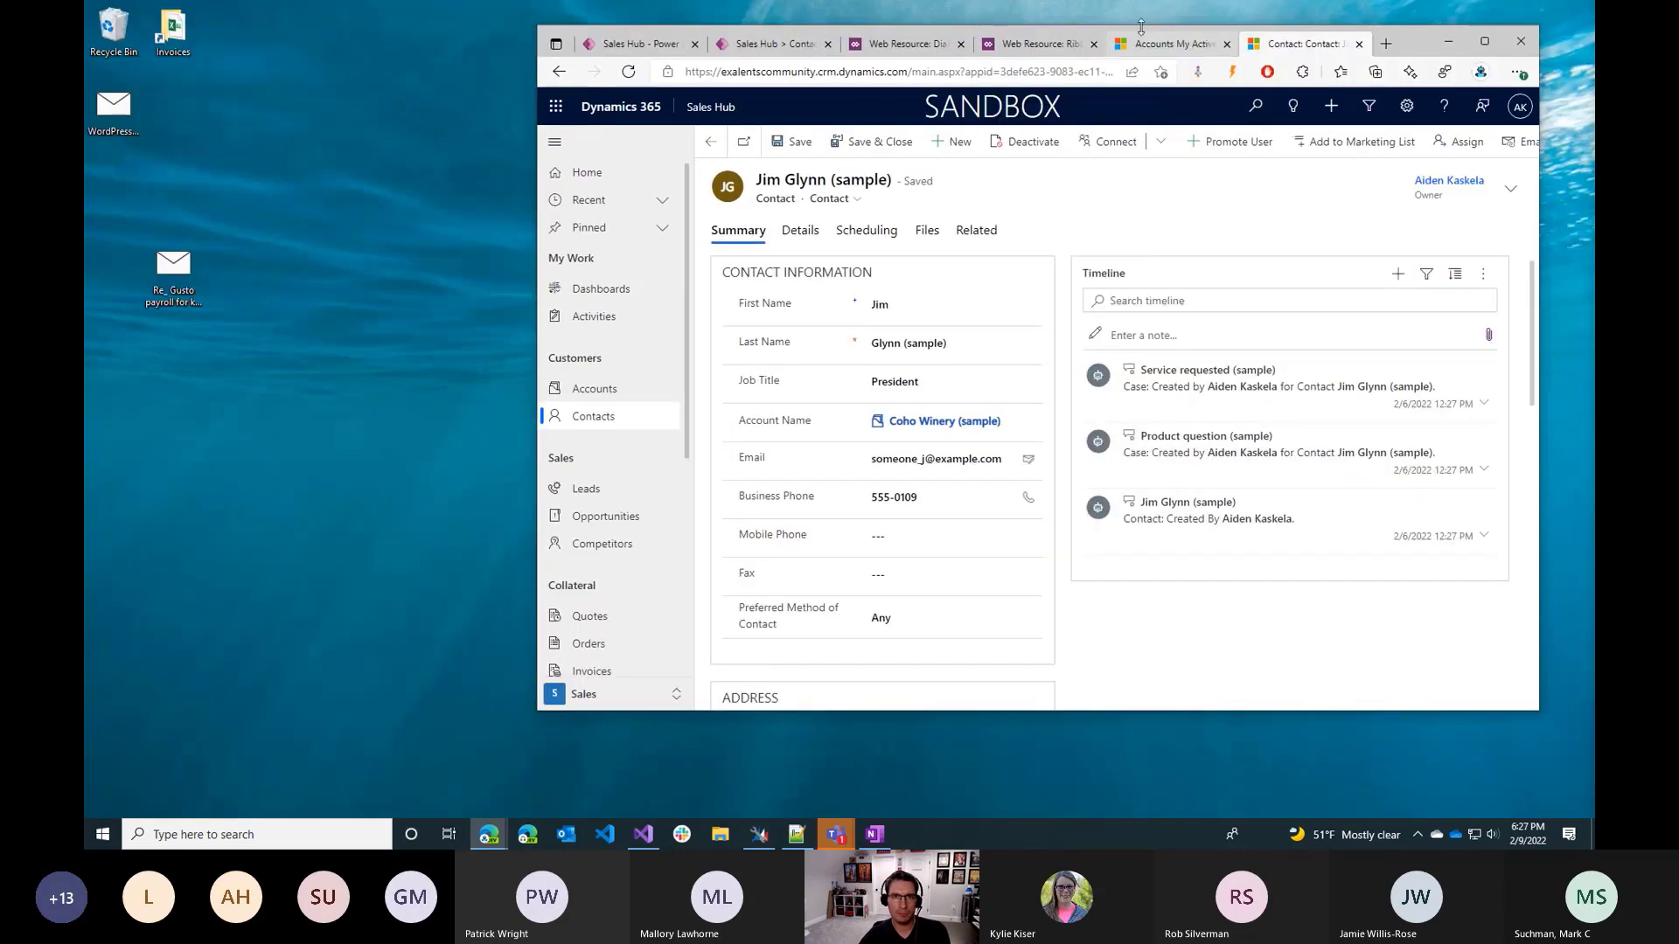
click(1171, 43)
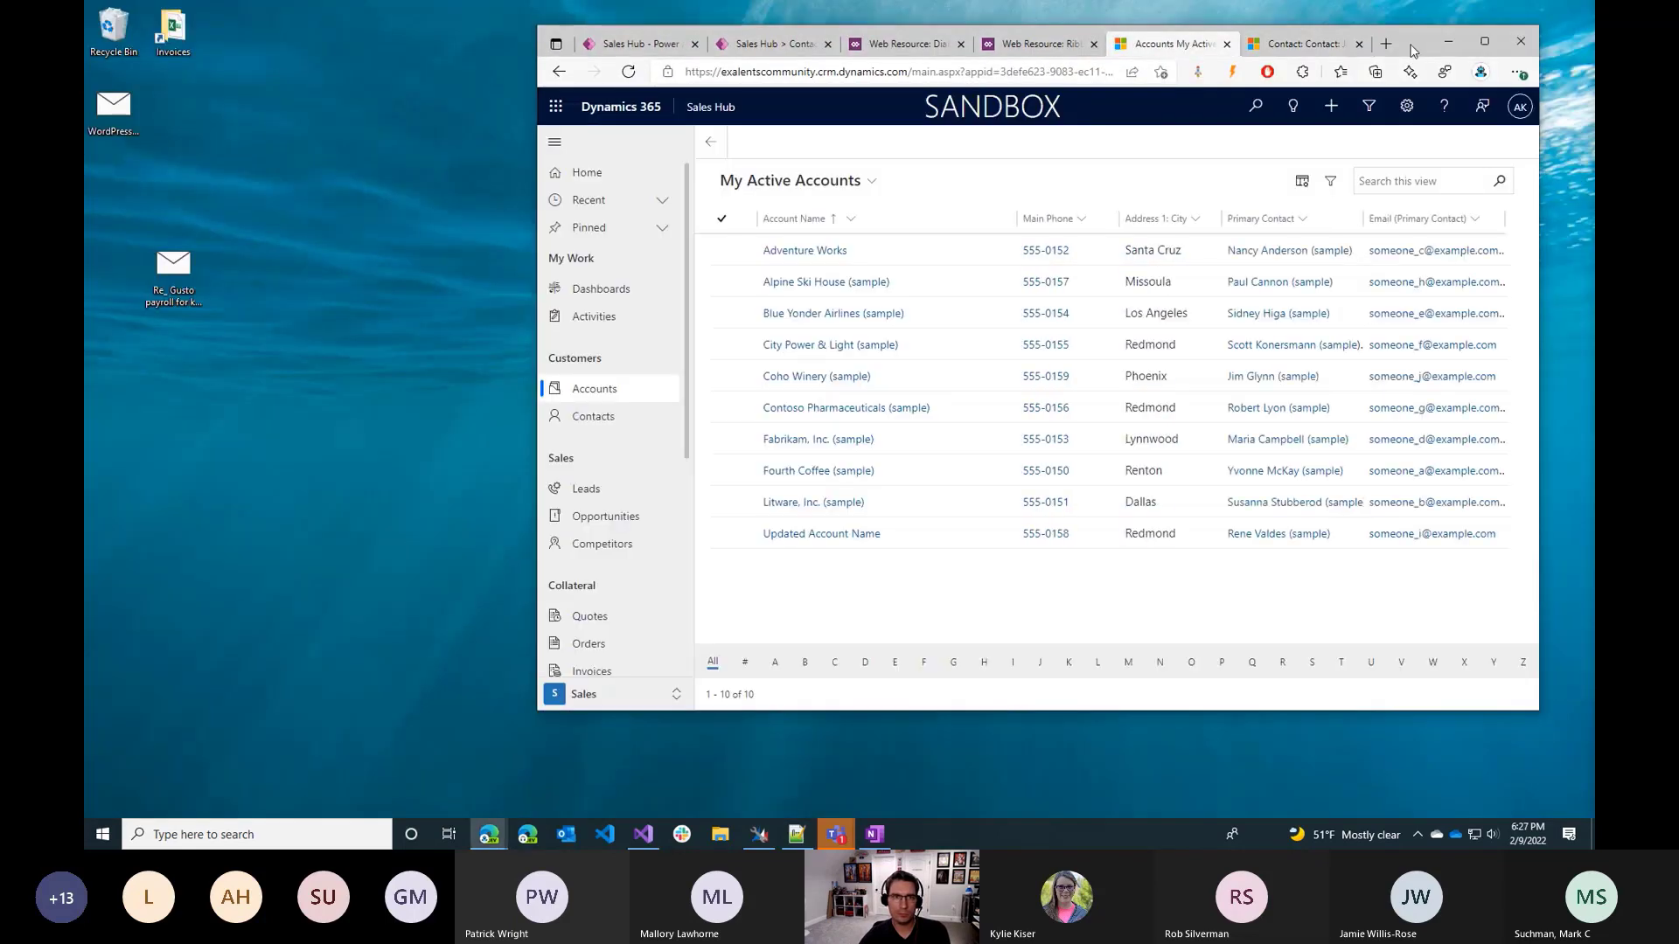
double_click(1409, 48)
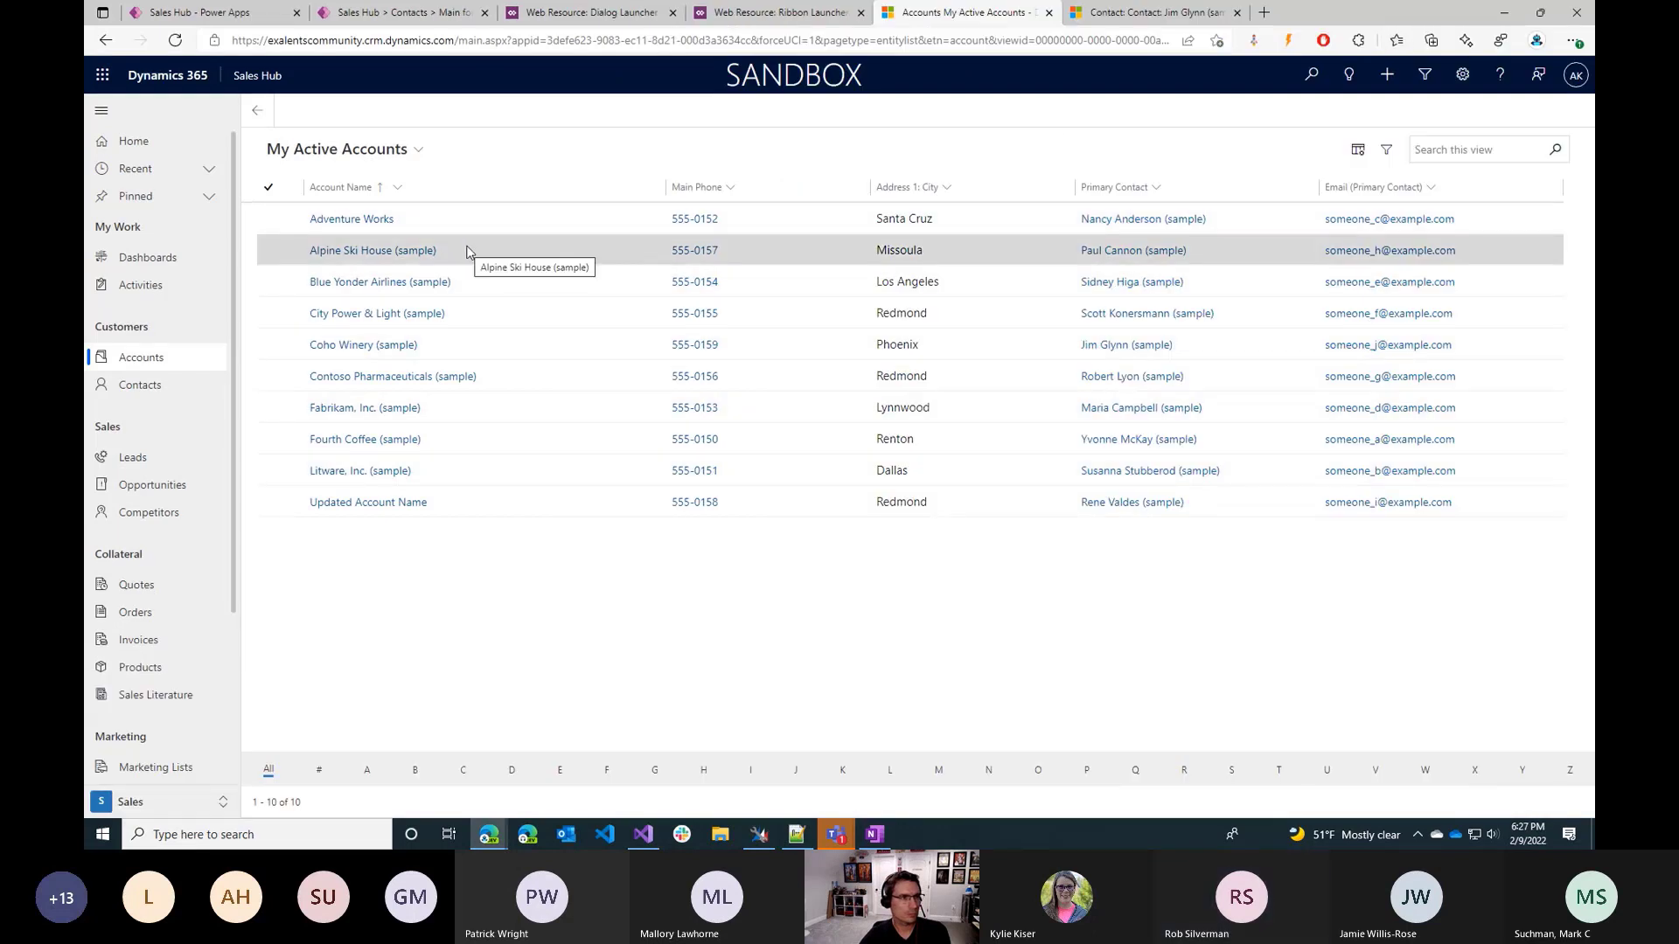
click(368, 256)
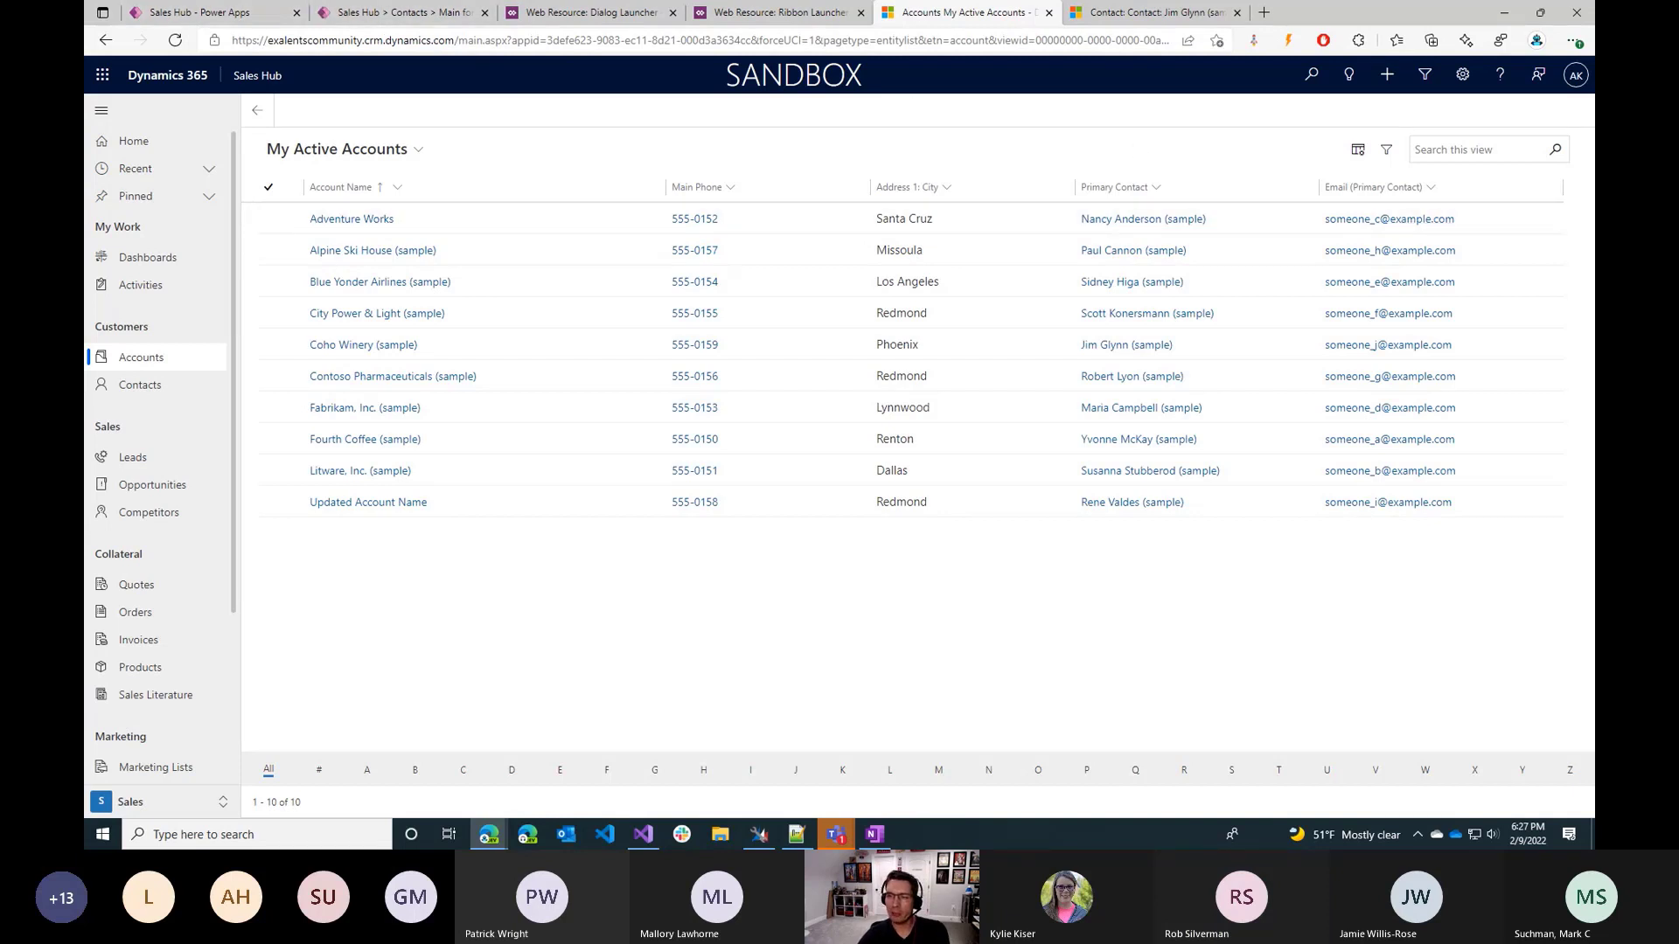
click(1030, 692)
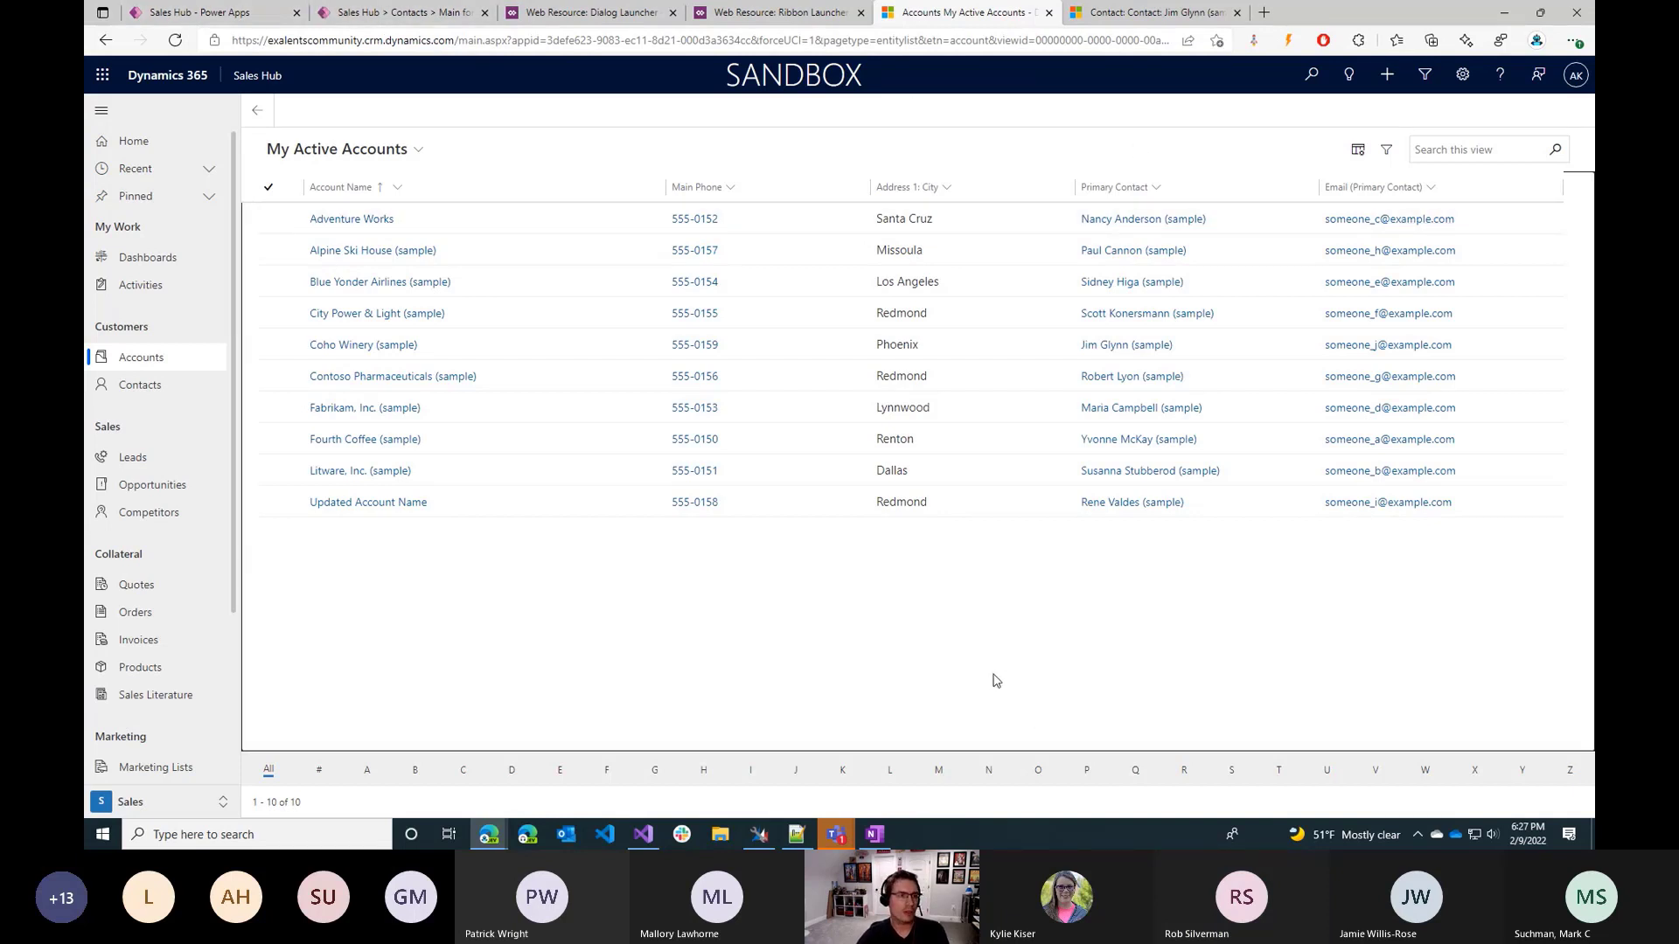
Return to the Power Apps command designer for the Contacts main form and review the Promote User command's OnSelect formula.
click(213, 11)
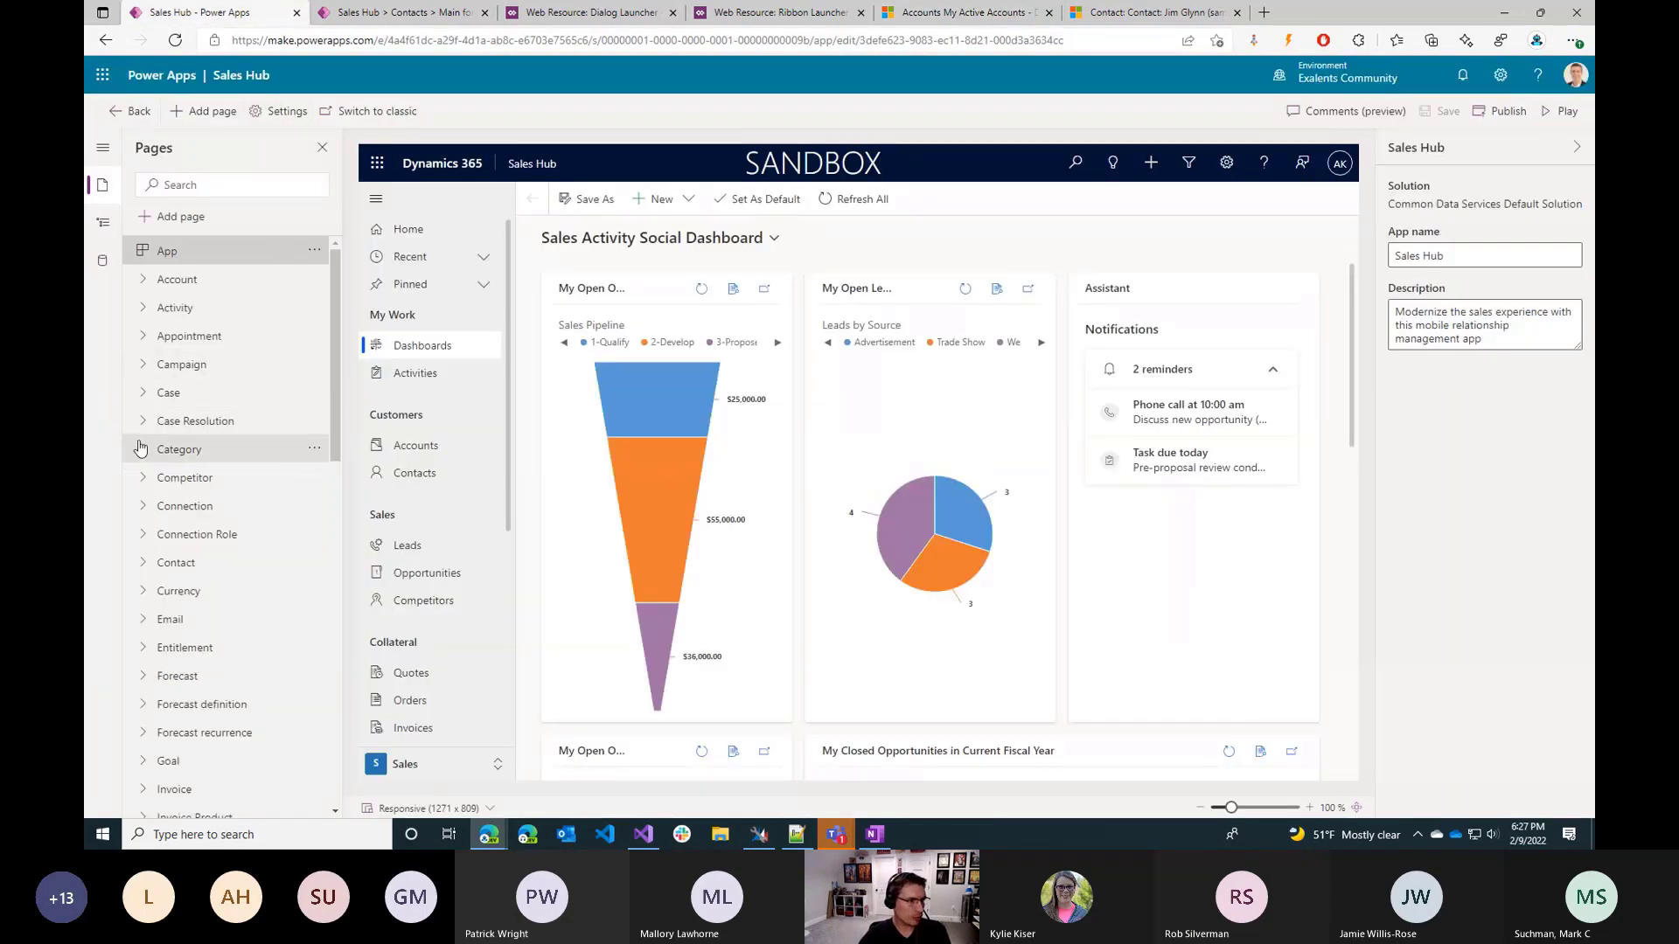
click(186, 565)
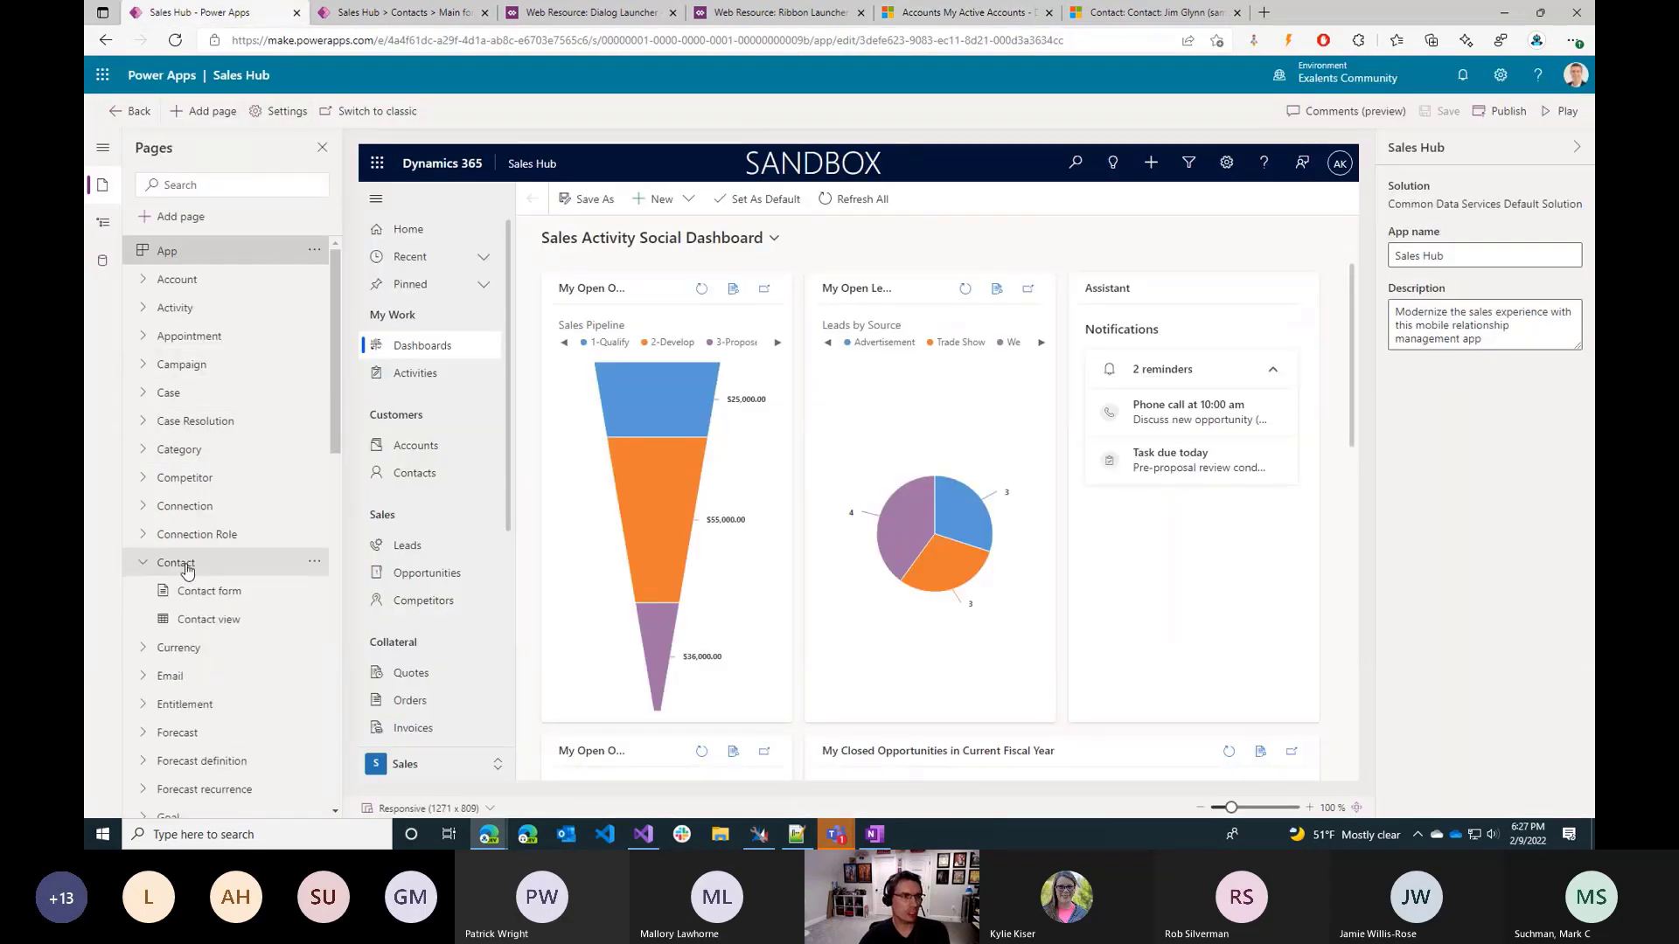
key(ctrl+Tab)
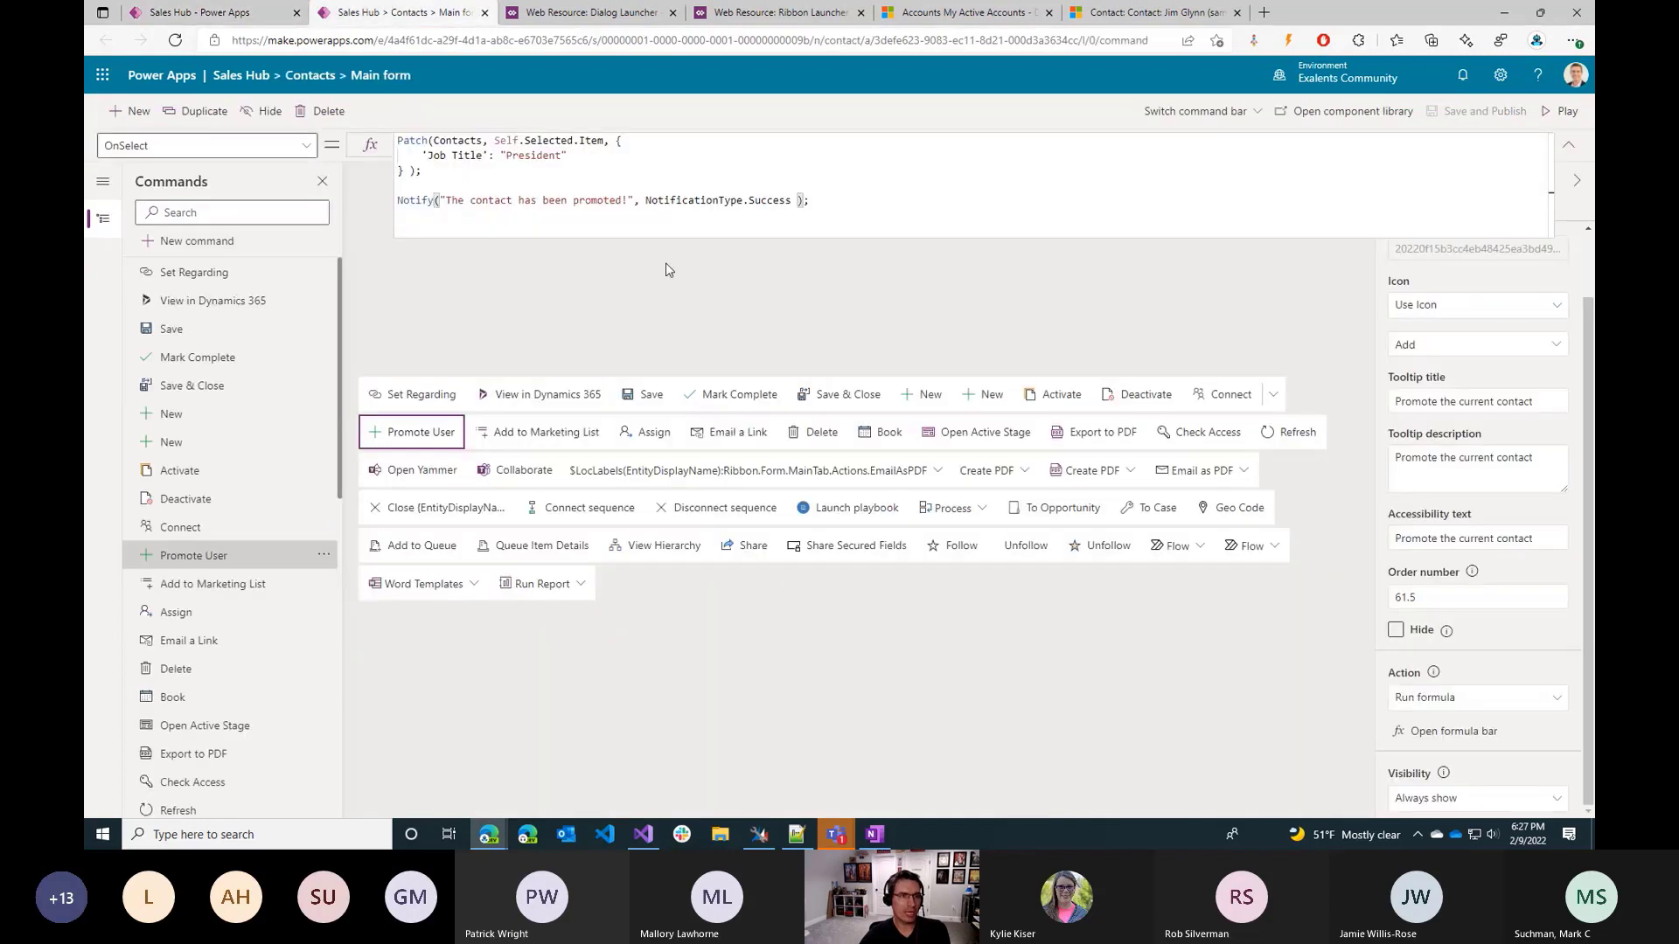
click(581, 199)
drag(398, 140, 604, 142)
click(463, 170)
click(583, 142)
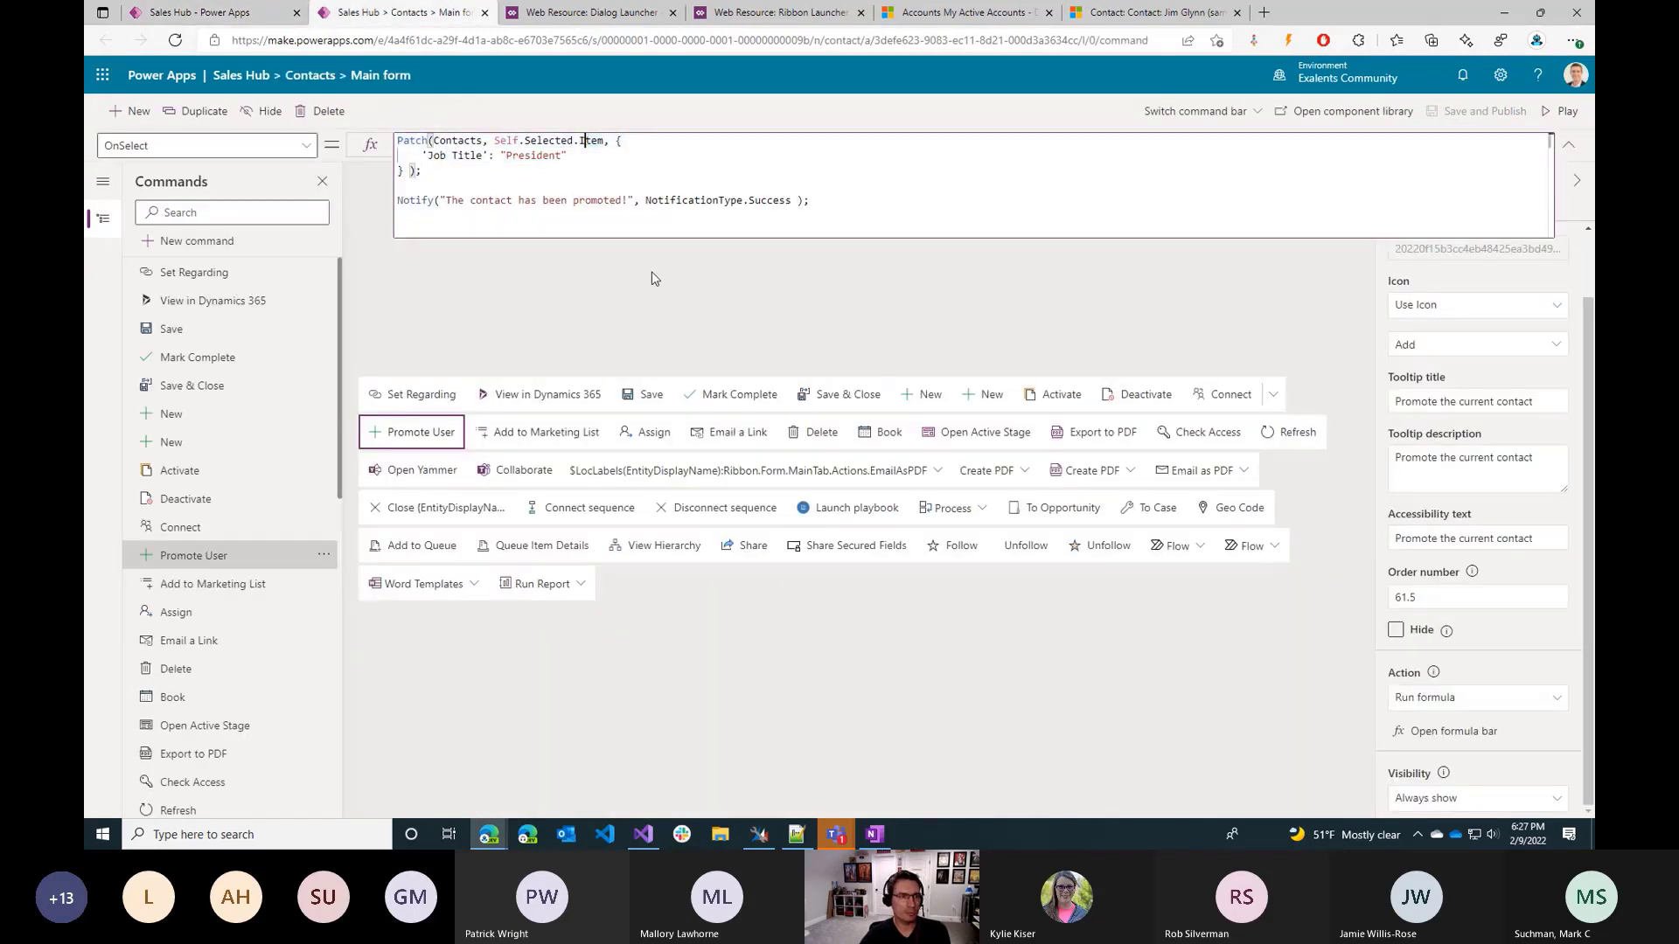
Duplicate the Promote User command and label the copy "Create a Task".
click(460, 295)
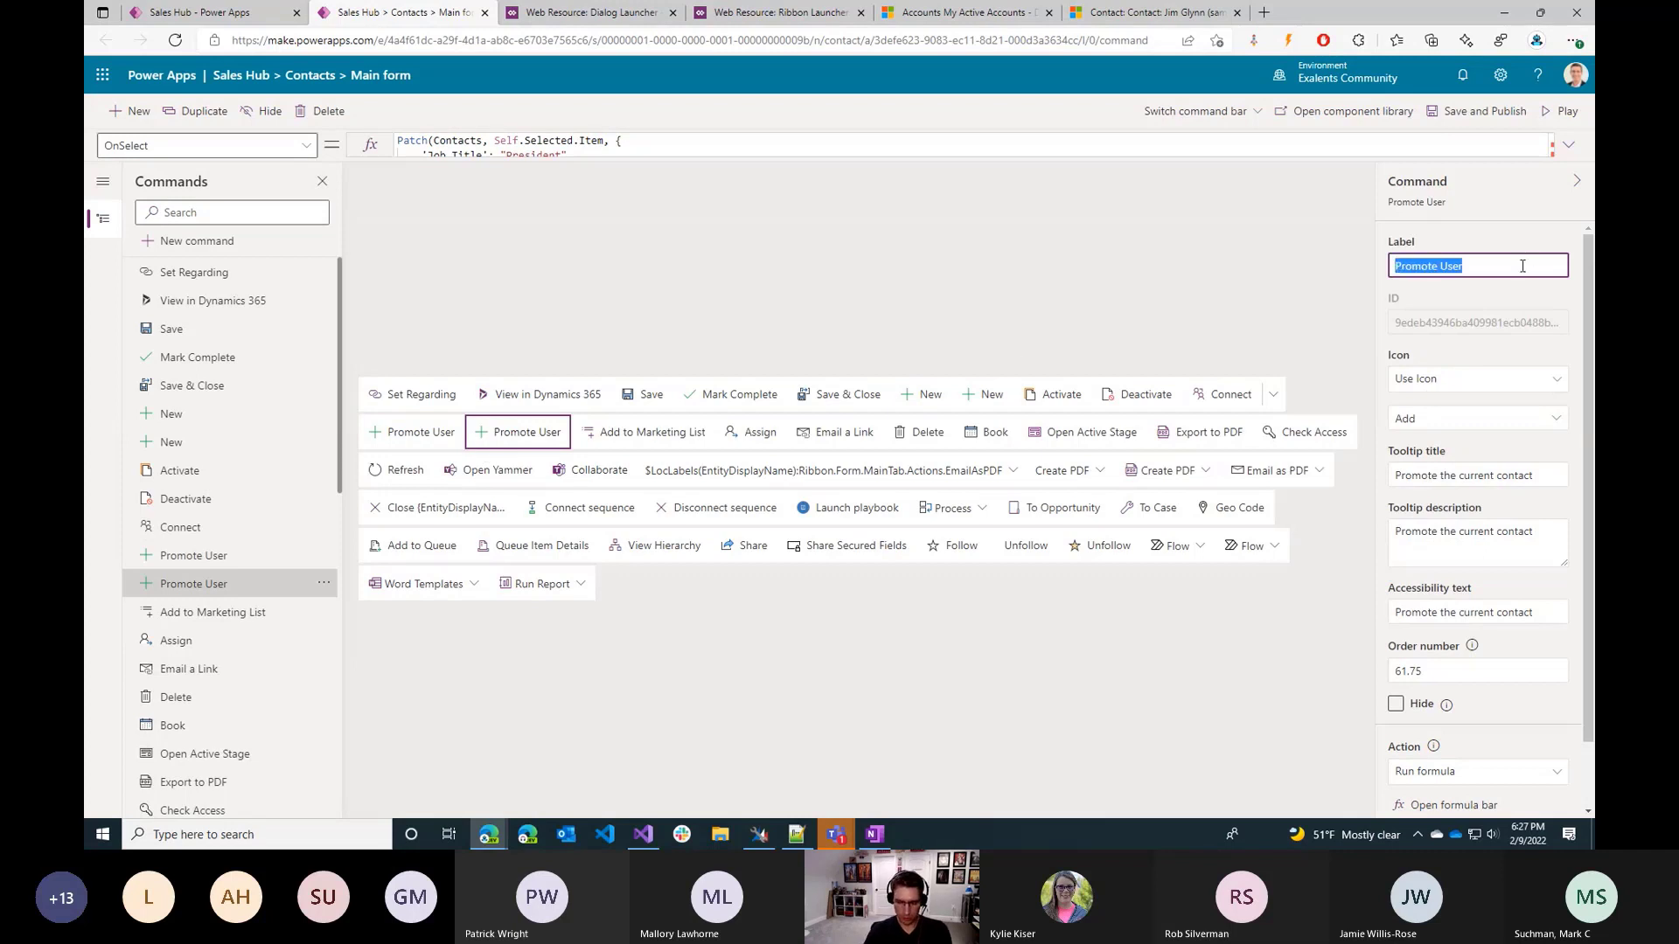
text(Create a )
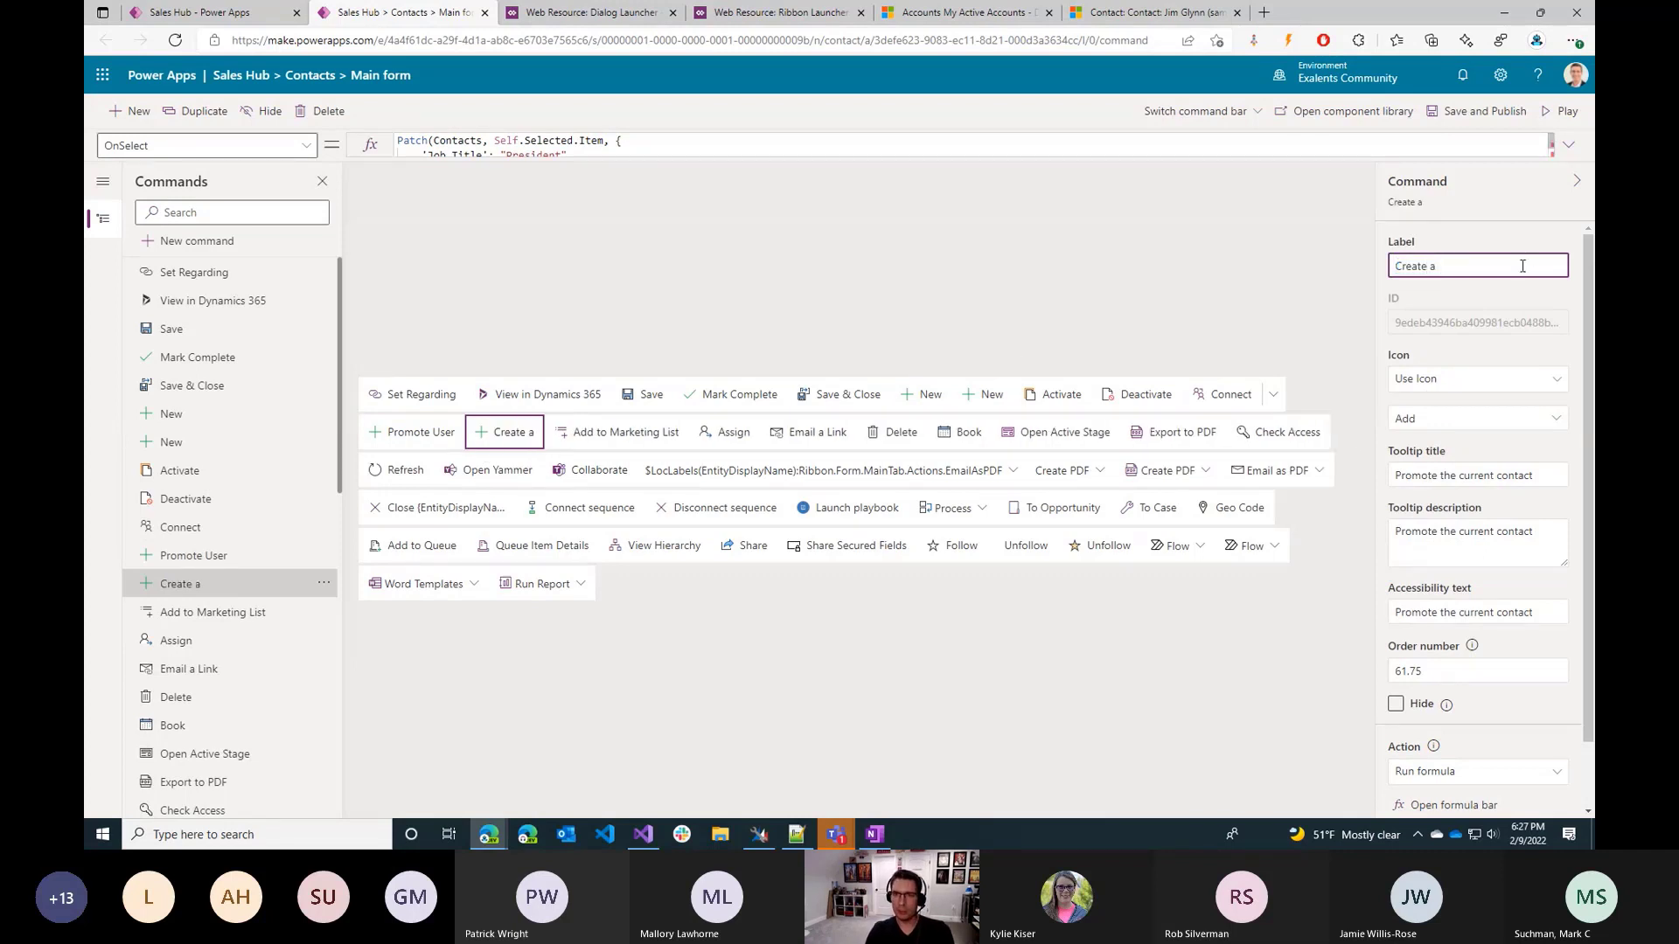
text(Task)
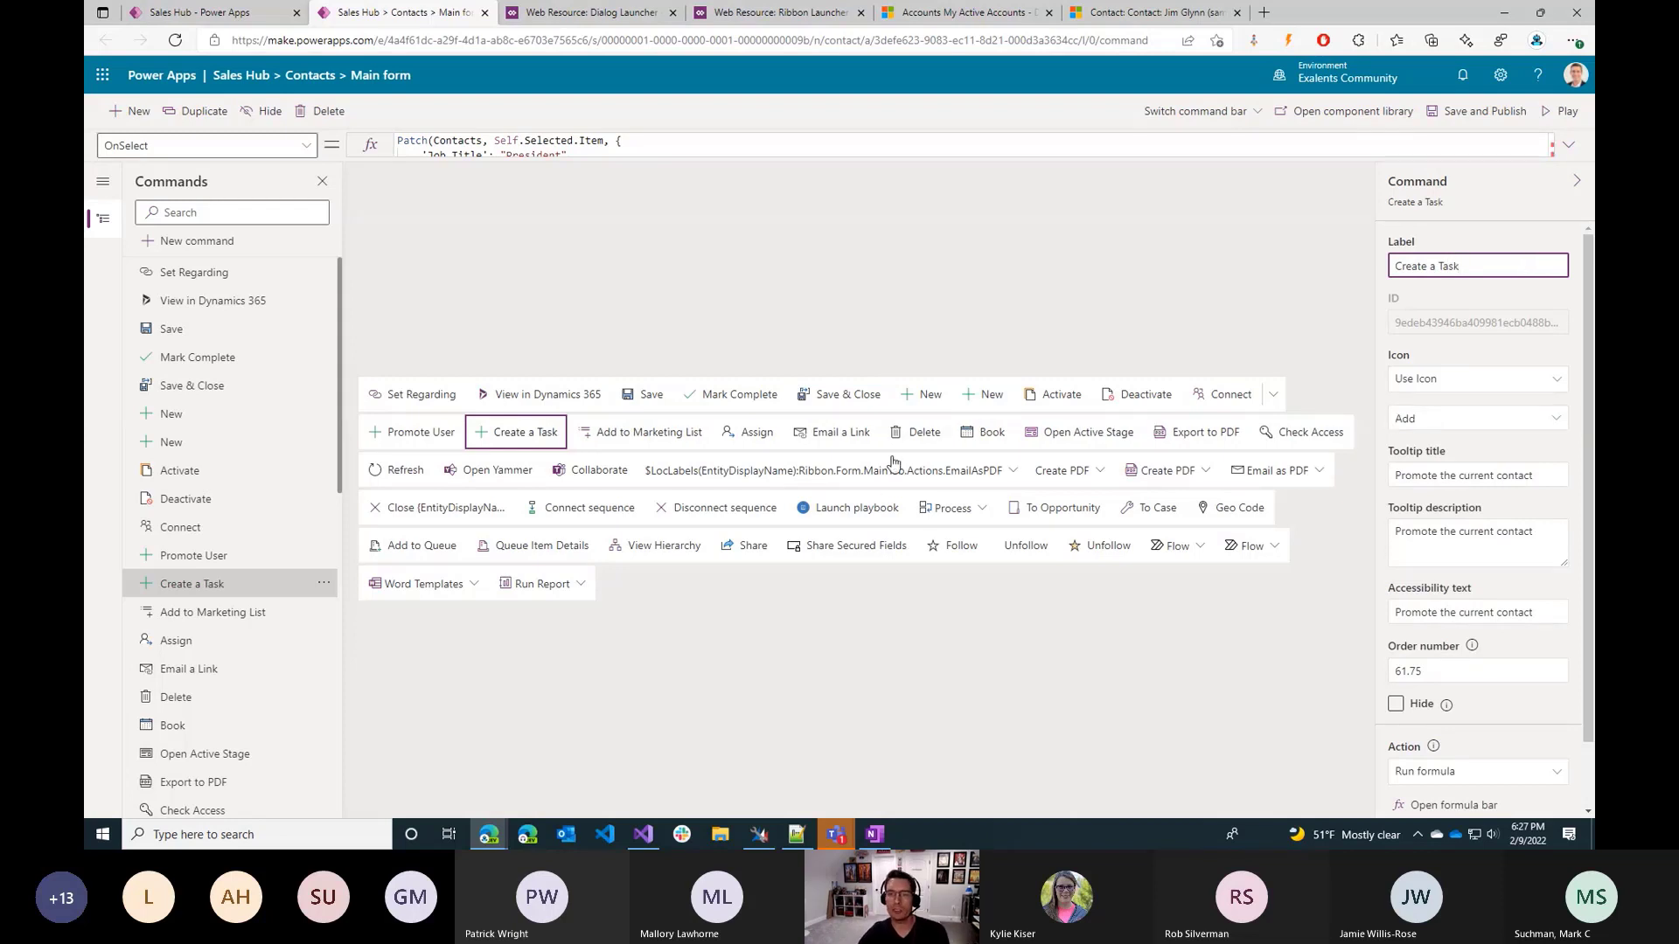
Set the Create a Task command's tooltip title to "Create a task for the contact" and add the same text to its tooltip description.
click(1487, 476)
key(ctrl+a)
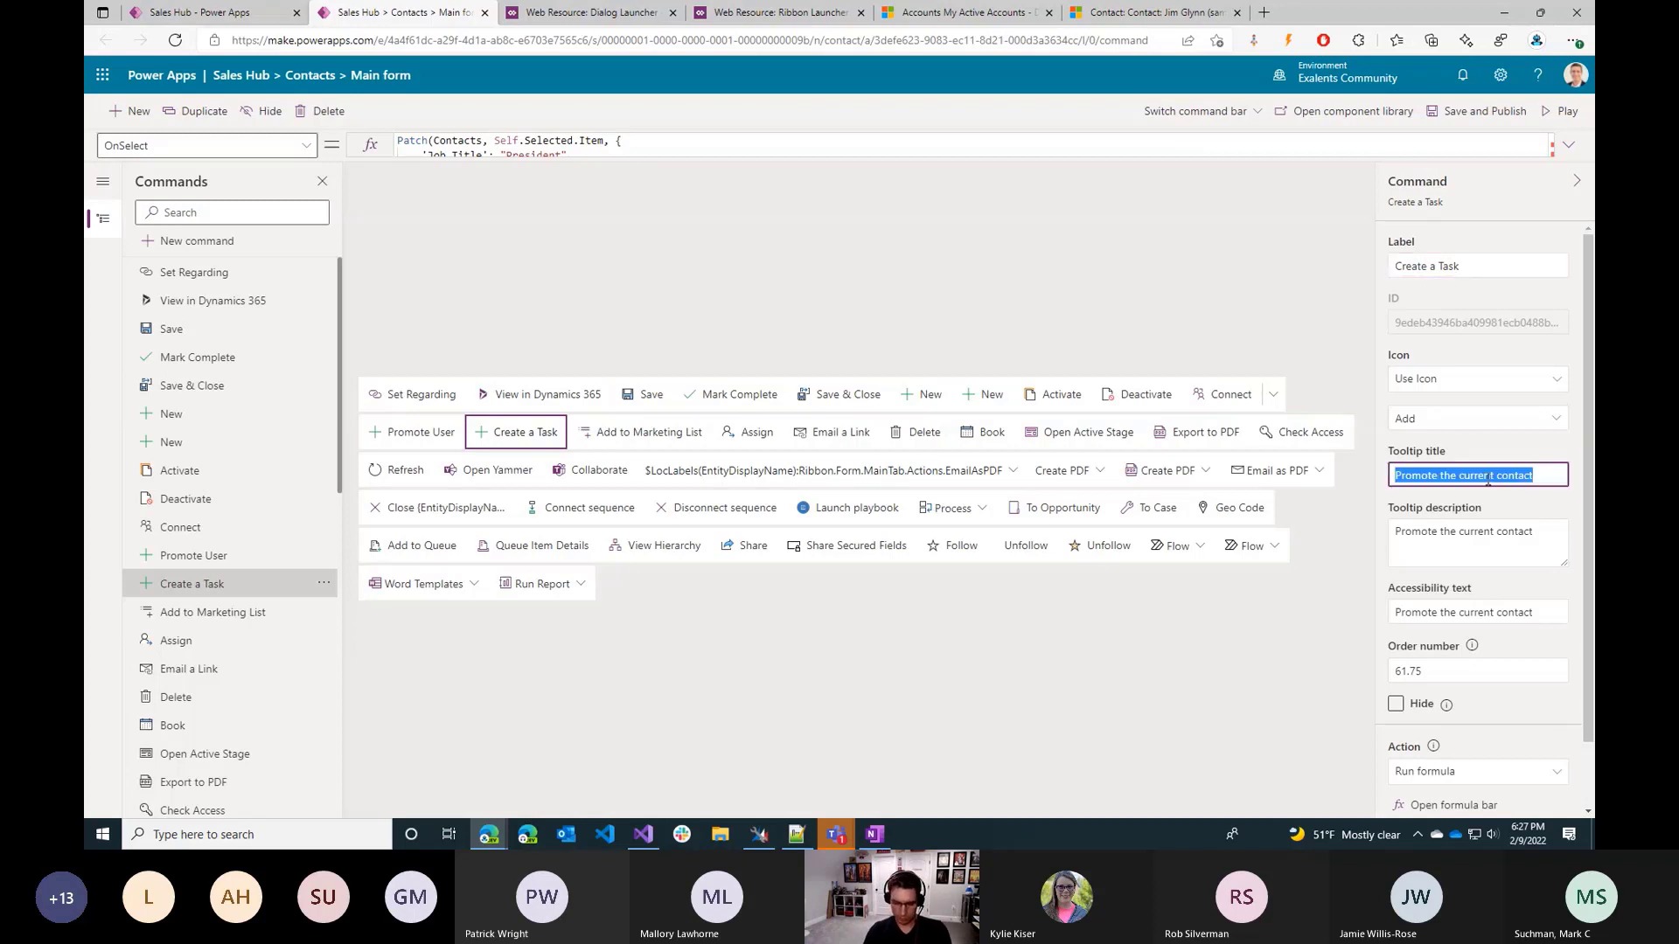
text(Create a task)
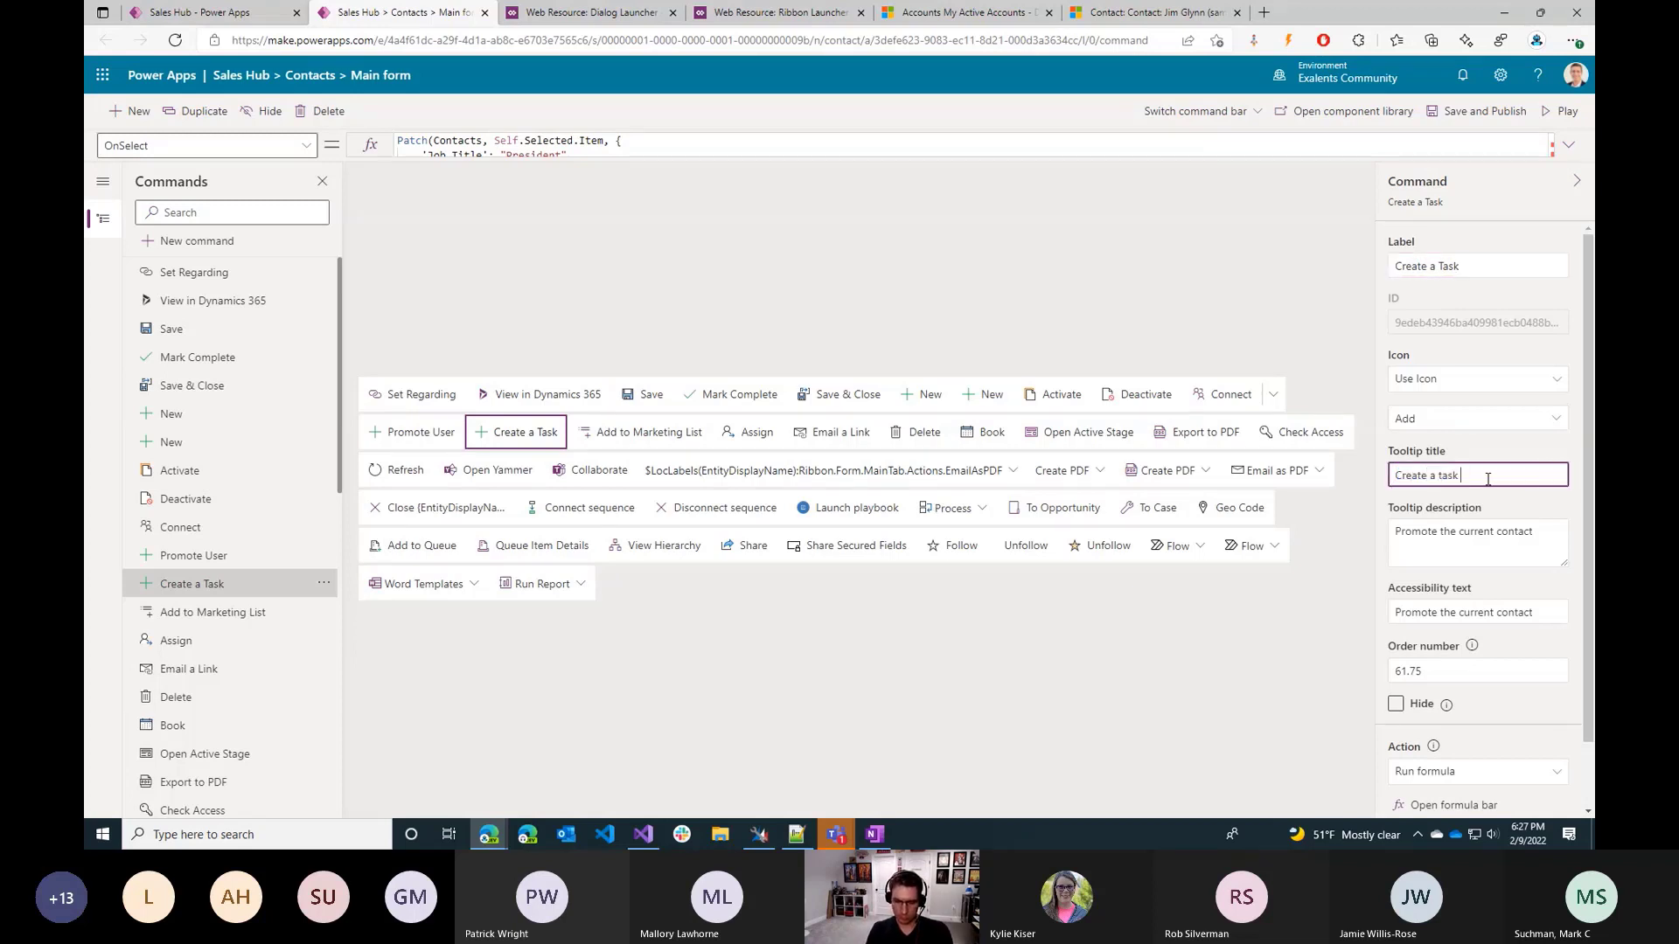
text( for the contact)
key(Tab)
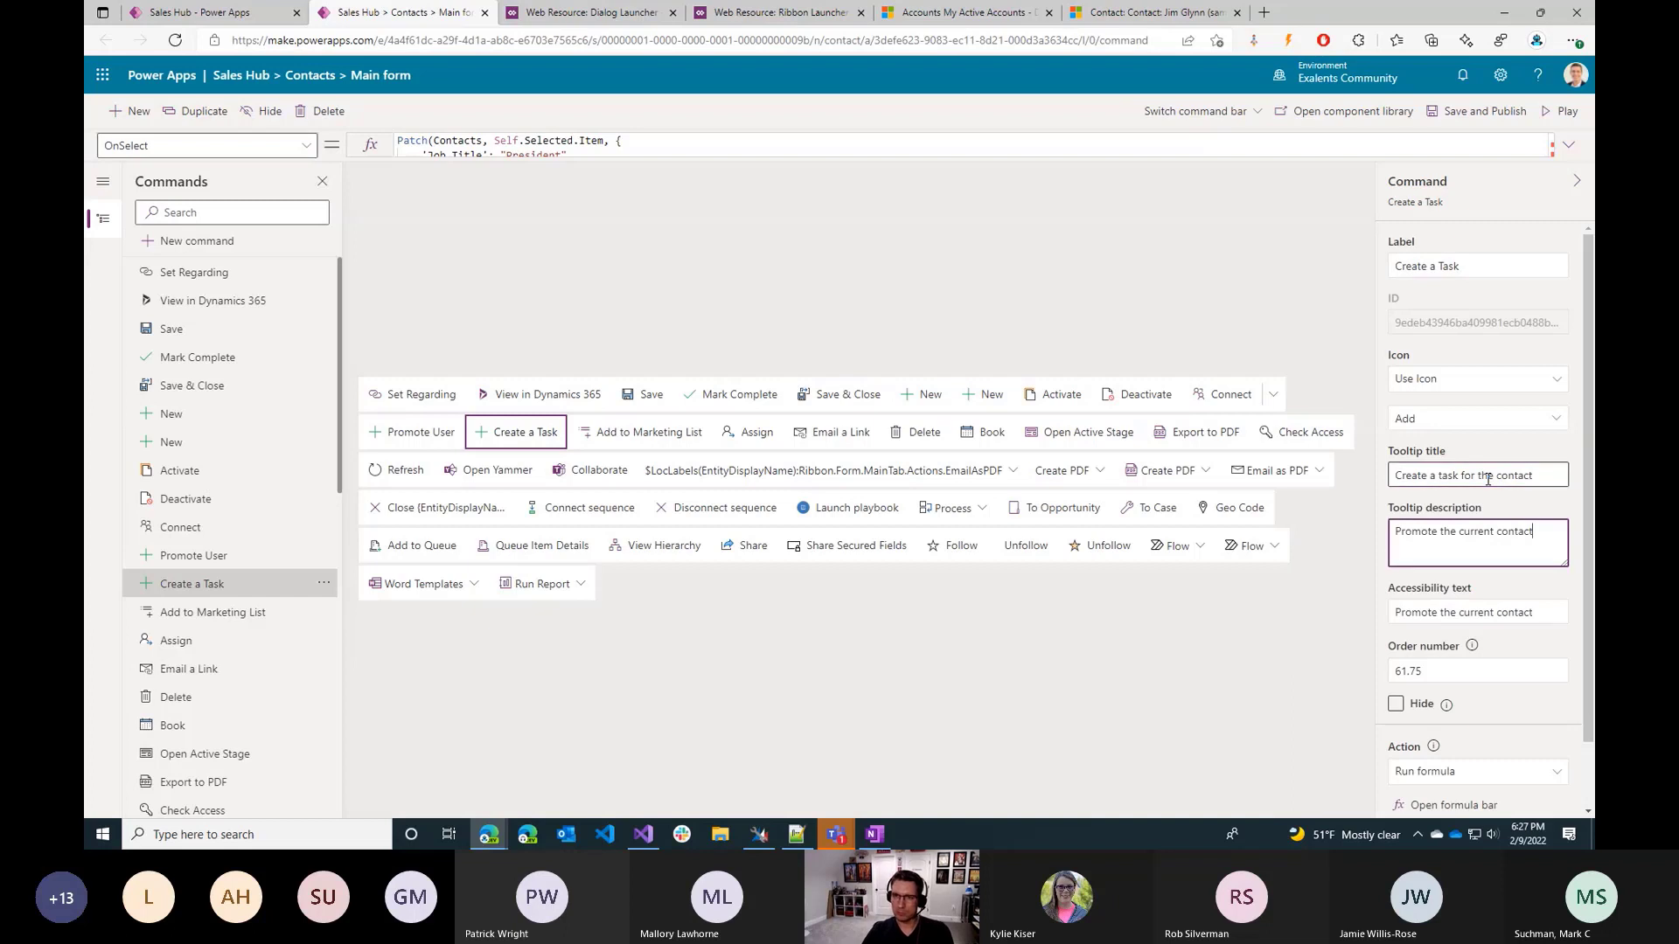
key(shift+Tab)
key(ctrl+c)
key(Tab)
key(ctrl+v)
Change the icon of the Create a Task command to Accept.
click(1509, 423)
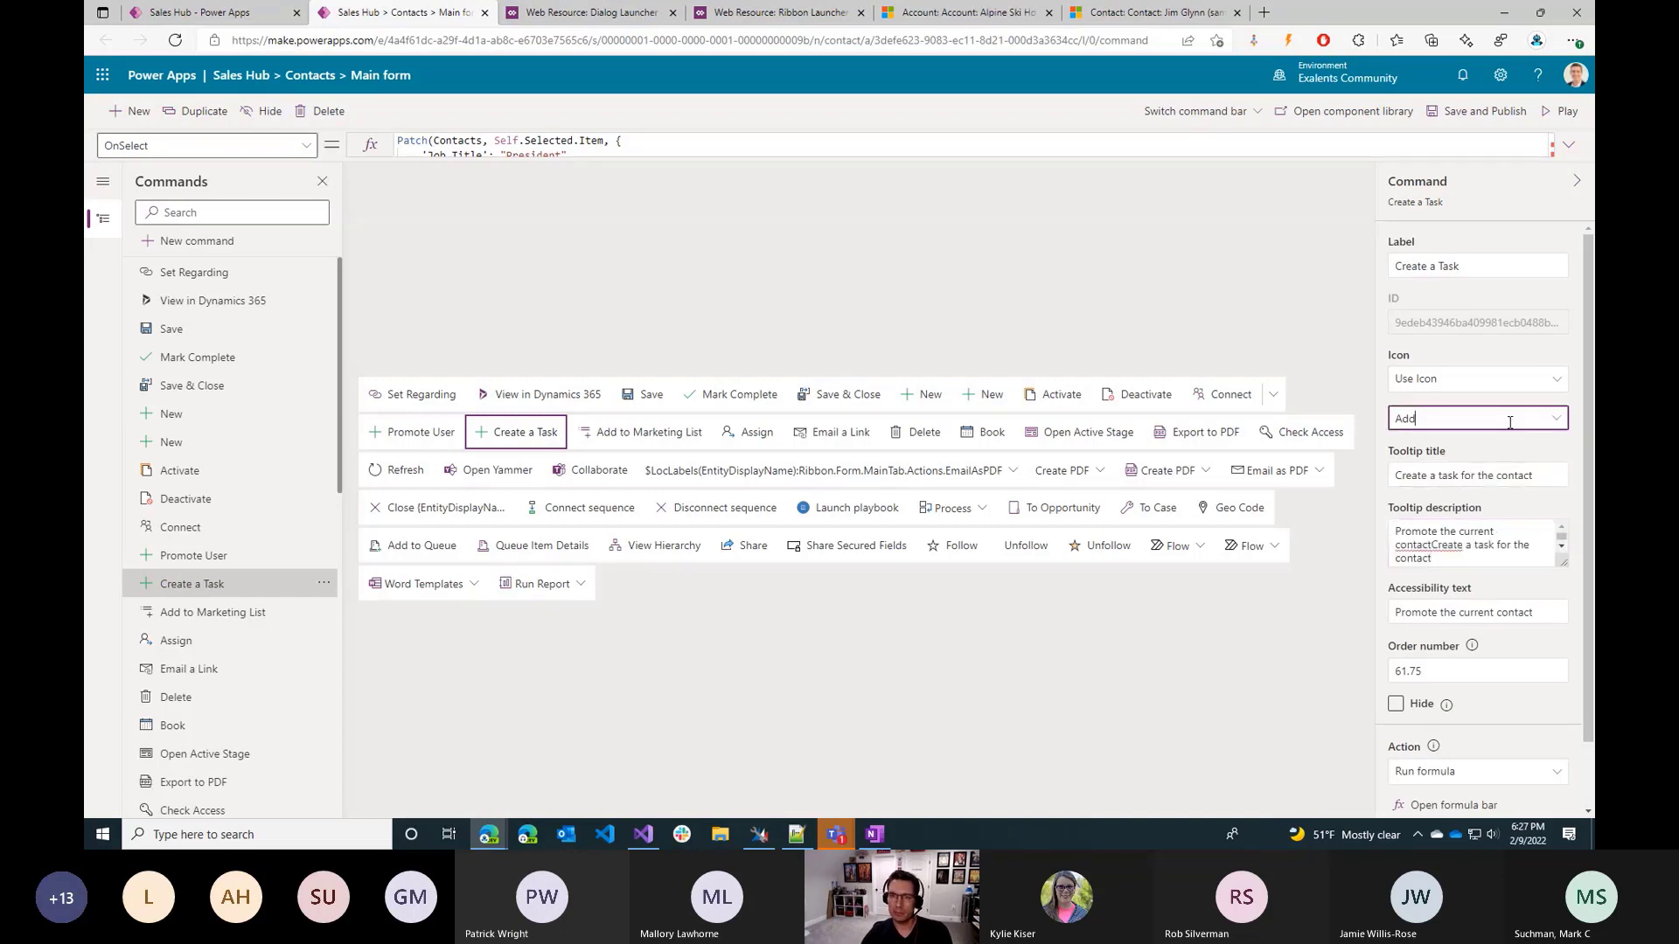
click(1555, 421)
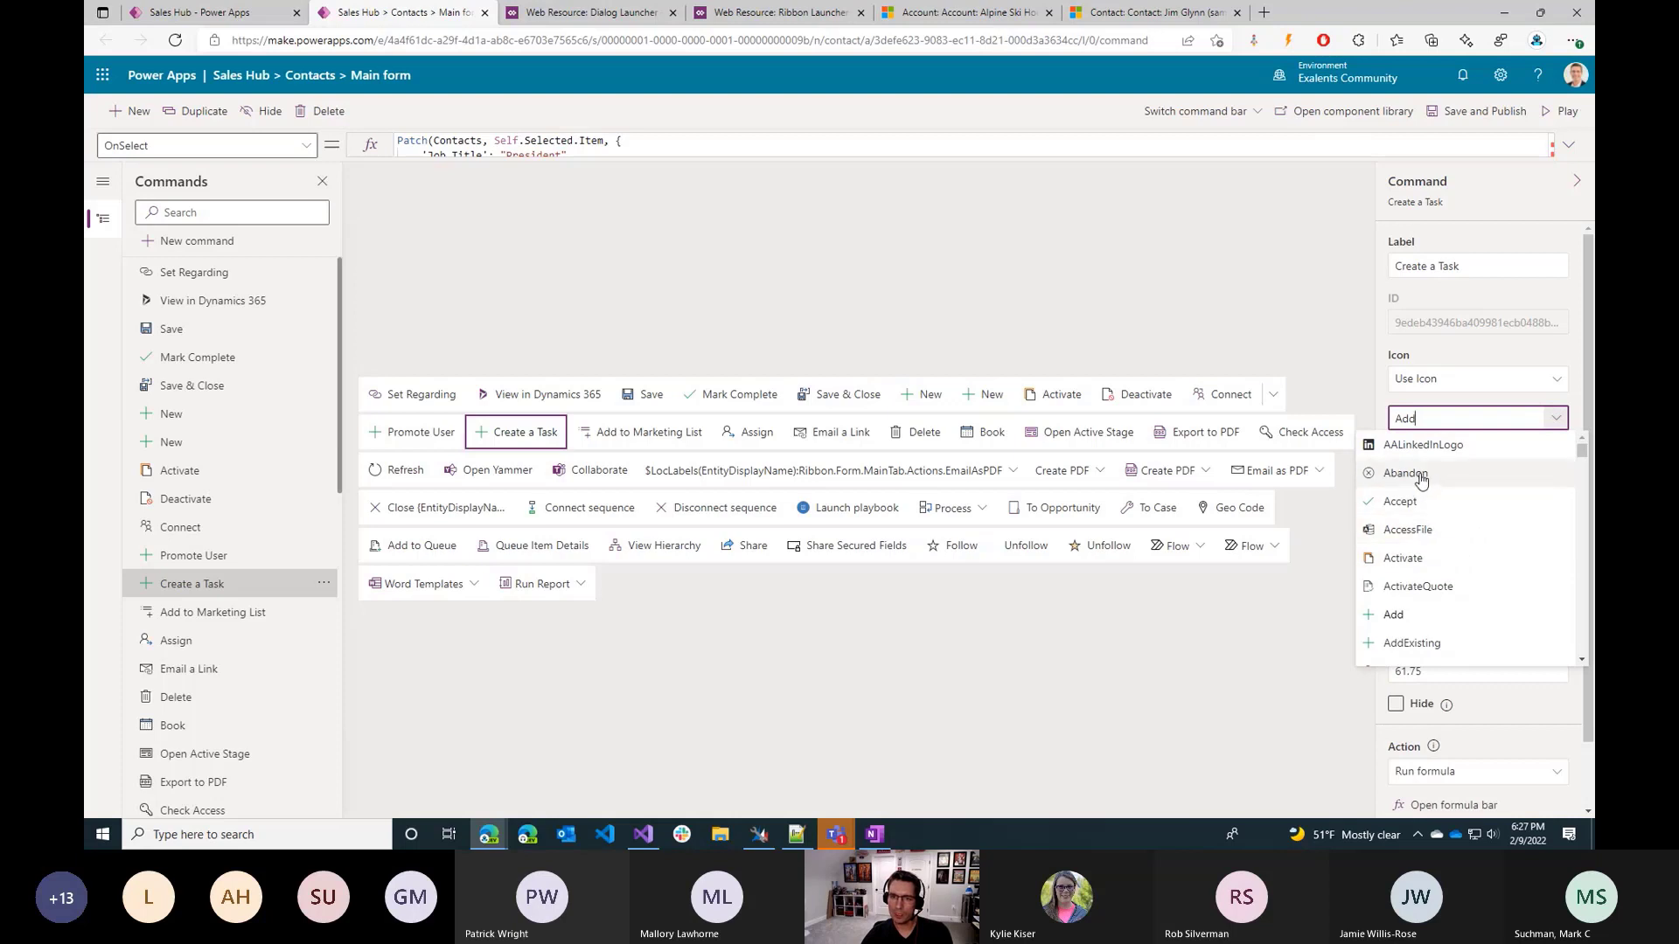
click(1420, 503)
In the Create a Task command's OnSelect formula, change the Patch data source to Tasks.
scroll(1472, 564, down, 1)
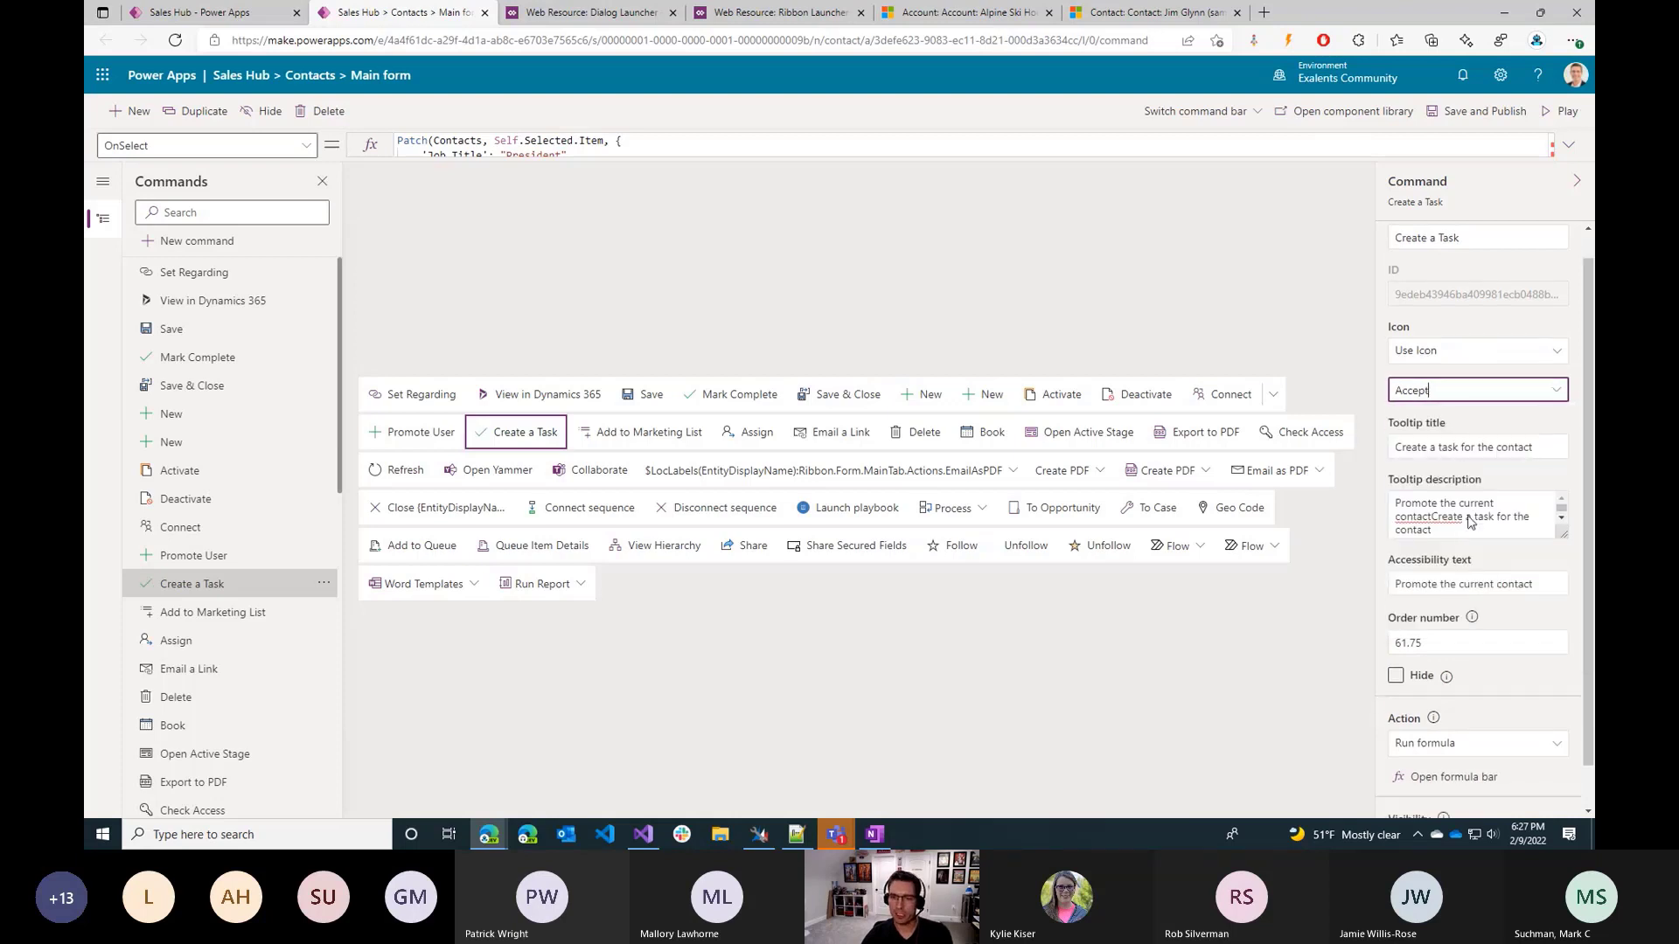
click(1453, 731)
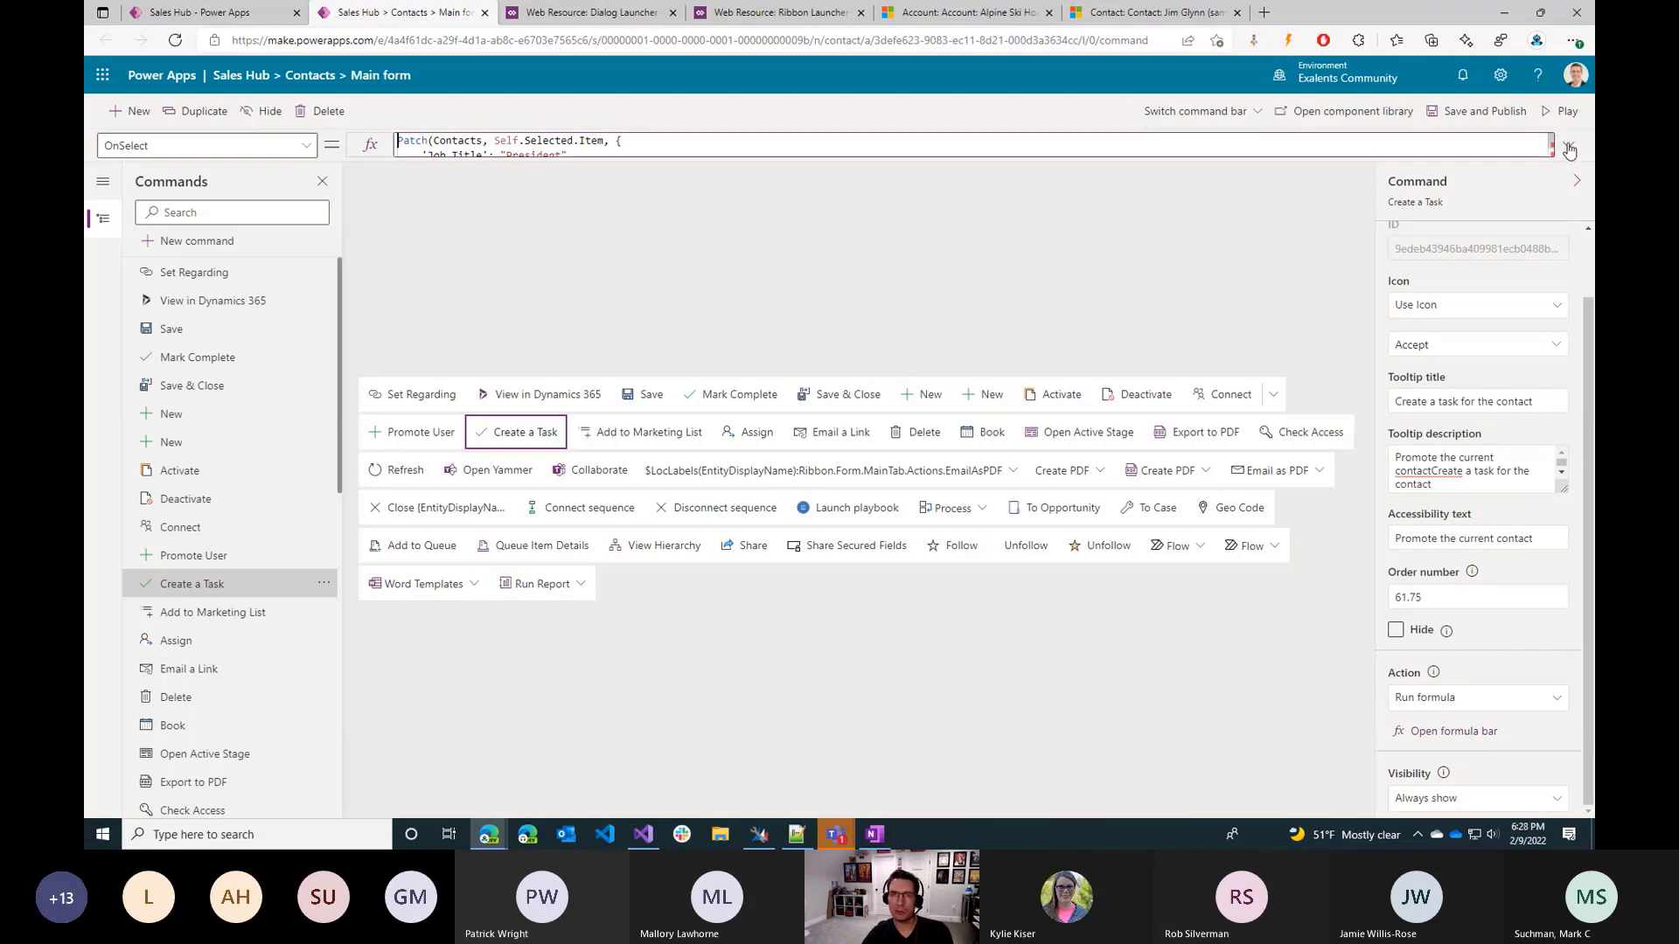
click(514, 221)
click(502, 171)
key(Up)
key(Up)
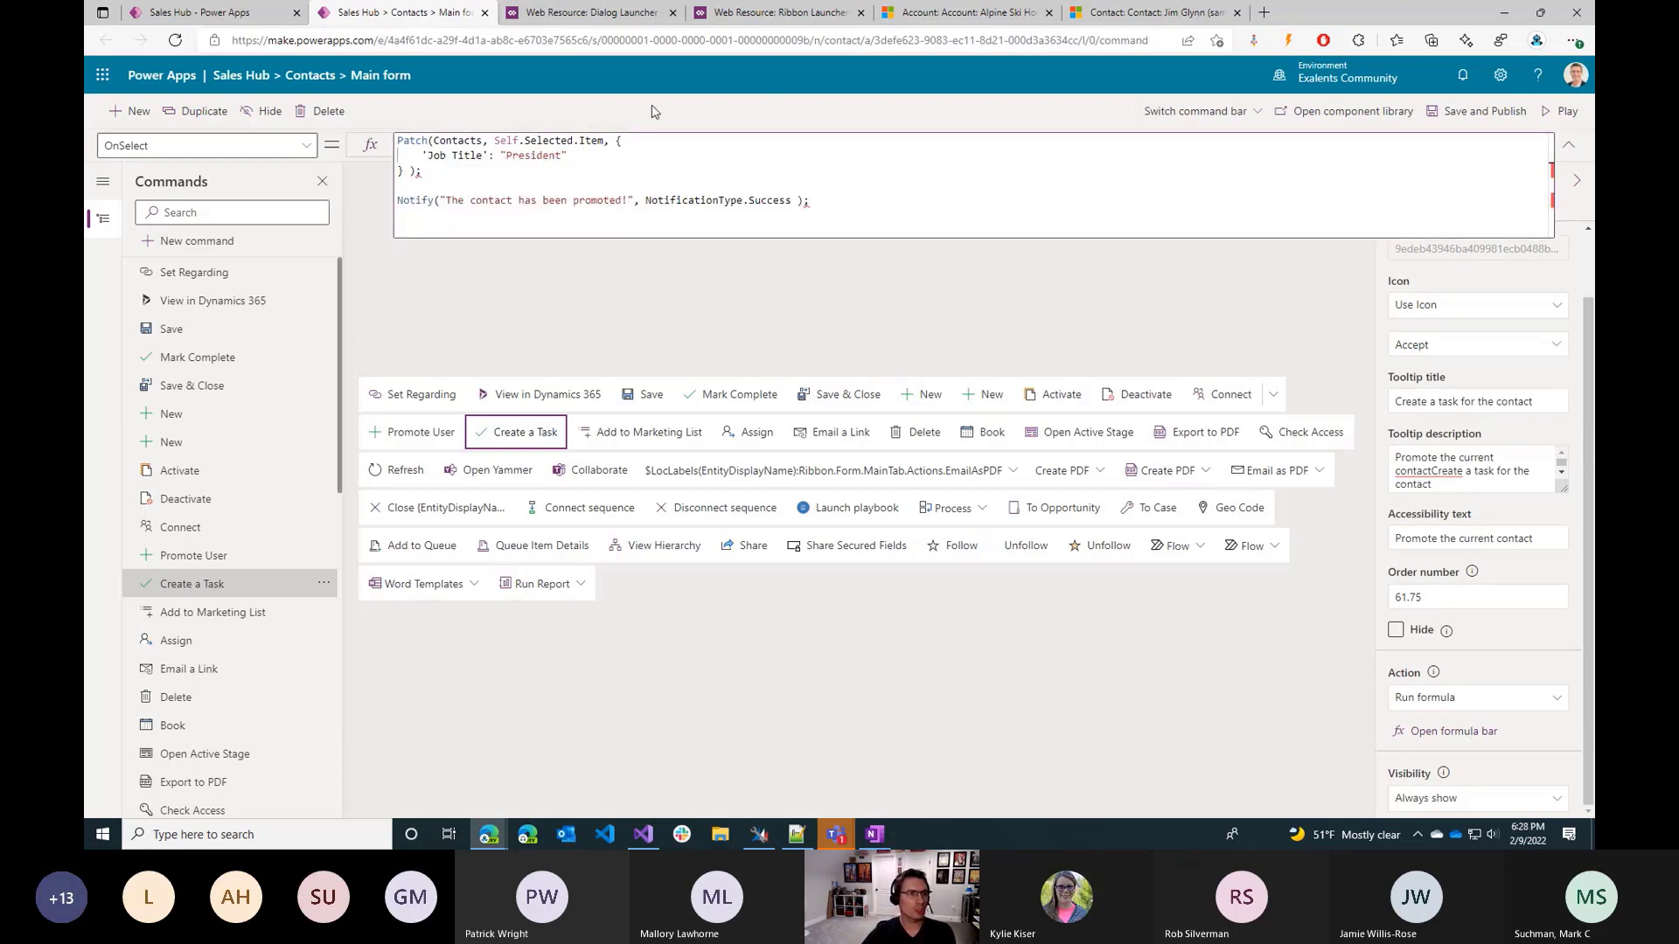
key(Right)
key(Right)
key(ctrl+shift+Right)
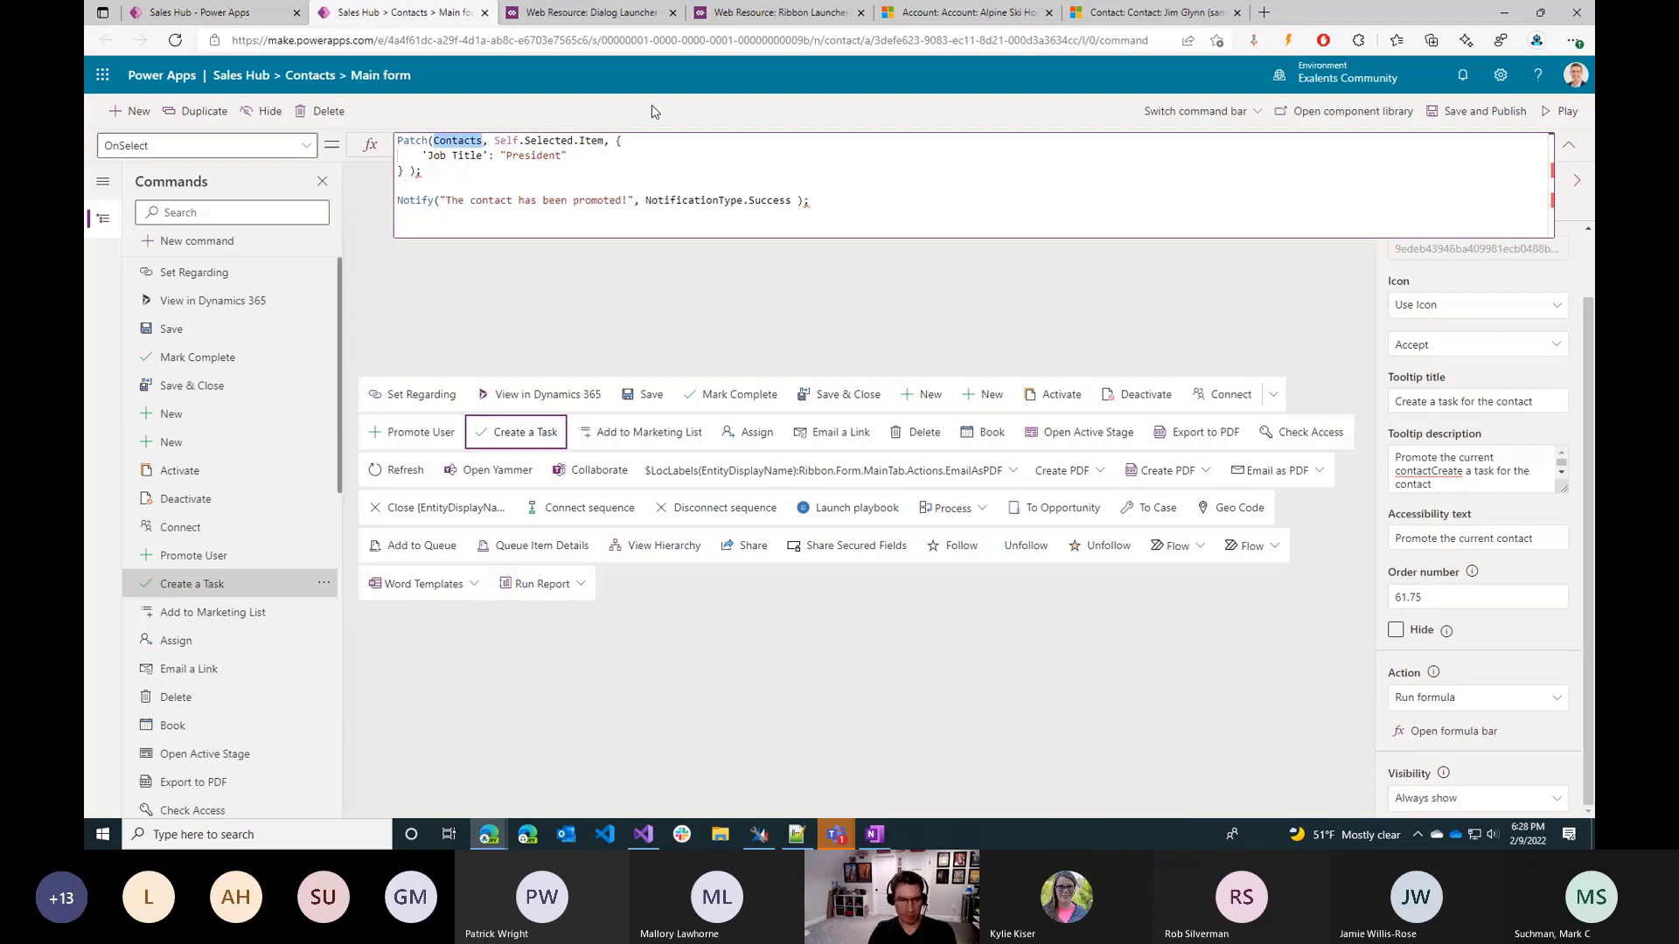
text(Tasks)
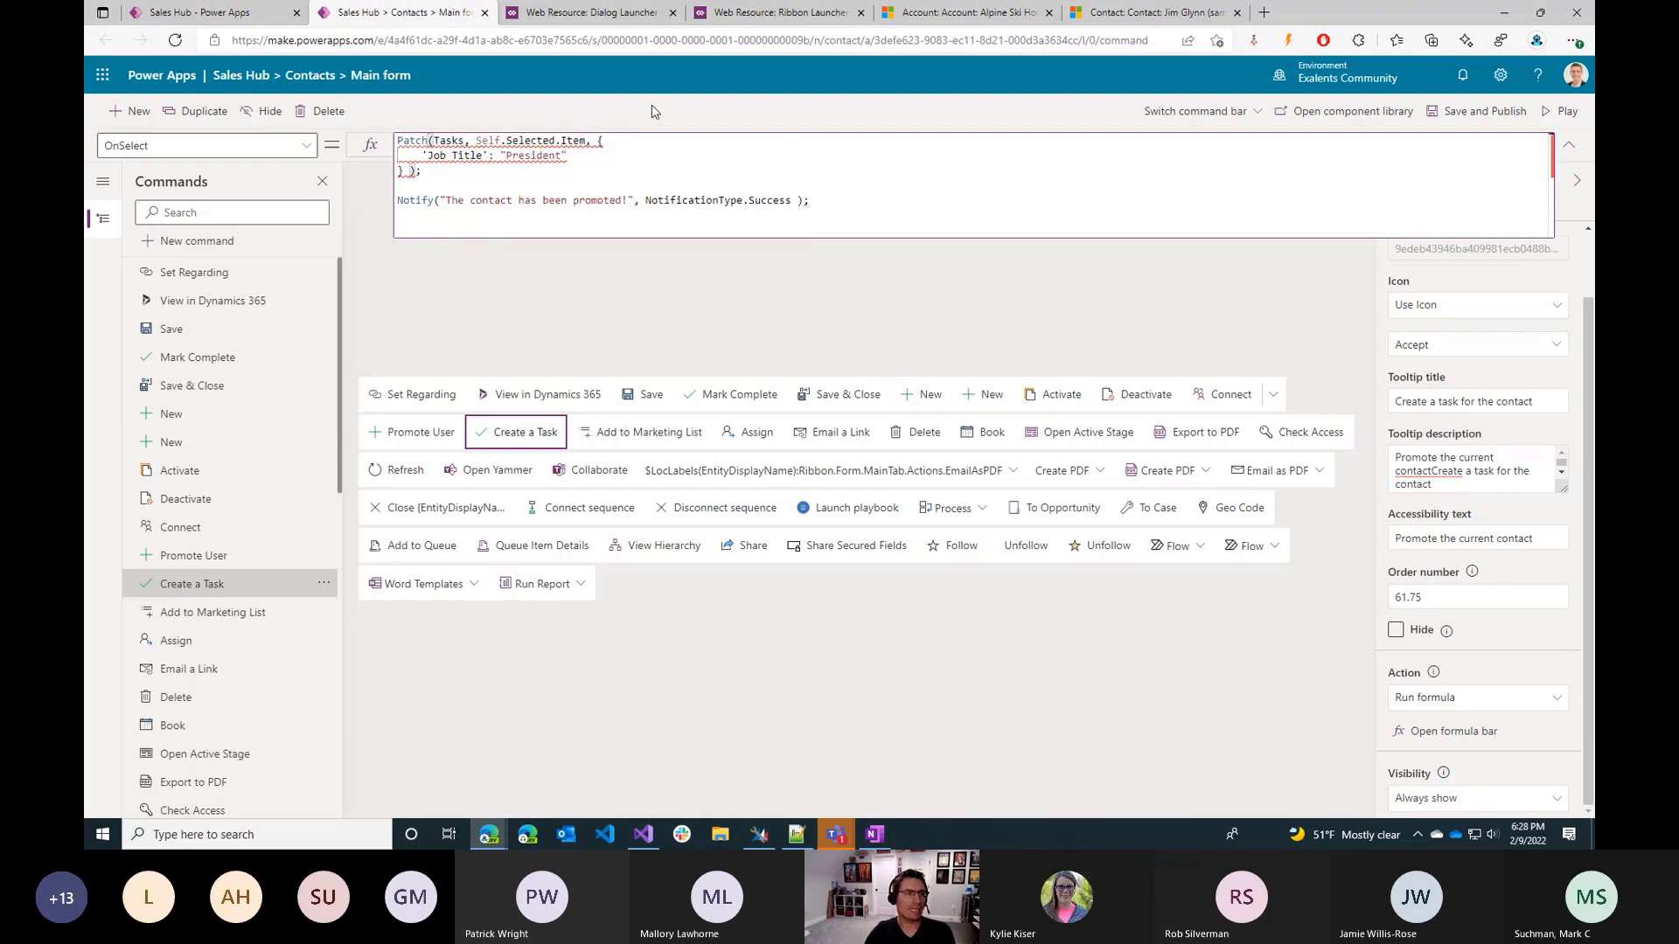
Replace Self.Selected.Item in the Patch call with Defaults(Account) and set the Patch data source to Accounts.
double_click(573, 141)
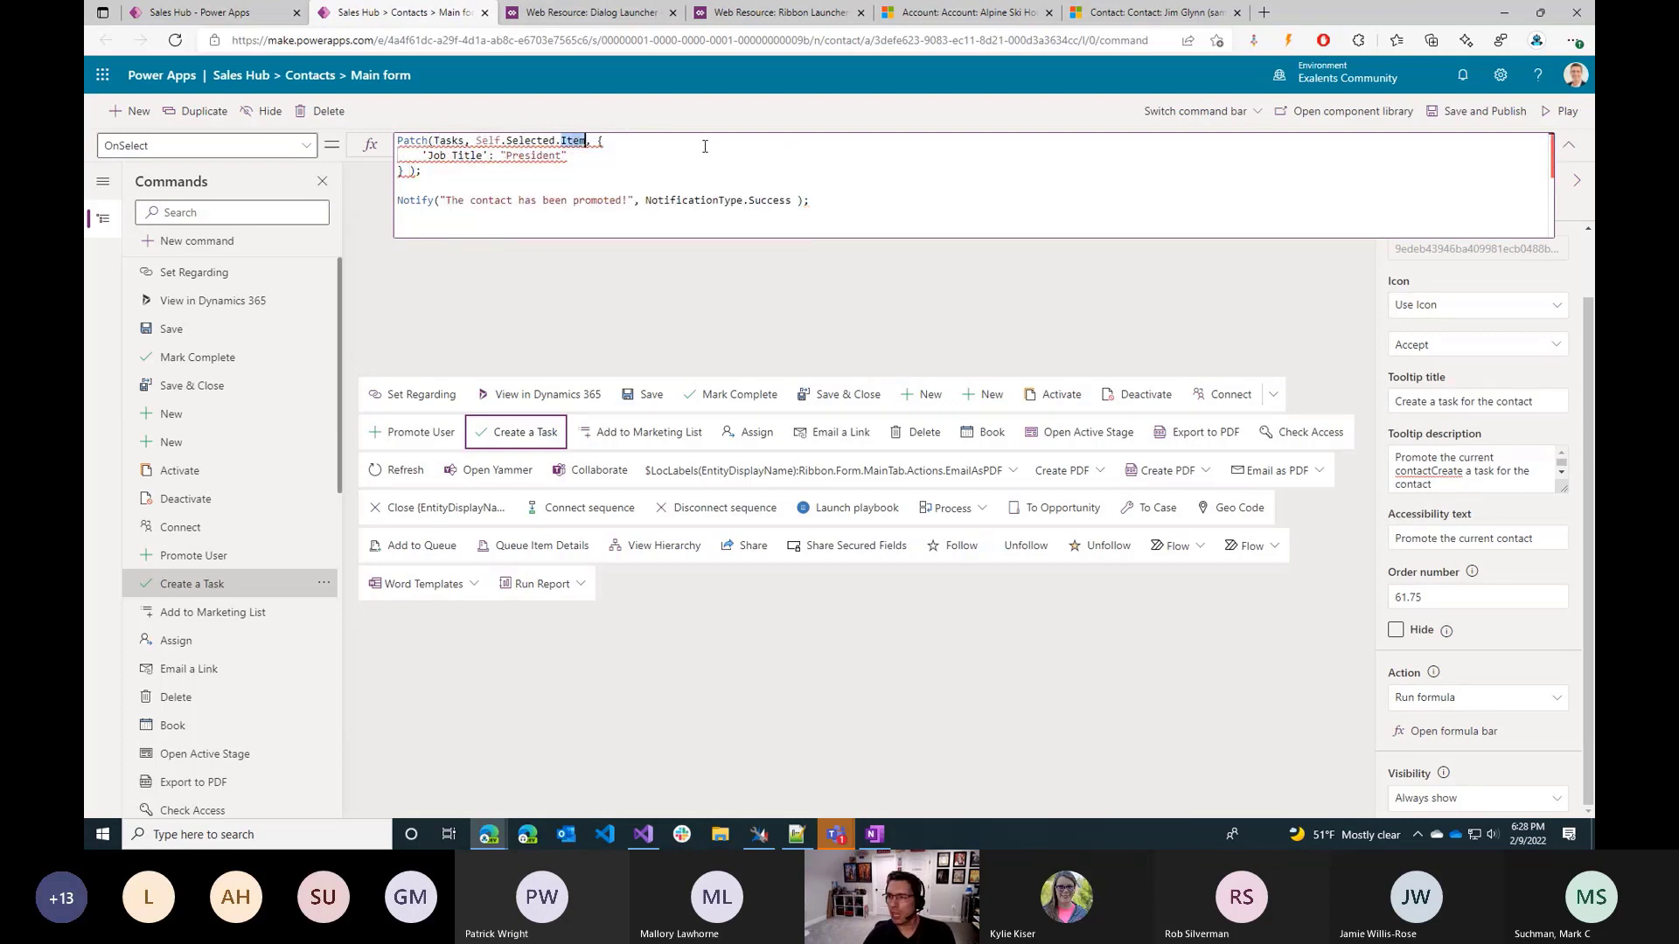
key(alt+Tab)
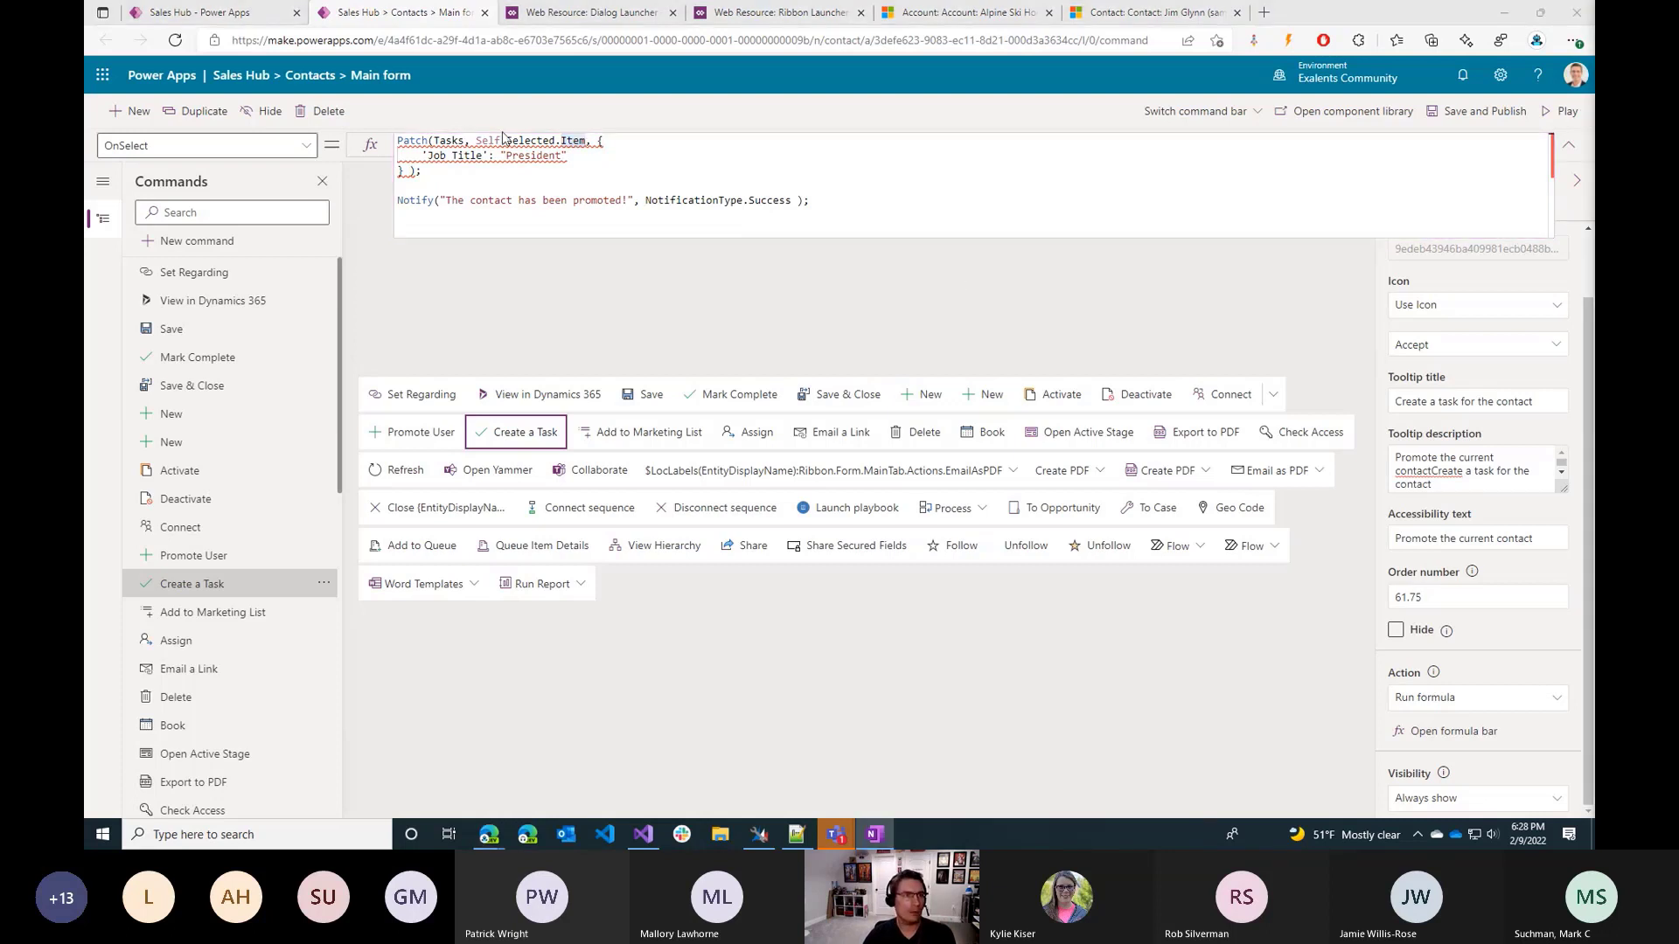
click(485, 146)
key(ctrl+shift+Right)
key(ctrl+Left)
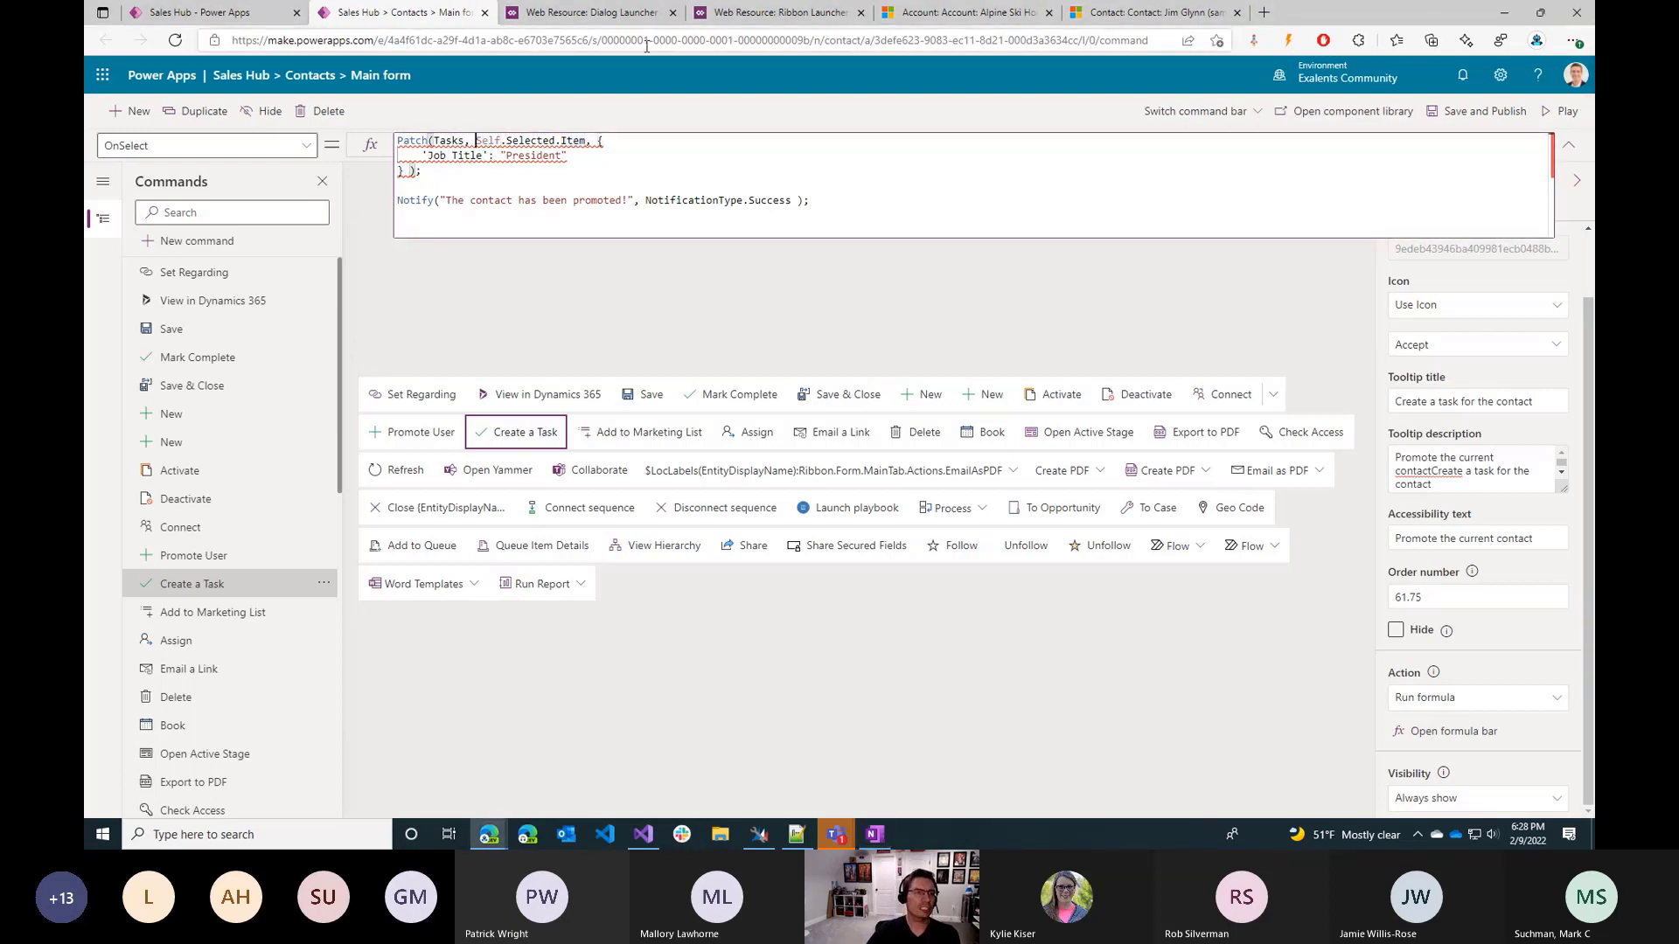
key(ctrl+shift+Right)
key(ctrl+shift+Right)
key(ctrl+shift+Right)
key(ctrl+shift+Right)
key(ctrl+shift+Left)
key(ctrl+shift+Left)
key(ctrl+shift+Right)
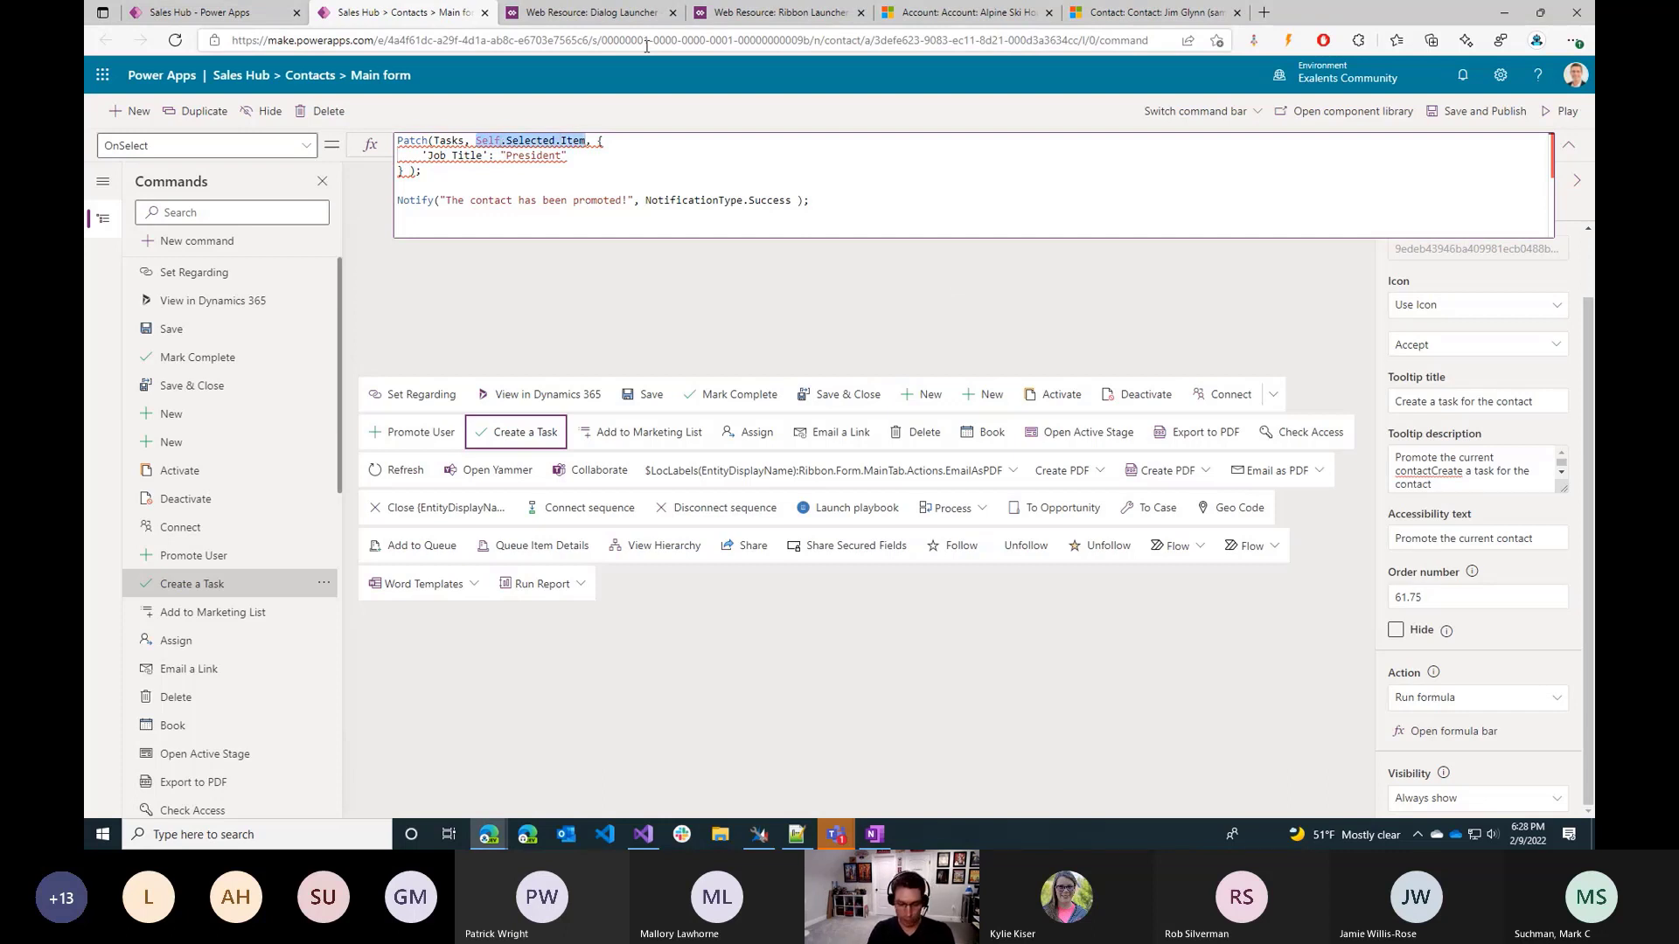
text(Defaults(T)
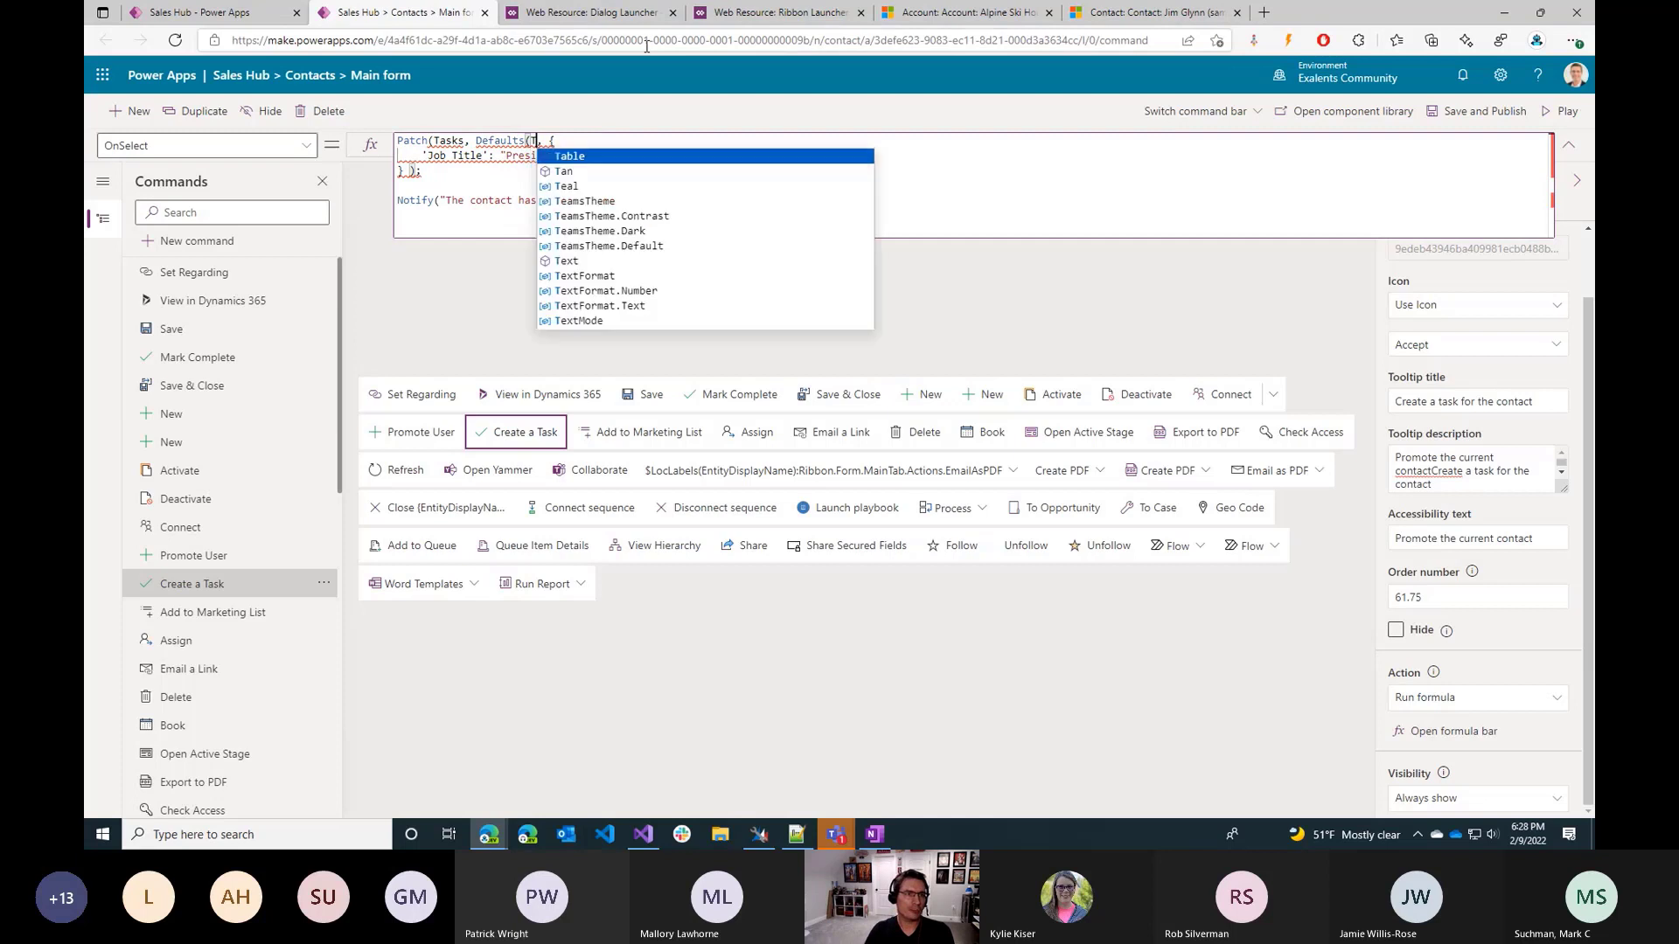
key(BackSpace)
text(Account))
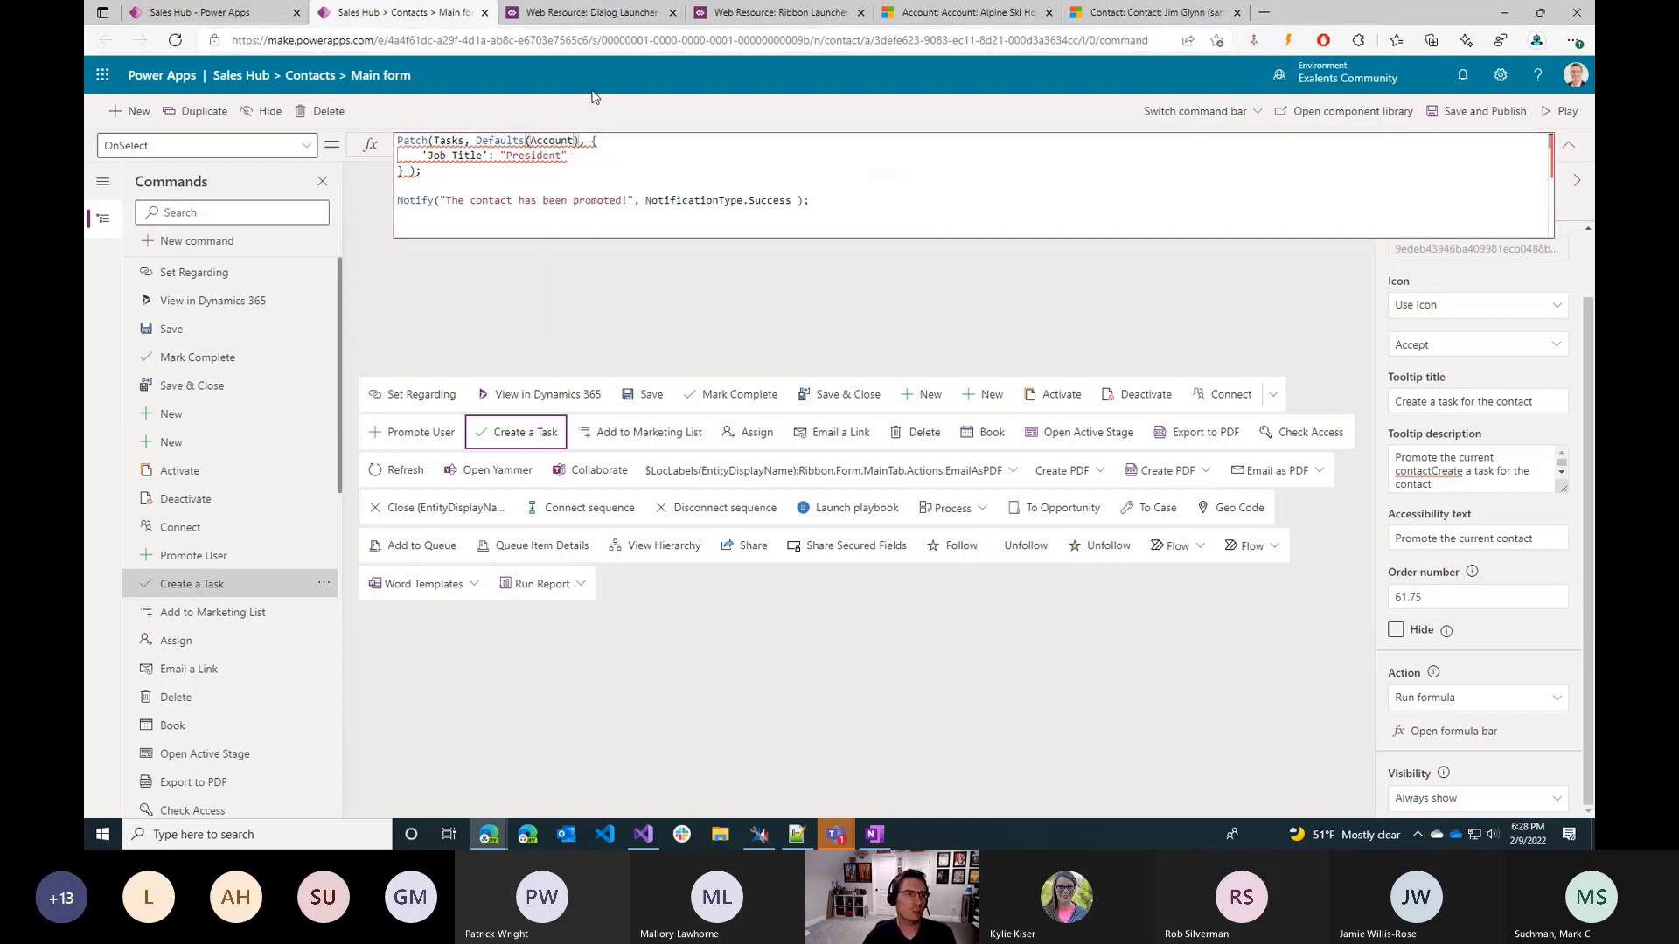
double_click(448, 141)
text(Accounts)
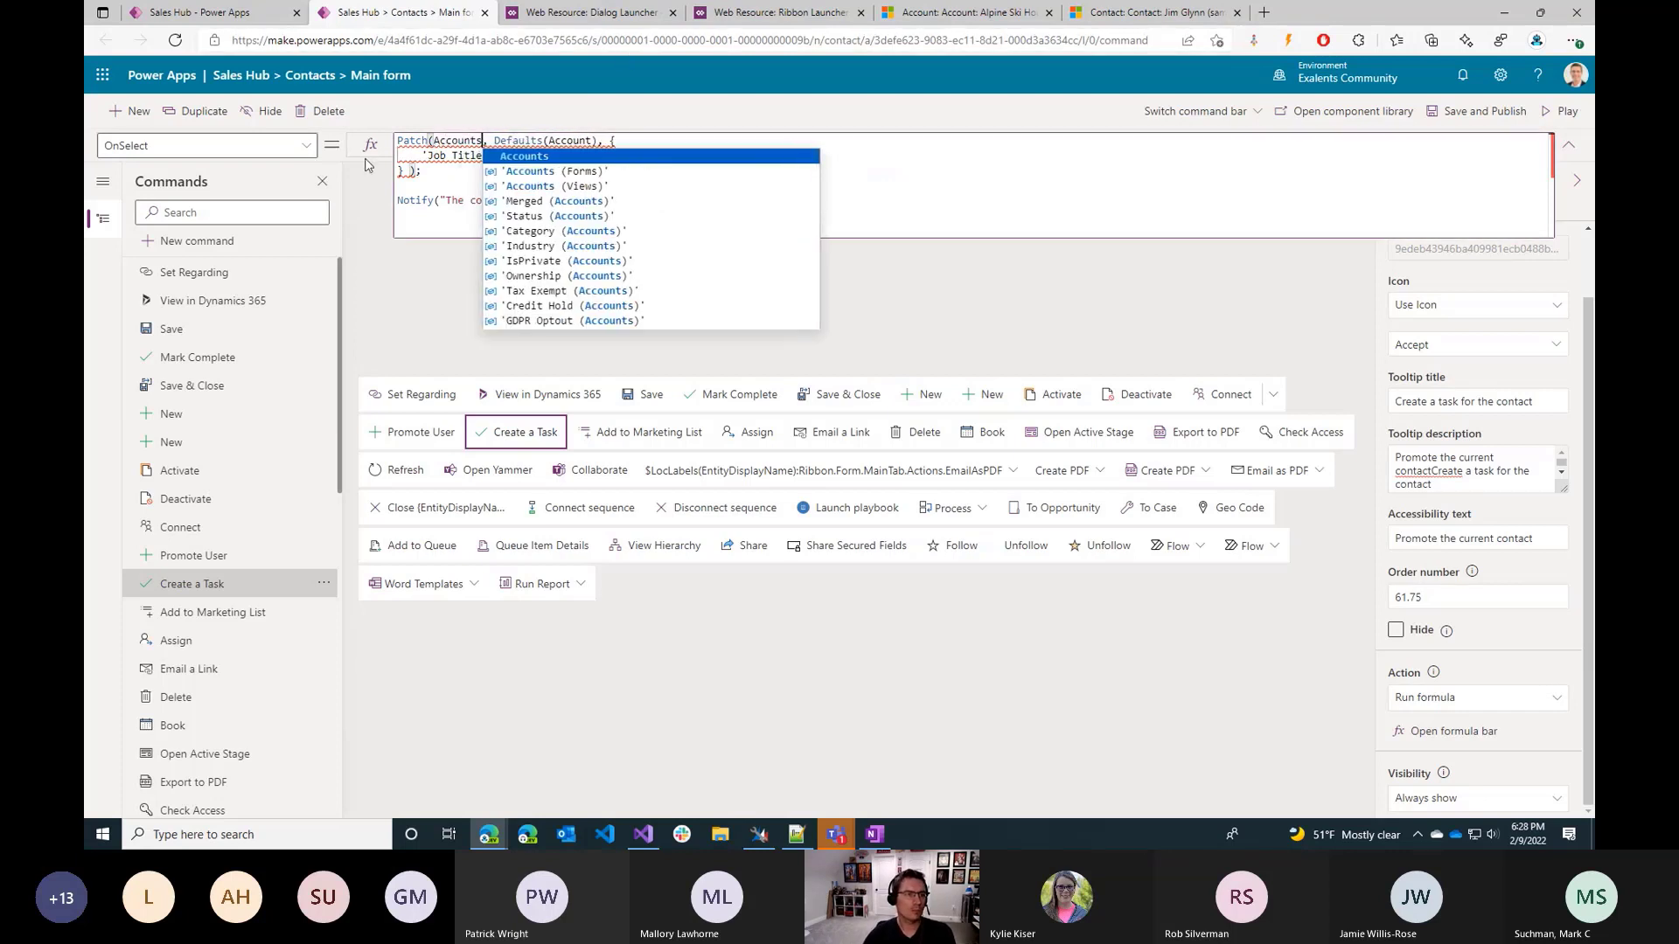
In the Create a Task command's Patch formula, replace the Job Title entry with 'Account Name': "Newly created account",.
click(438, 155)
key(ctrl+shift+Right)
key(ctrl+shift+Right)
key(ctrl+shift+Right)
key(ctrl+shift+Right)
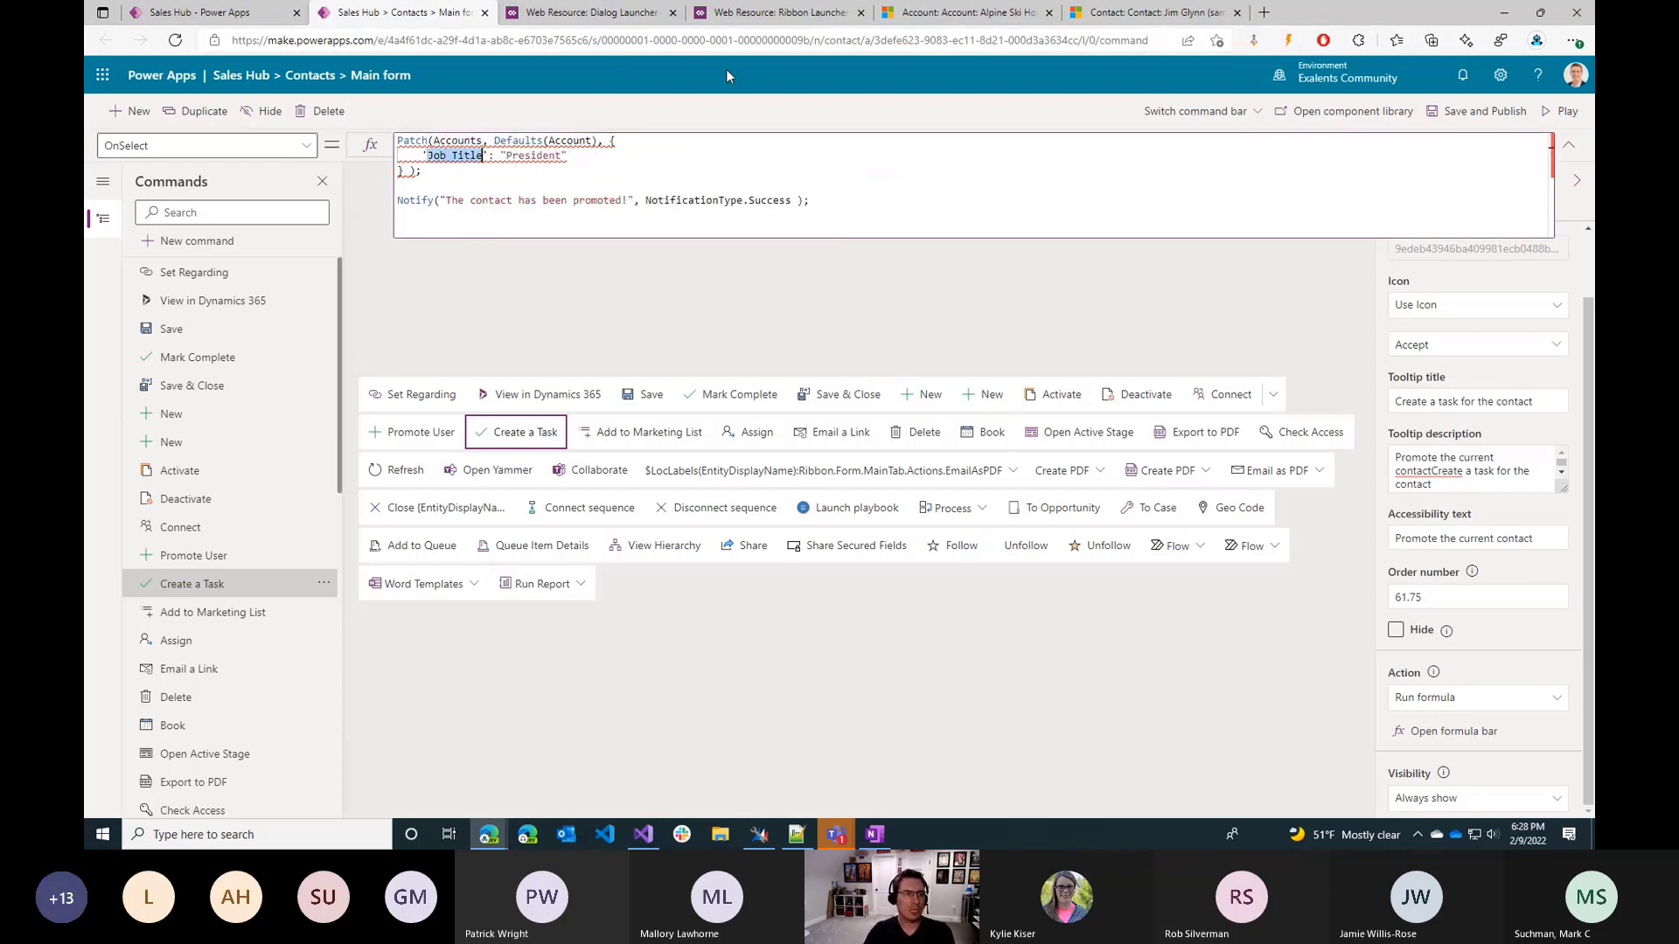
key(BackSpace)
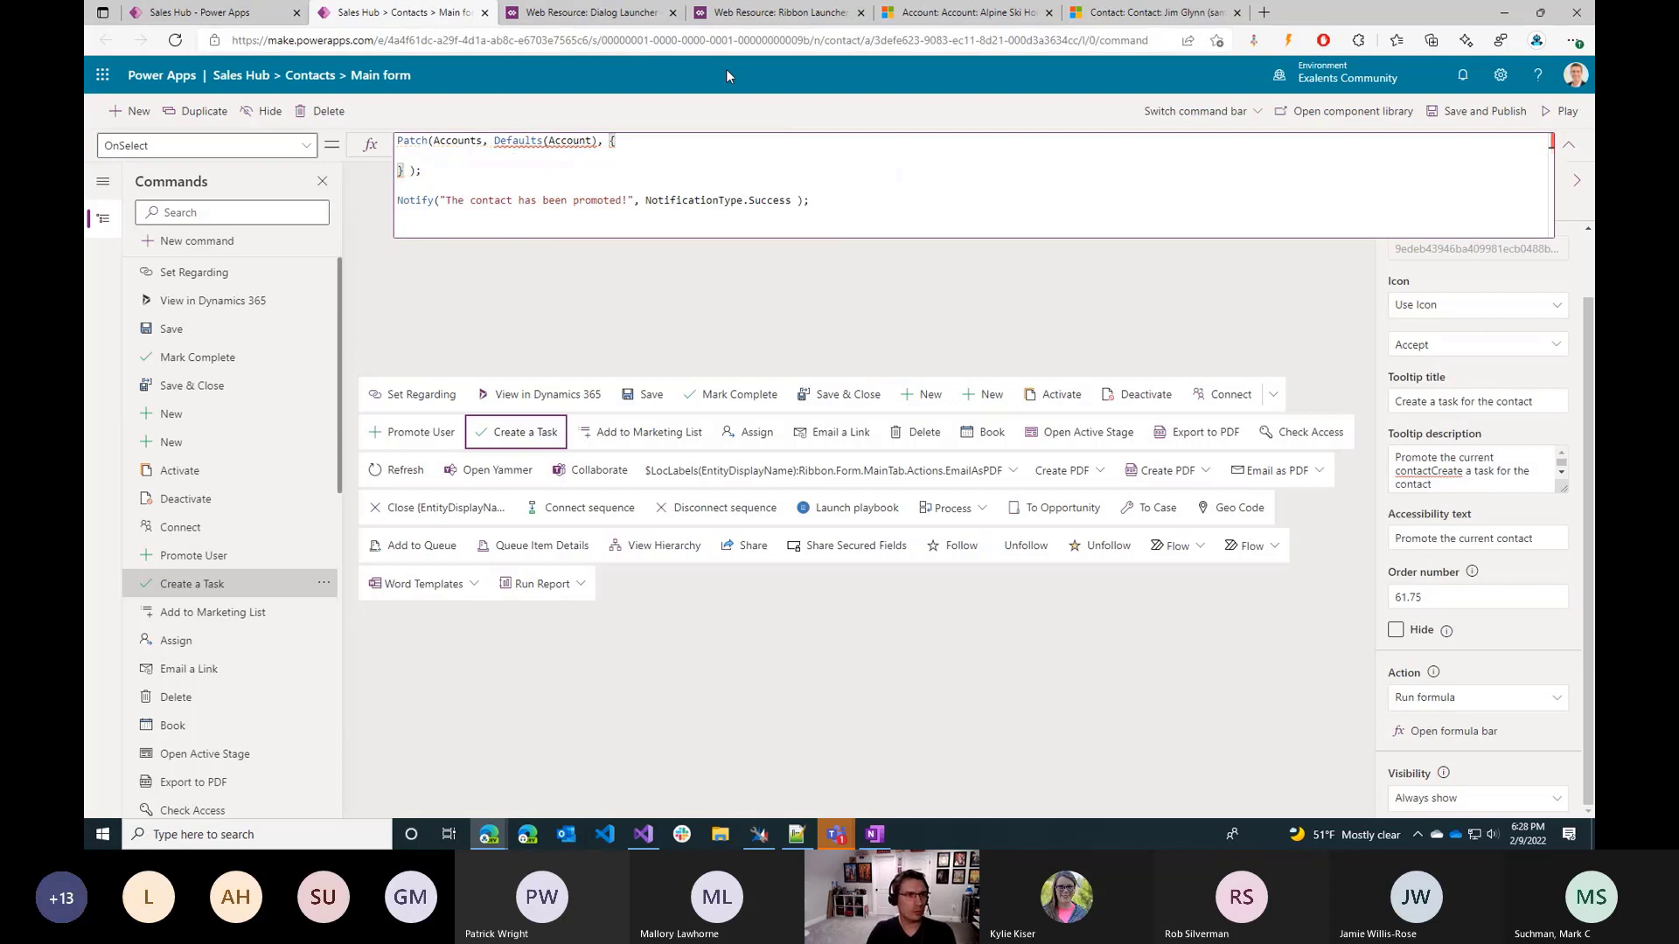
text(Name)
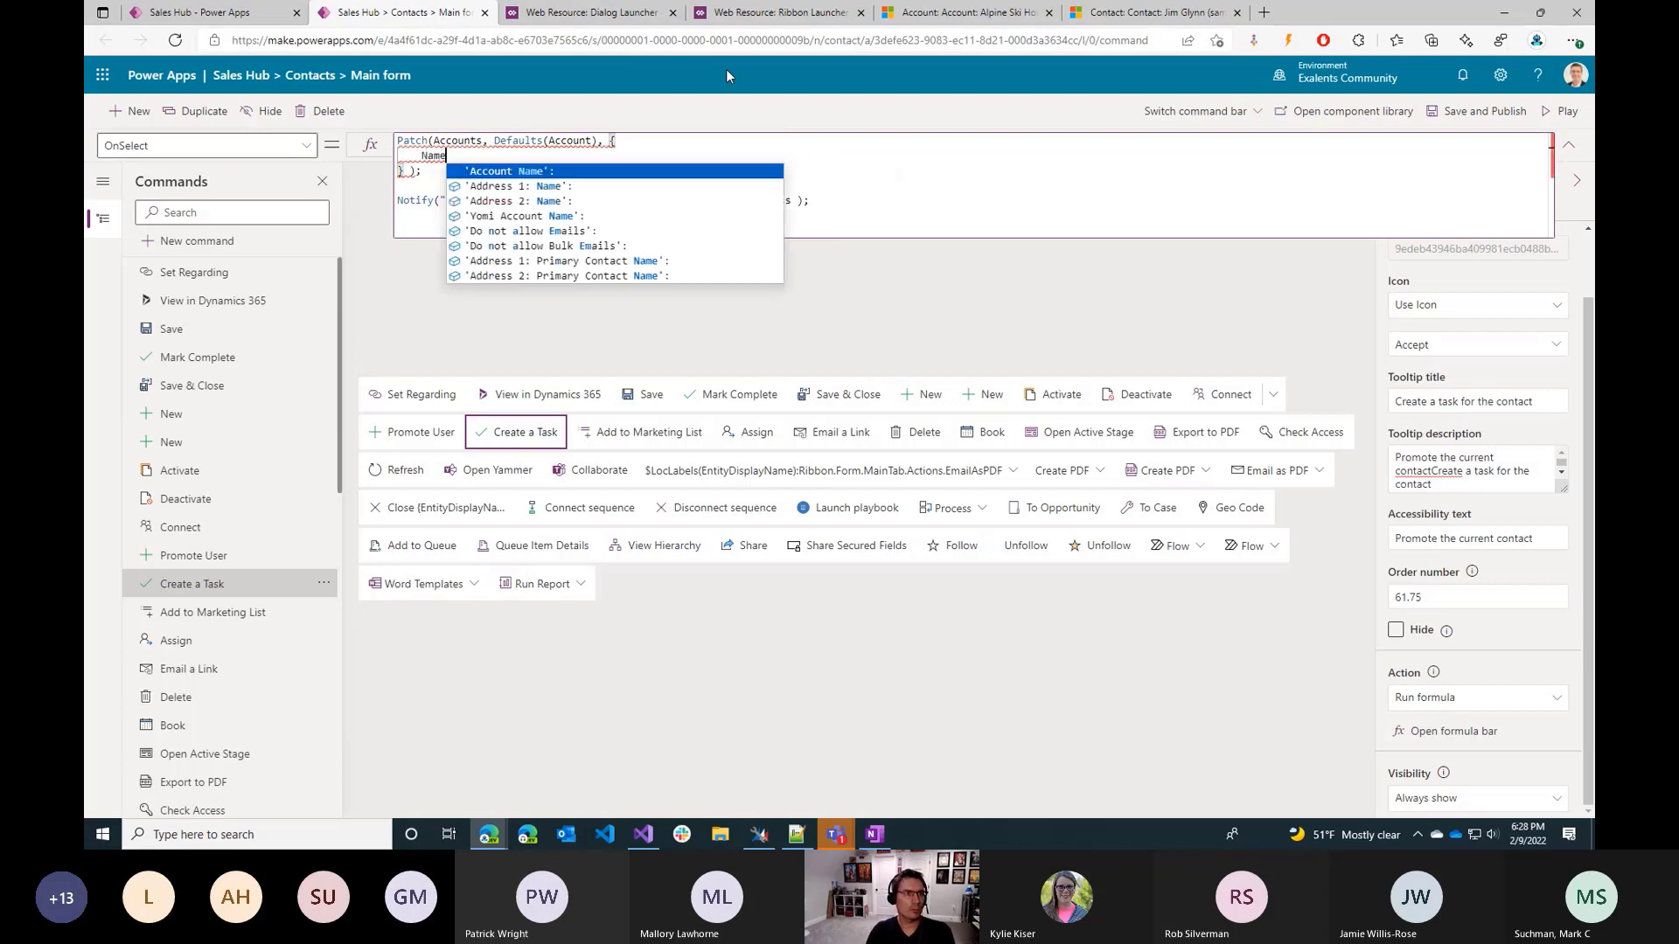
key(Tab)
text(")
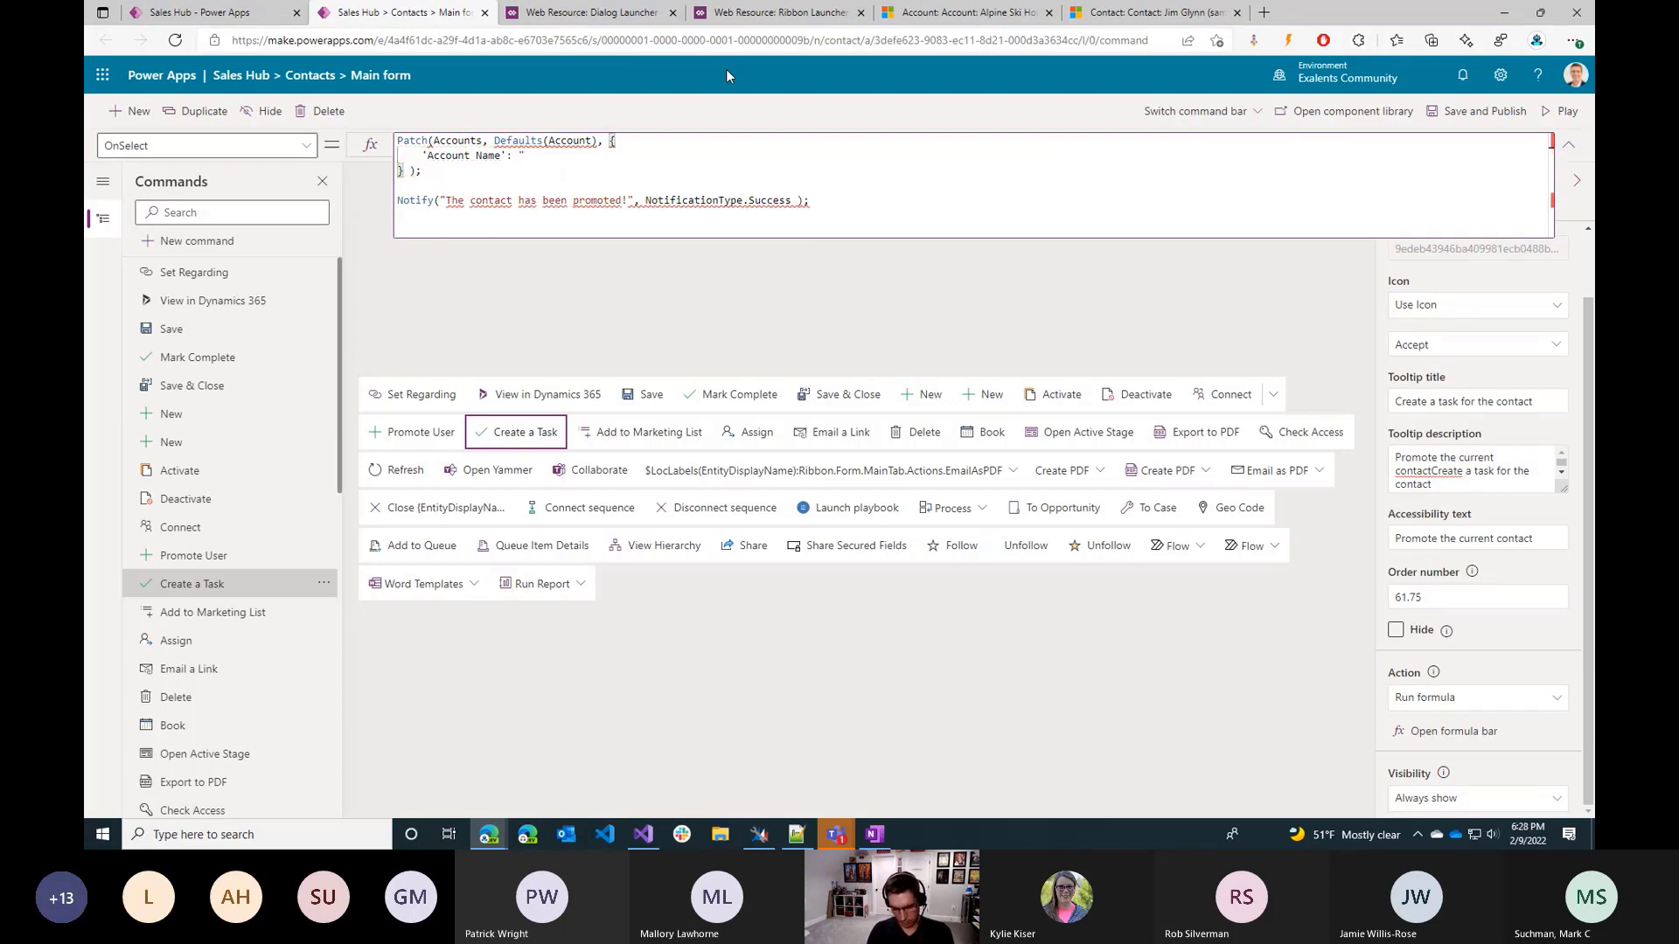
text(Newly creat)
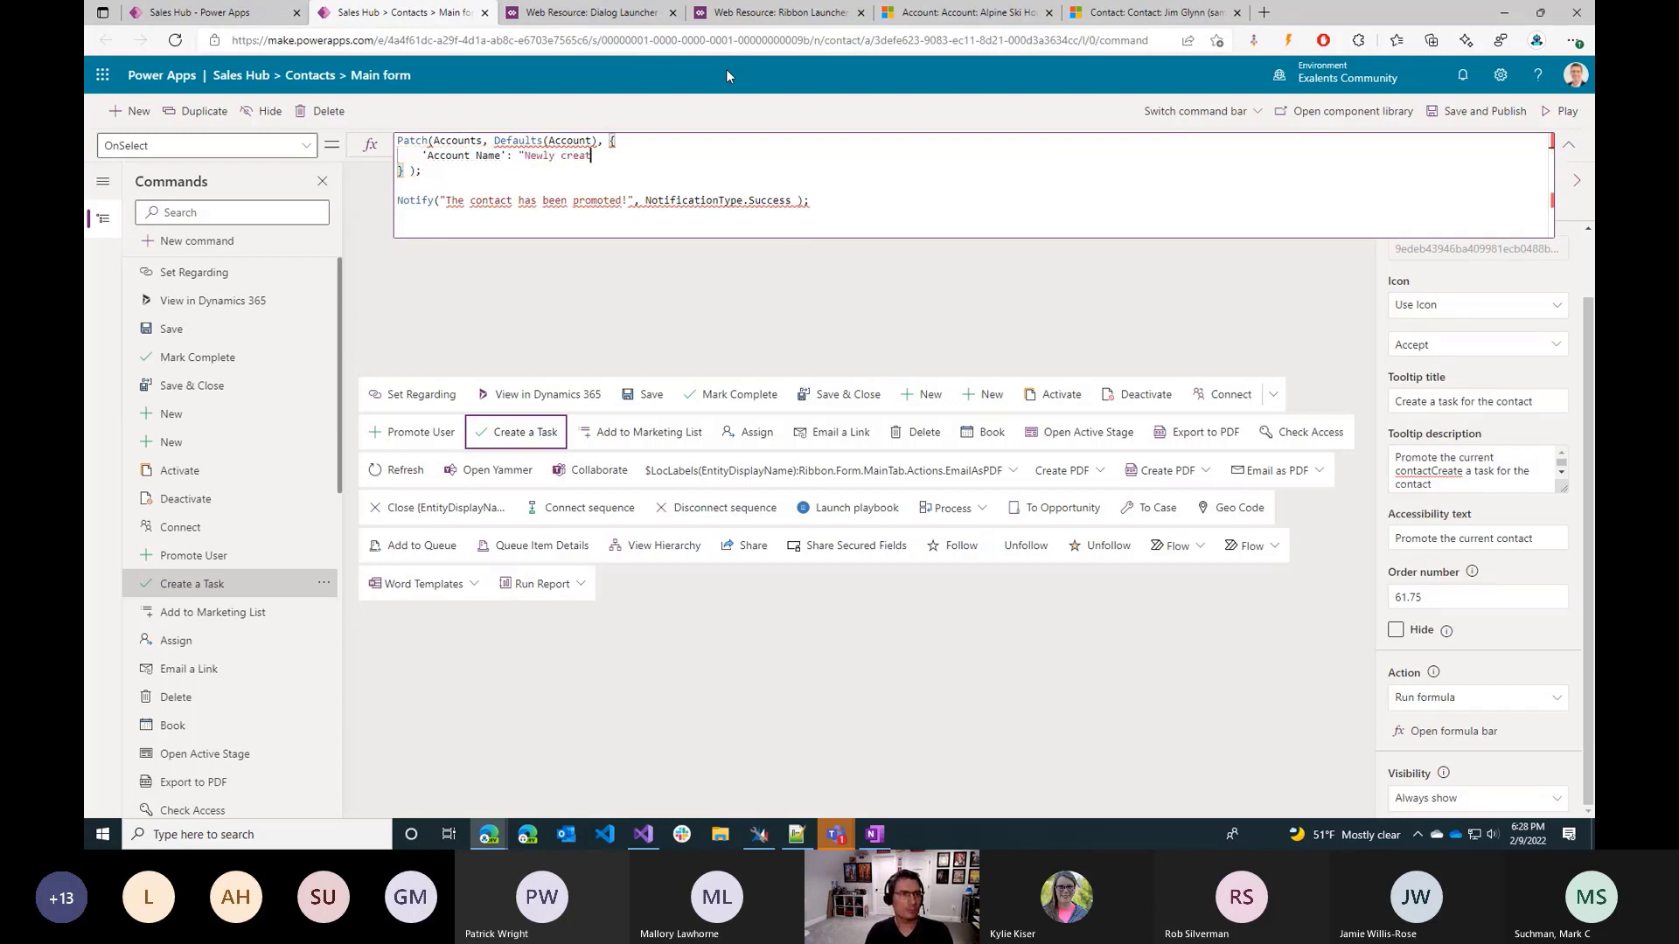
text(ed account",'Account Name':)
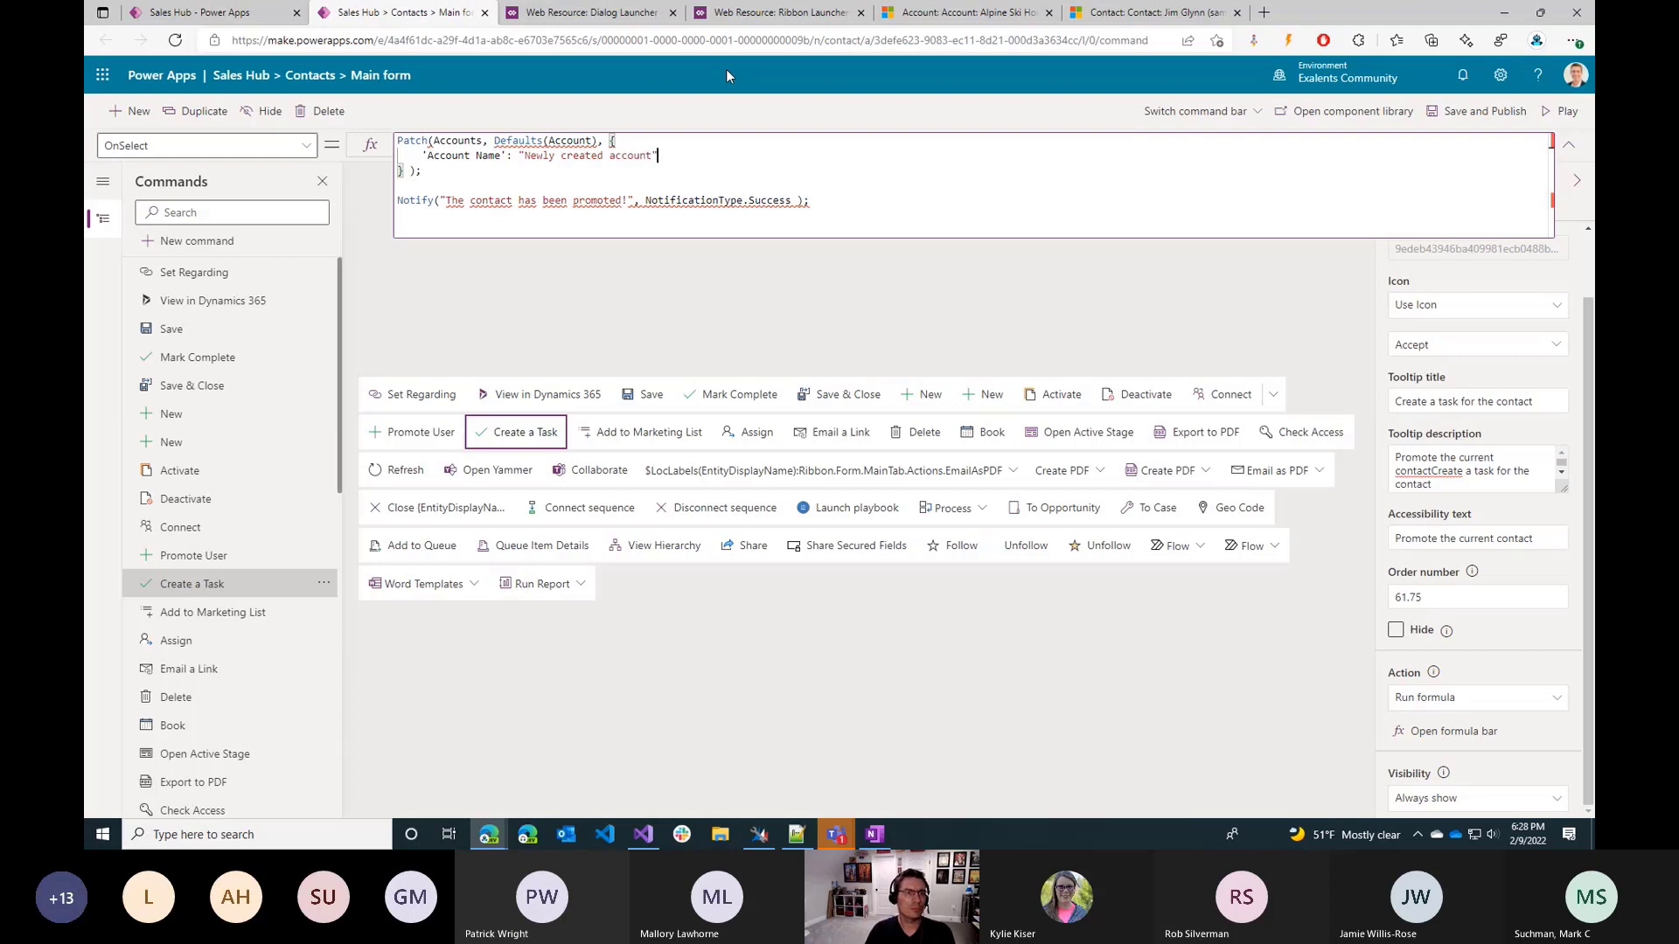
key(shift+Left)
key(shift+Left)
key(shift+Left)
key(shift+Left)
key(shift+Left)
key(shift+Left)
key(shift+Left)
key(shift+Left)
key(shift+Left)
key(shift+Left)
key(shift+Left)
key(shift+Left)
key(shift+Left)
key(shift+Left)
key(shift+Left)
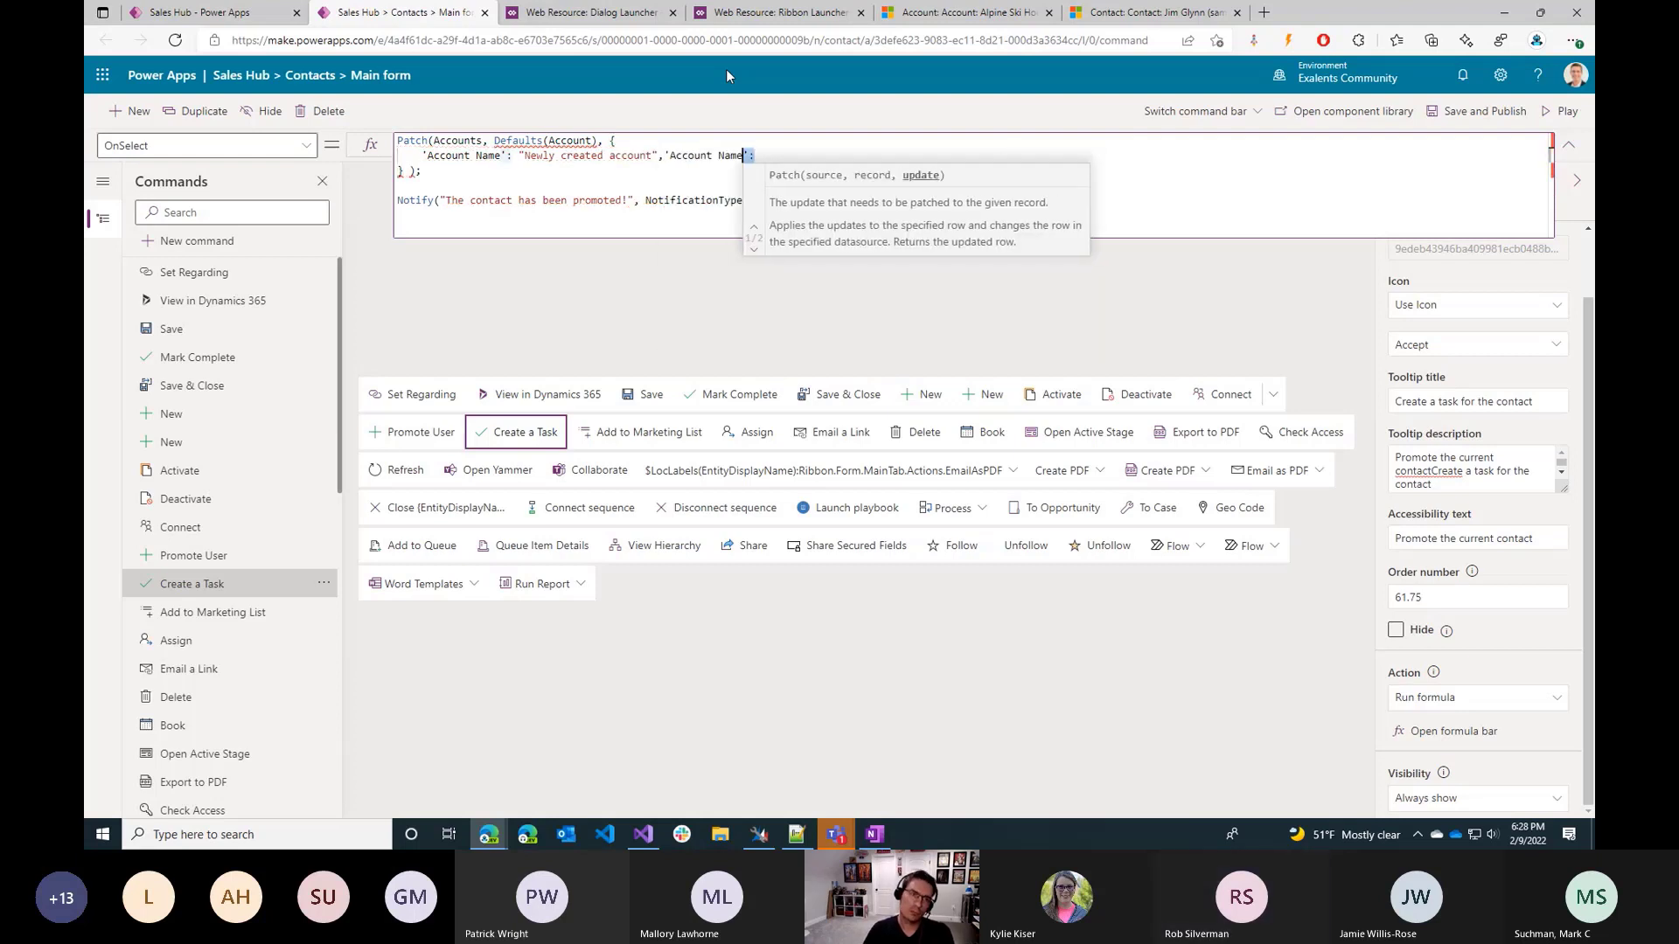
key(BackSpace)
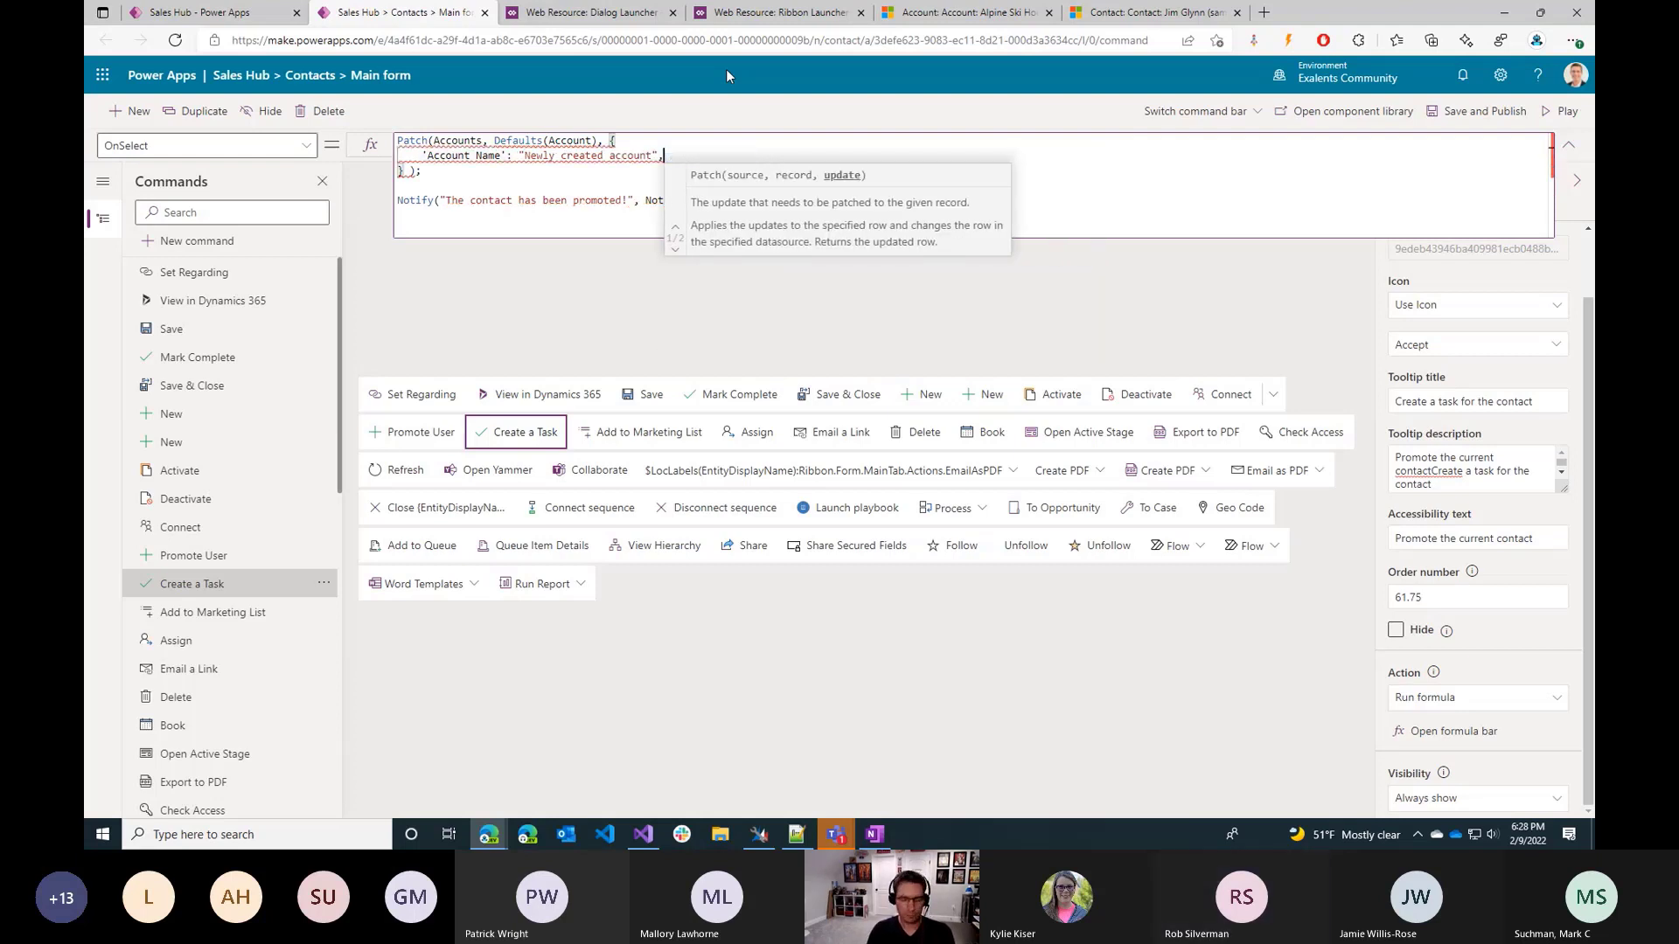
Add a 'Primary Contact' field set to Self.Selected.Item to the Patch call's record.
key(Return)
text(Primary Contact':)
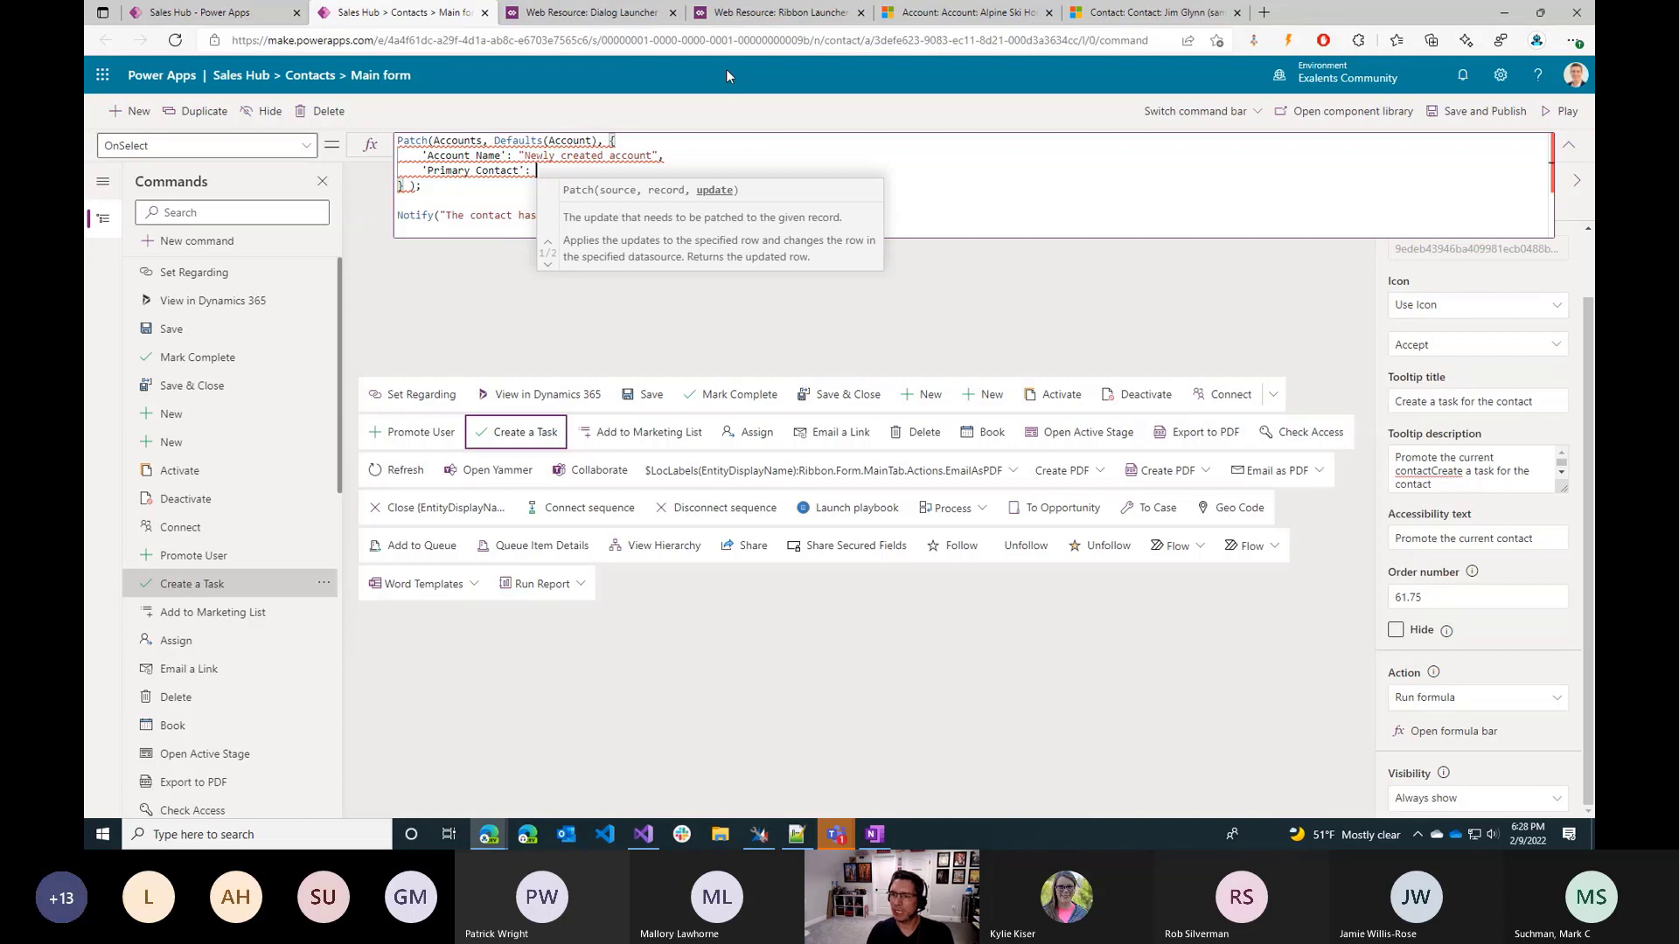
text( Se)
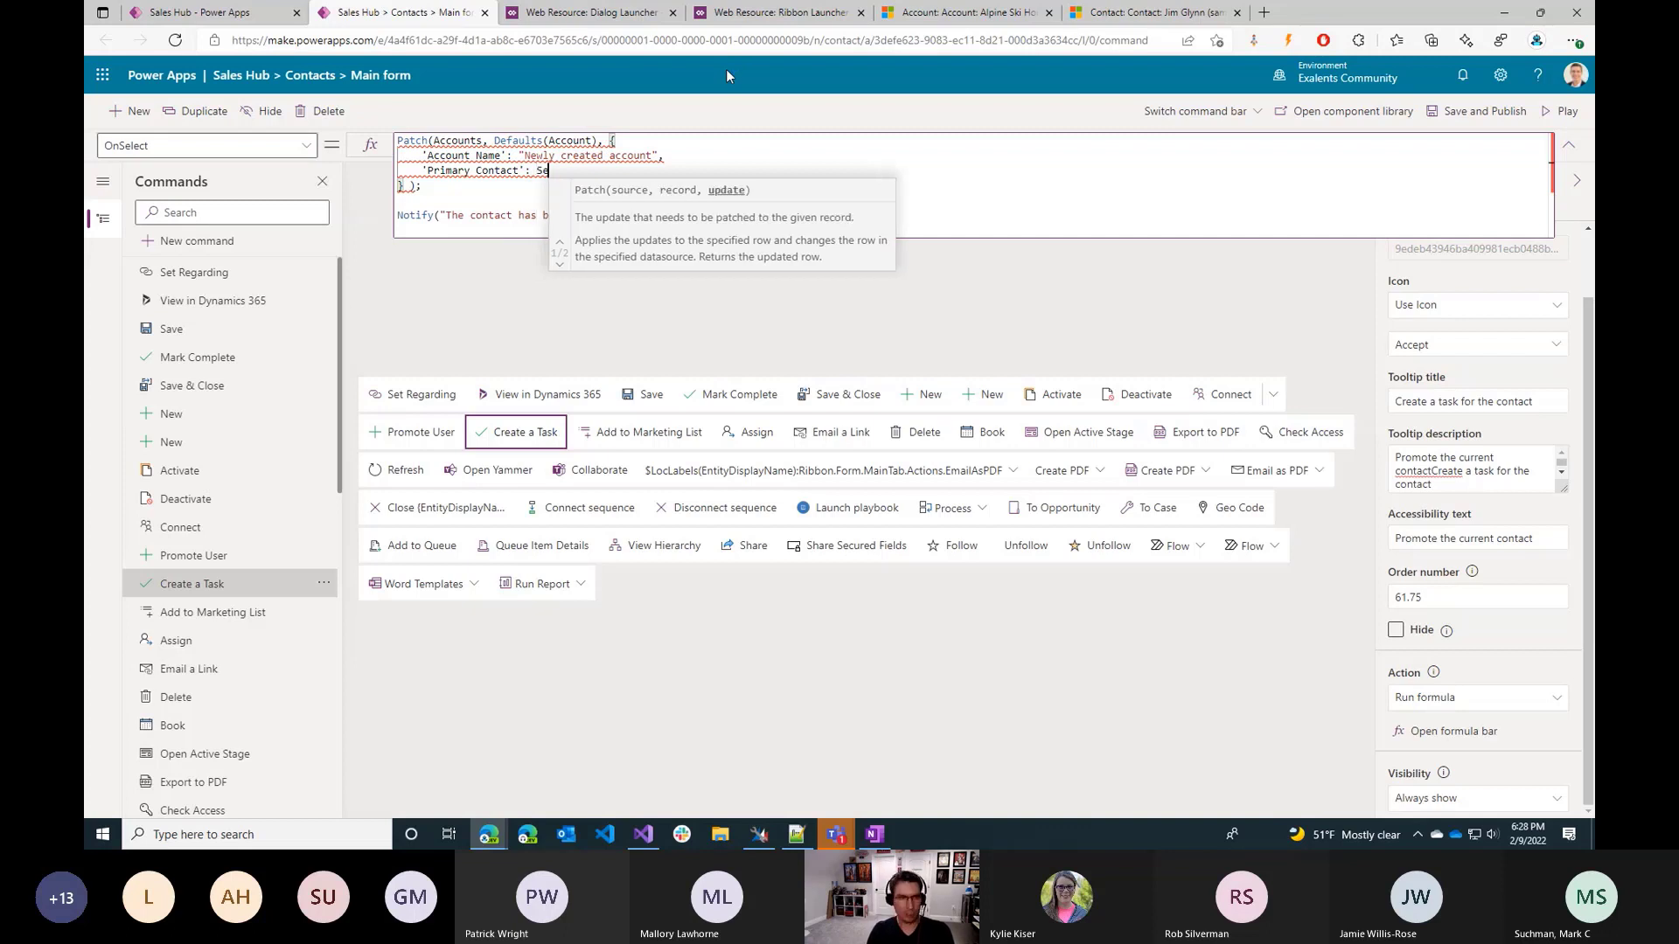
text(lf.Selected.Item)
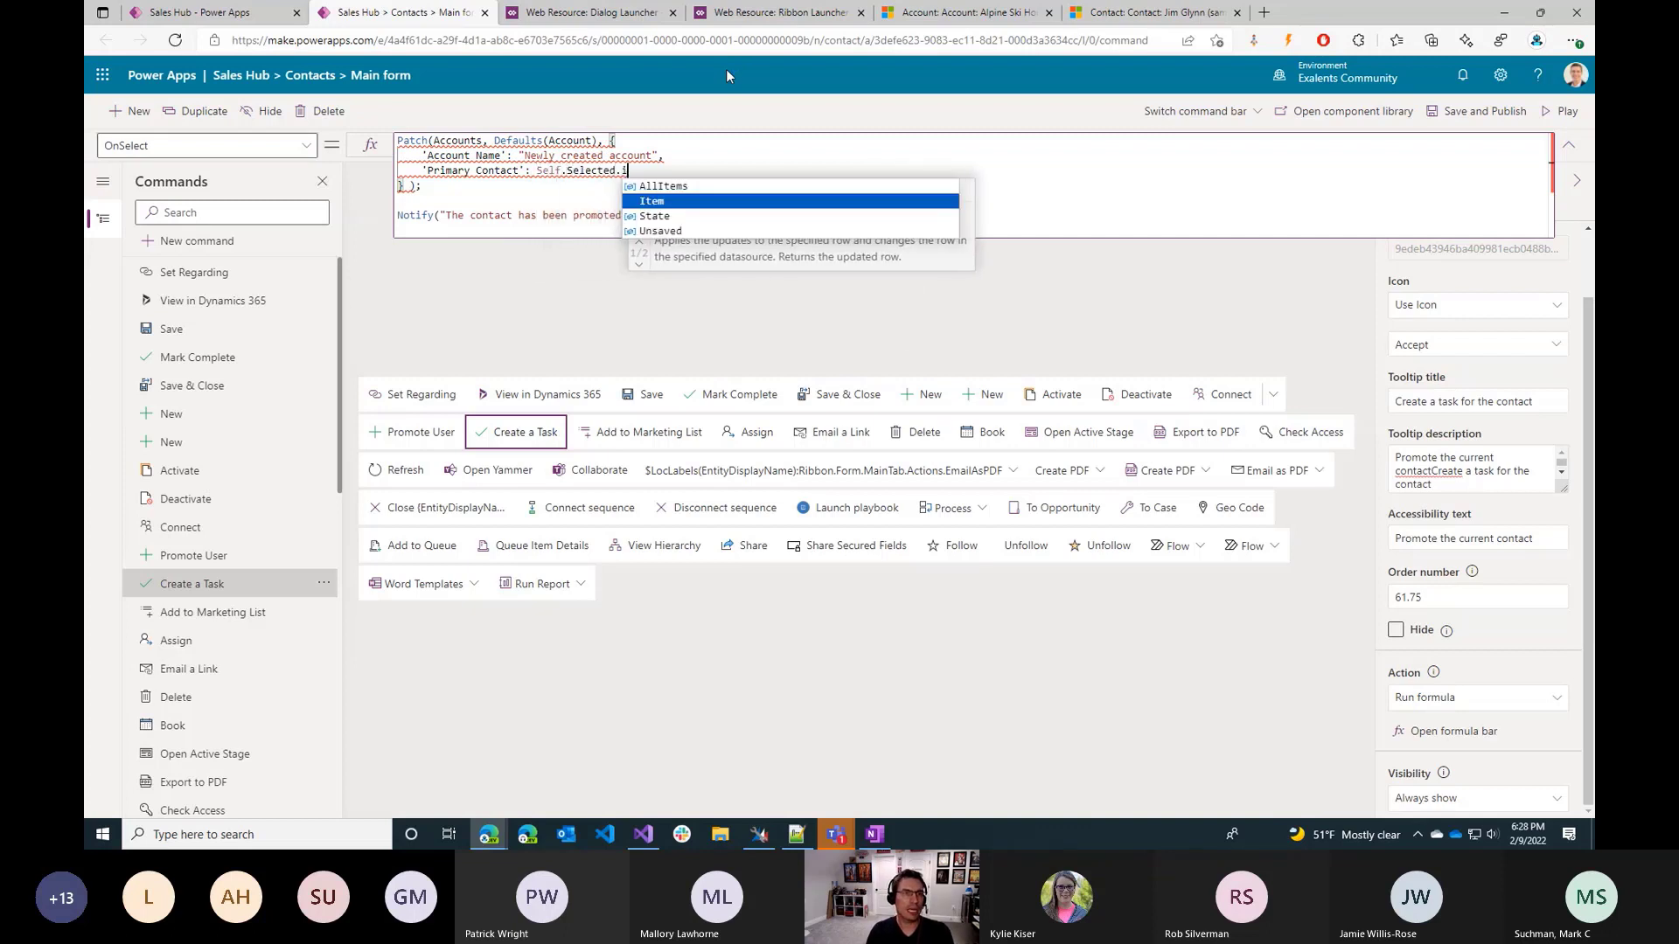
click(543, 184)
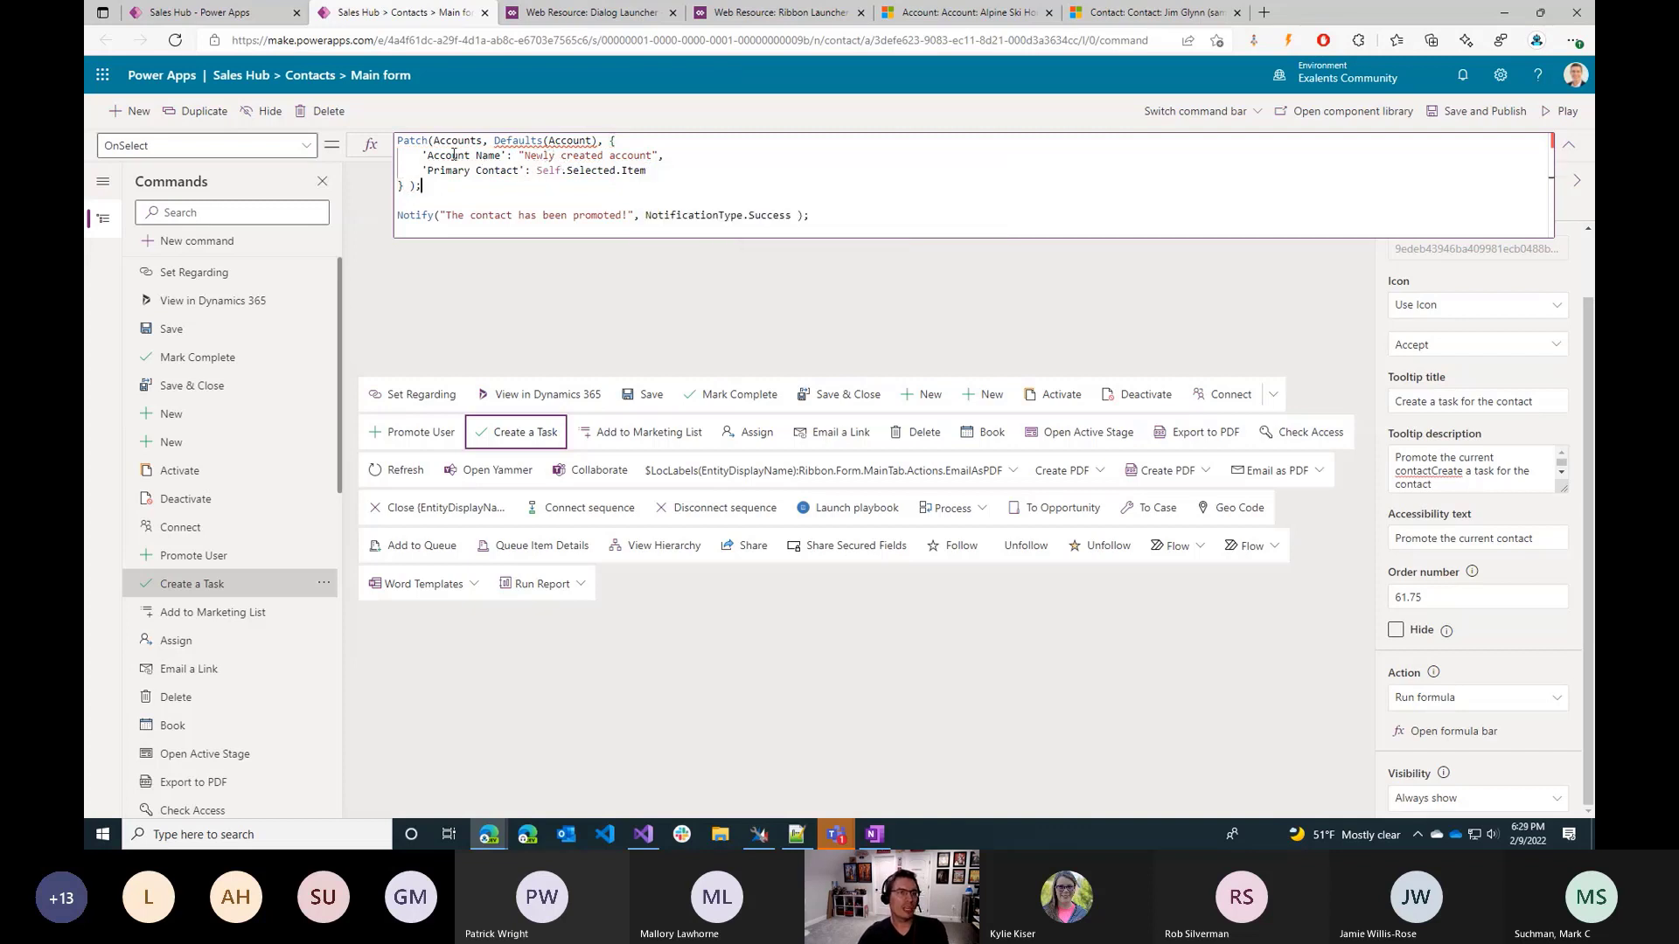
drag(454, 155, 562, 170)
click(528, 195)
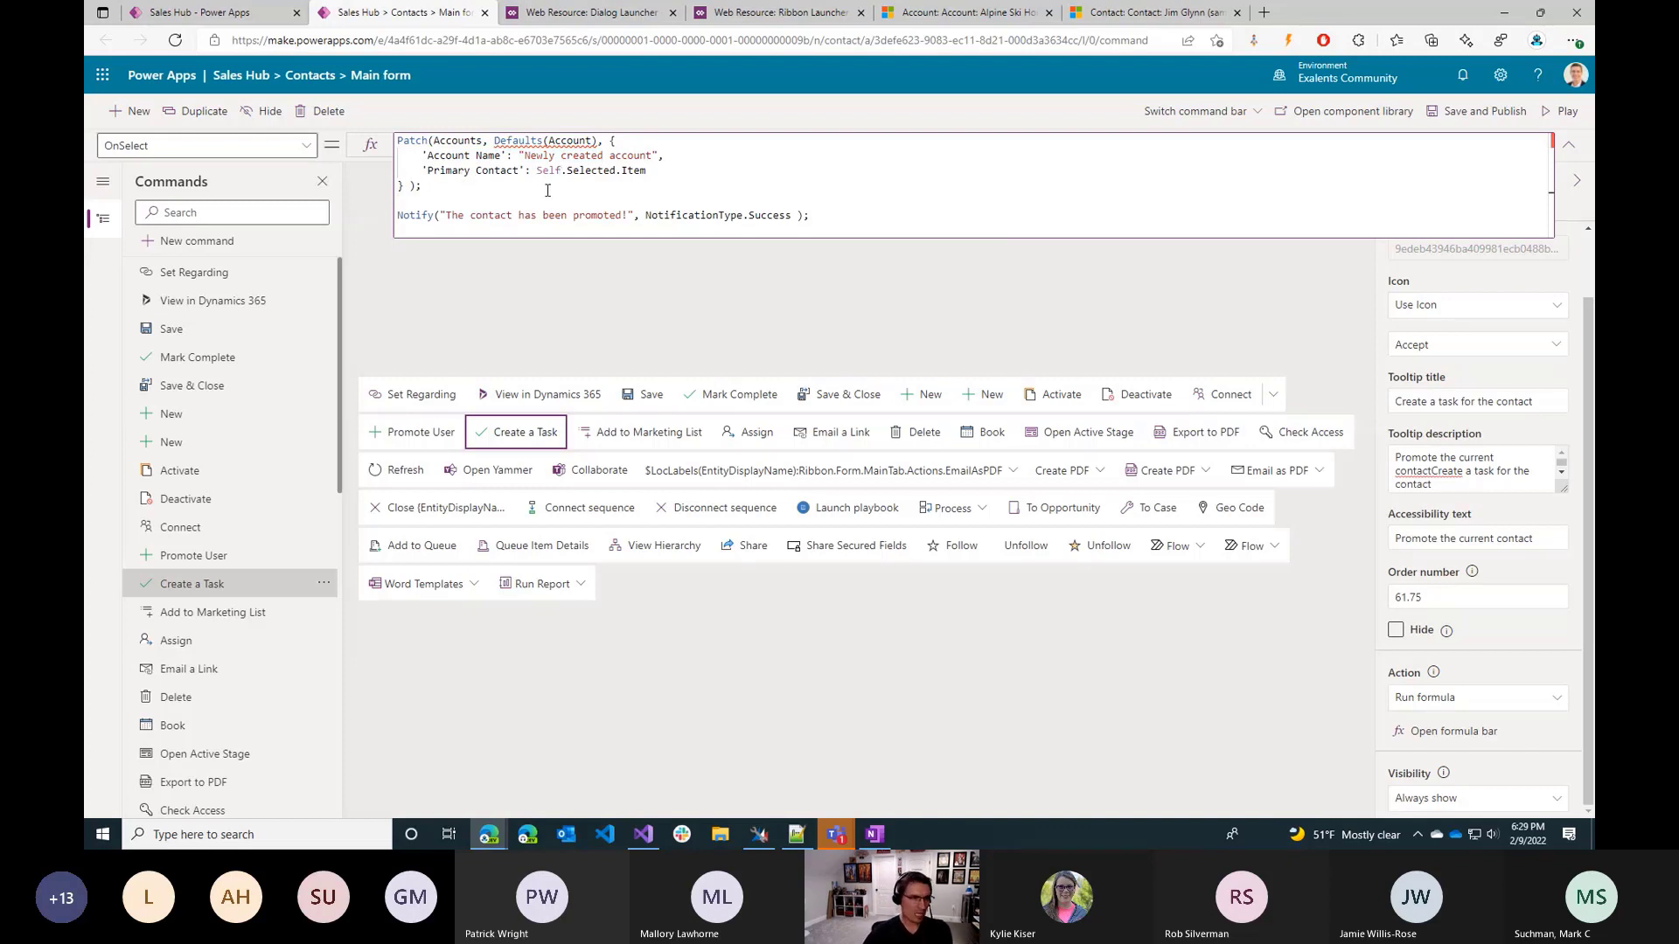
drag(557, 193, 591, 225)
click(591, 225)
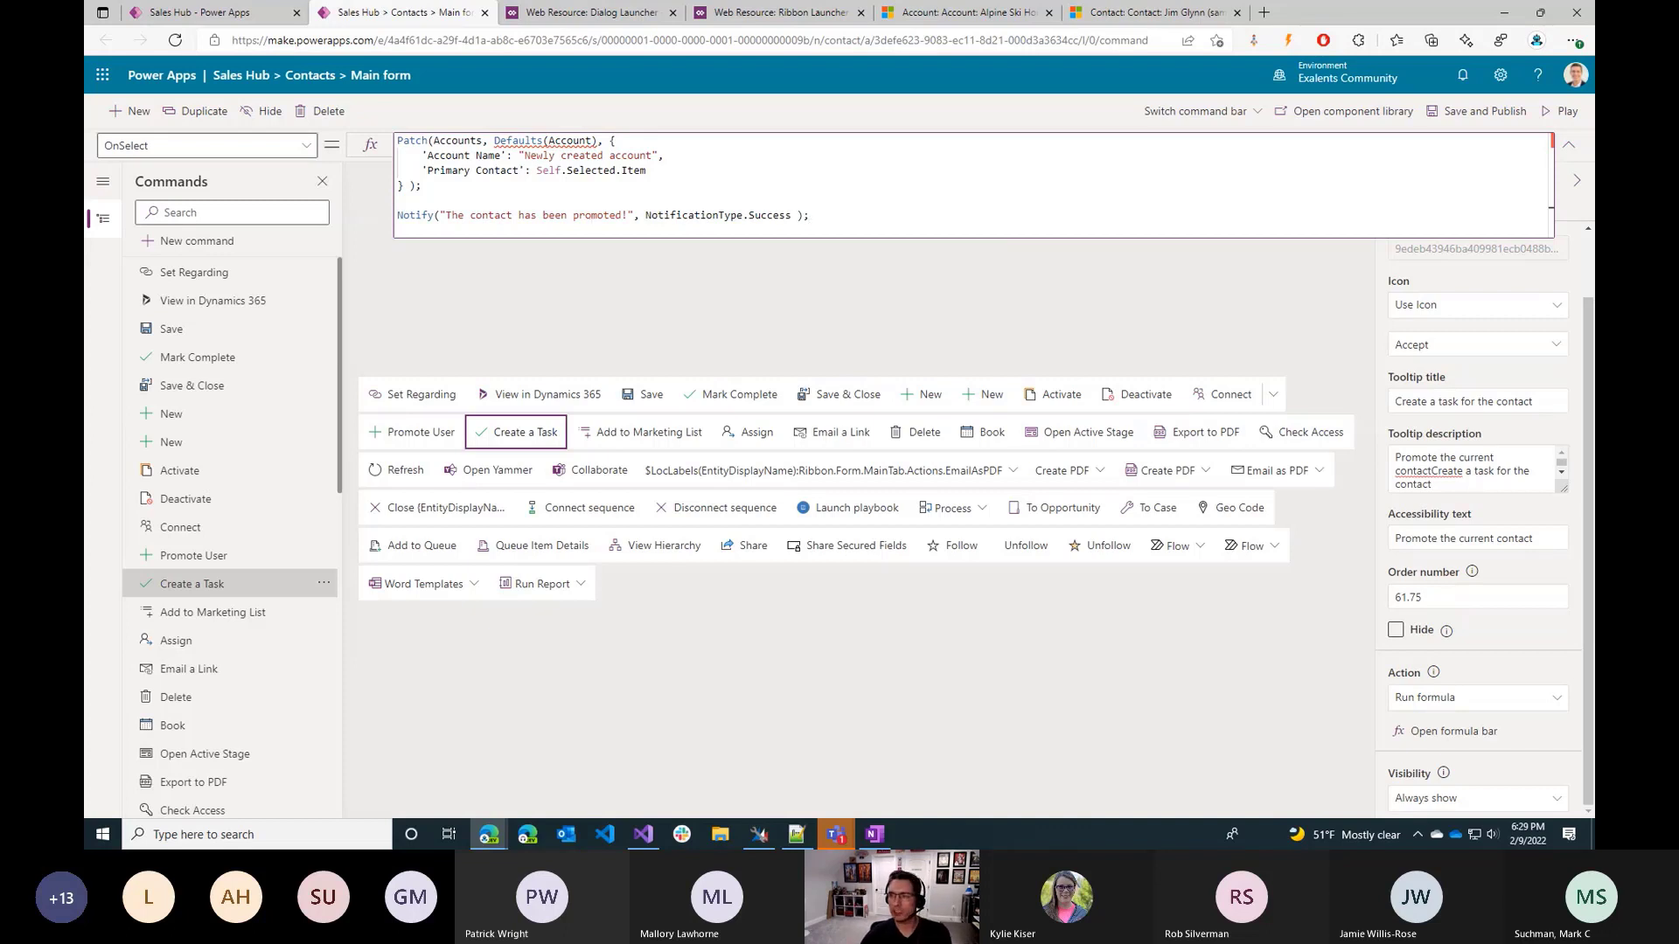
key(alt+Tab)
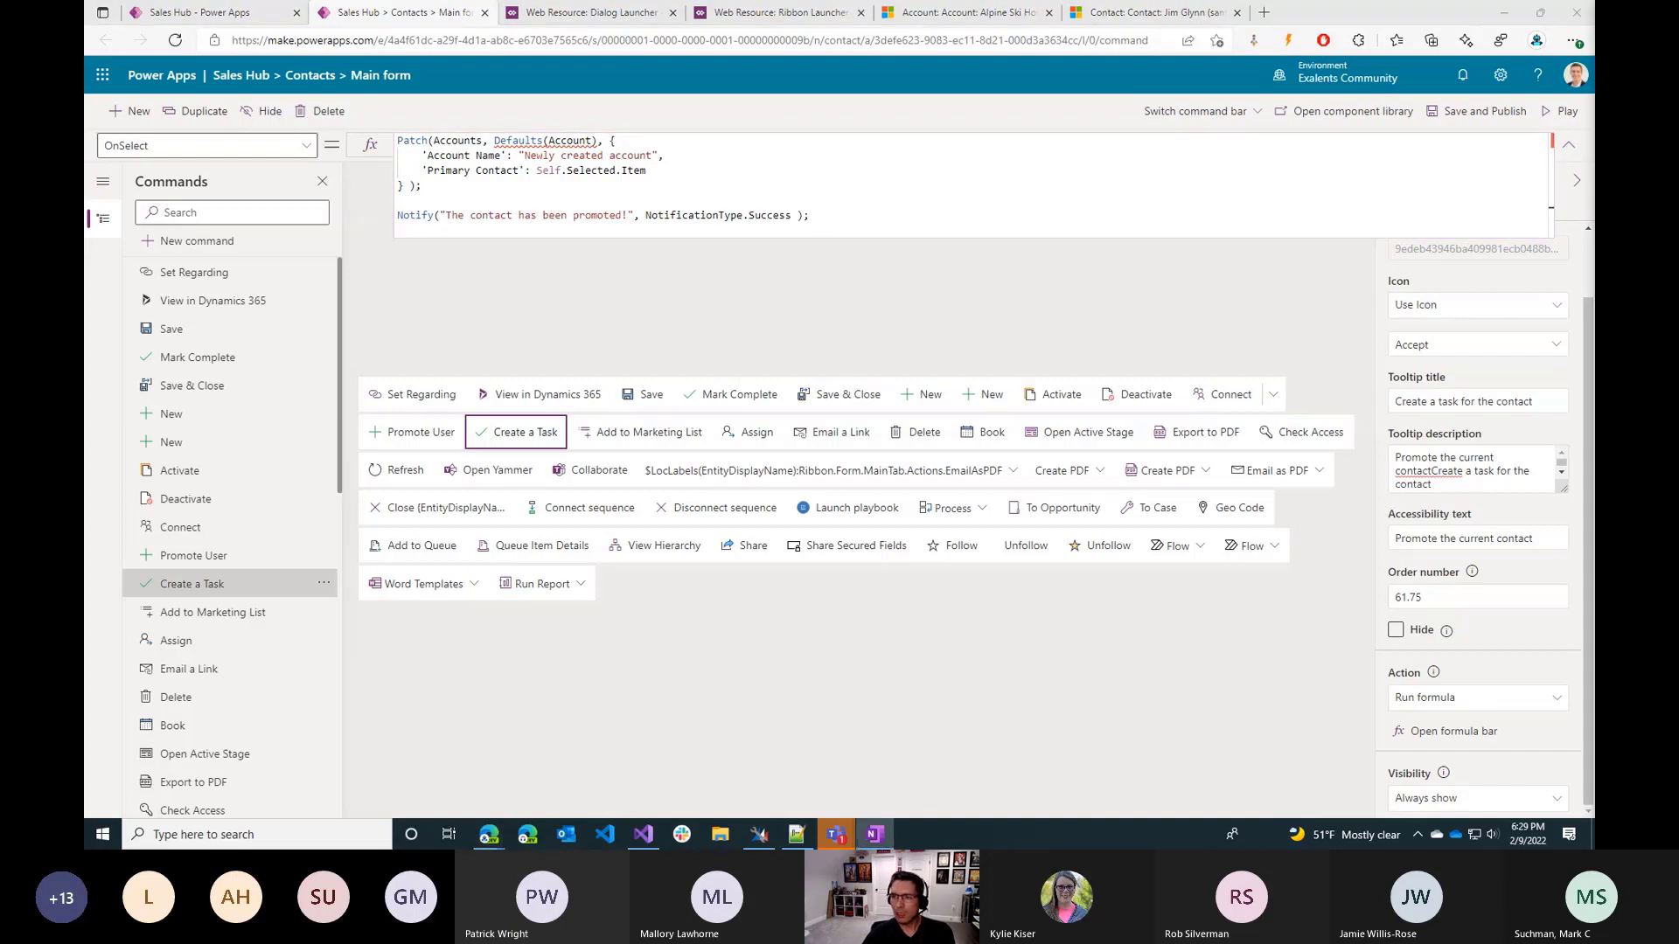
click(615, 227)
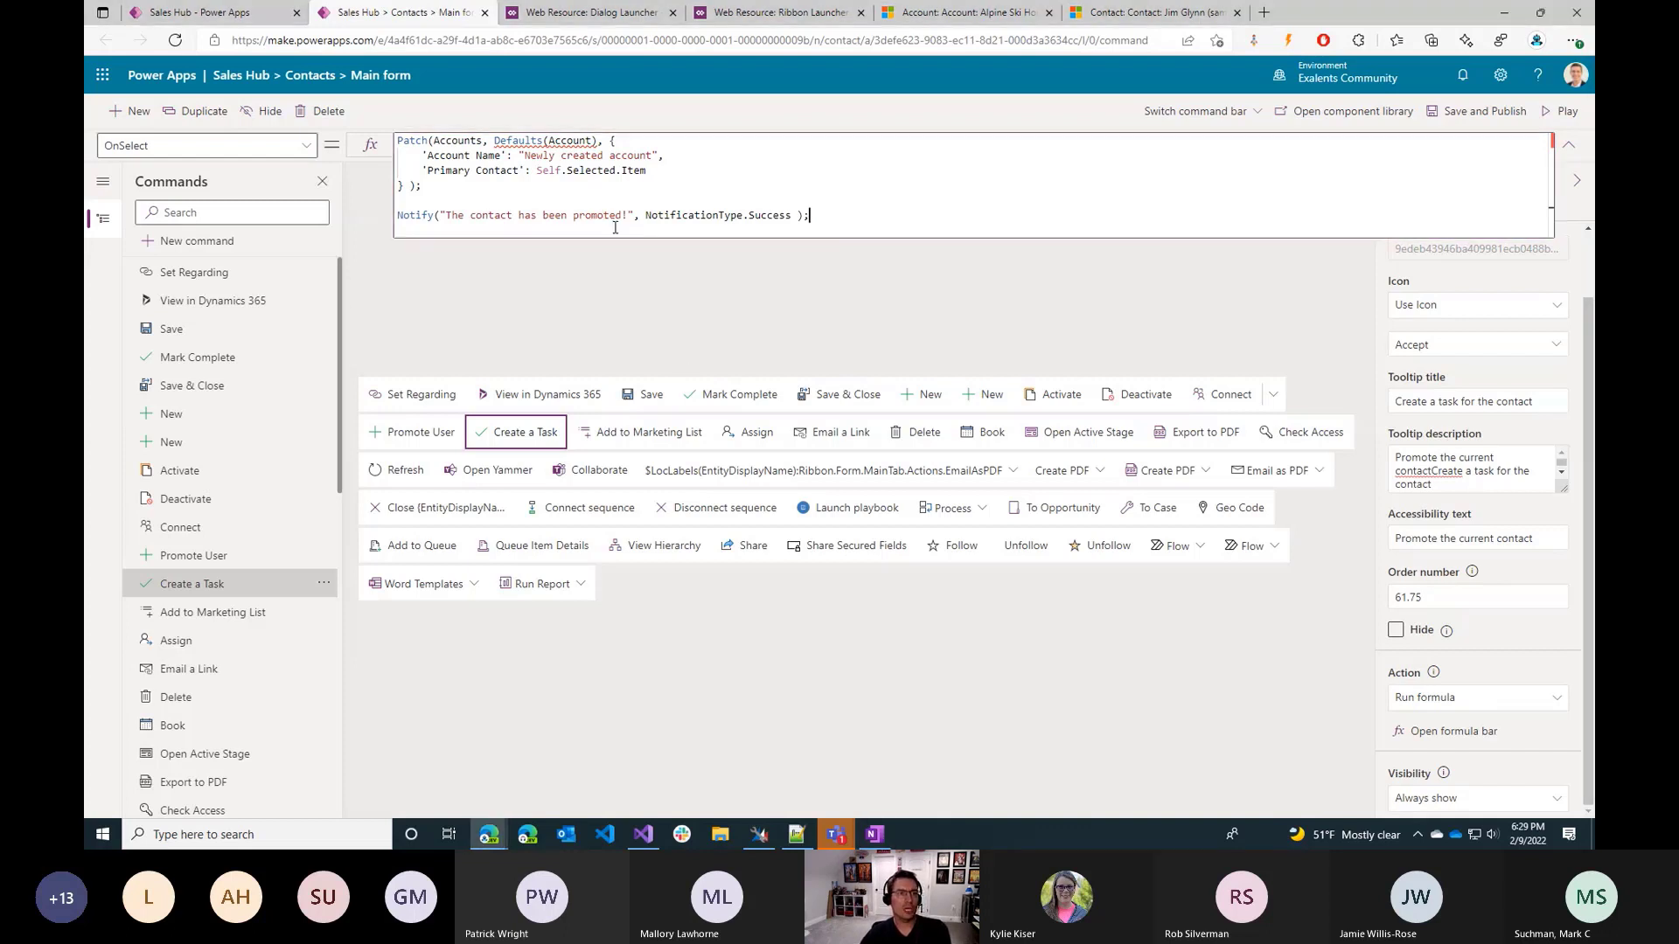
double_click(704, 214)
click(243, 10)
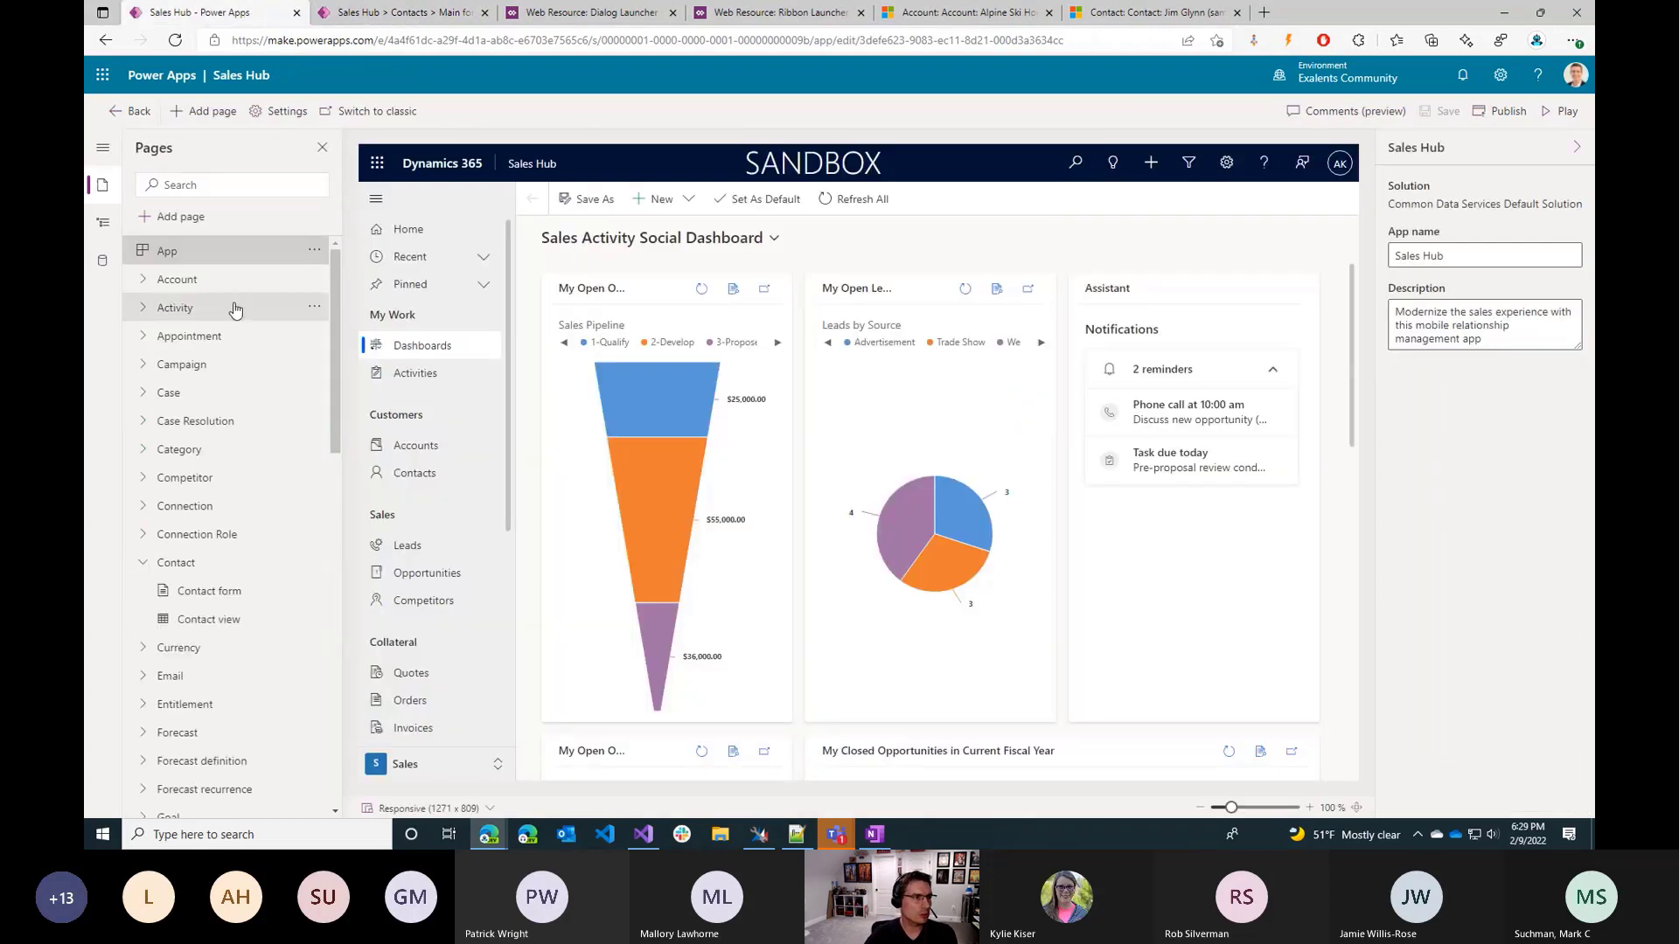
click(376, 7)
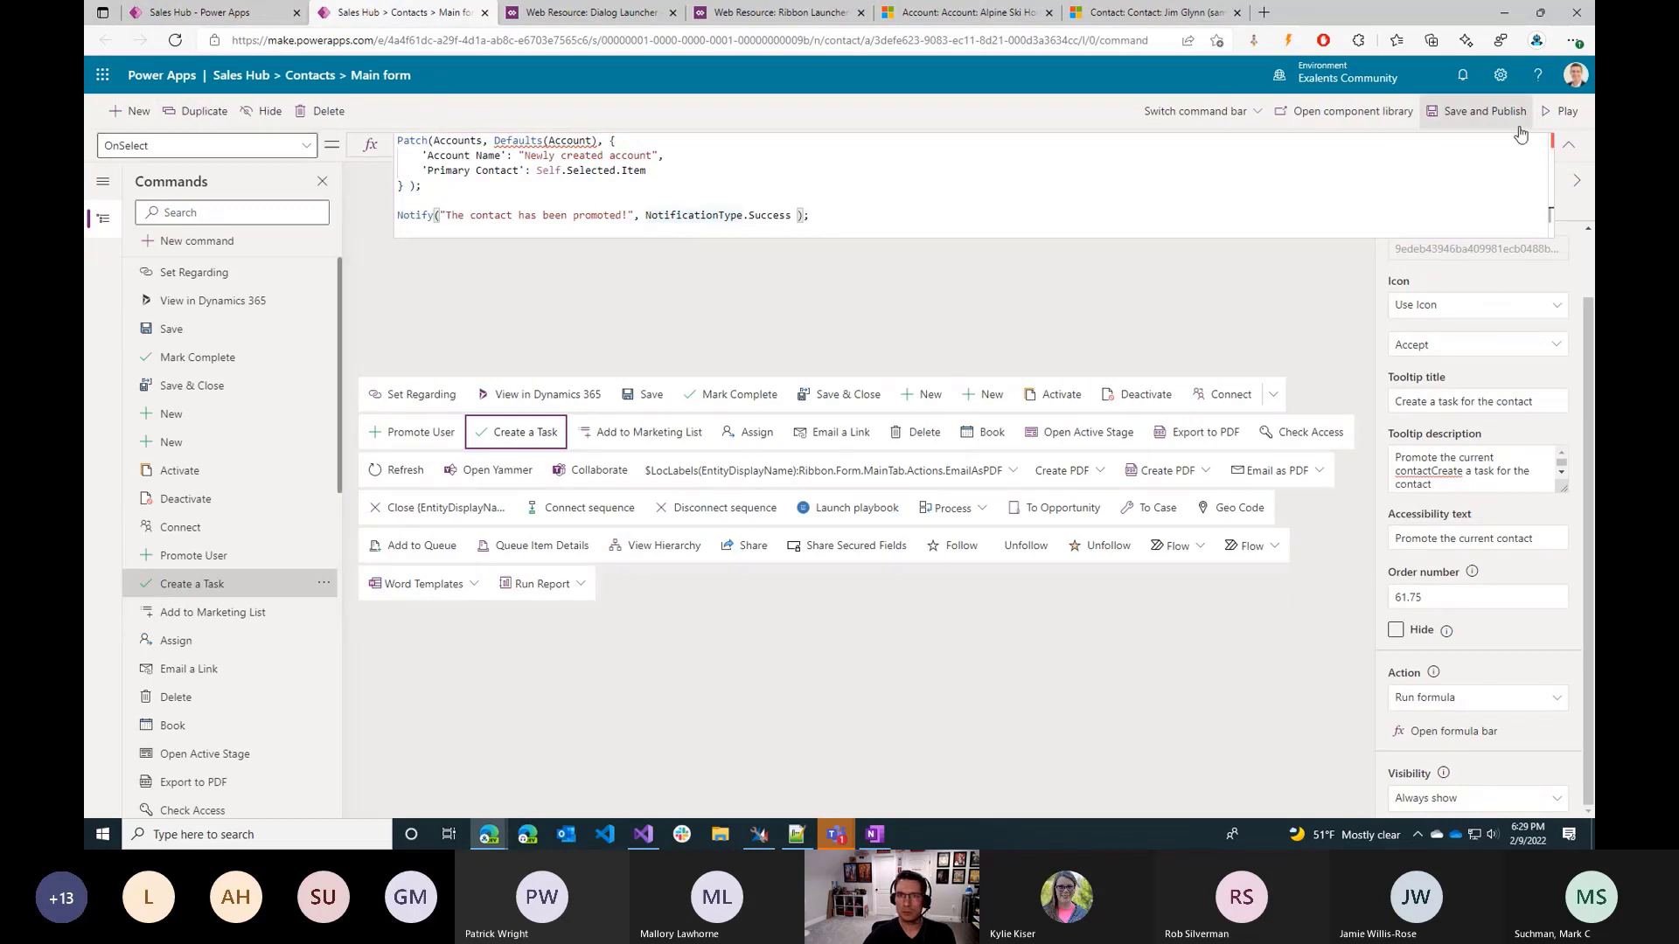
Save and publish the Contacts main form commands, and switch to editing the Main grid command bar.
click(1484, 117)
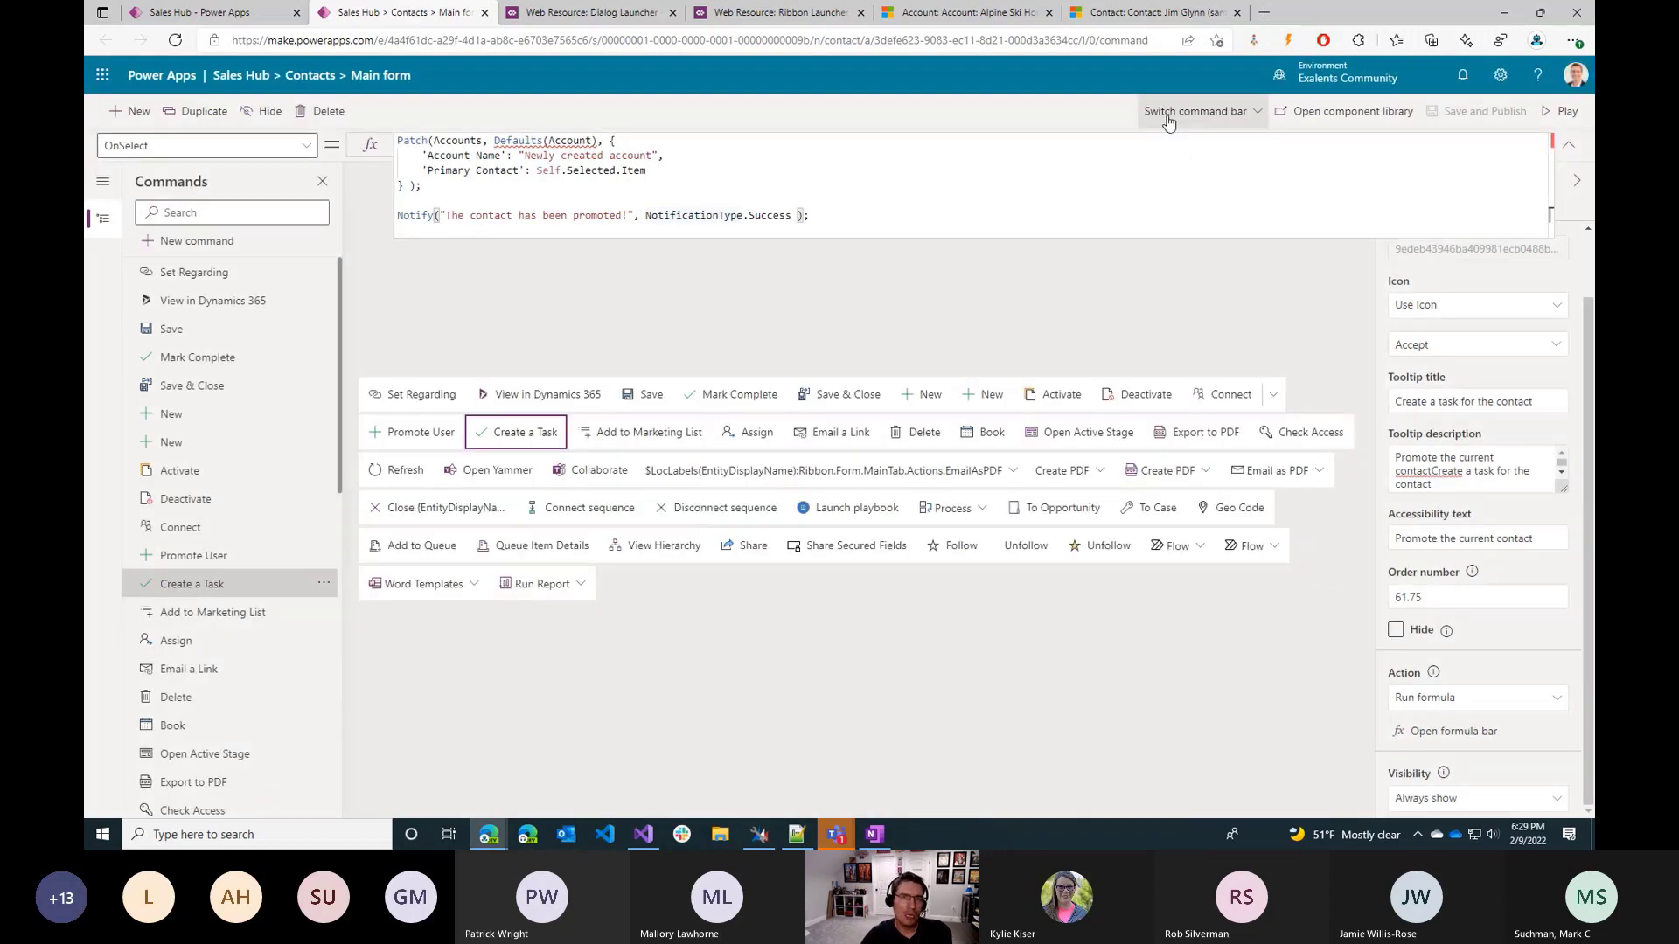
click(1169, 112)
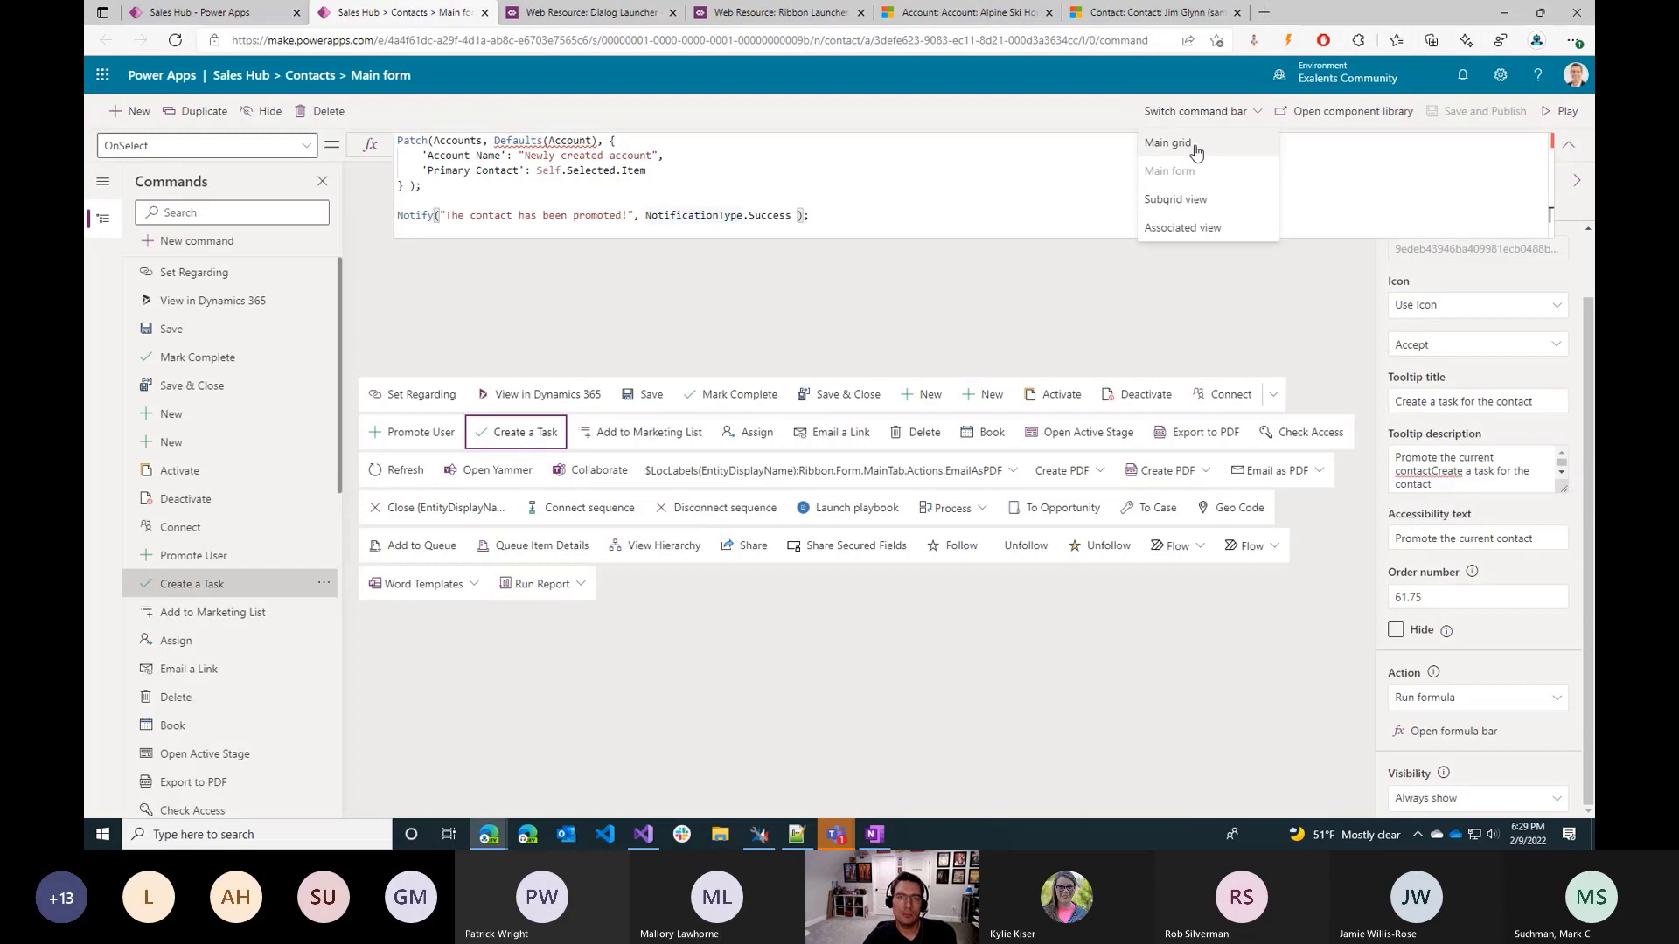
click(1193, 145)
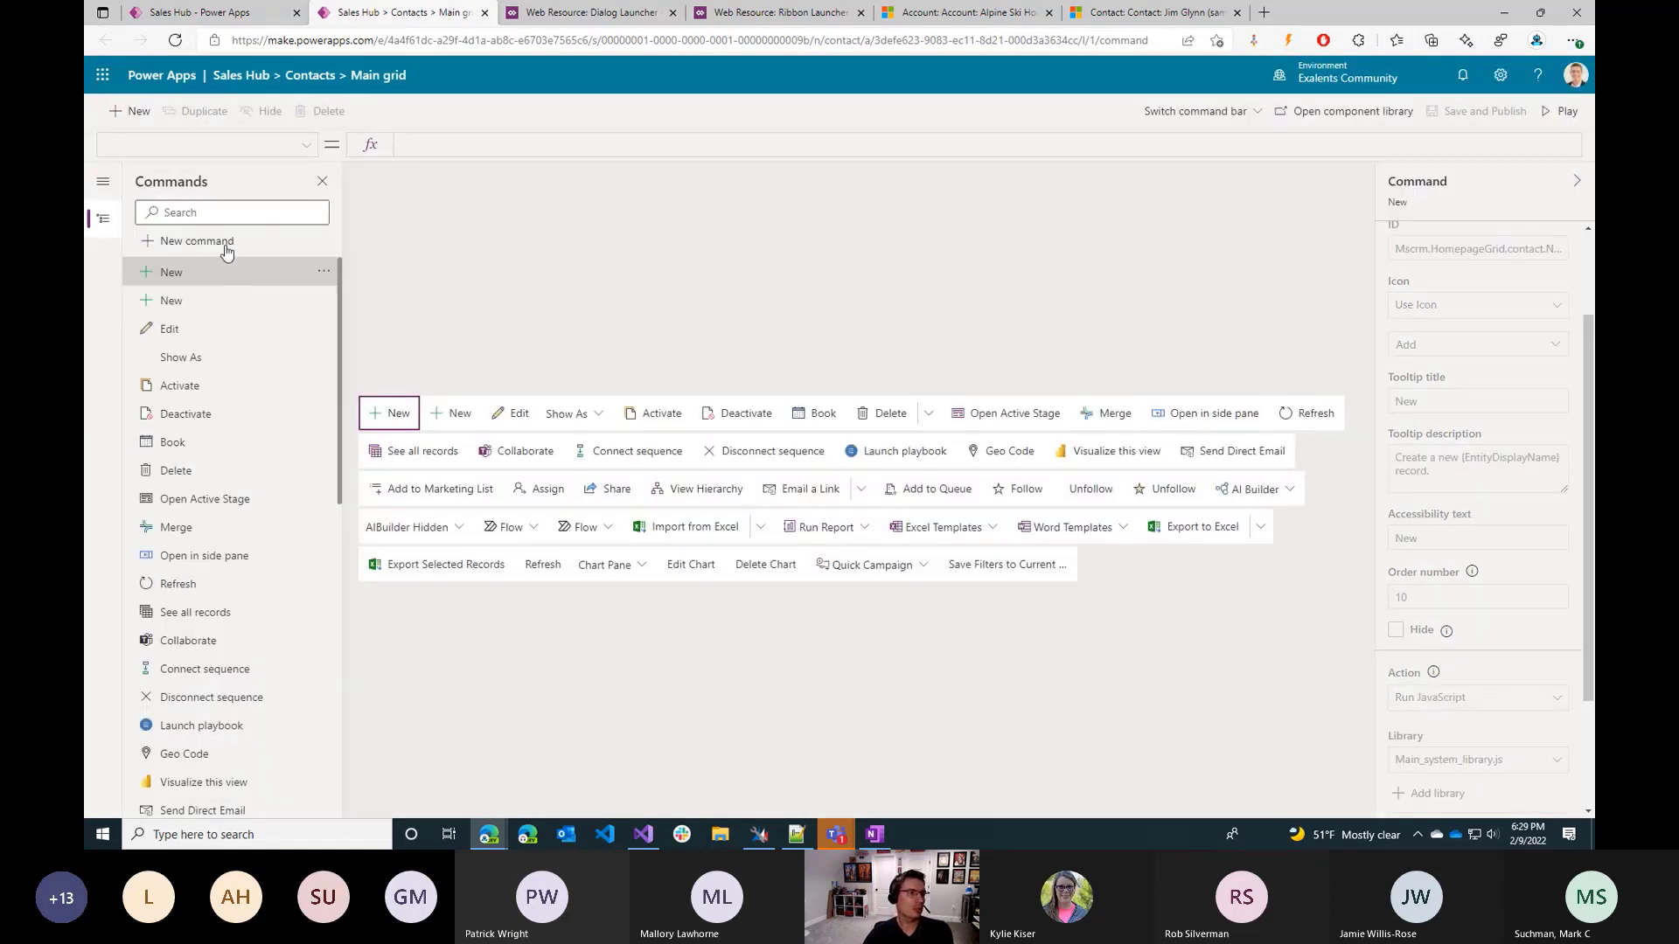
Add a new command to the Contacts main grid and place it between Open Active Stage and Merge.
click(125, 112)
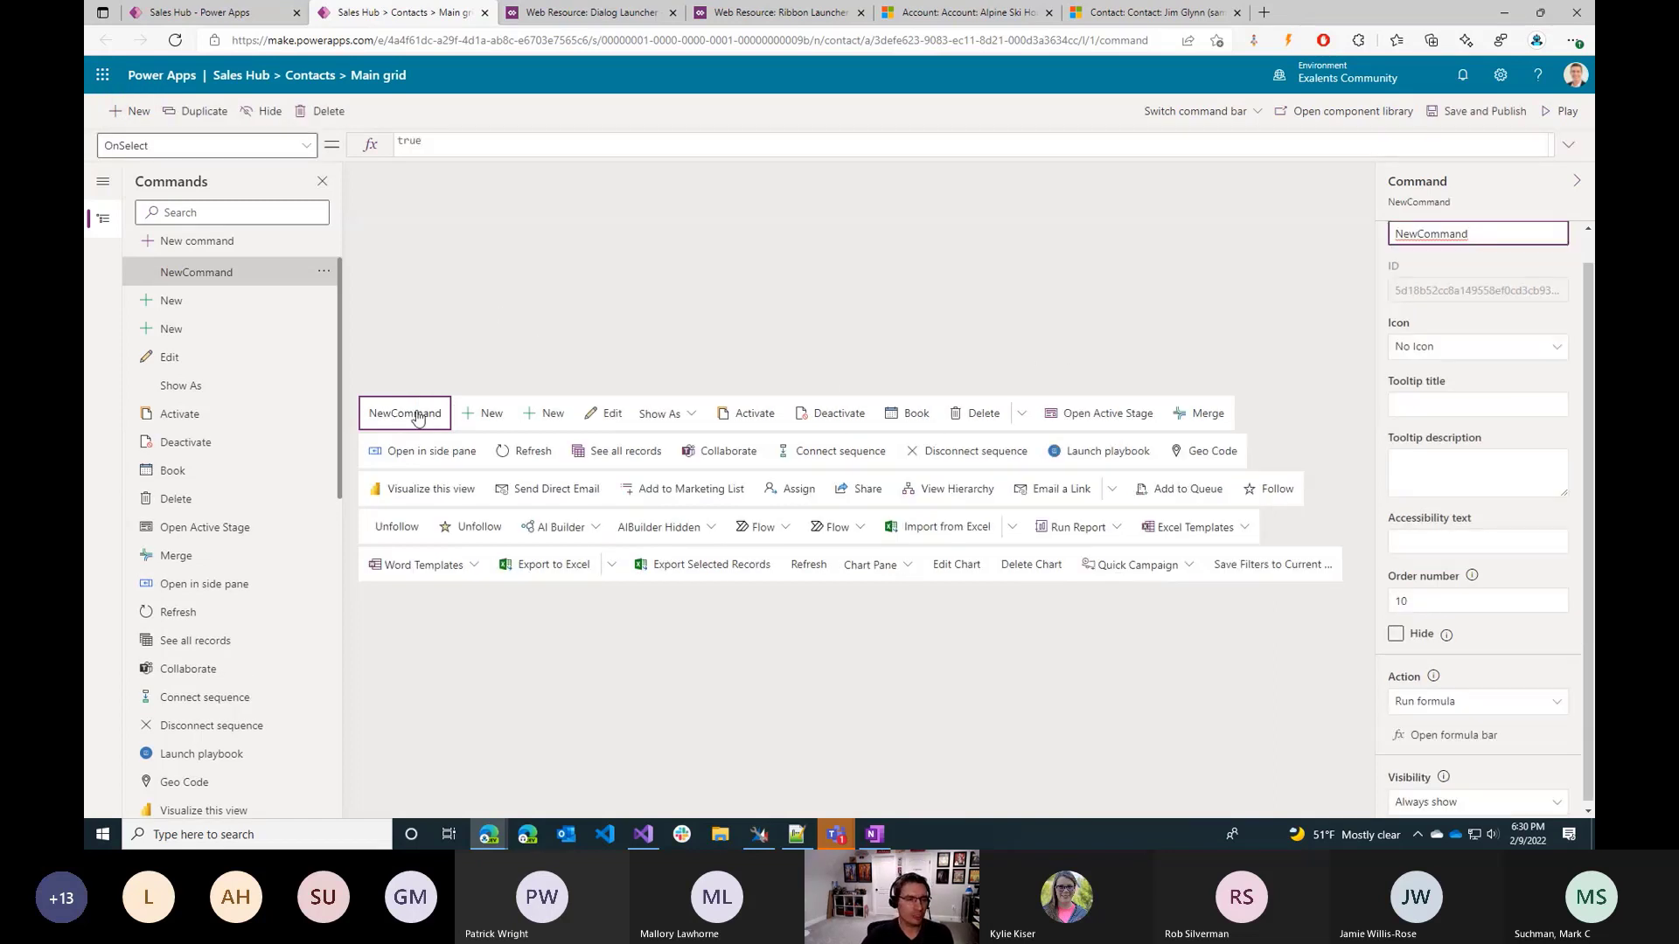
drag(411, 417, 979, 424)
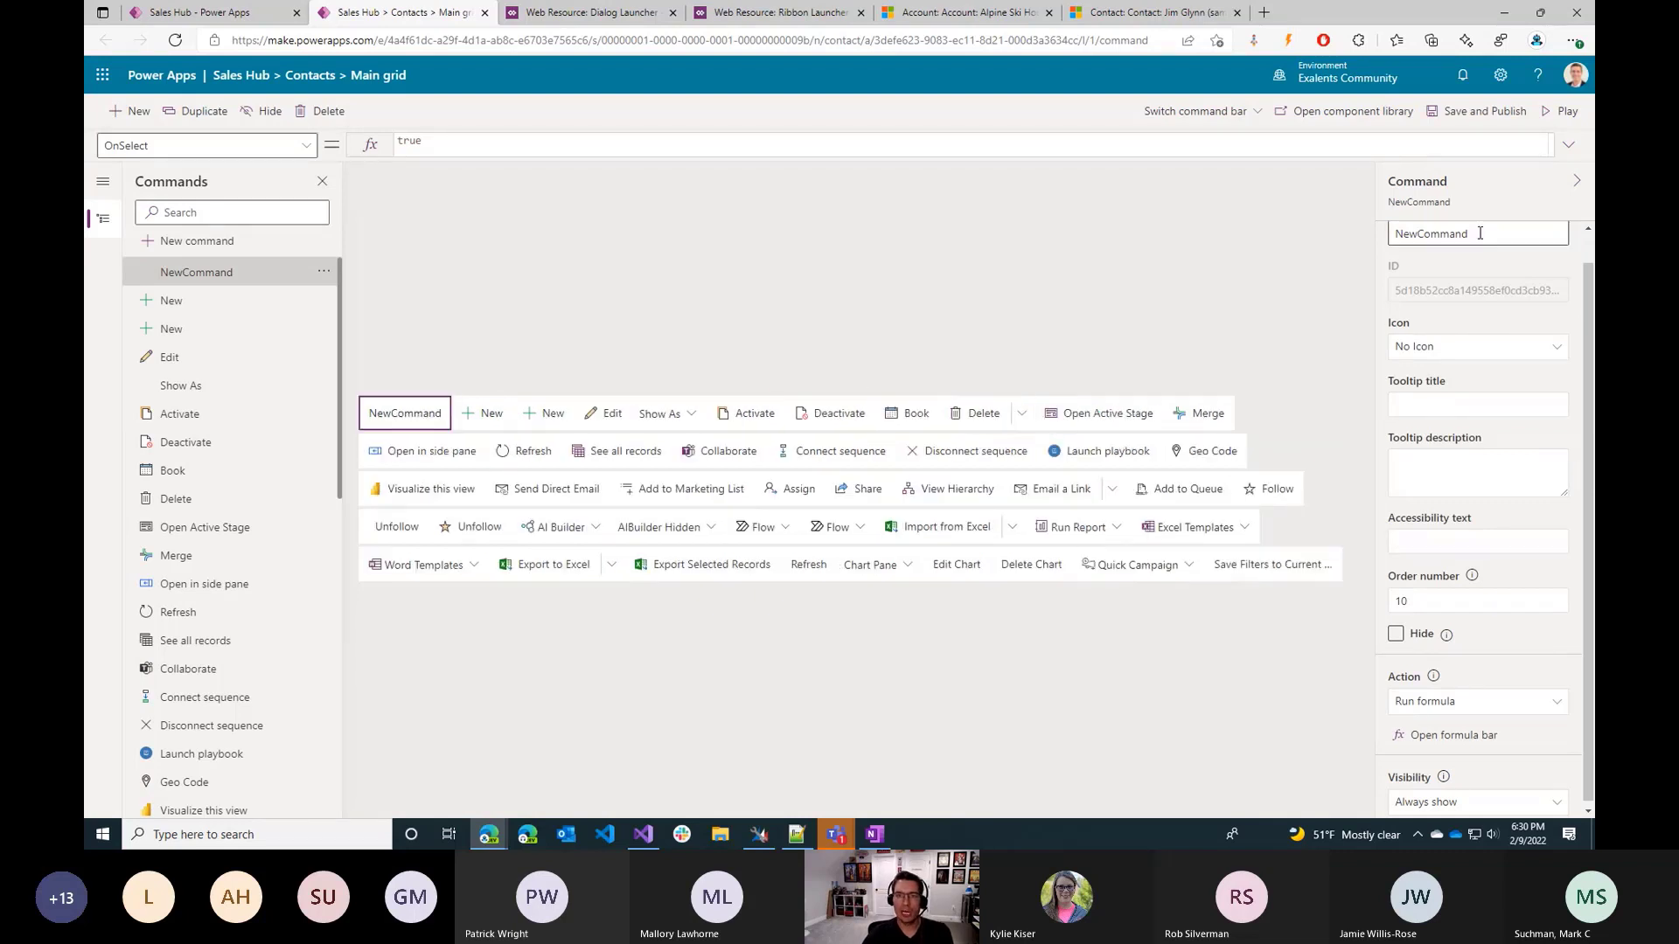
drag(408, 434, 1021, 428)
Label the new command "Clone Contact".
scroll(1502, 236, up, 1)
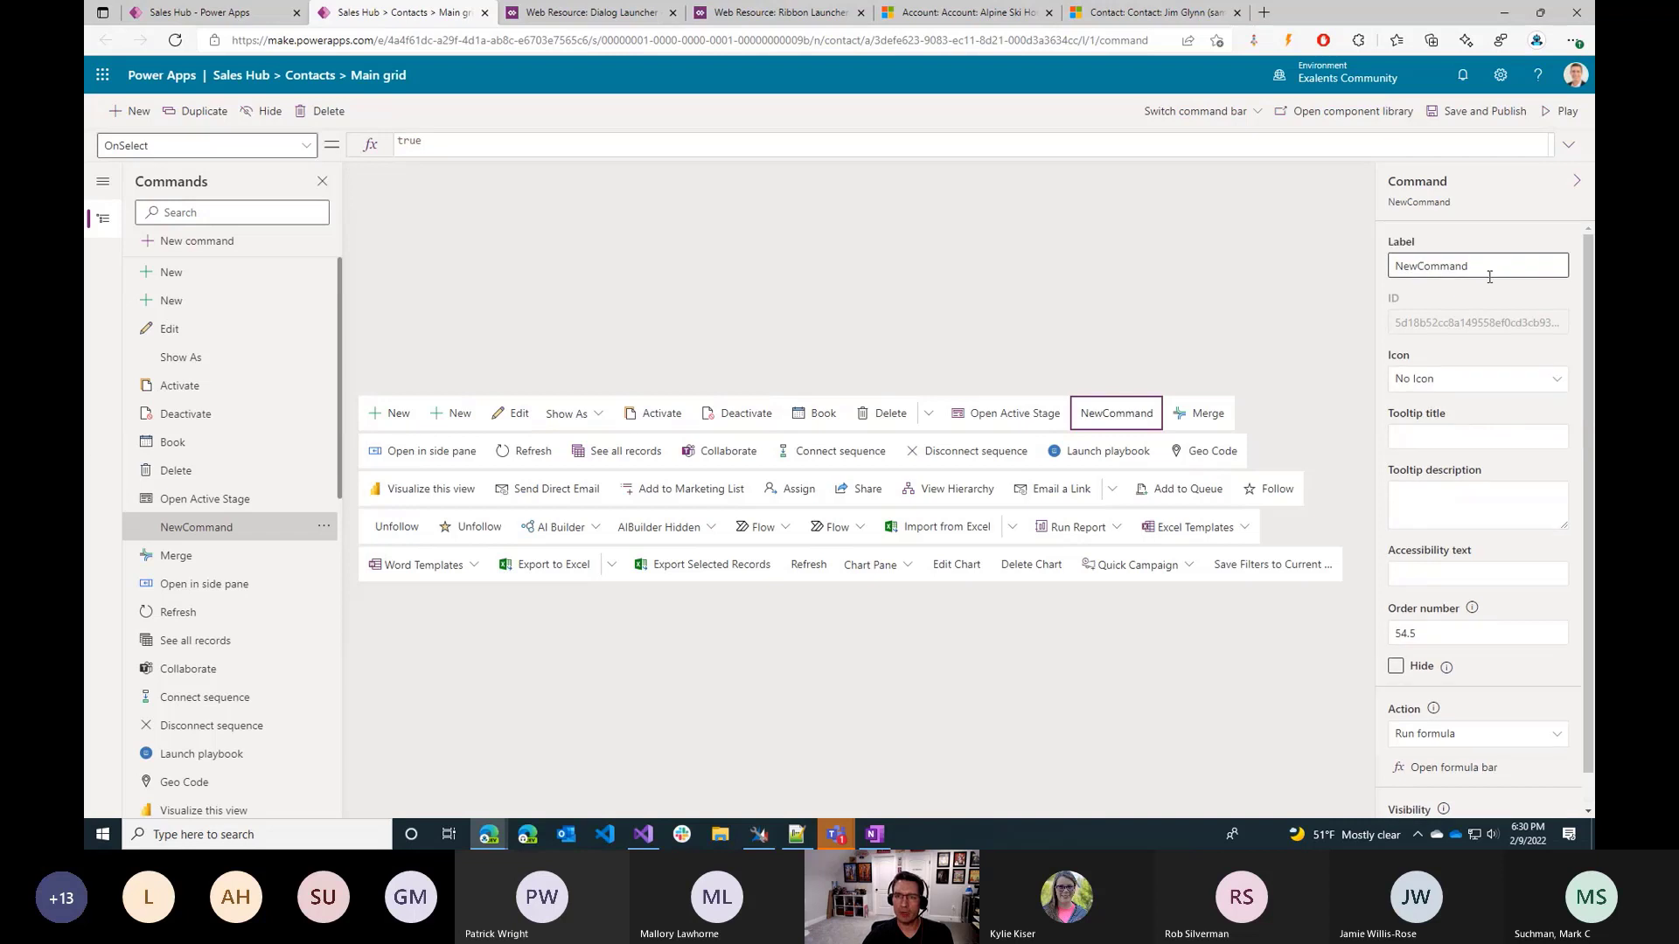
click(1489, 275)
key(ctrl+a)
text(Clone Contact)
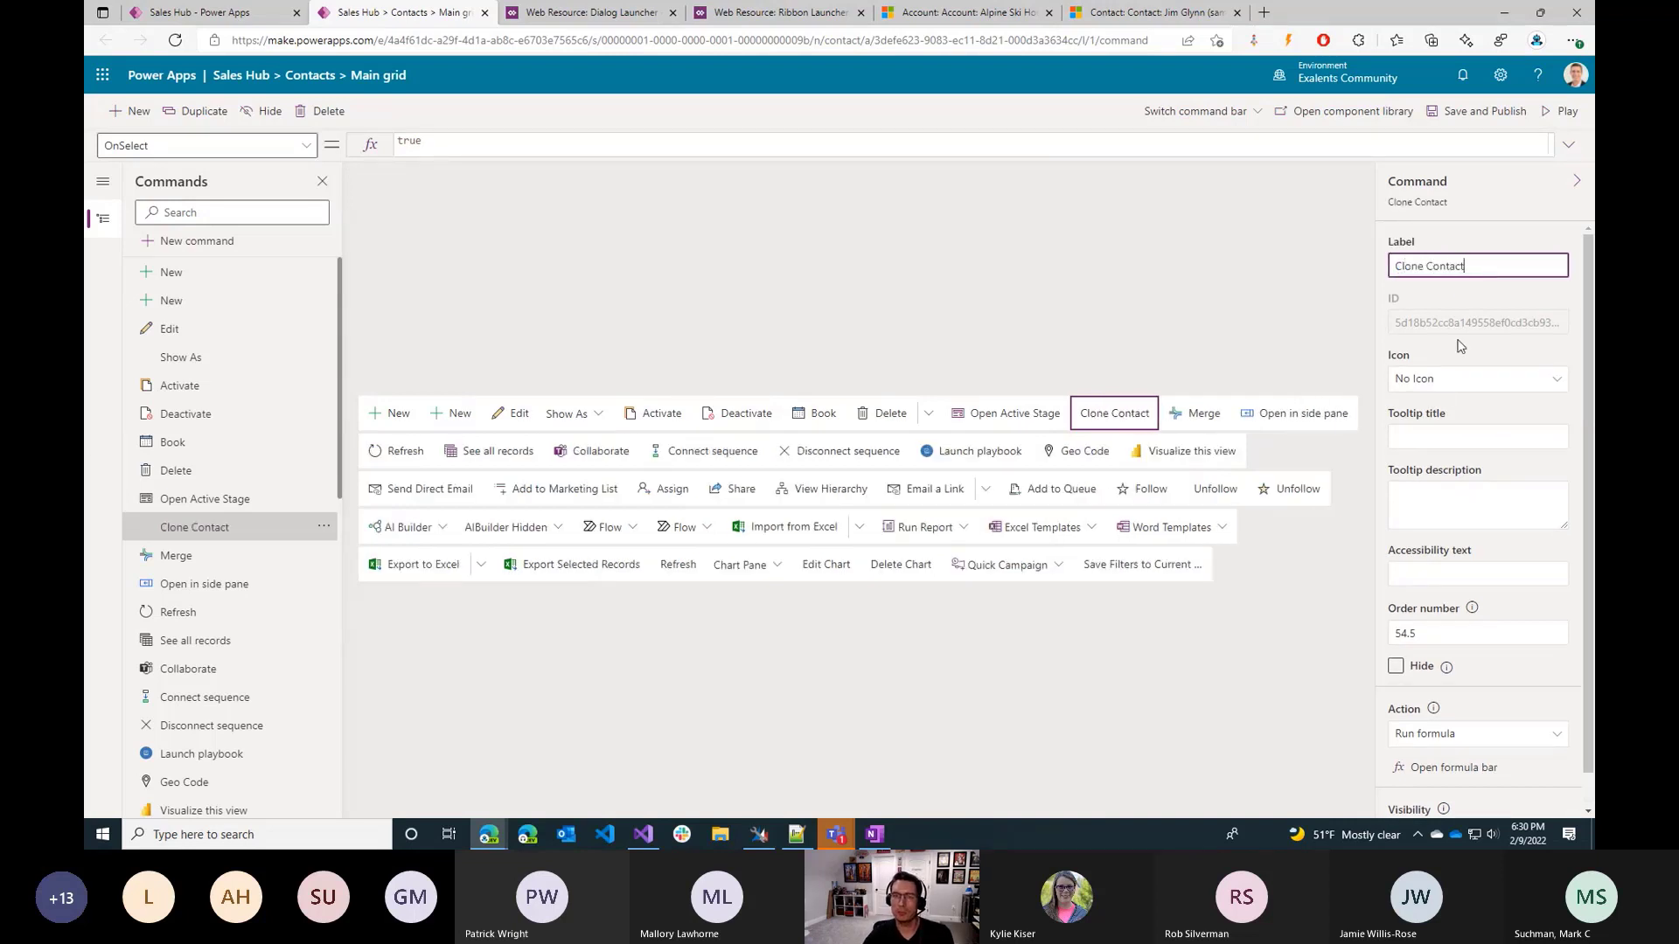
Give the Clone Contact command the built-in AddTerritoryMember icon.
click(1440, 381)
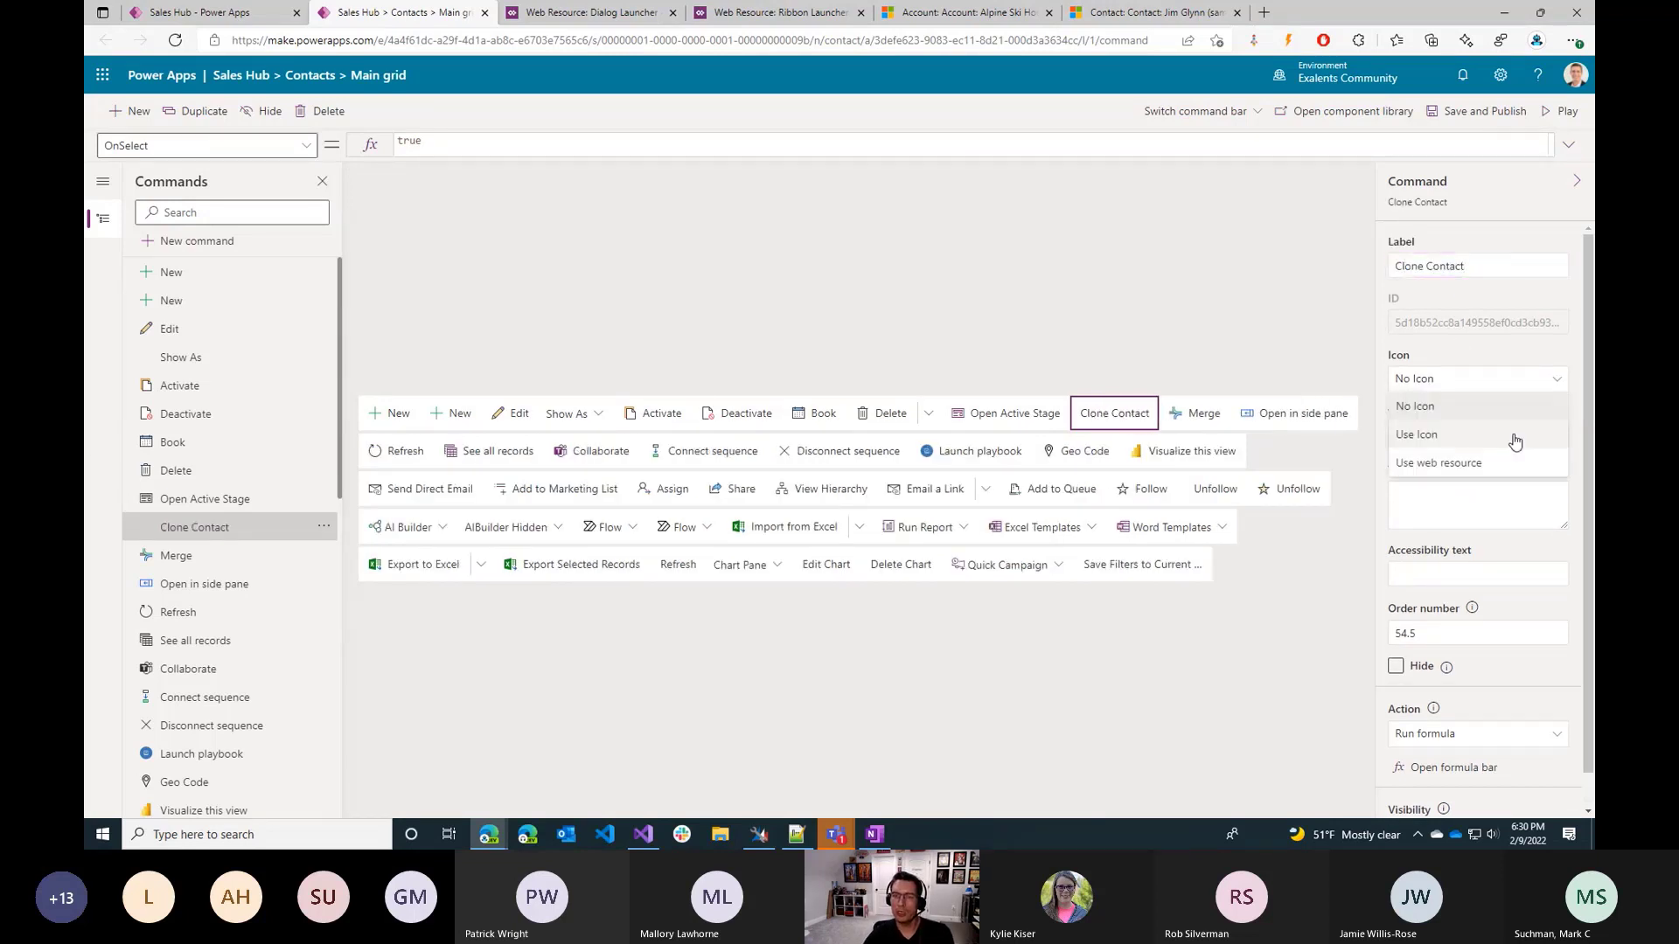
click(1496, 442)
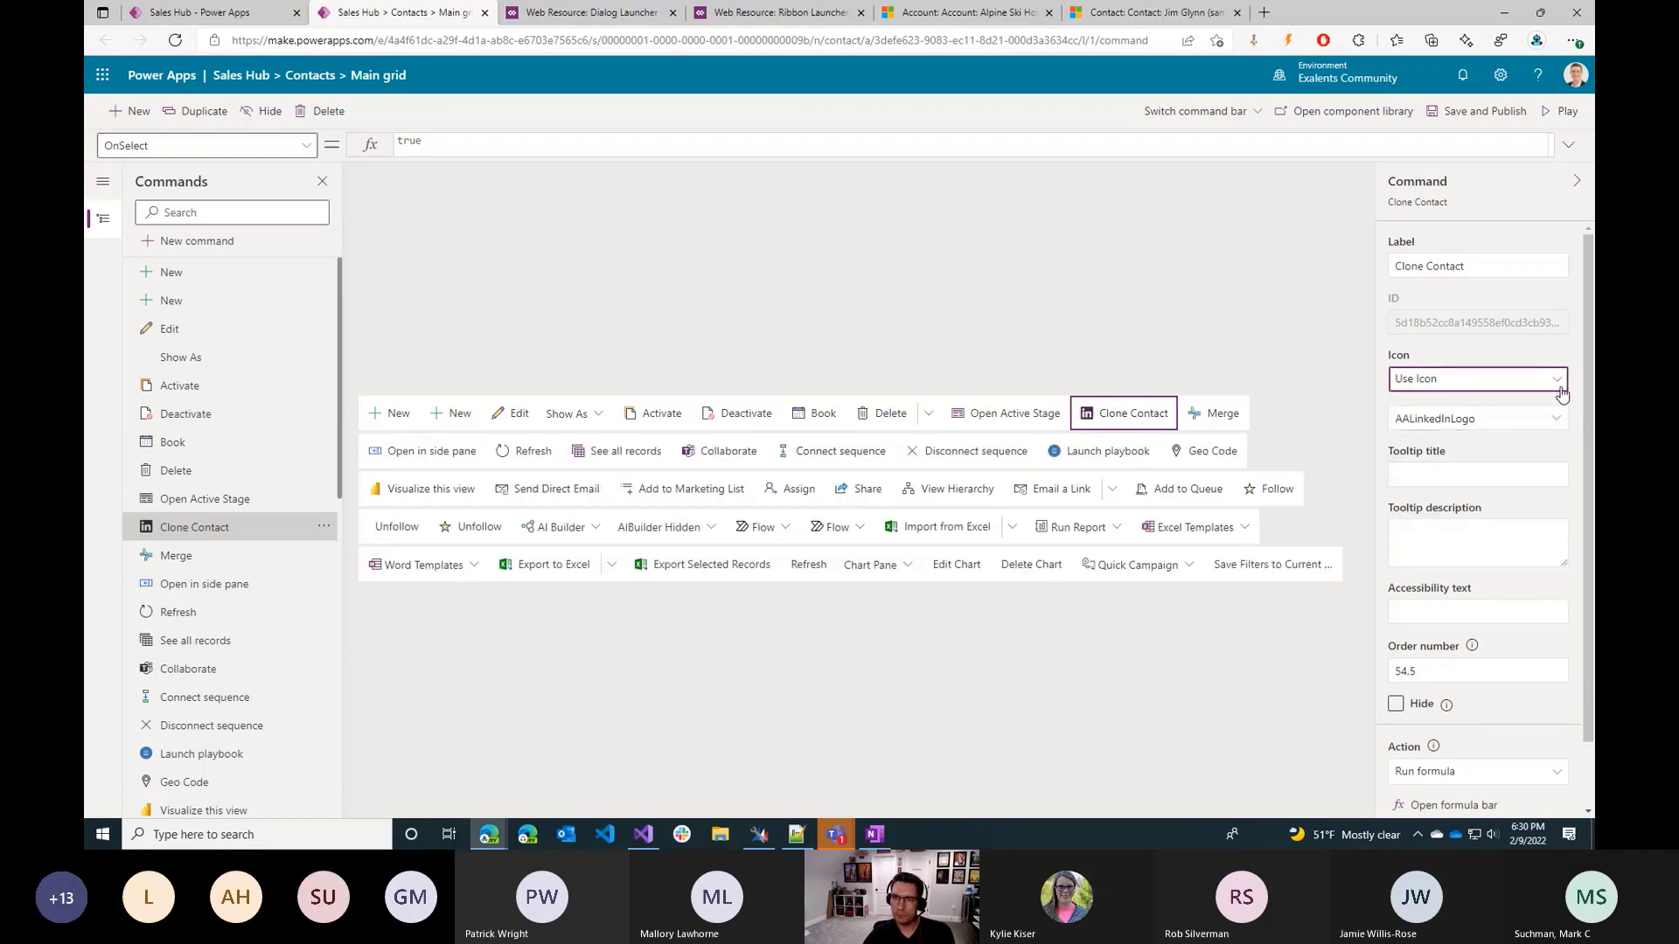
click(1561, 417)
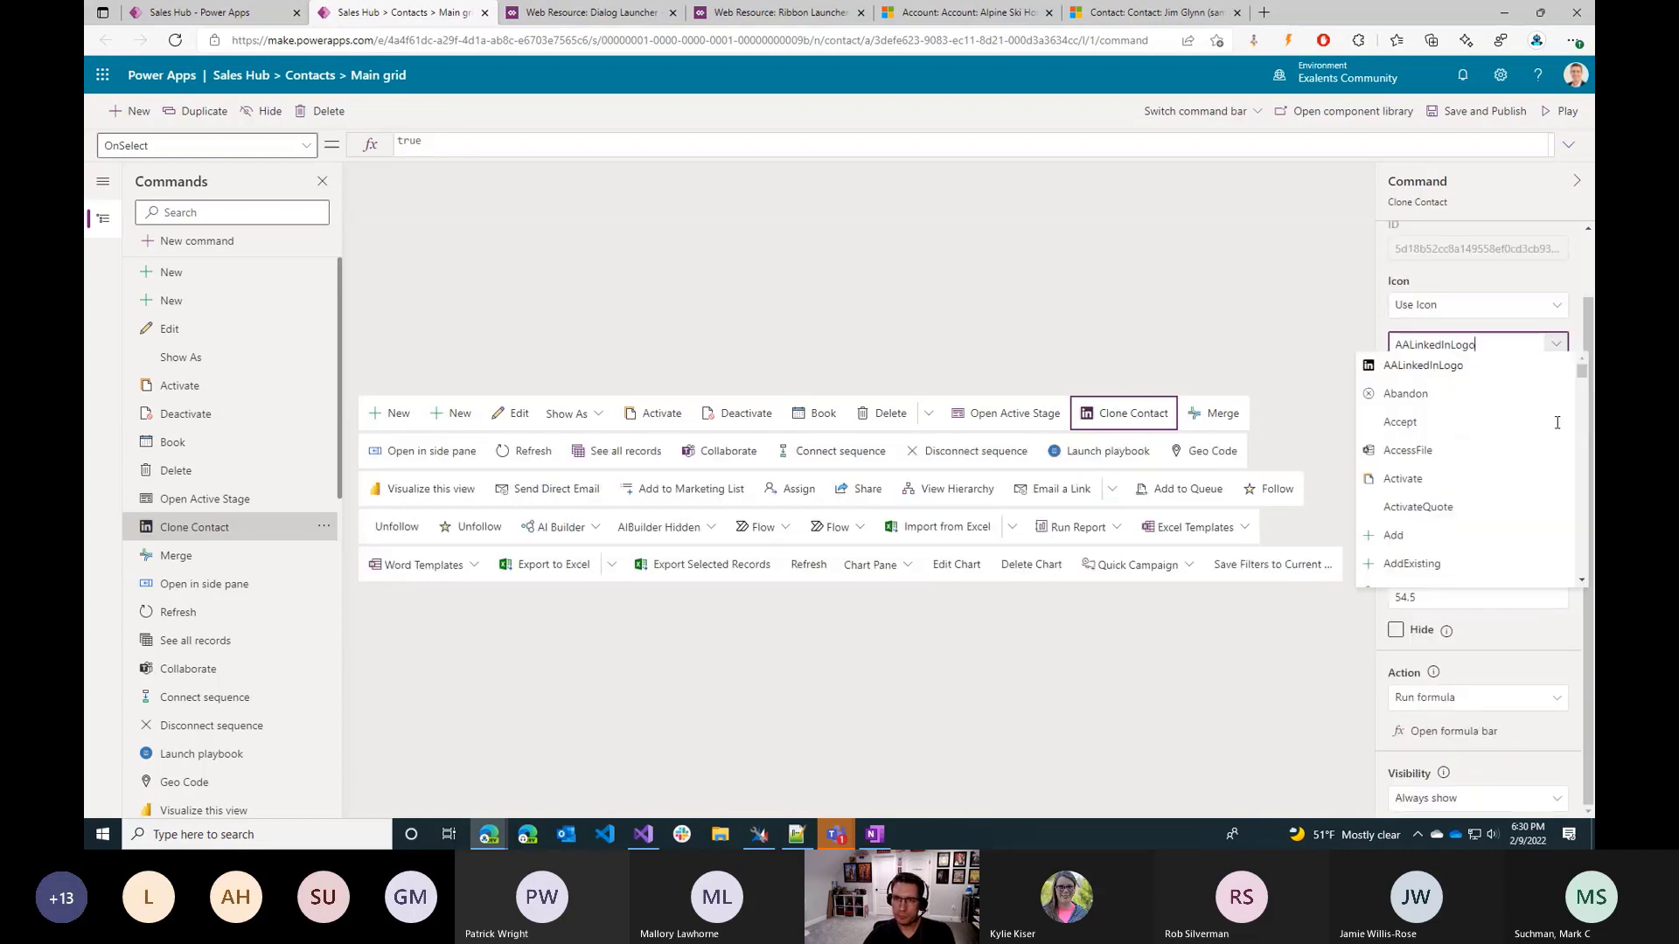
scroll(1438, 527, down, 5)
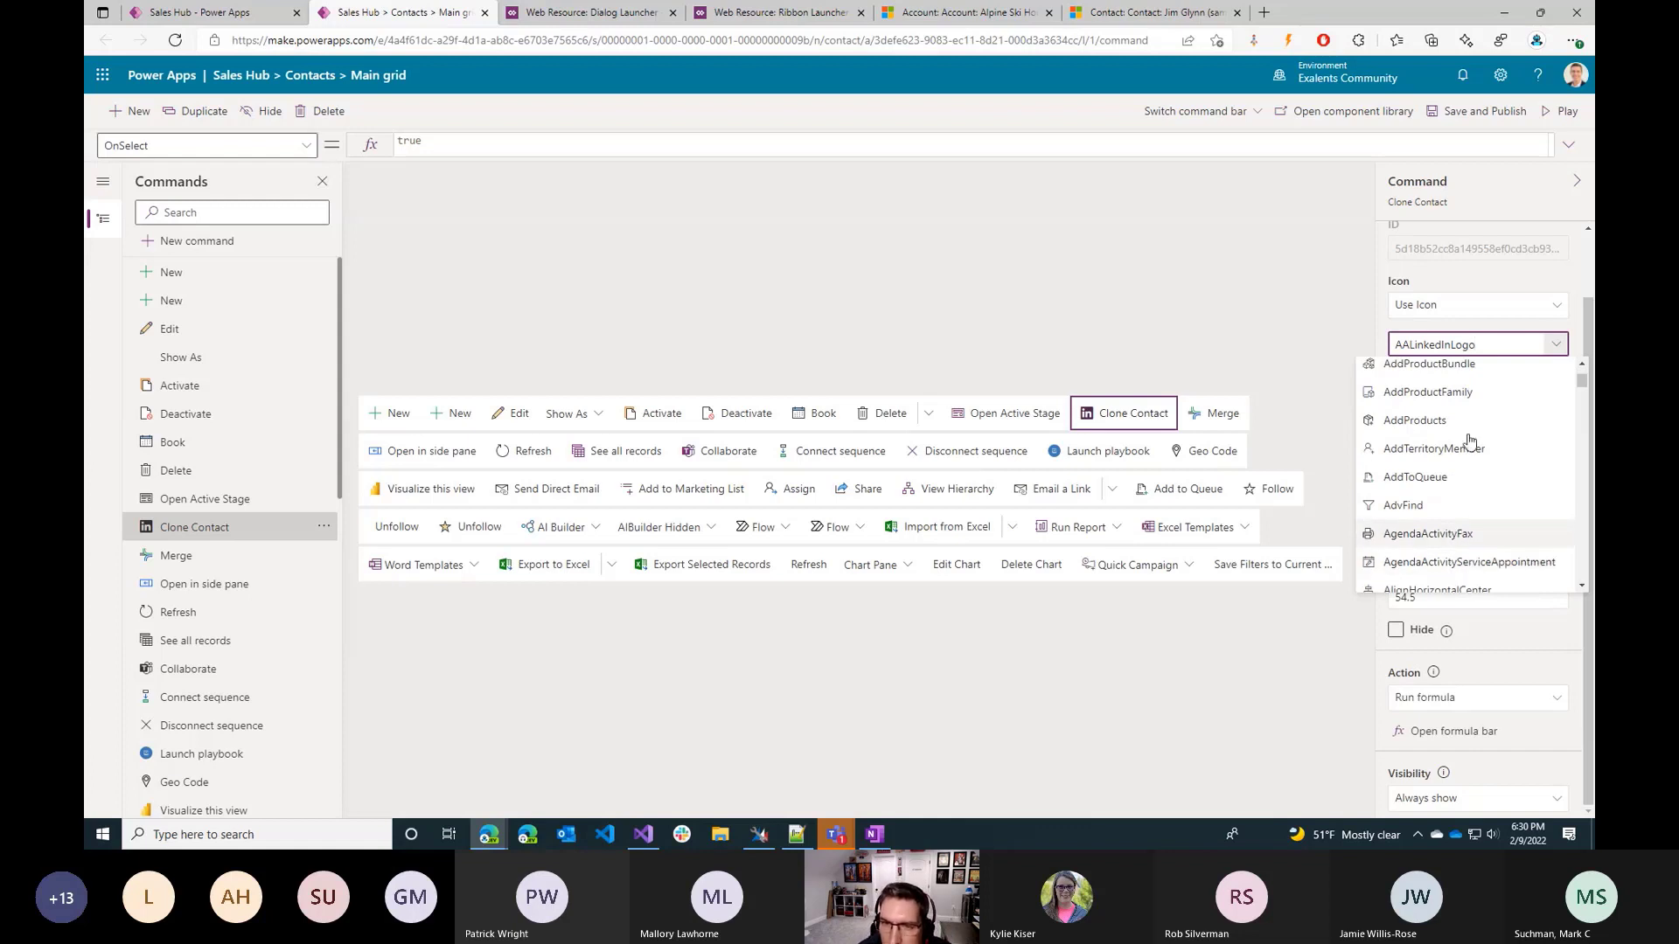
click(1438, 451)
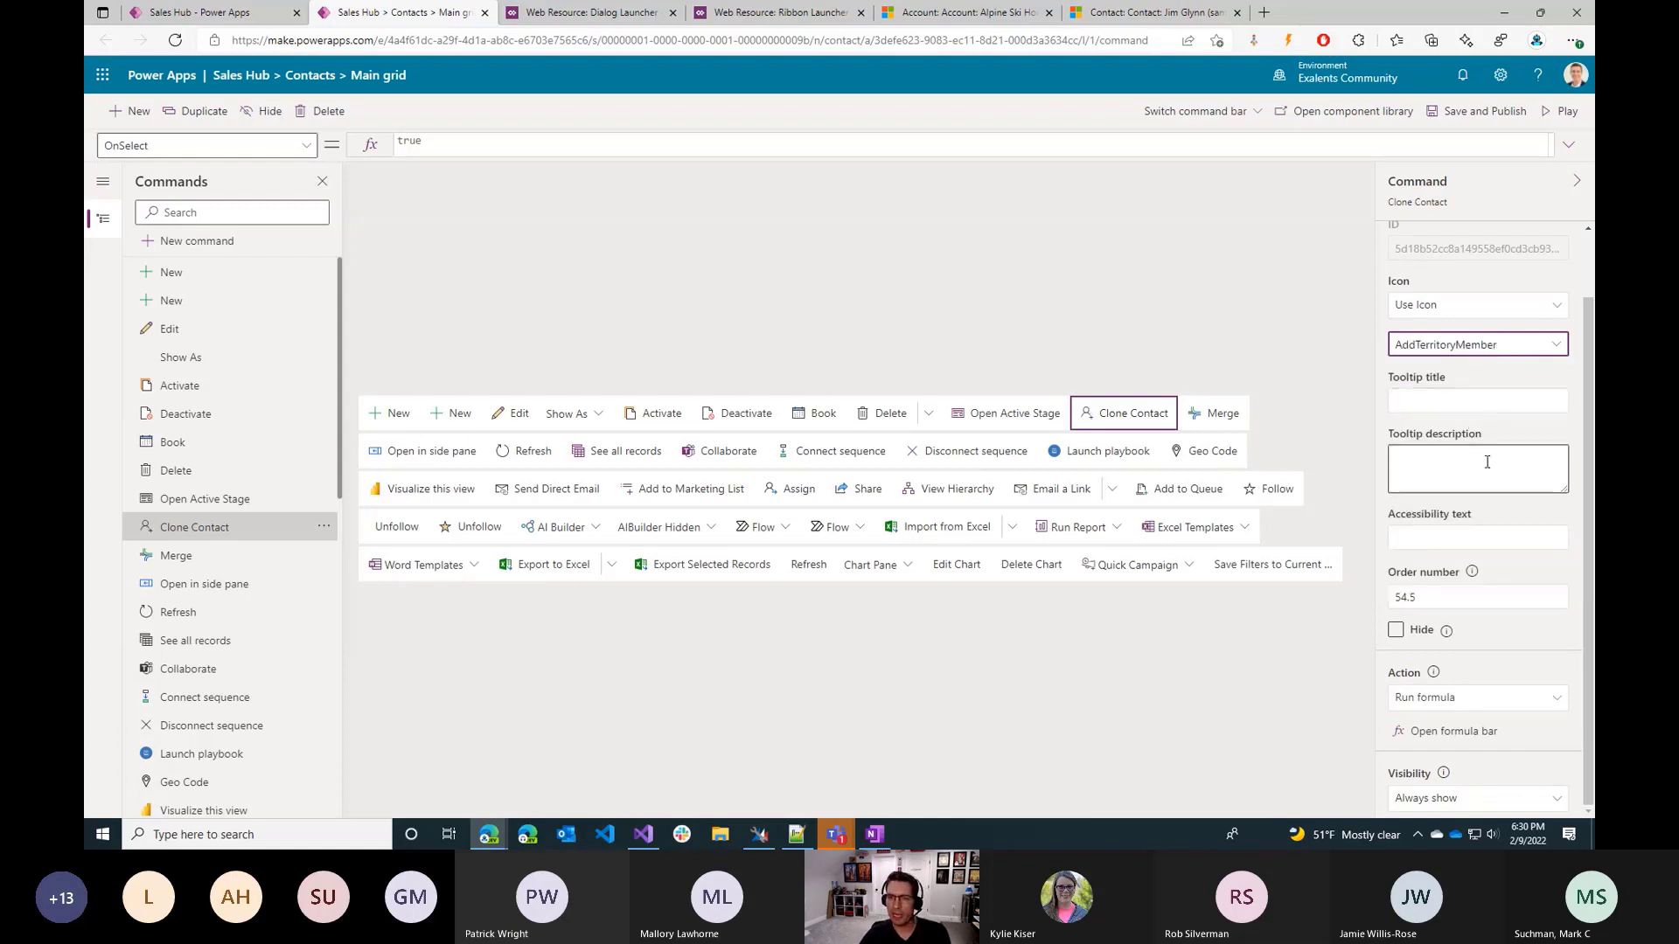
Replace the Clone Contact command's OnSelect formula with the opening of a Patch call: Patch(Contacts, Default(Contacts).
click(1458, 736)
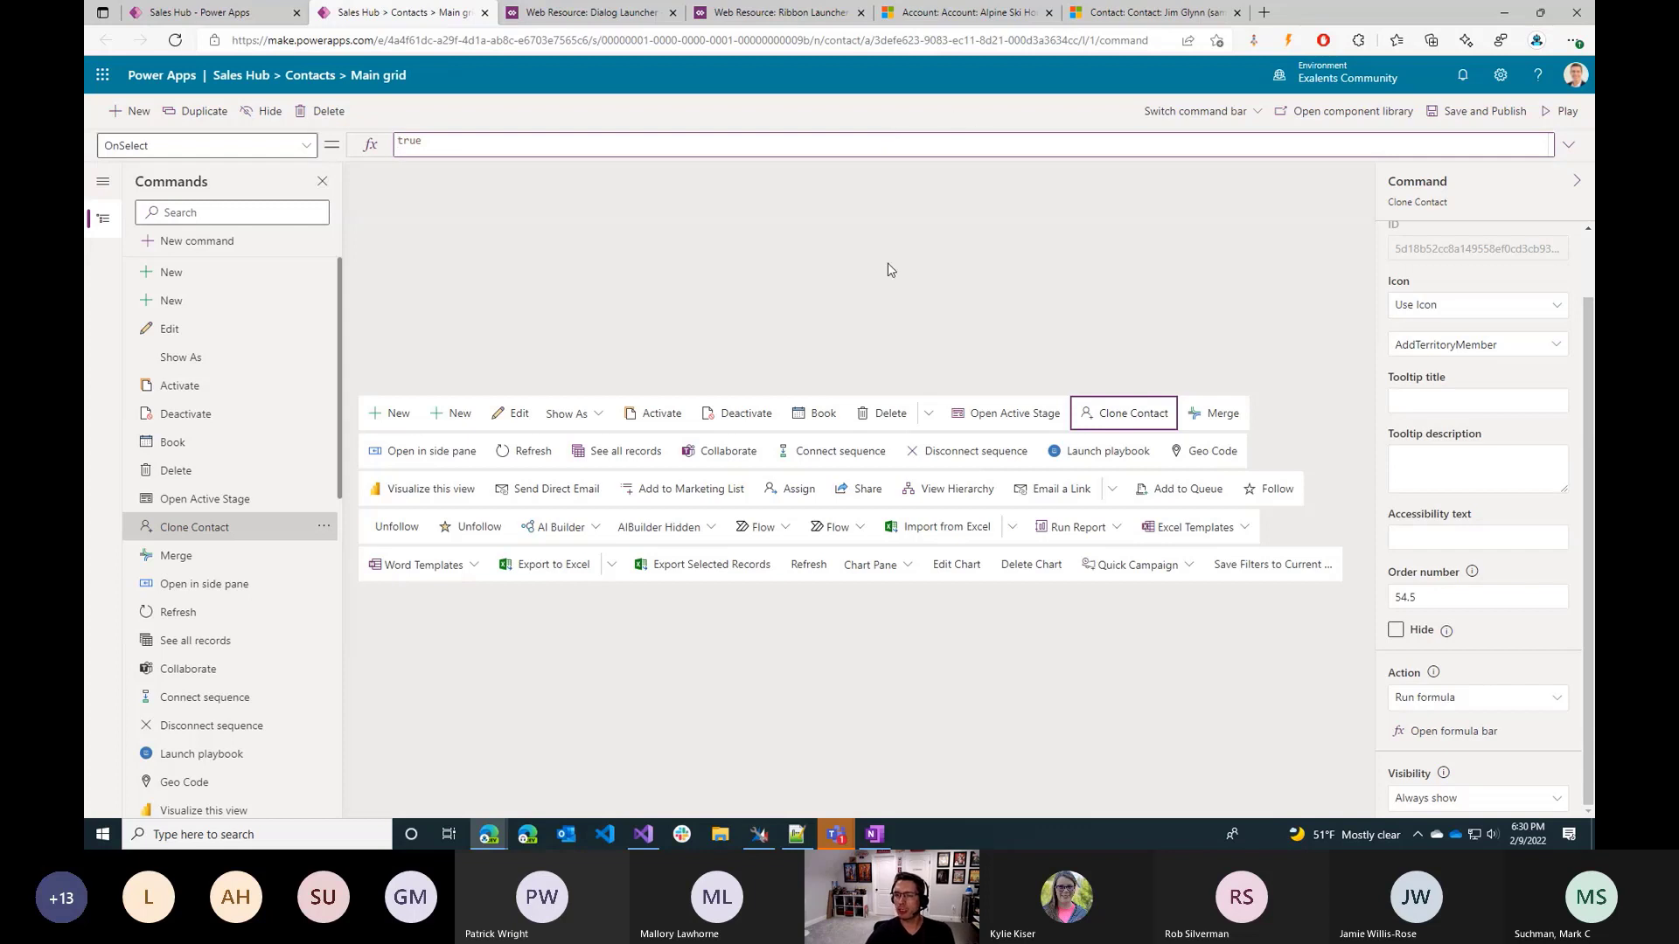
text(P)
key(Delete)
key(Delete)
key(Delete)
key(Delete)
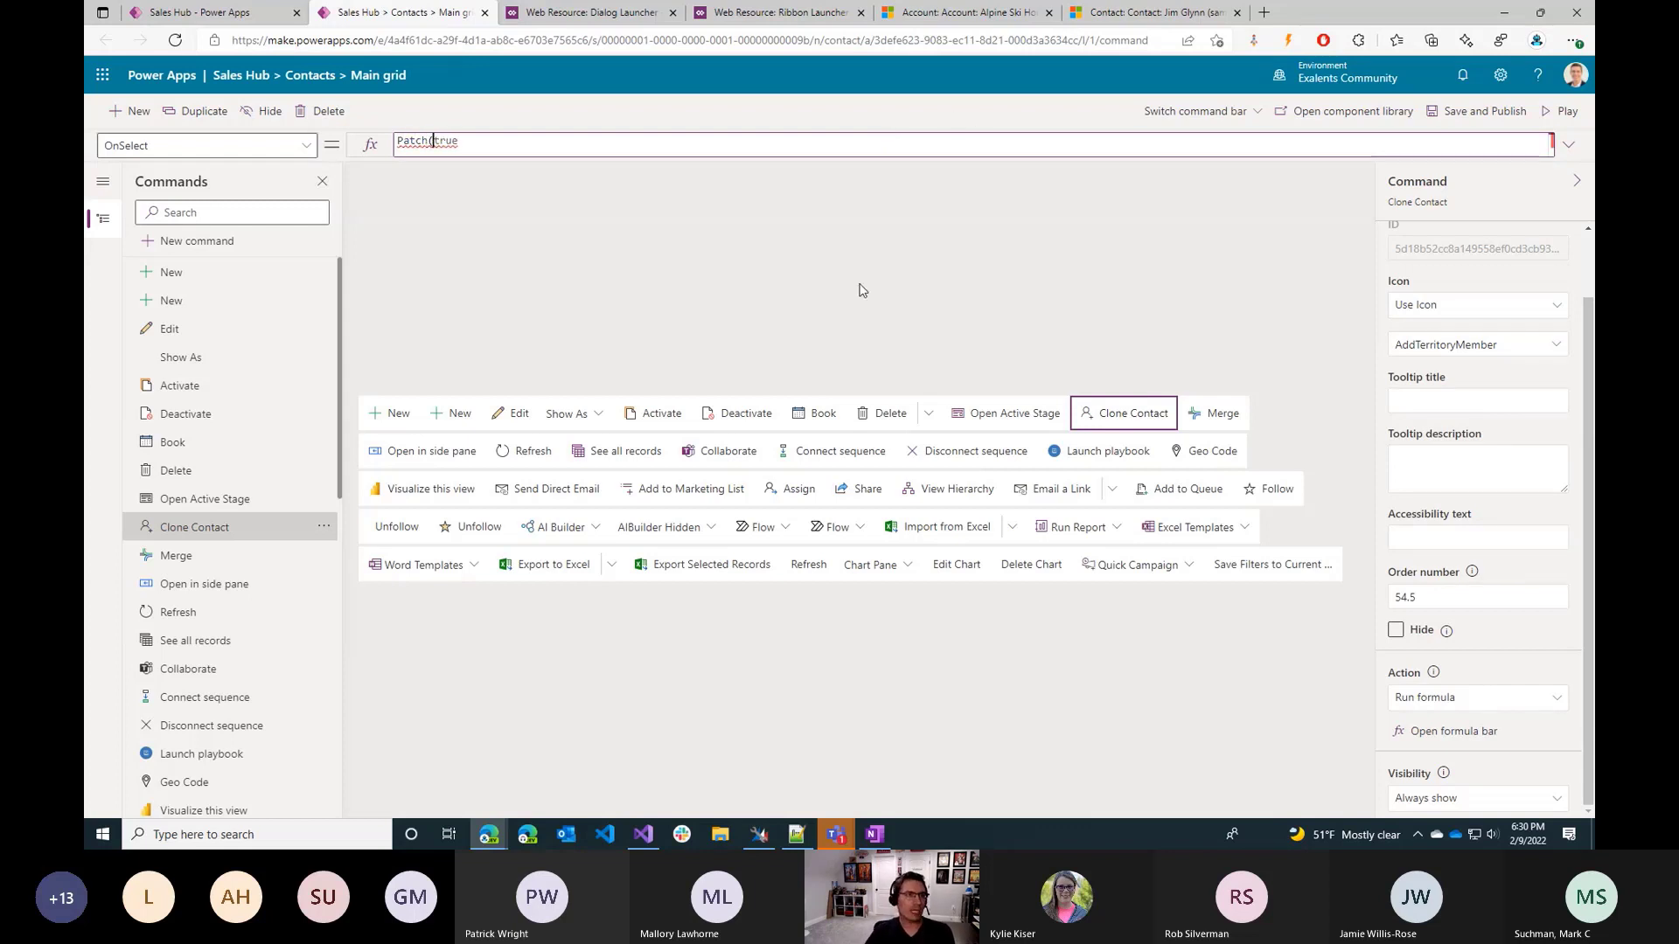
text(()
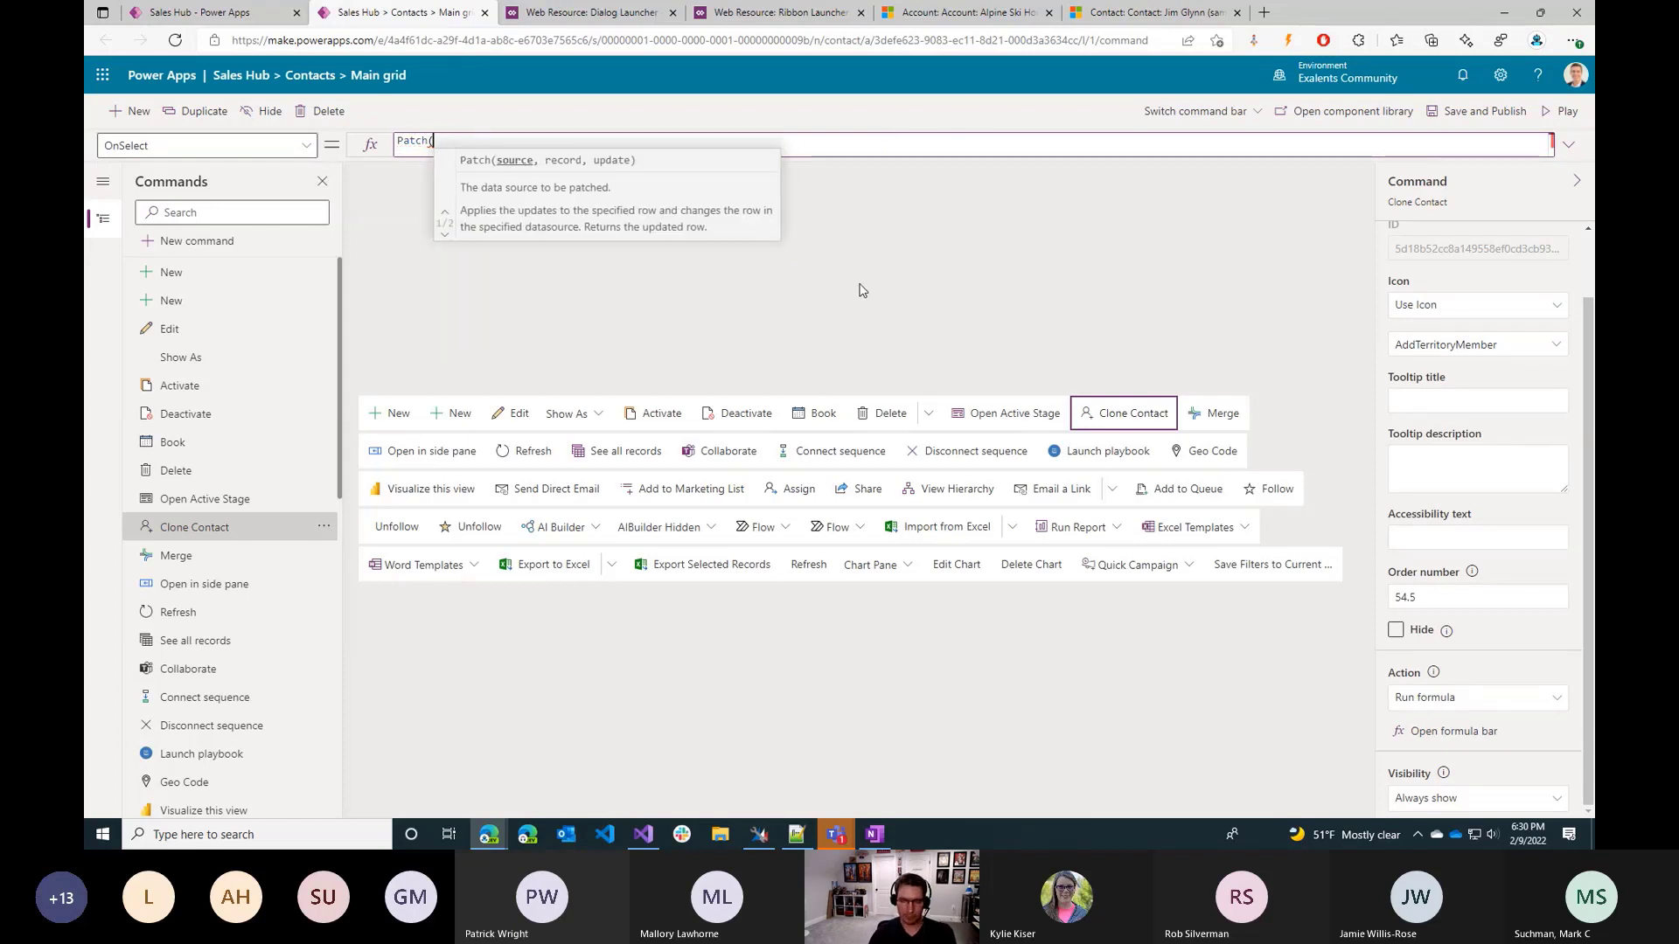
click(1569, 147)
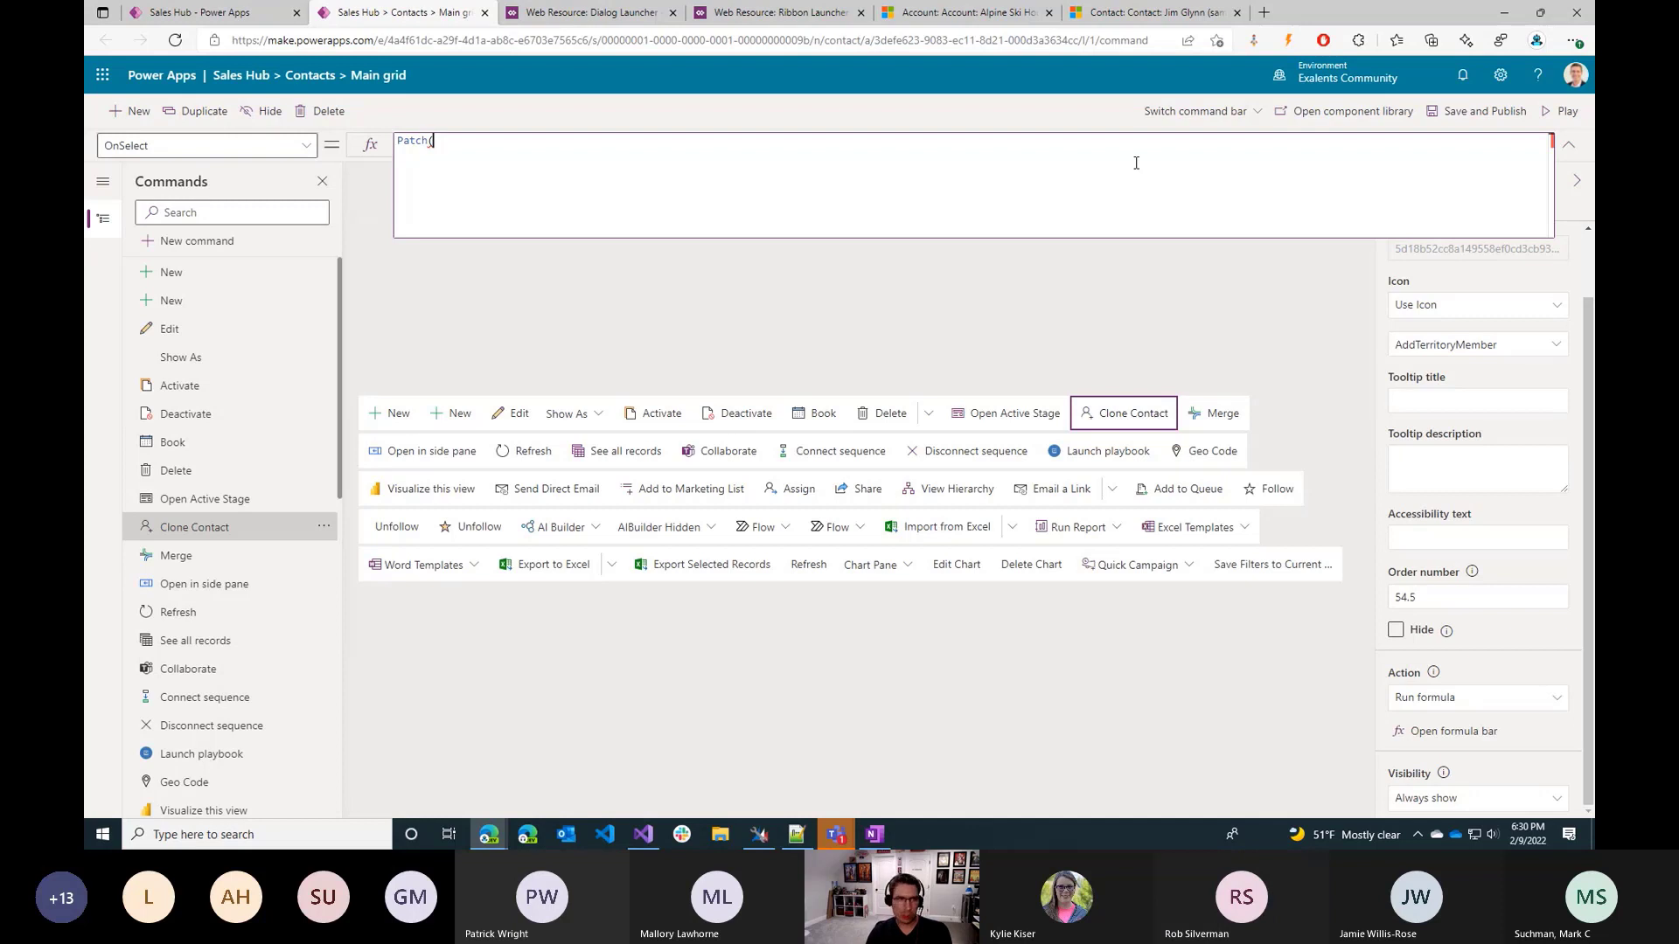
text(Contacts,)
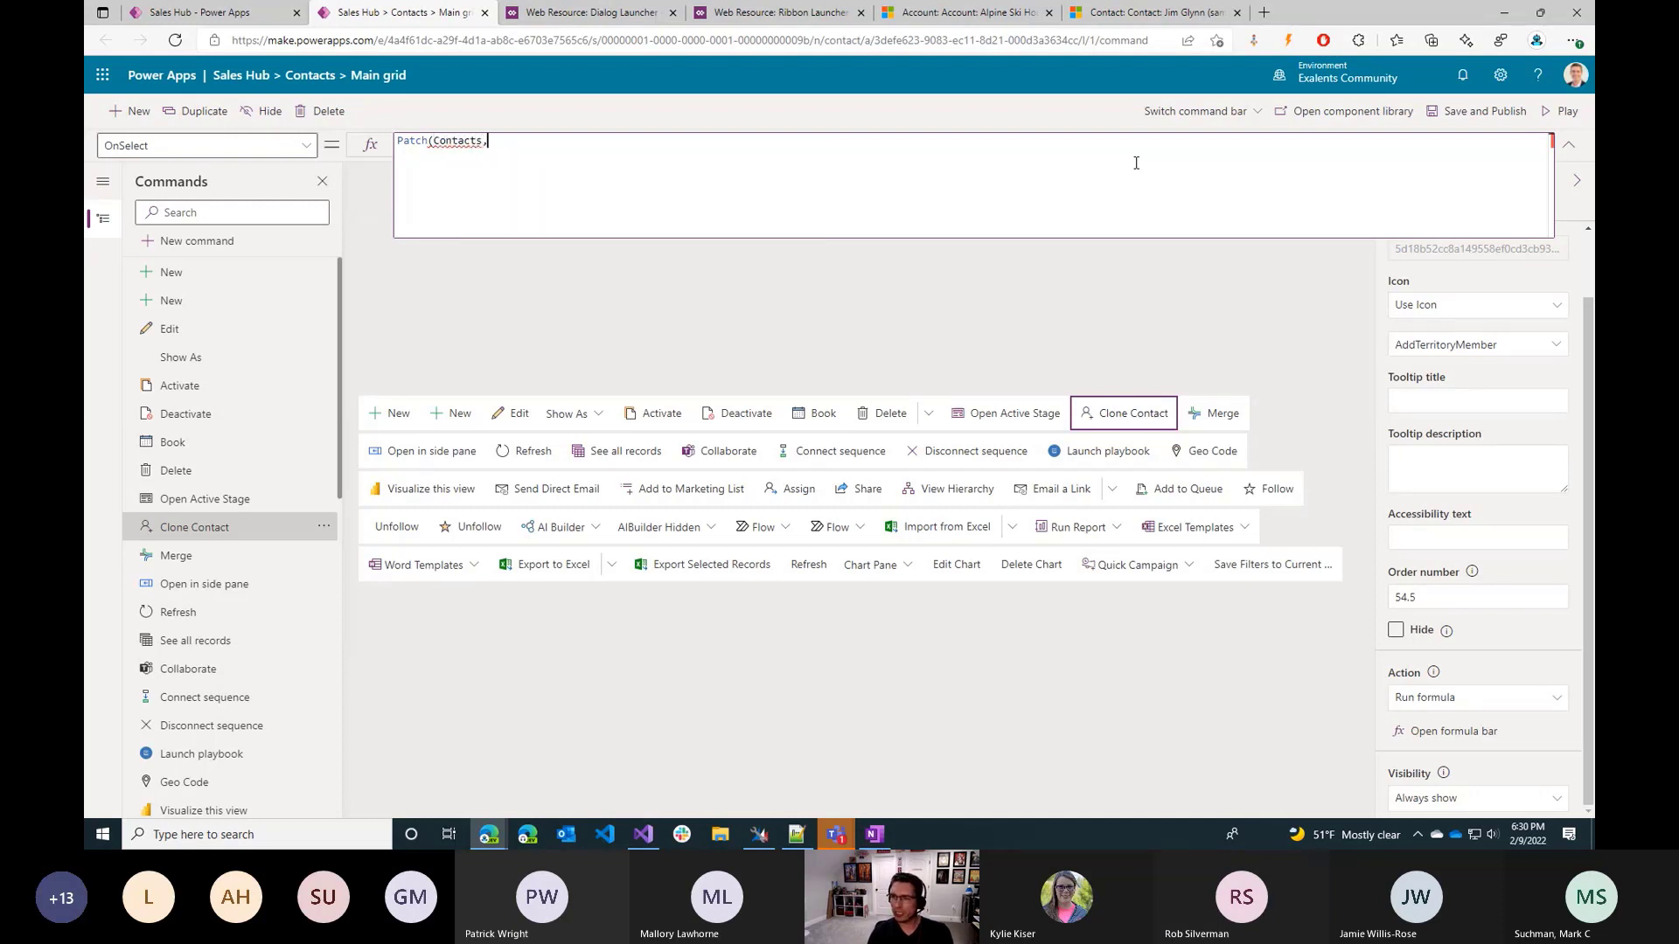
text( Default(C)
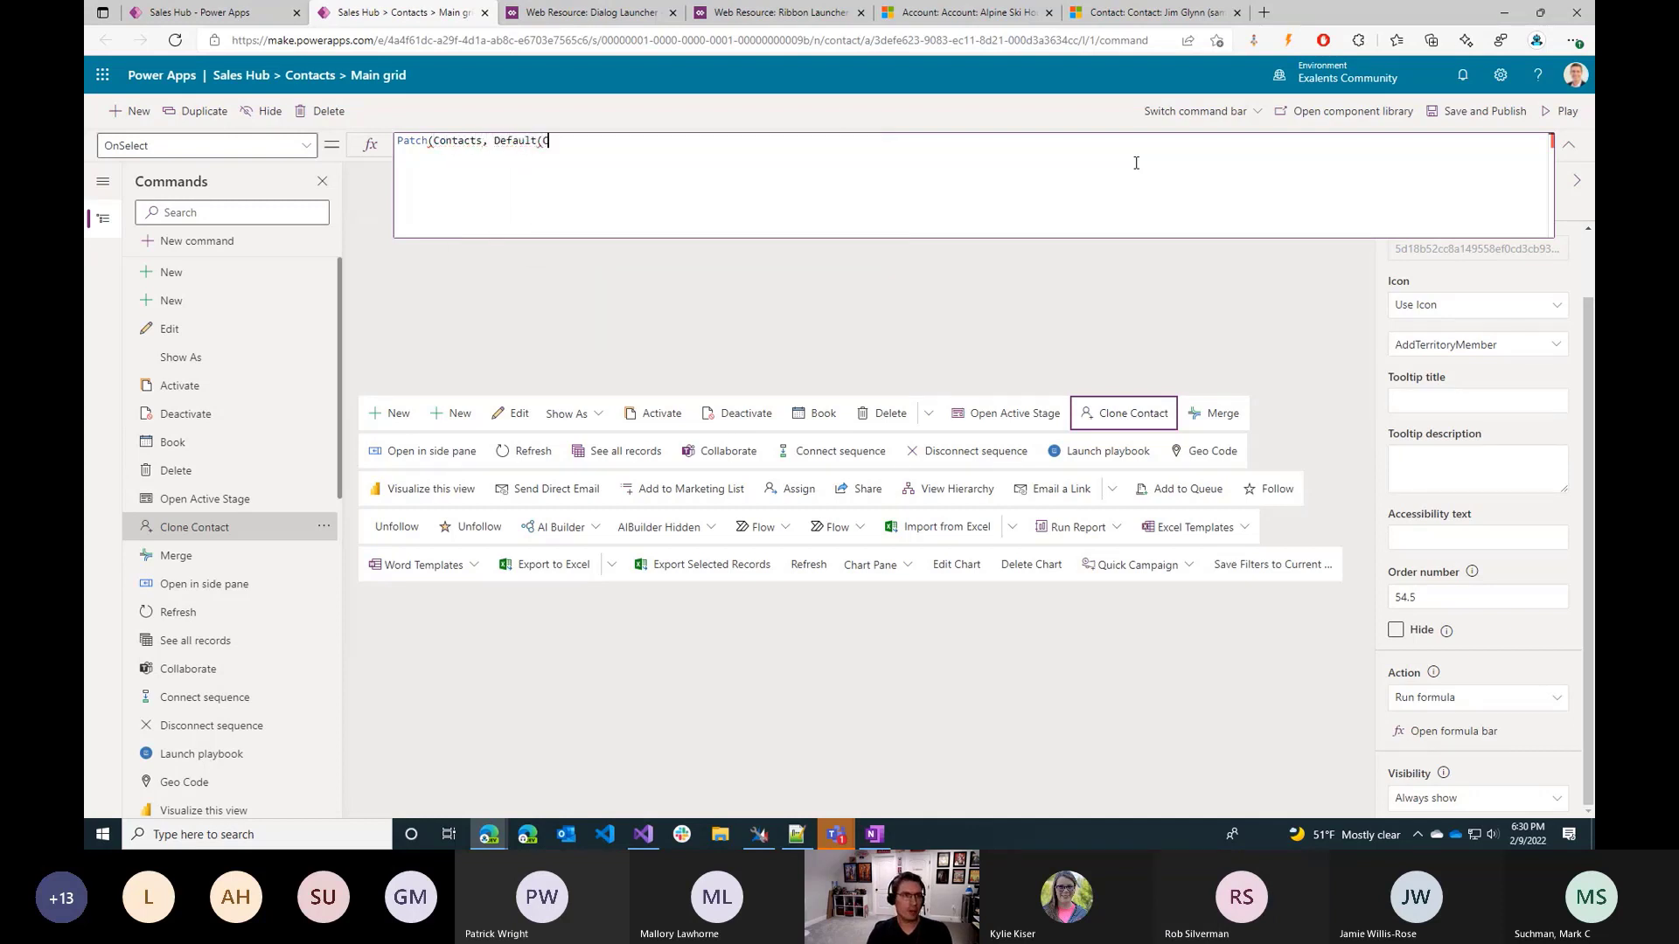
text(ontacts))
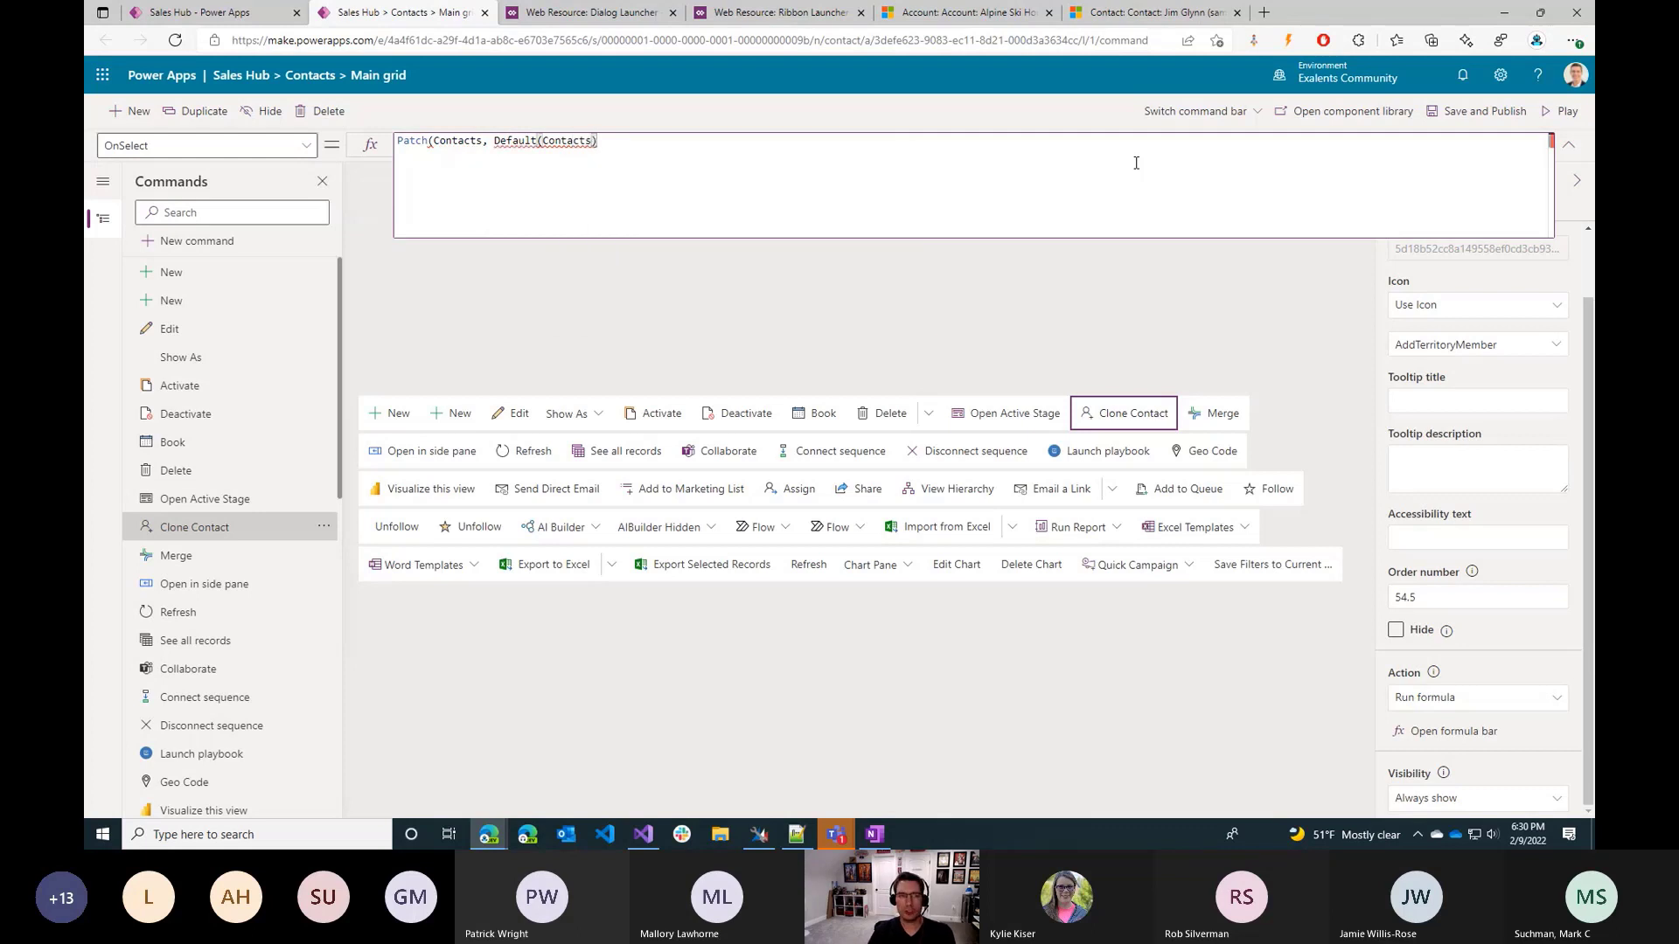
text(, {'Job Title':)
Add an empty record in braces as the Patch call's third argument, close the call with a semicolon, and put blank lines between the braces.
key(ctrl+shift+Left)
key(ctrl+shift+Left)
key(ctrl+shift+Left)
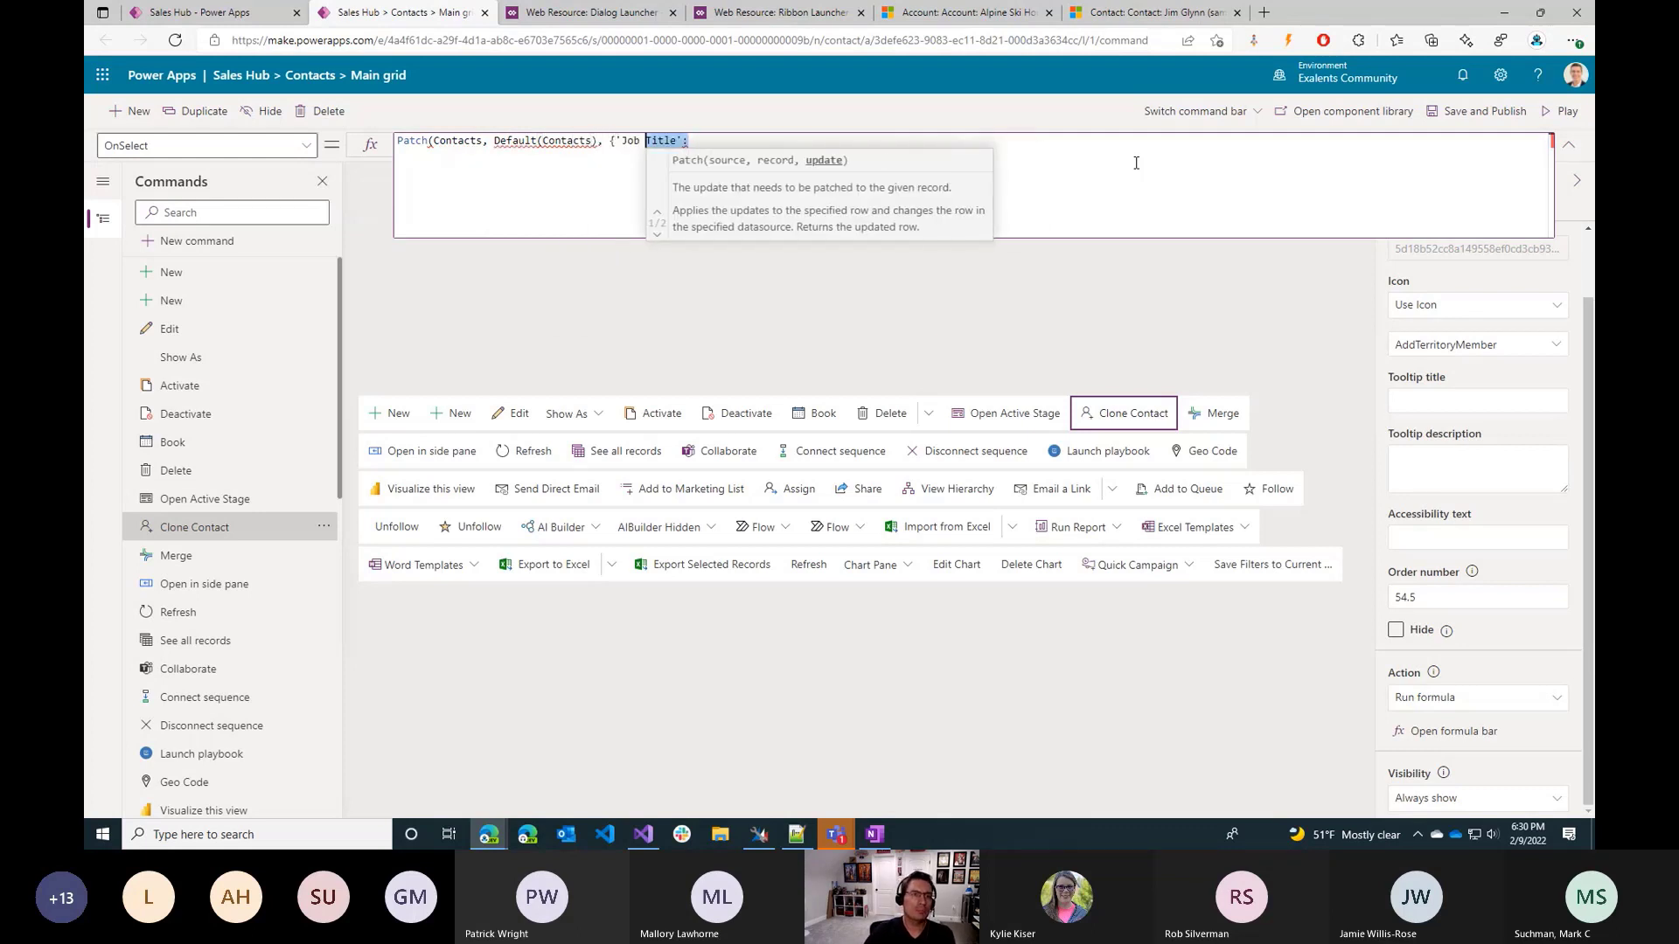
key(BackSpace)
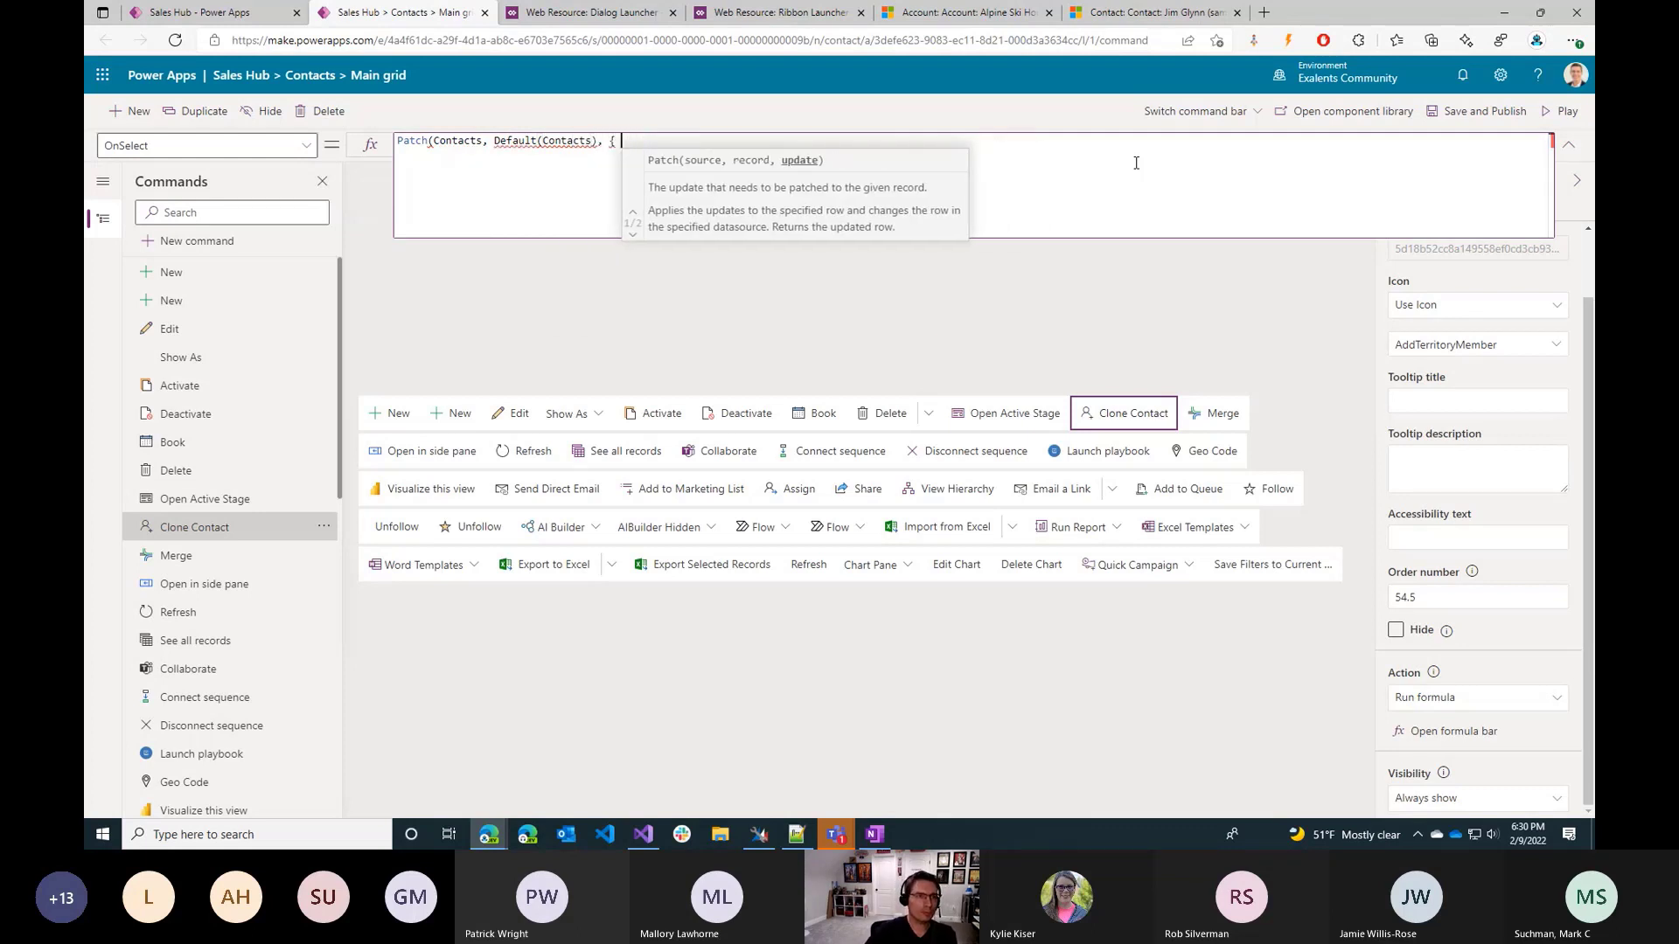
text({   });)
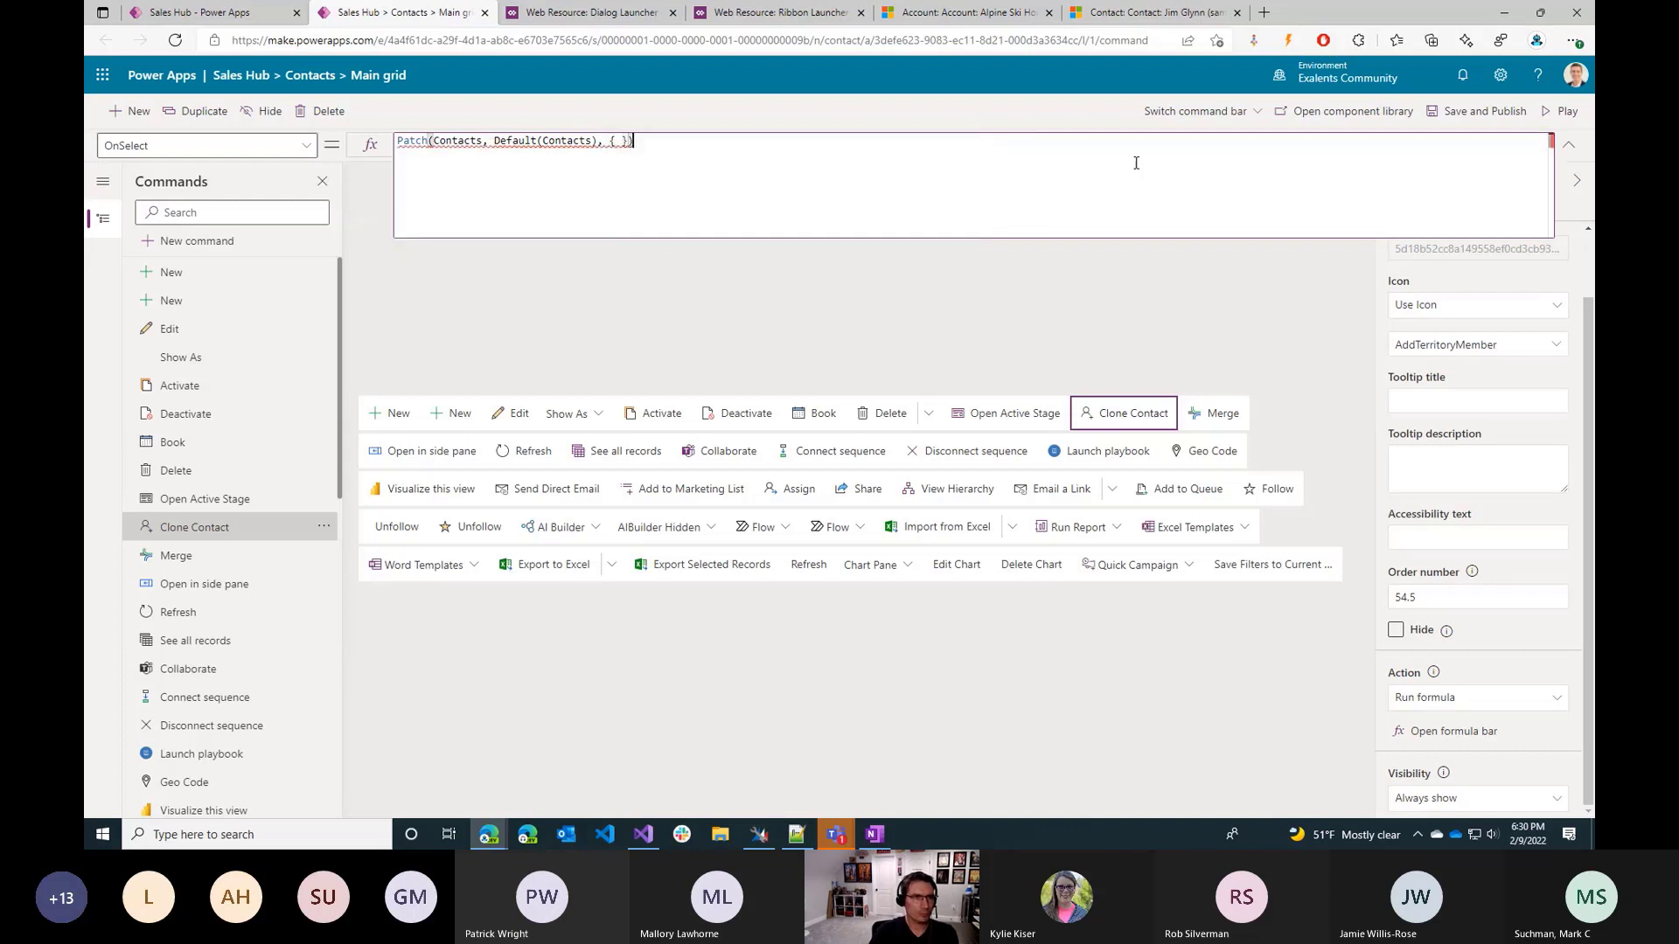
key(Left)
key(Left)
key(Left)
key(Return)
key(Return)
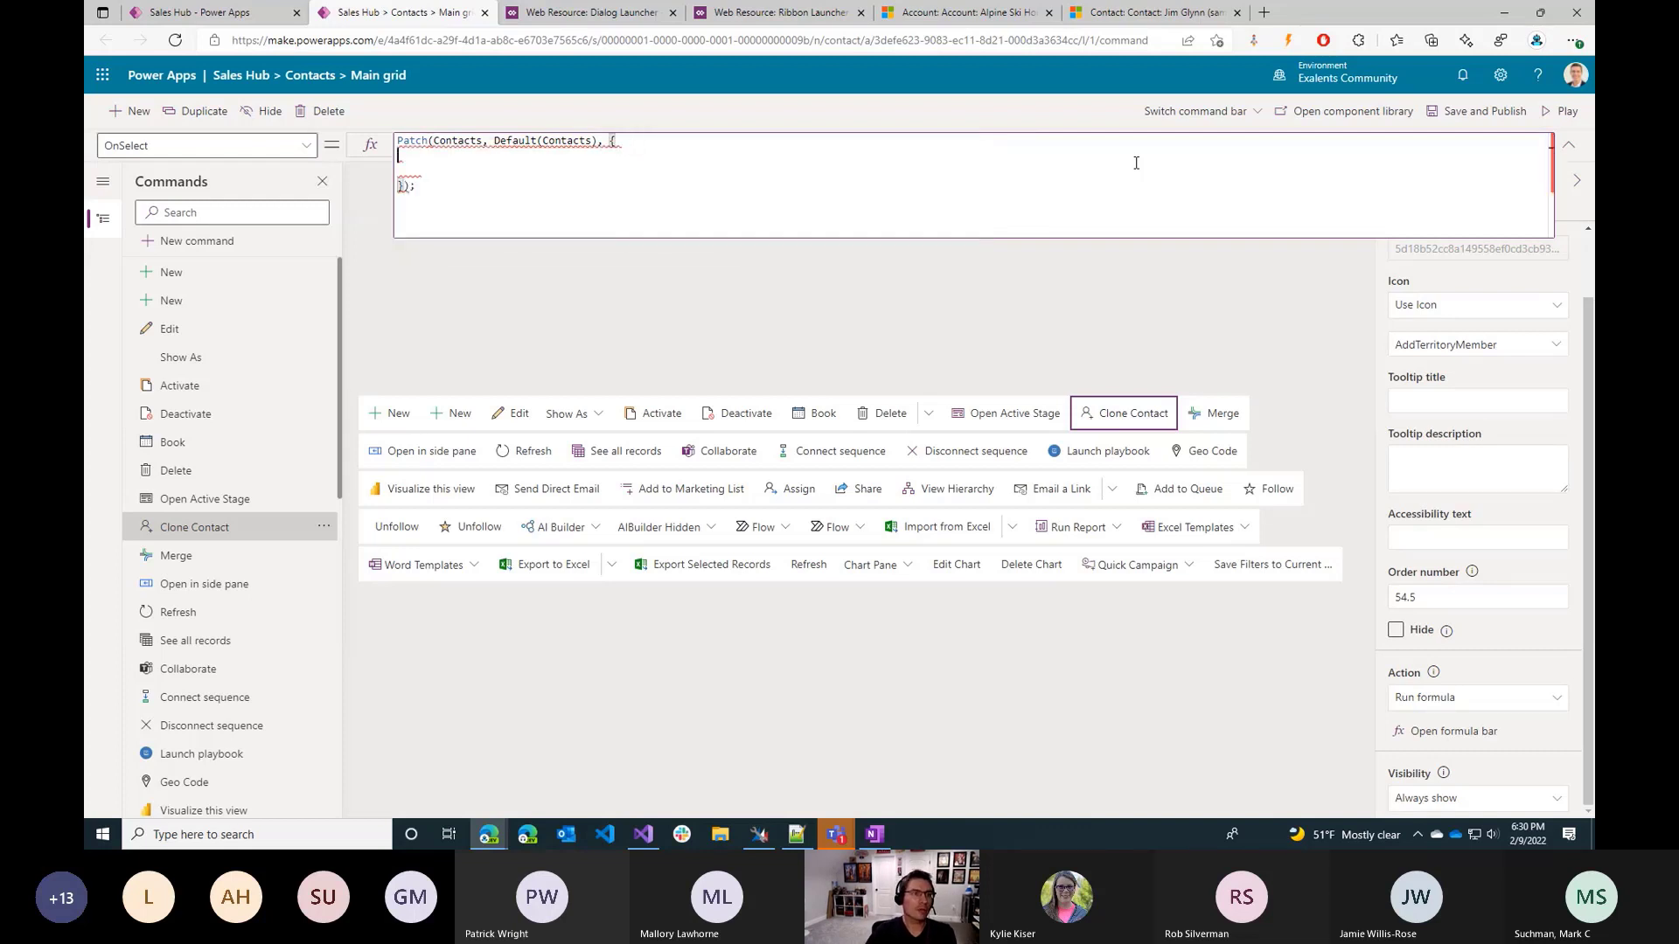
Add an indented 'First Name': field on the first line inside the Patch record.
key(Tab)
text(')
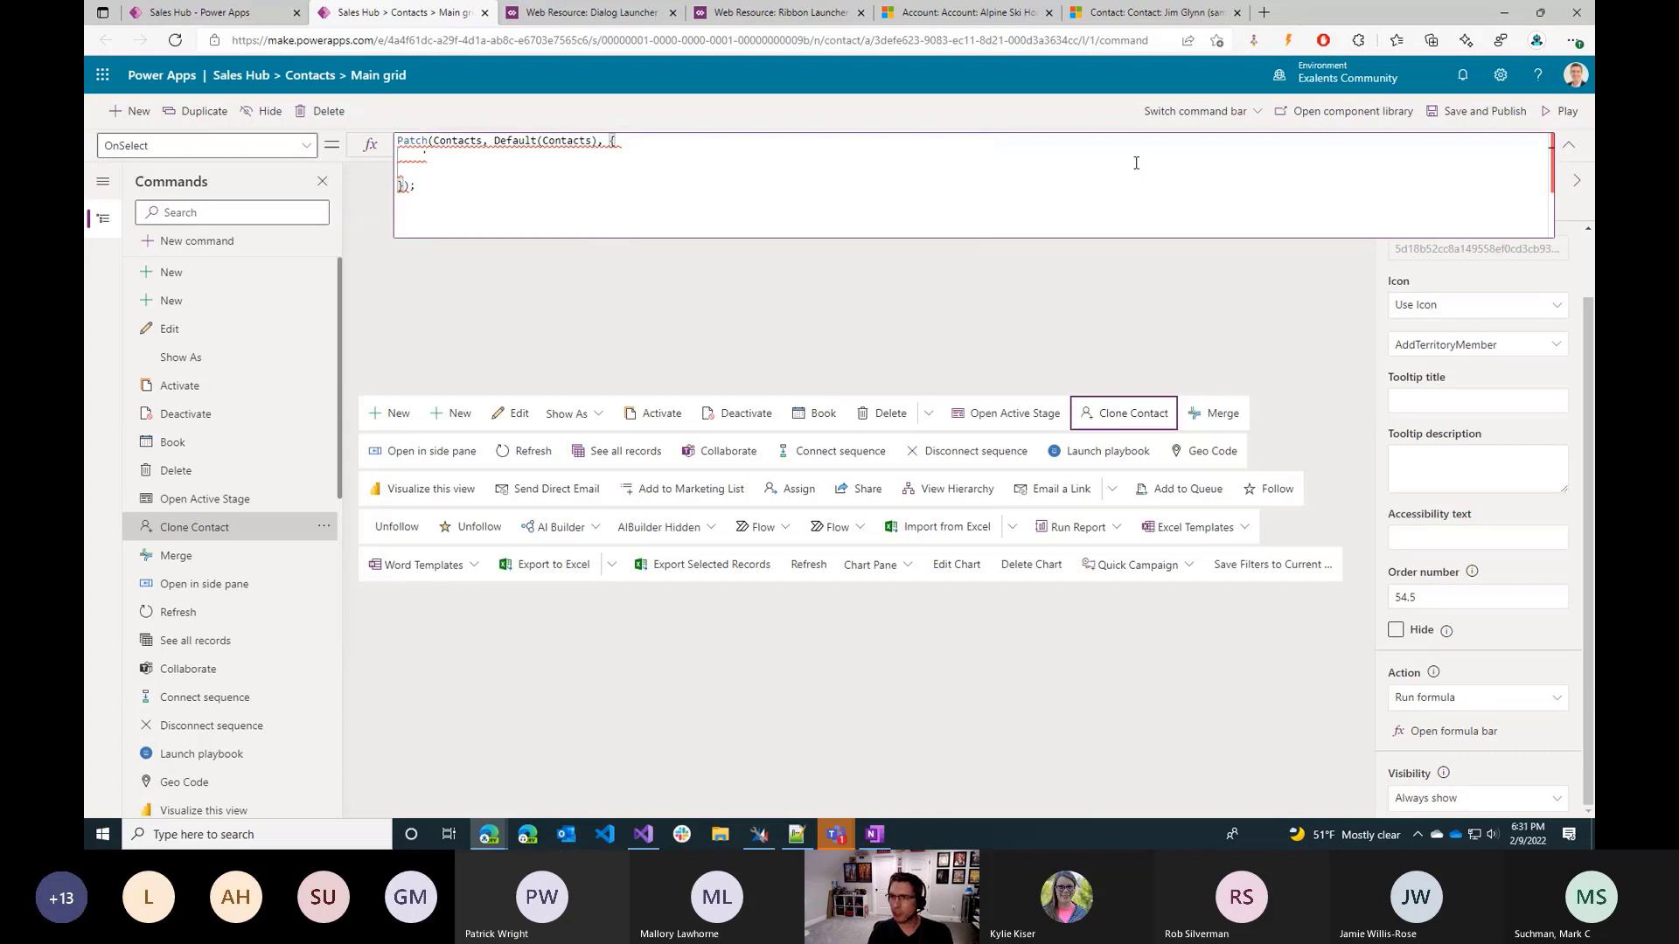
text(Fi)
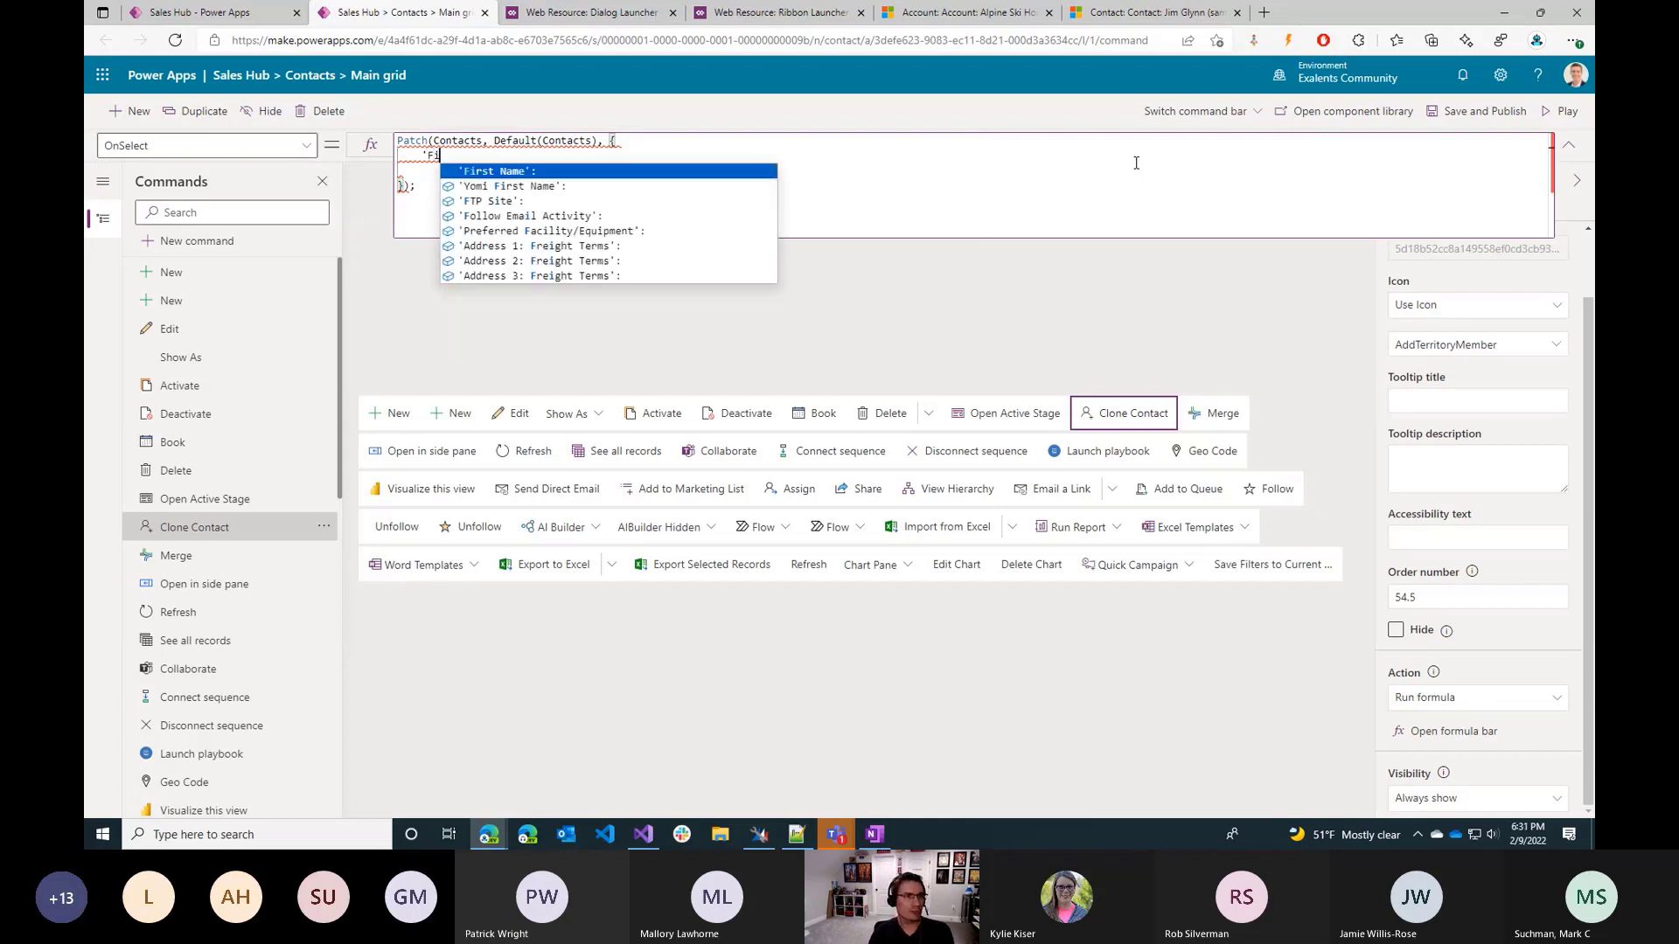
key(Tab)
text(:)
key(Home)
key(Delete)
key(End)
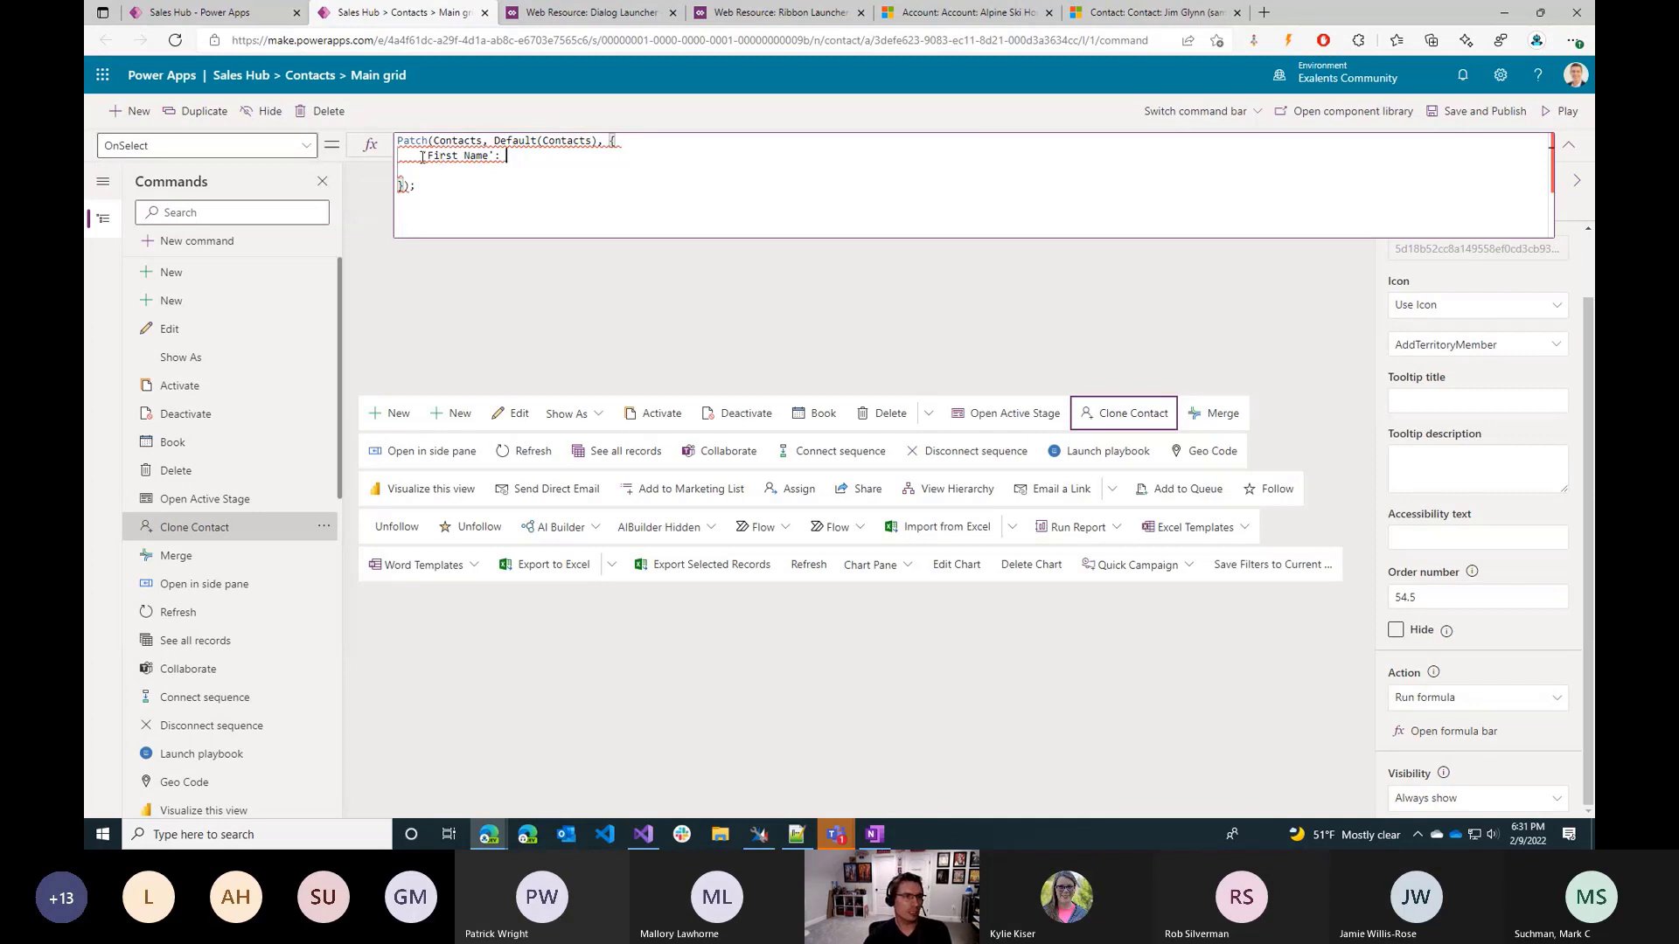
drag(423, 156, 483, 160)
click(498, 157)
key(BackSpace)
text(:)
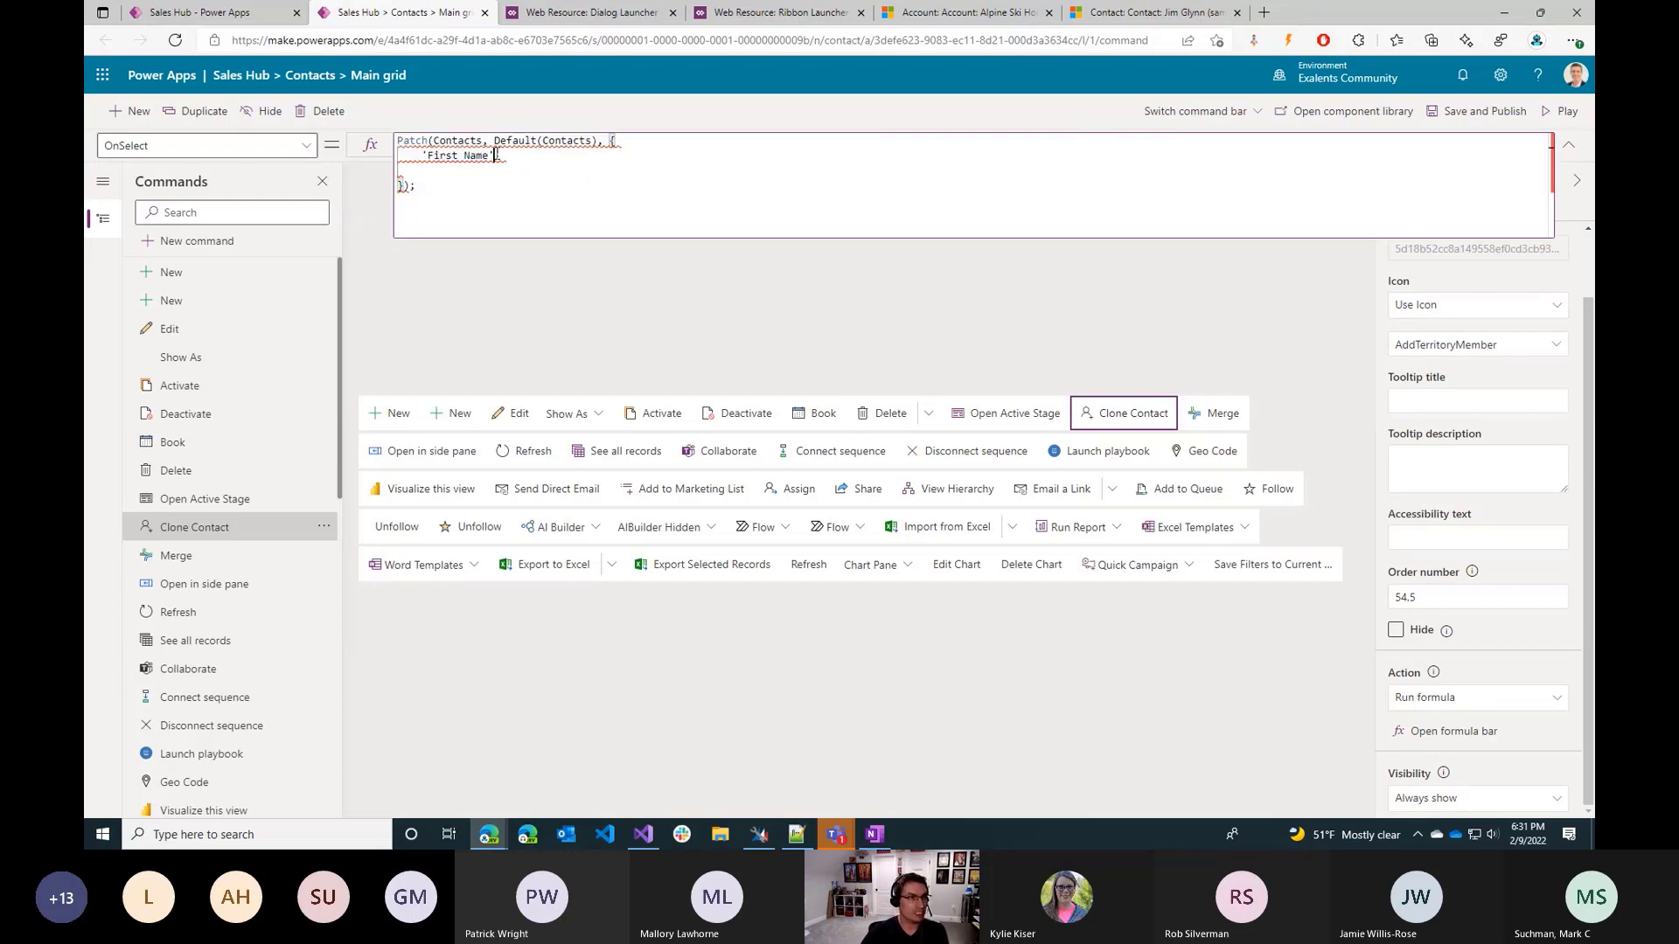
key(shift+Home)
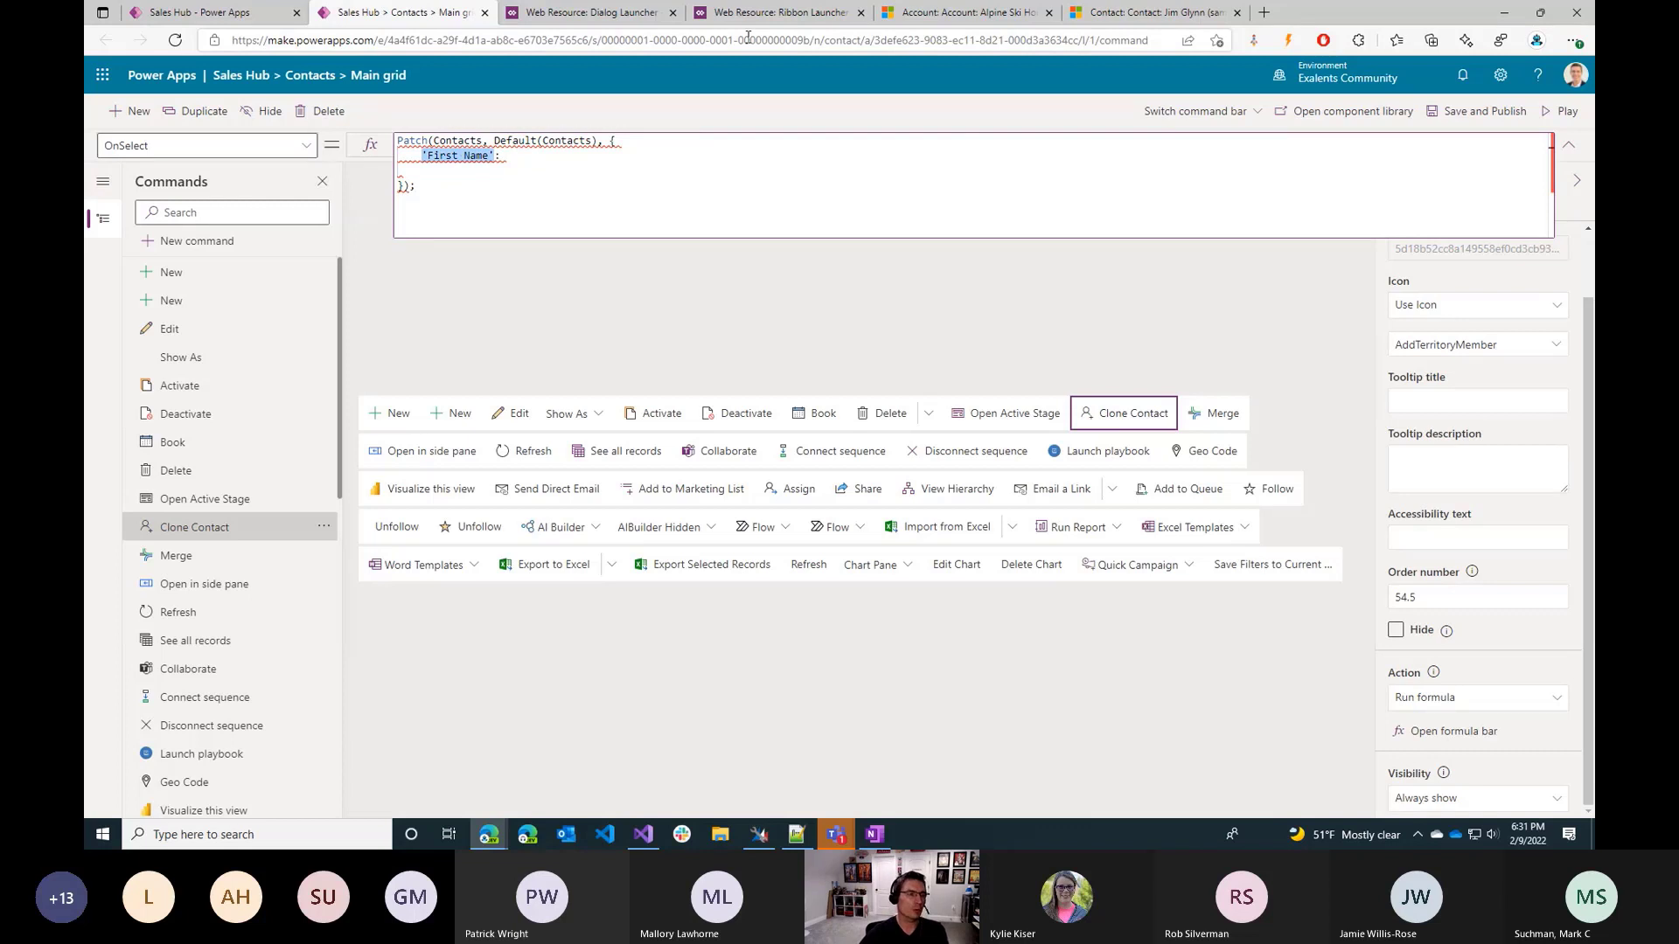
key(End)
text(')
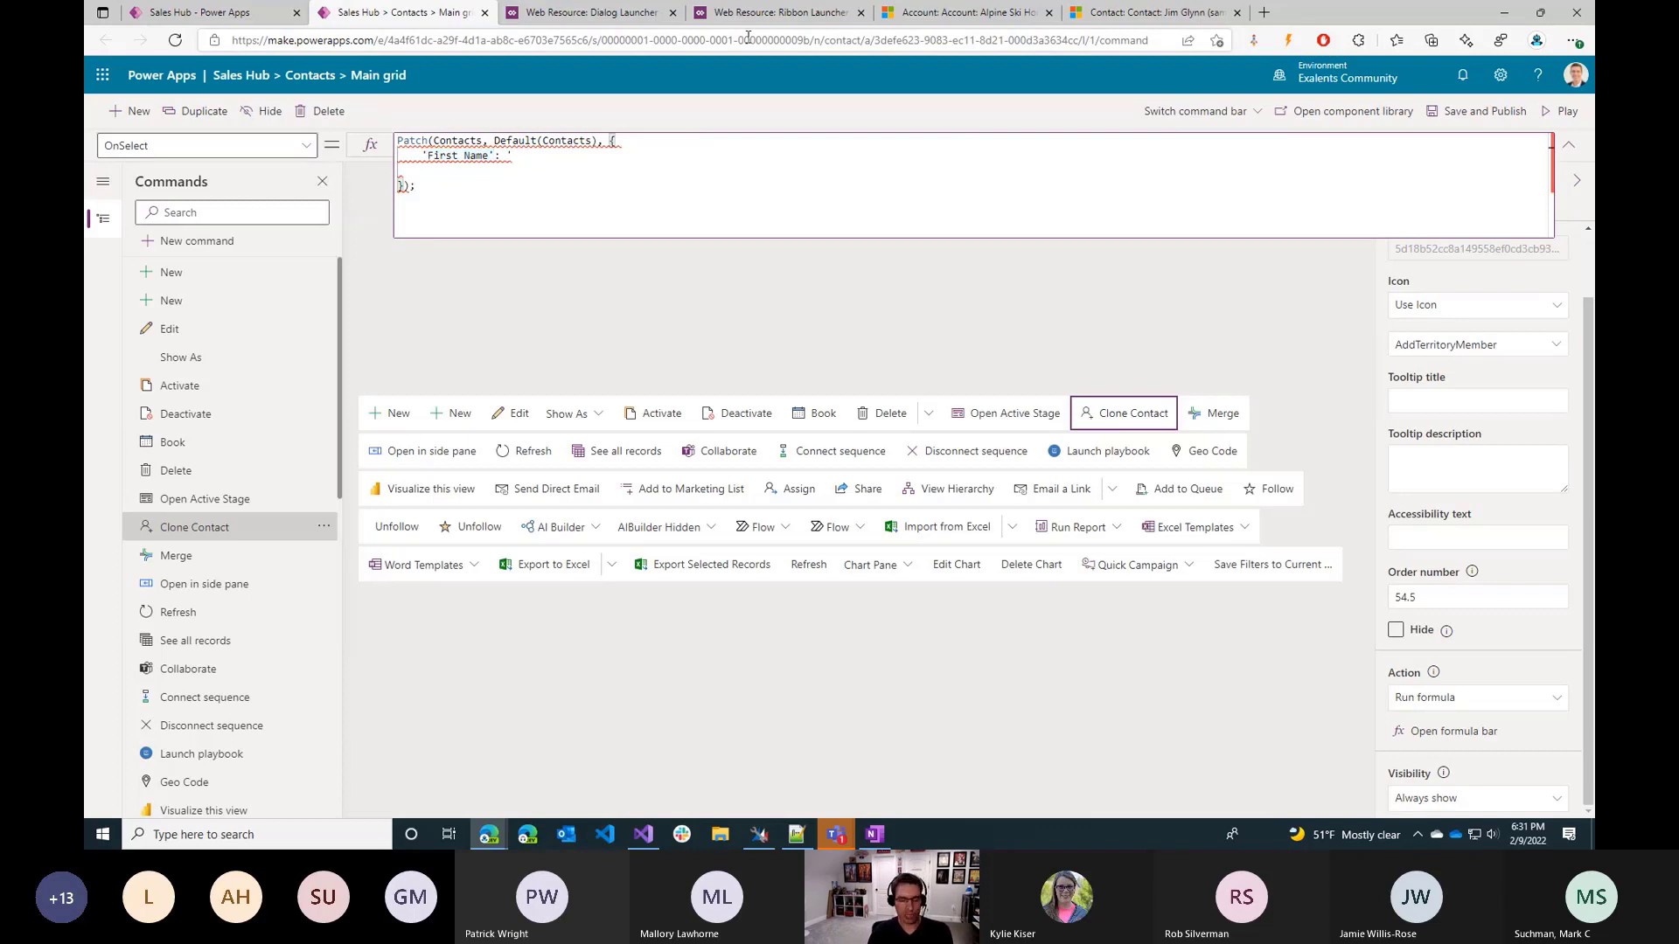
text(Fi)
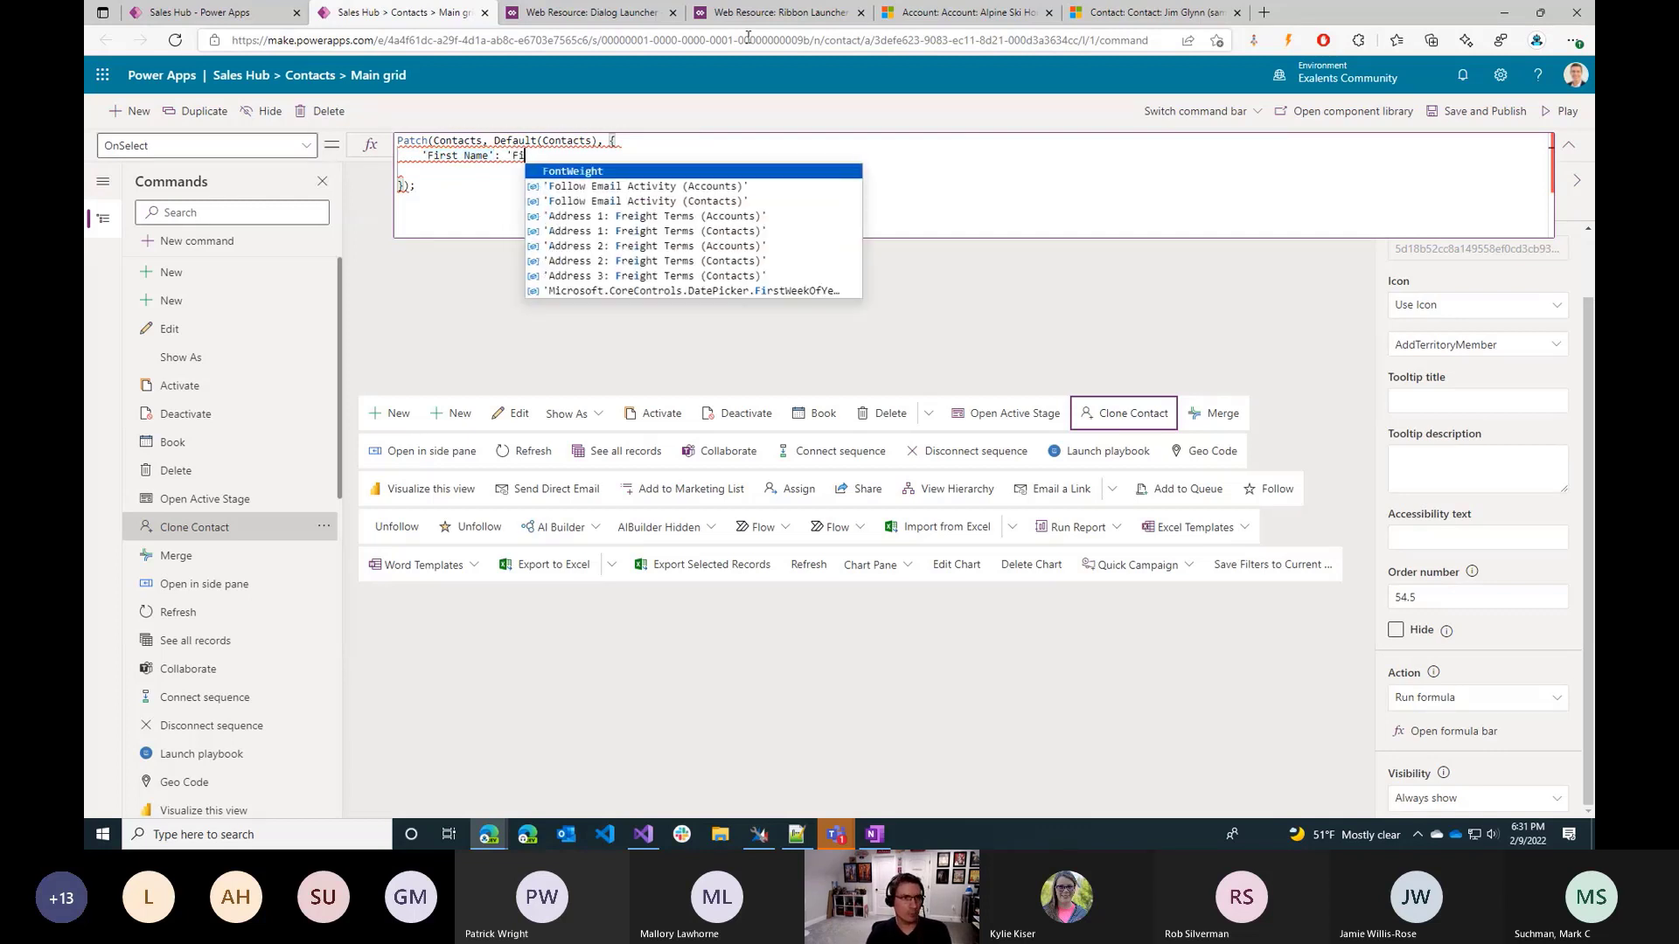
key(BackSpace)
key(BackSpace)
key(BackSpace)
key(BackSpace)
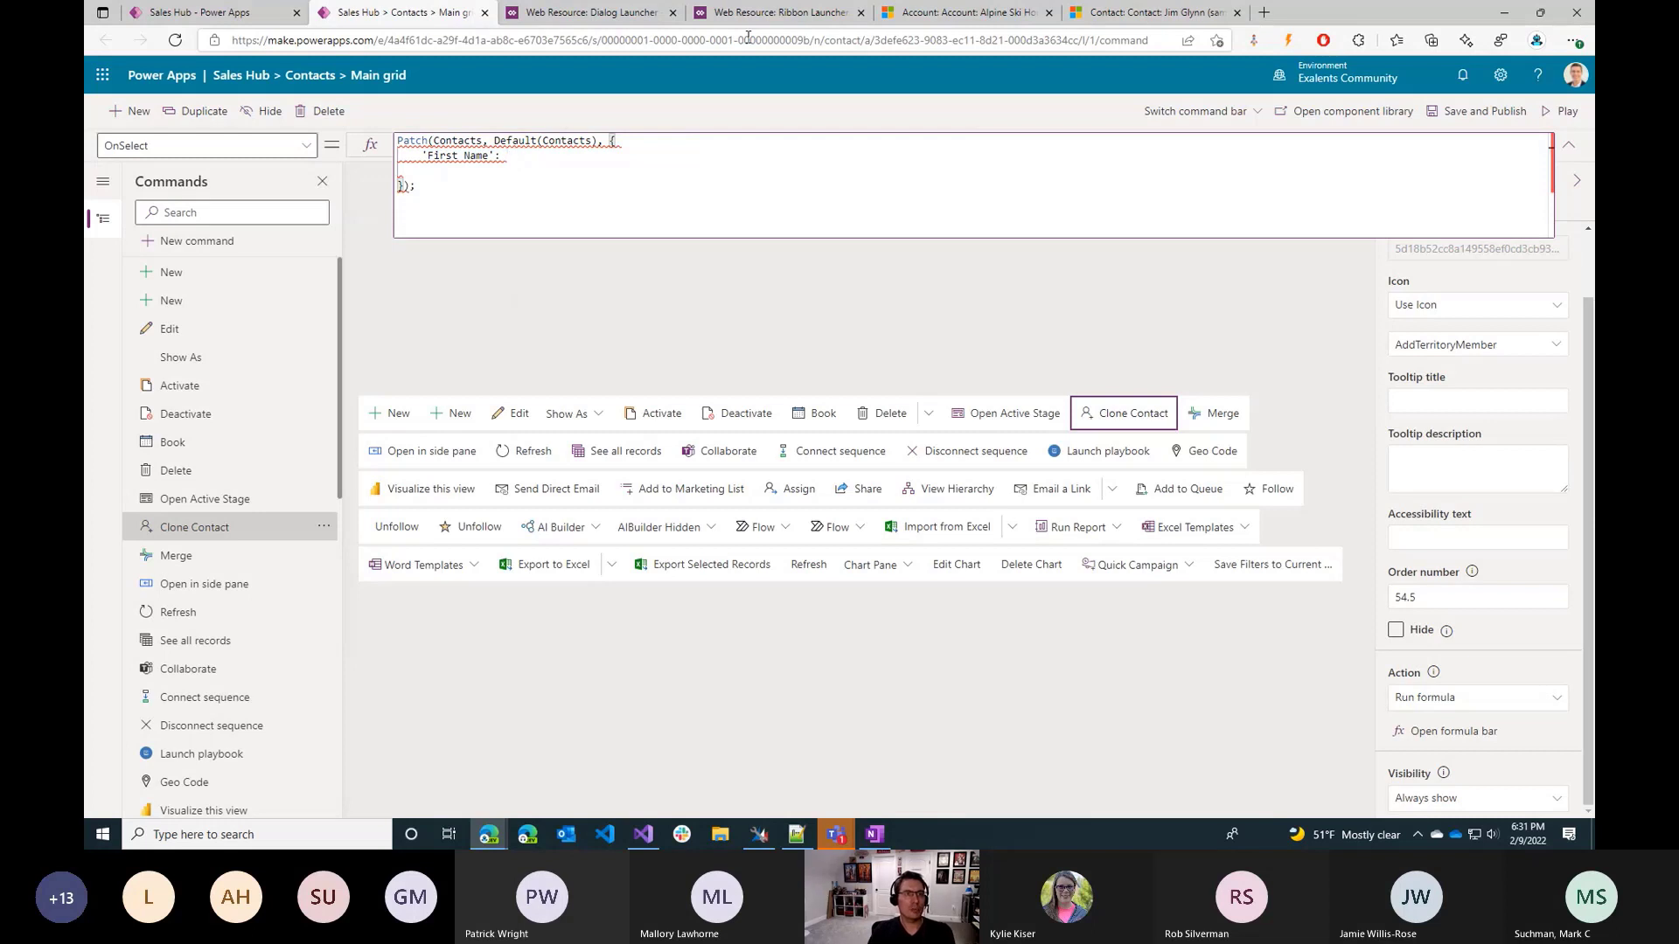
text(Name)
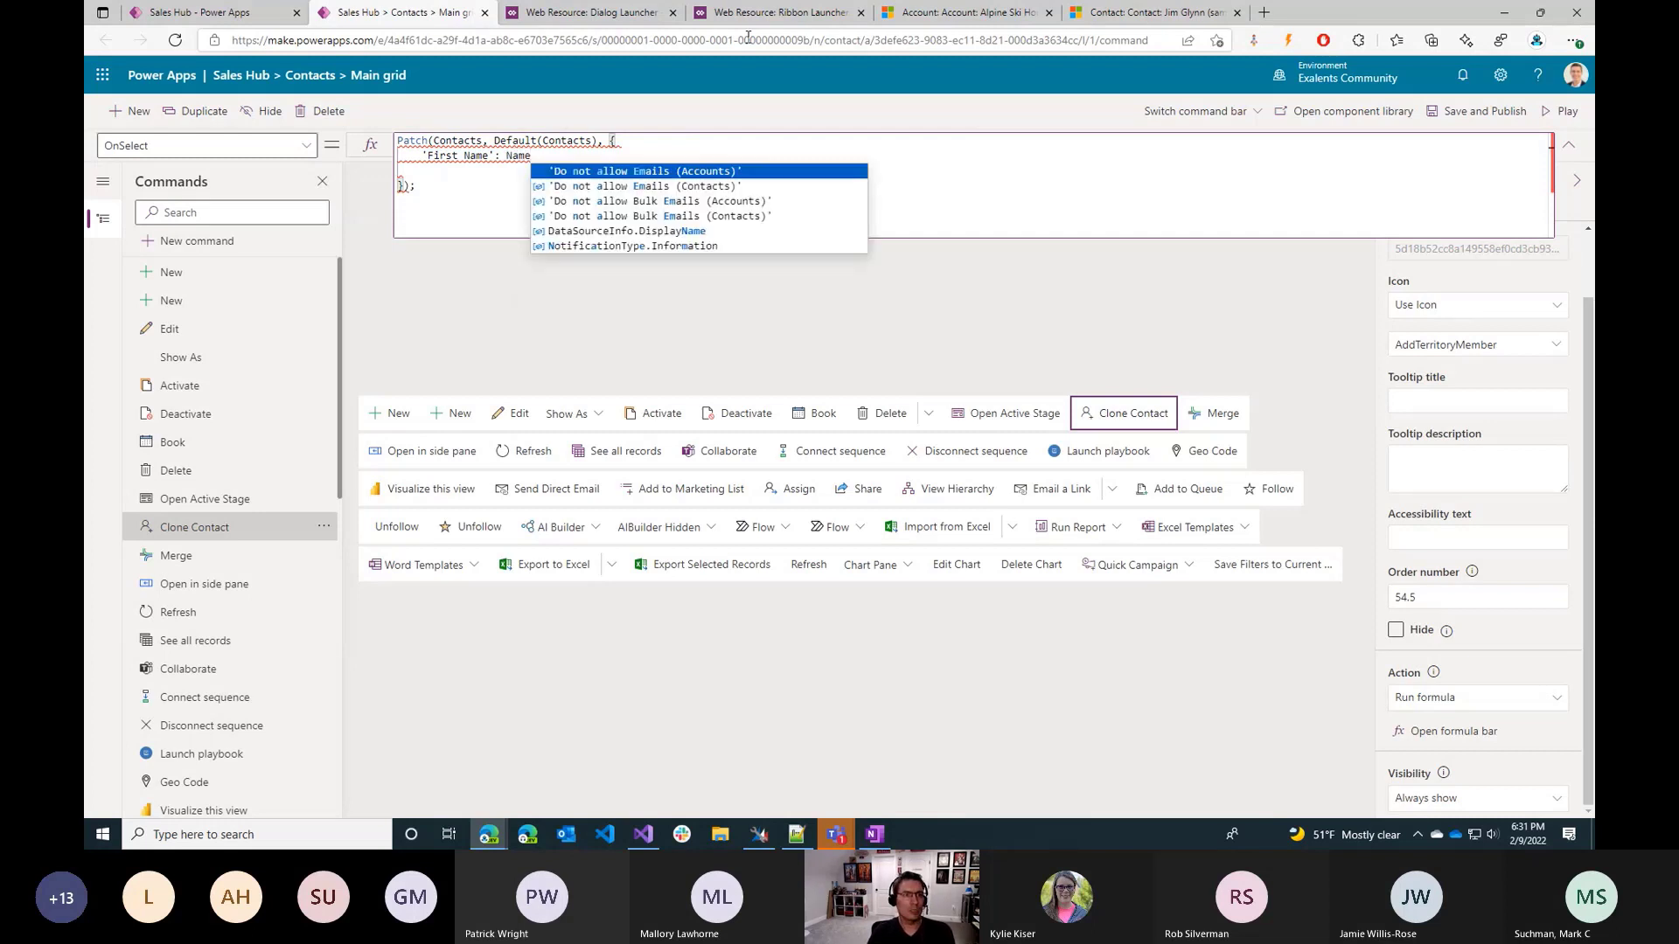
key(BackSpace)
key(BackSpace)
key(BackSpace)
key(BackSpace)
key(BackSpace)
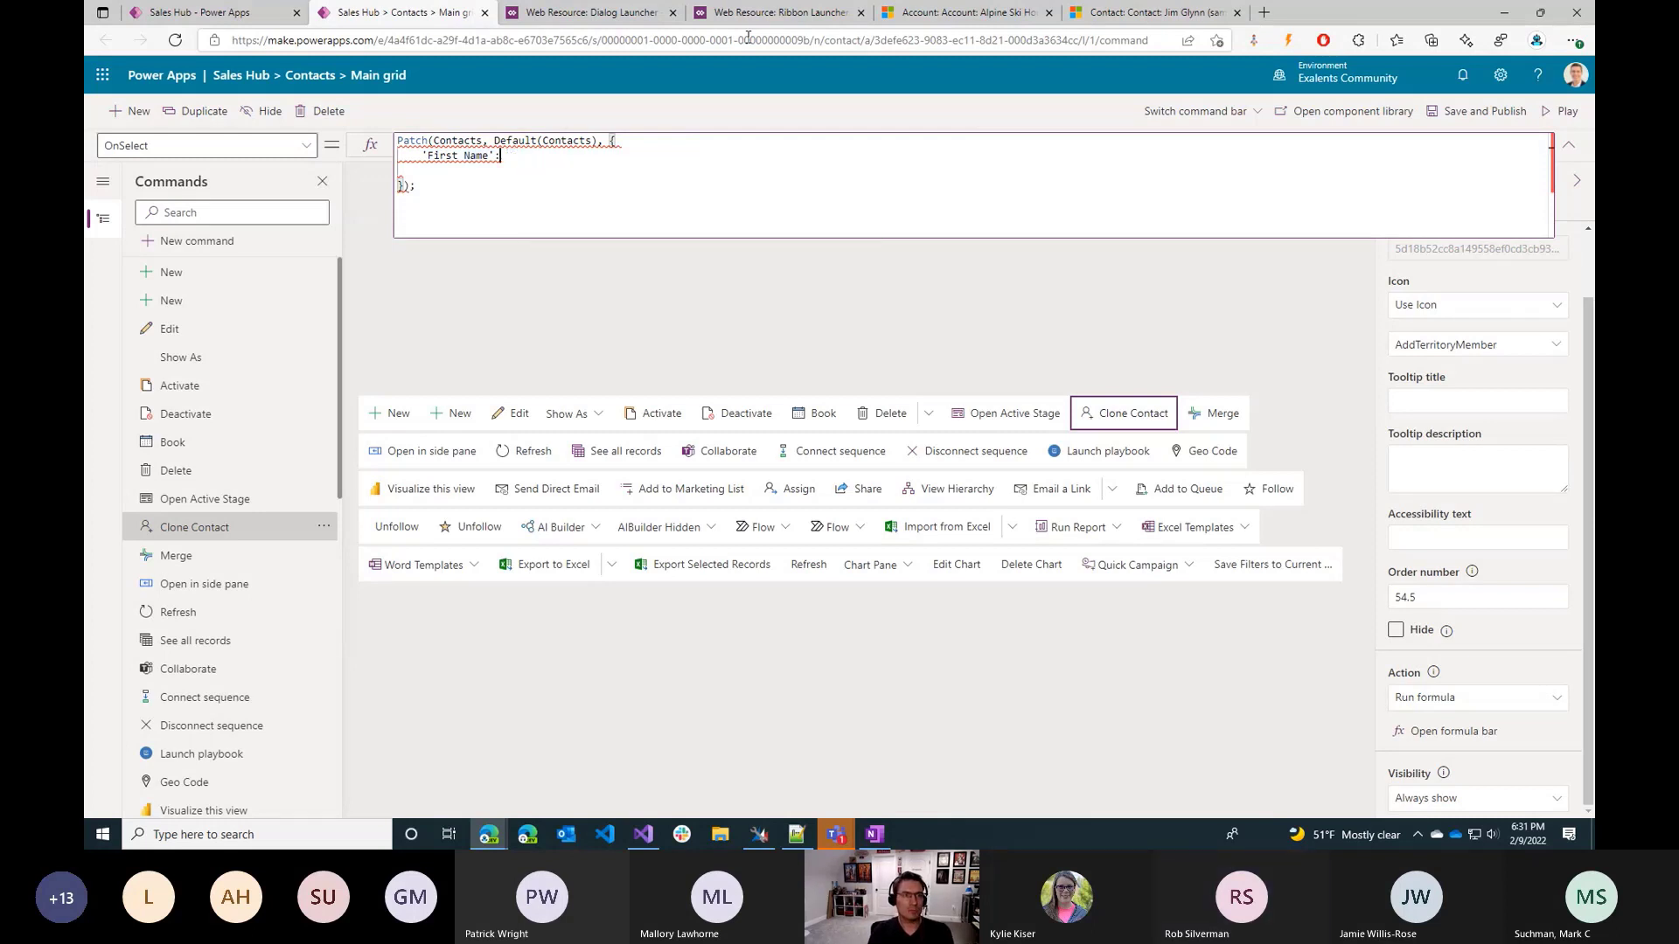
Set the First Name field's value to Self.Selected.Item.'First Name' and end the line with a comma.
text(Se)
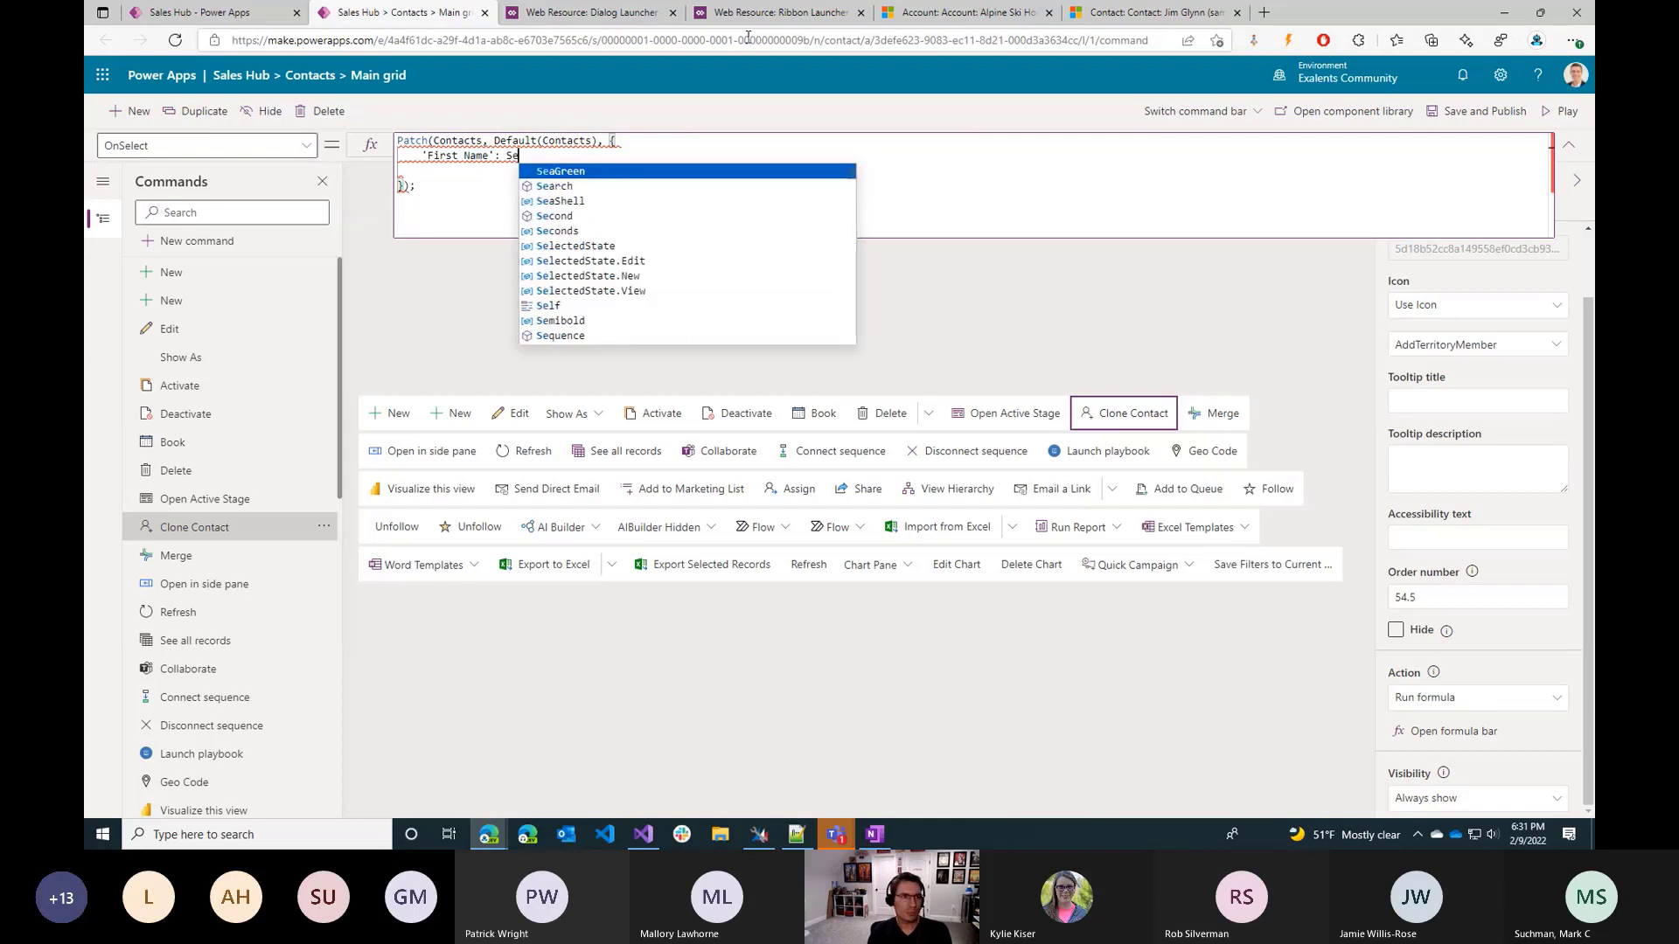
text(lf.Selected.)
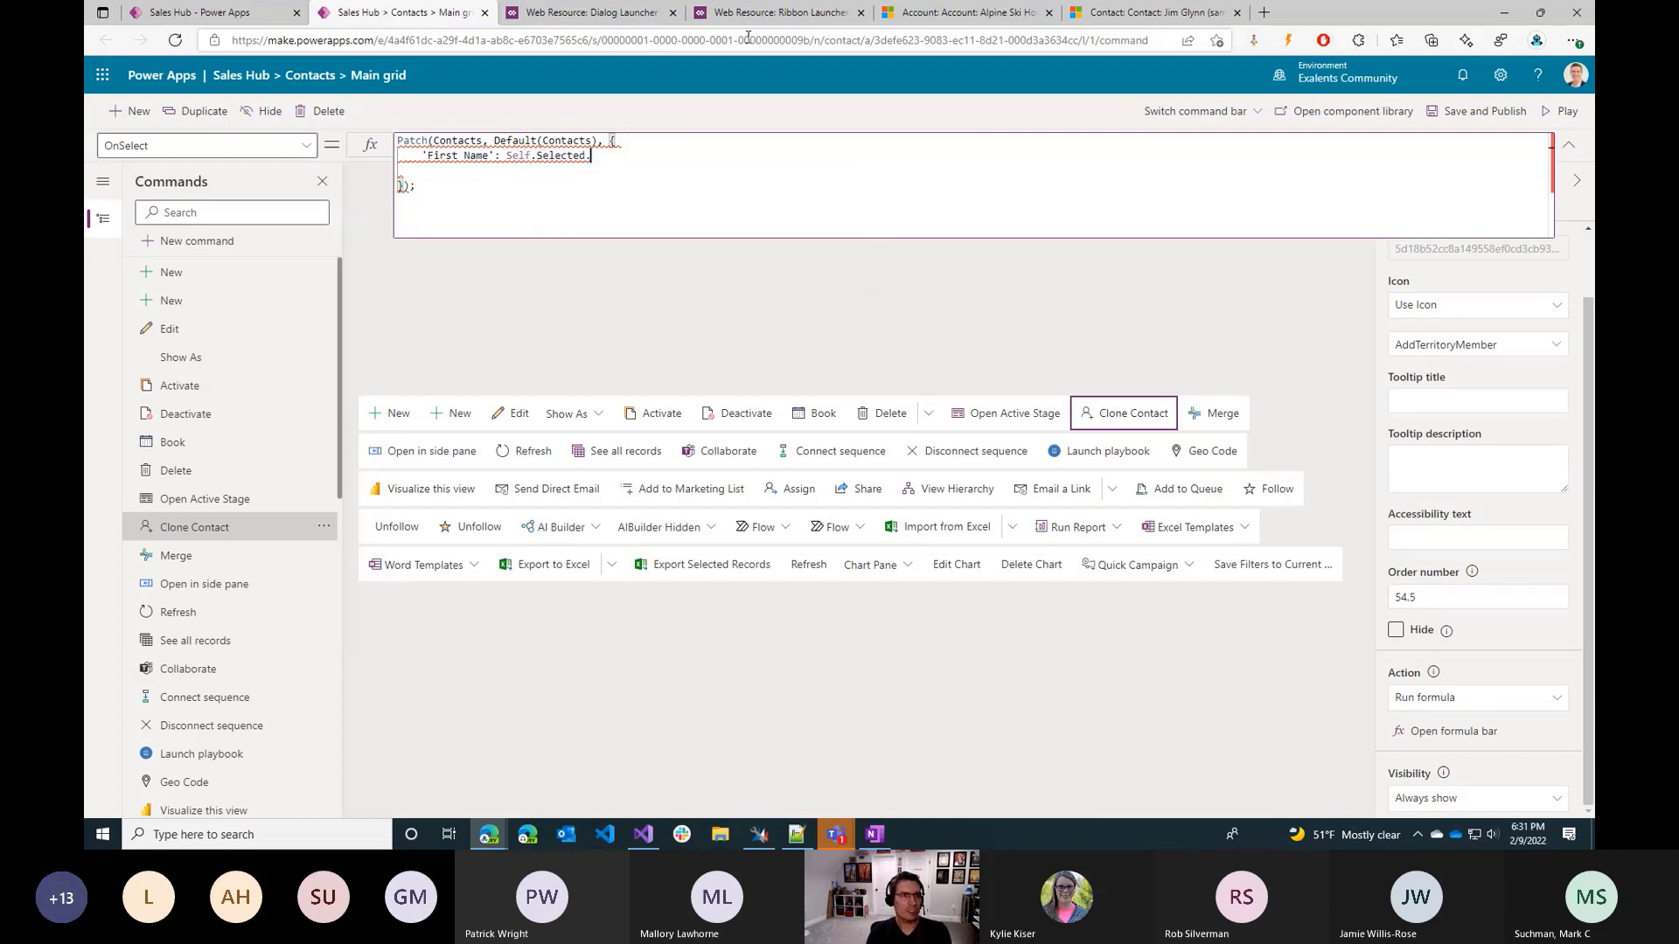
text(Item.)
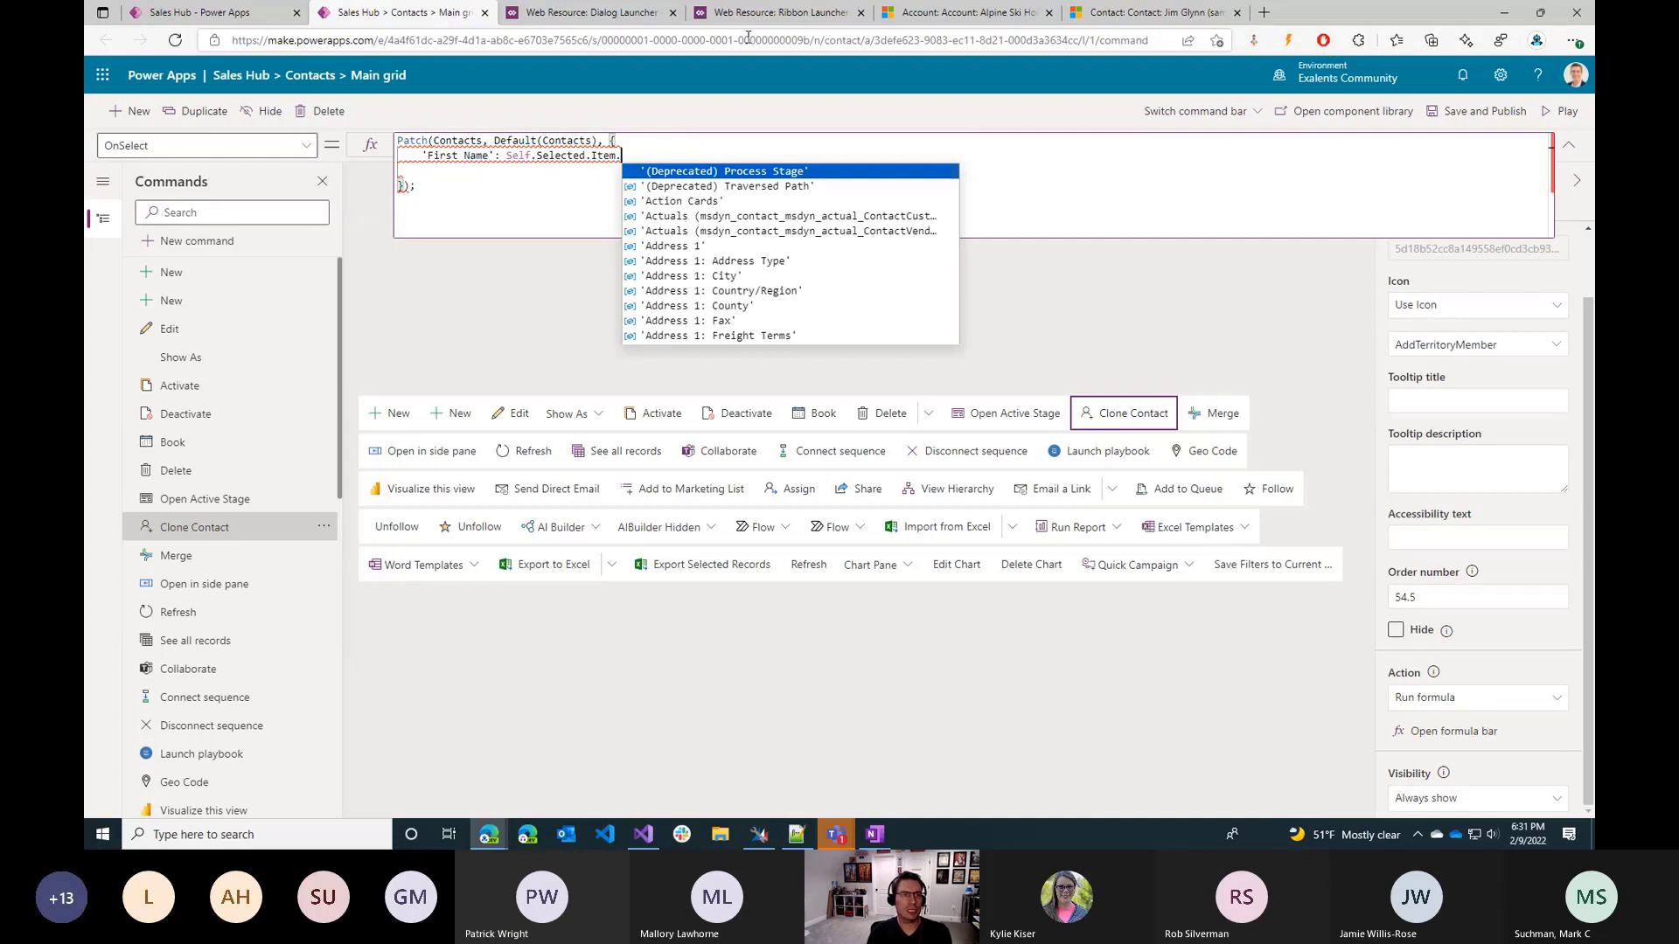
text('First Name')
key(Tab)
text(,)
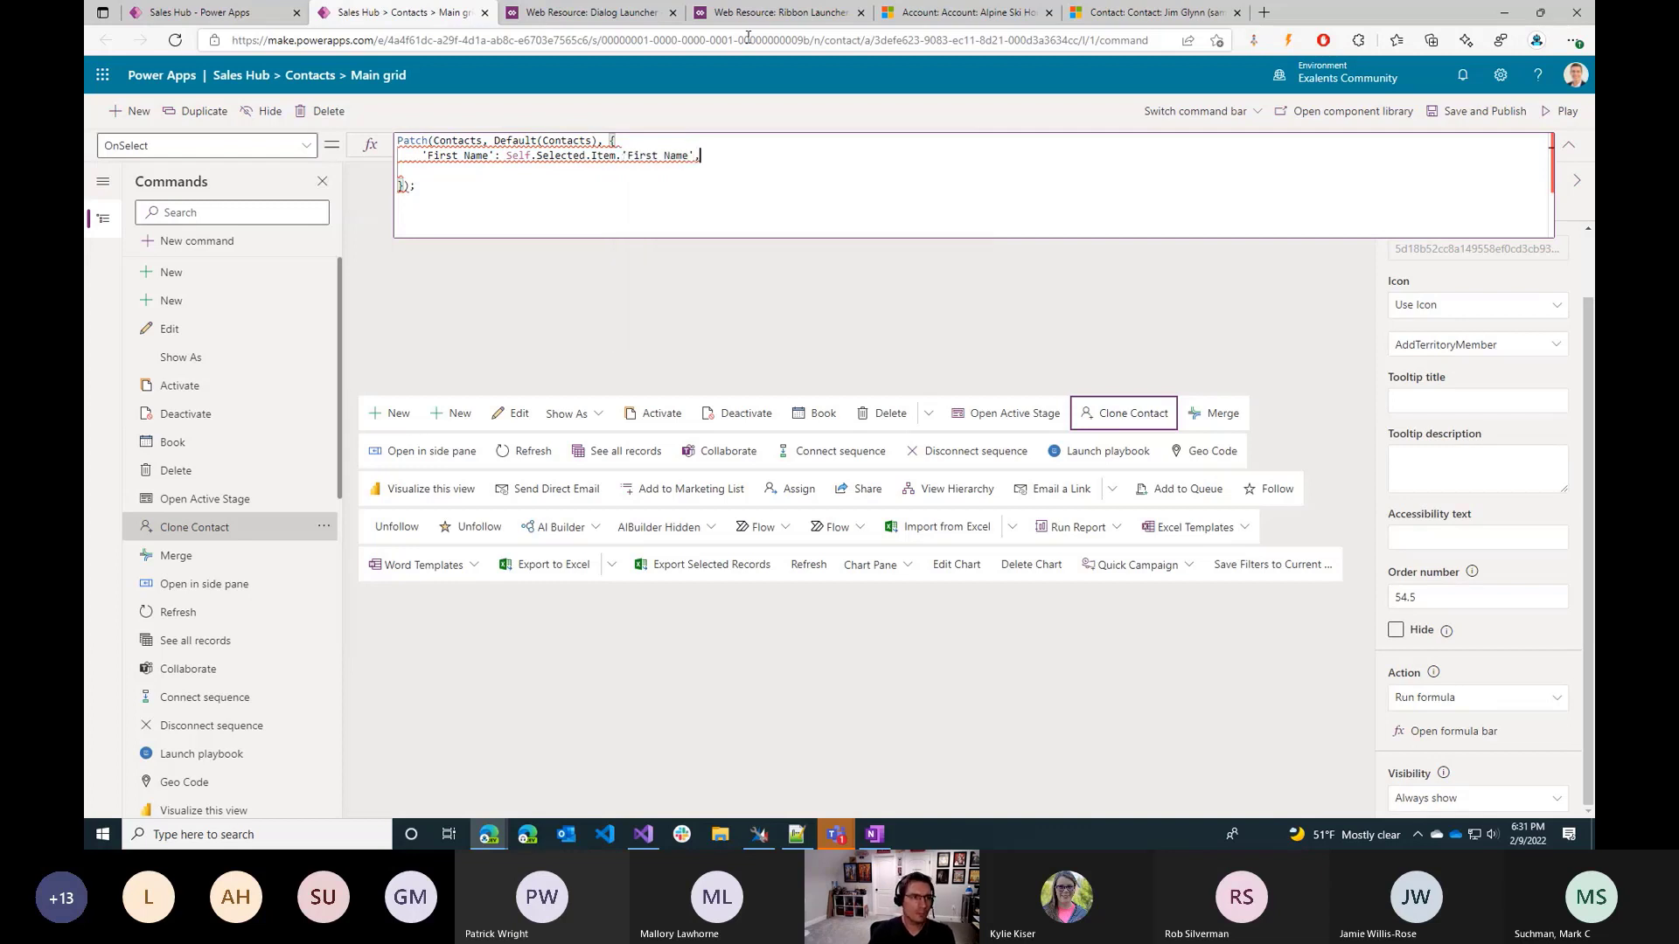
text('First Name':)
key(shift+Left)
key(shift+Left)
key(shift+Left)
key(shift+Left)
key(shift+Left)
key(shift+Left)
key(shift+Left)
key(shift+Left)
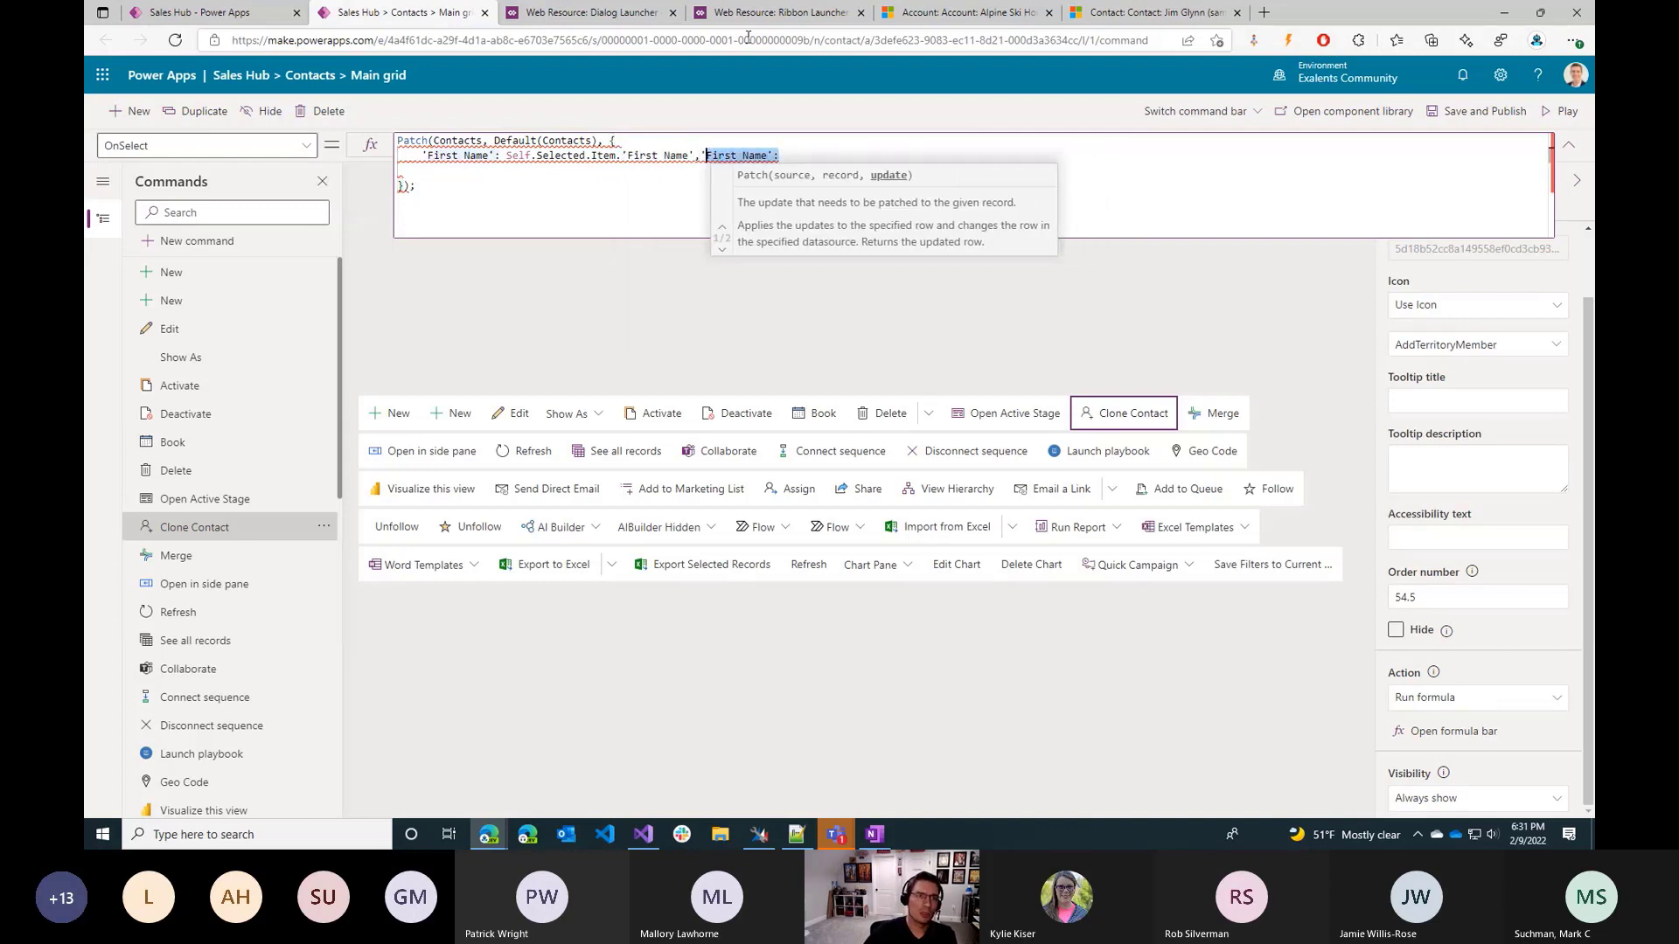
key(shift+Left)
key(shift+Left)
key(shift+Left)
key(shift+Left)
key(shift+Left)
key(BackSpace)
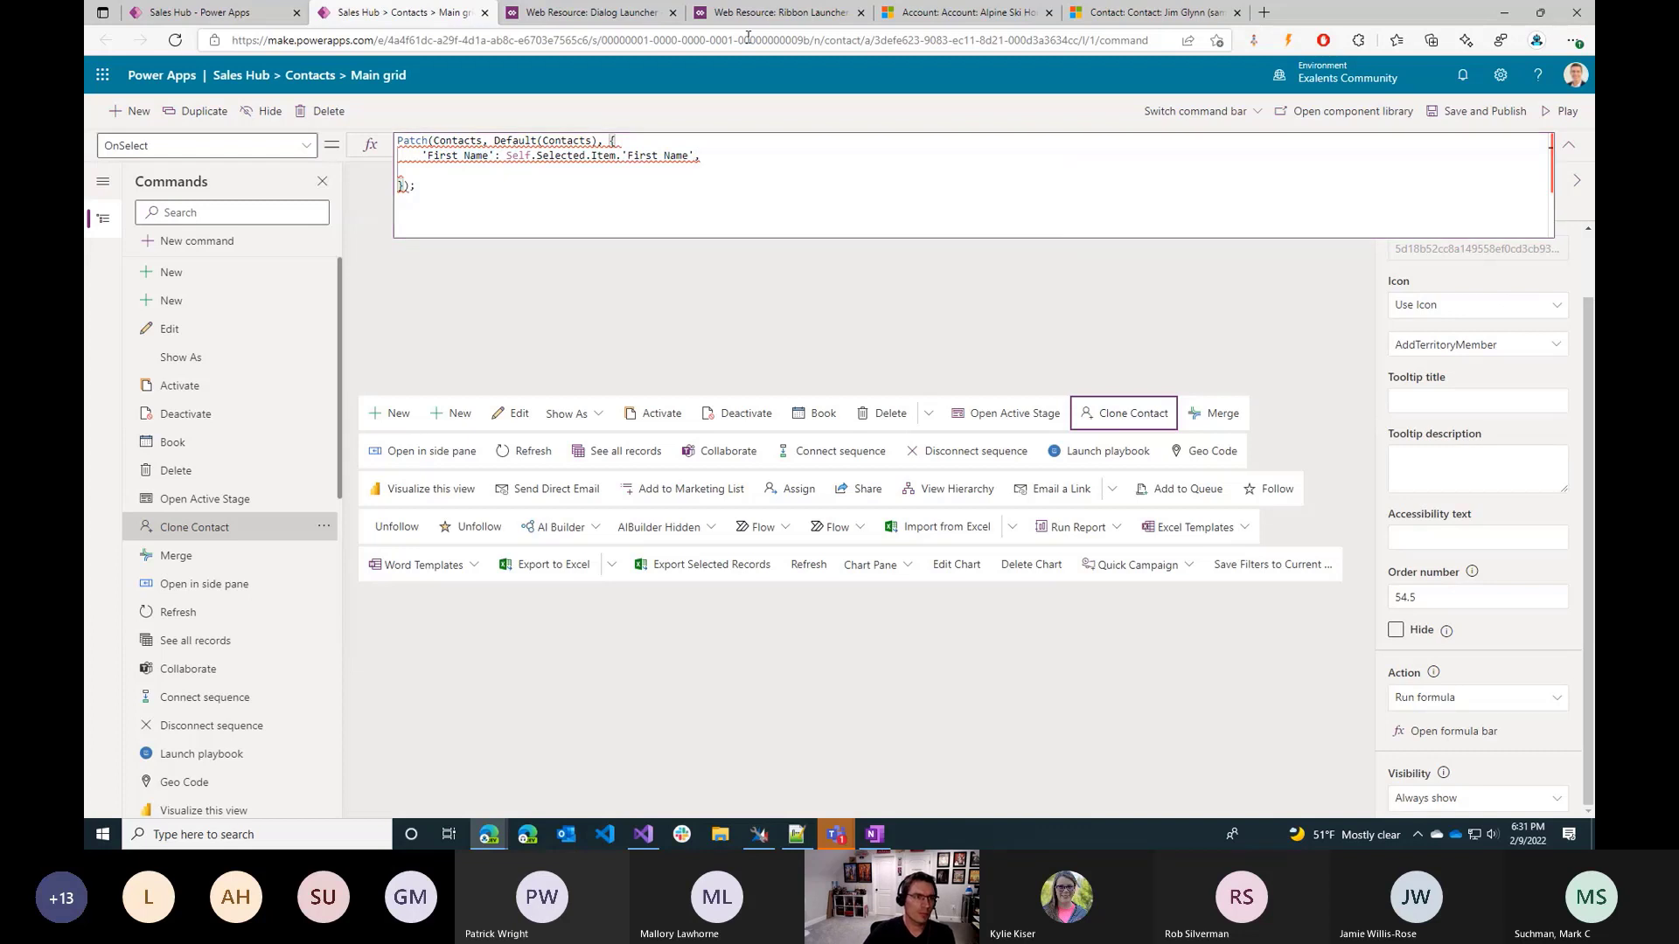
Prefix the First Name value with the text "Copy of " joined by an ampersand.
click(503, 158)
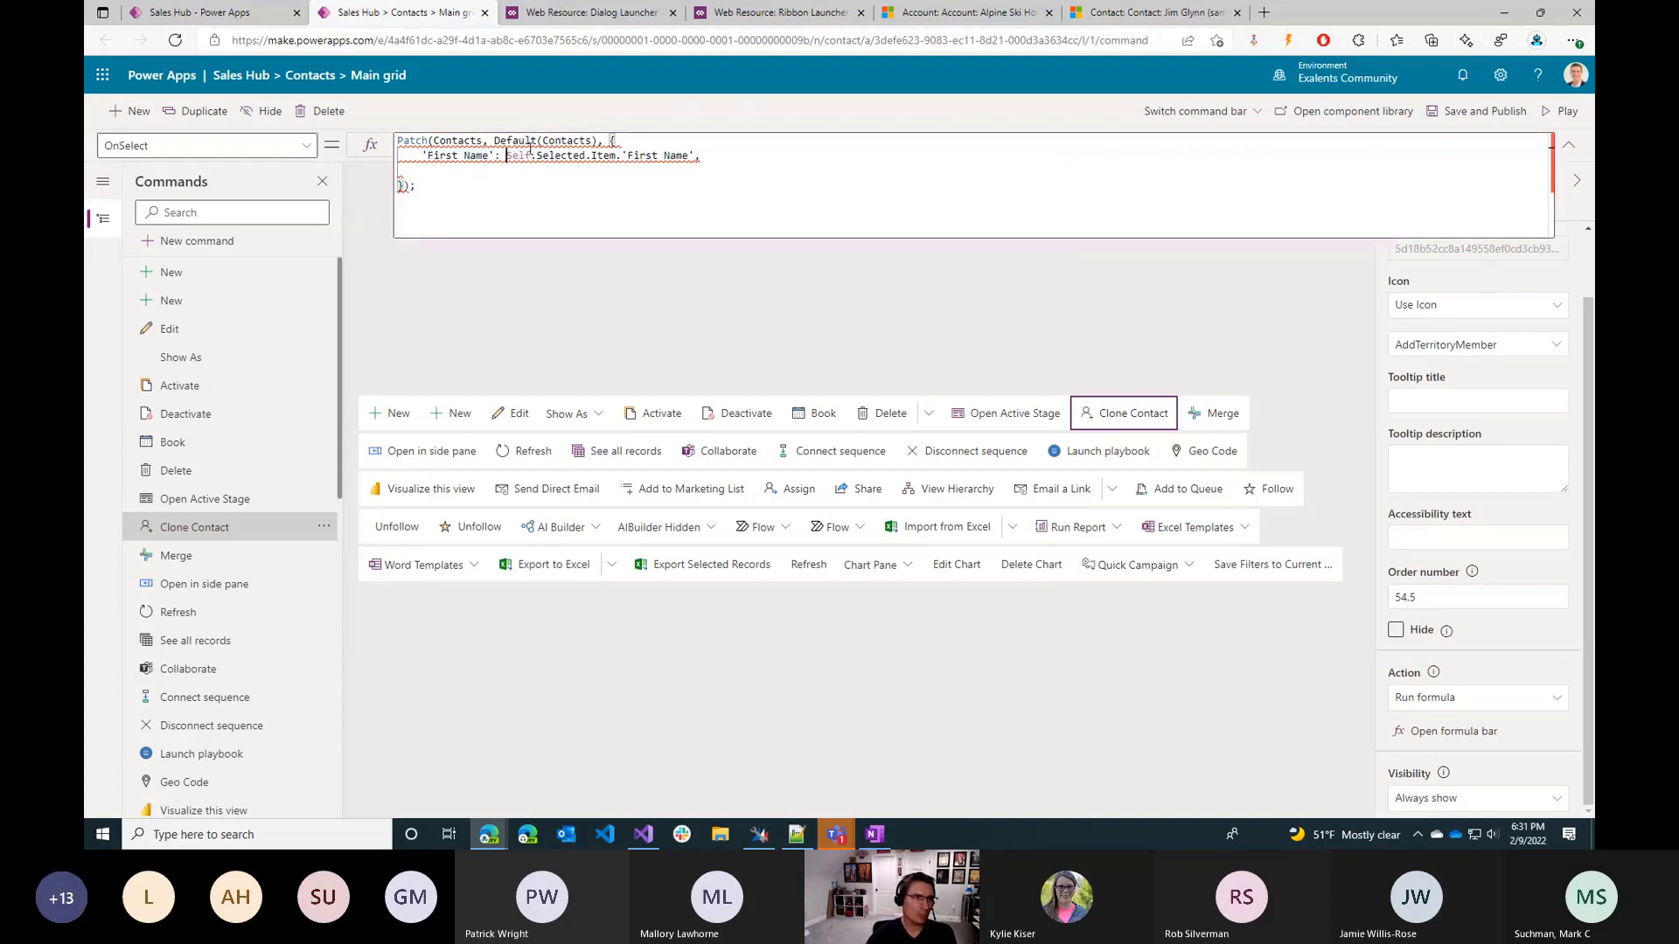
text("Copy of)
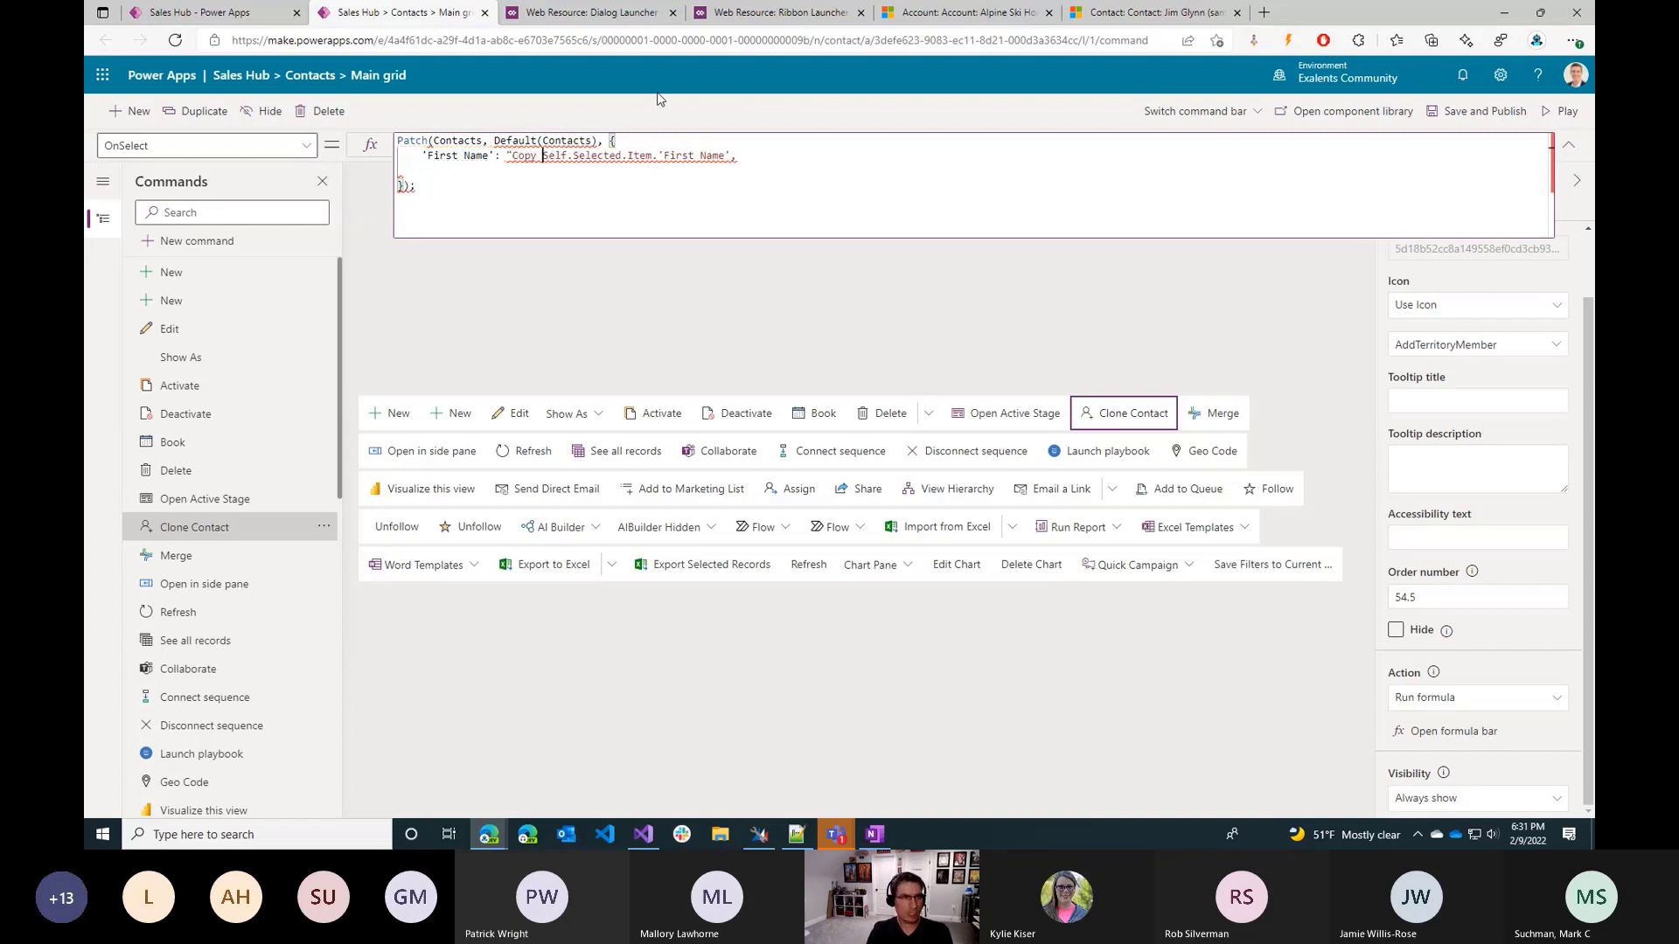
text( " &)
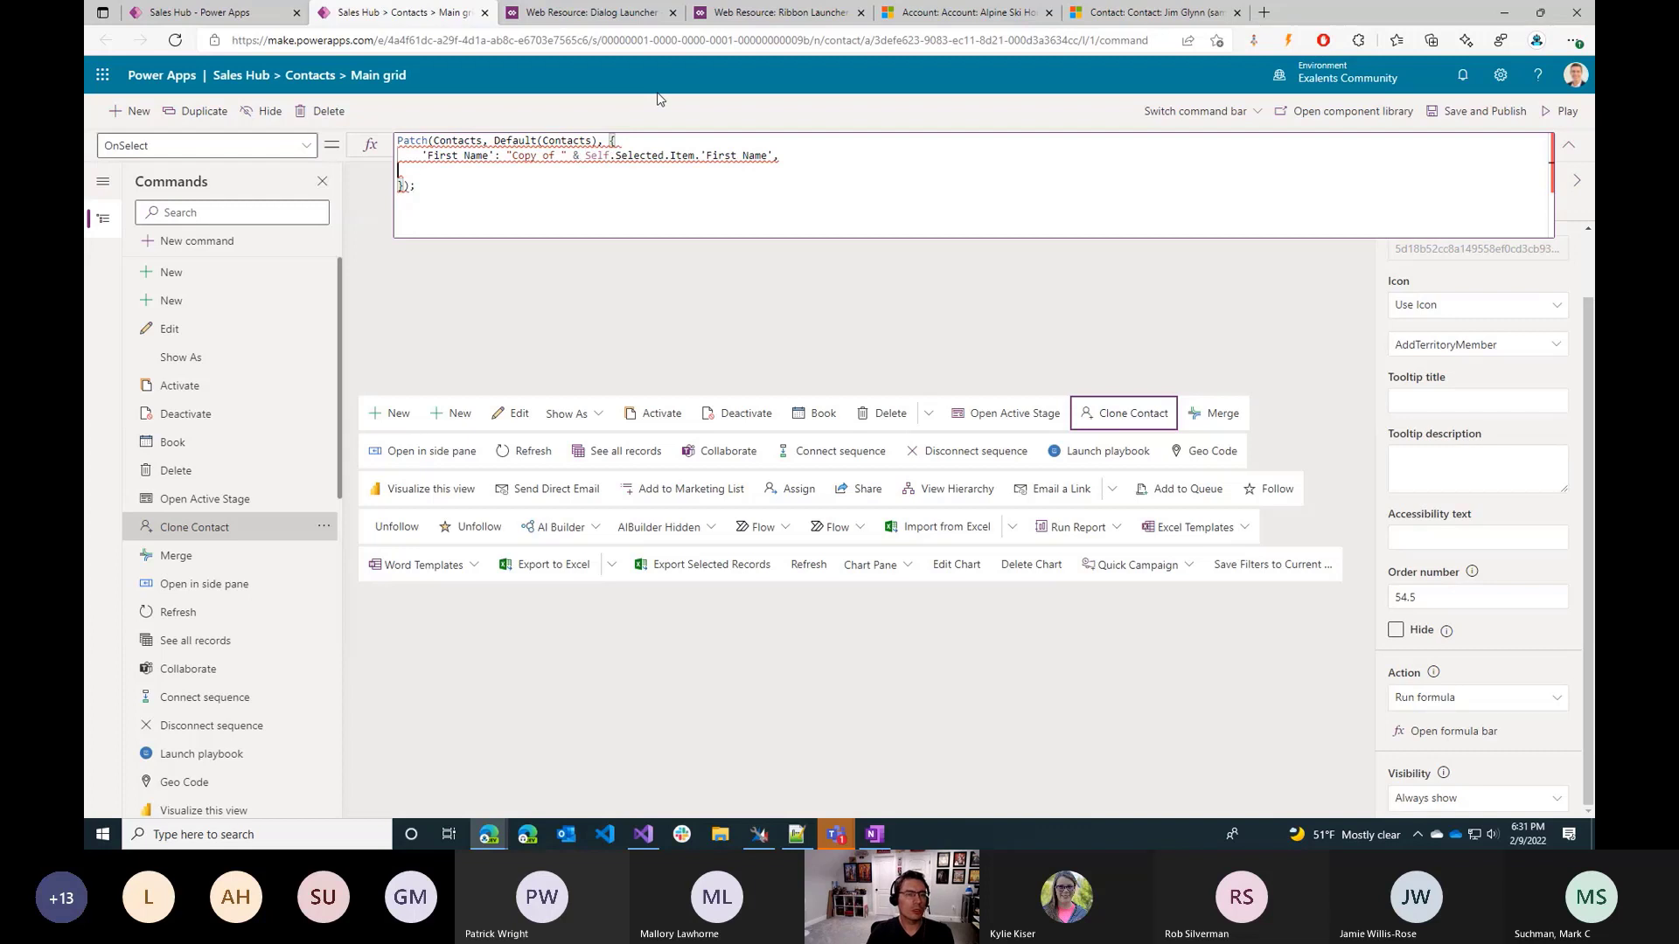
text( Laast)
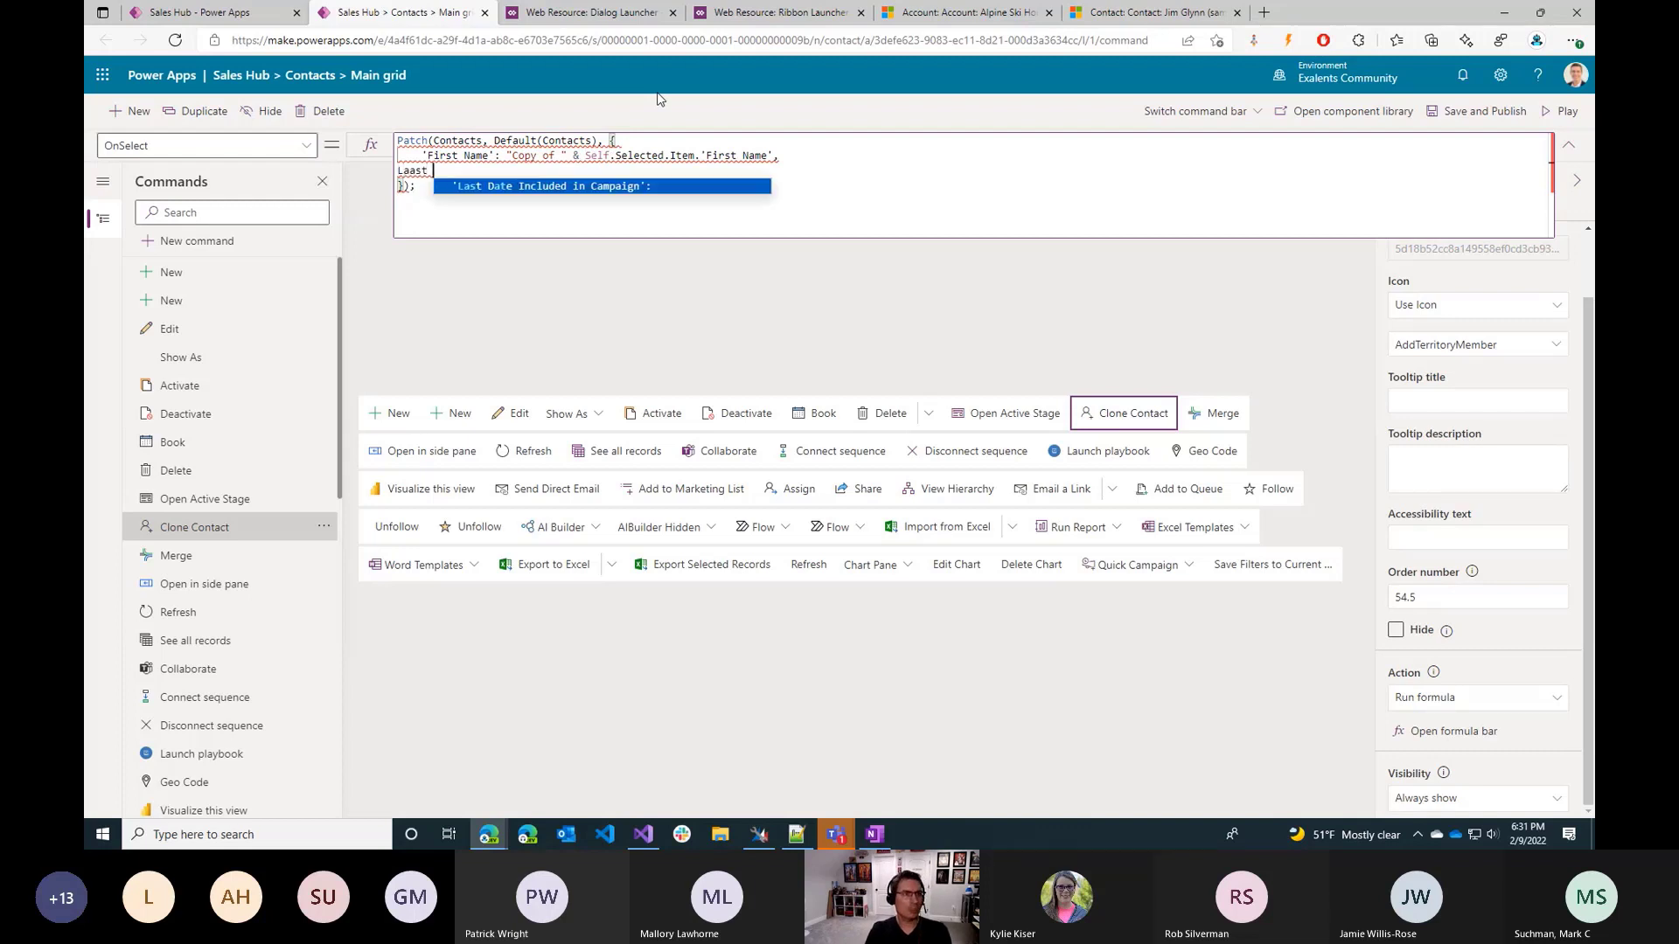
Add a 'Last Name': field to the Patch record on the line below First Name.
key(BackSpace)
key(BackSpace)
key(BackSpace)
key(BackSpace)
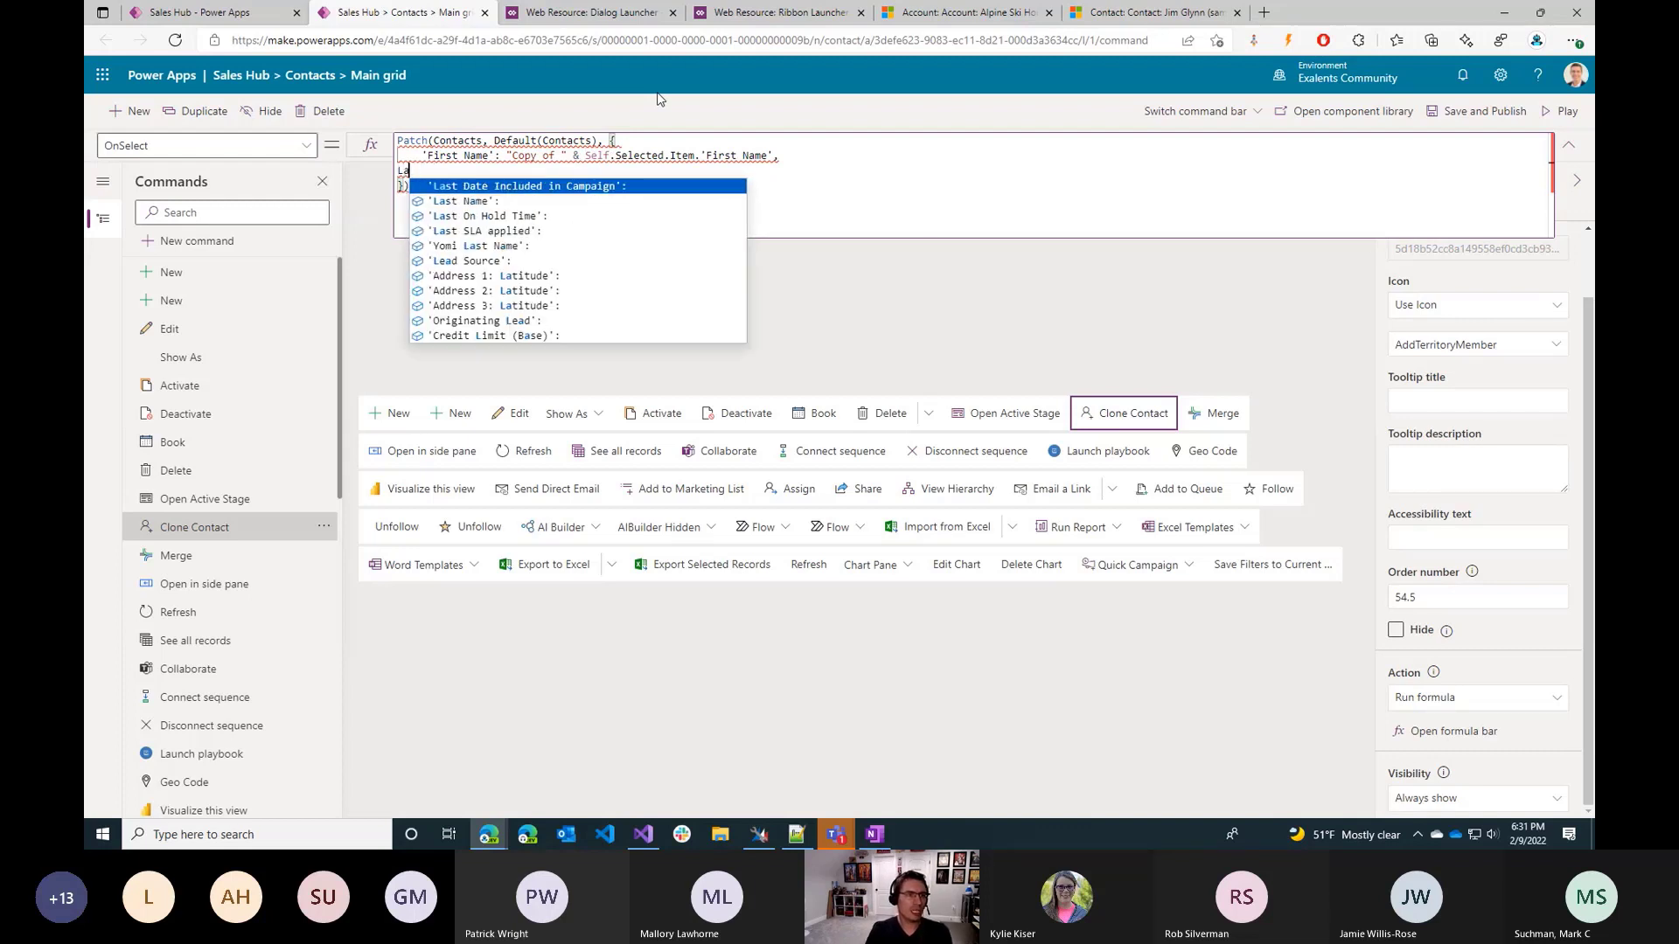
key(Down)
key(Tab)
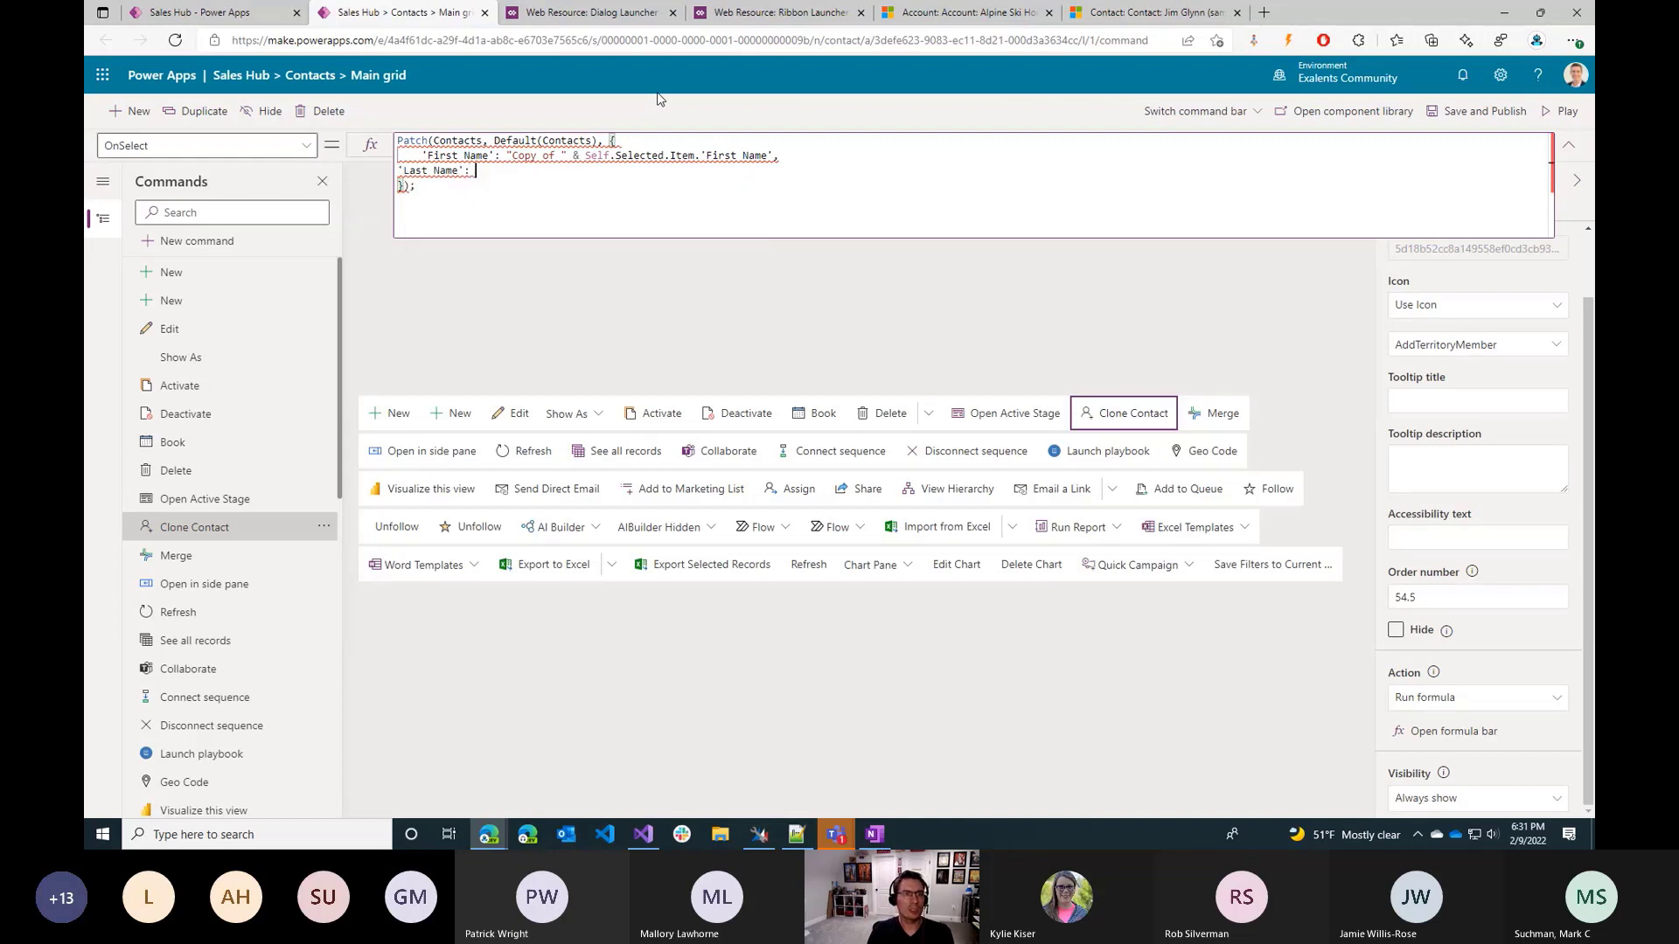
Set the Last Name field's value to Self.Selected.Item.'Last Name', and save and publish the Clone Contact command.
text(Self.se)
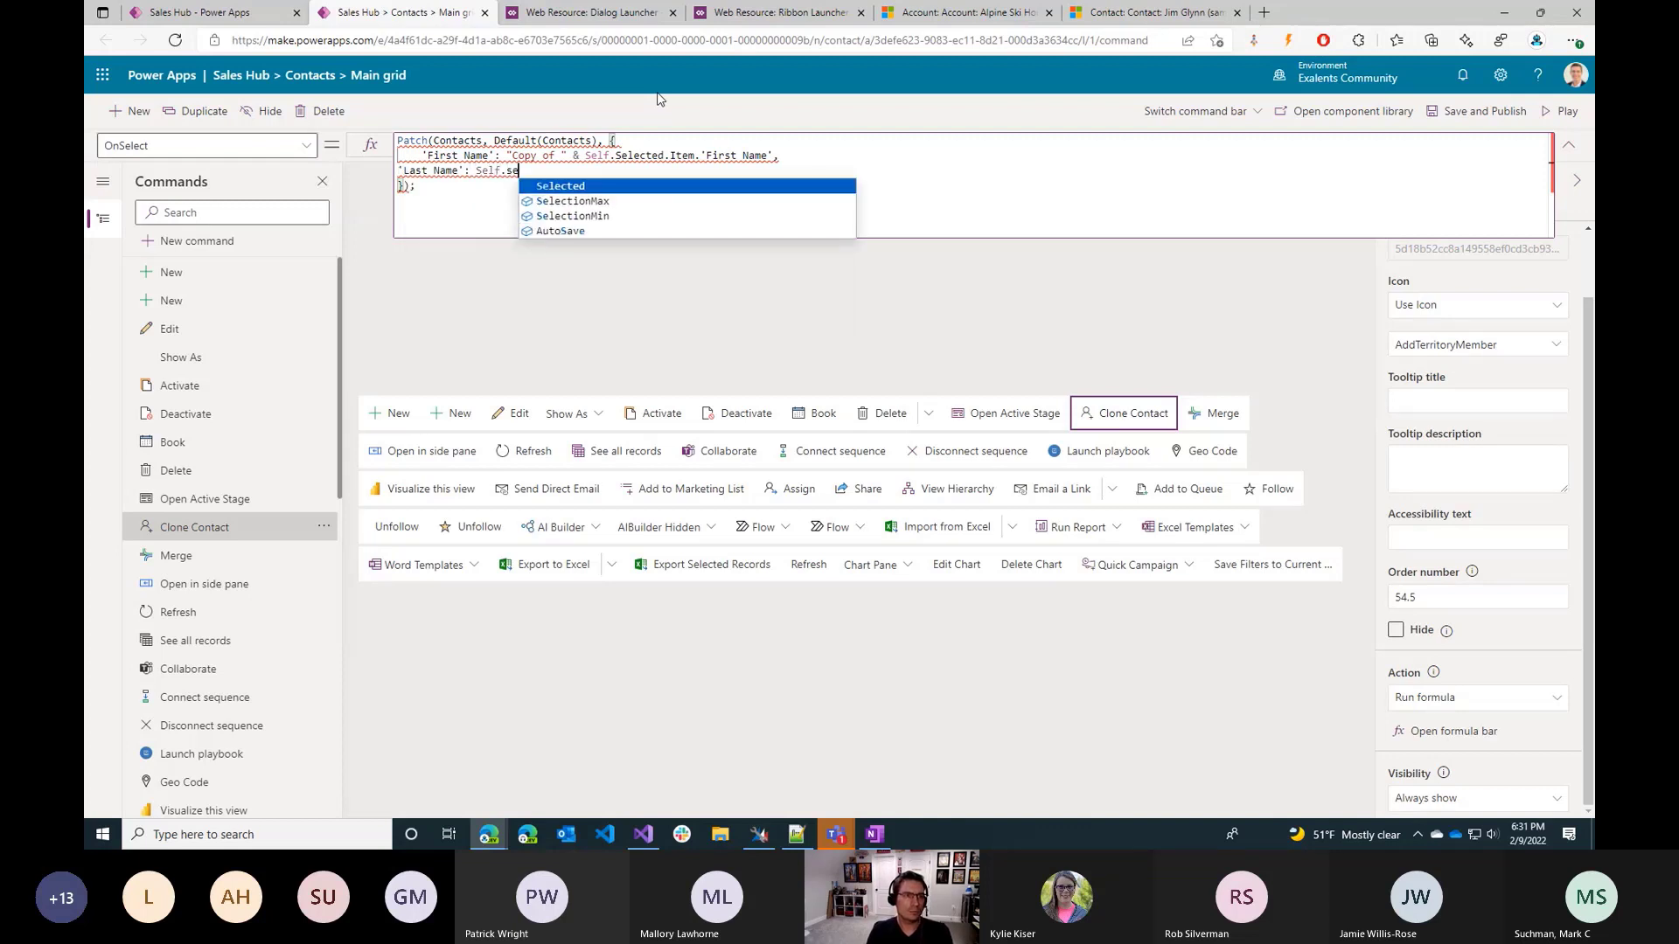
key(Tab)
text(.)
key(Tab)
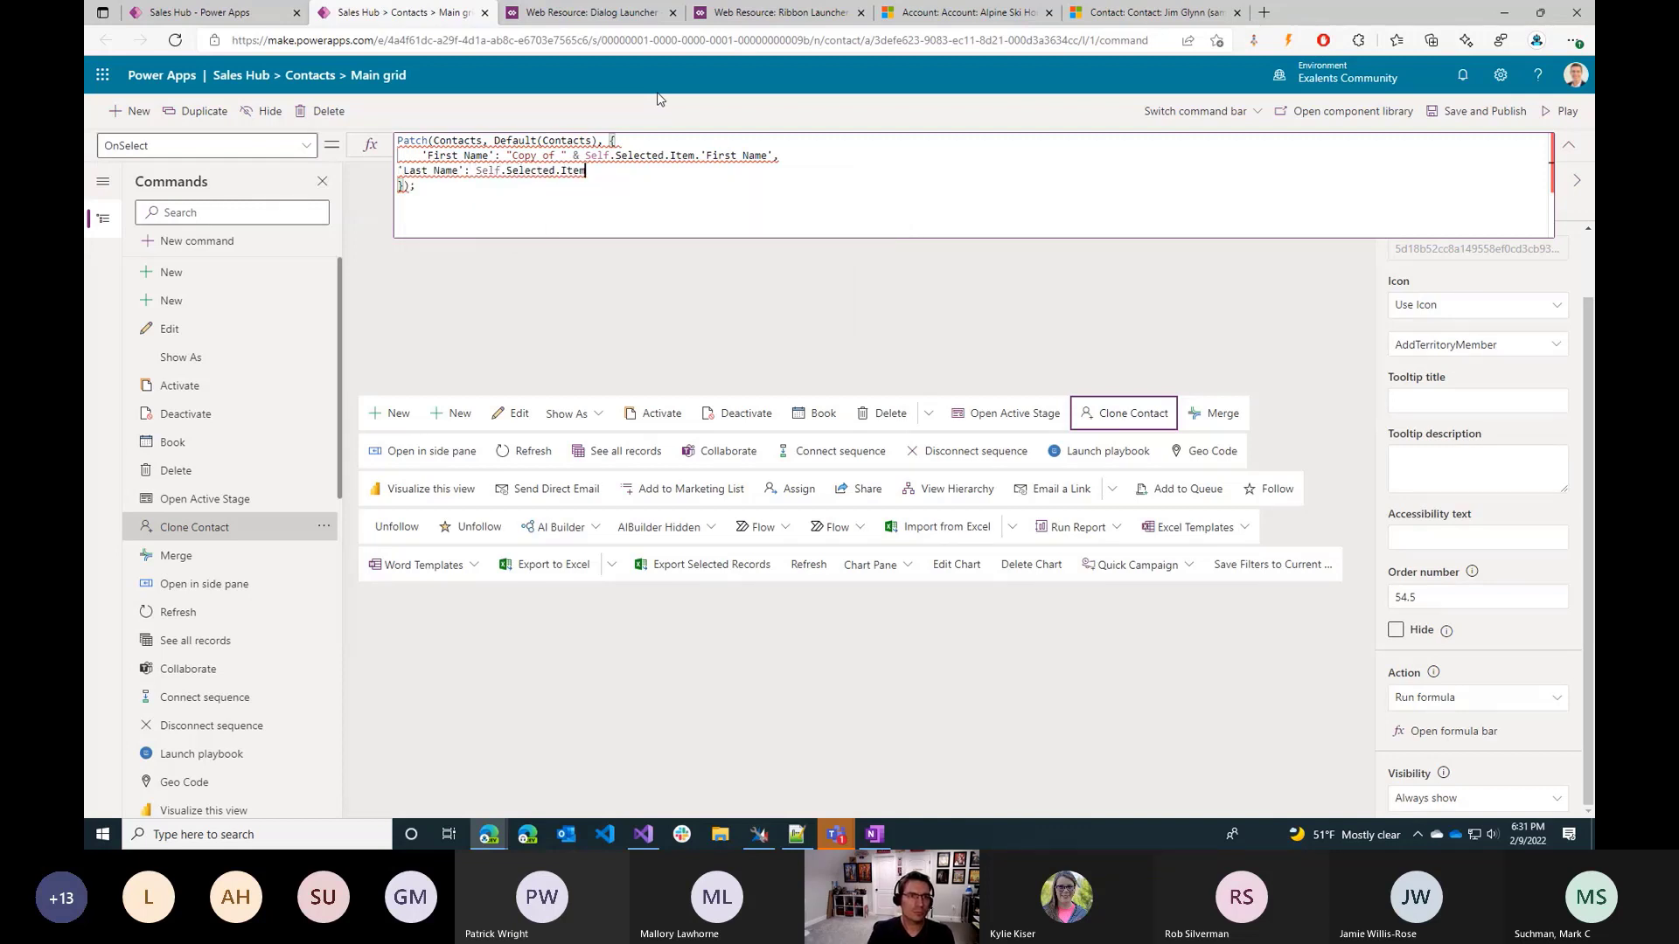
text(.last)
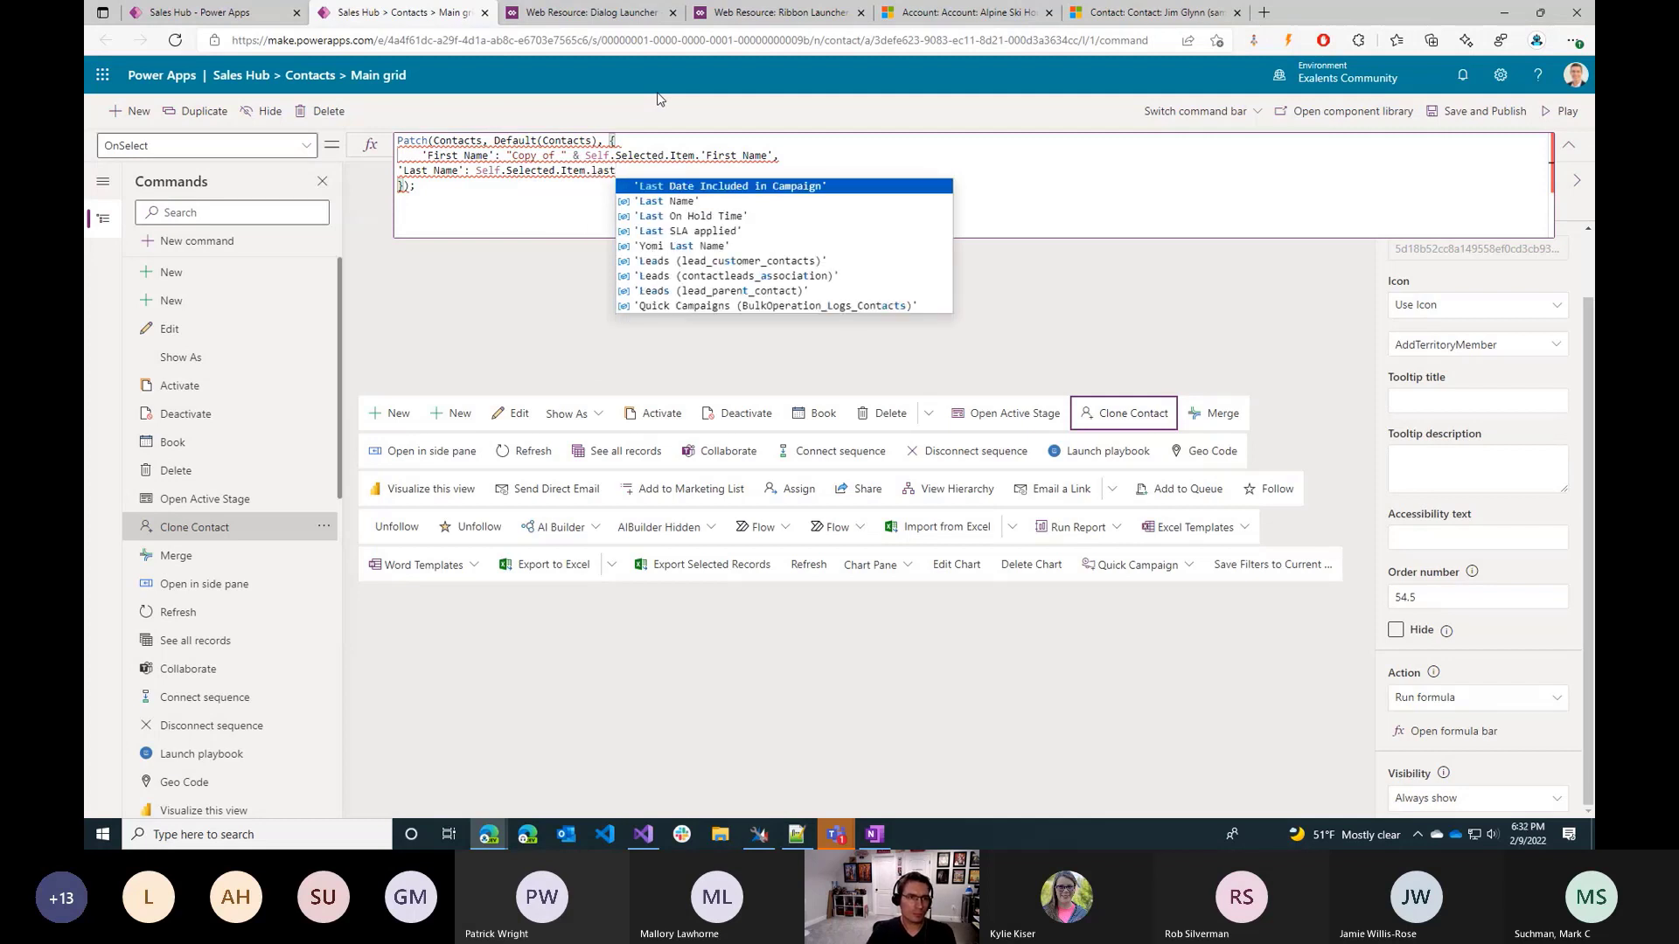
key(Down)
key(Tab)
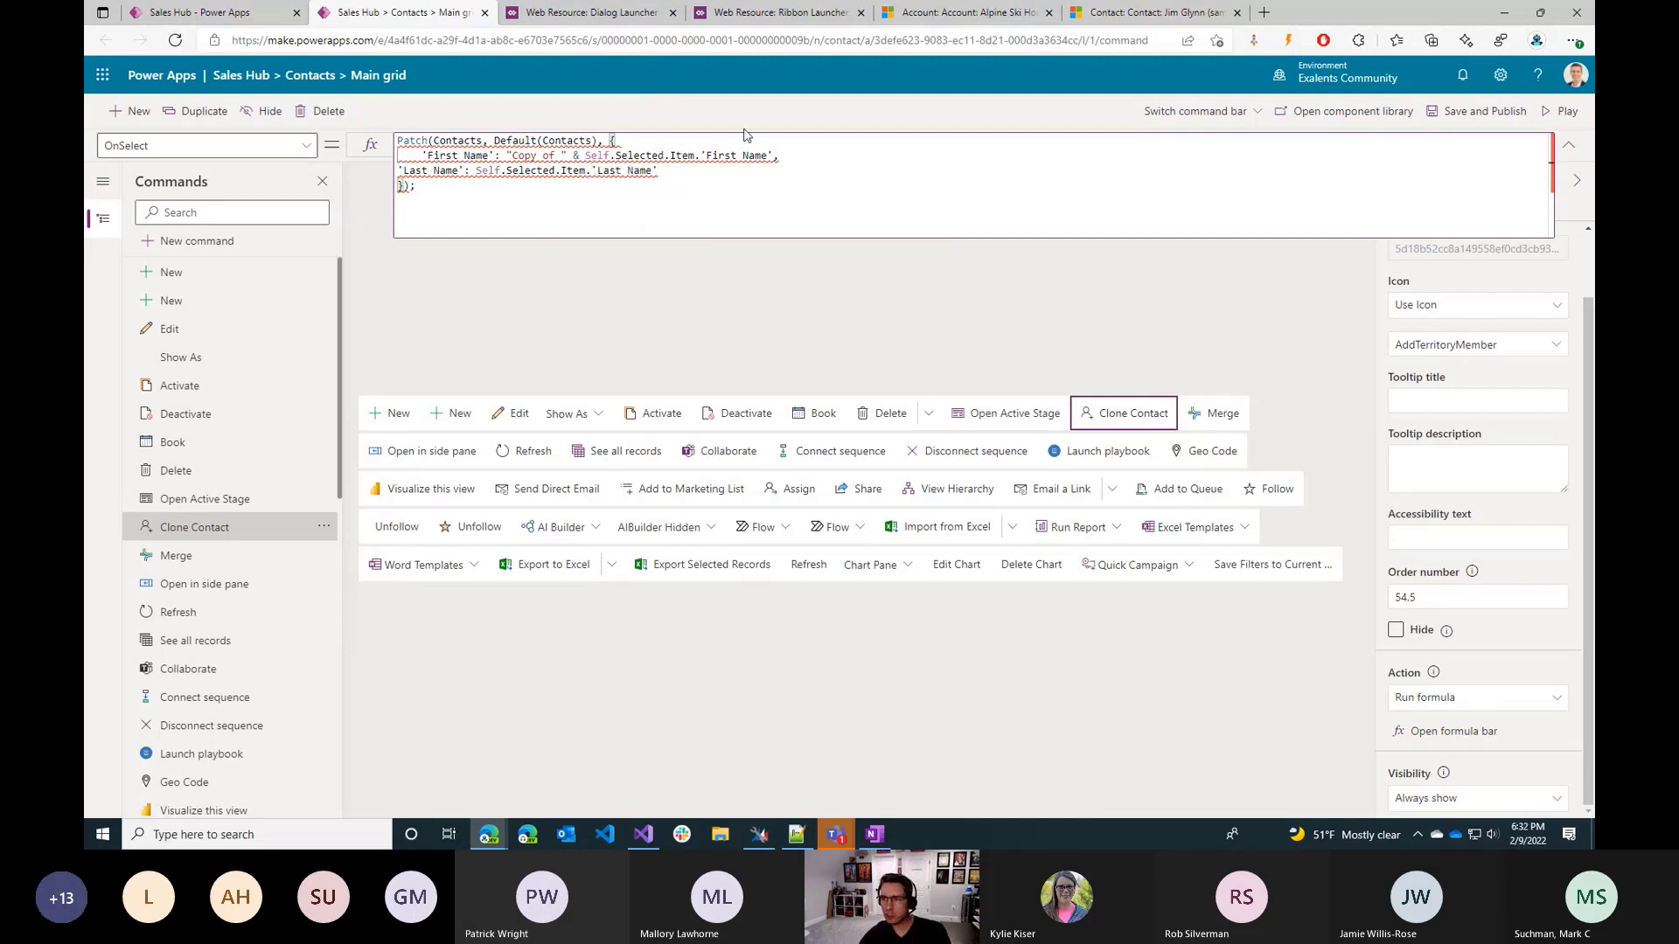
key(Home)
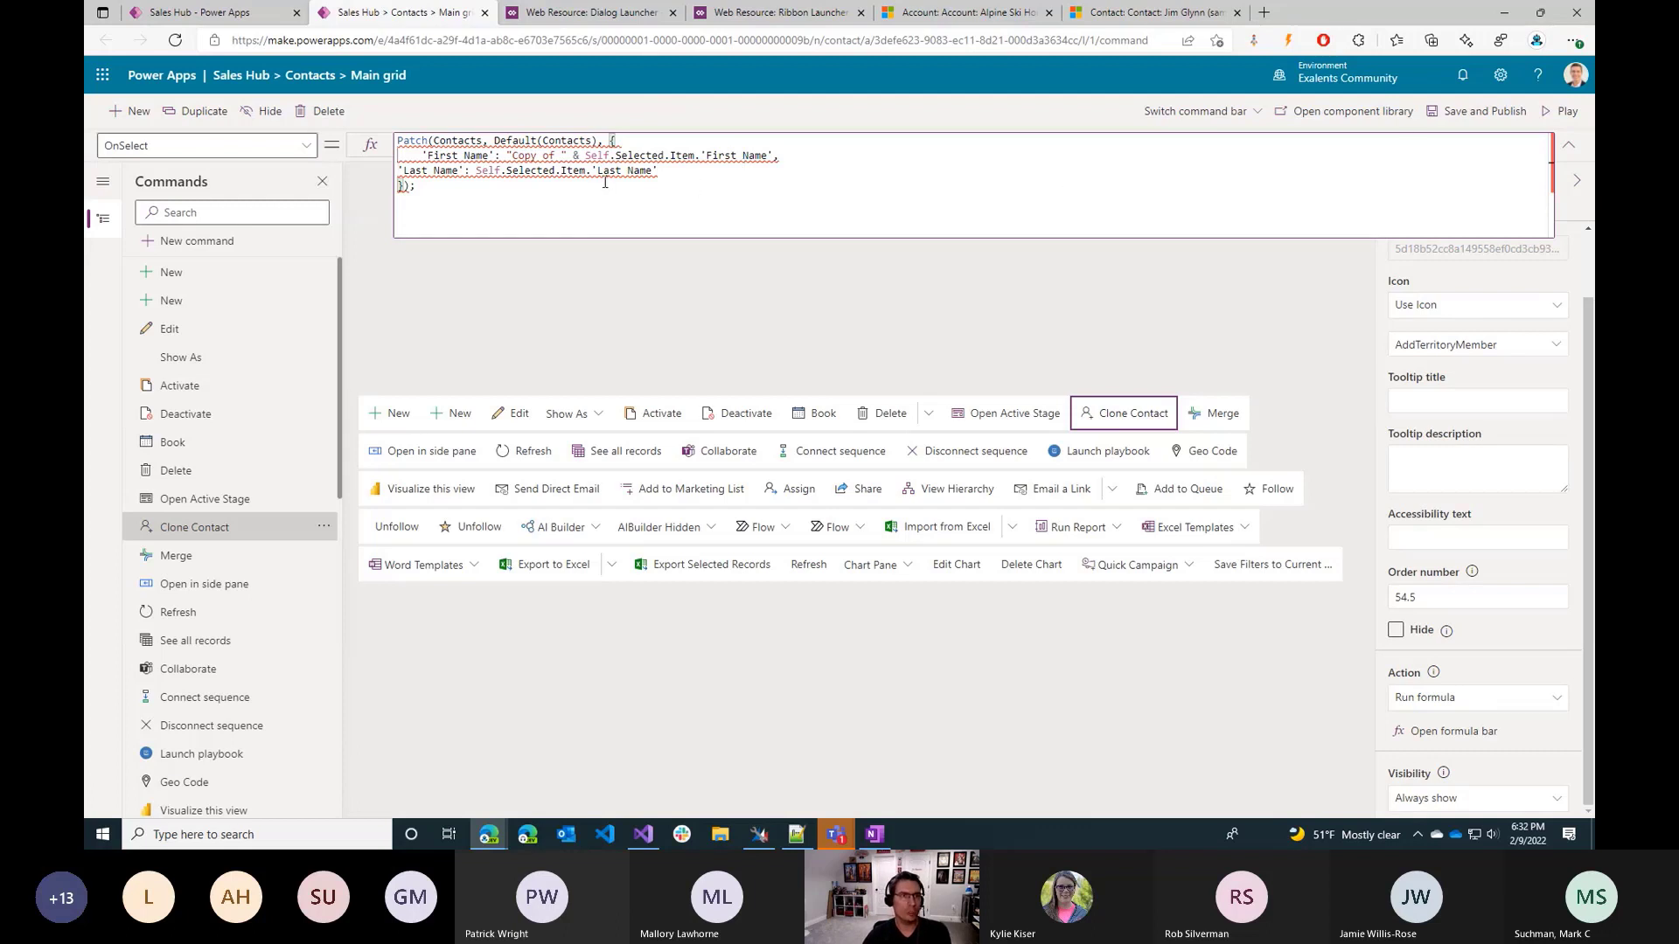
key(End)
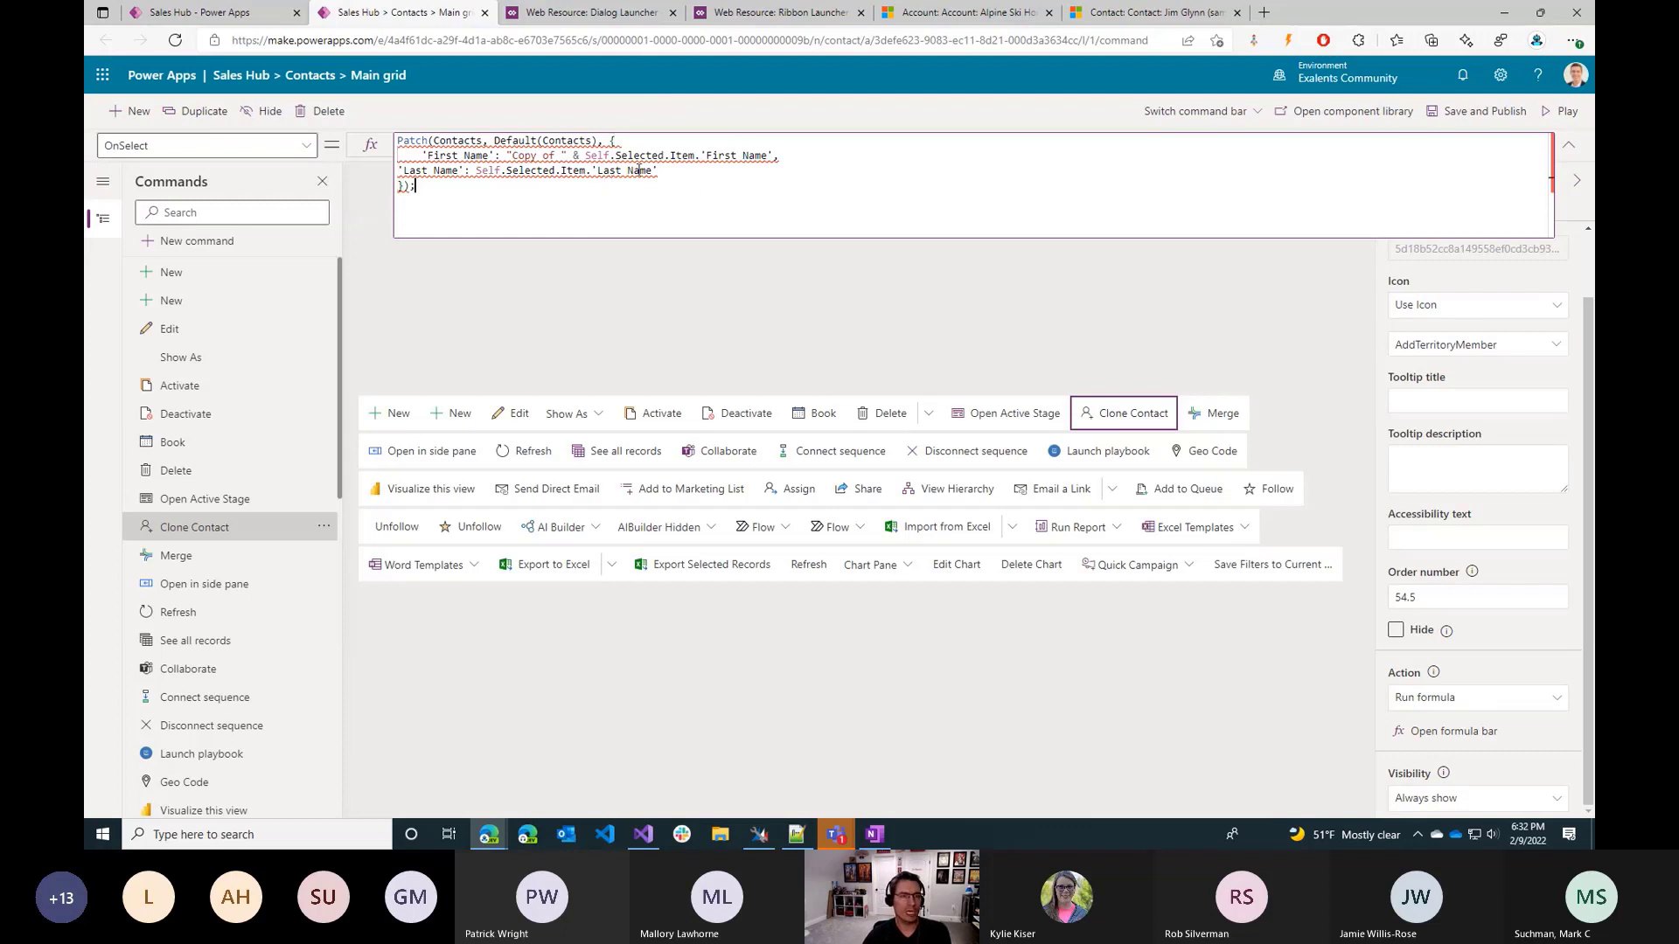
click(1453, 124)
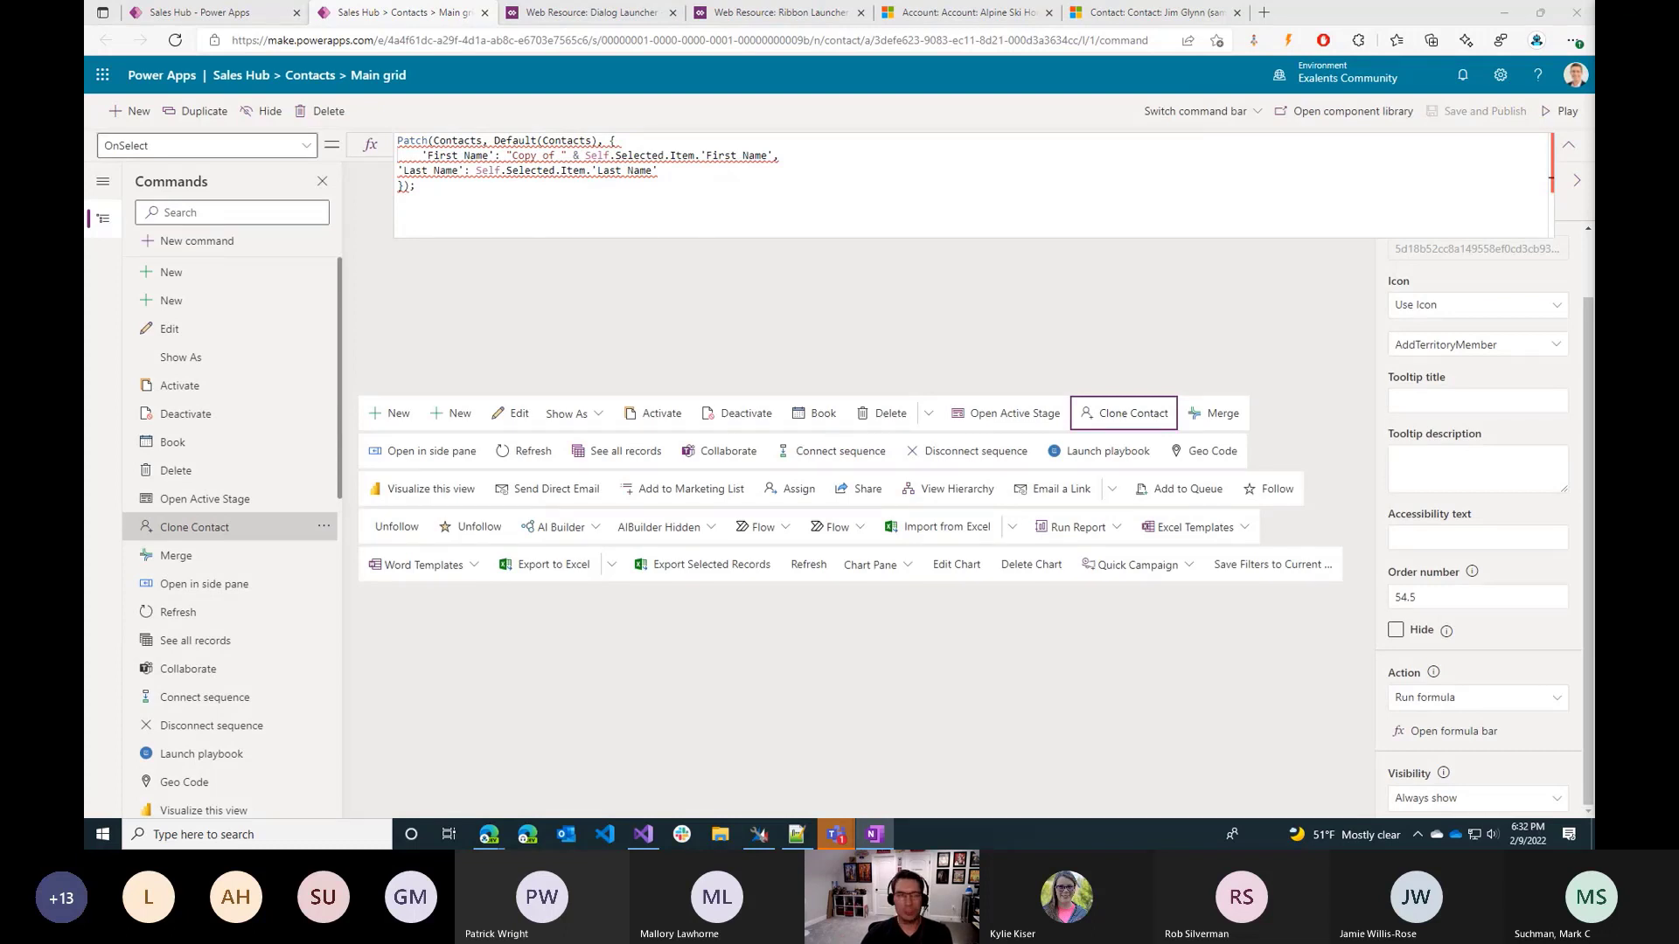
Replace the whole Clone Contact formula with the copied formula that clones an account together with its contacts.
click(644, 216)
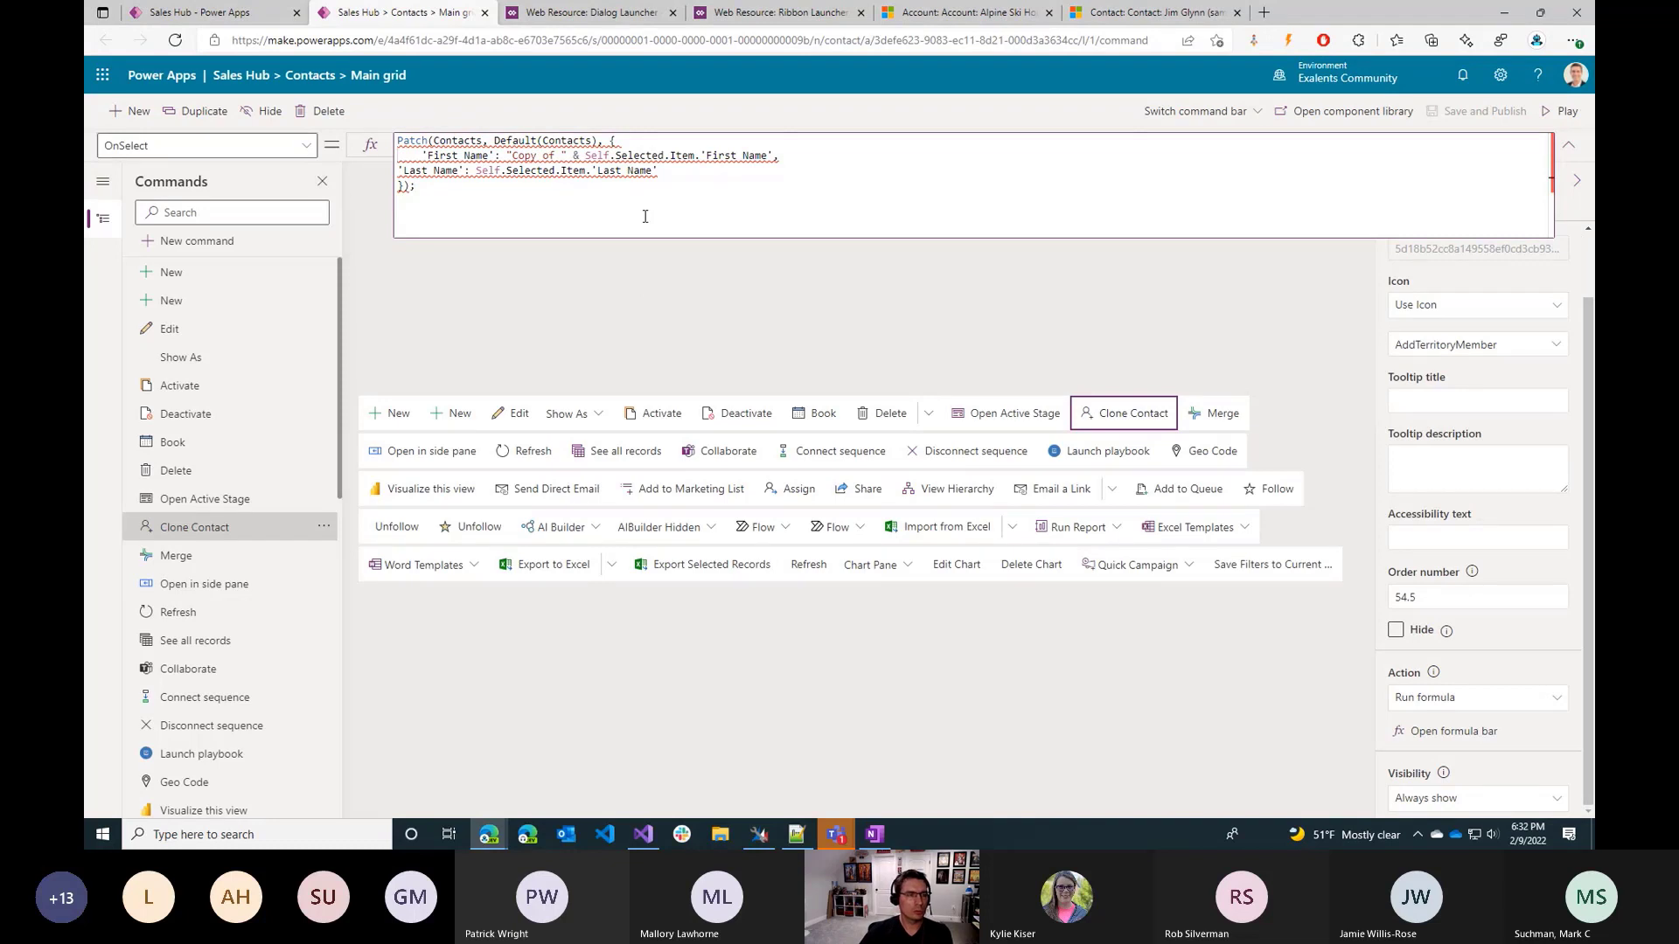
key(ctrl+a)
key(ctrl+c)
key(Delete)
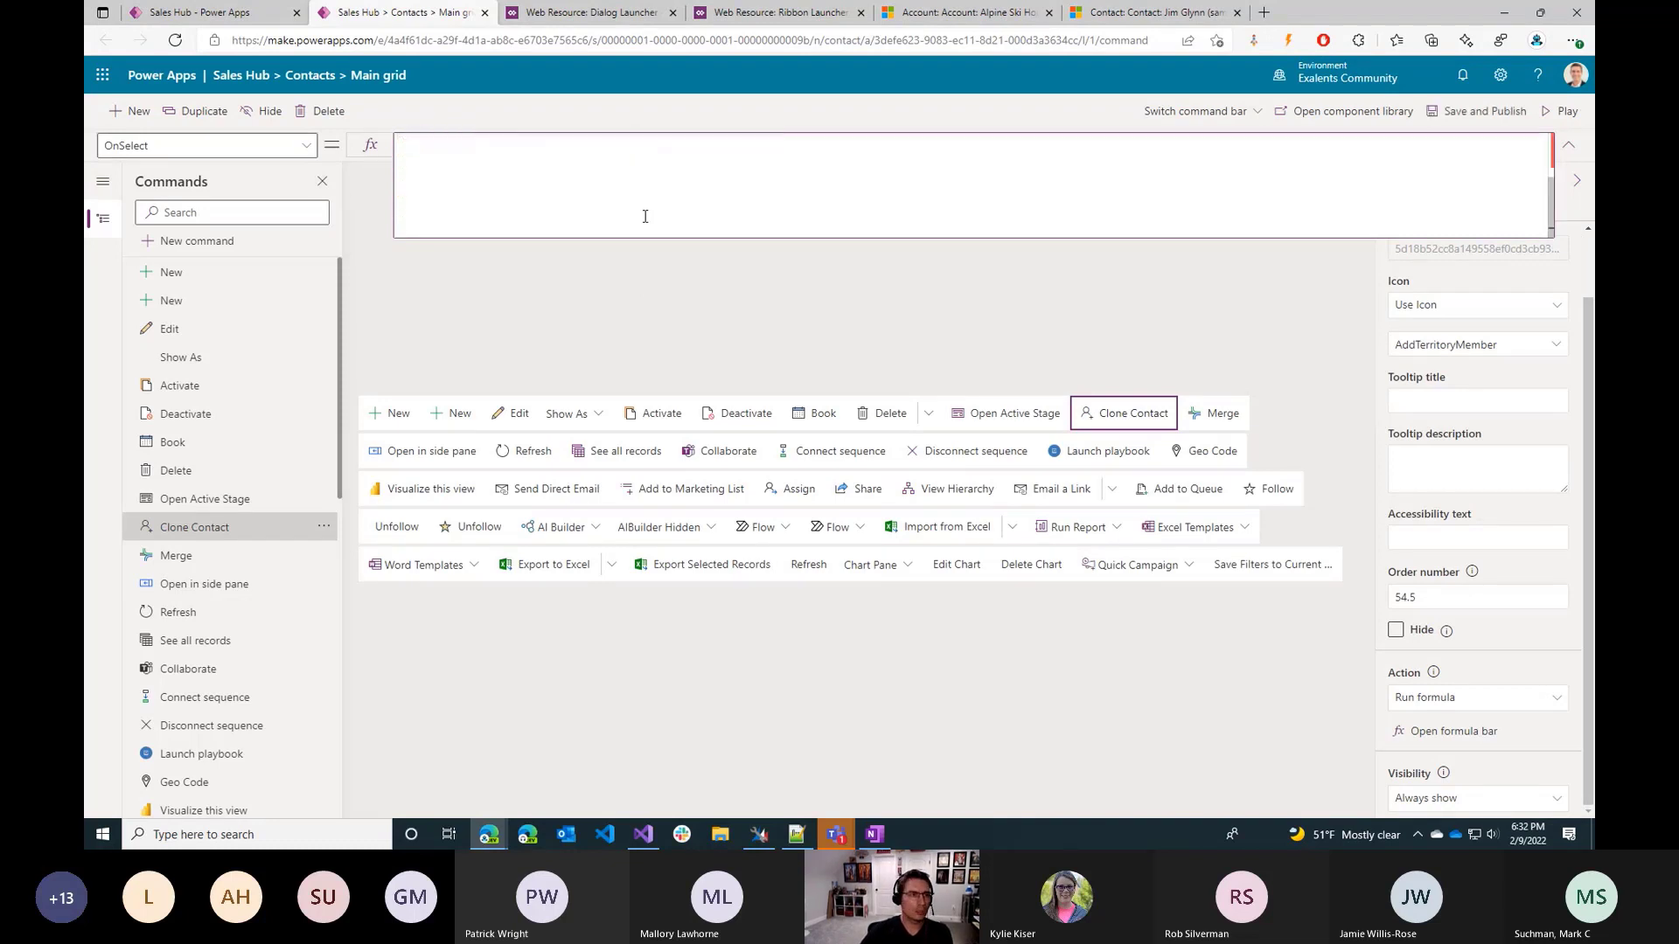
key(ctrl+v)
Examine how the pasted formula stores the patched account in ClonedRecord and how its ForAll block clones the related contacts.
scroll(525, 193, up, 2)
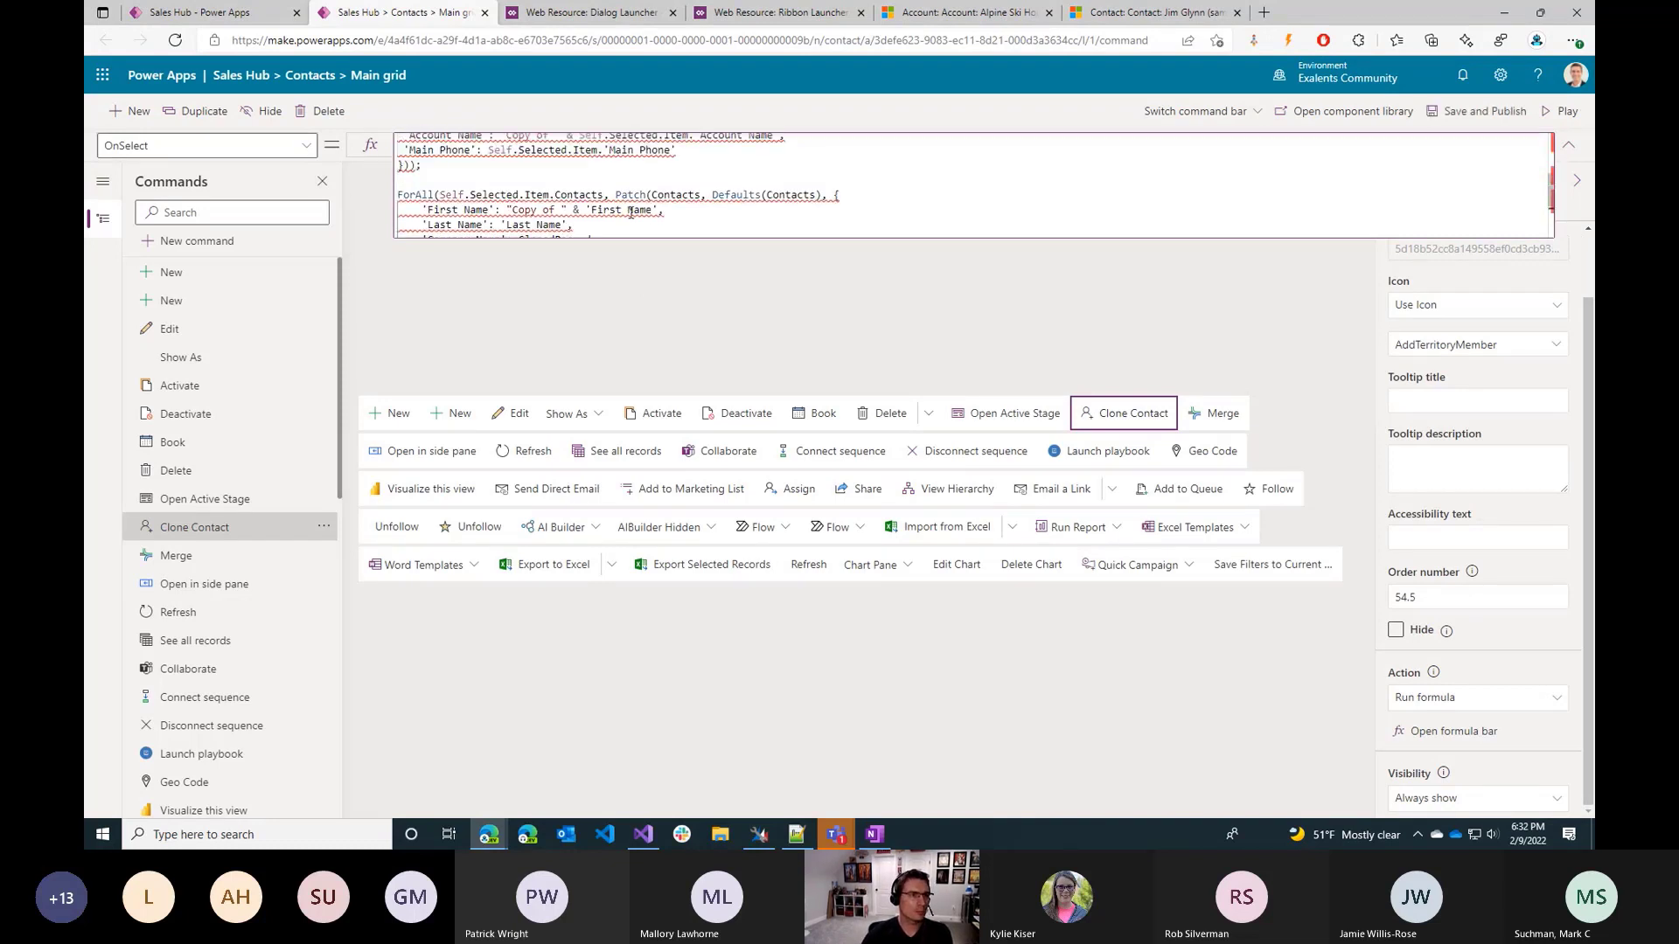
drag(423, 207, 399, 163)
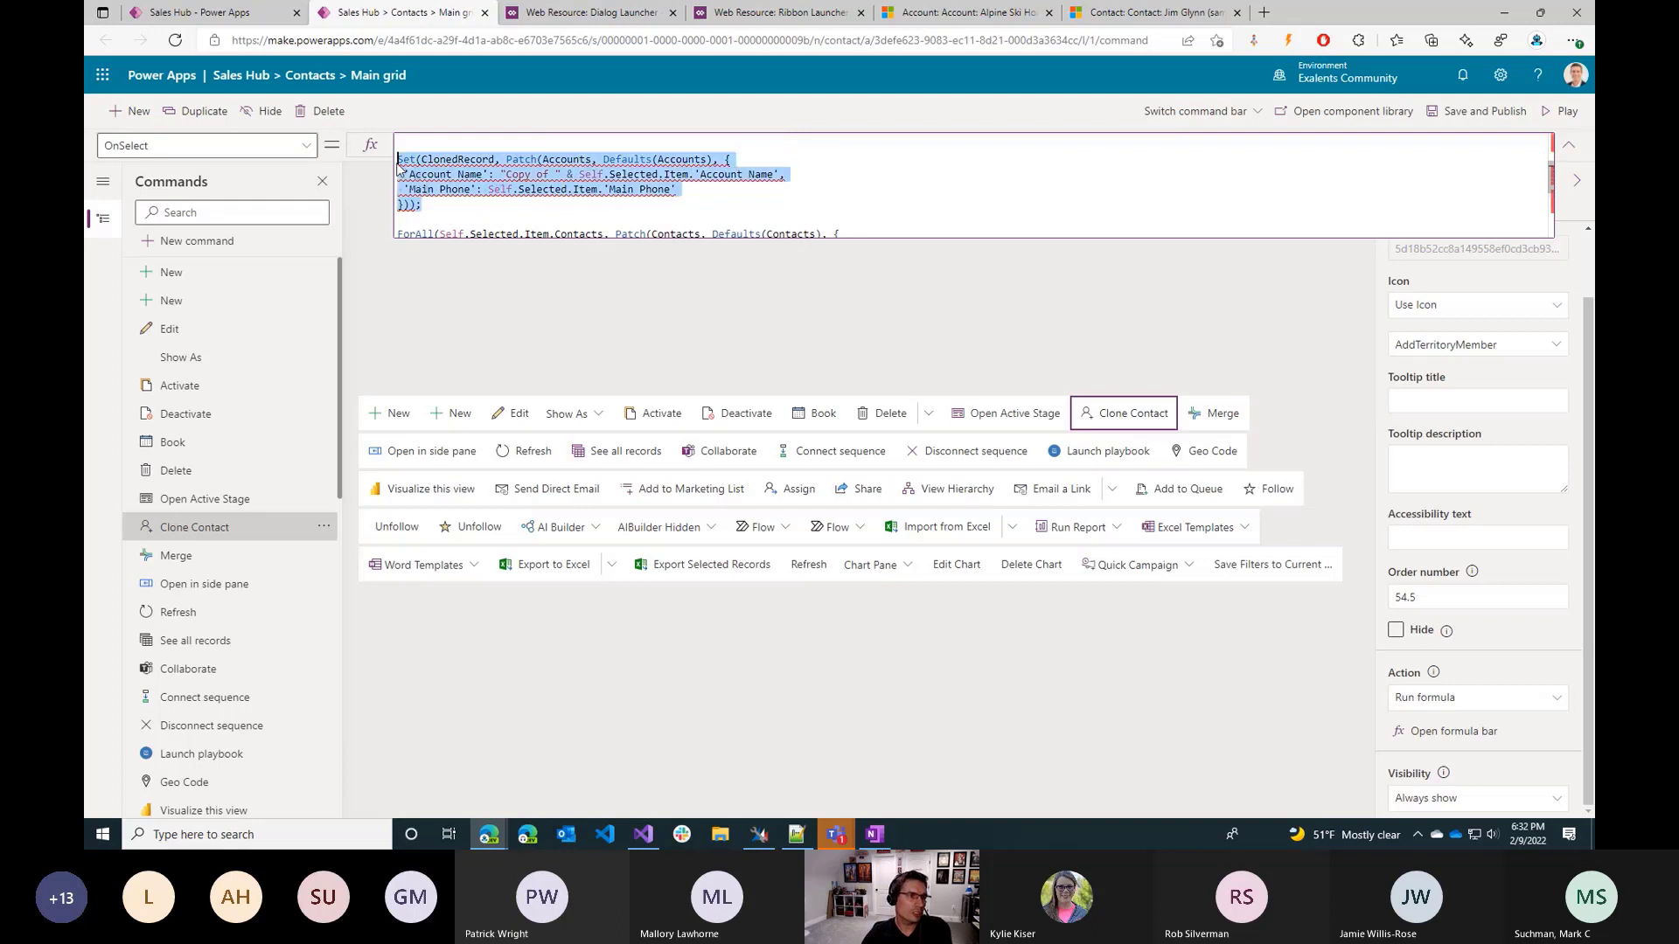
click(427, 160)
drag(507, 160, 522, 200)
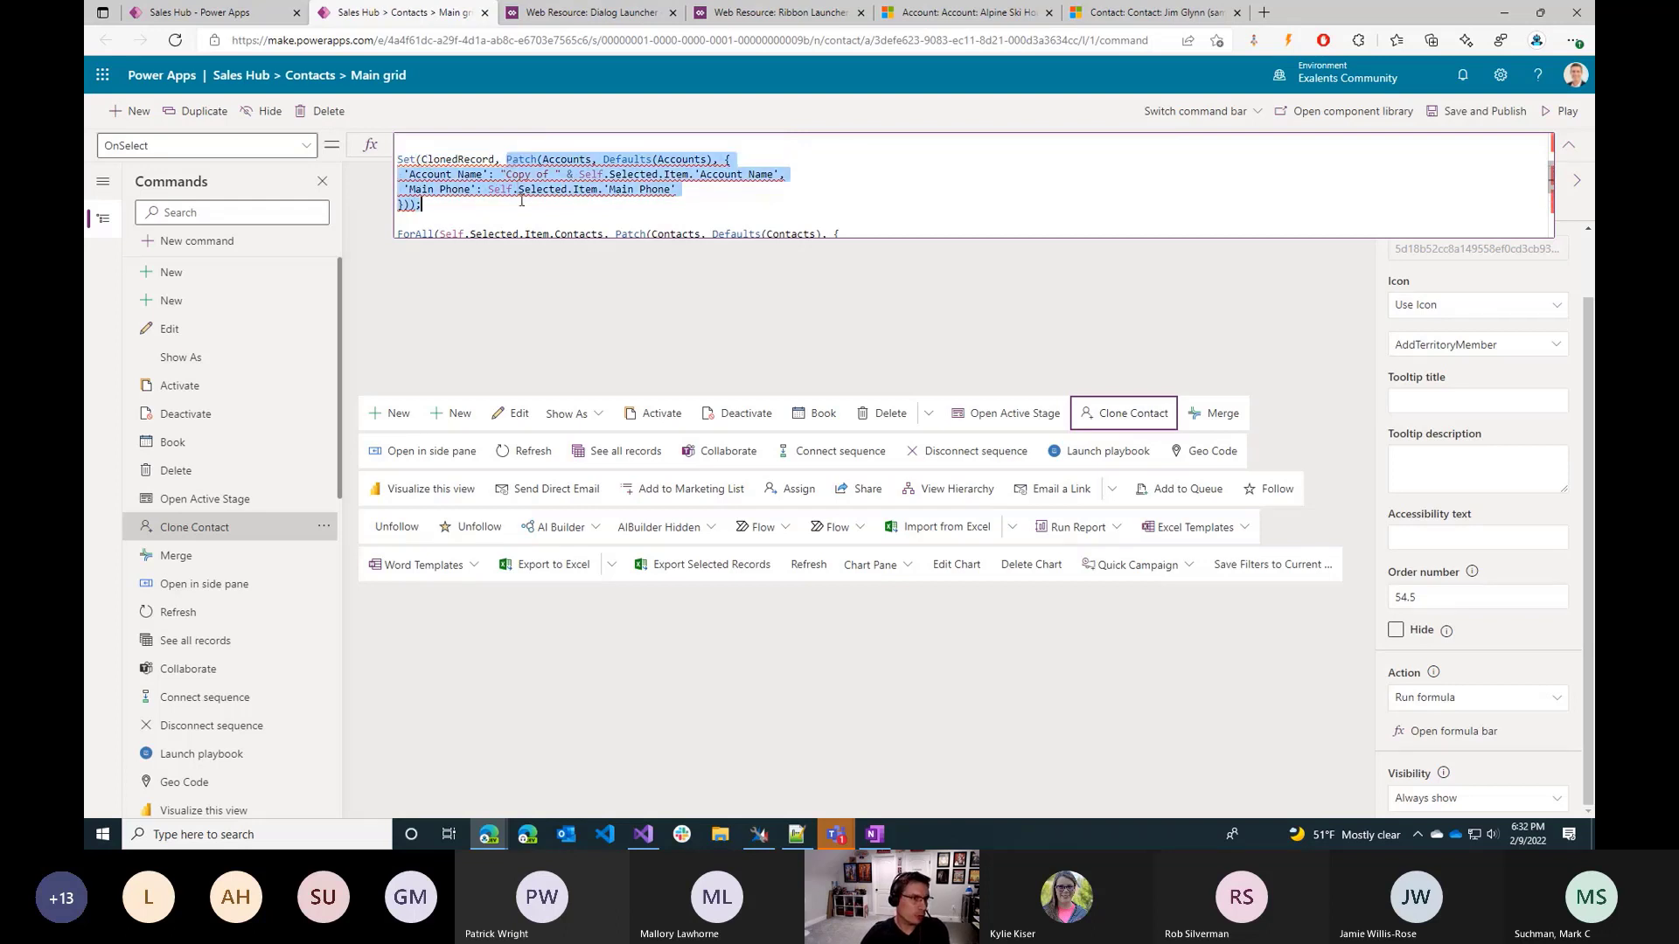
click(522, 200)
double_click(464, 159)
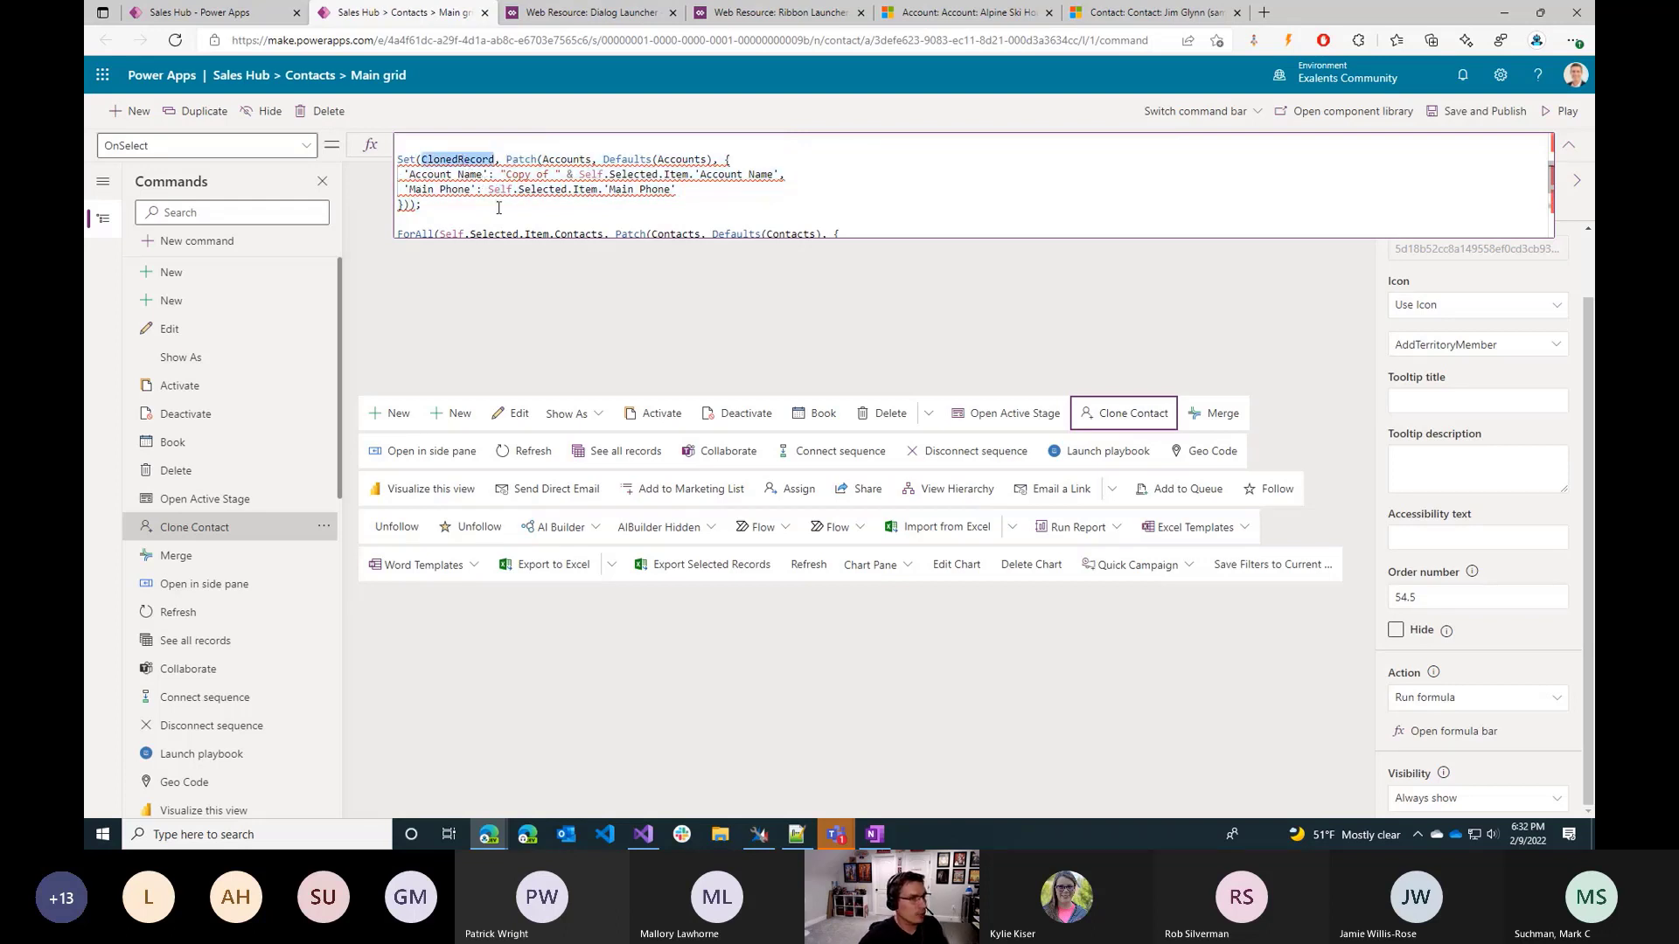
mouse_move(495, 193)
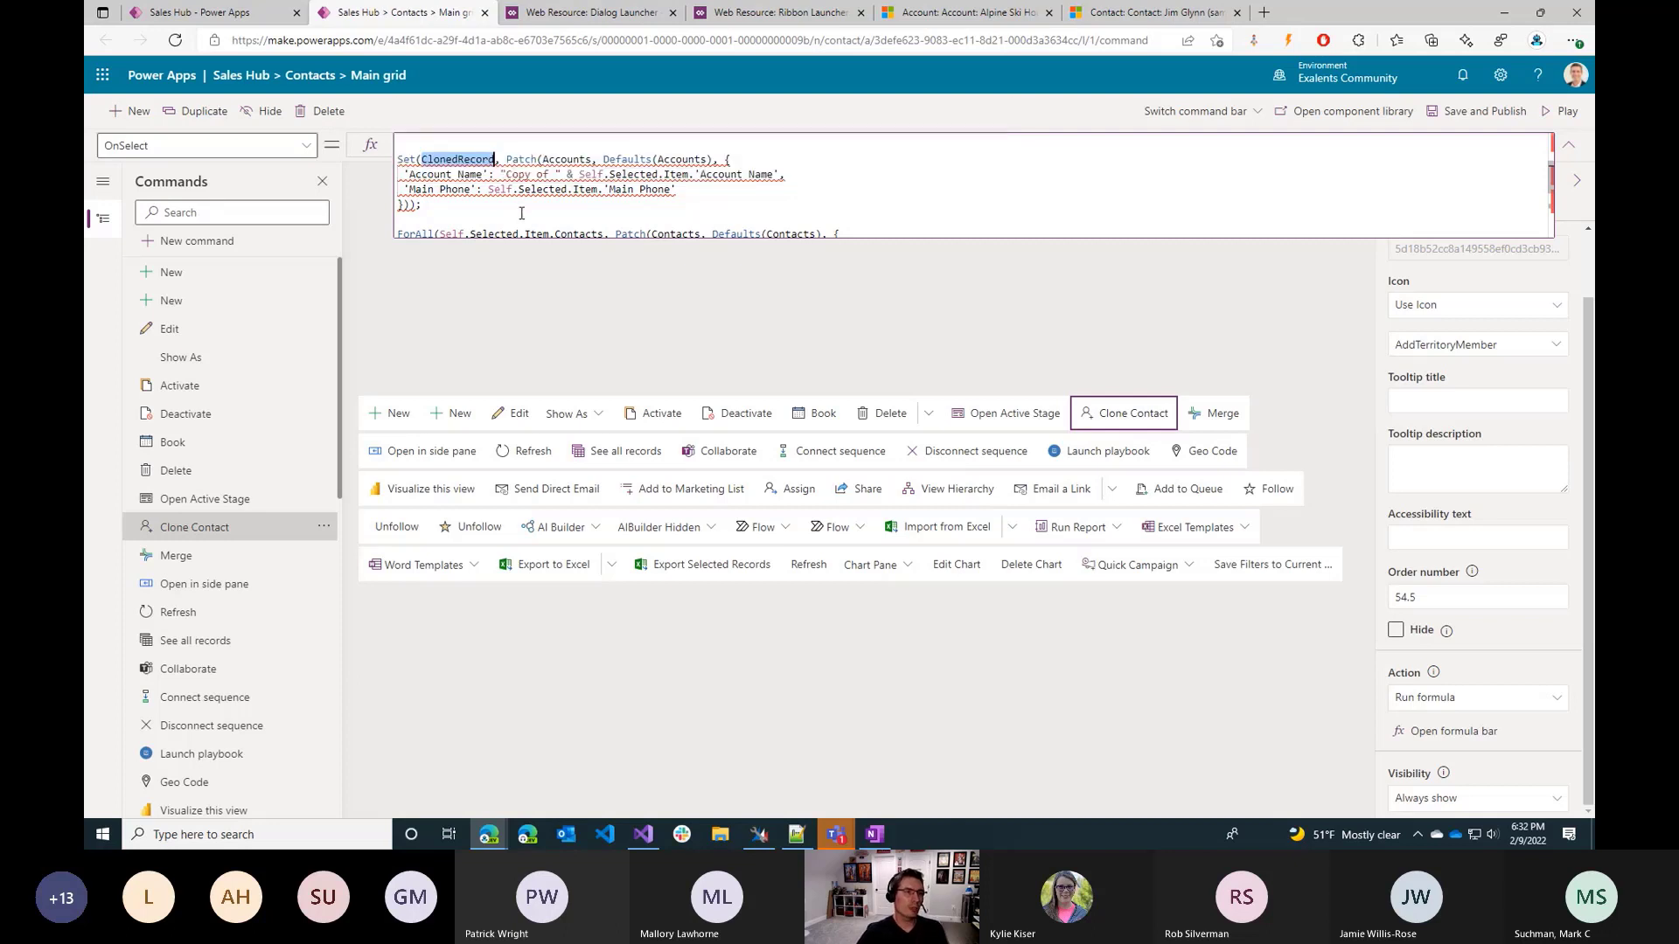
scroll(522, 213, down, 2)
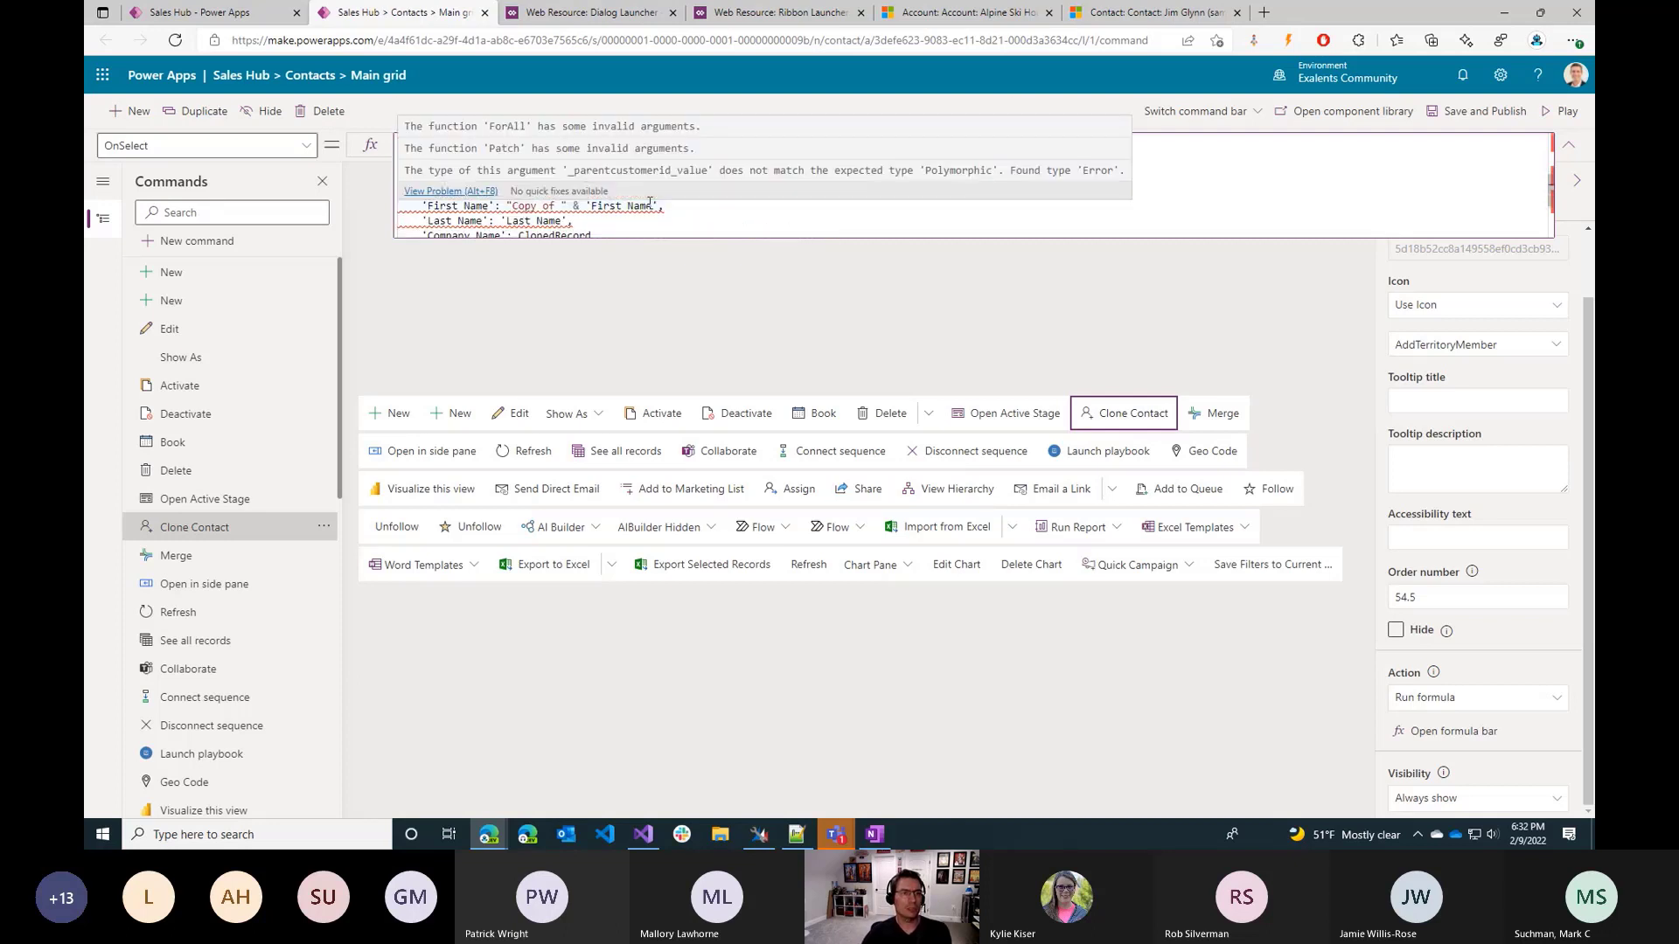
click(684, 219)
scroll(681, 220, down, 1)
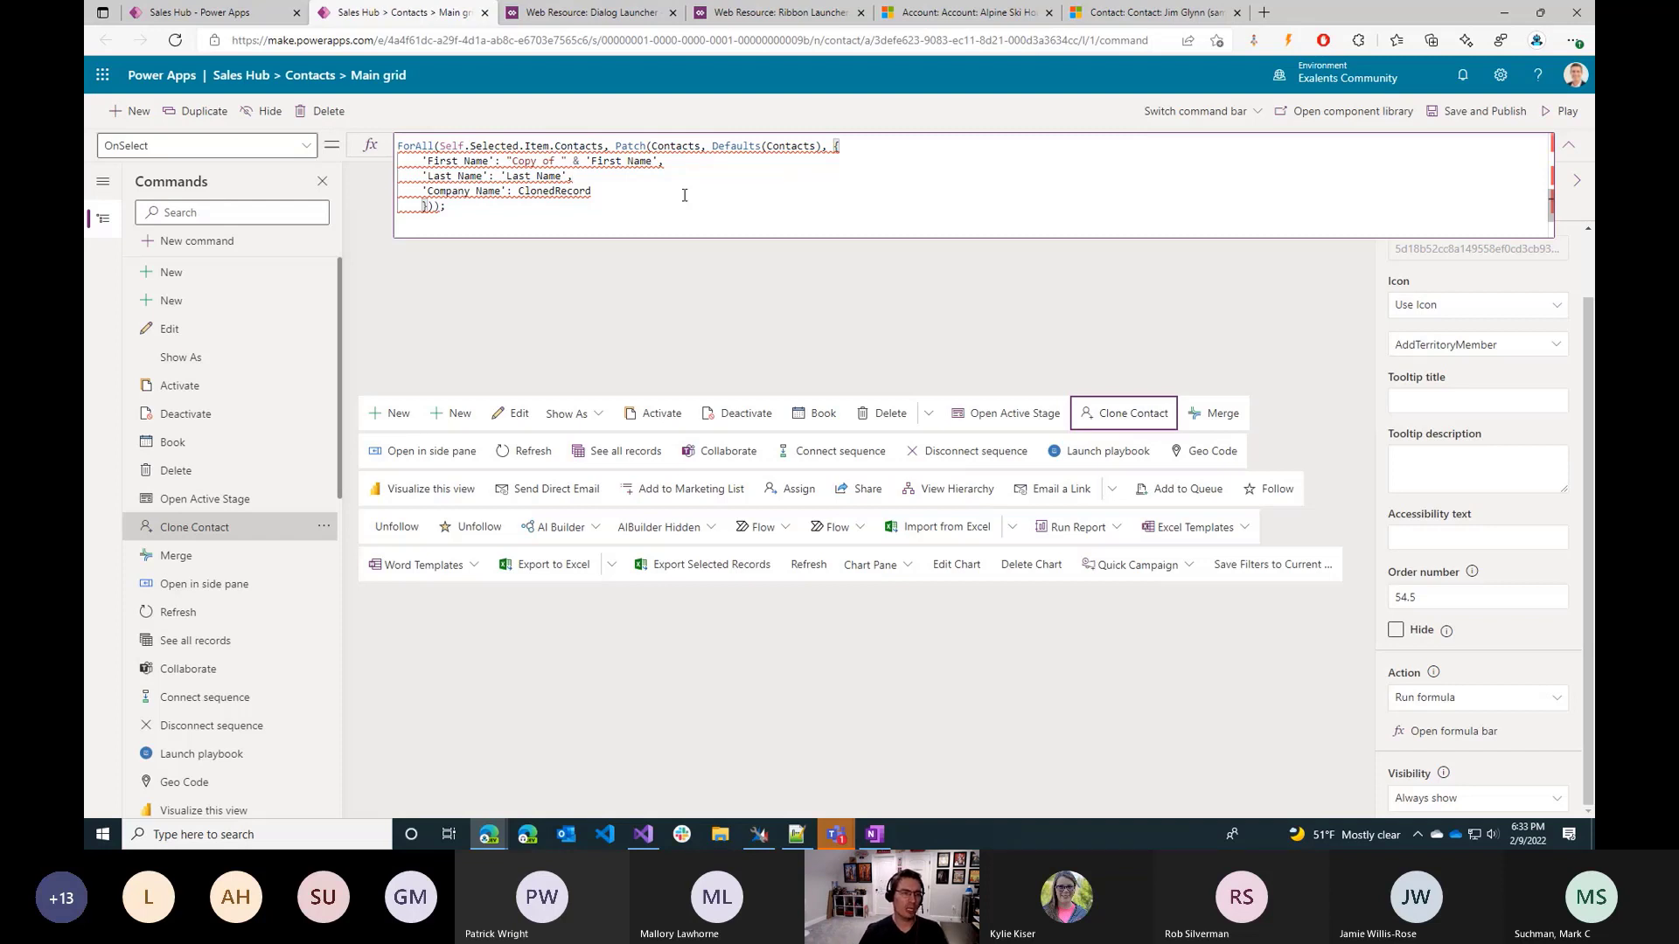
scroll(625, 206, up, 2)
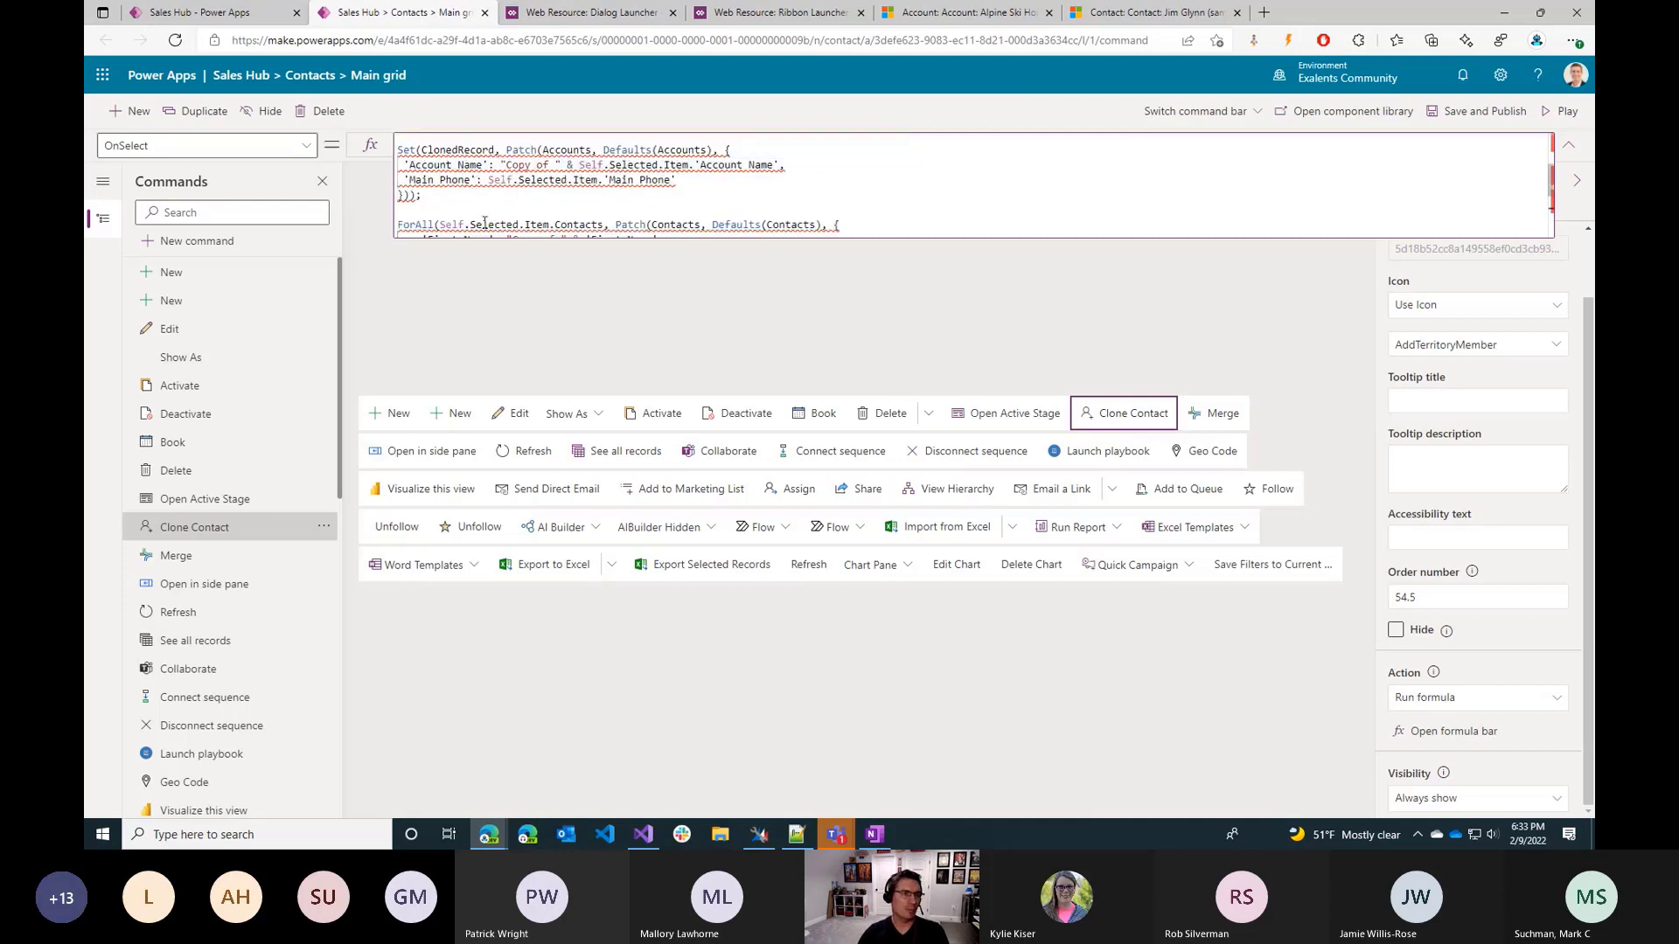
Put the contact Patch formula back in place of the whole account-cloning formula.
shift+click(400, 150)
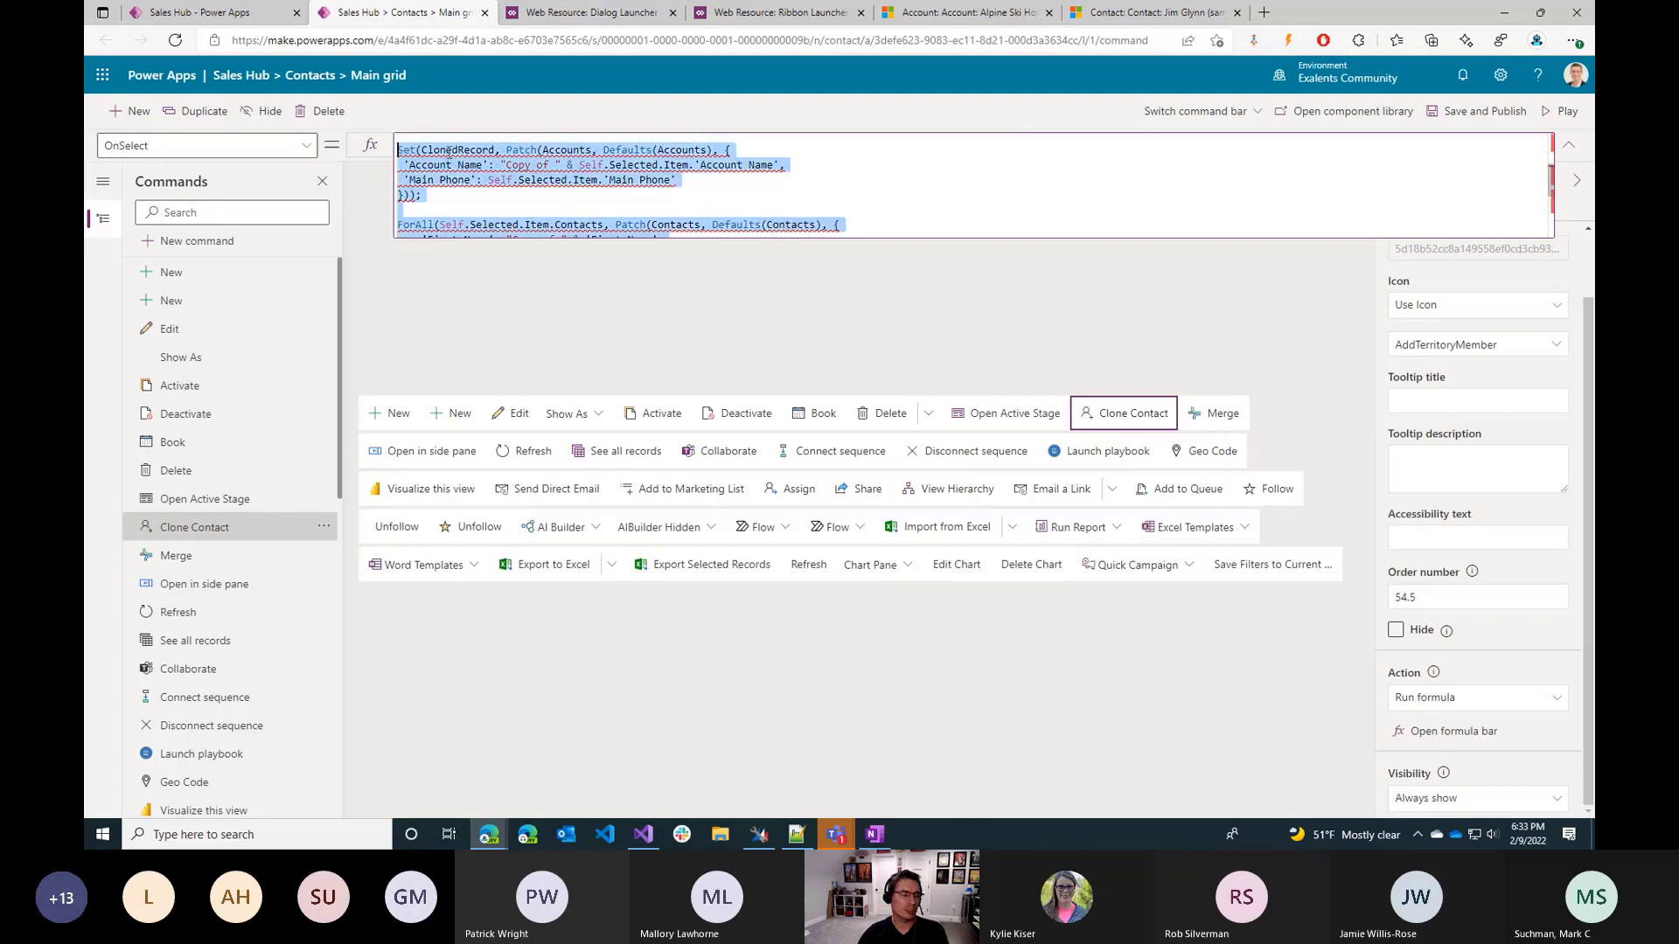
scroll(519, 163, up, 1)
key(BackSpace)
key(ctrl+v)
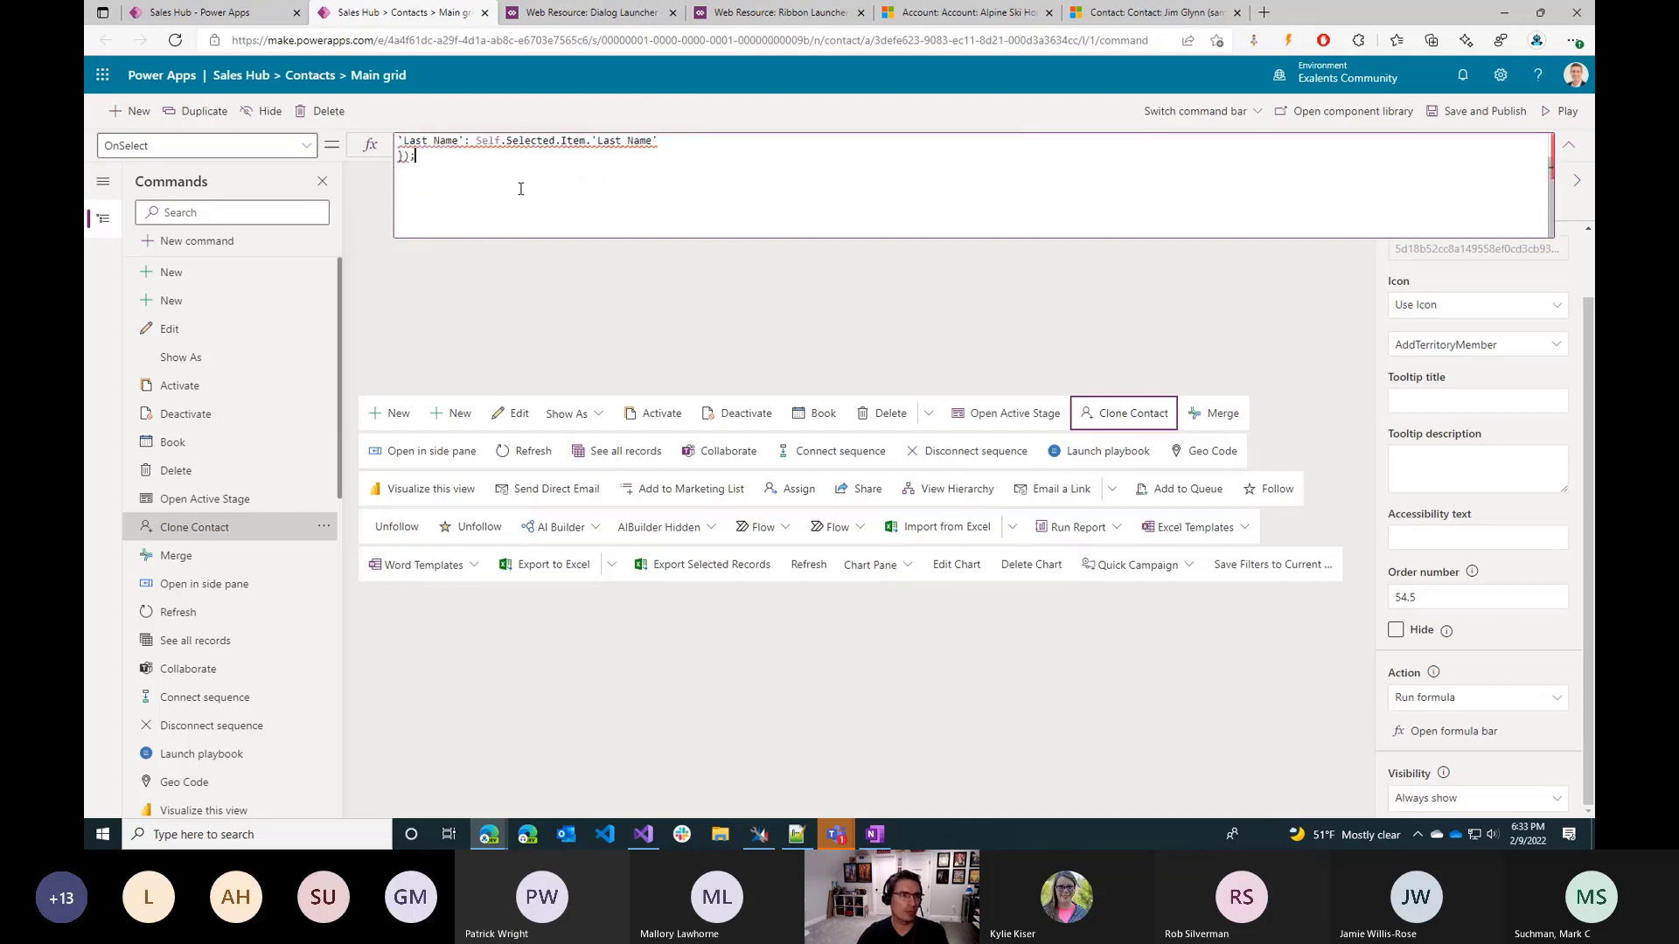
Switch to the Dynamics 365 Sales Hub and open the My Active Accounts list.
click(971, 12)
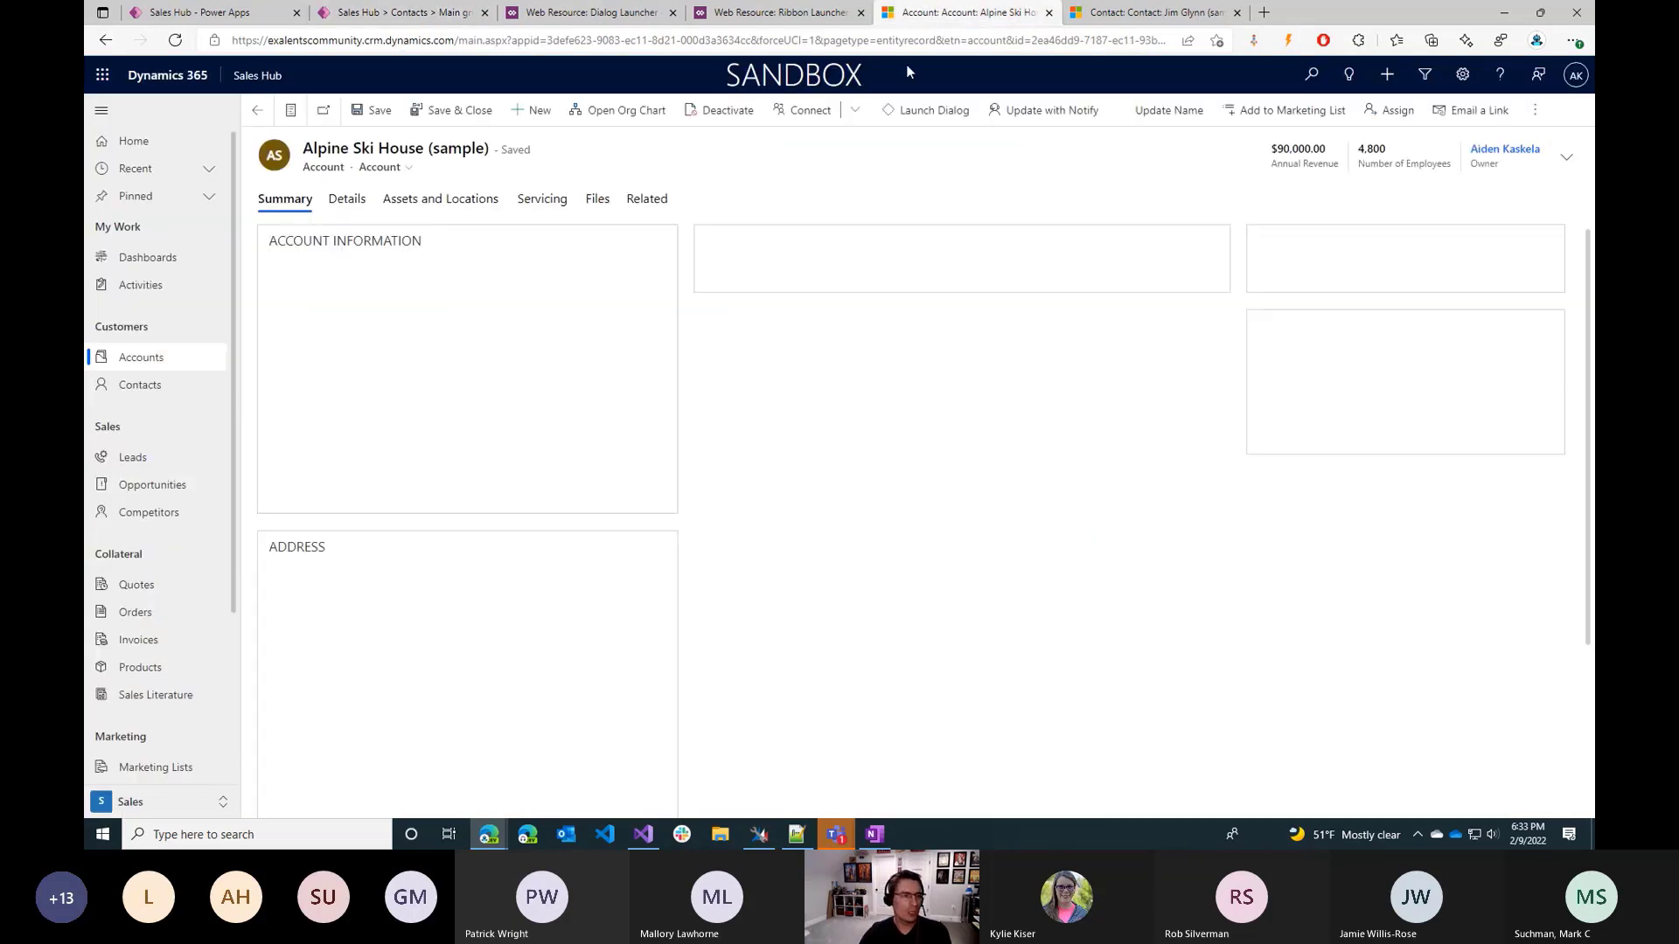
click(142, 358)
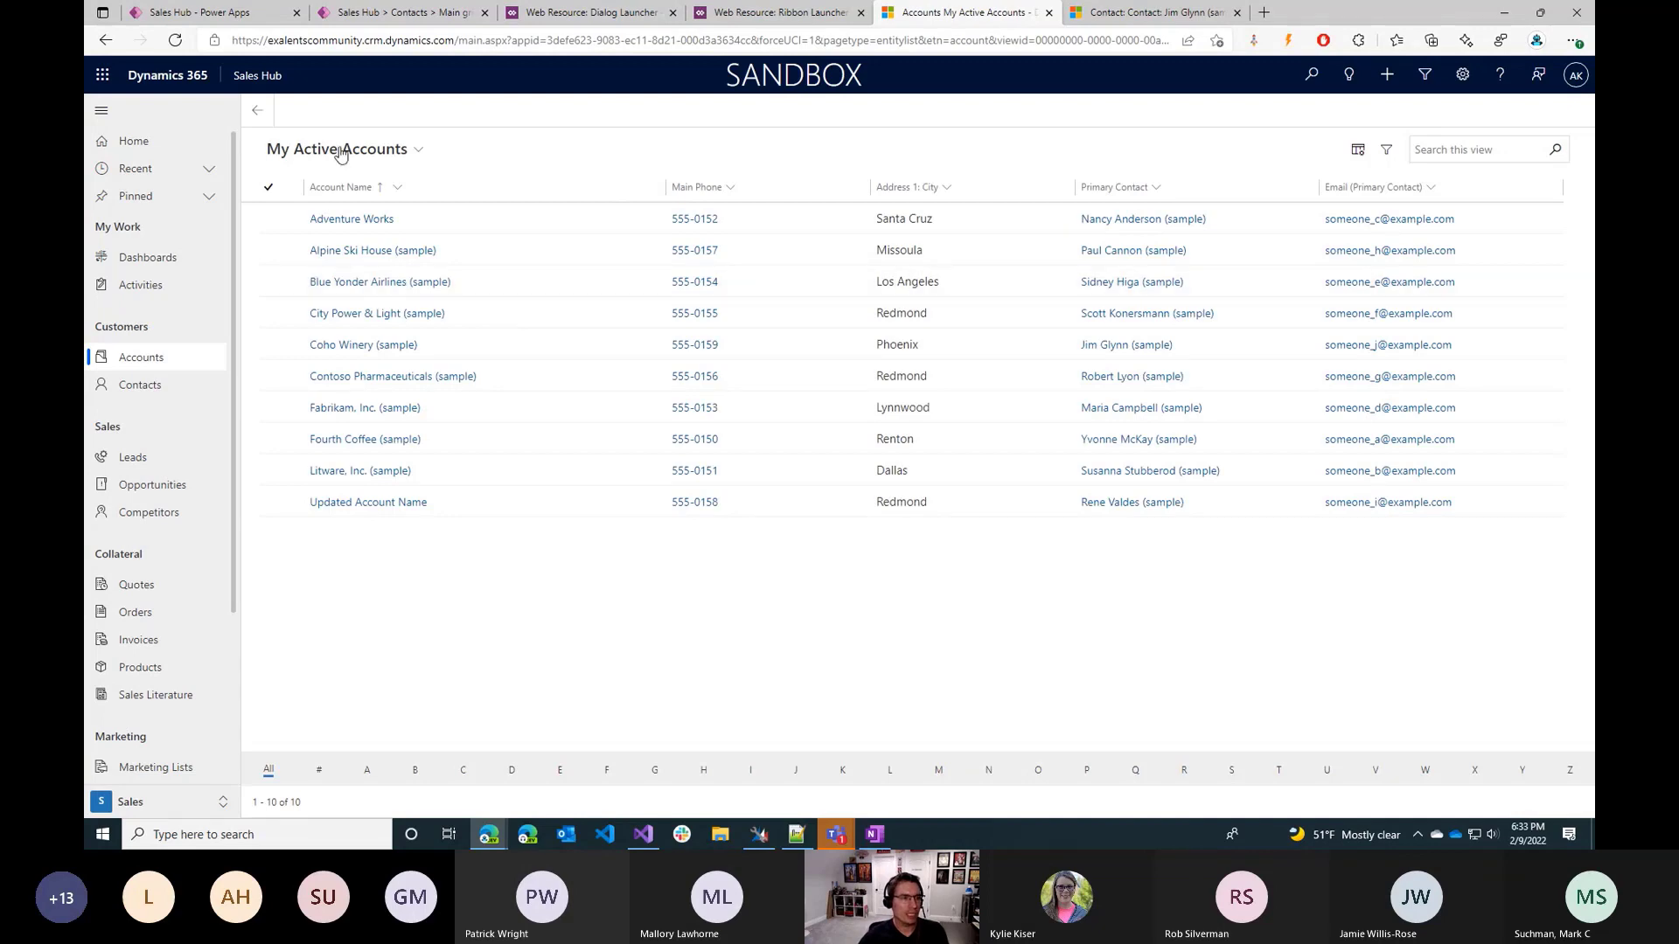
click(1189, 19)
click(980, 16)
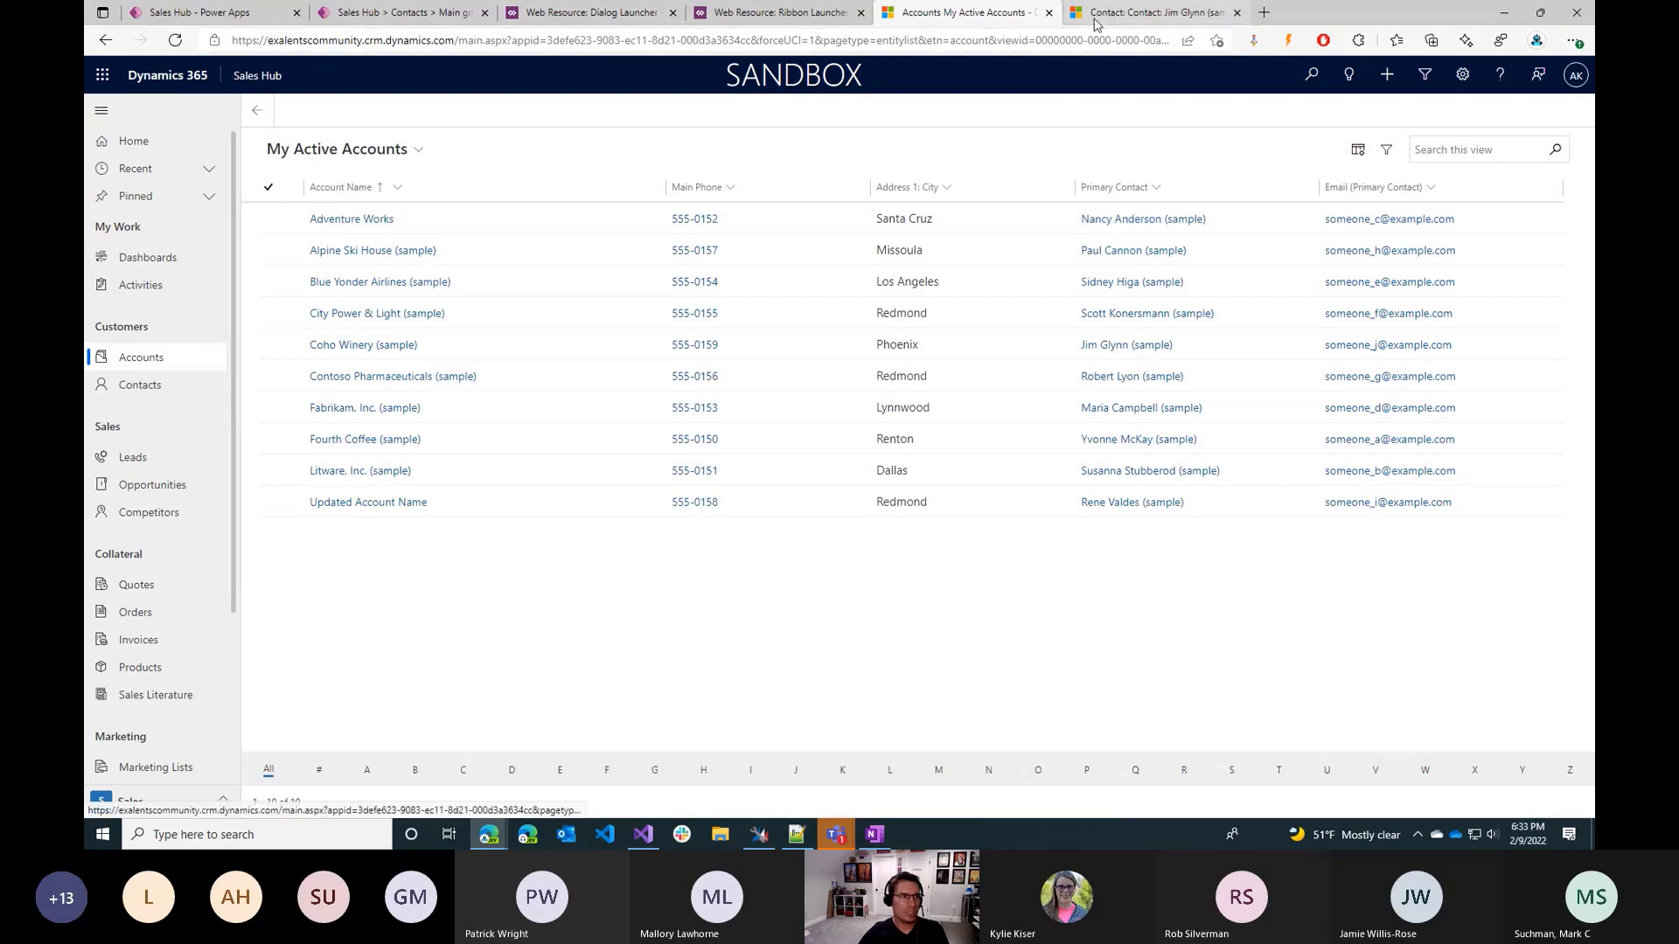
click(1154, 12)
click(151, 388)
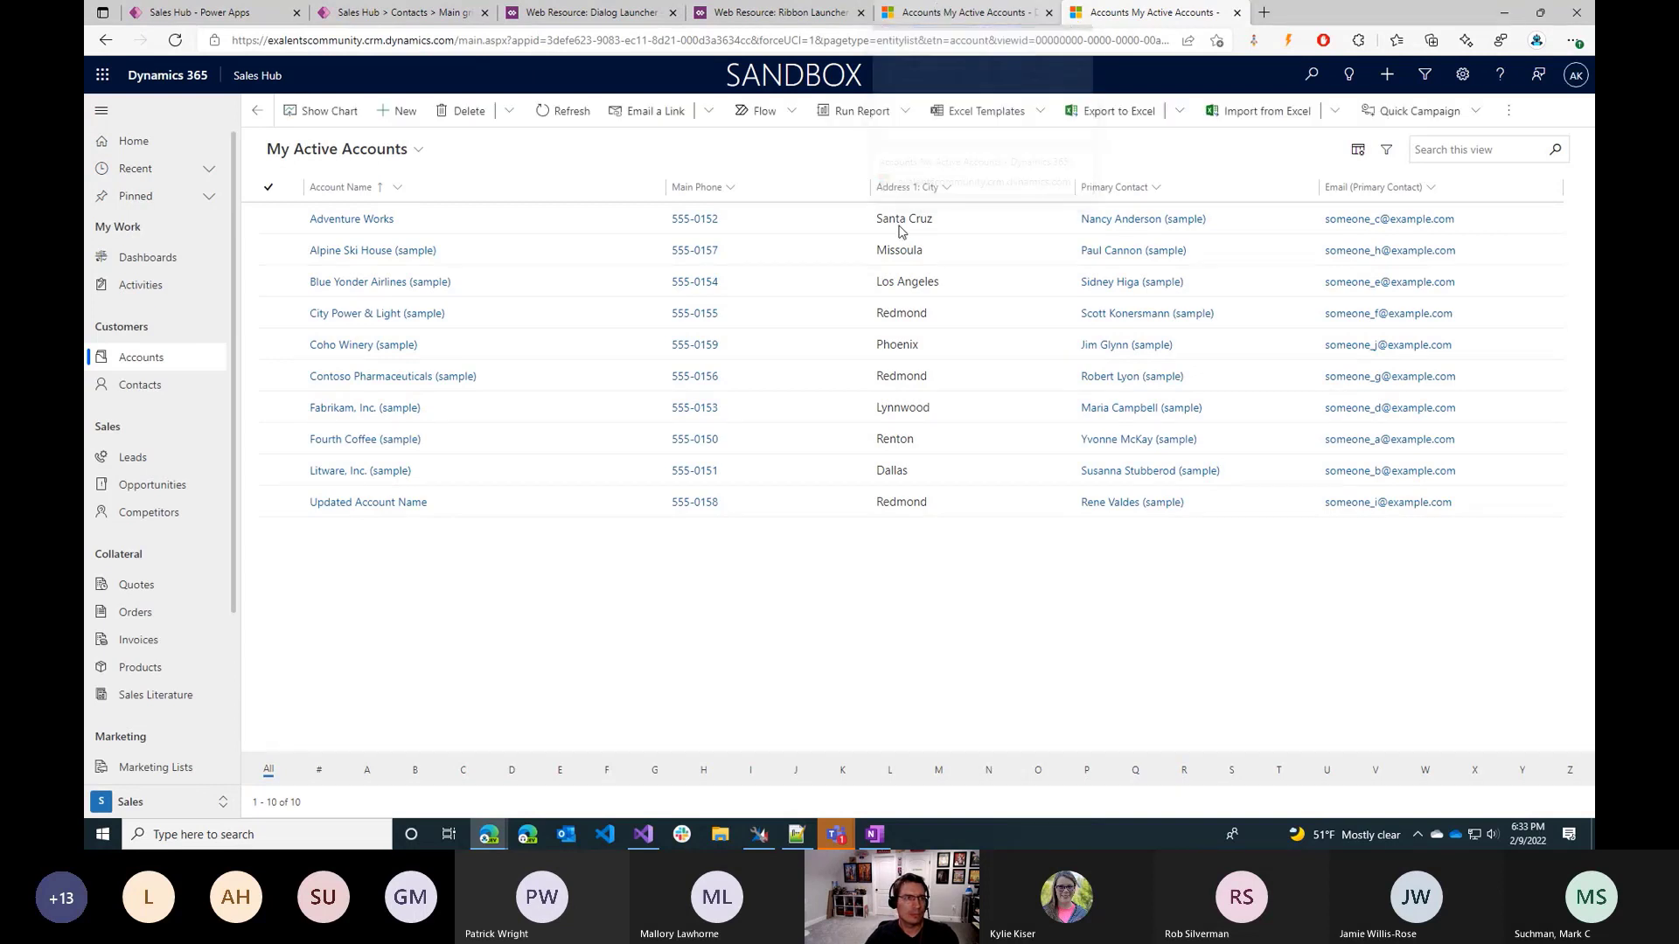
Clone the Adventure Works account with the Clone Account command, and select the Copy of Adventure Works row.
click(272, 223)
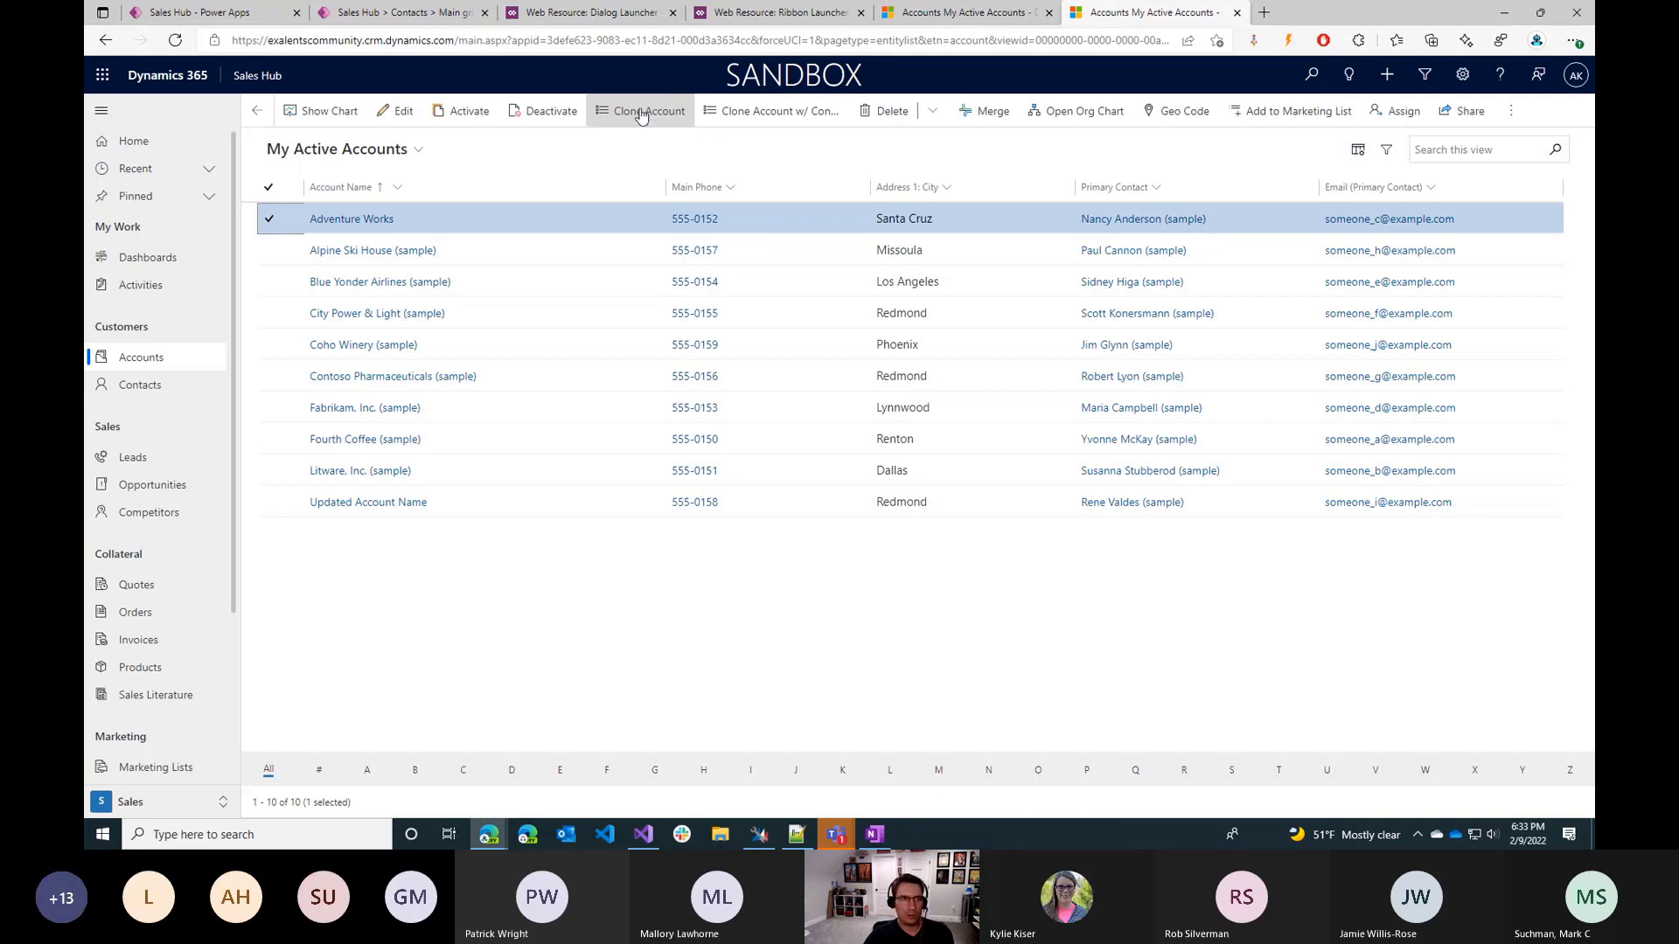
click(641, 112)
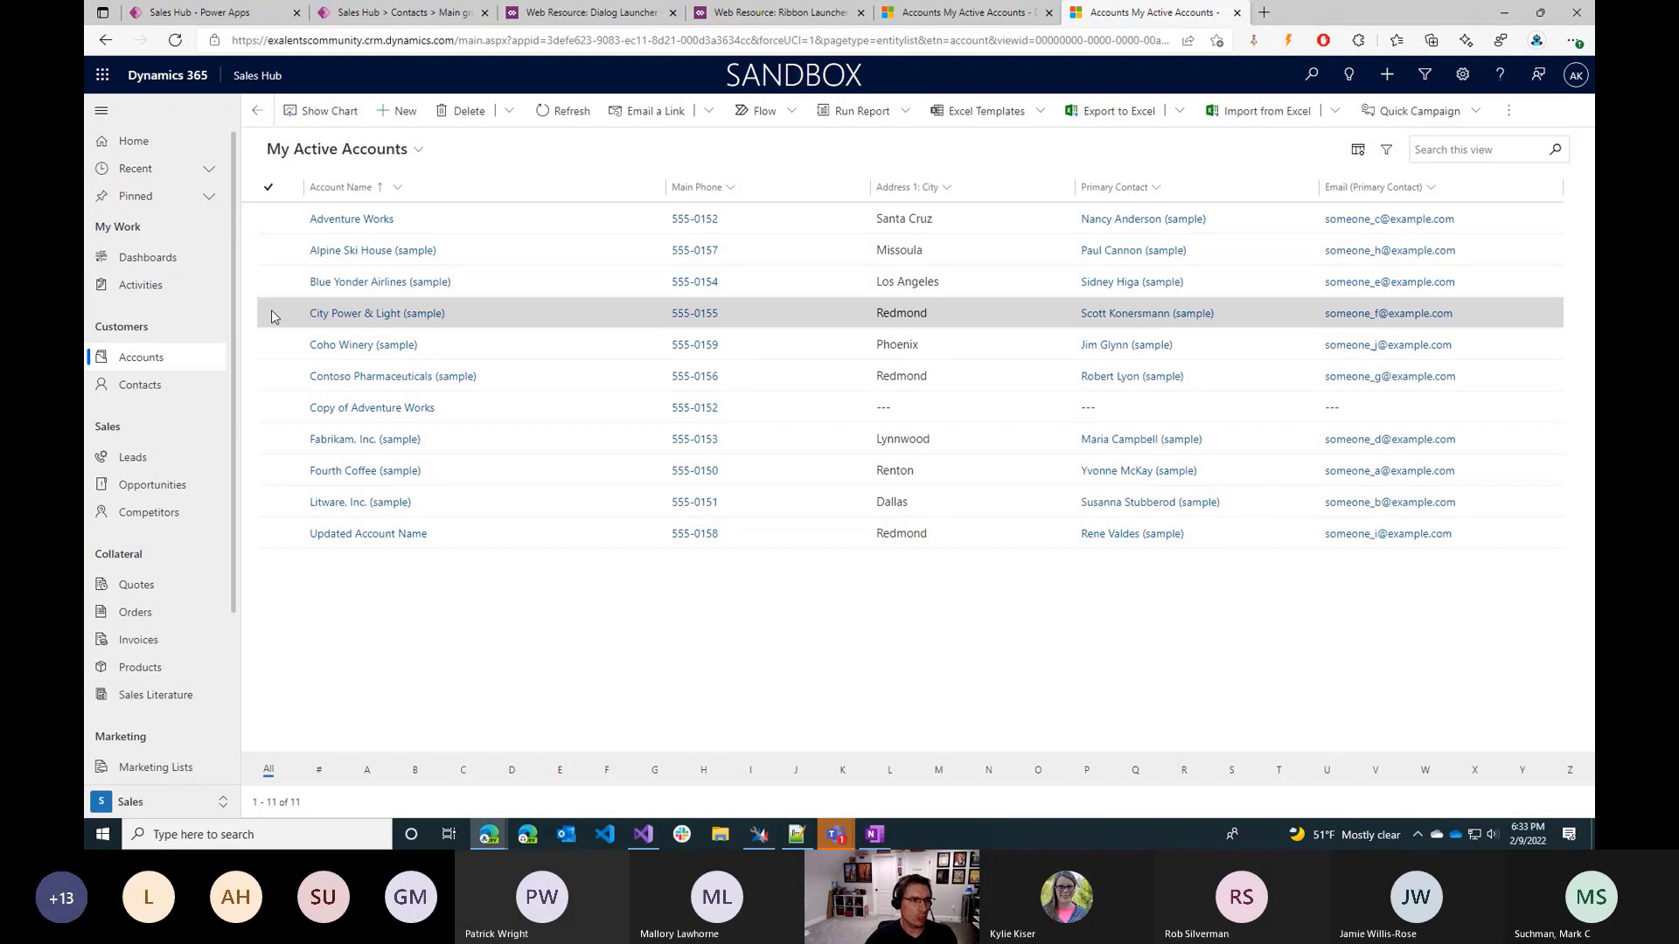
click(278, 414)
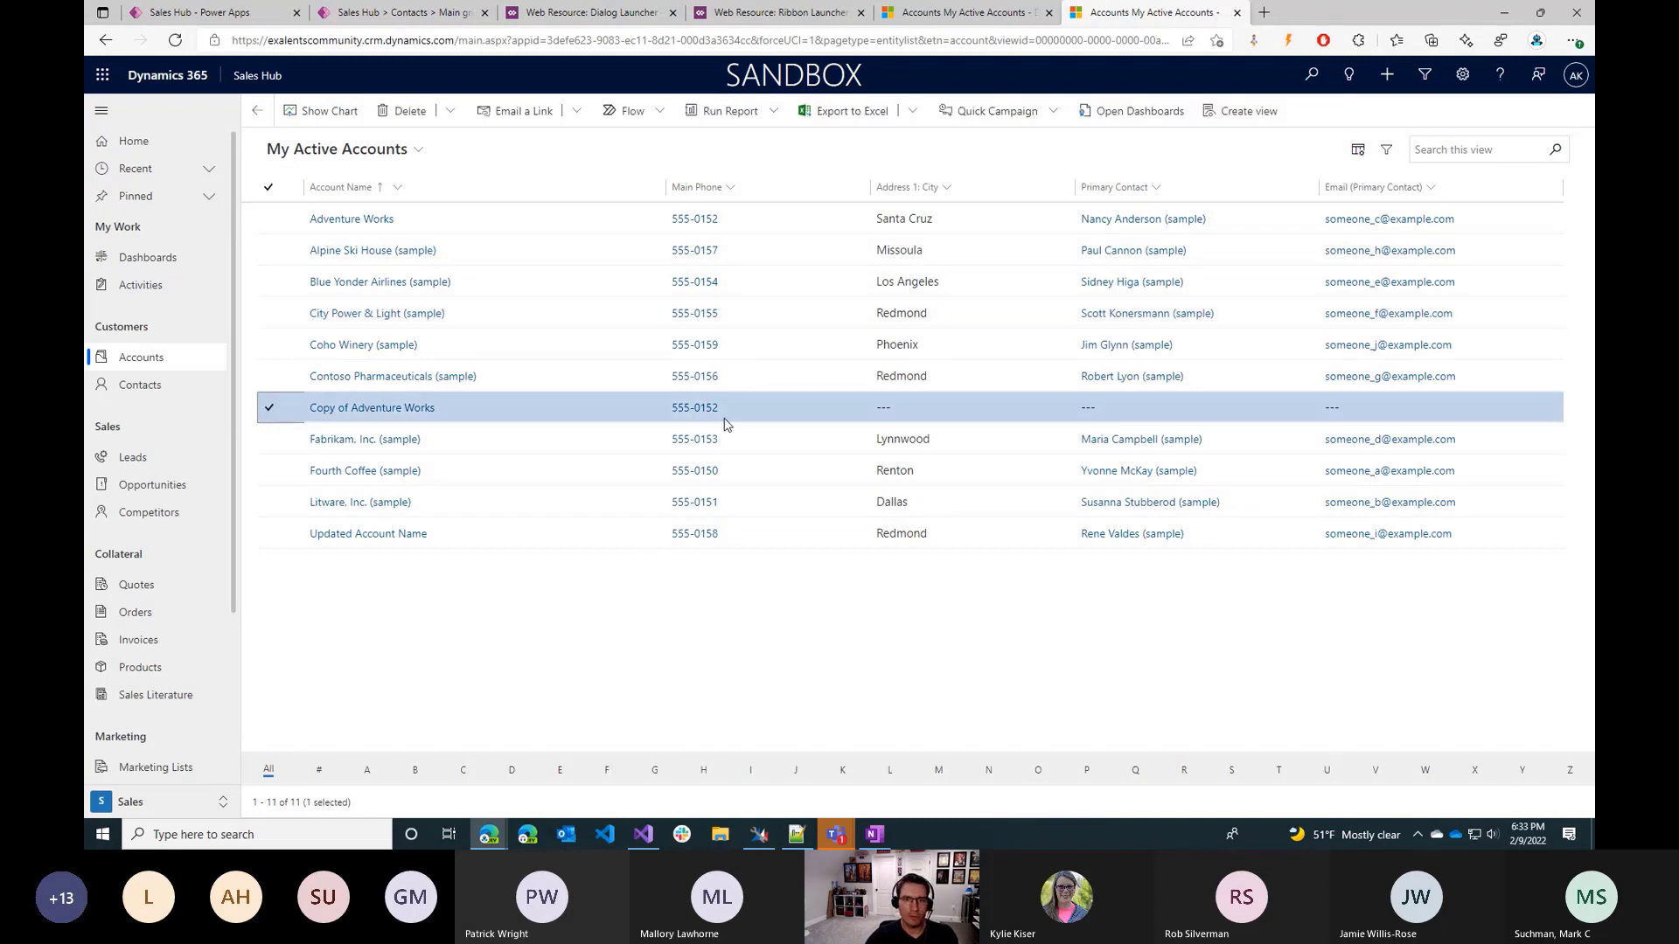
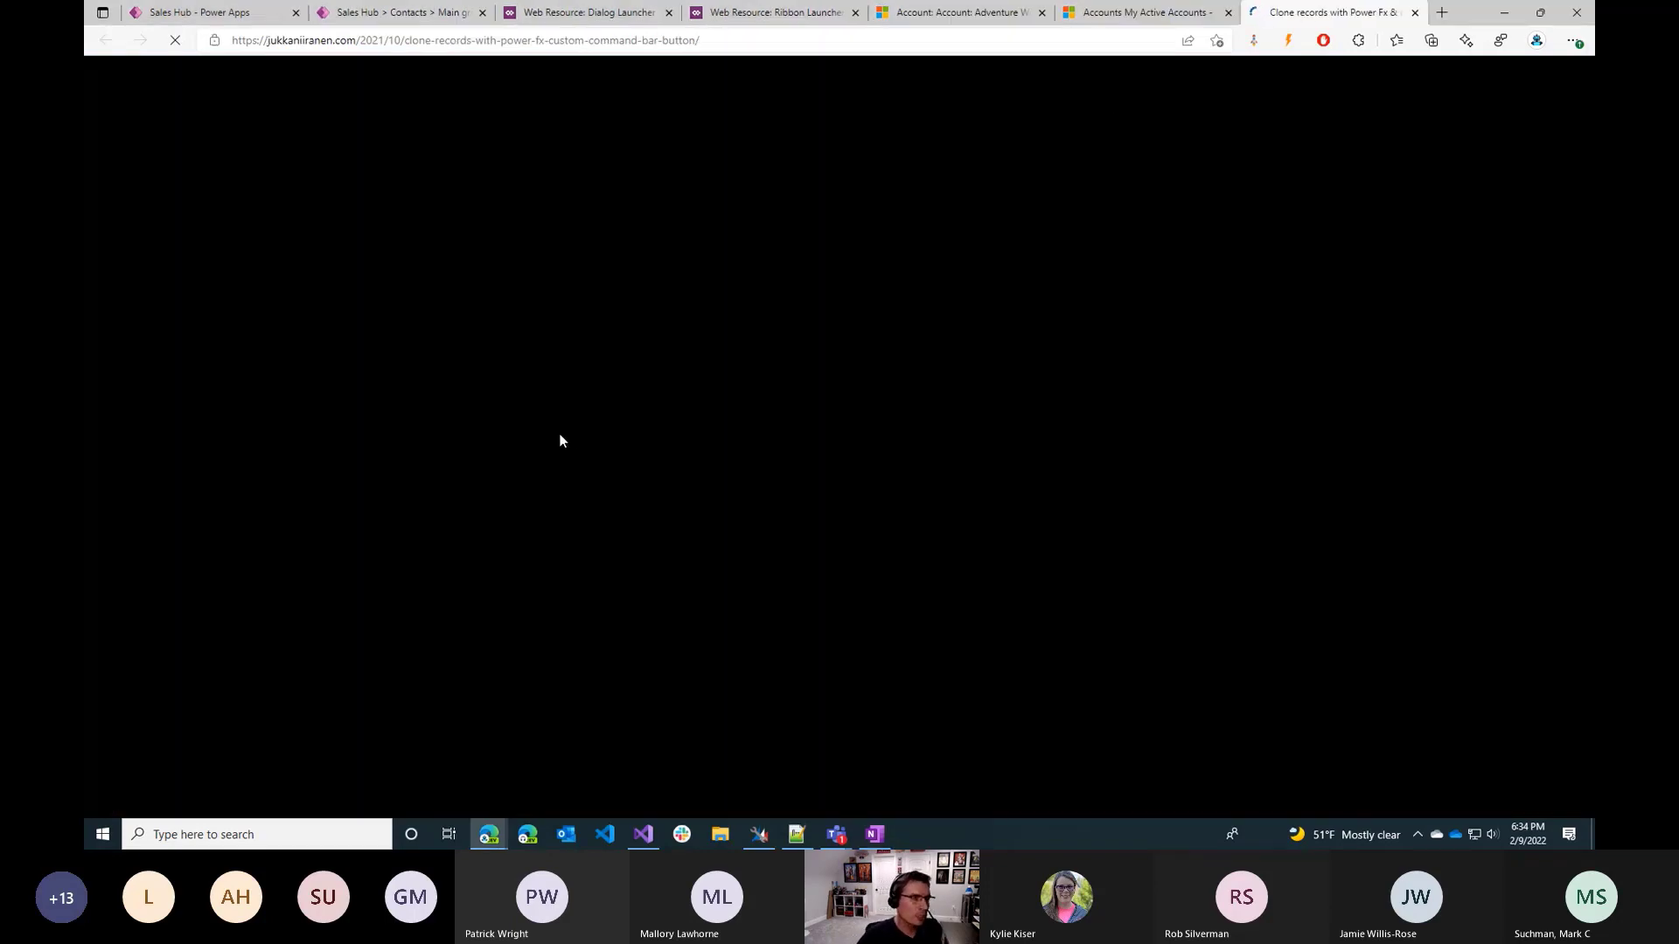
Read the blog post on cloning records with Power Fx, examining its Patch and Notify formula for copying an asset.
scroll(559, 434, down, 5)
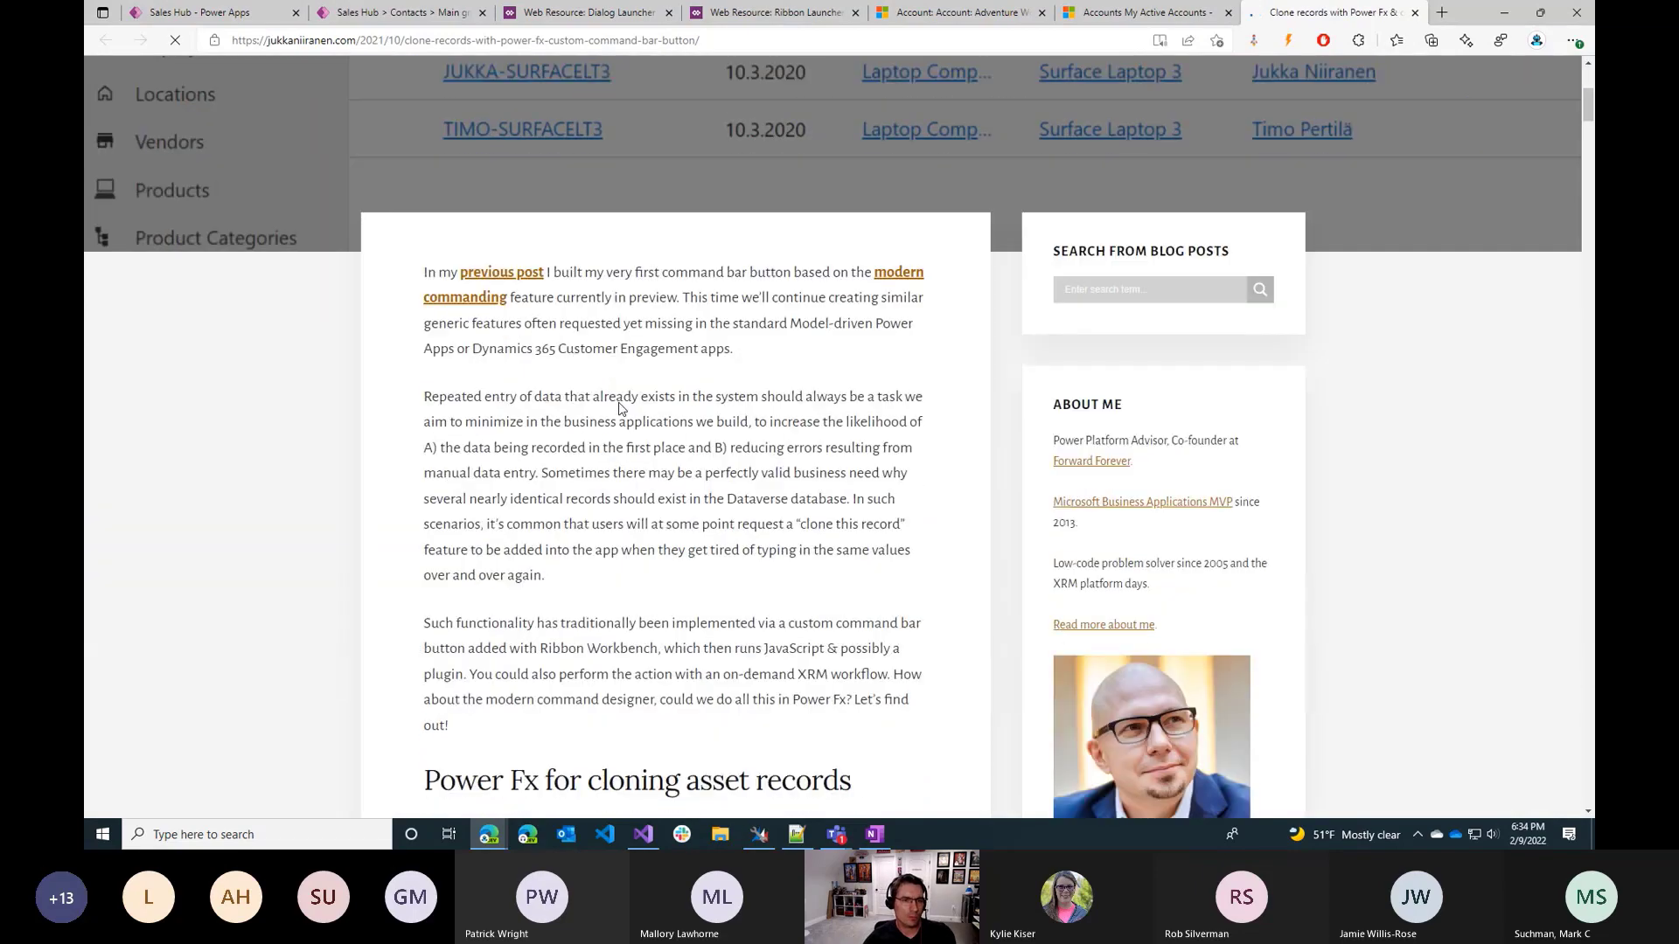
scroll(618, 407, down, 6)
scroll(723, 318, down, 6)
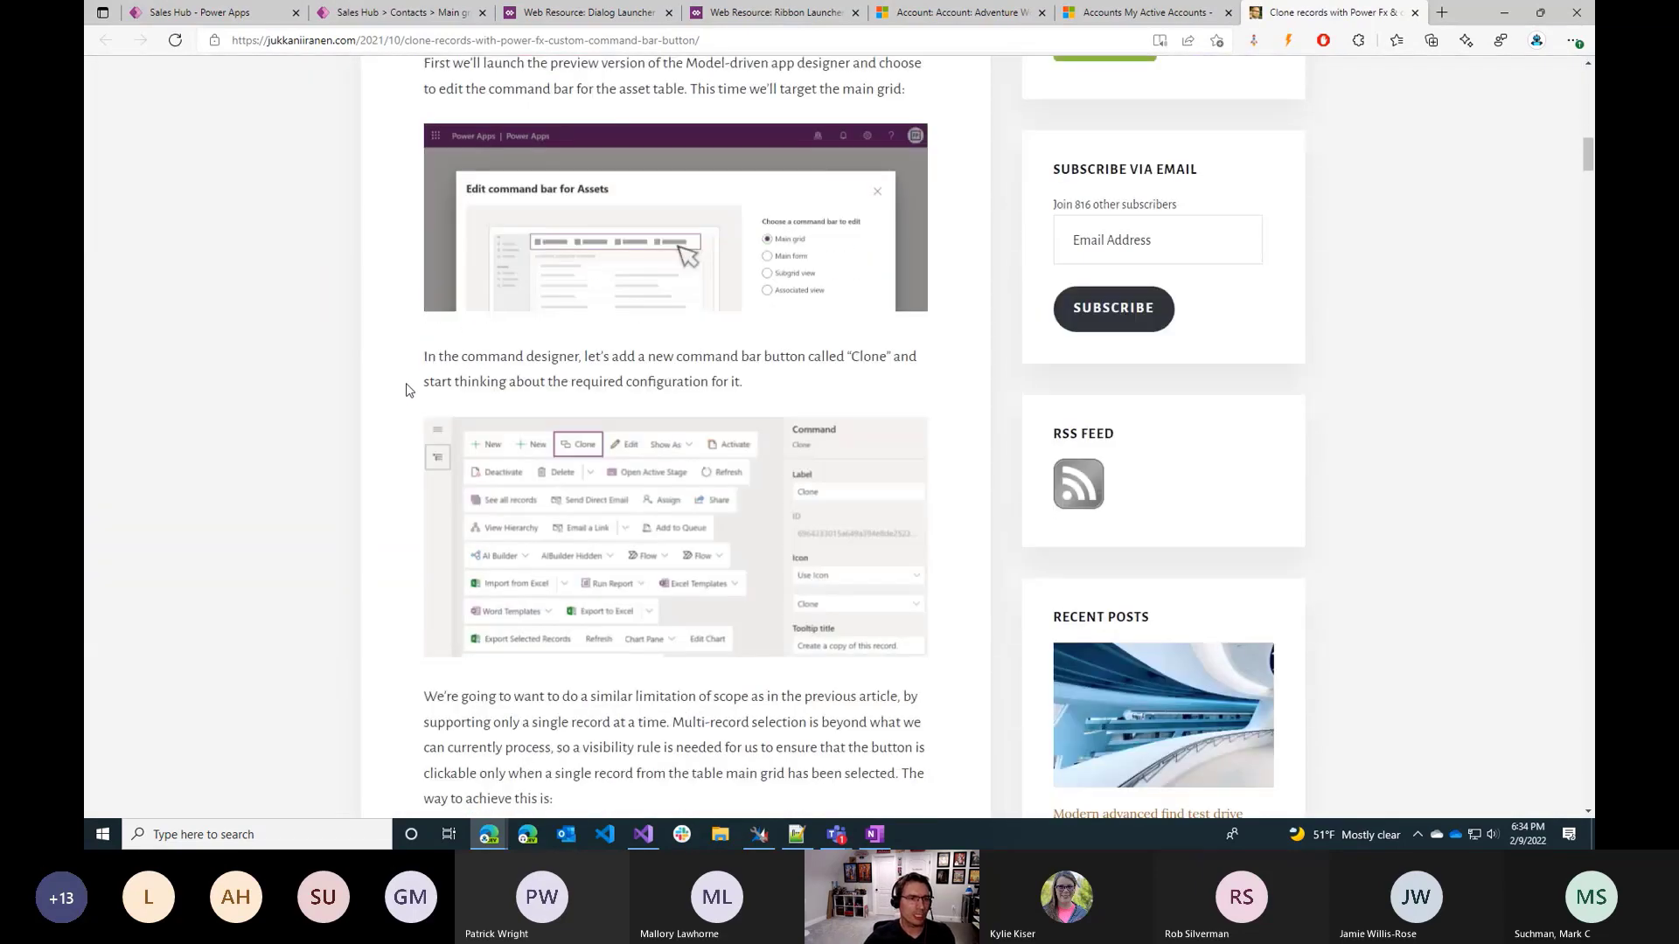
scroll(407, 389, down, 6)
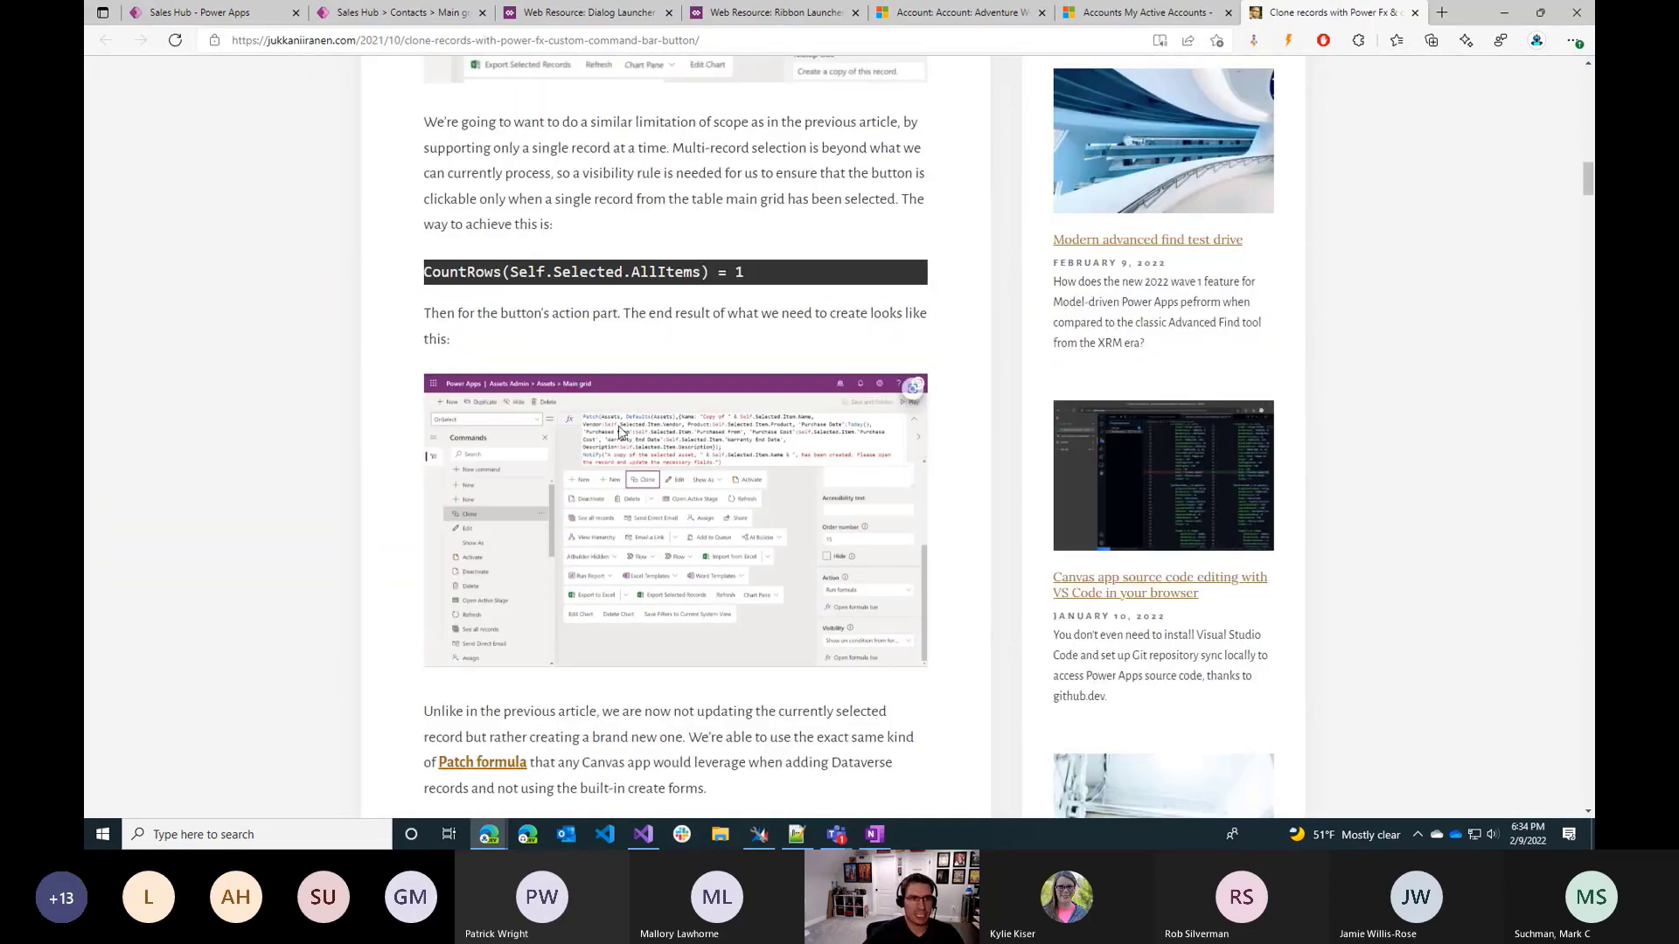
scroll(604, 420, down, 3)
scroll(592, 406, up, 3)
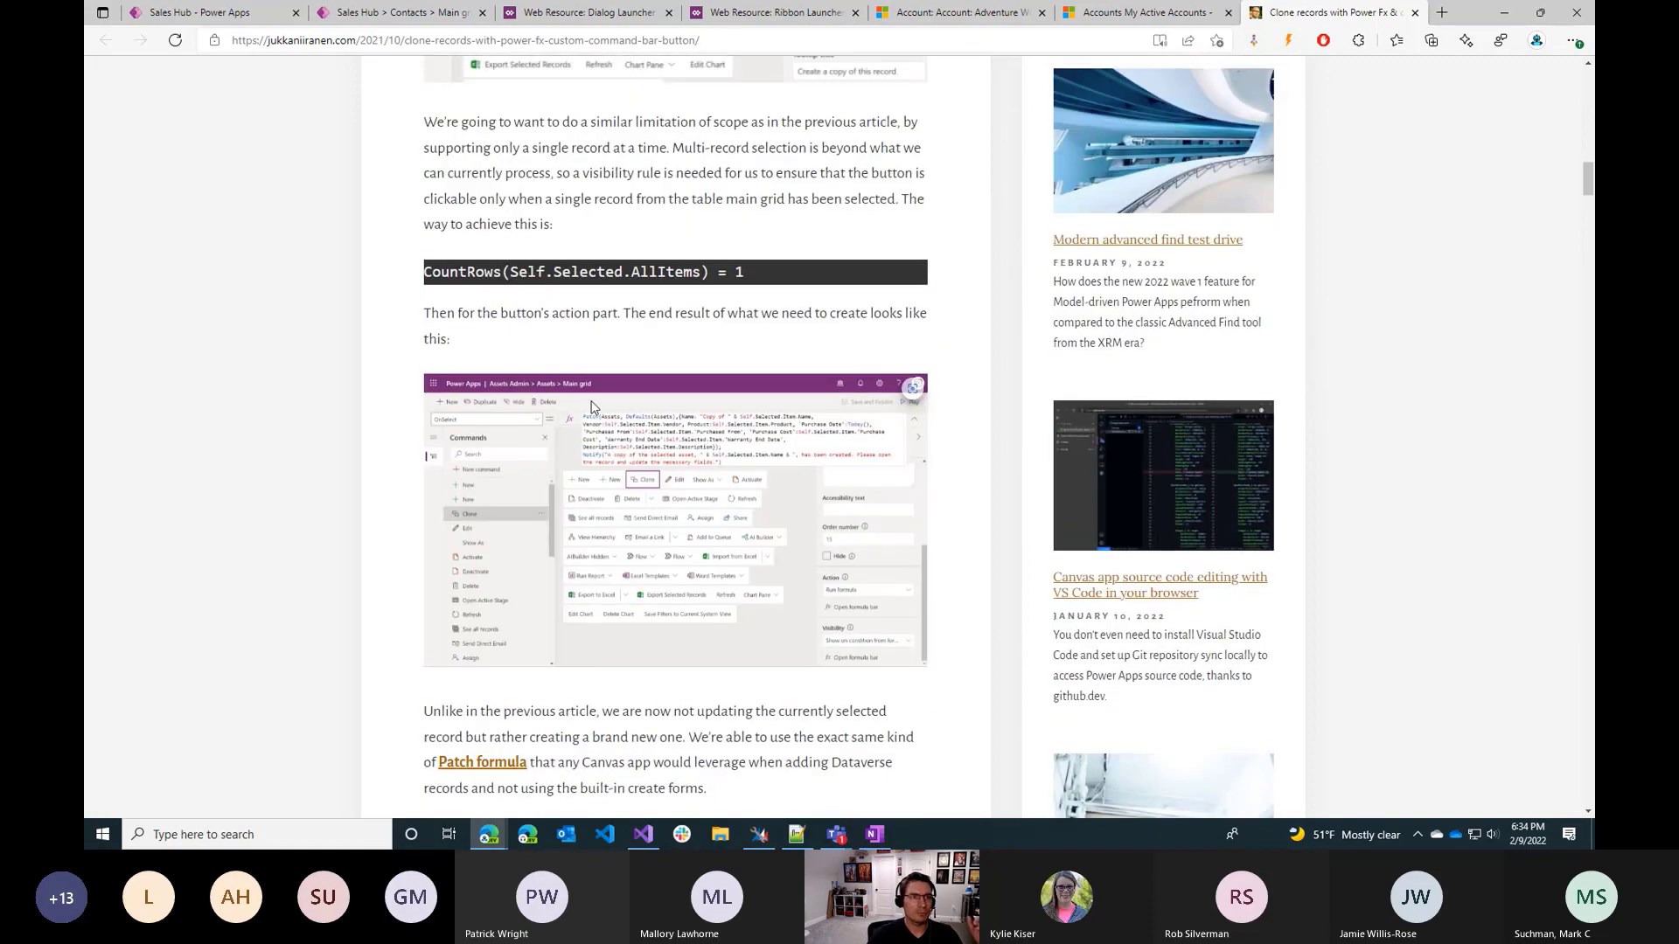
scroll(592, 406, down, 11)
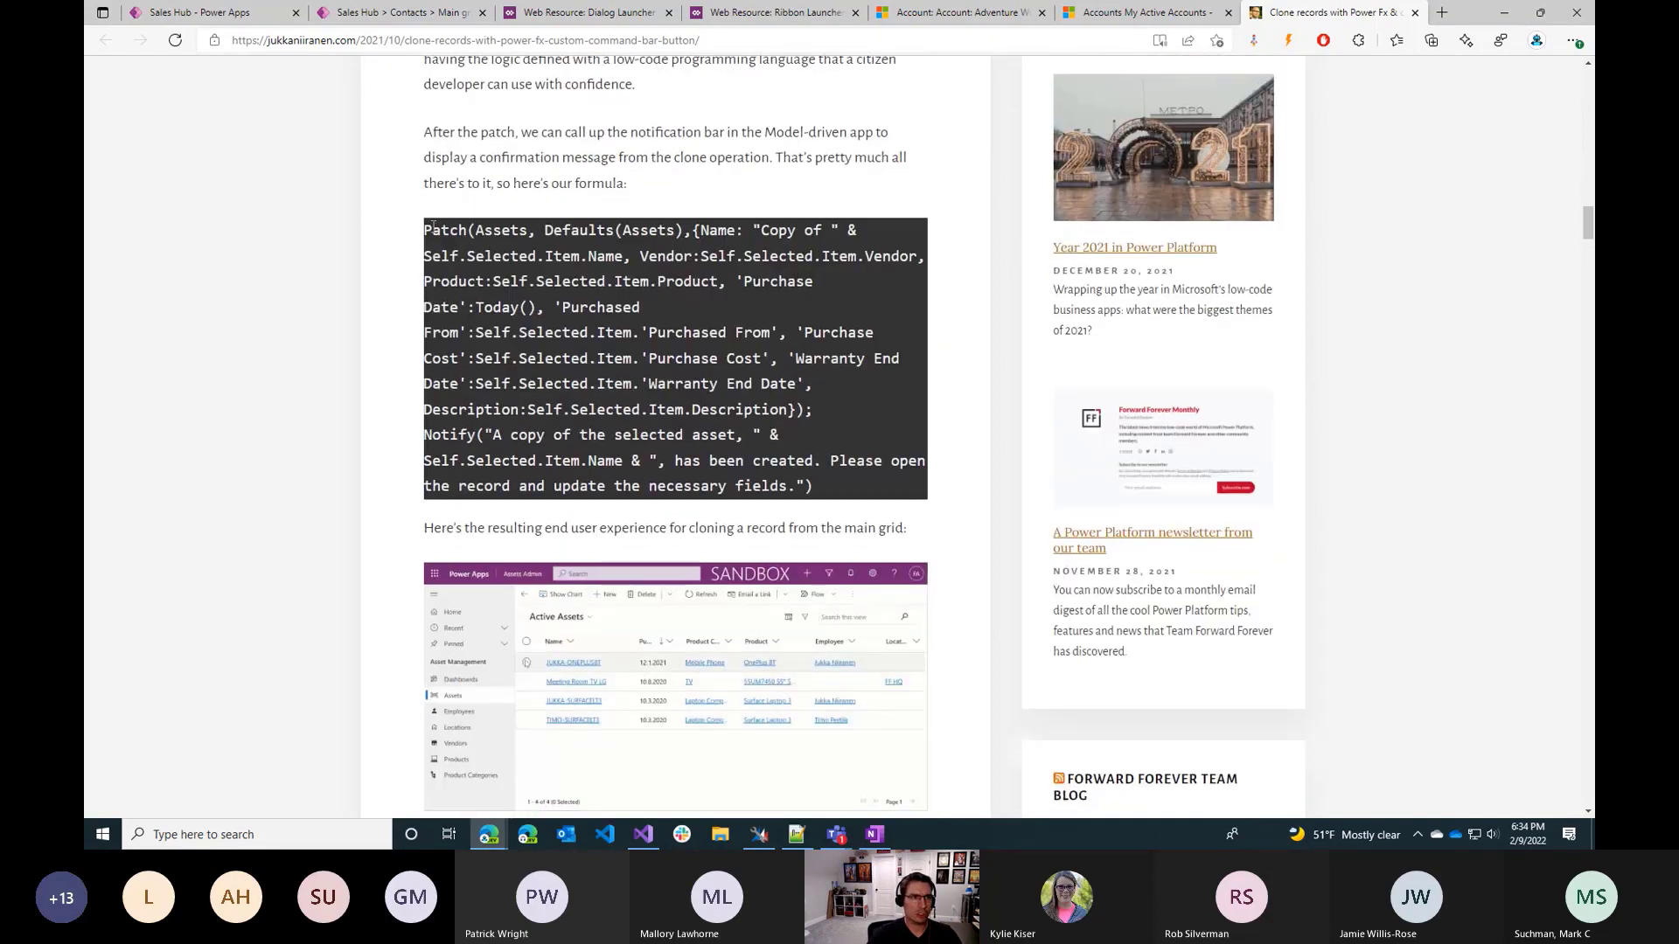
drag(426, 230, 525, 307)
click(524, 307)
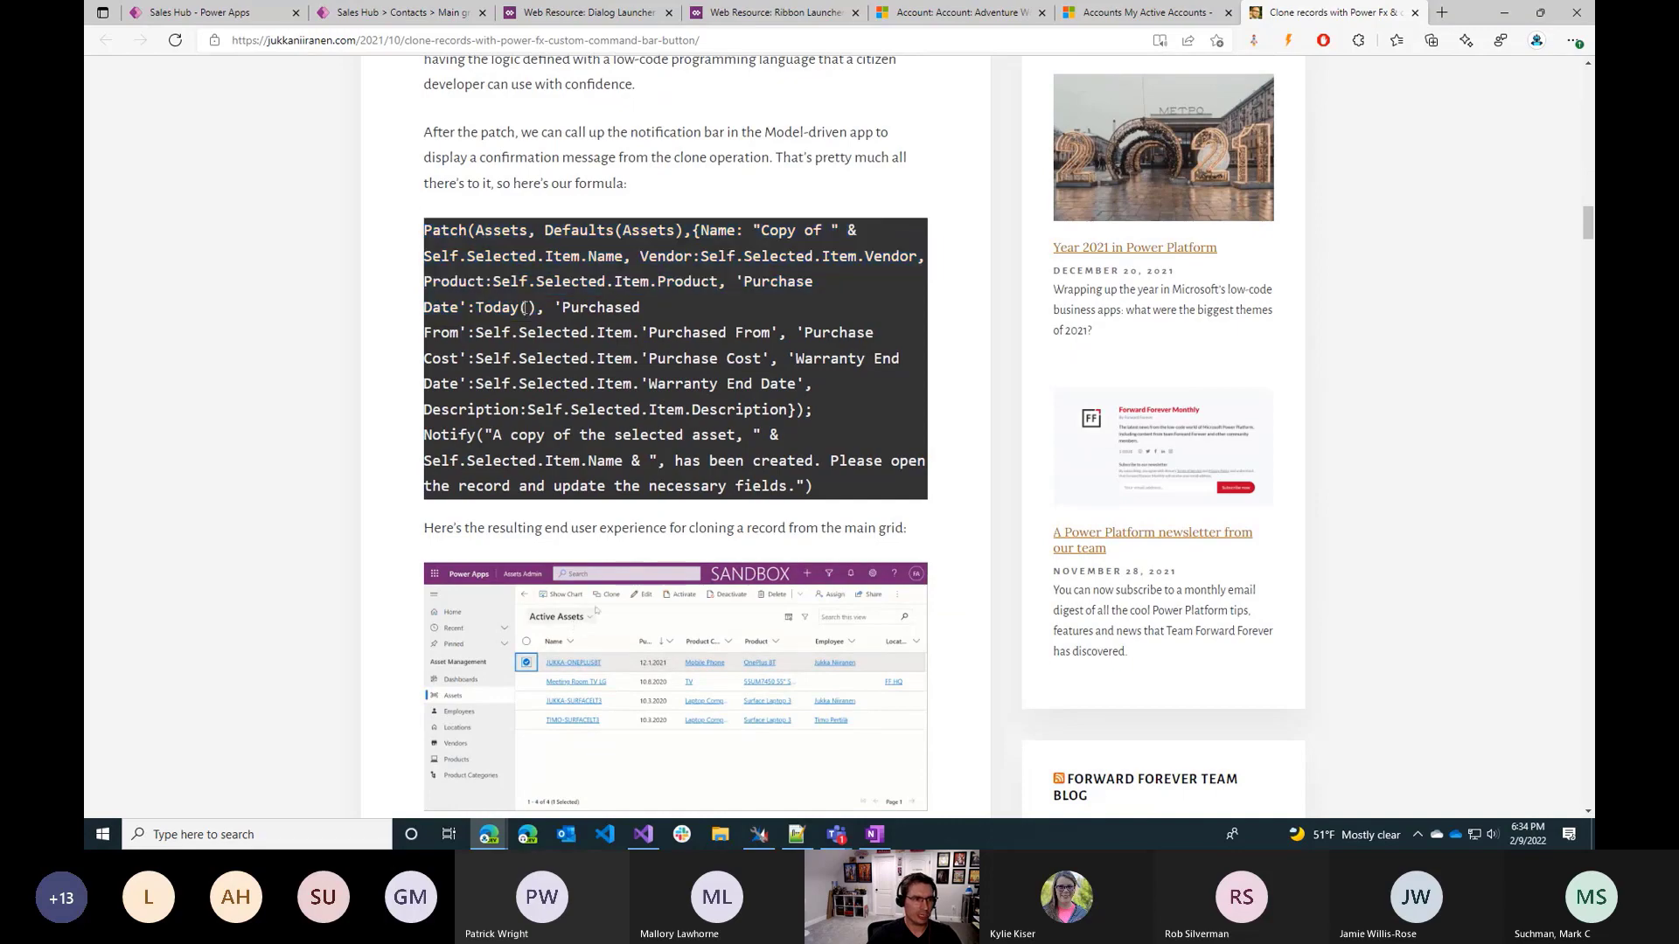
scroll(387, 381, down, 15)
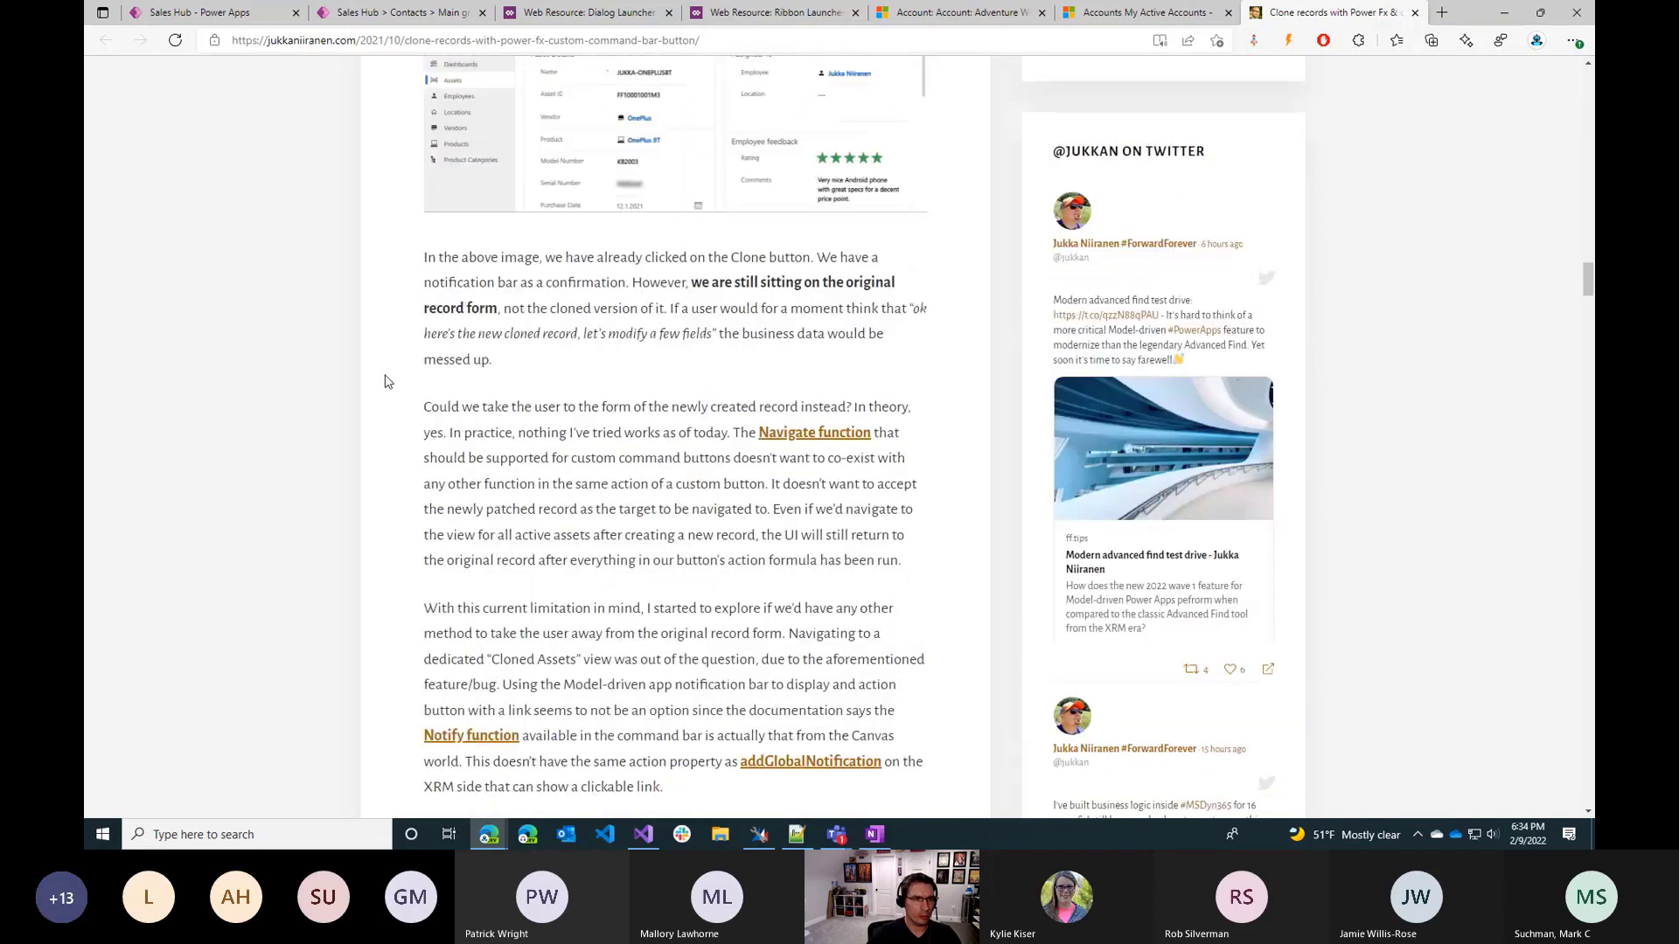
Search the blog post for "set(" and examine how the Clone With Assets formula uses Set and ForAll.
scroll(387, 381, up, 15)
key(ctrl+f)
text(set()
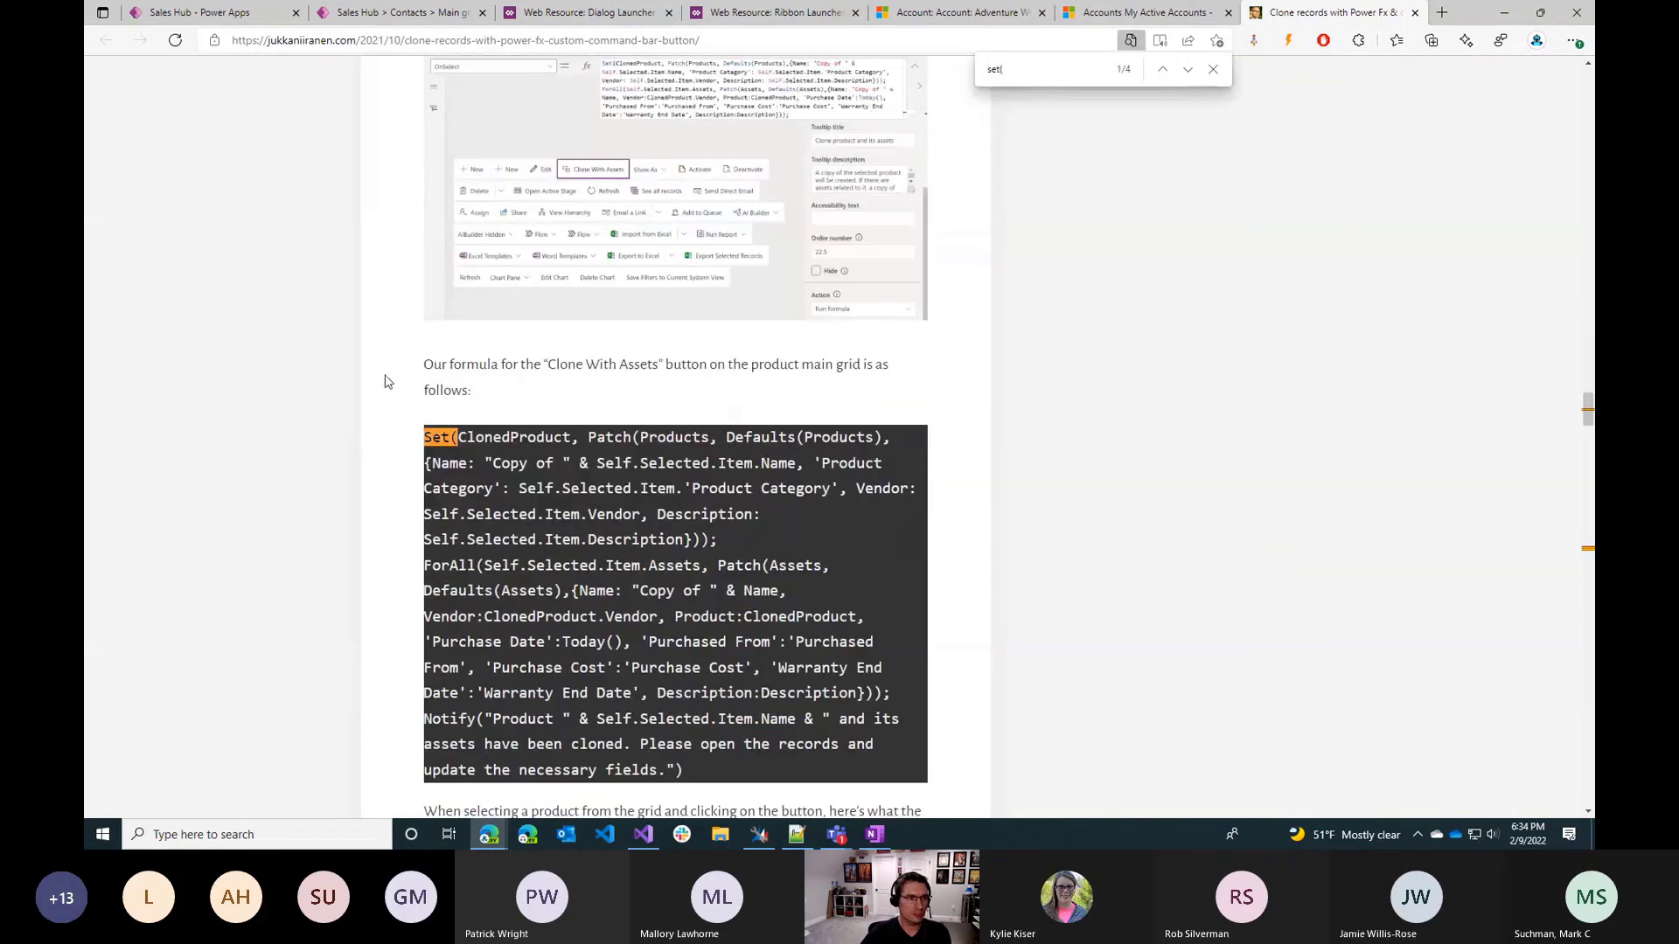
scroll(411, 384, down, 2)
drag(438, 326, 517, 339)
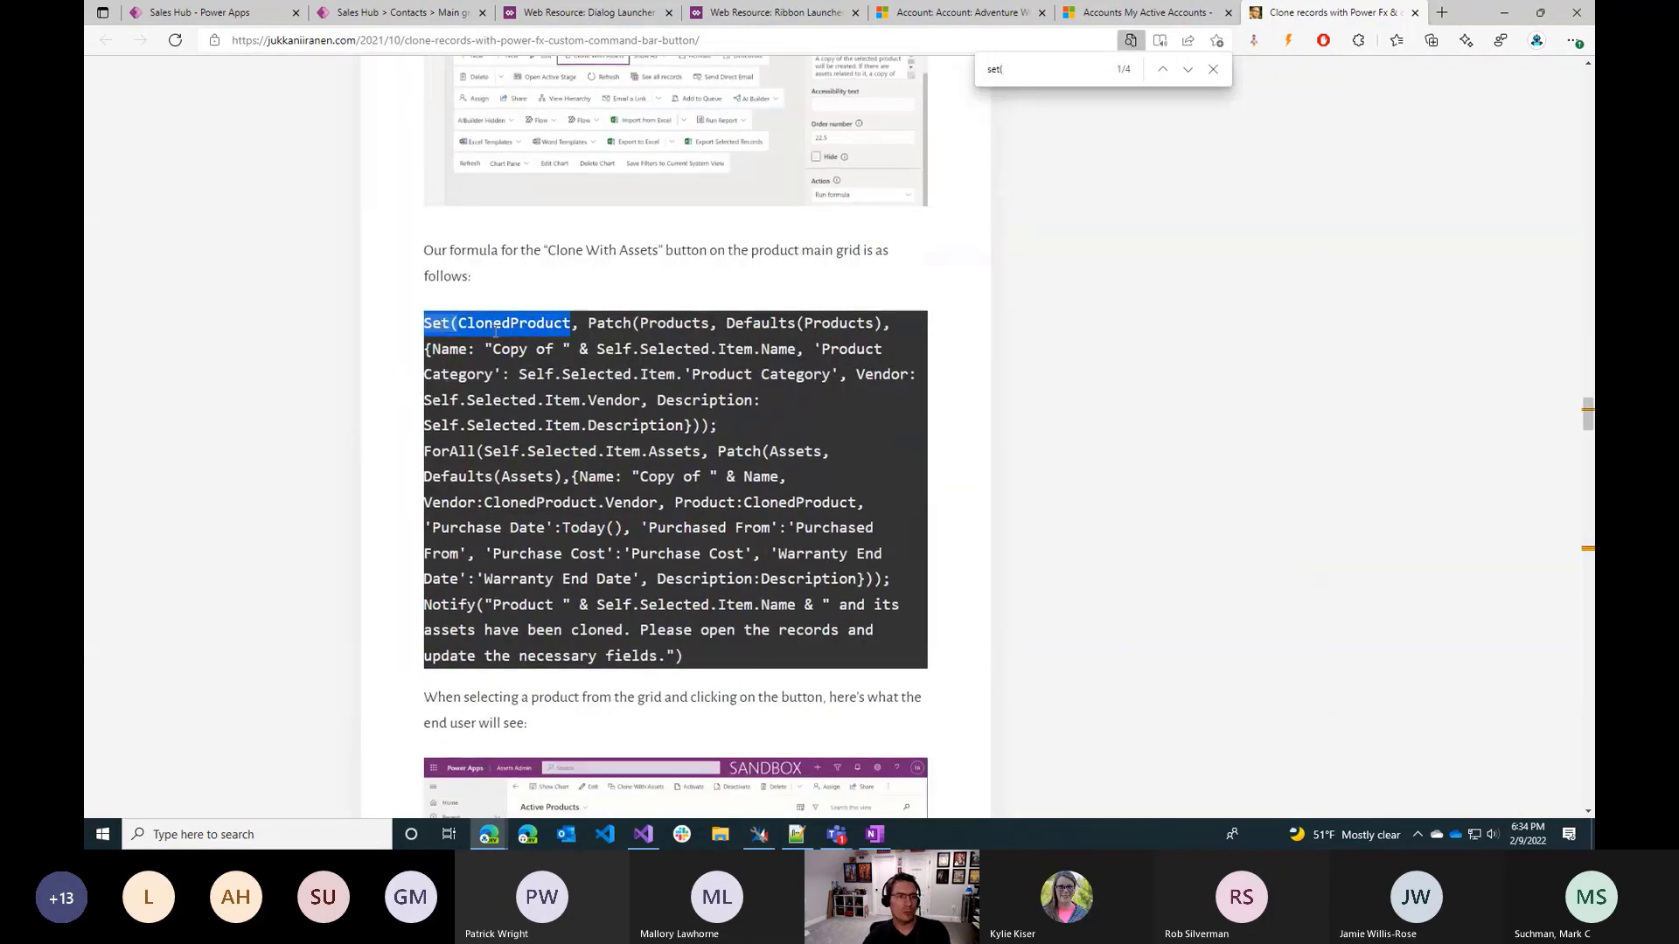
click(560, 321)
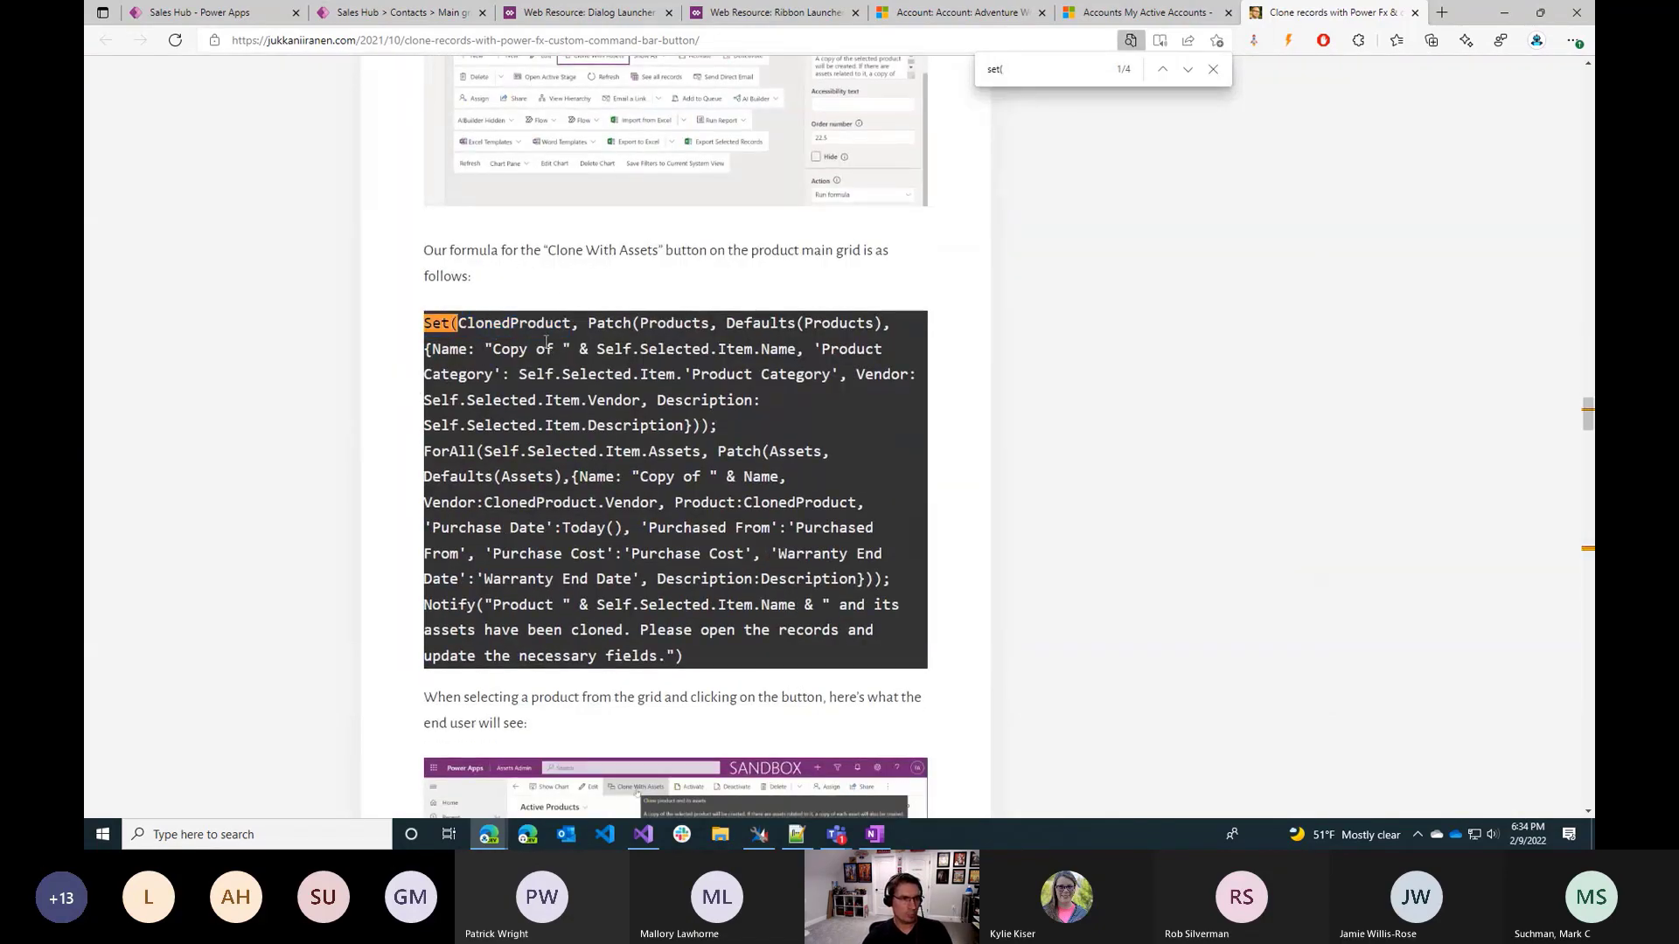
drag(425, 450, 722, 606)
click(650, 549)
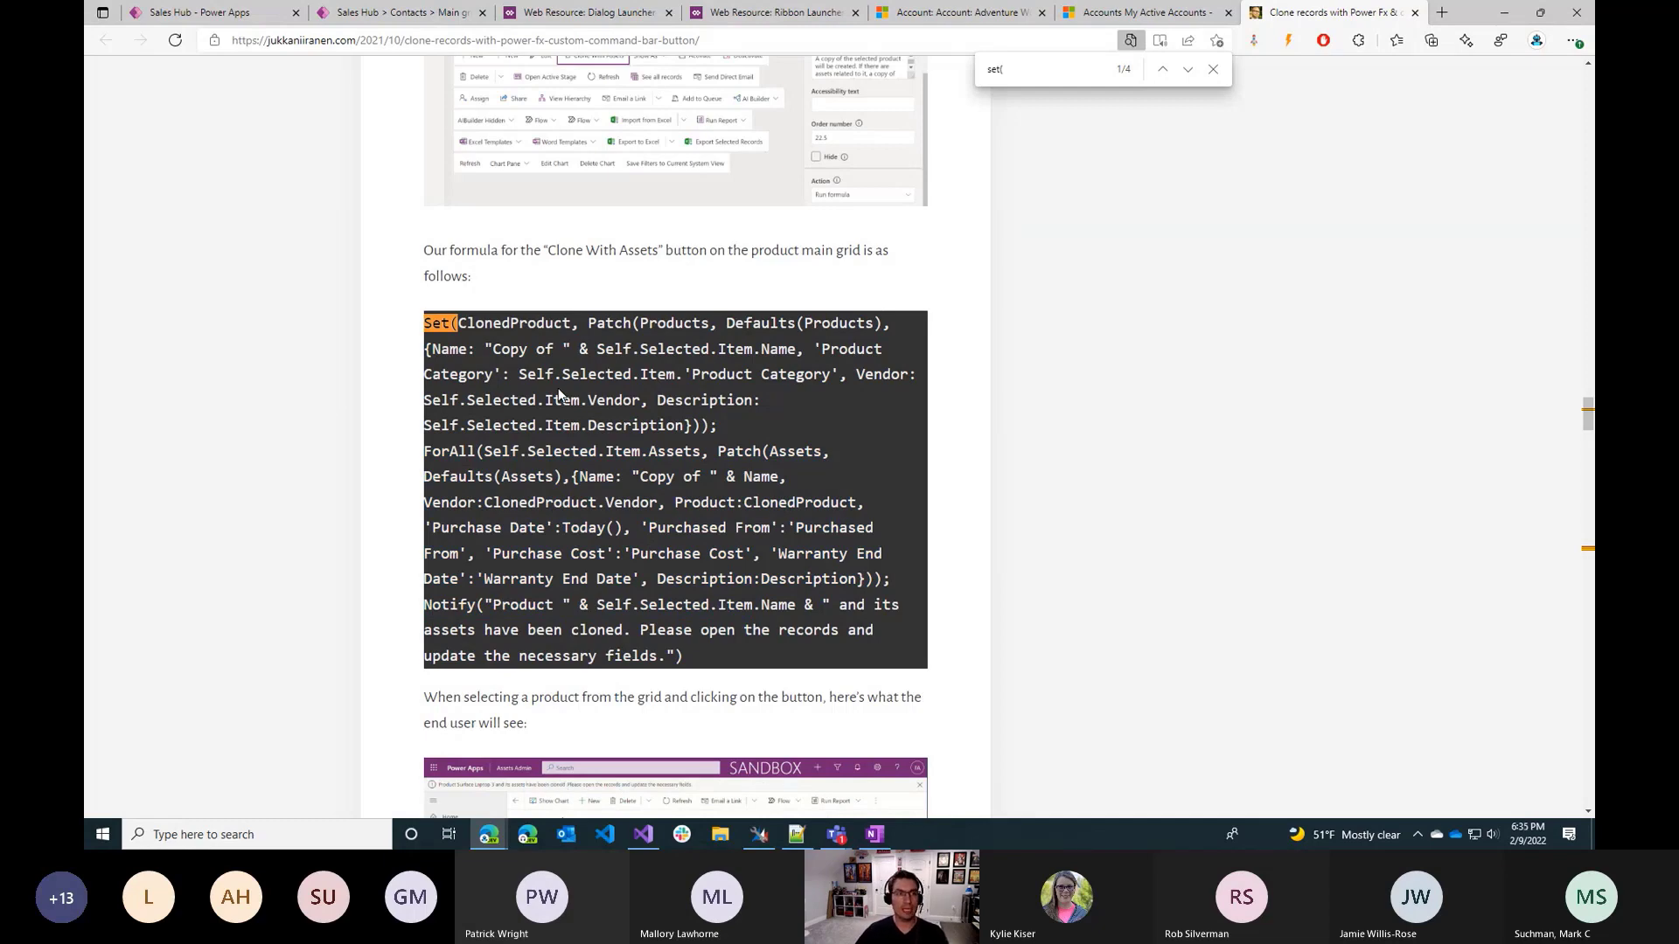
click(1213, 71)
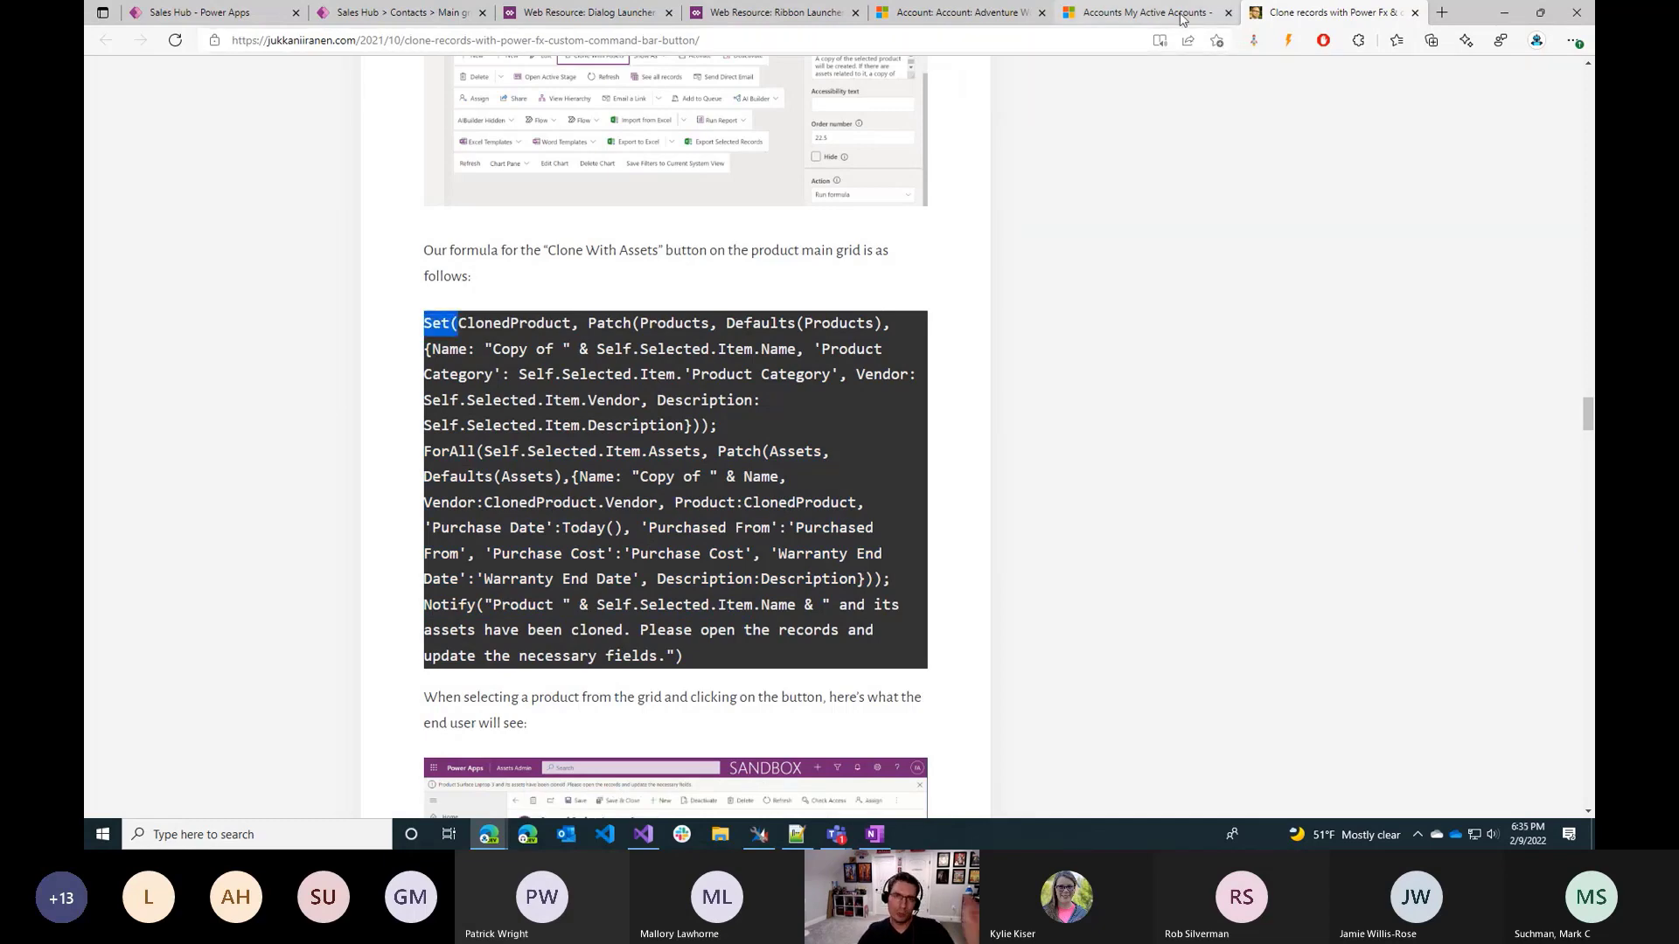
Switch to the Sales Hub accounts list, view the commands on the Adventure Works form, and return to My Active Accounts.
click(1180, 16)
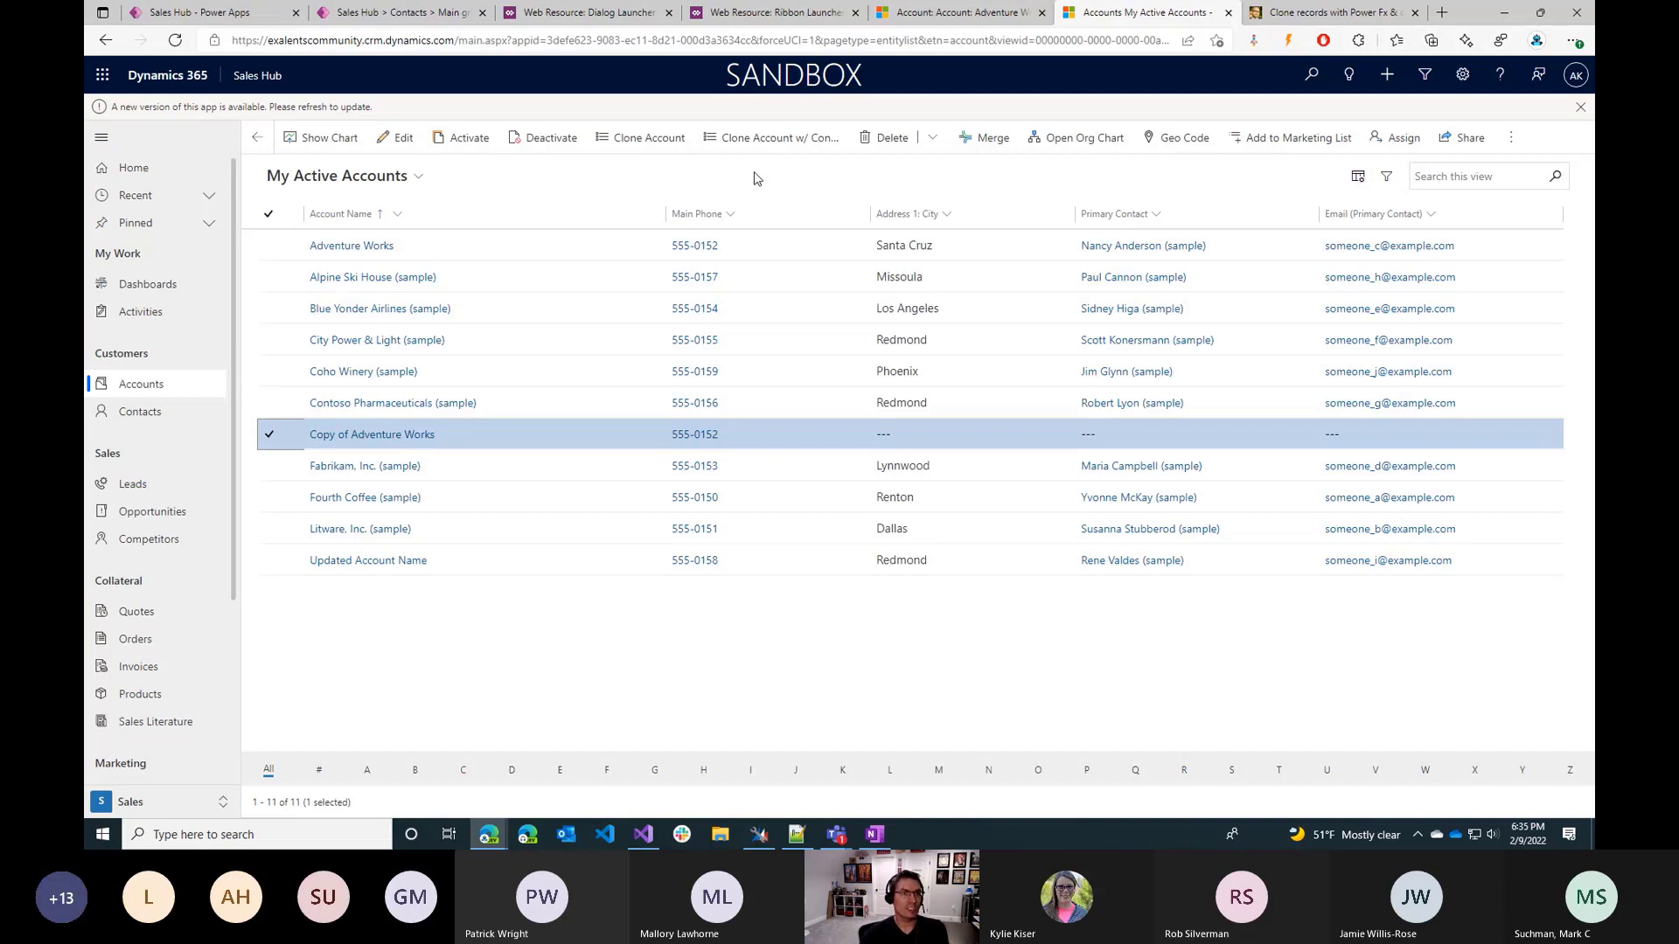
click(353, 243)
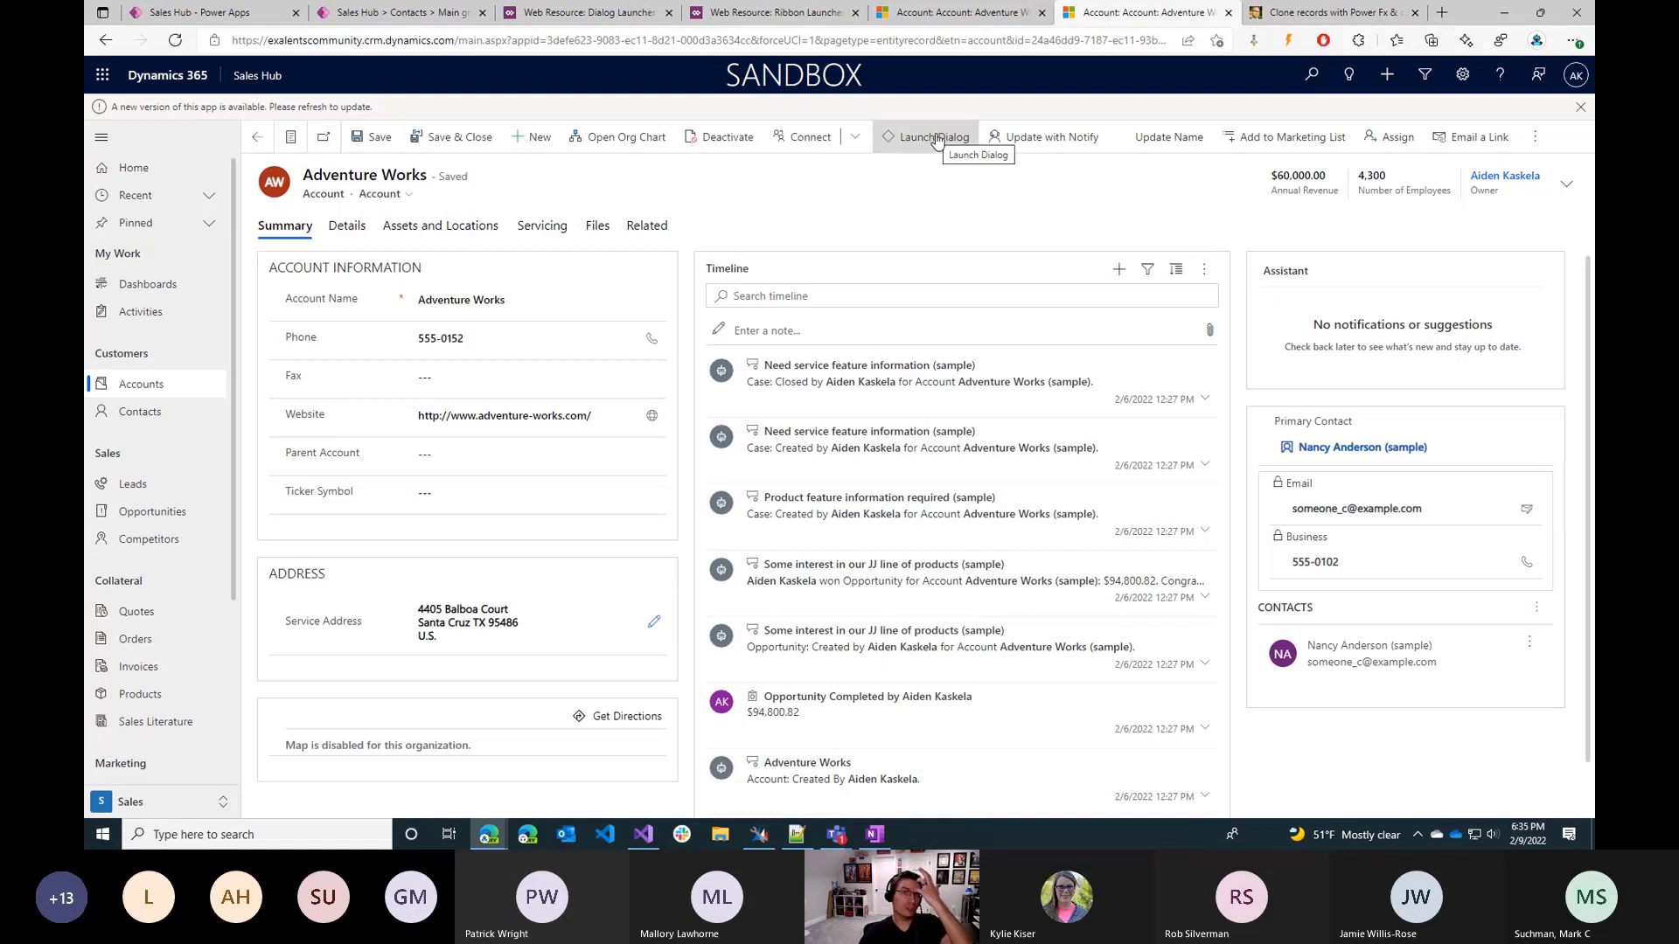
click(166, 388)
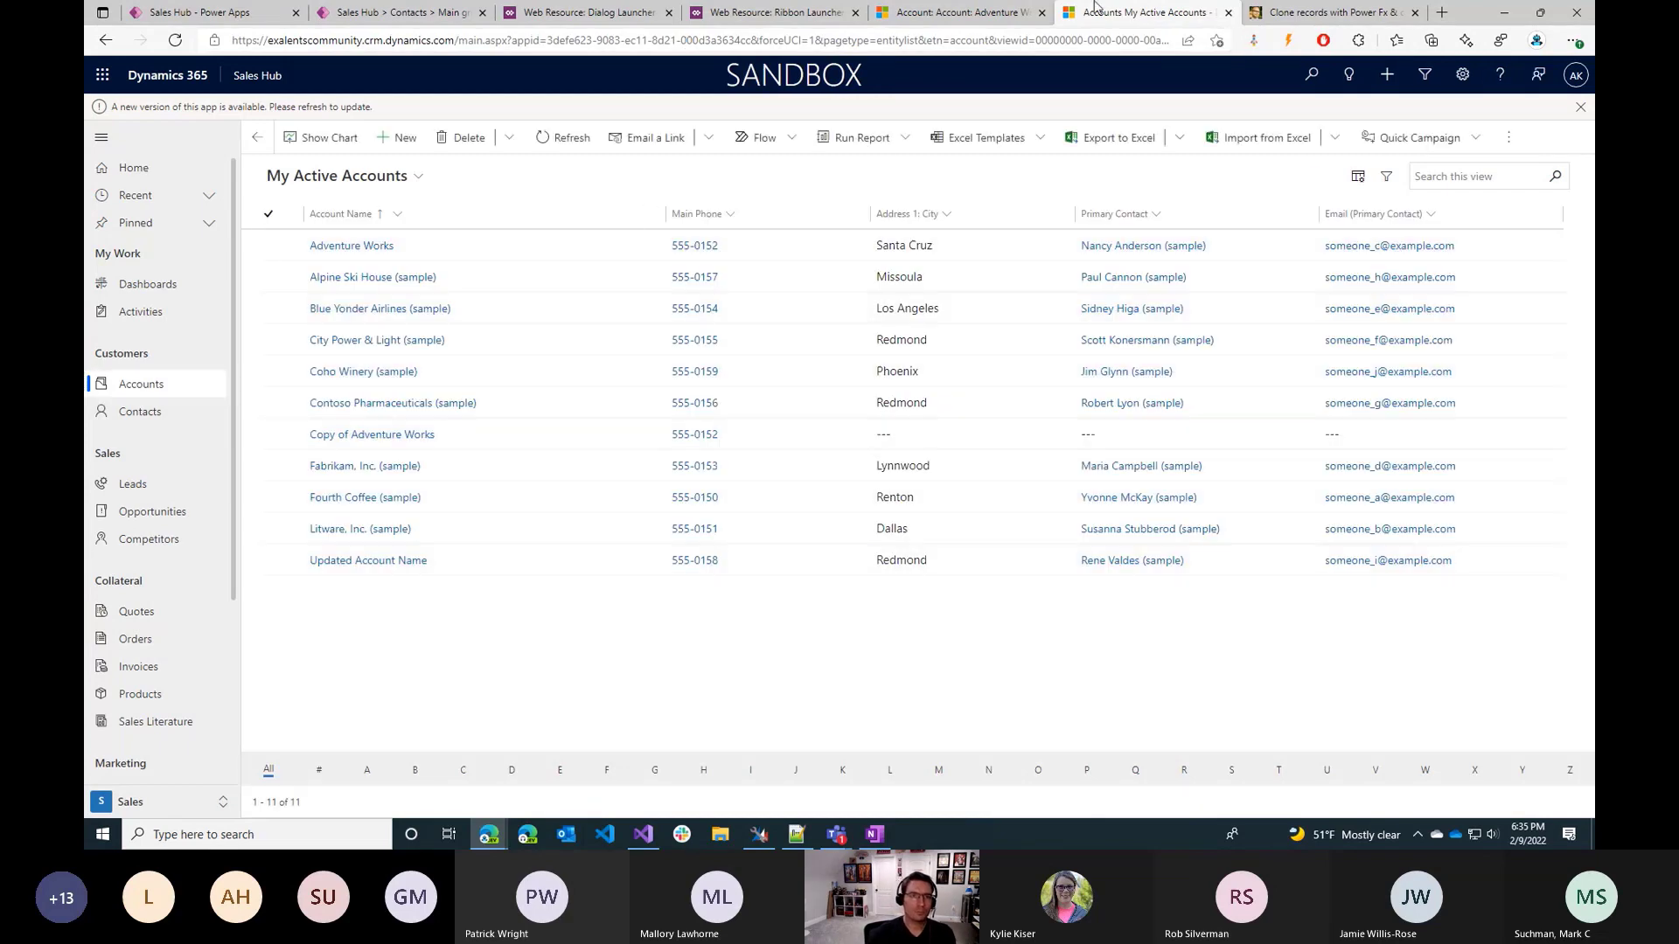
click(972, 12)
click(755, 10)
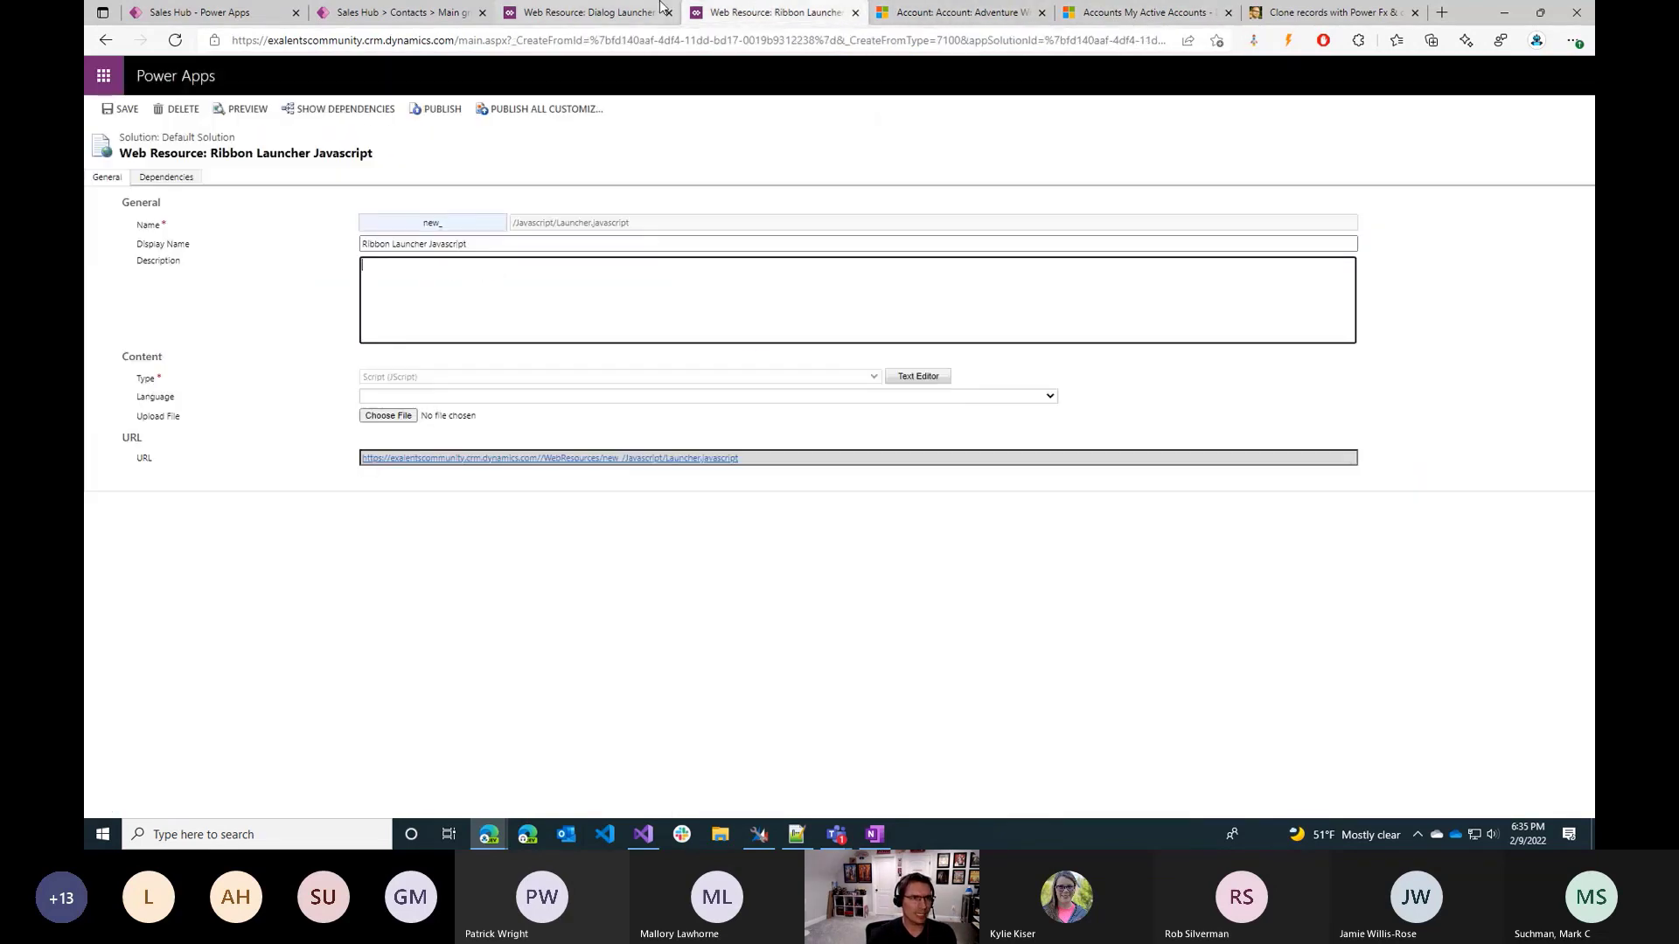
click(184, 13)
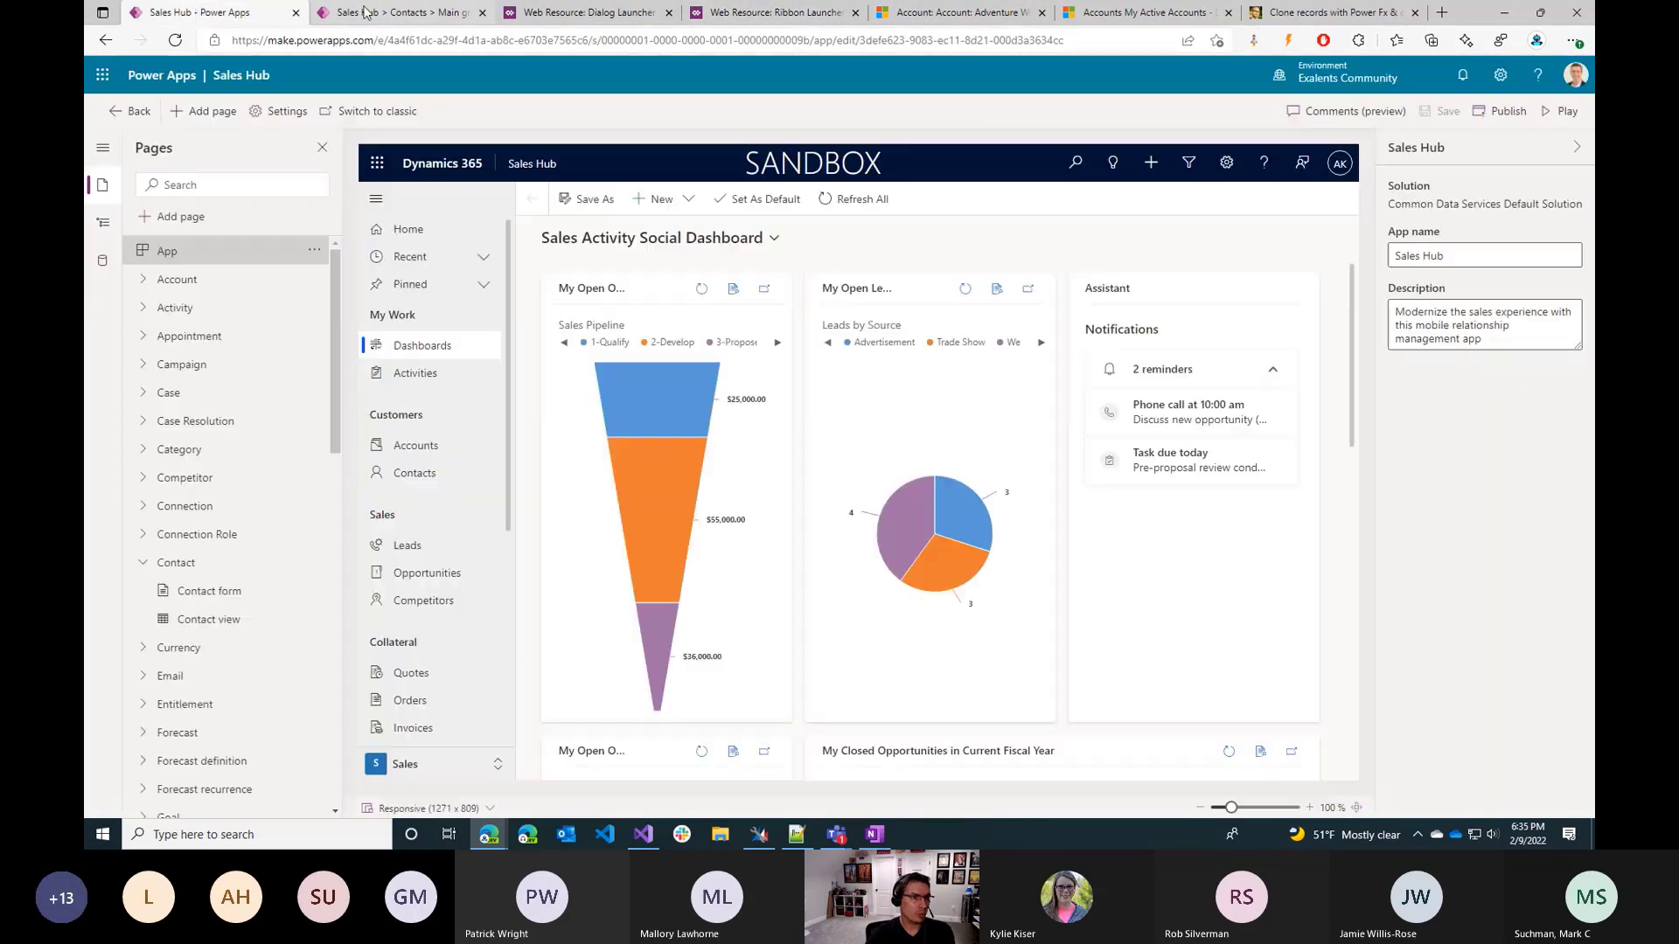
click(388, 11)
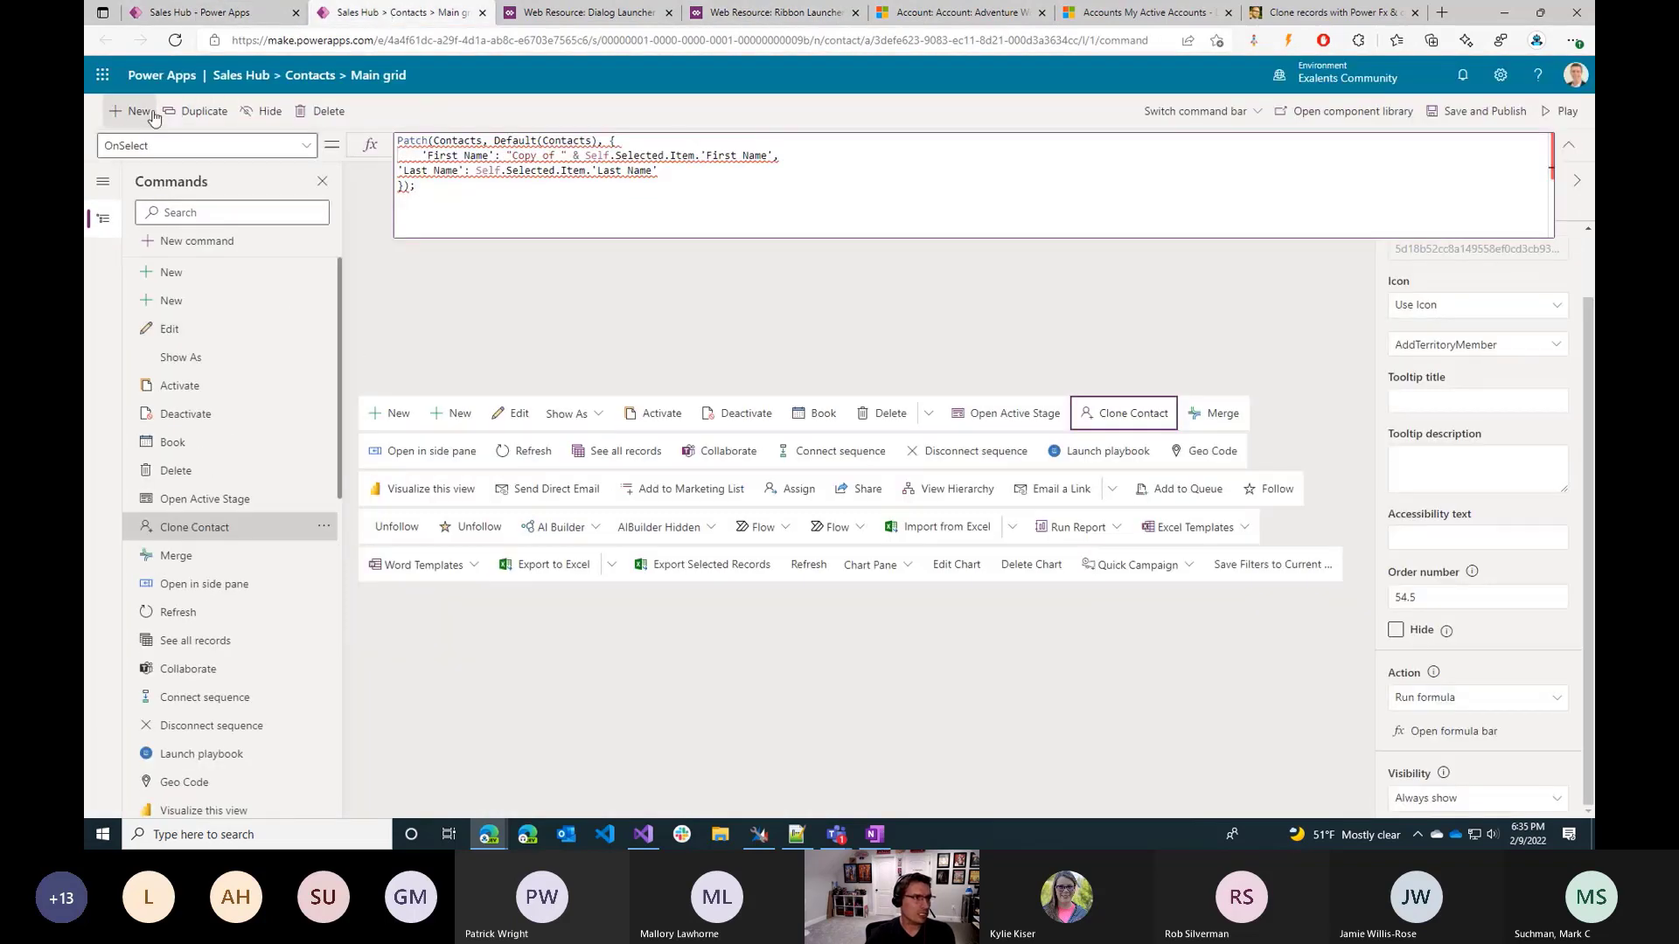
click(136, 166)
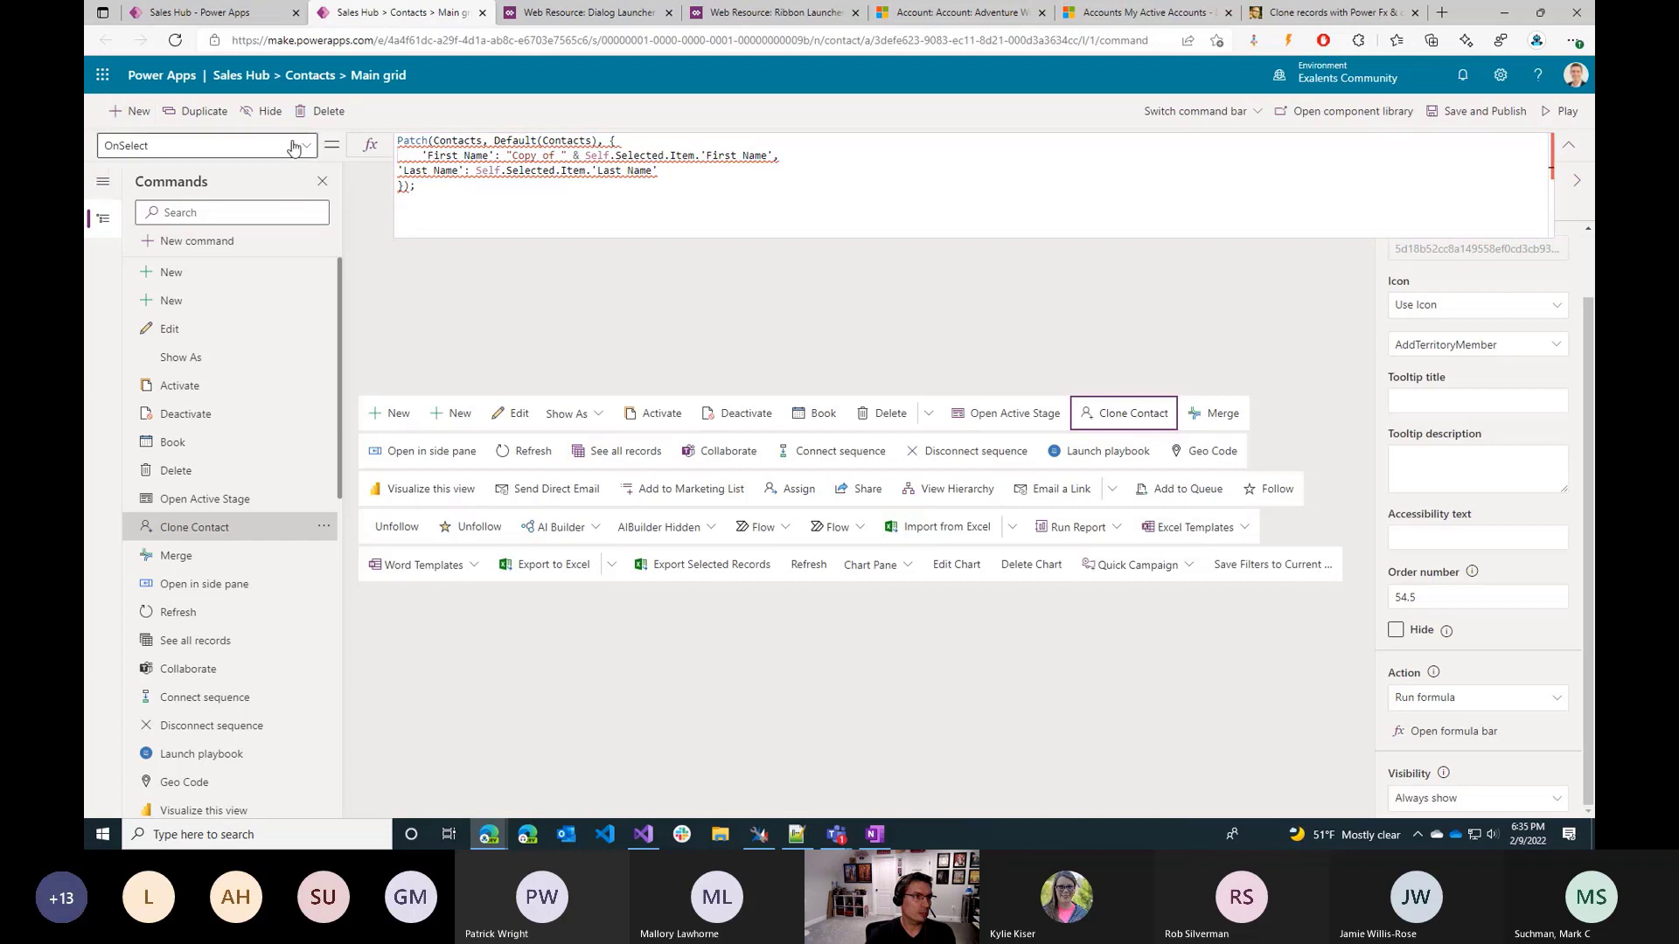
click(323, 182)
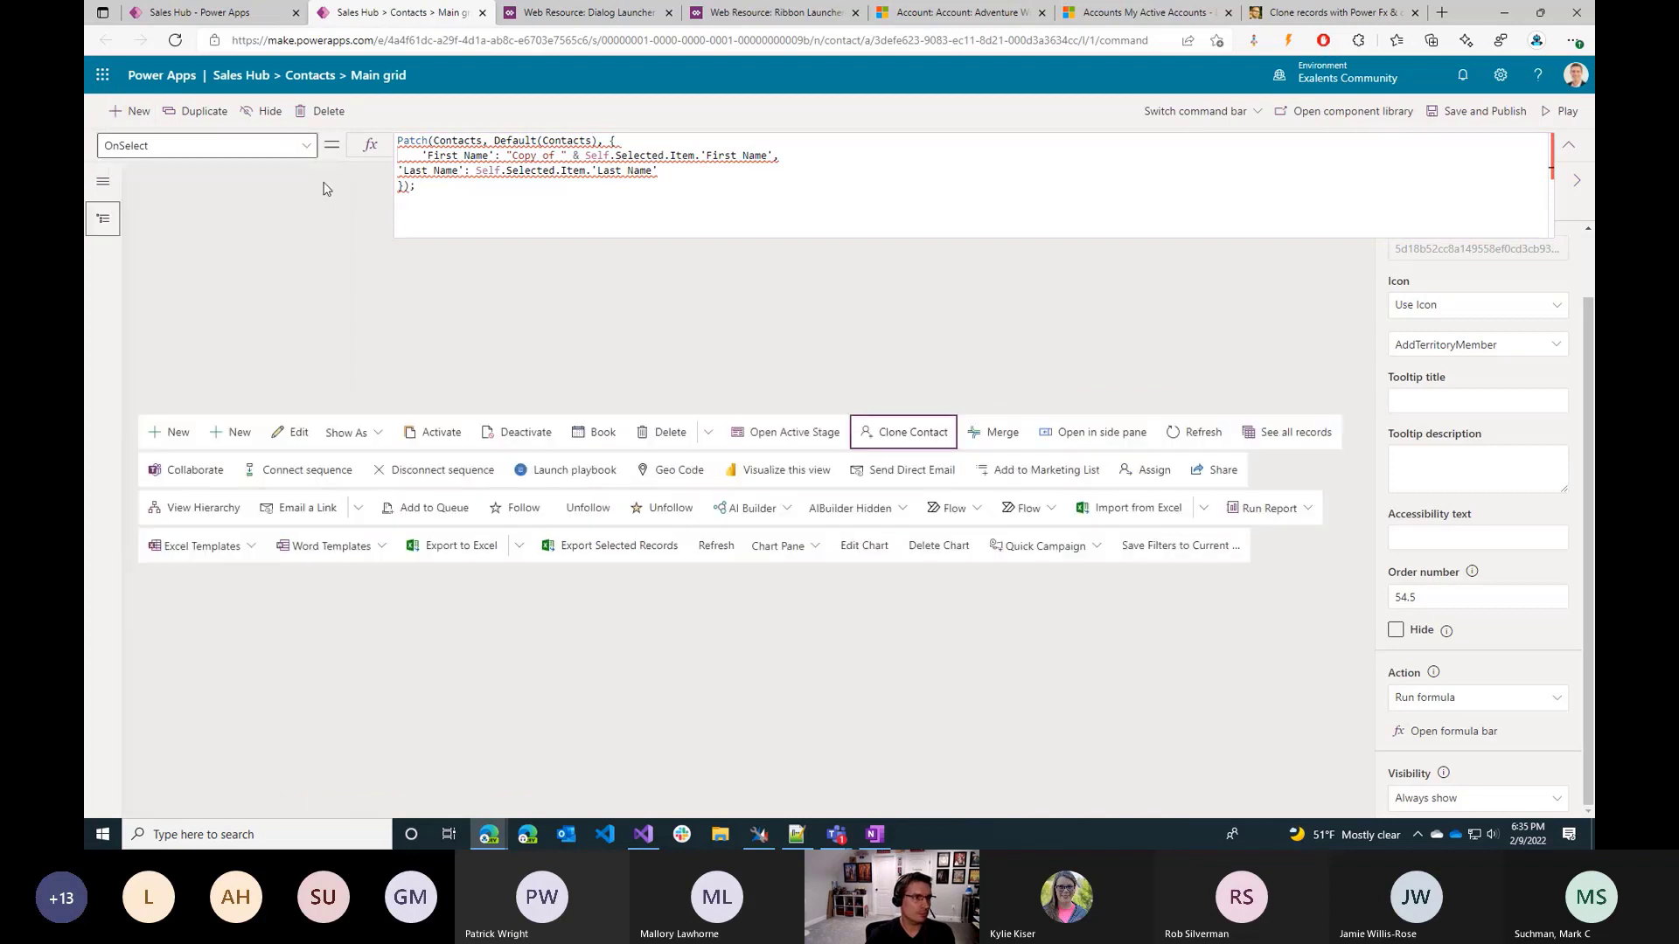
click(102, 181)
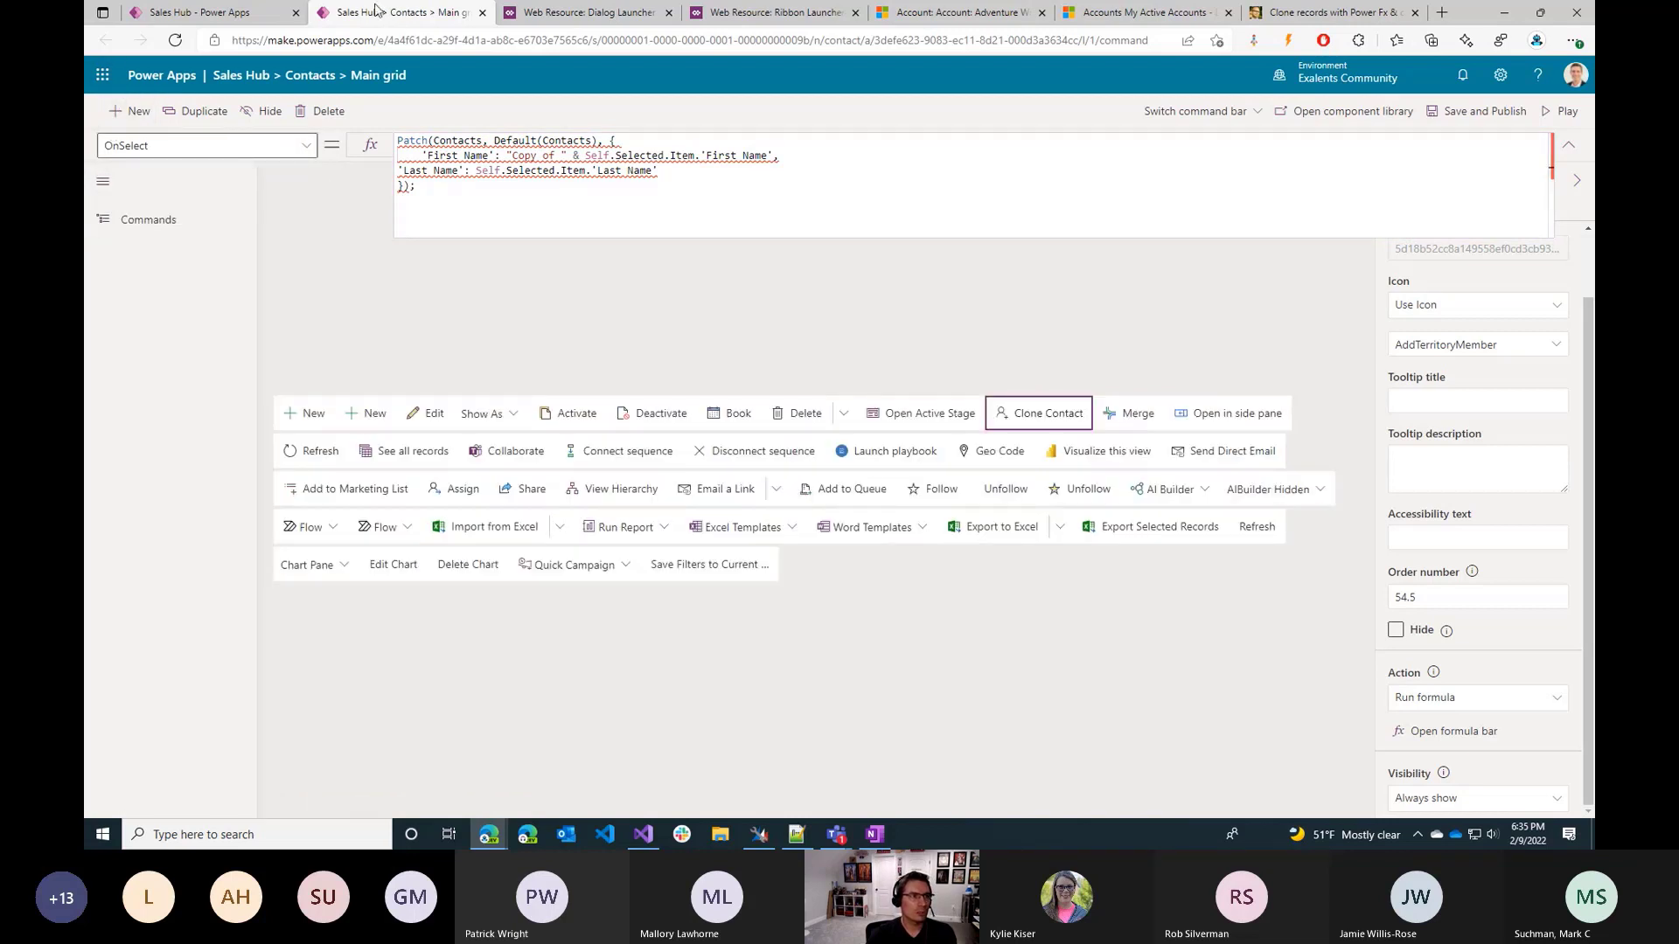
Open the Account table's Main grid command bar for editing from the Power Apps app designer, discarding the unsaved Contacts command changes.
click(201, 12)
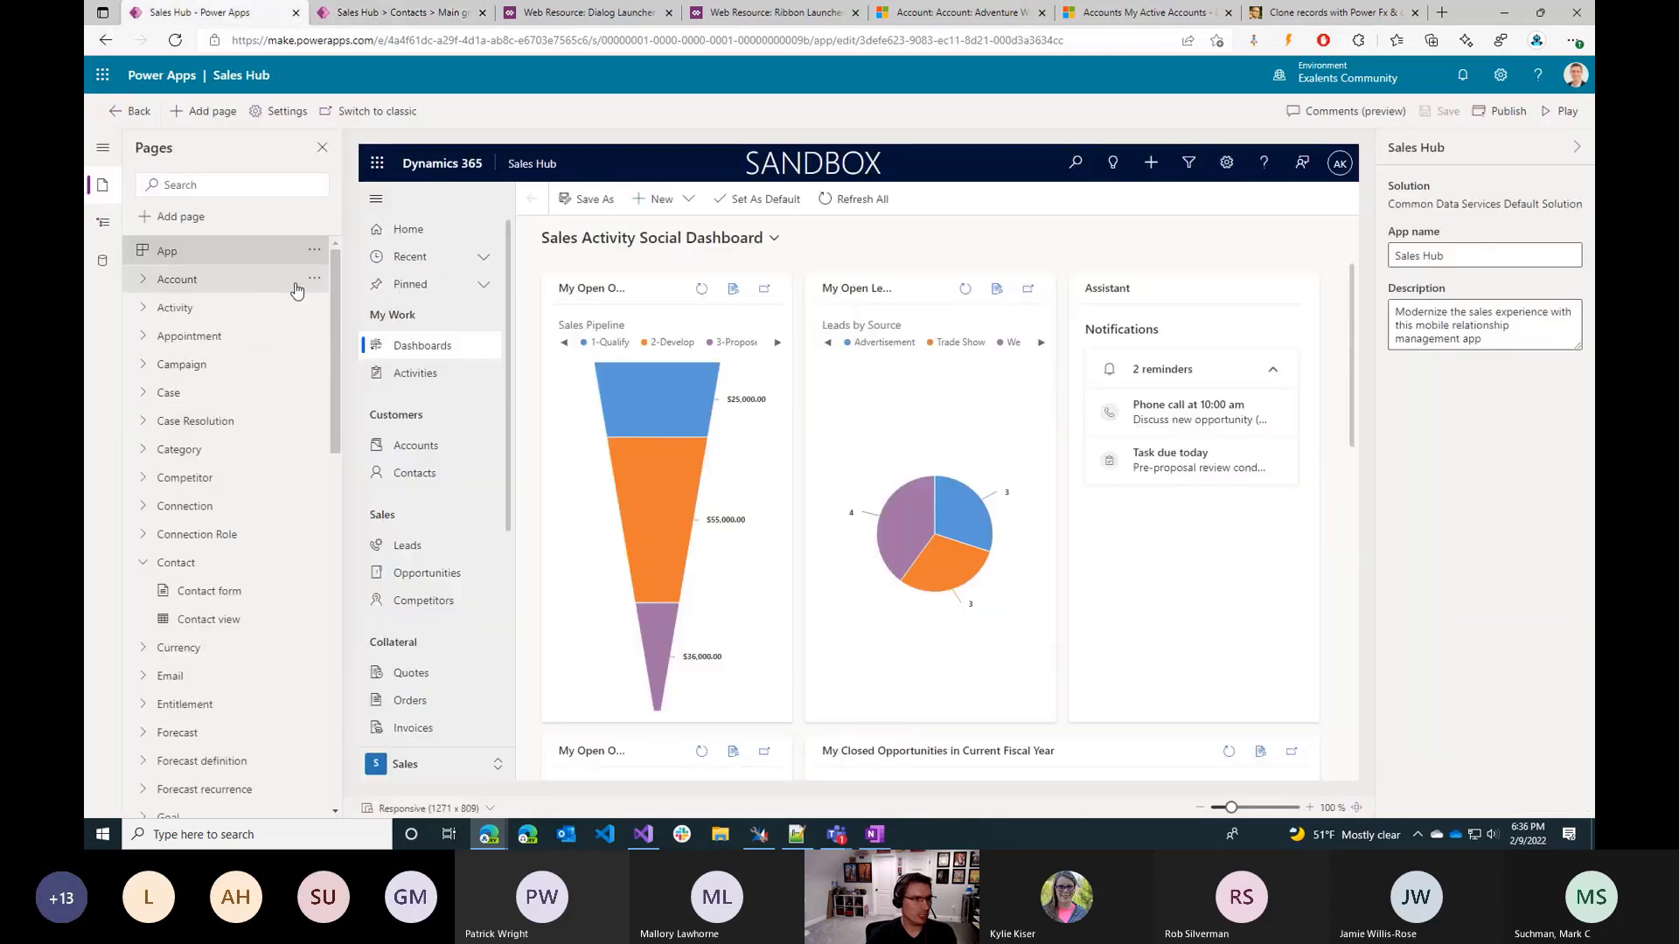
click(316, 280)
click(348, 306)
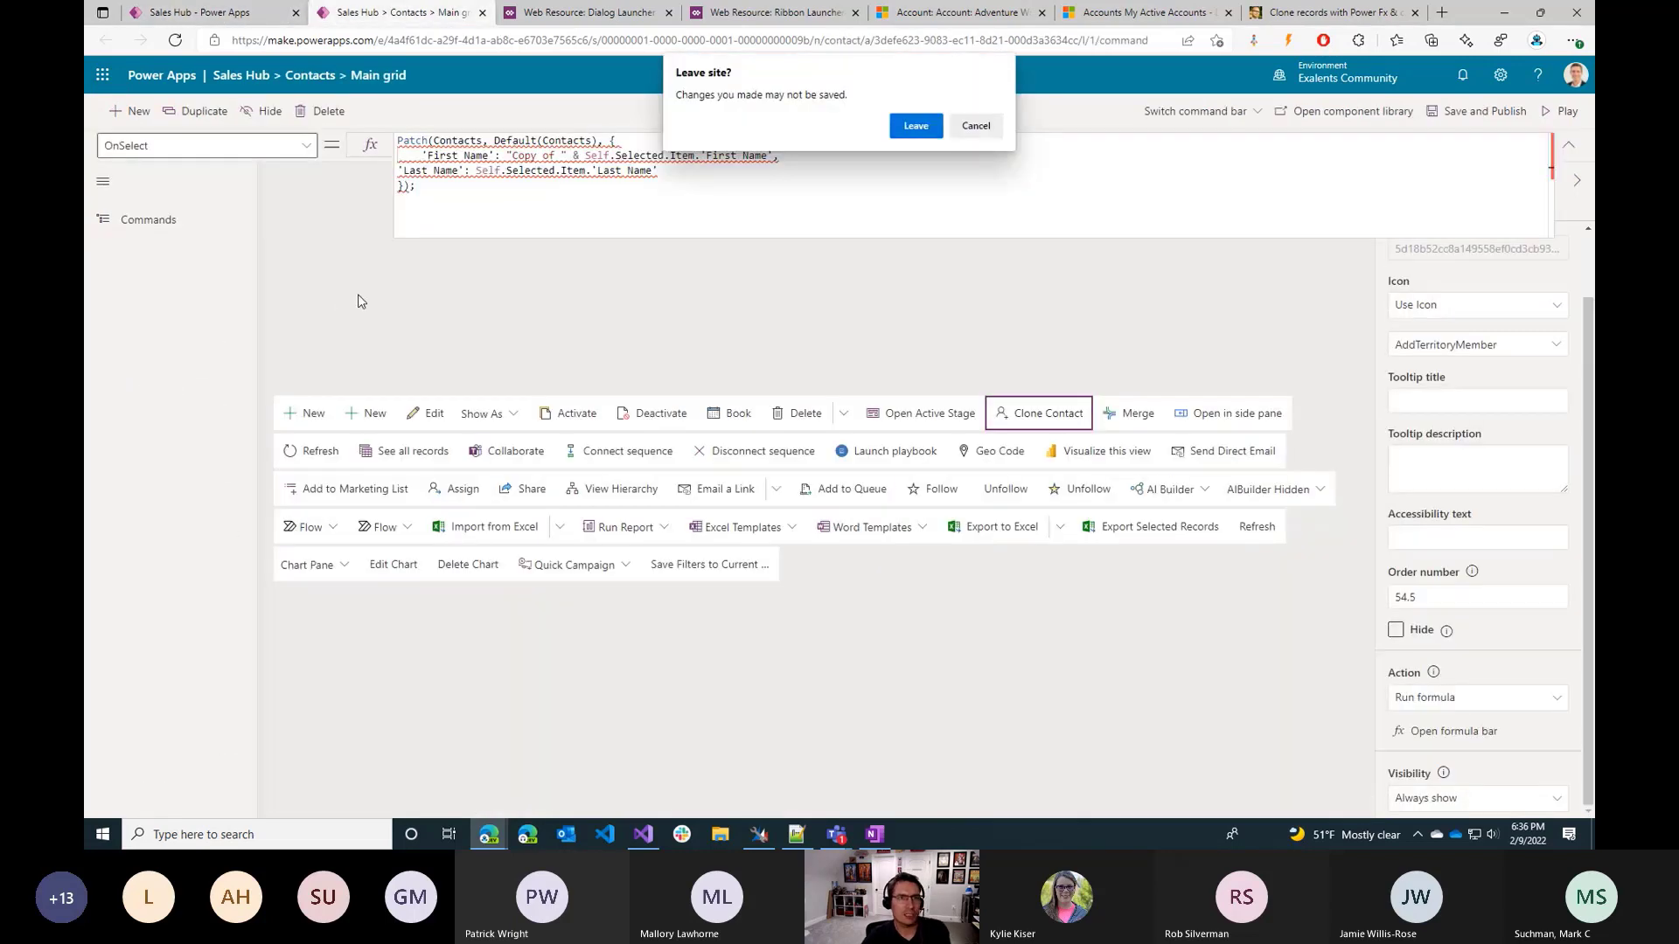
click(915, 127)
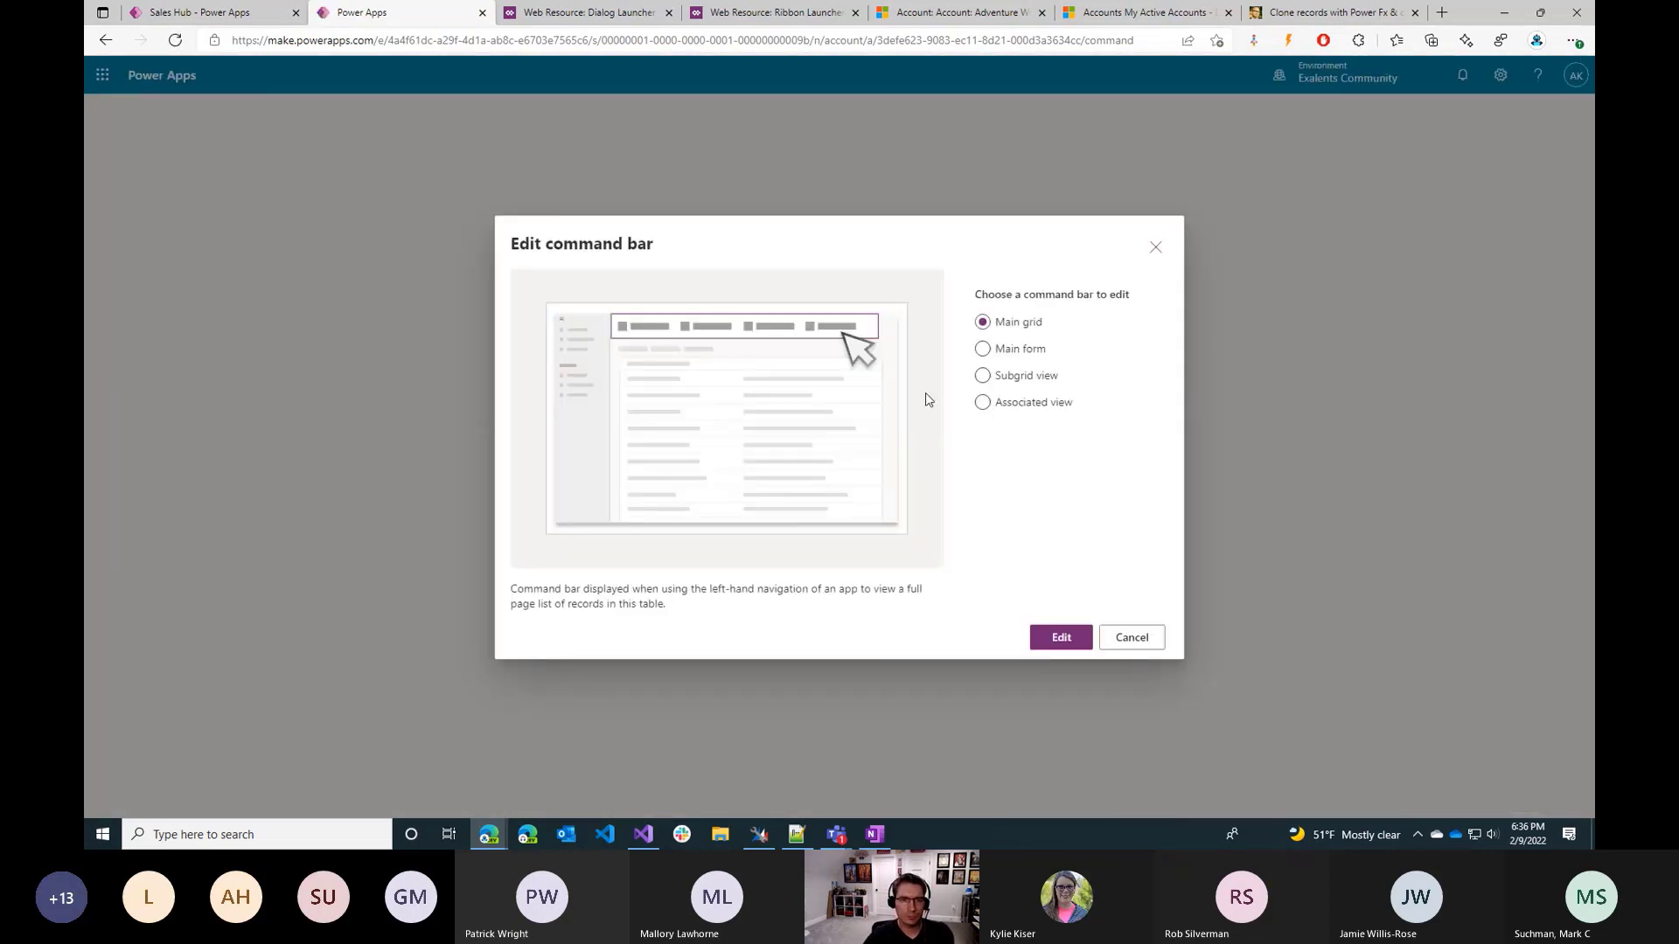
click(1062, 641)
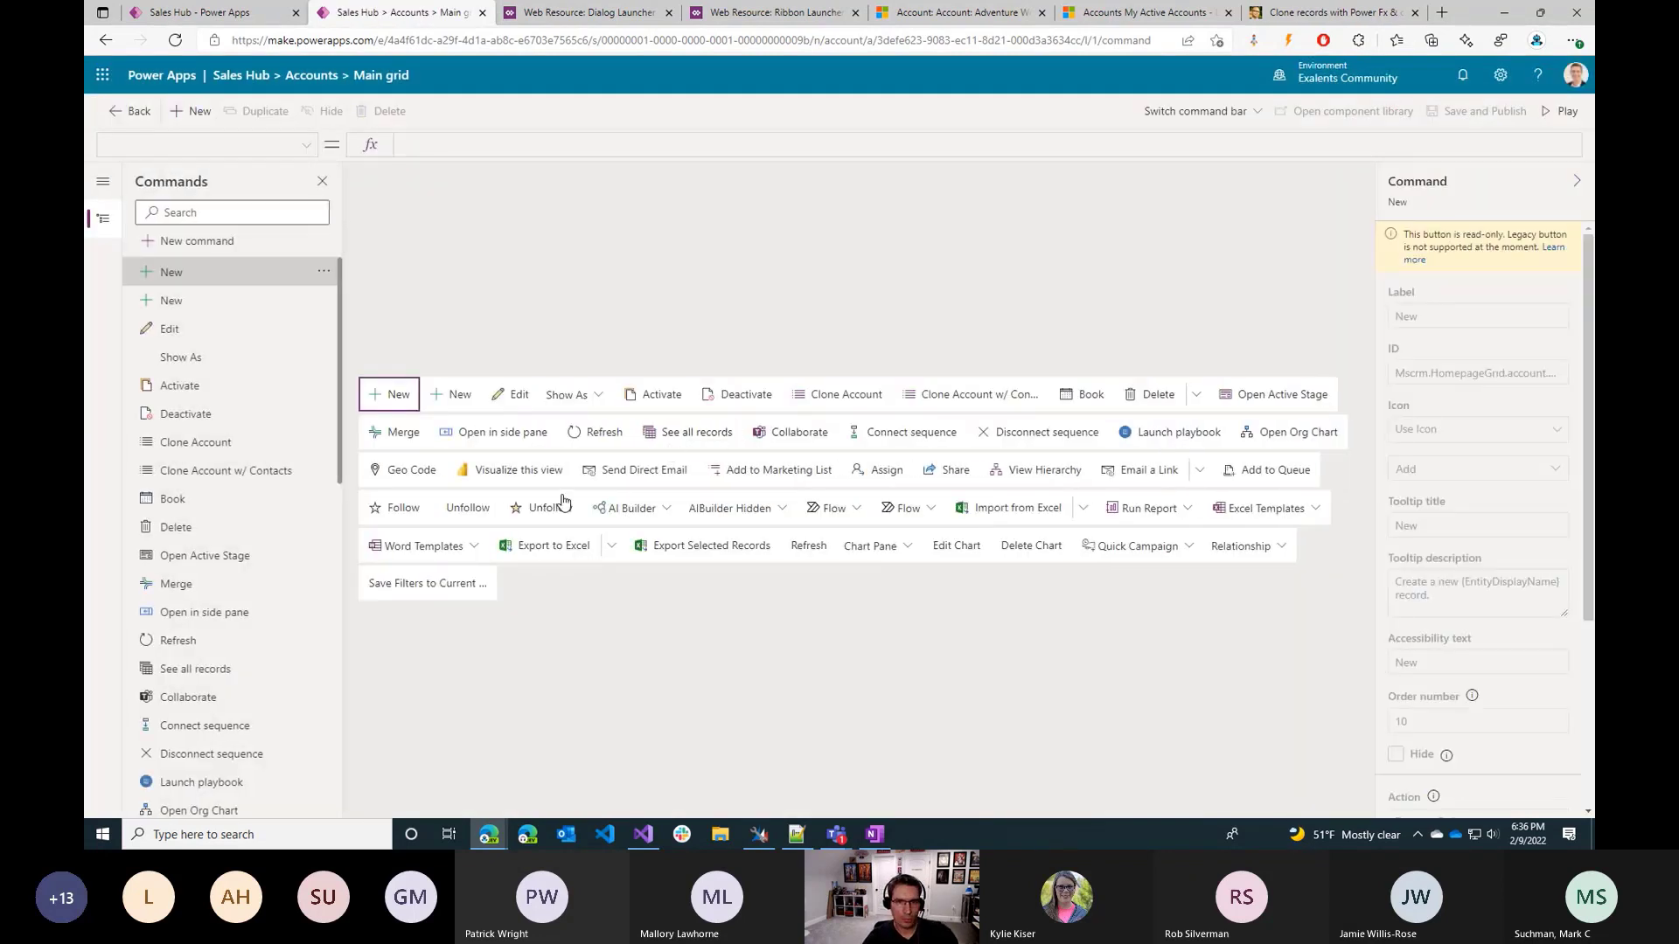
Examine the visibility formula of the Clone Account command, focusing on its count of selected rows.
click(846, 403)
scroll(1476, 752, down, 2)
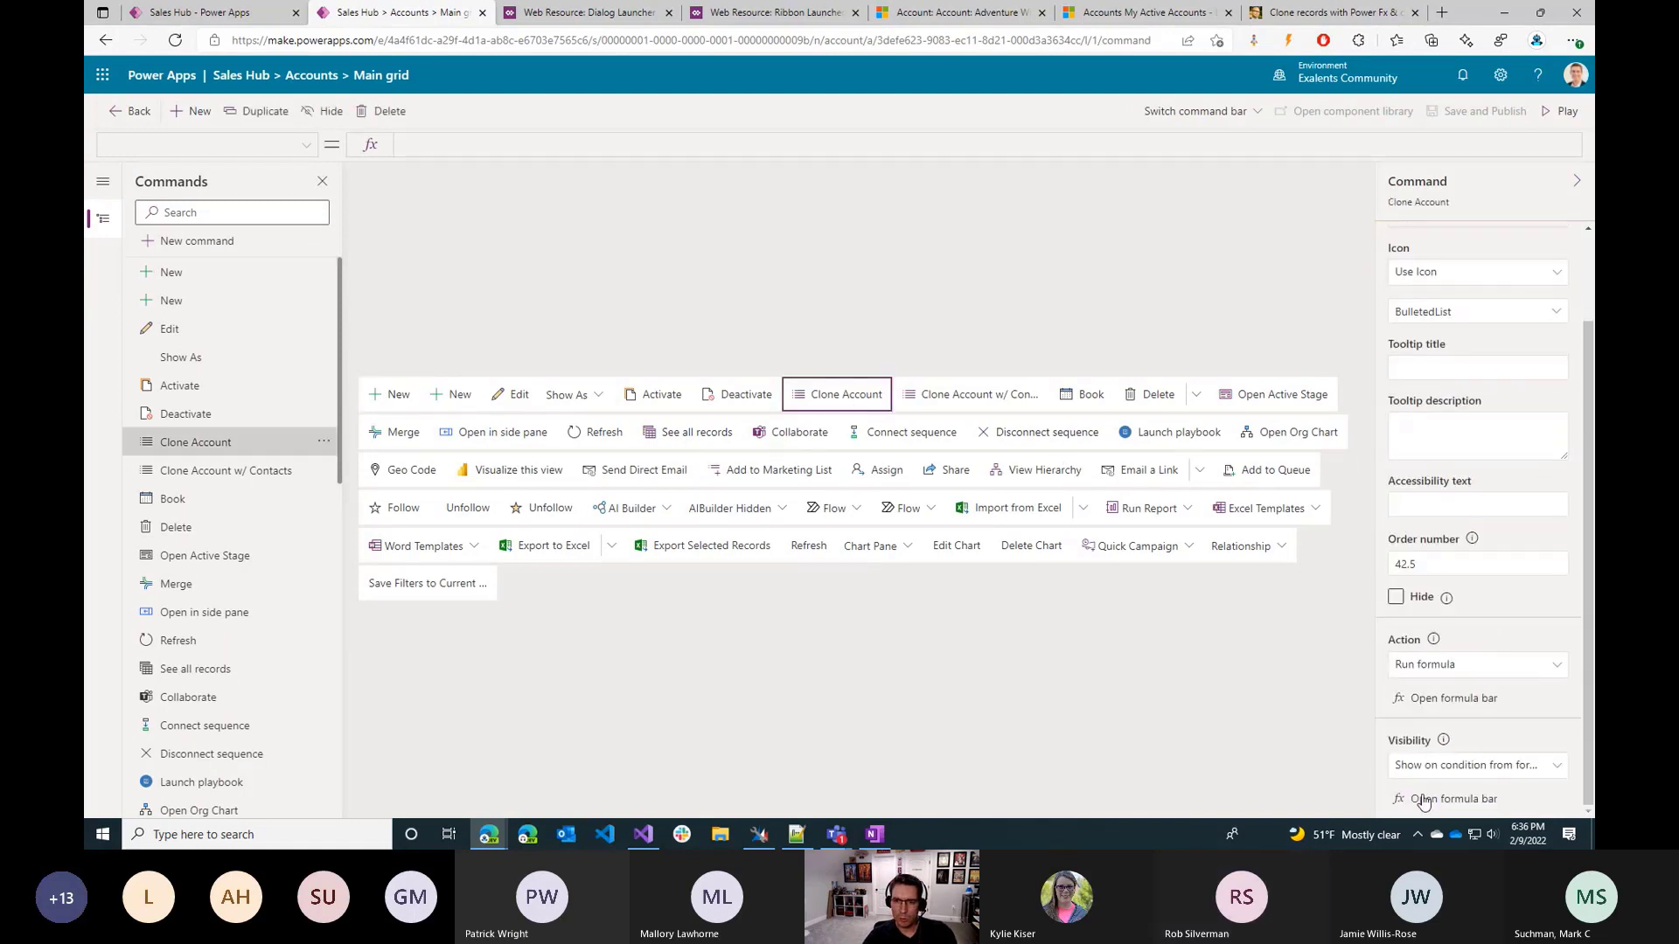
click(1477, 766)
click(1477, 766)
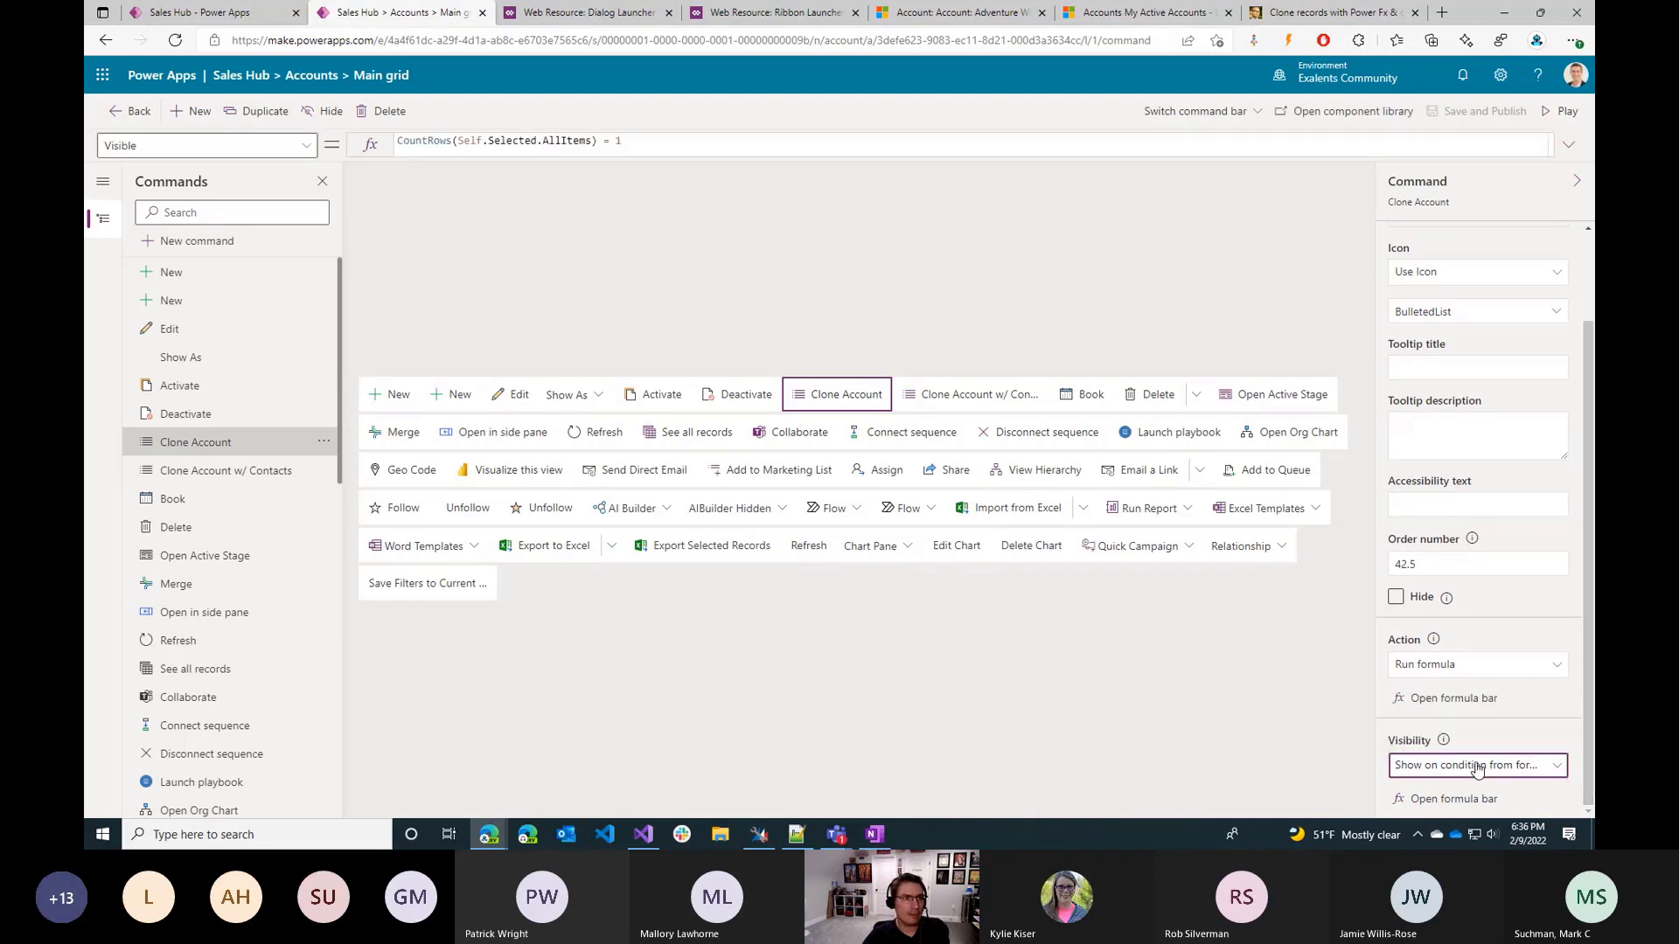
click(626, 142)
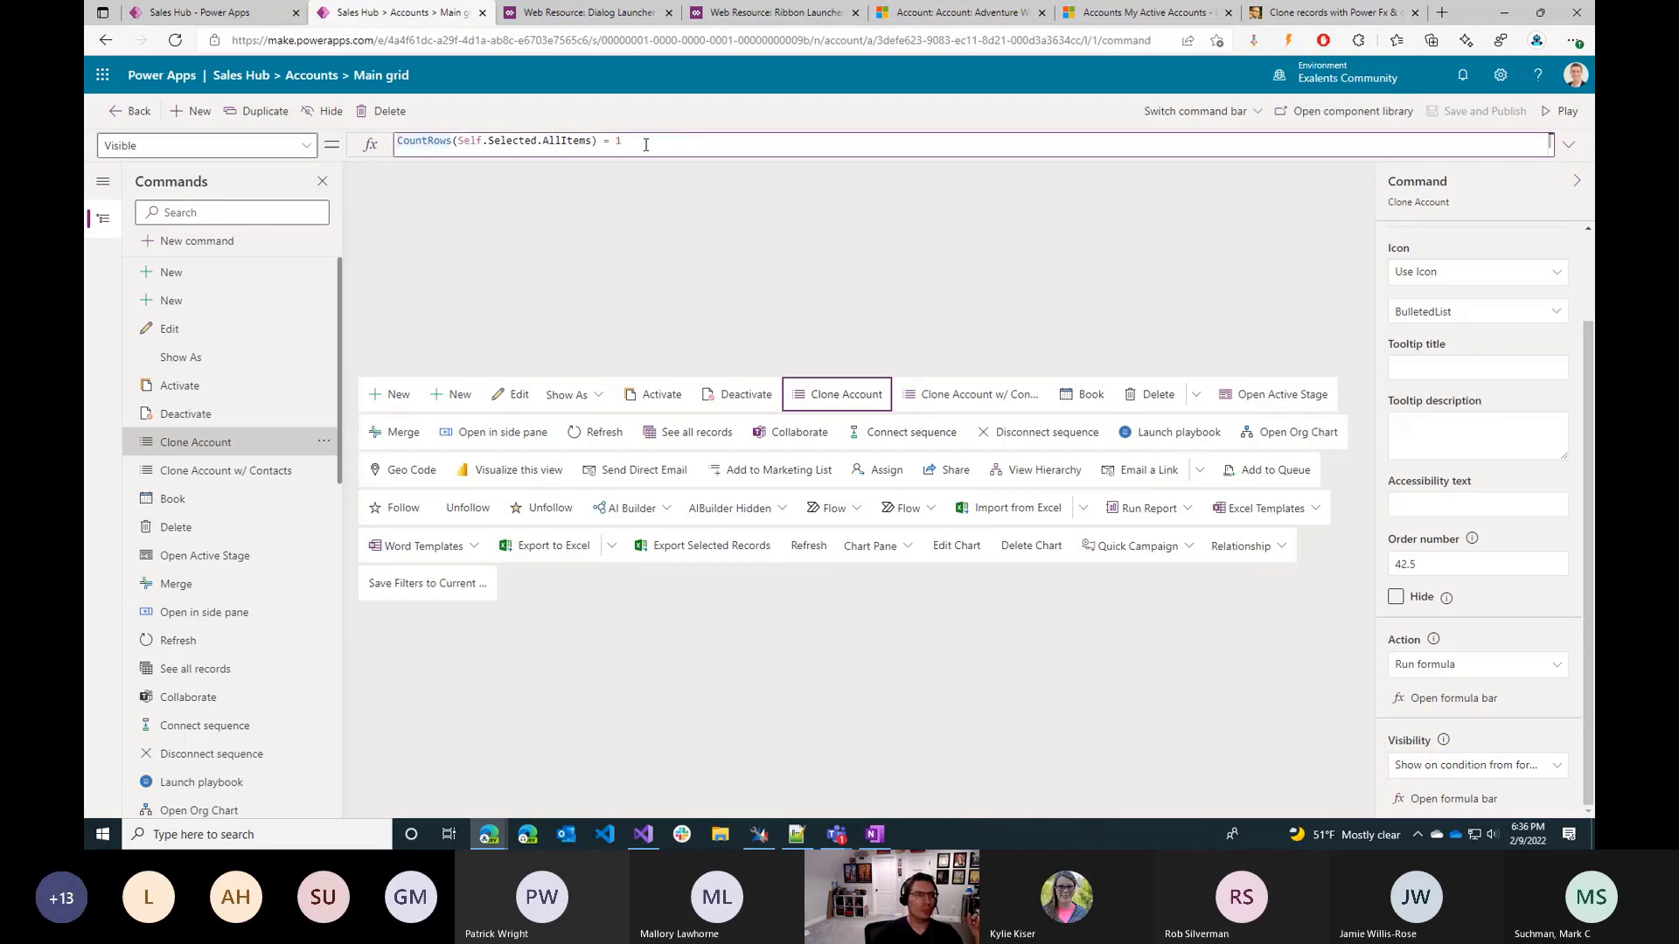
key(ctrl+a)
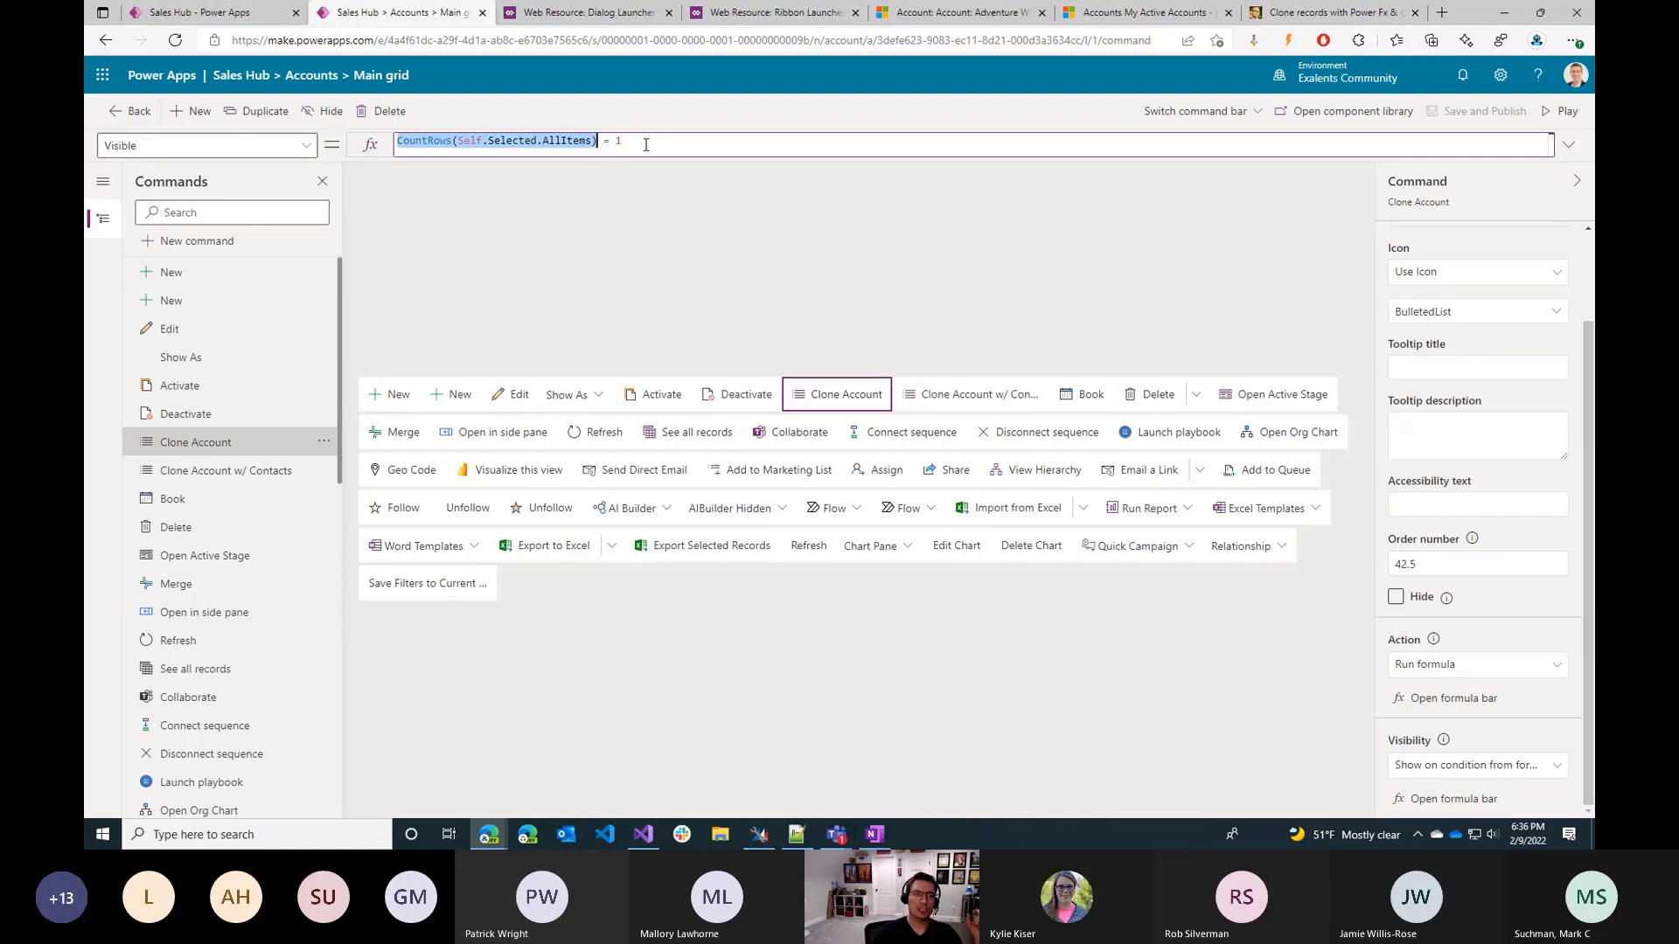
click(646, 144)
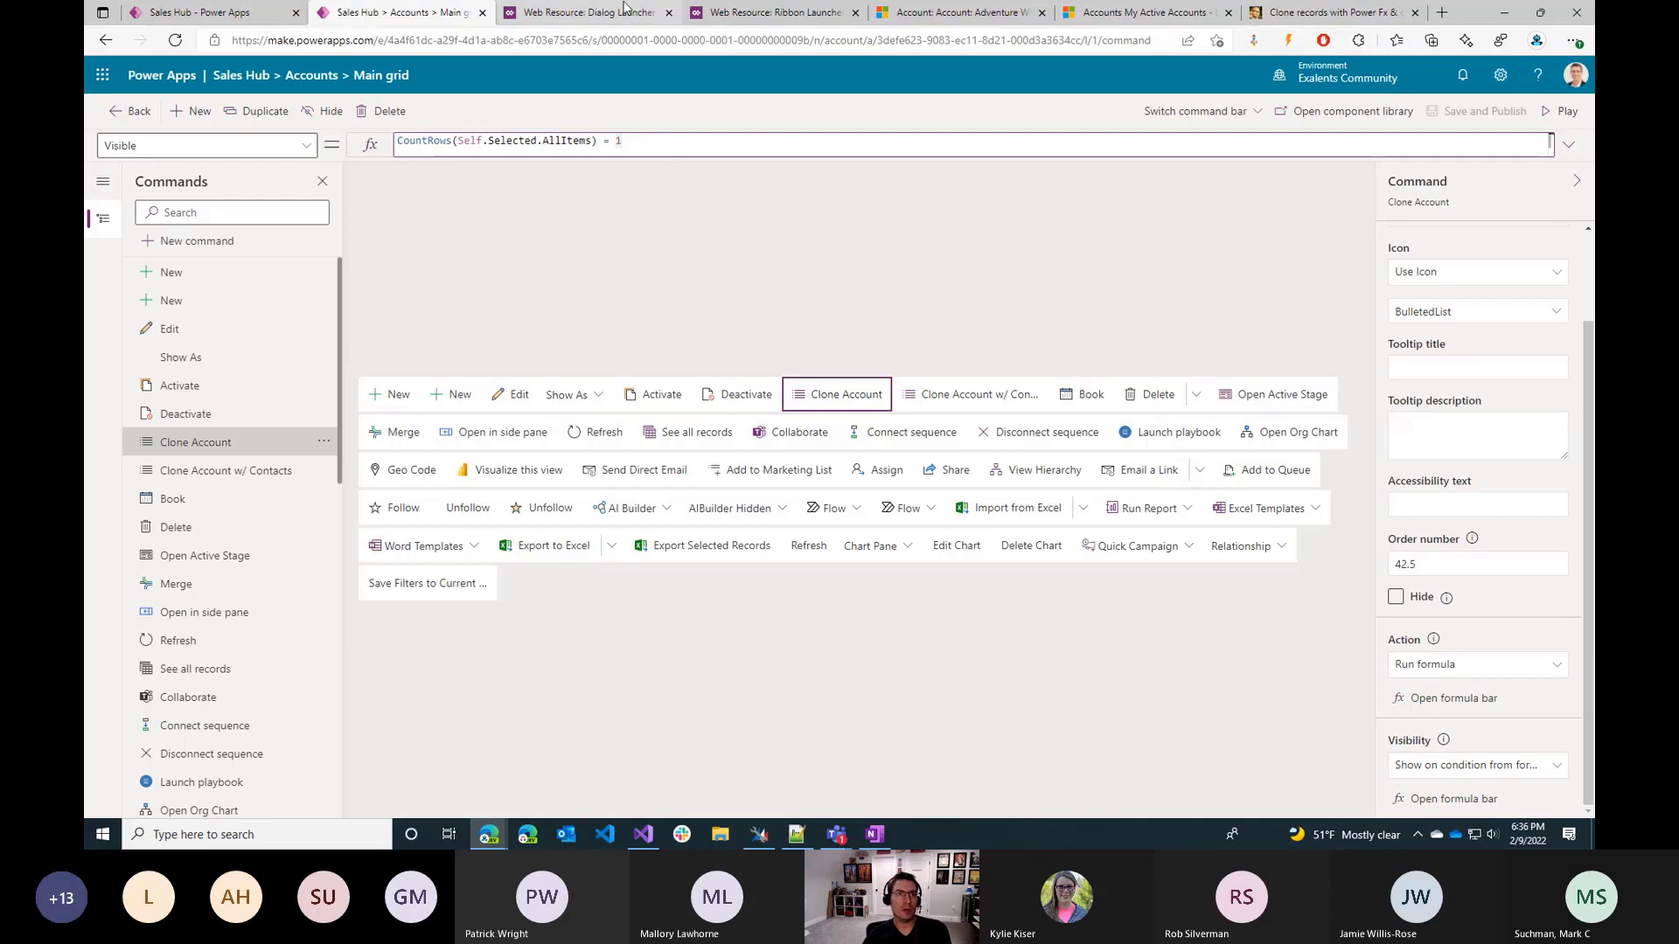
Check the clone commands' visibility in My Active Accounts by selecting Adventure Works, adding Alpine Ski House, and deselecting Adventure Works.
click(918, 15)
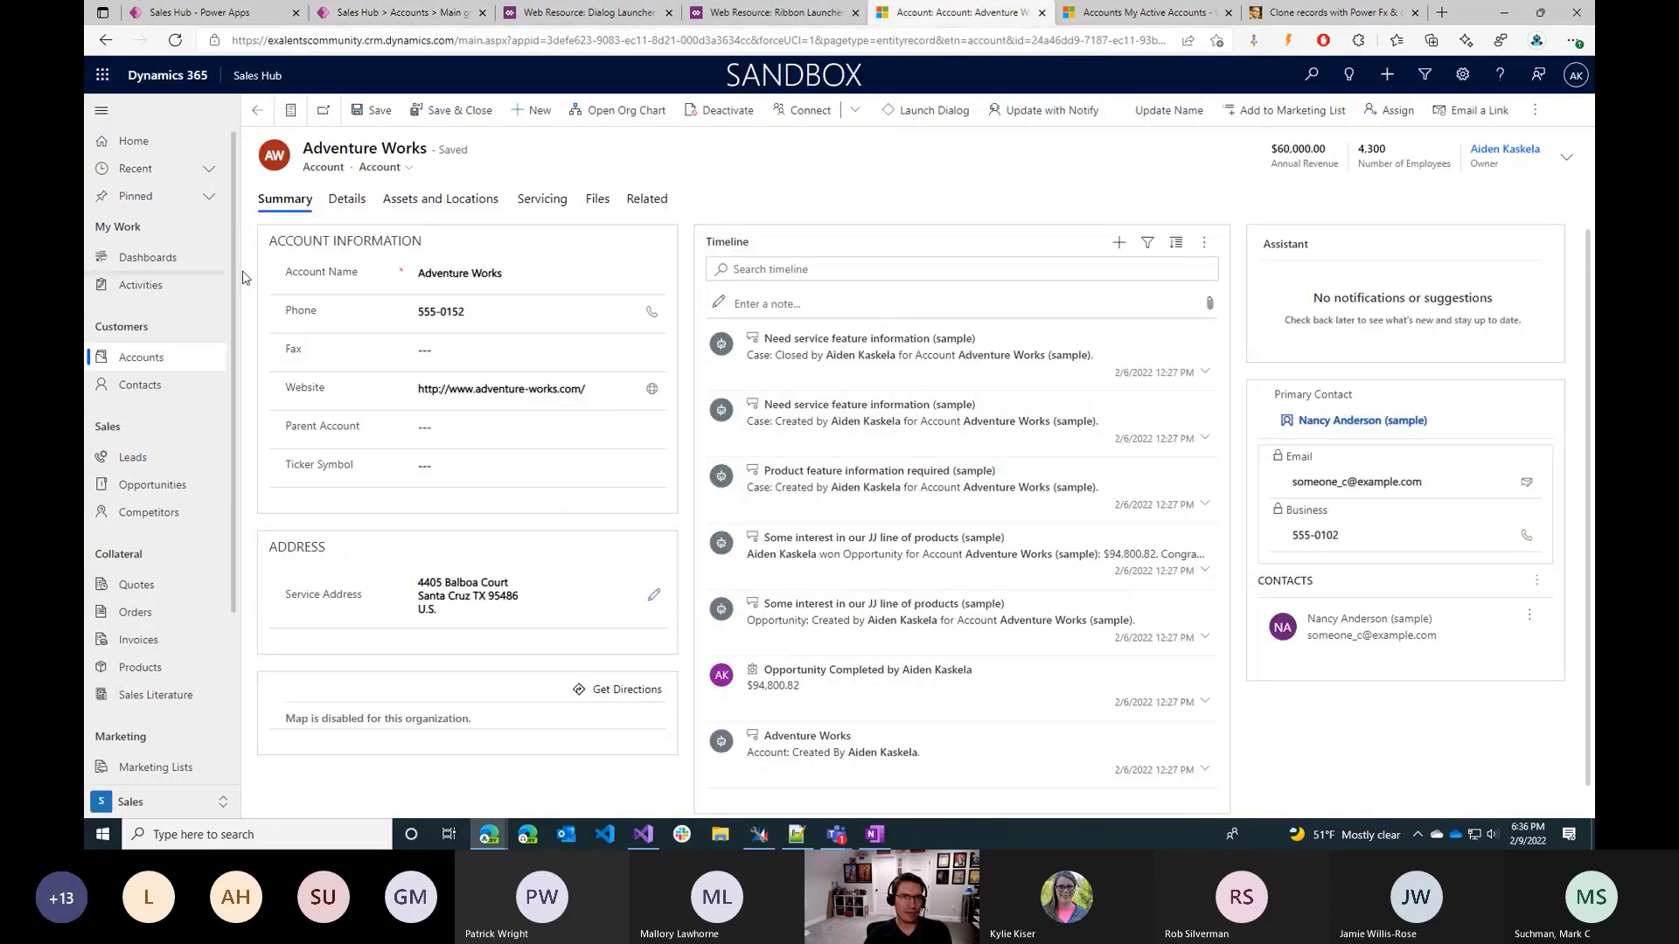
click(1123, 12)
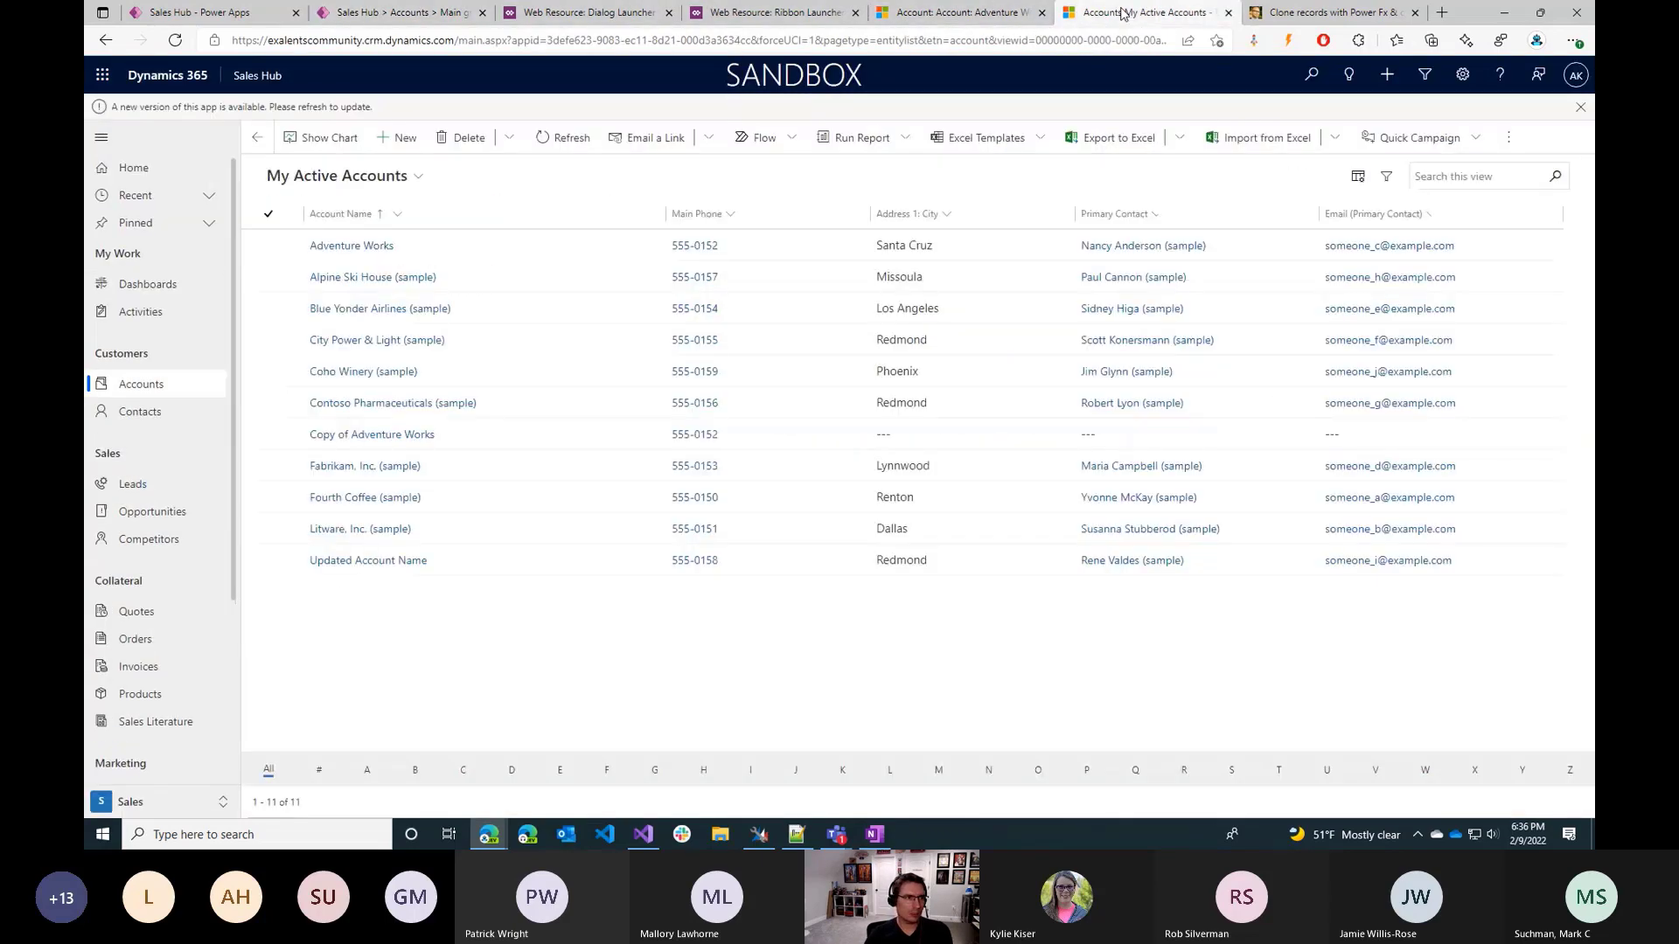
click(268, 248)
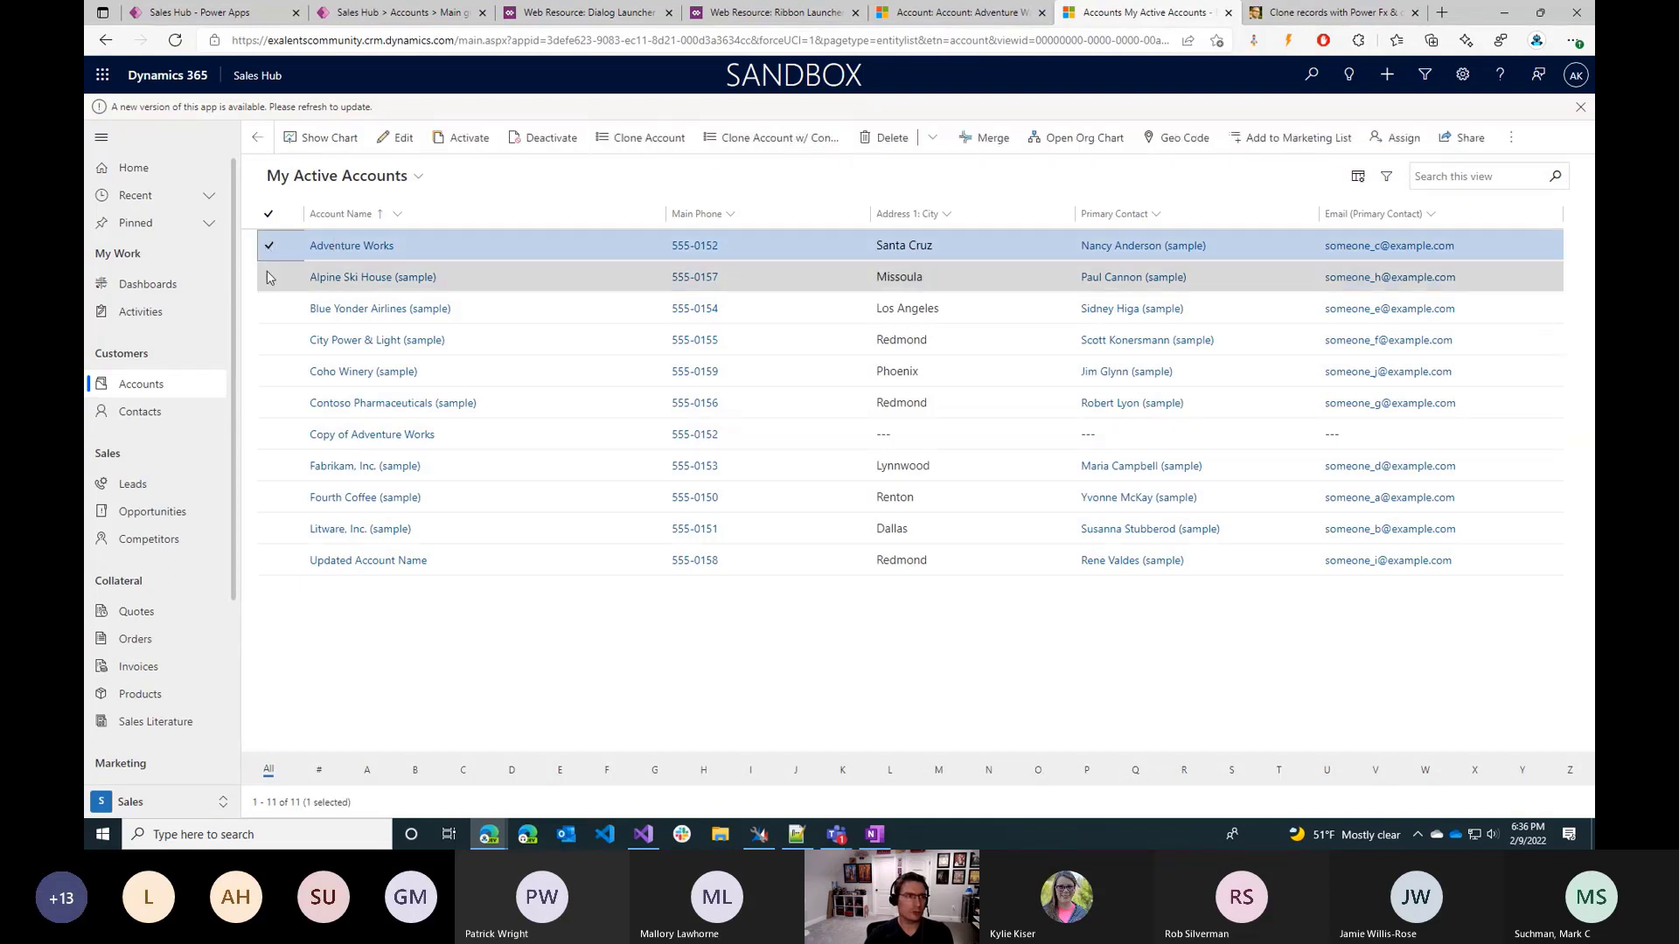
click(268, 277)
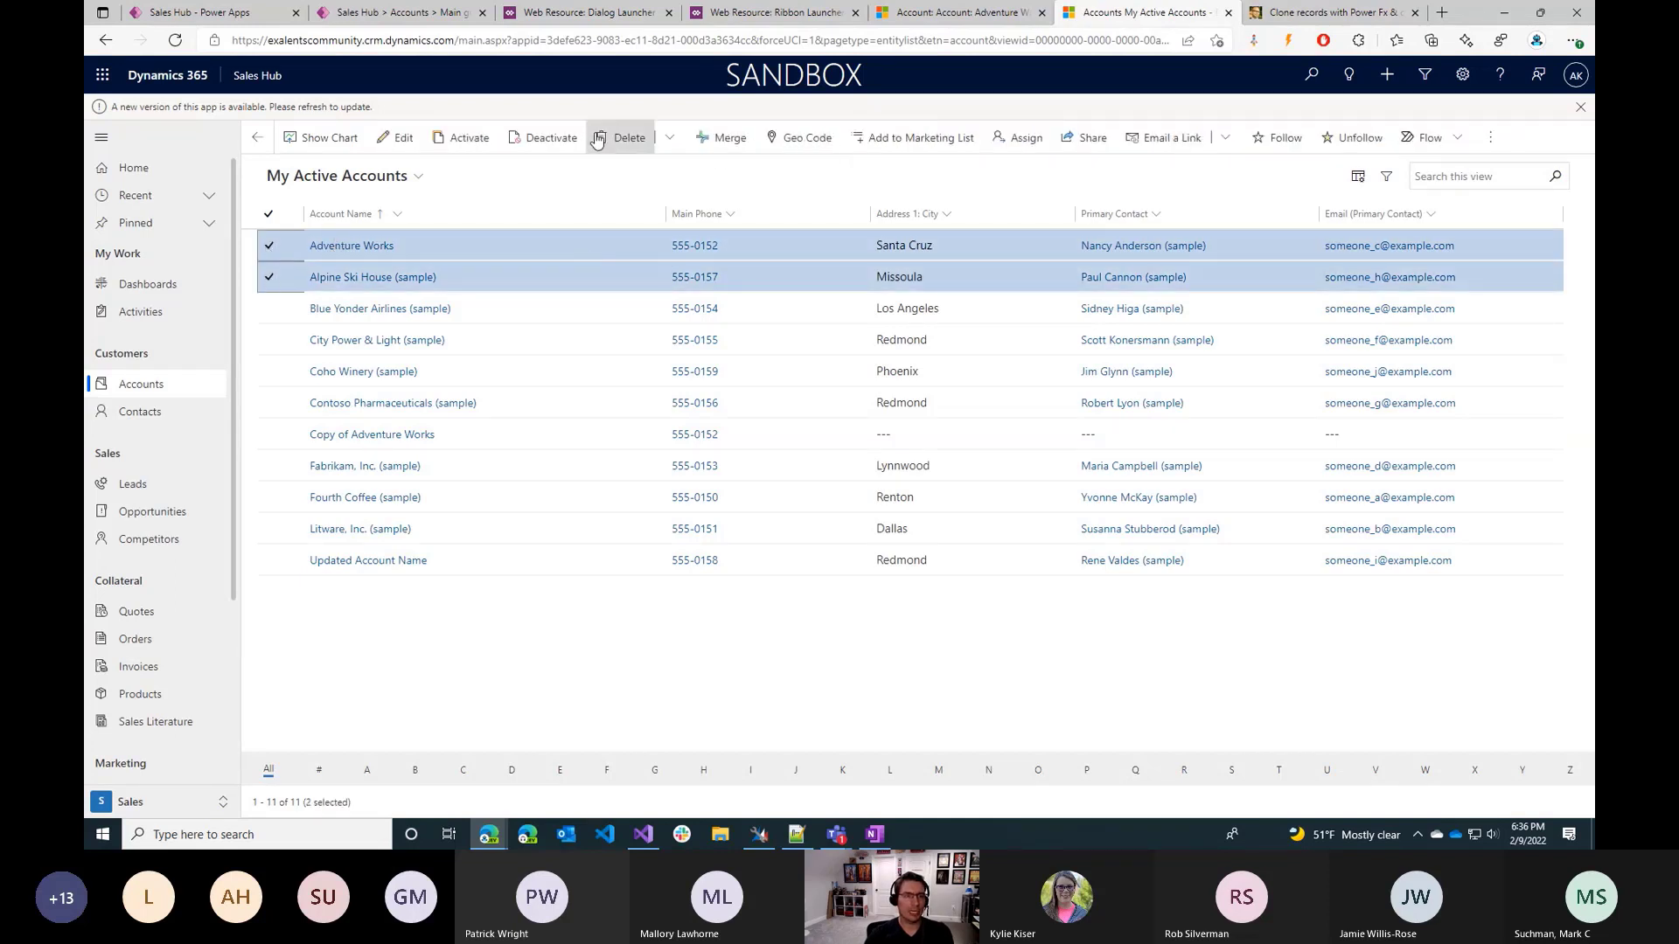
click(269, 247)
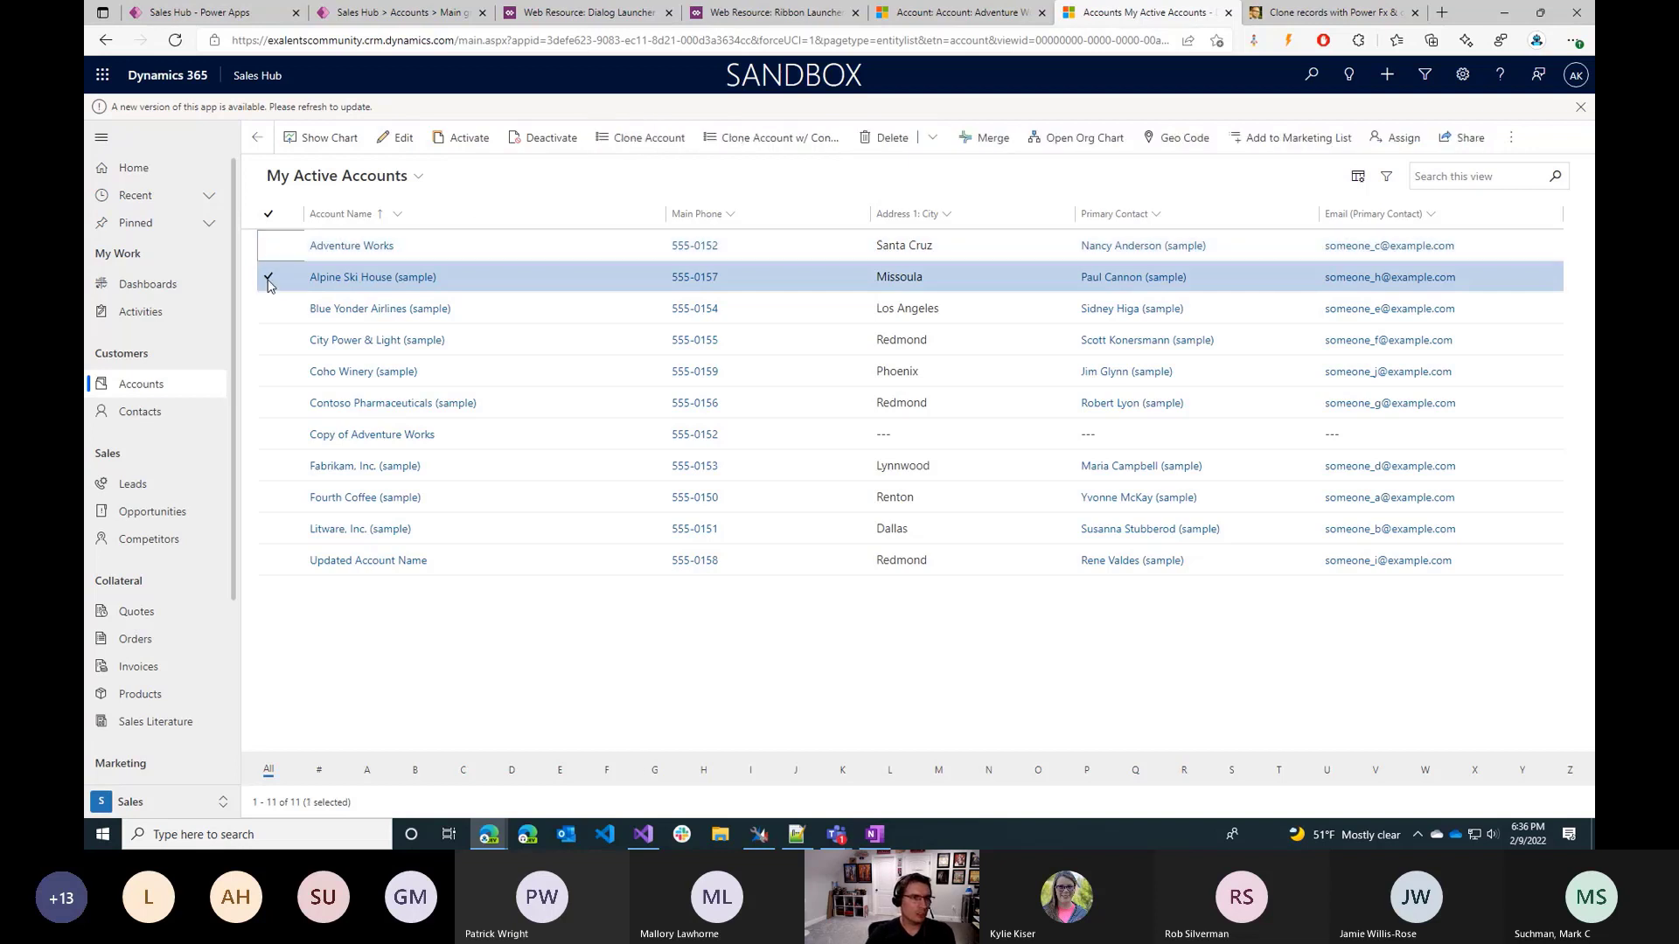
Deselect Alpine Ski House and select the Clone Account w/ Contacts command in the Accounts Main grid command designer.
click(268, 280)
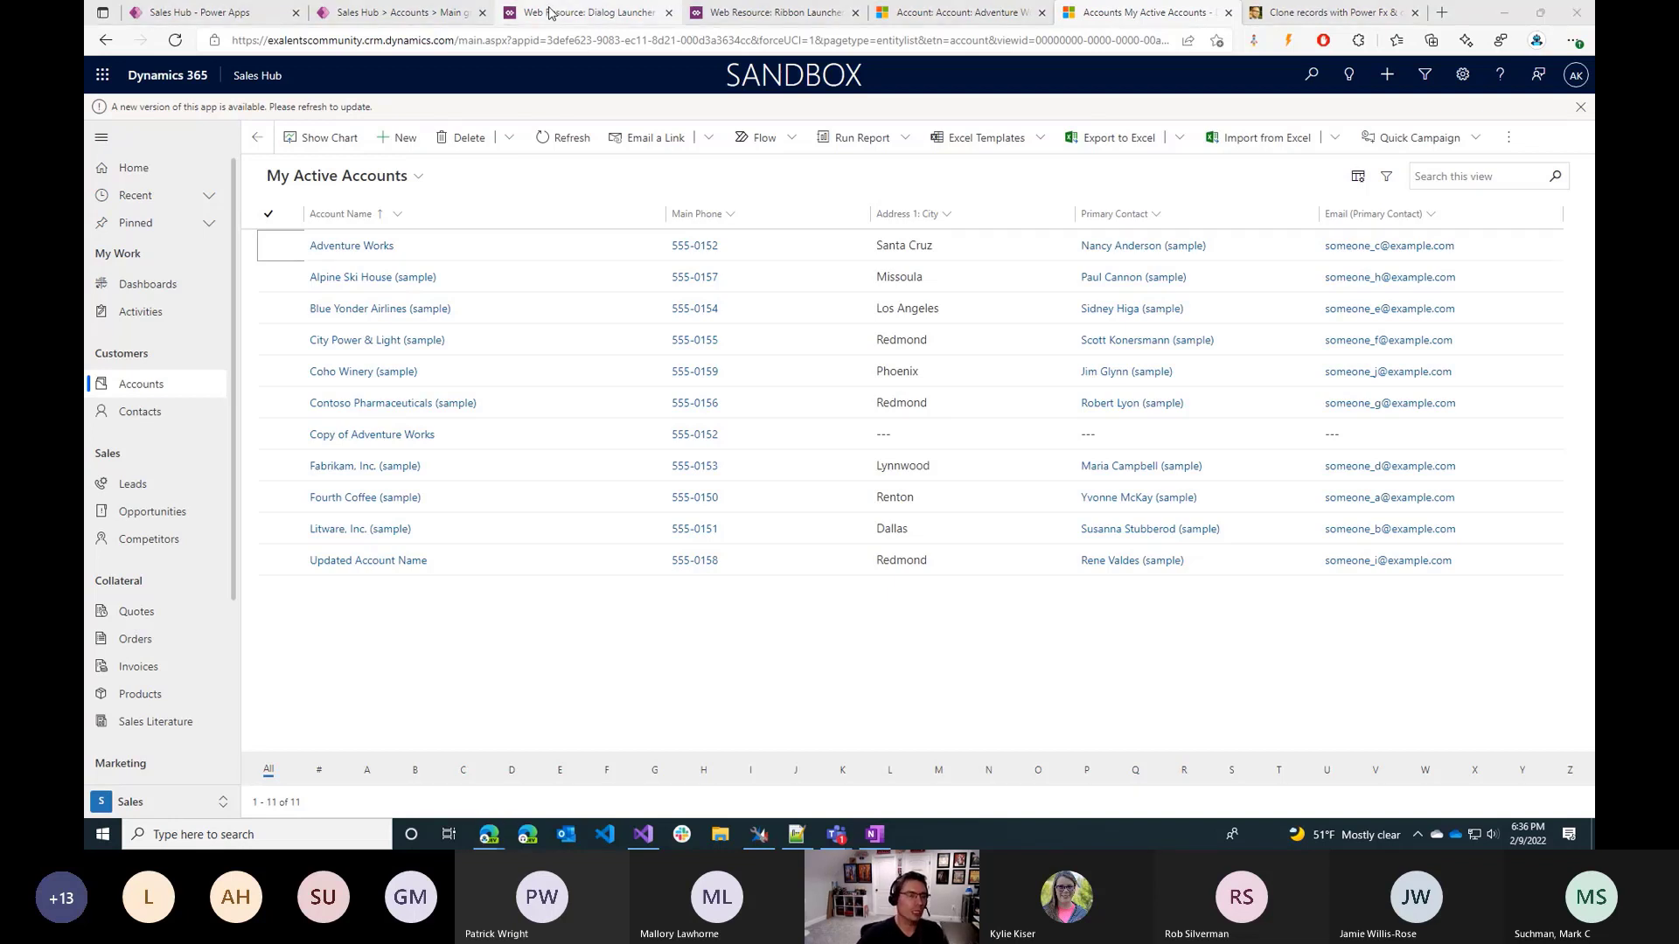
click(207, 8)
click(420, 15)
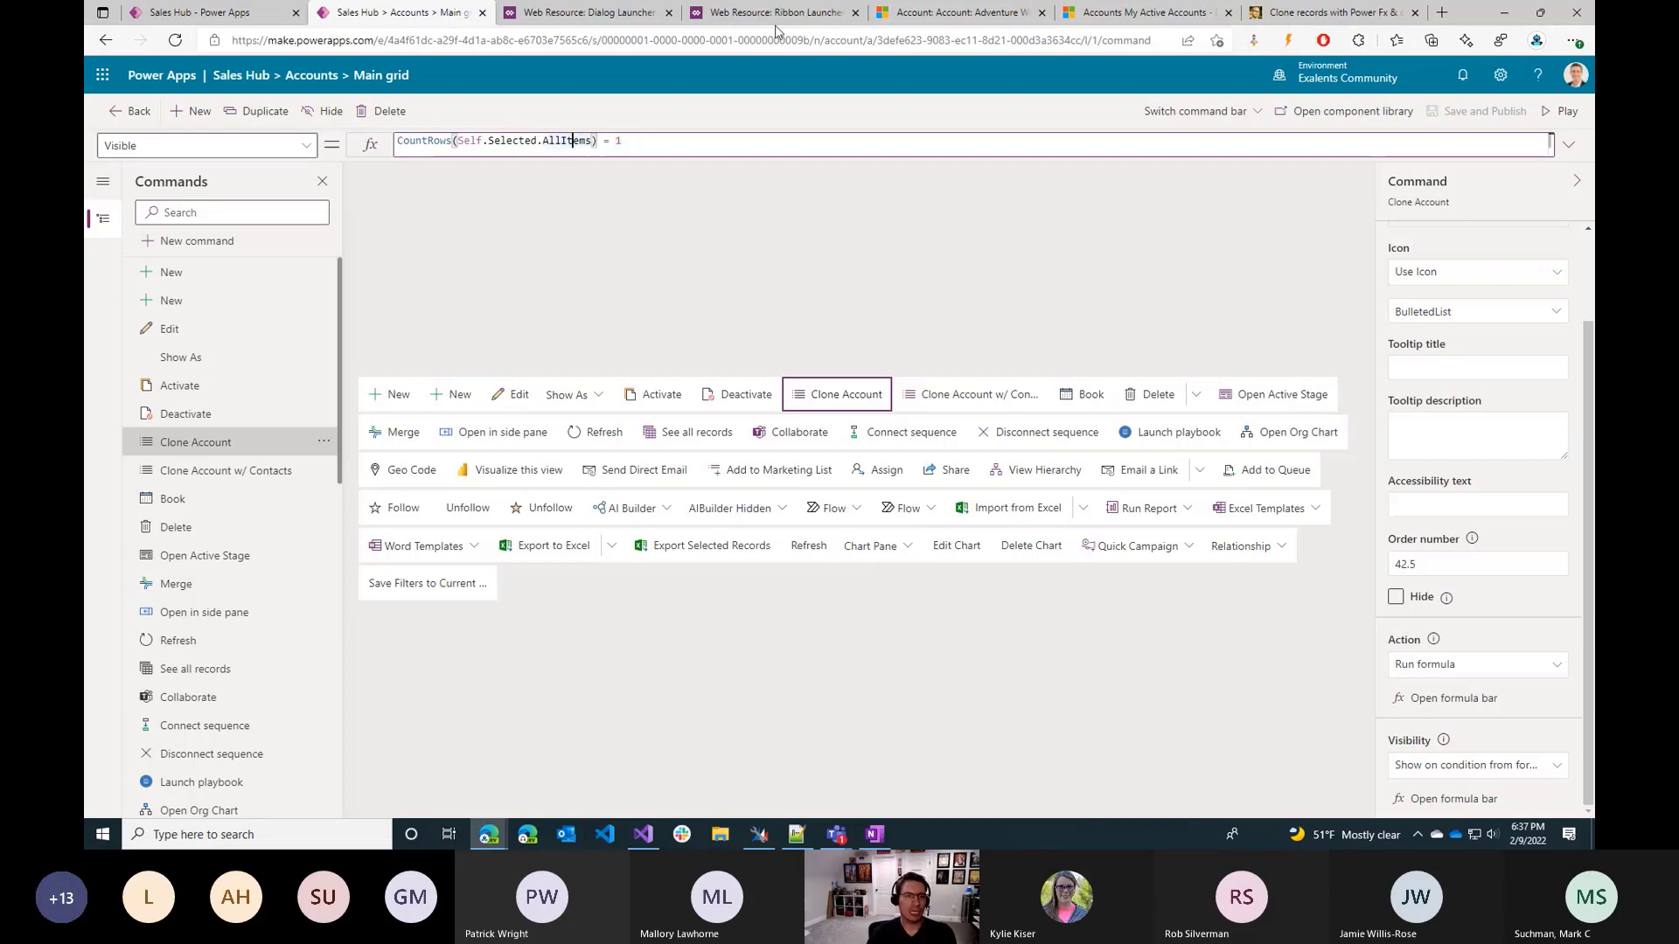
click(951, 394)
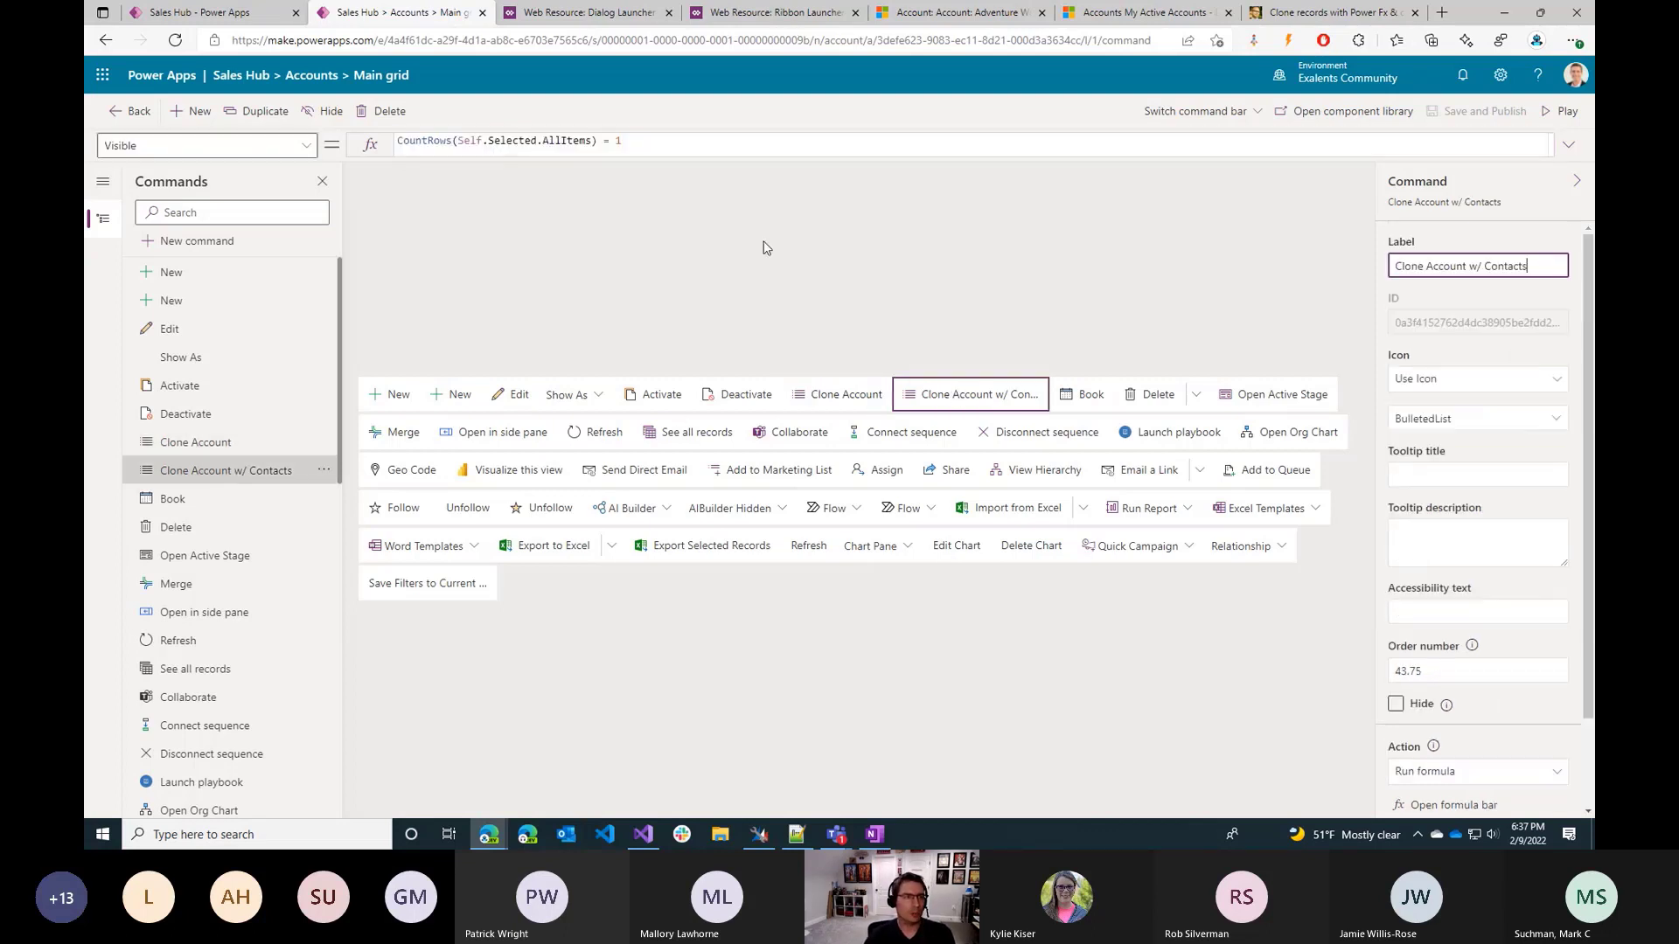
Remove the CountRows function, the AllItems reference and the comparison from the command's visibility formula, keeping only Self.Selected.
click(564, 140)
key(ctrl+a)
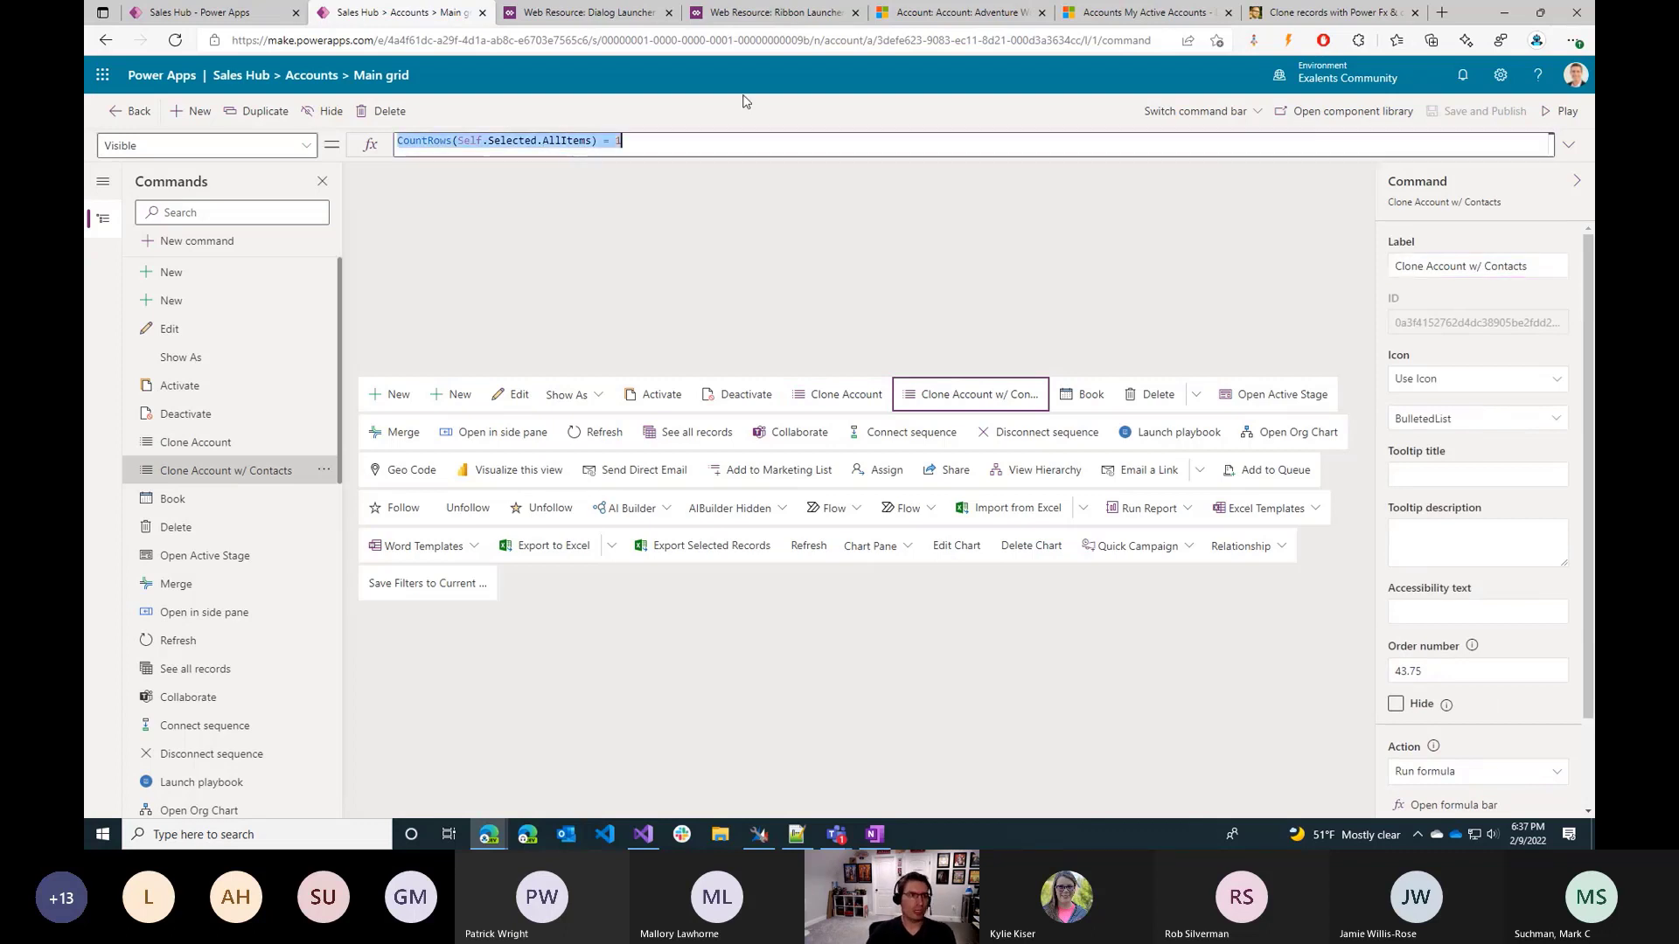
key(Home)
key(ctrl+shift+Right)
key(ctrl+shift+Right)
key(ctrl+shift+Left)
key(Delete)
key(End)
key(ctrl+shift+Left)
key(ctrl+shift+Left)
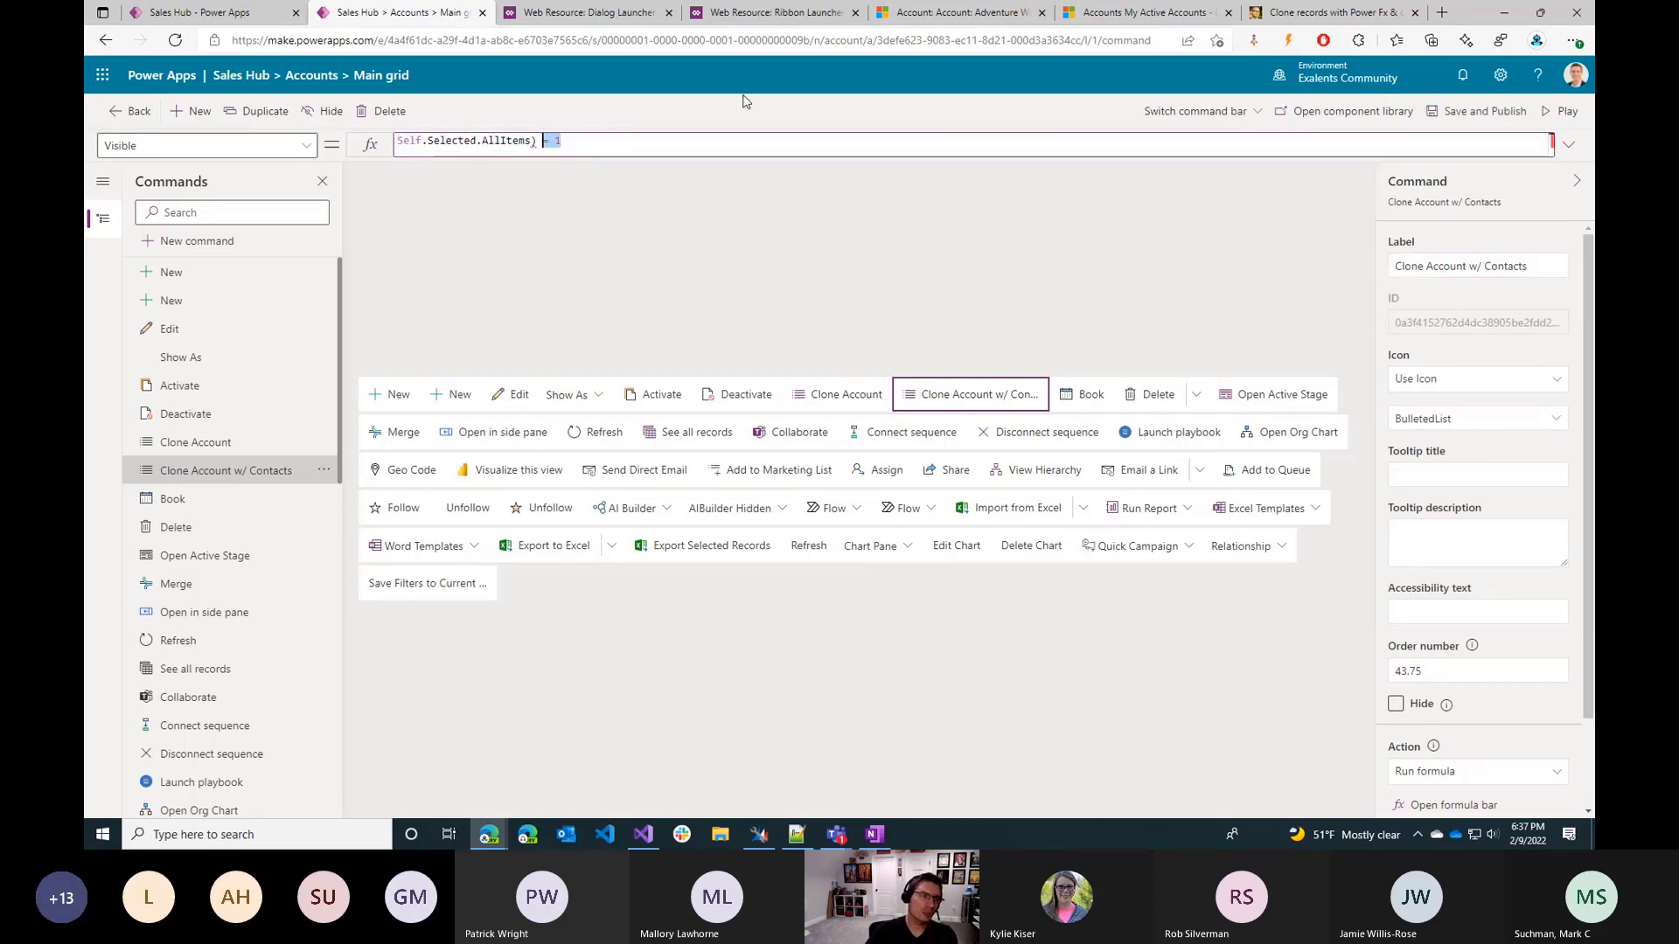
key(ctrl+shift+Left)
key(ctrl+shift+Left)
key(Delete)
Extend the visibility formula to reference Self.Selected.Item.'Account Rating' followed by an equals comparison.
text(i)
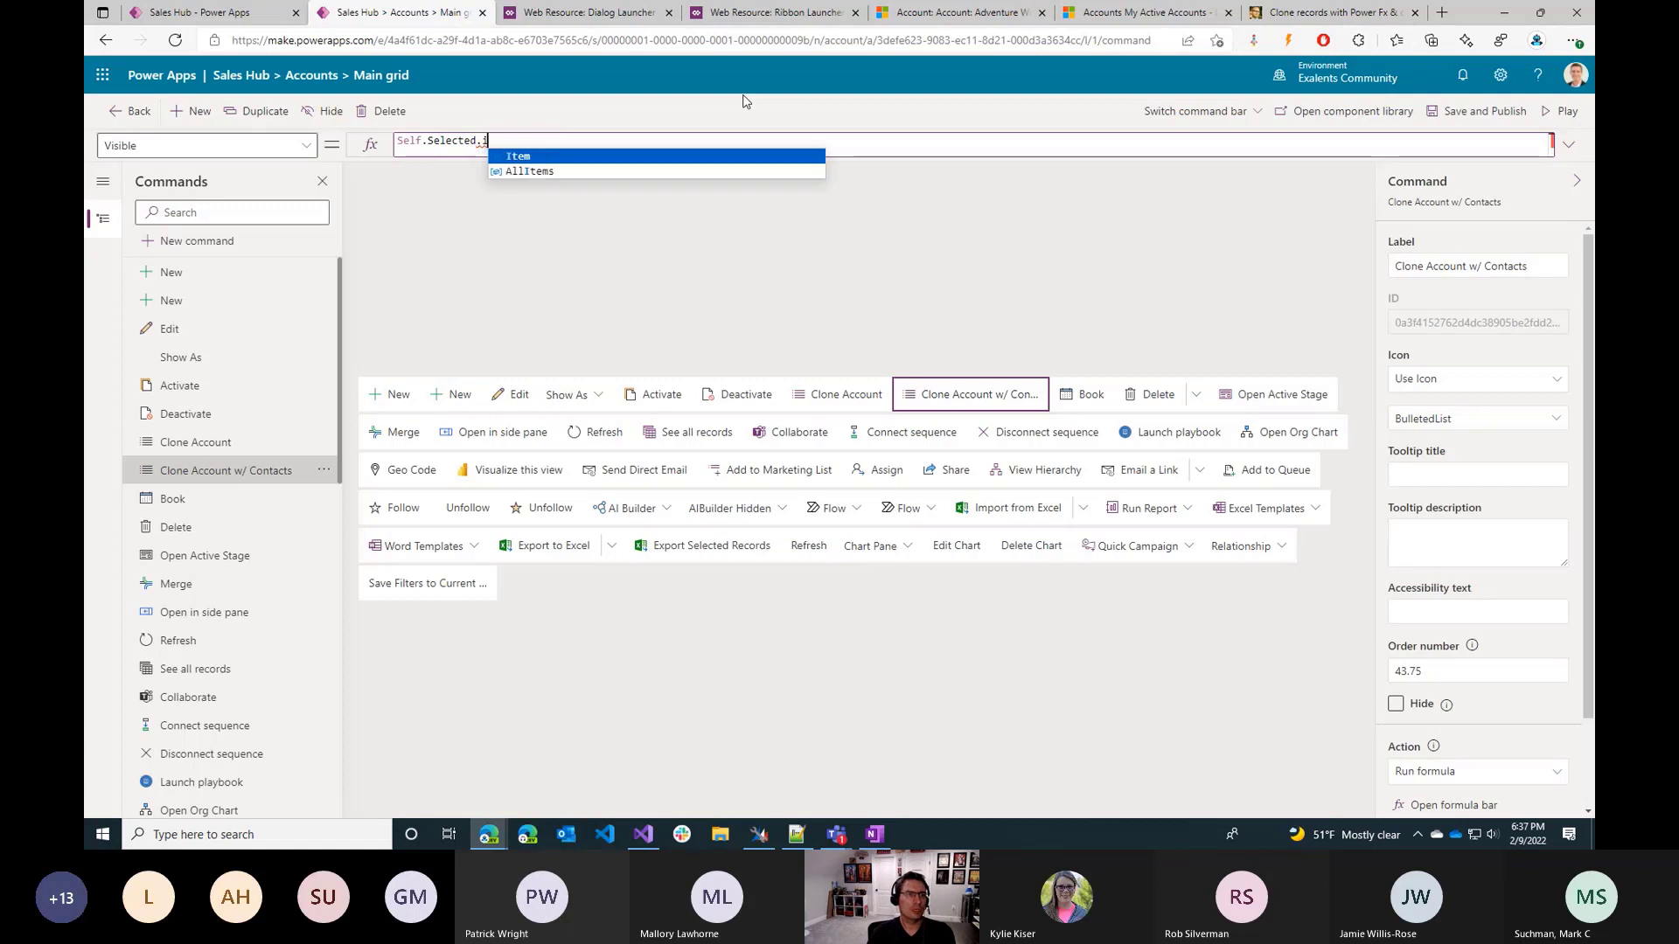
key(Tab)
text(.)
key(Down)
key(Down)
key(Down)
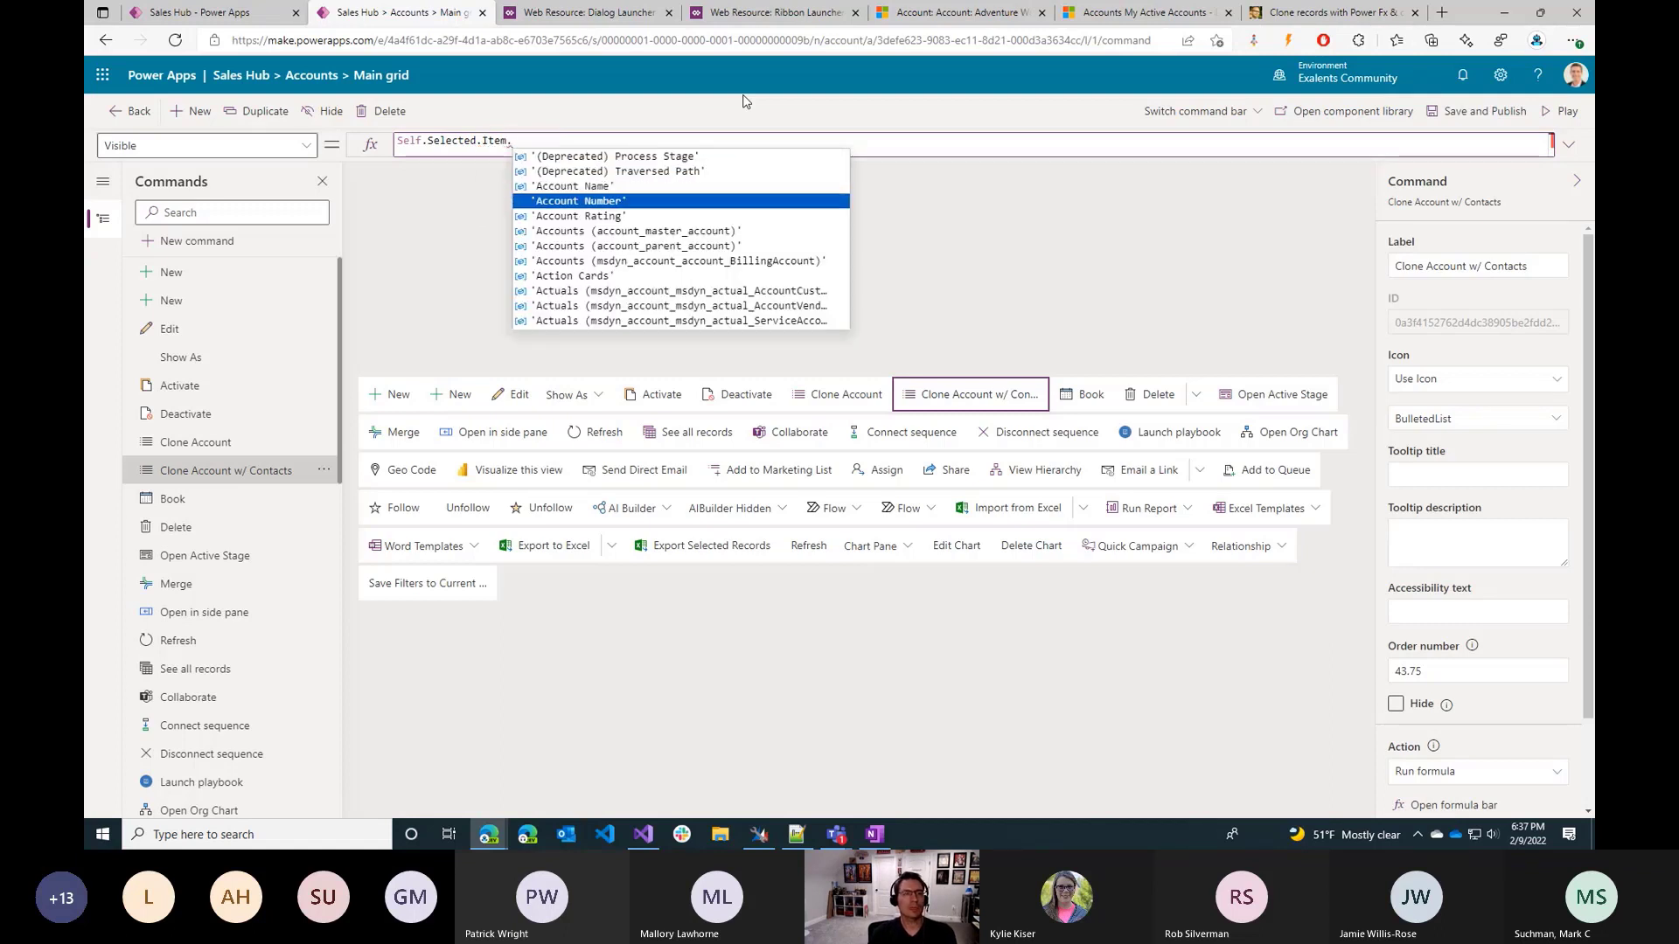
key(Down)
key(Tab)
text(= )
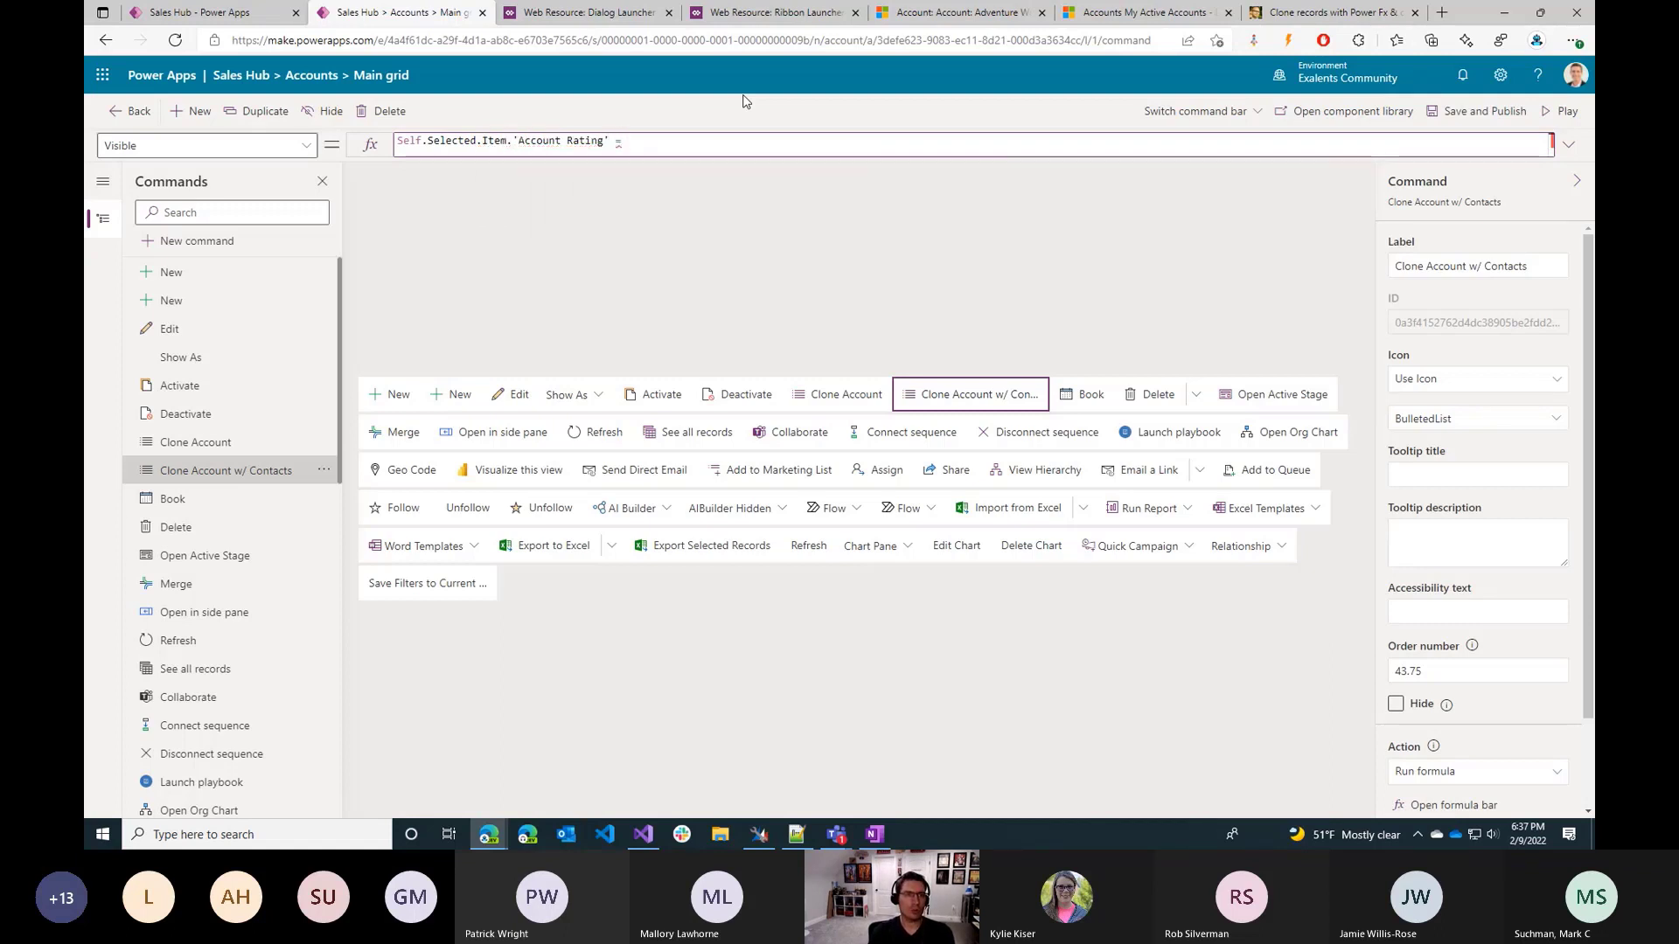
text(')
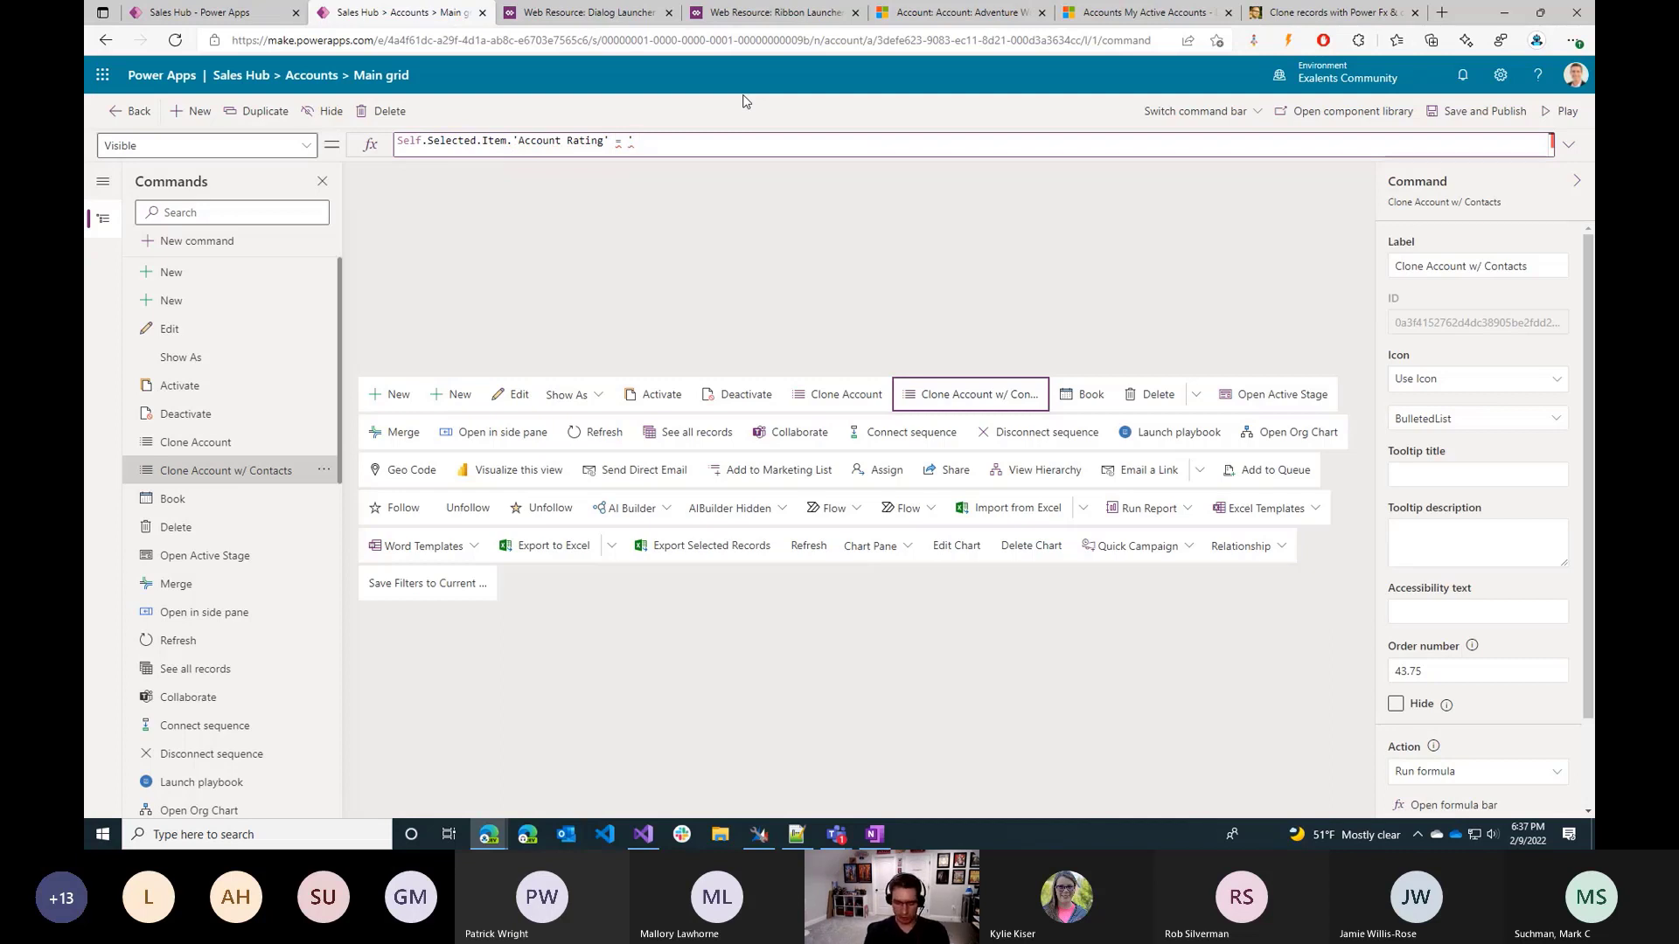
text('Account Rating (Accounts)')
Try to compare the rating with a 5-star option of the 'Account Rating (Accounts)' choice.
key(Down)
key(Tab)
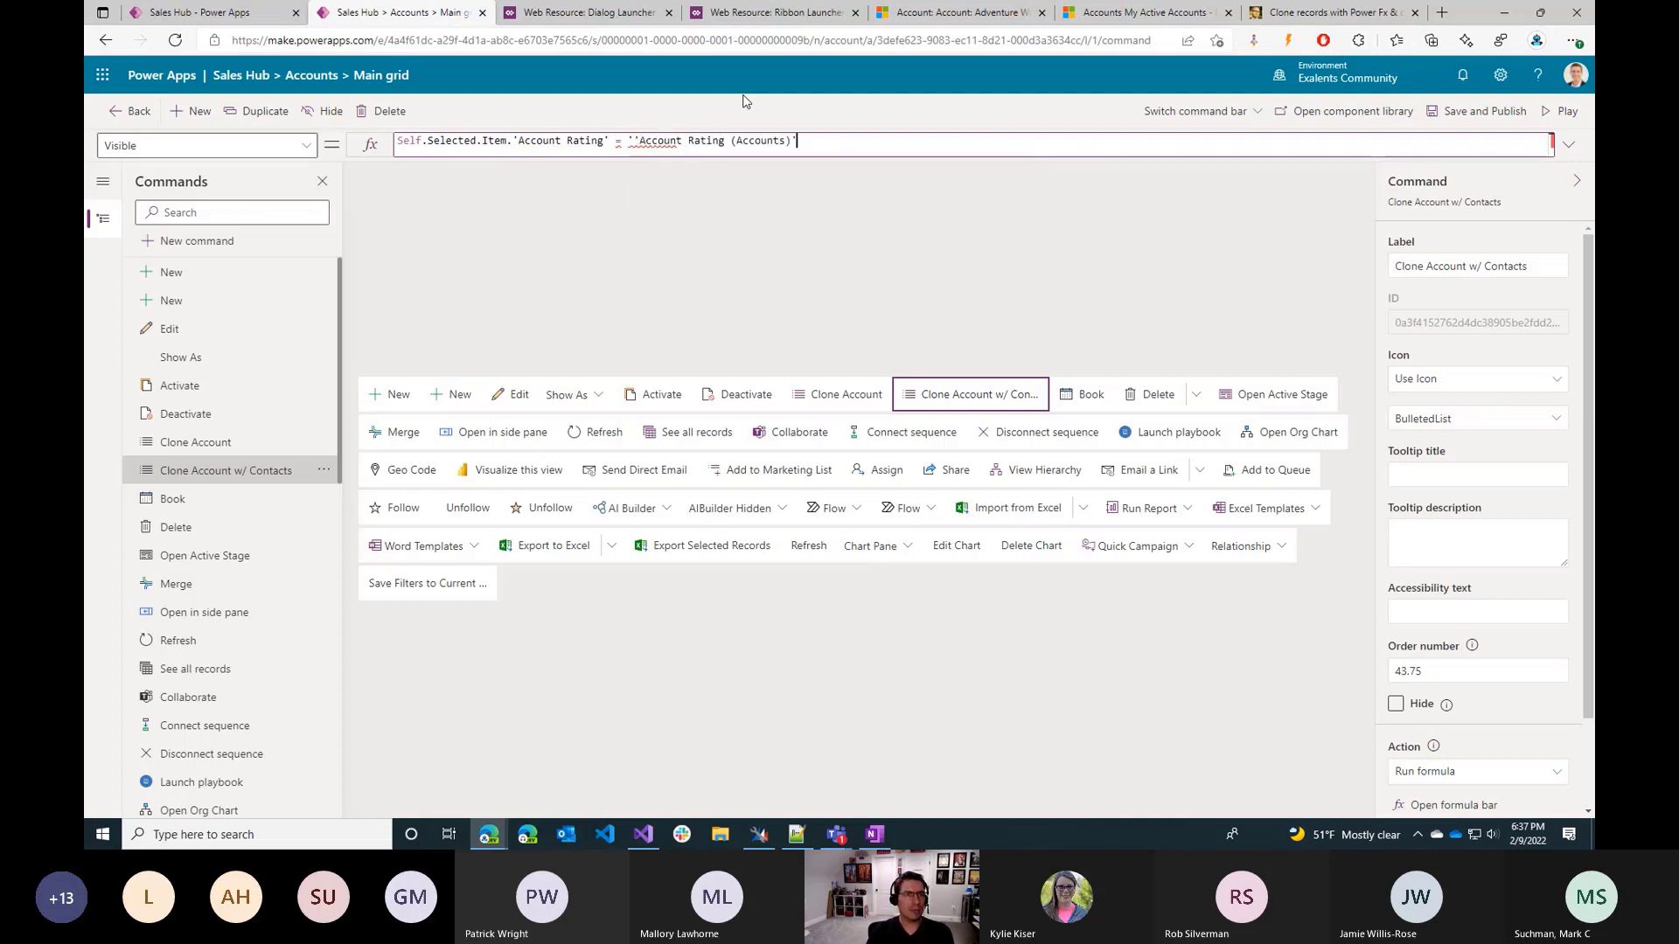
text(.)
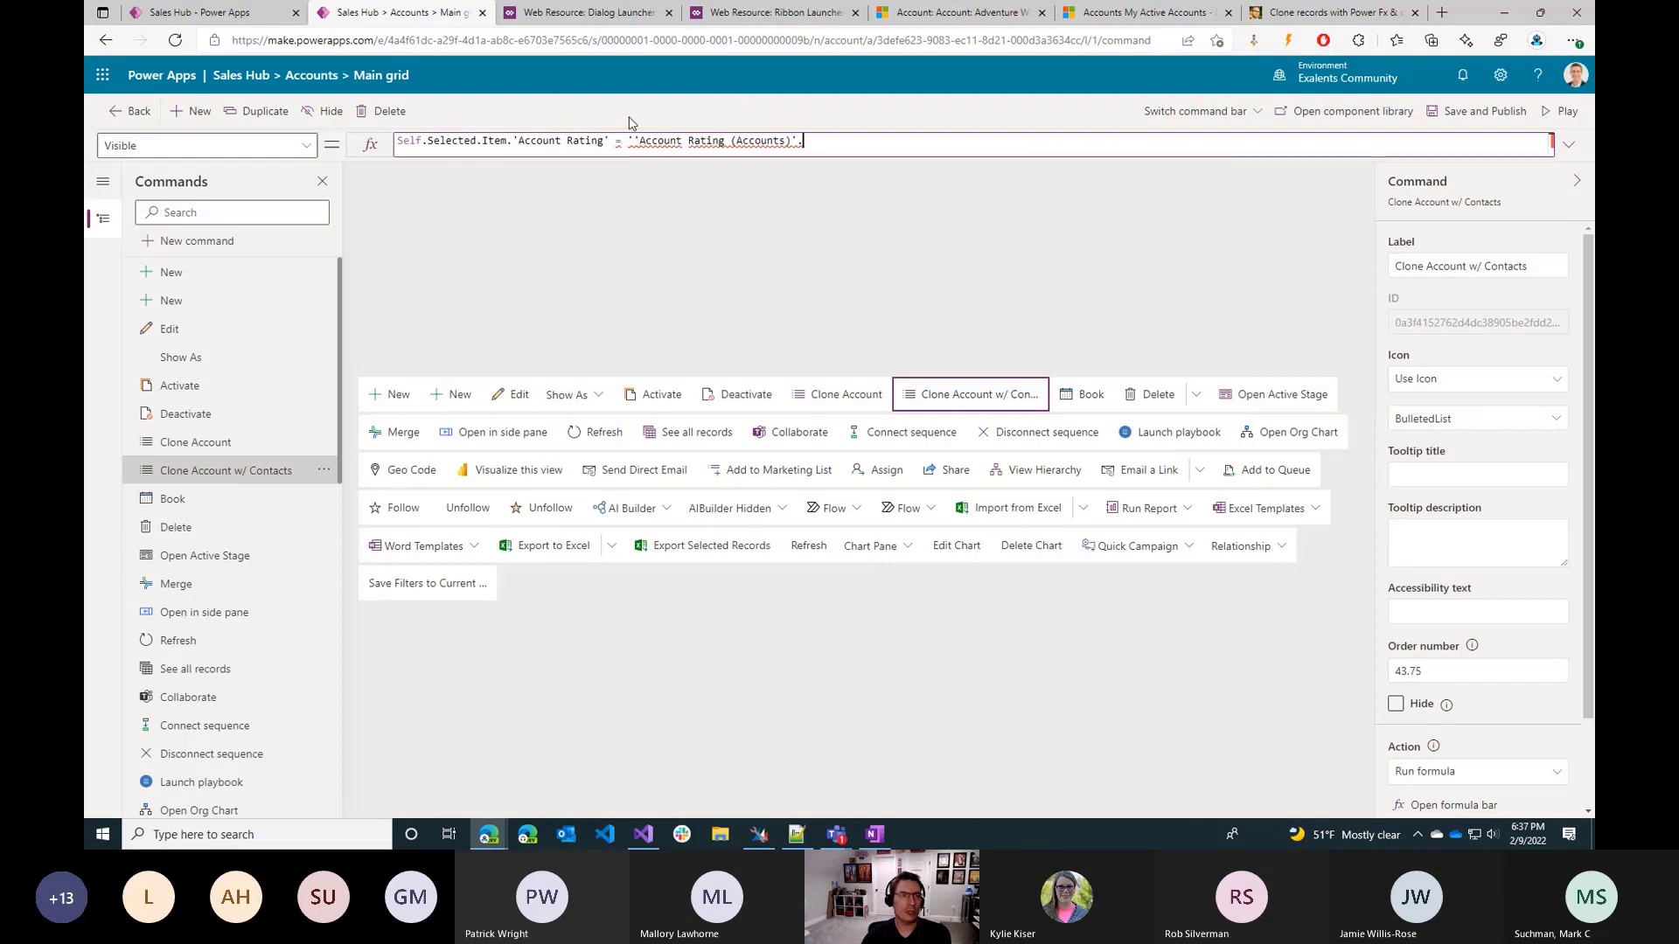
click(633, 141)
key(BackSpace)
click(824, 141)
text(5Start)
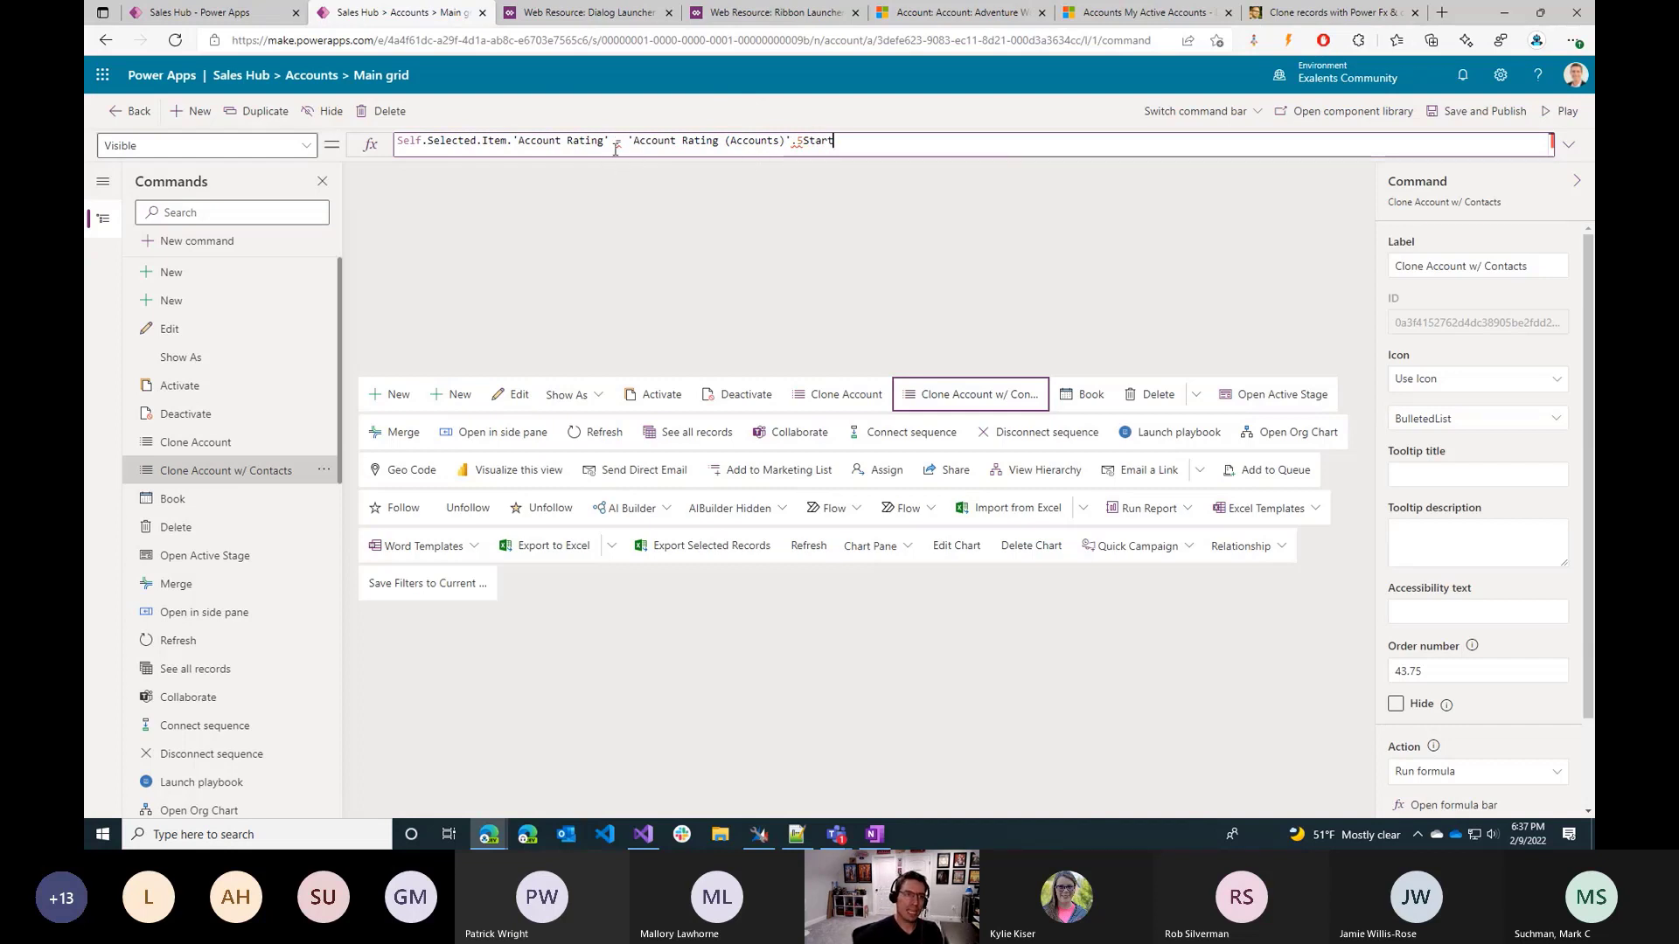
Wrap the Self.Selected.Item.'Account Rating' reference in a Text() function.
text(Text()
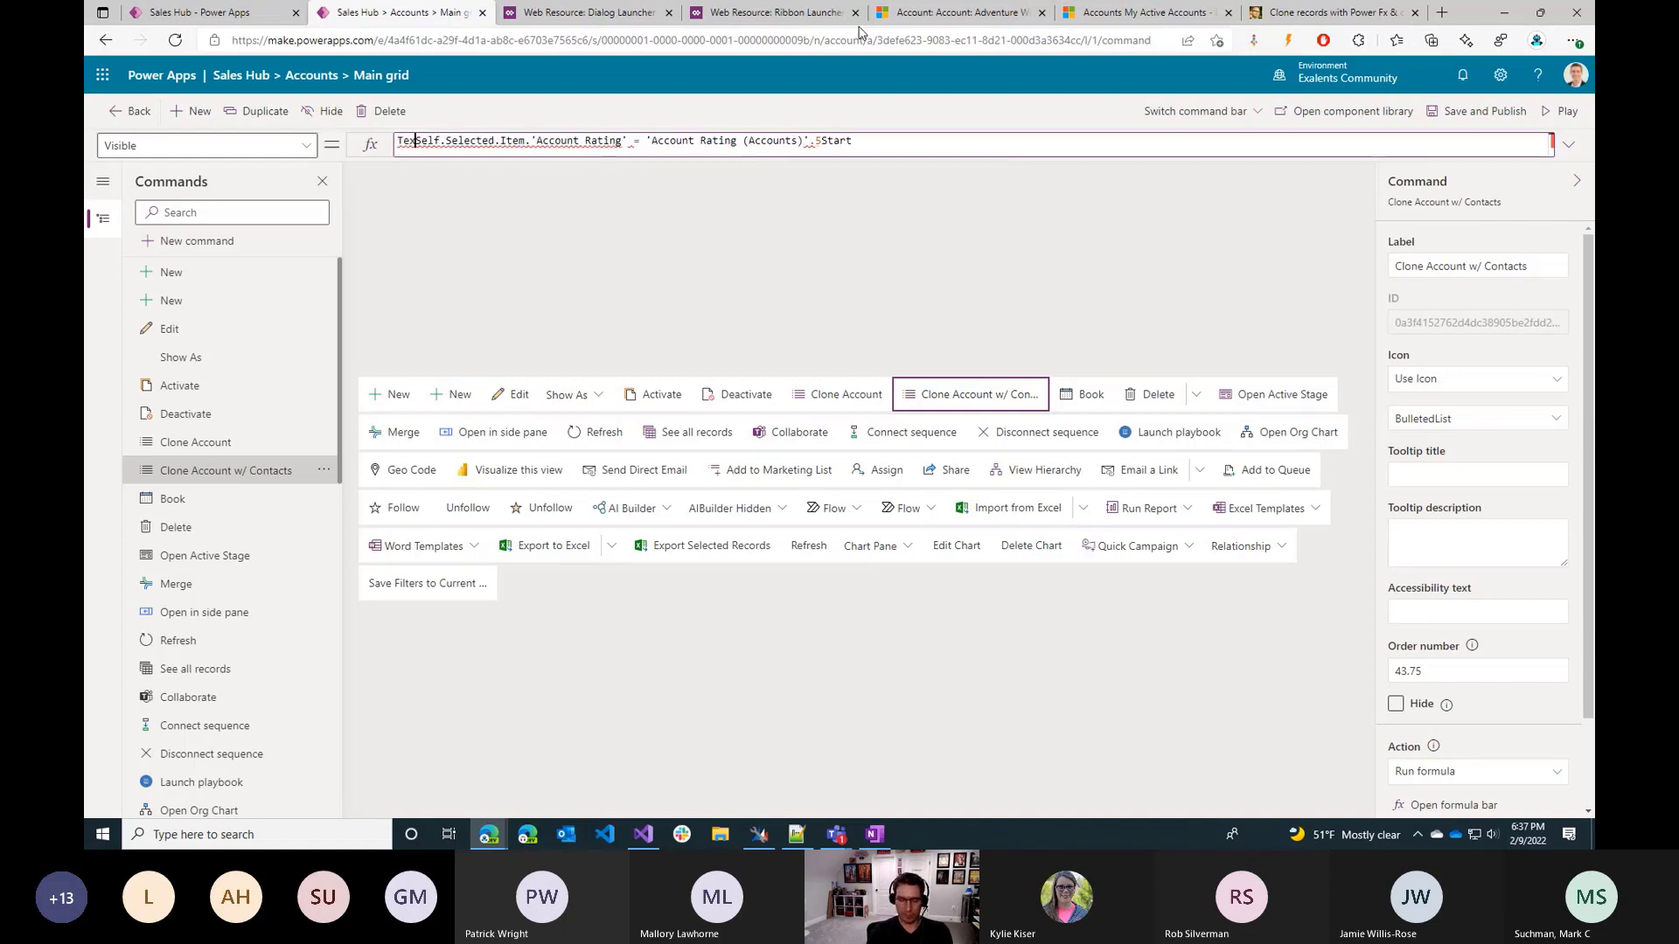
key(ctrl+Right)
key(ctrl+Right)
key(ctrl+Right)
key(ctrl+Right)
key(ctrl+Right)
key(ctrl+Right)
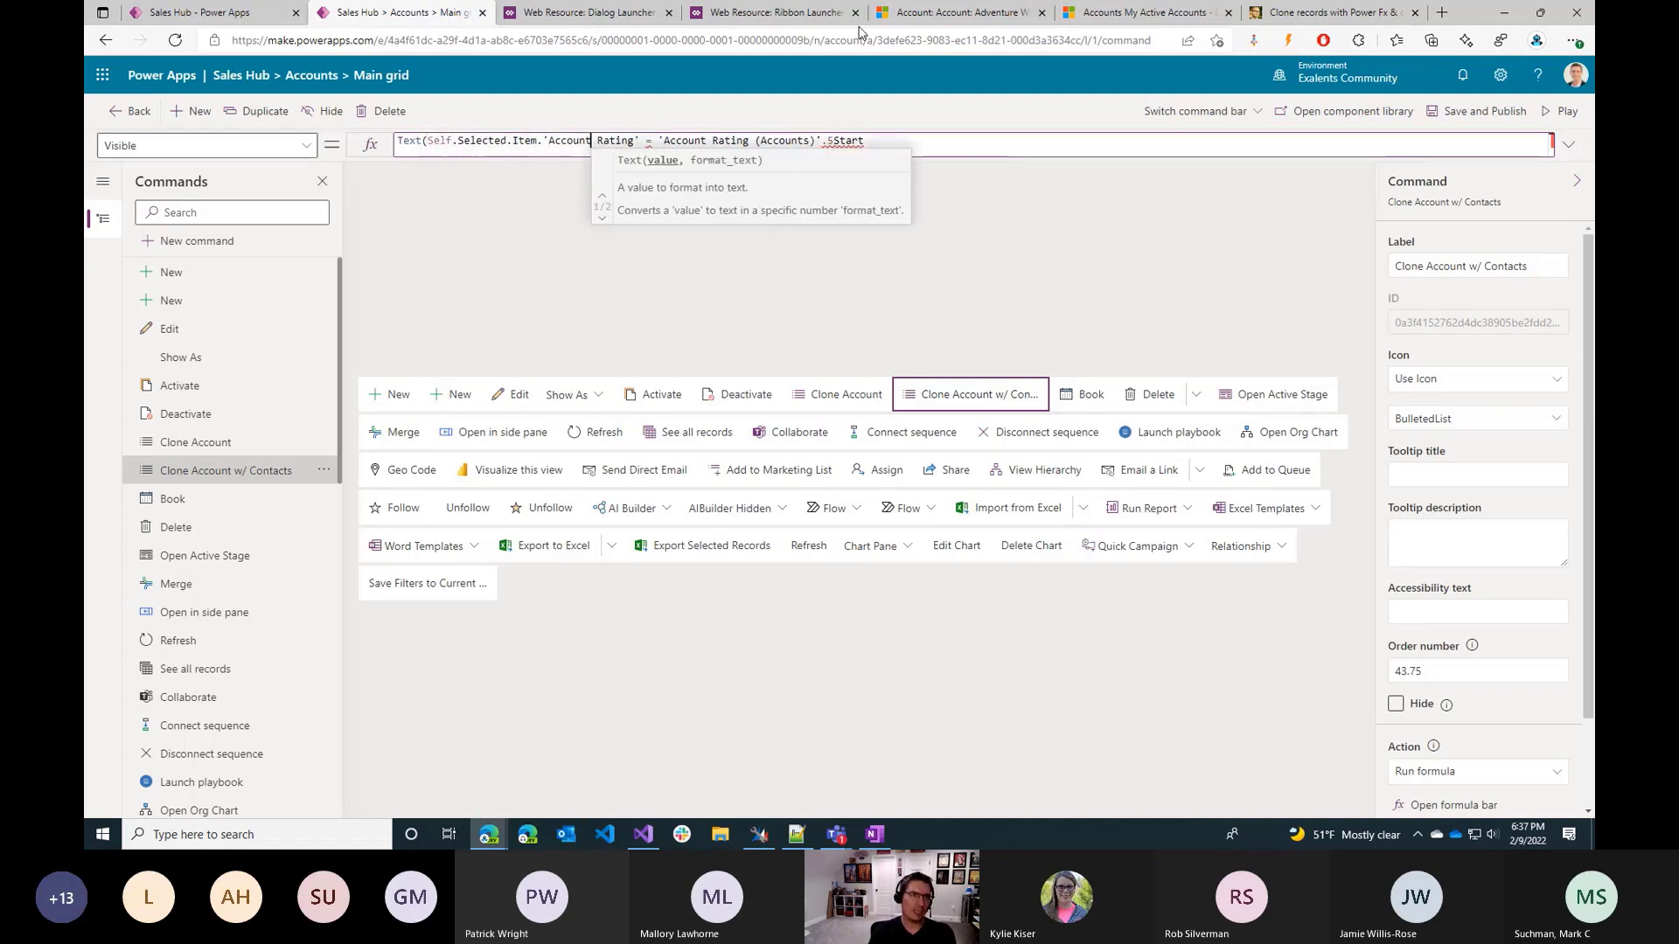
text())
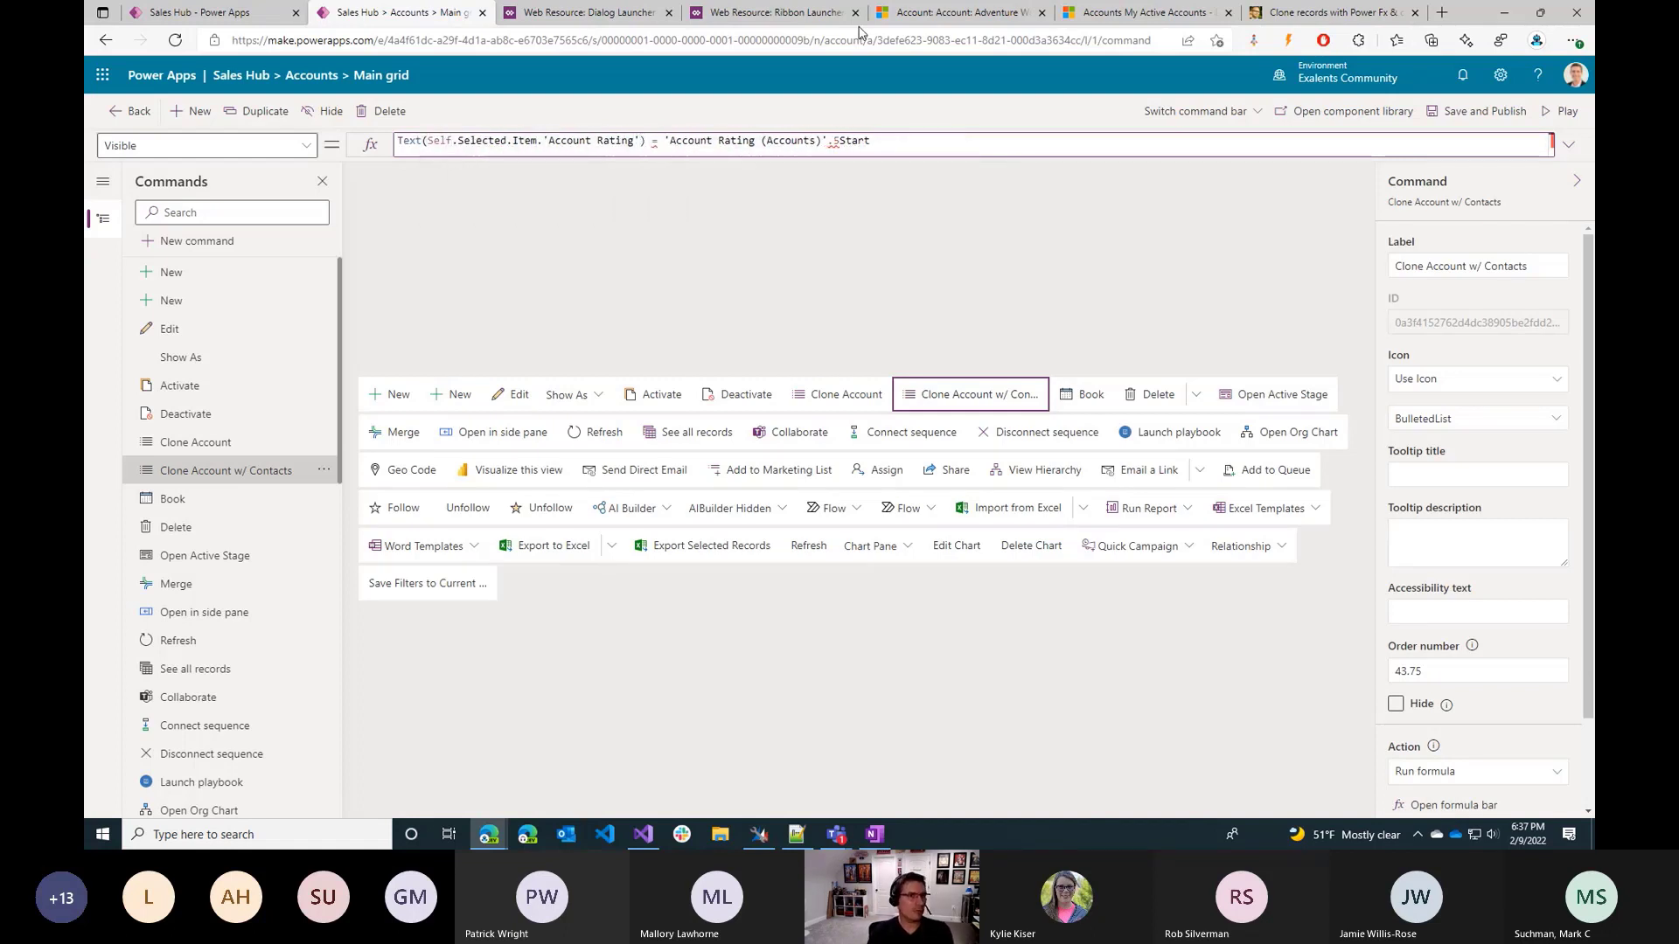
Replace the formula's comparison value with the text string "5 star".
key(ctrl+Right)
key(shift+End)
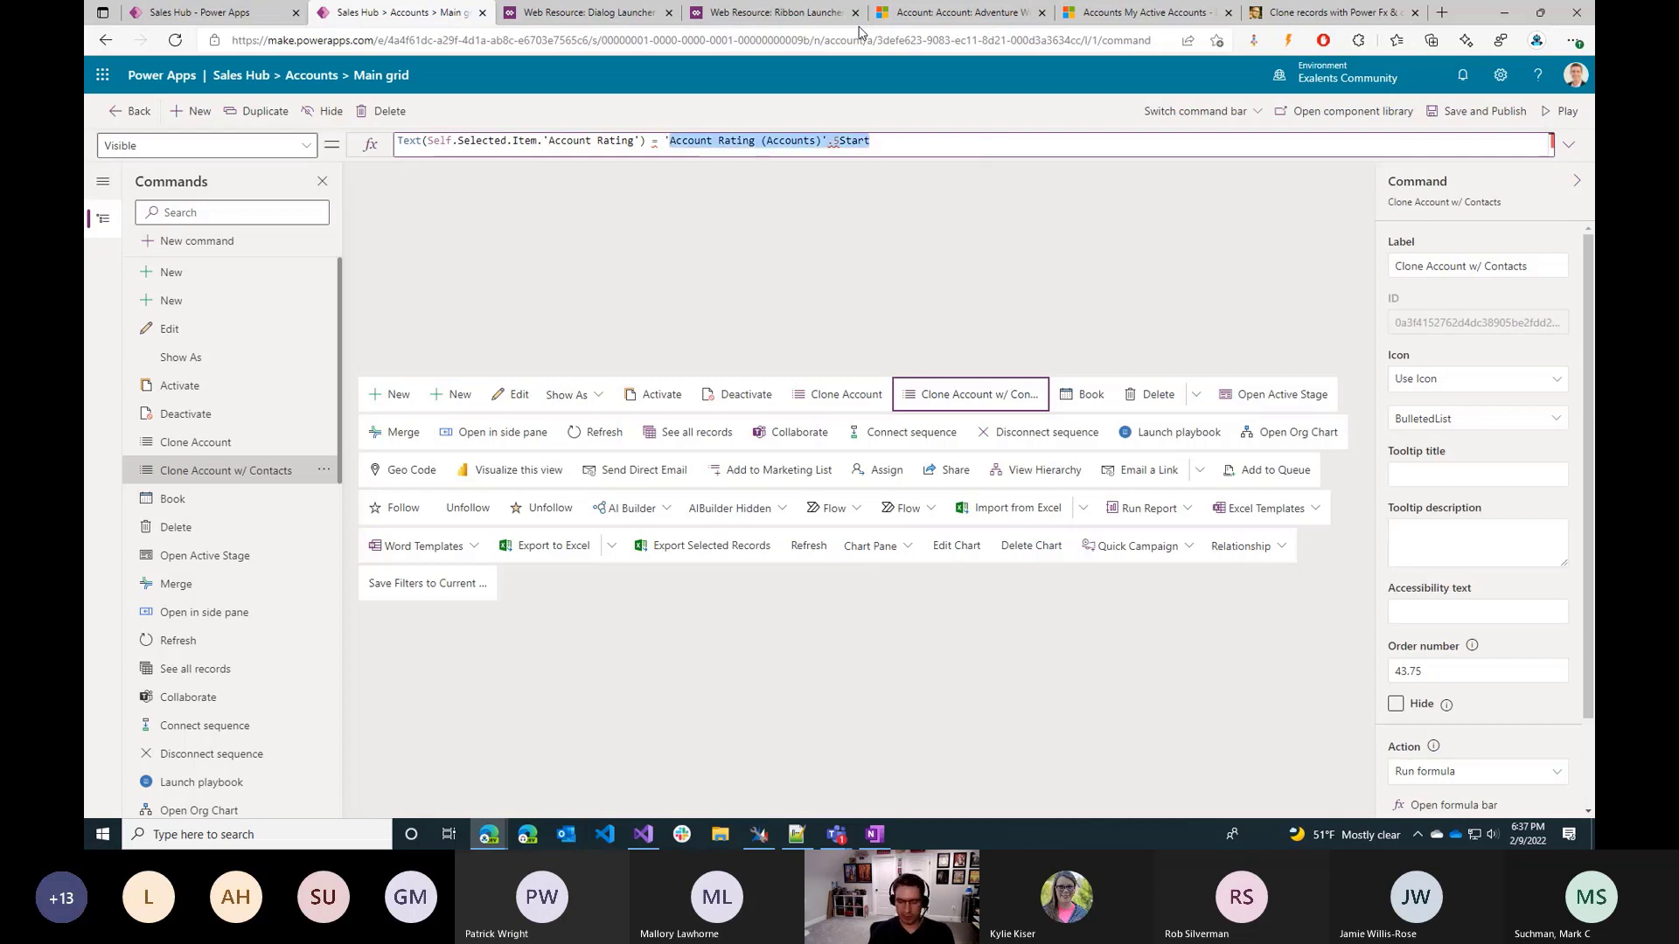
text('5 star')
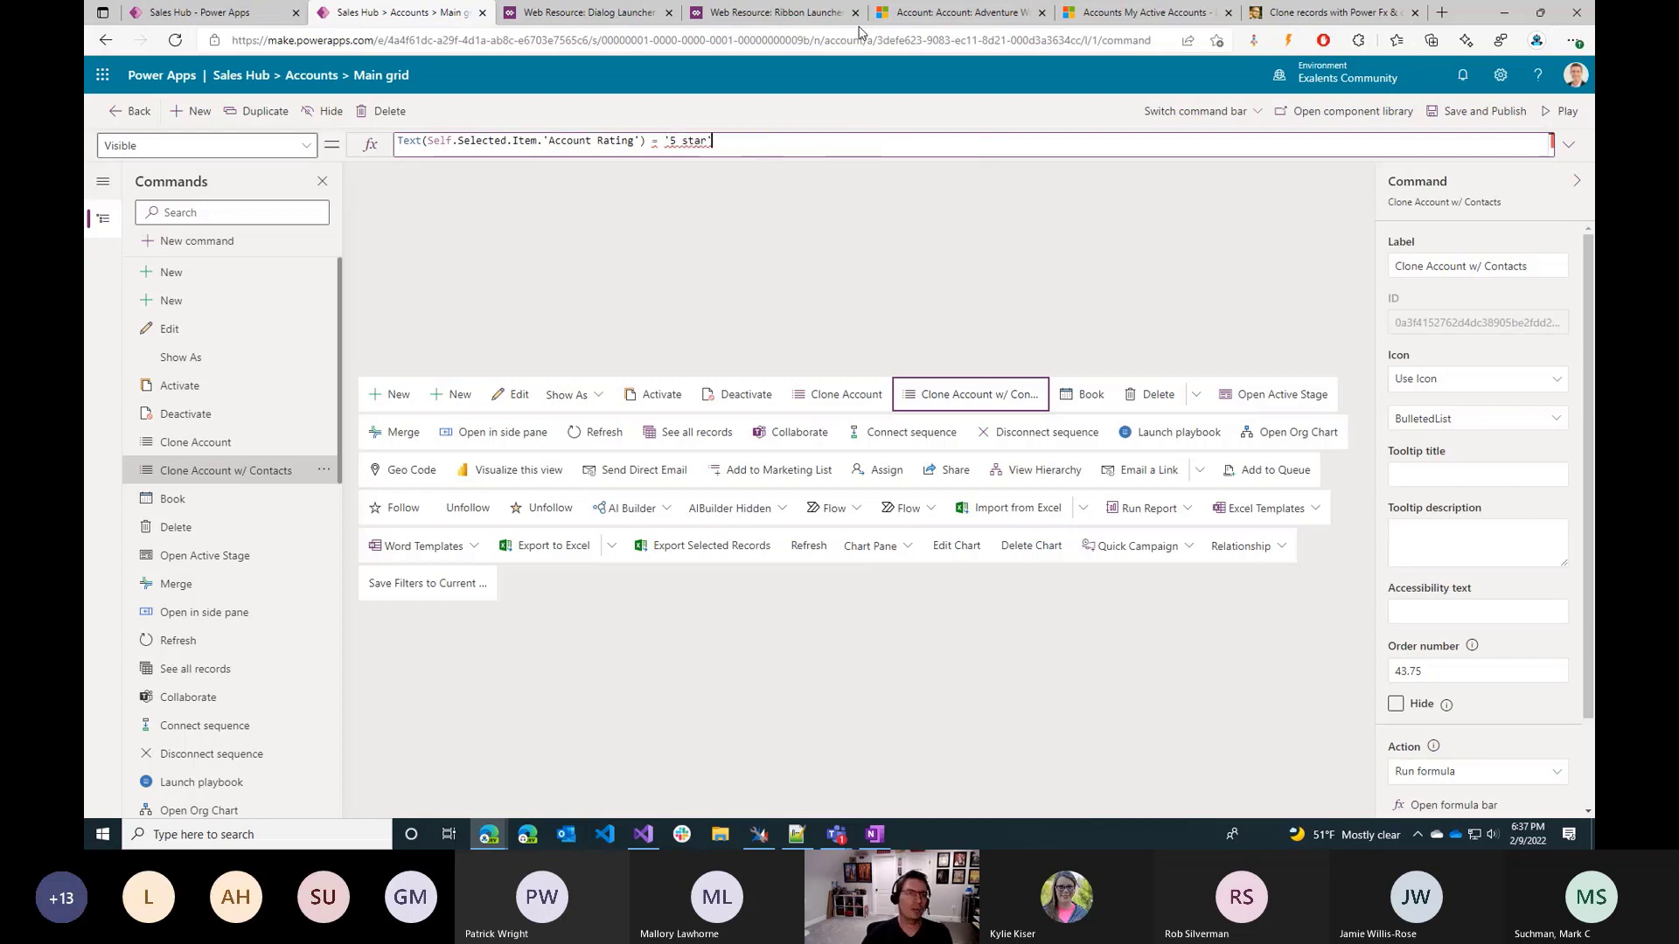
key(BackSpace)
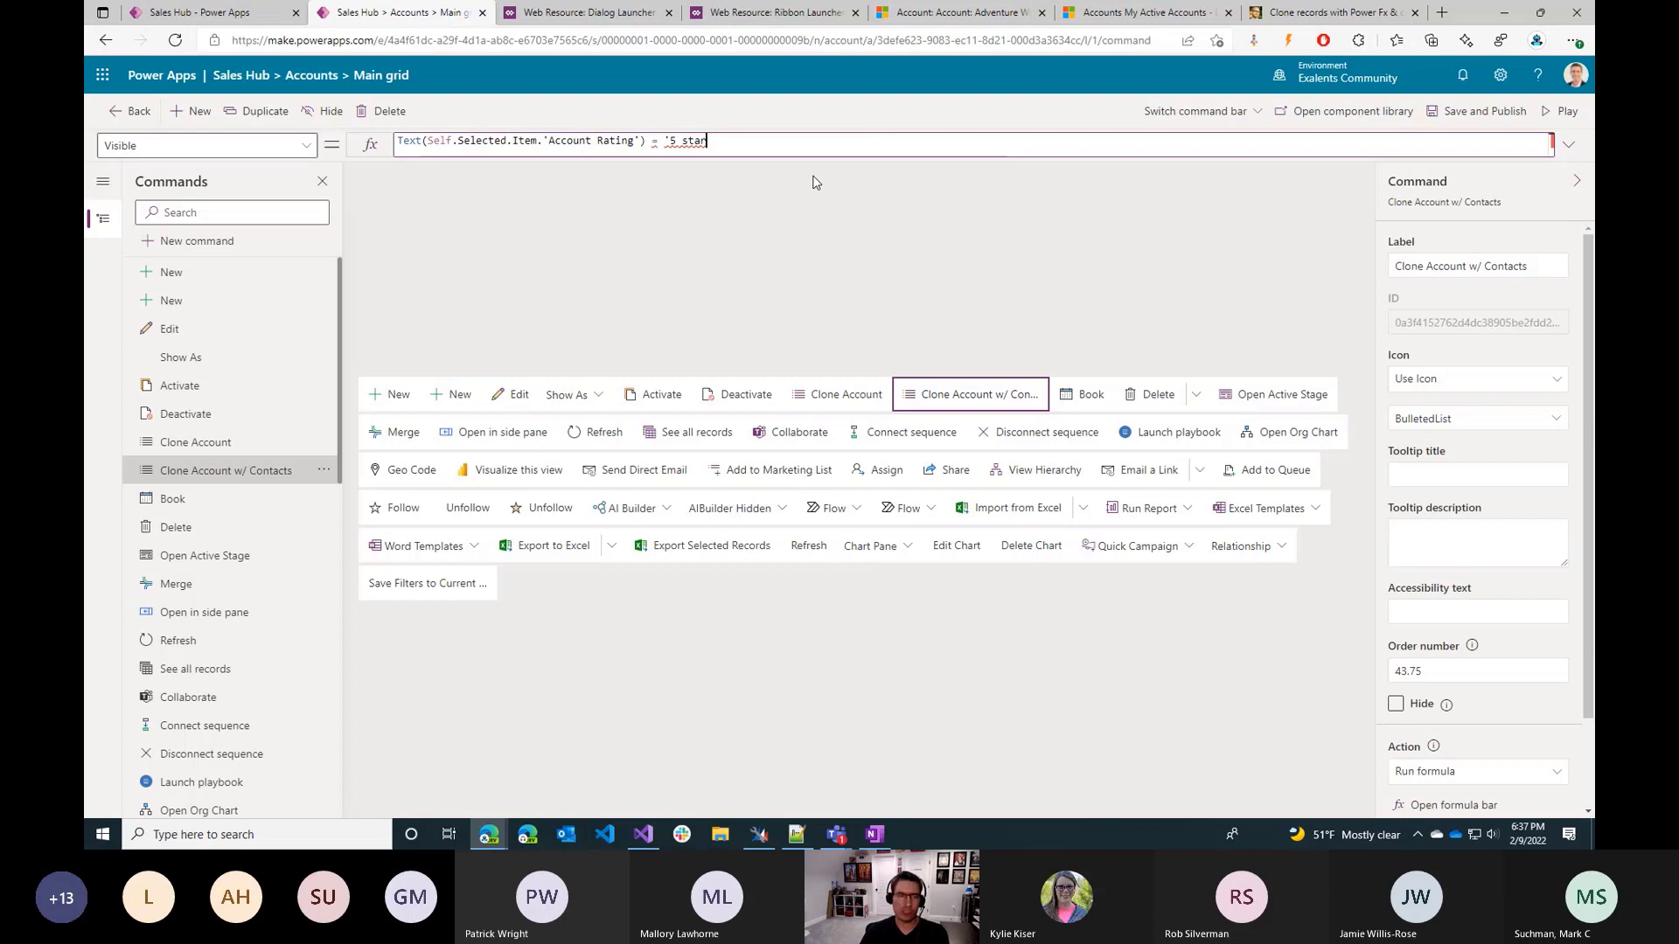
text(")
key(ctrl+Left)
key(ctrl+Left)
key(BackSpace)
text(")
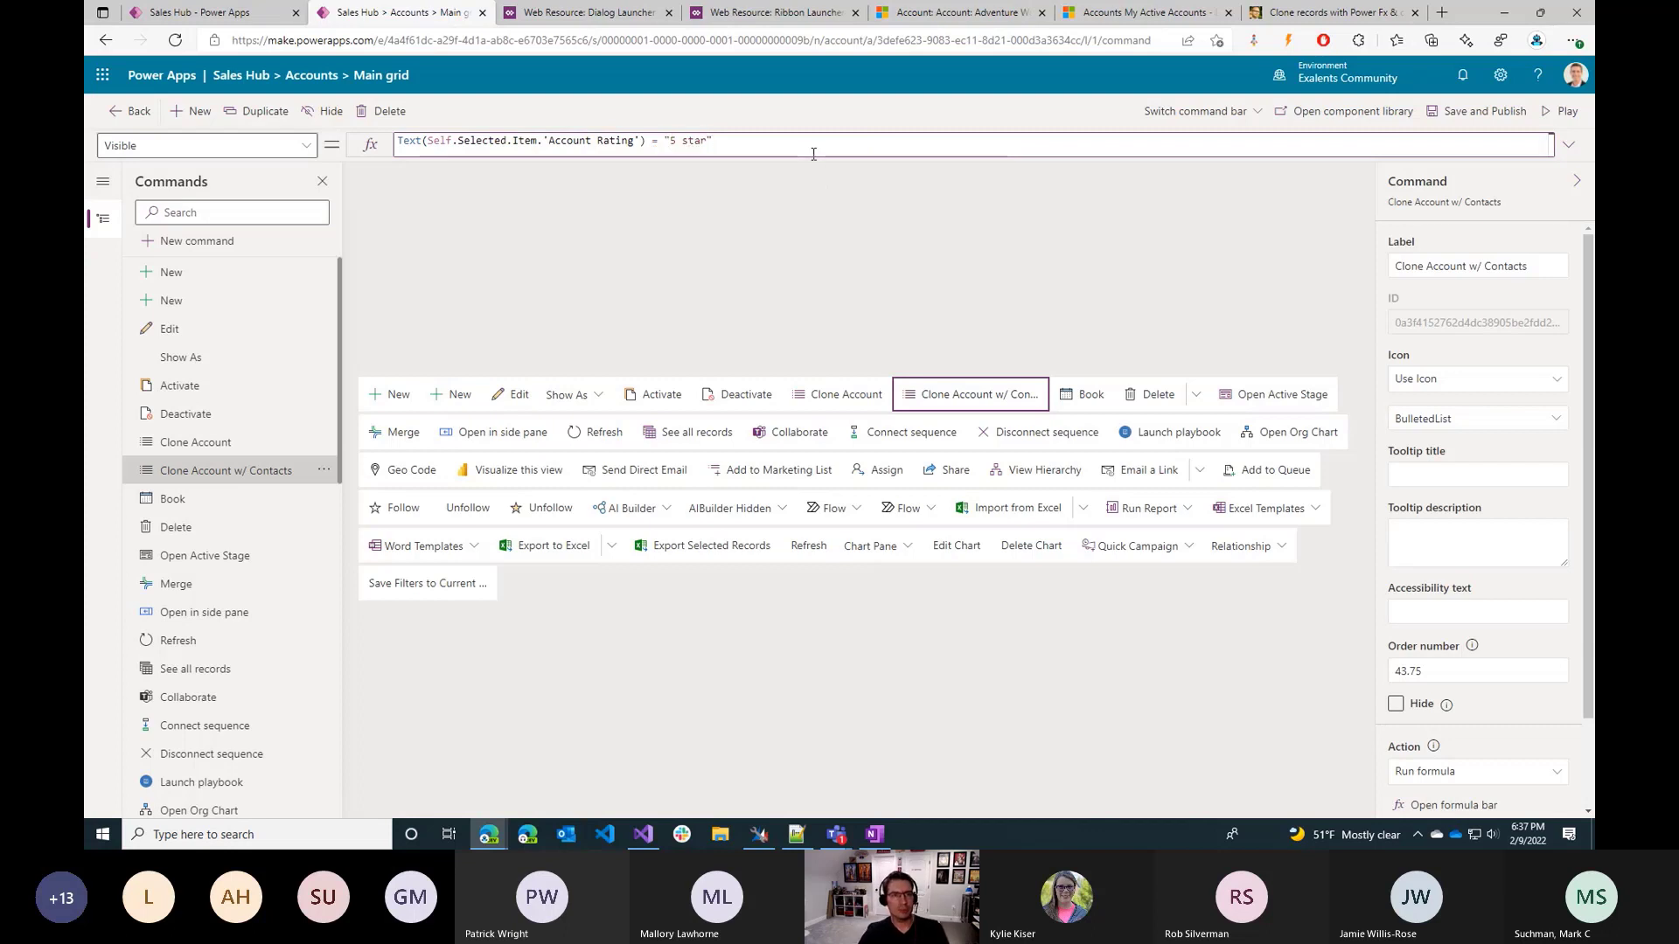
click(813, 153)
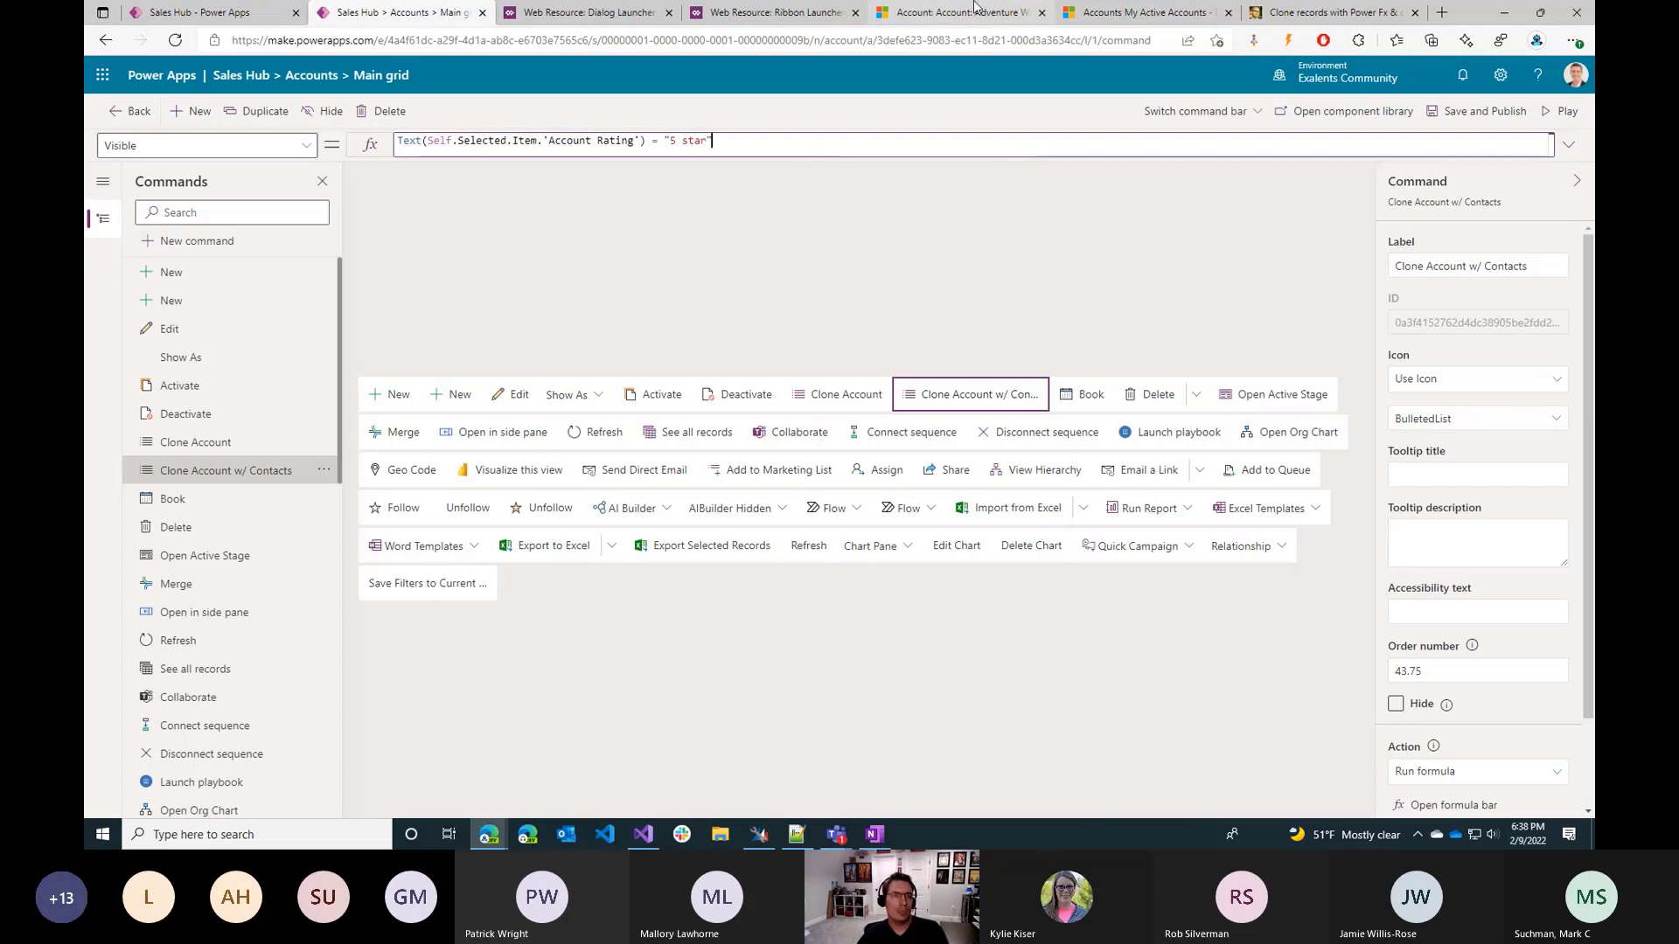
Go to the open Adventure Works account form in Sales Hub.
click(1142, 12)
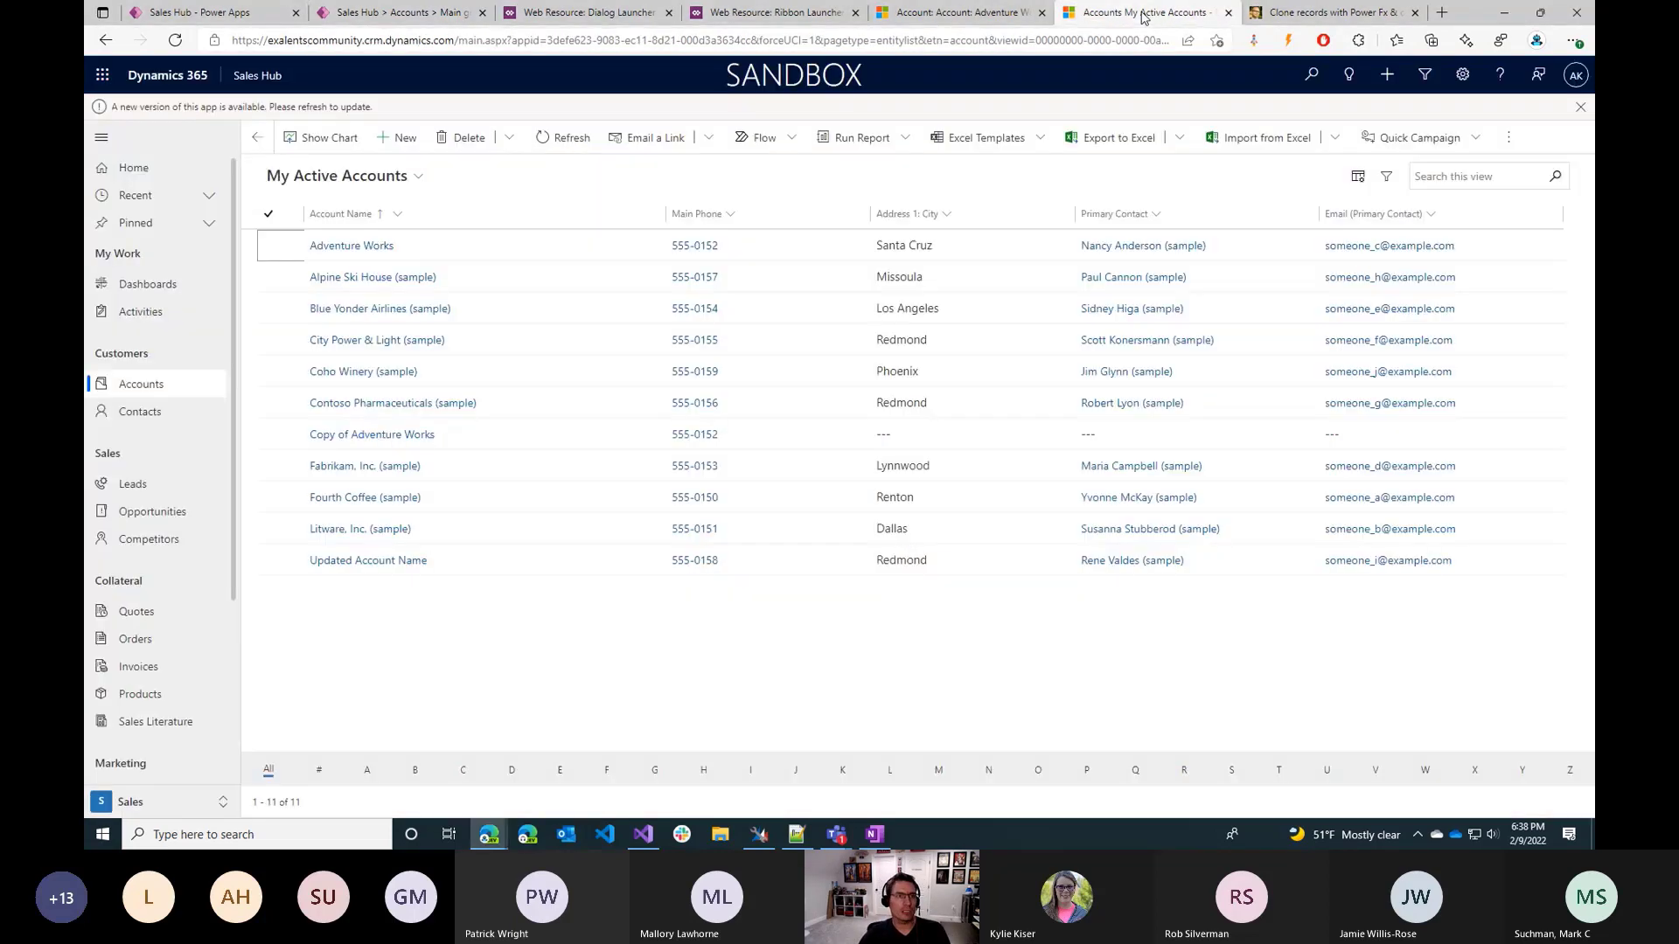
click(1325, 14)
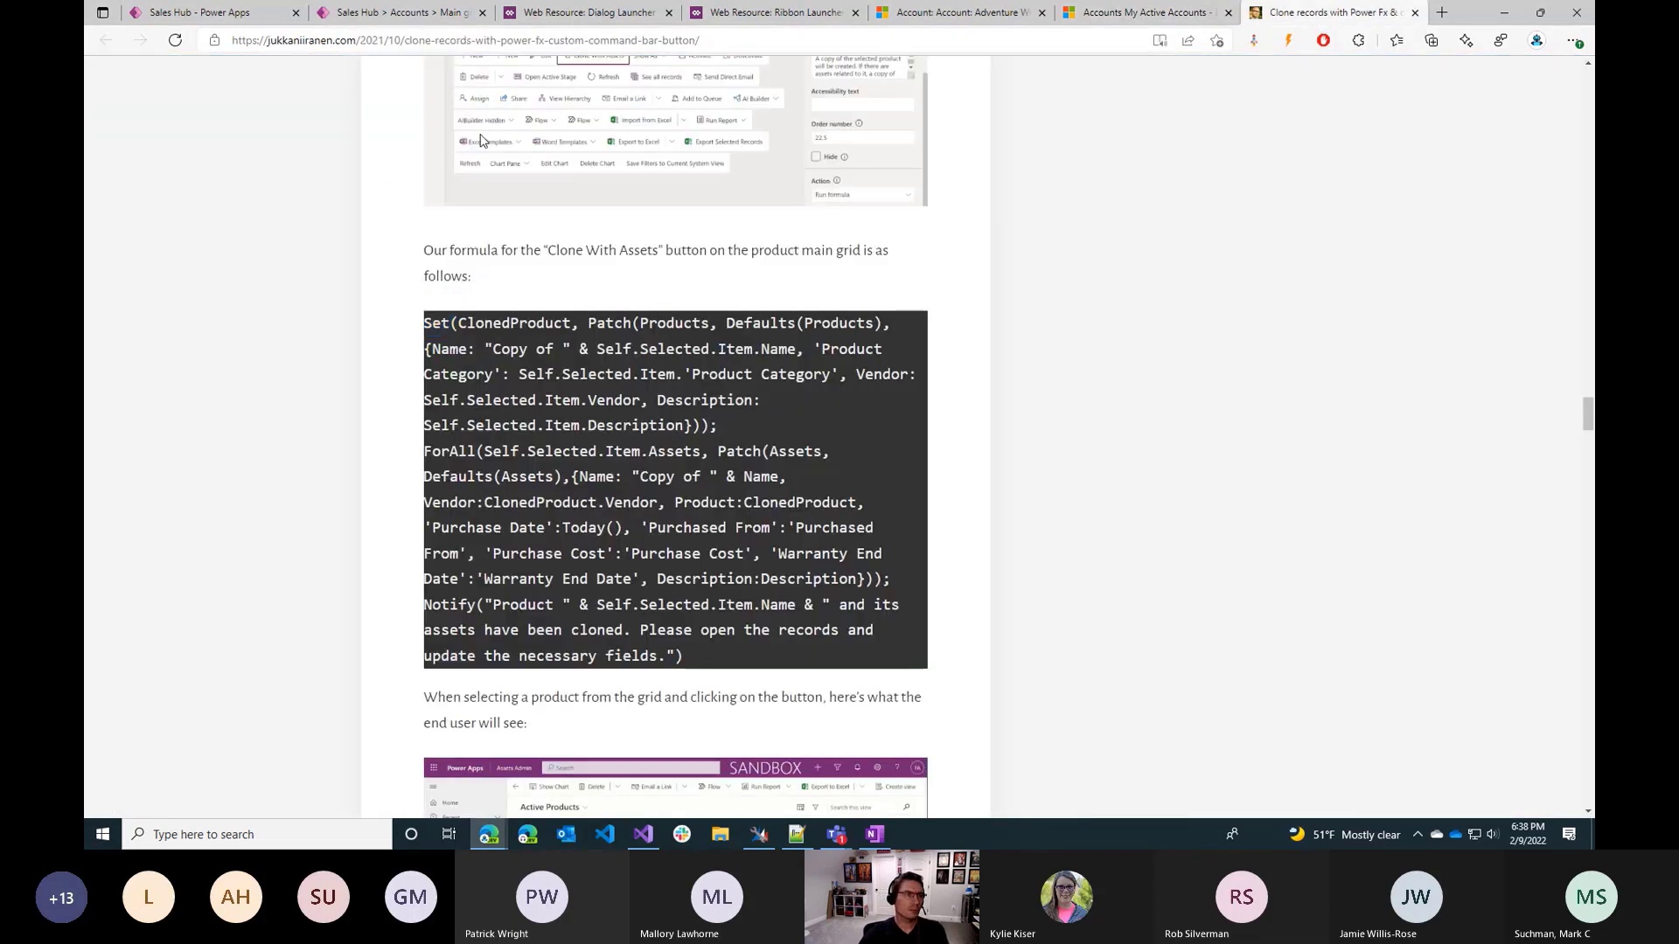
key(ctrl+Tab)
key(ctrl+Tab)
key(ctrl+Tab)
key(ctrl+Tab)
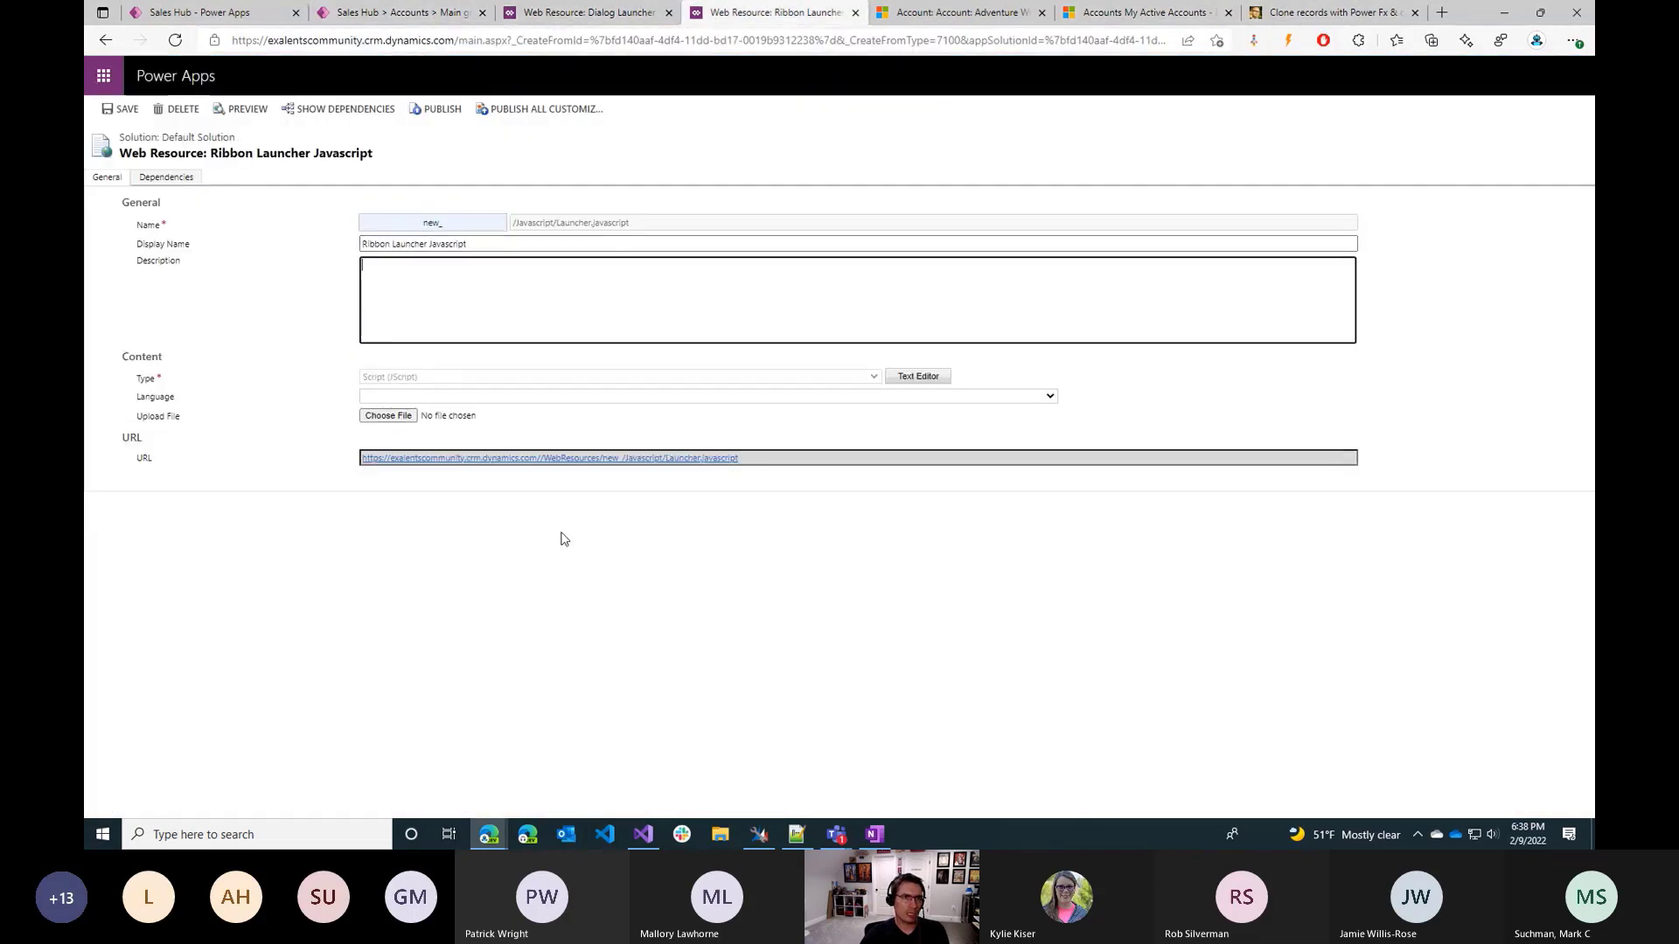
key(ctrl+Tab)
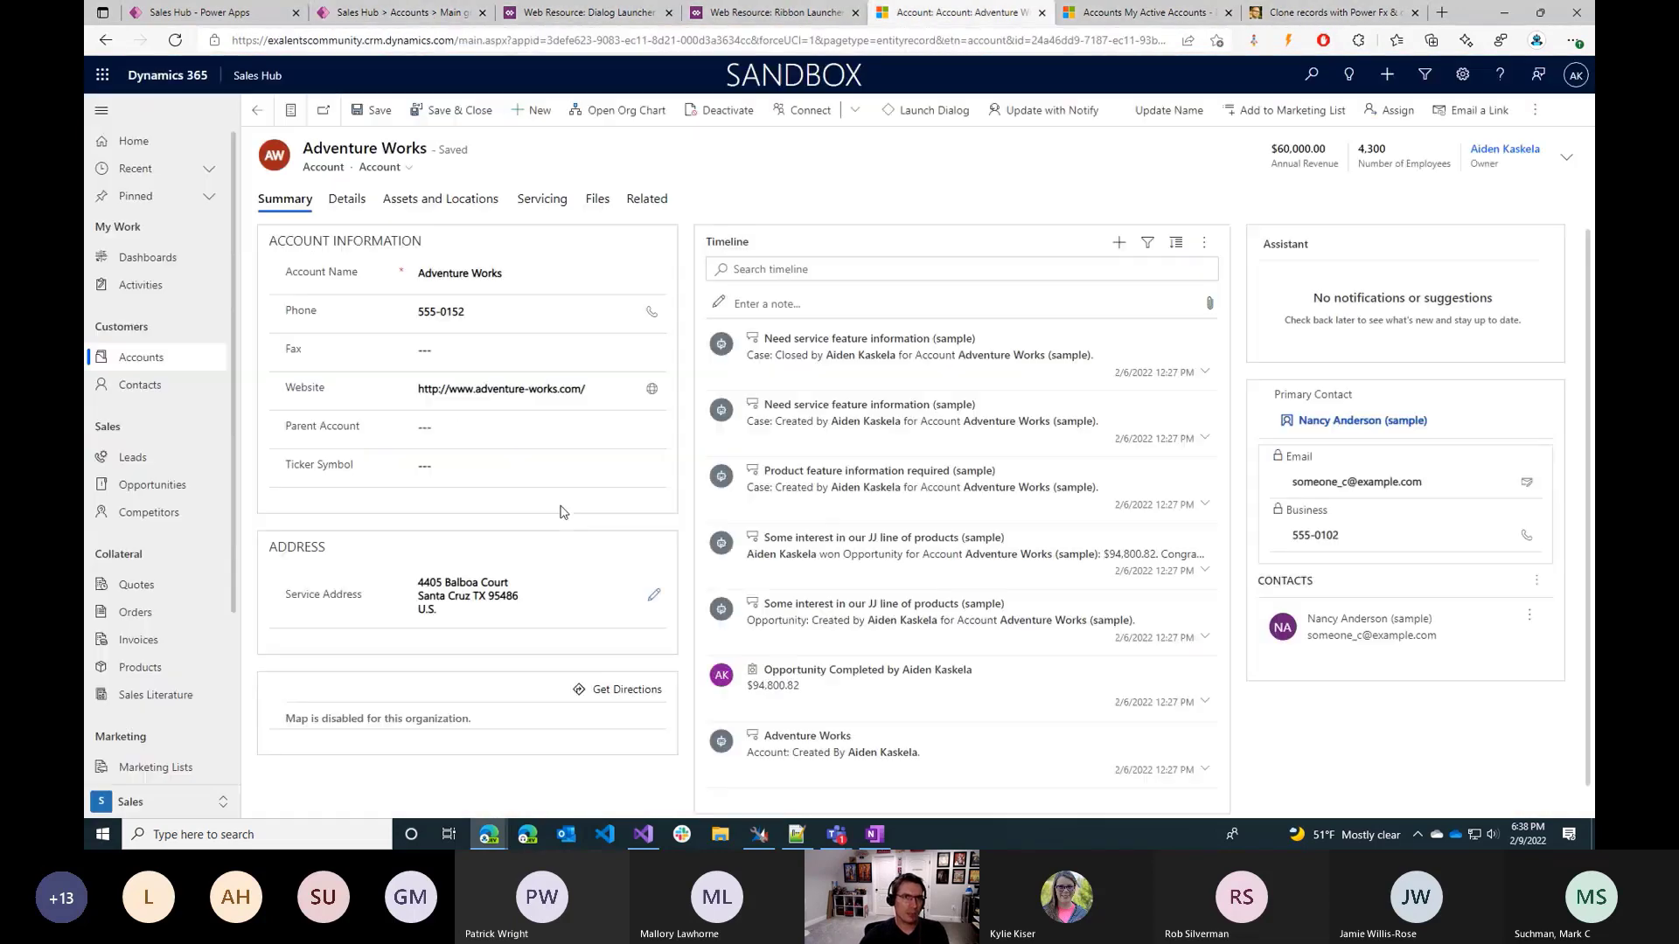
Launch the custom dialog from the account form, examine its content, close it and launch it again.
click(914, 114)
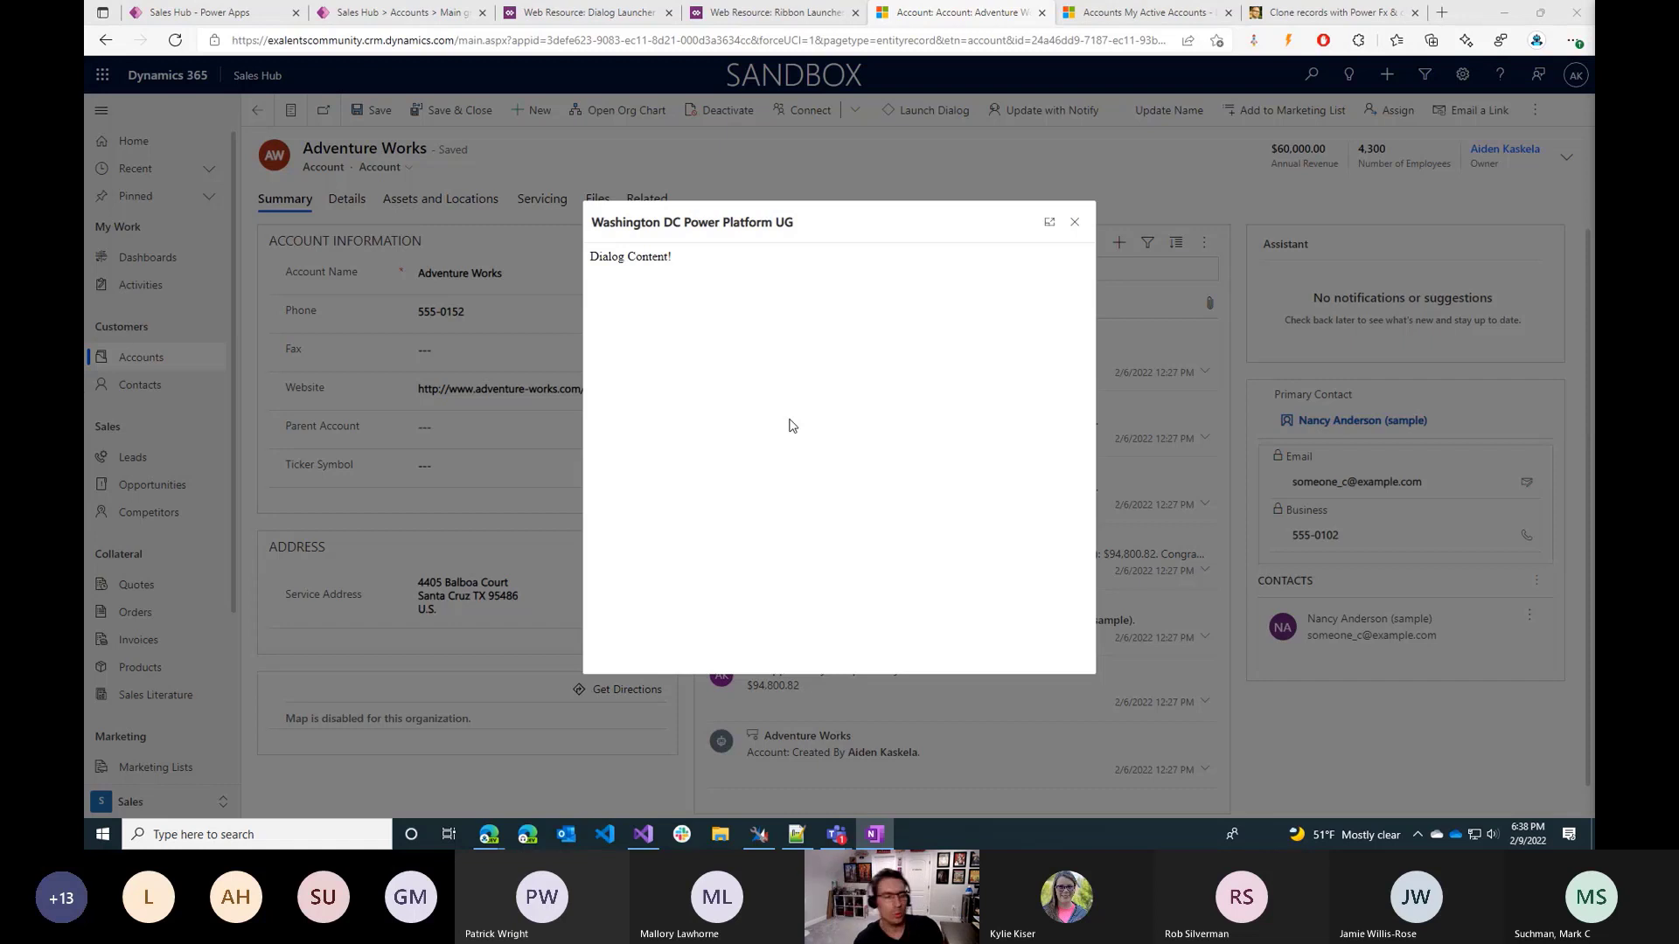
drag(589, 256, 677, 280)
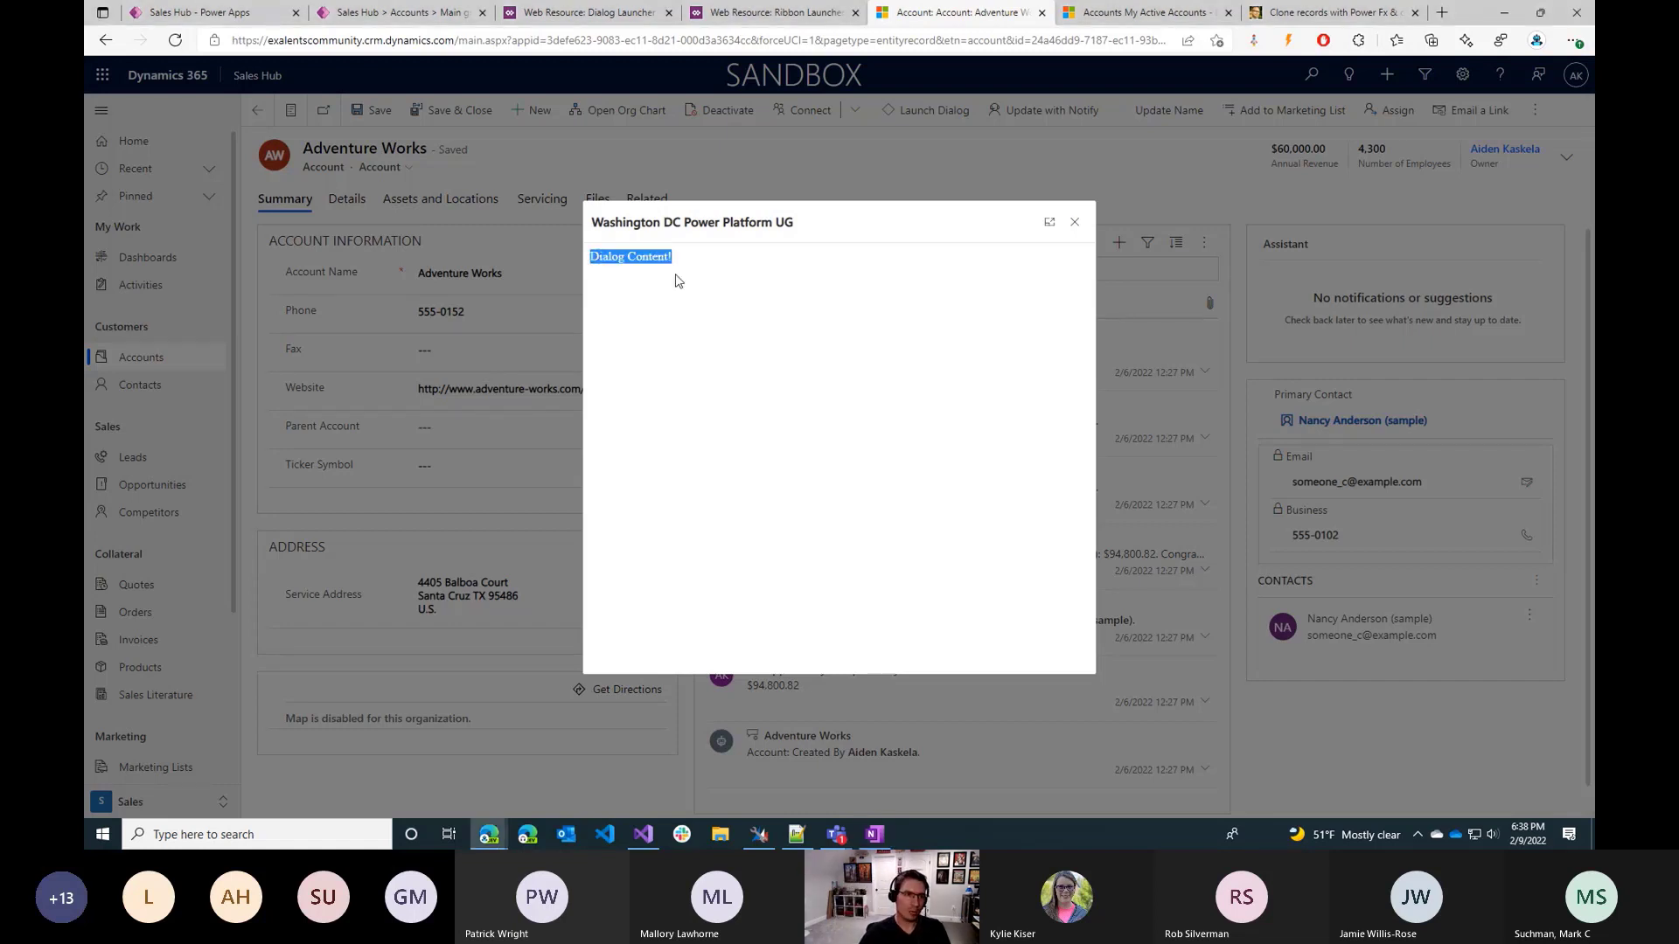
click(682, 318)
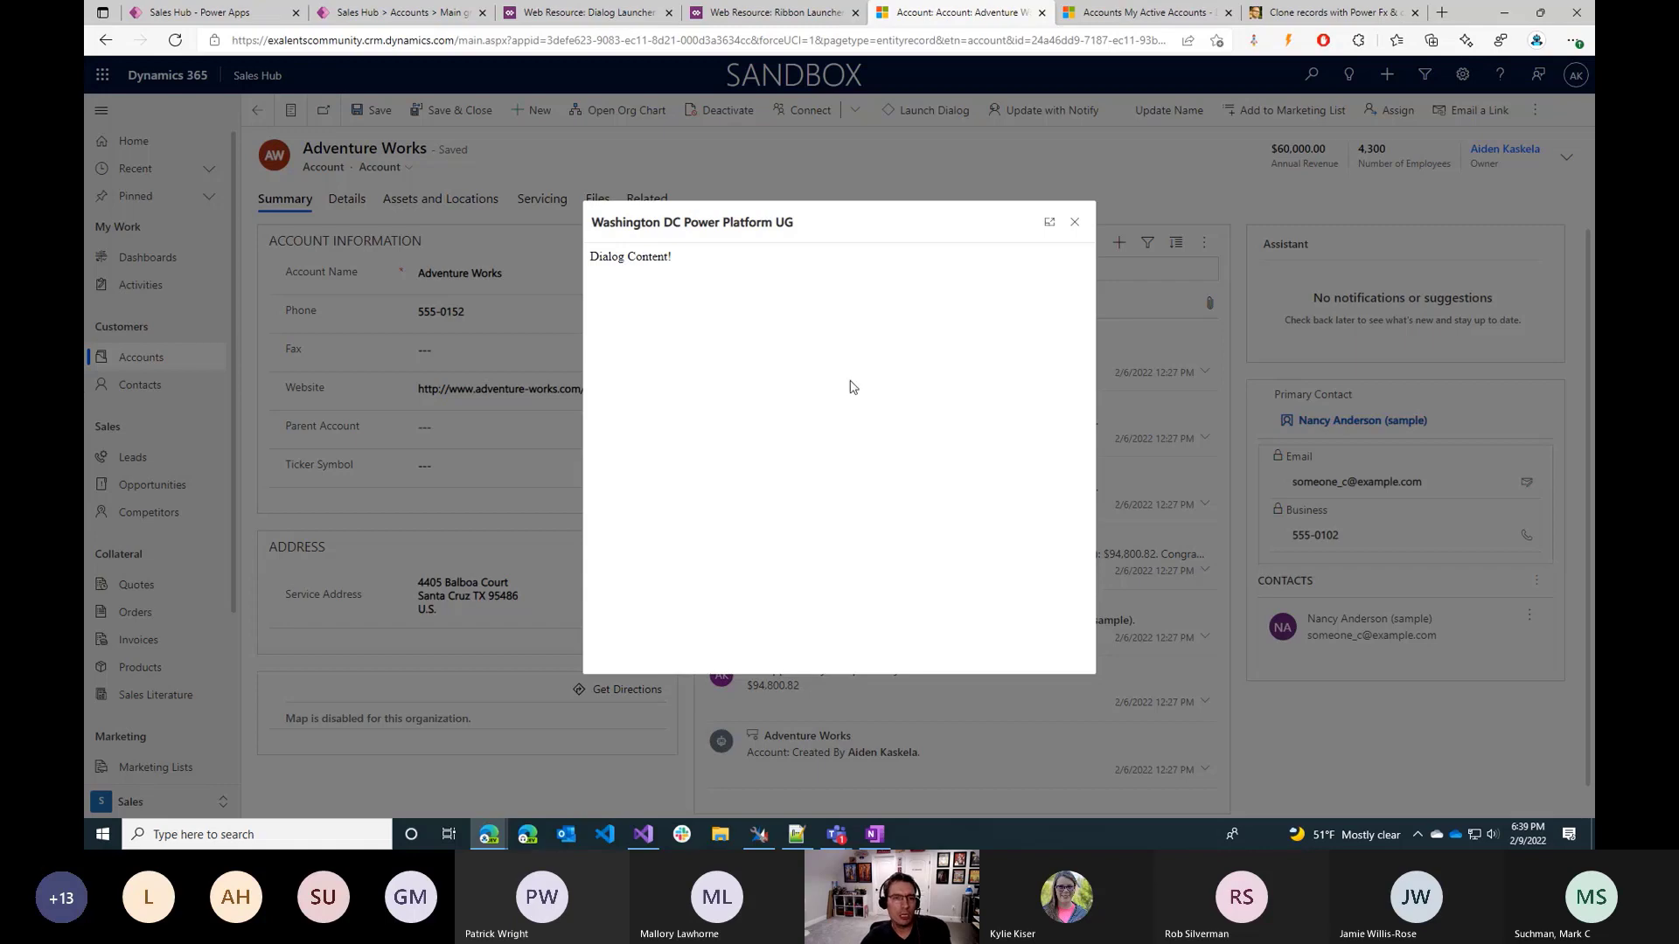
click(1072, 224)
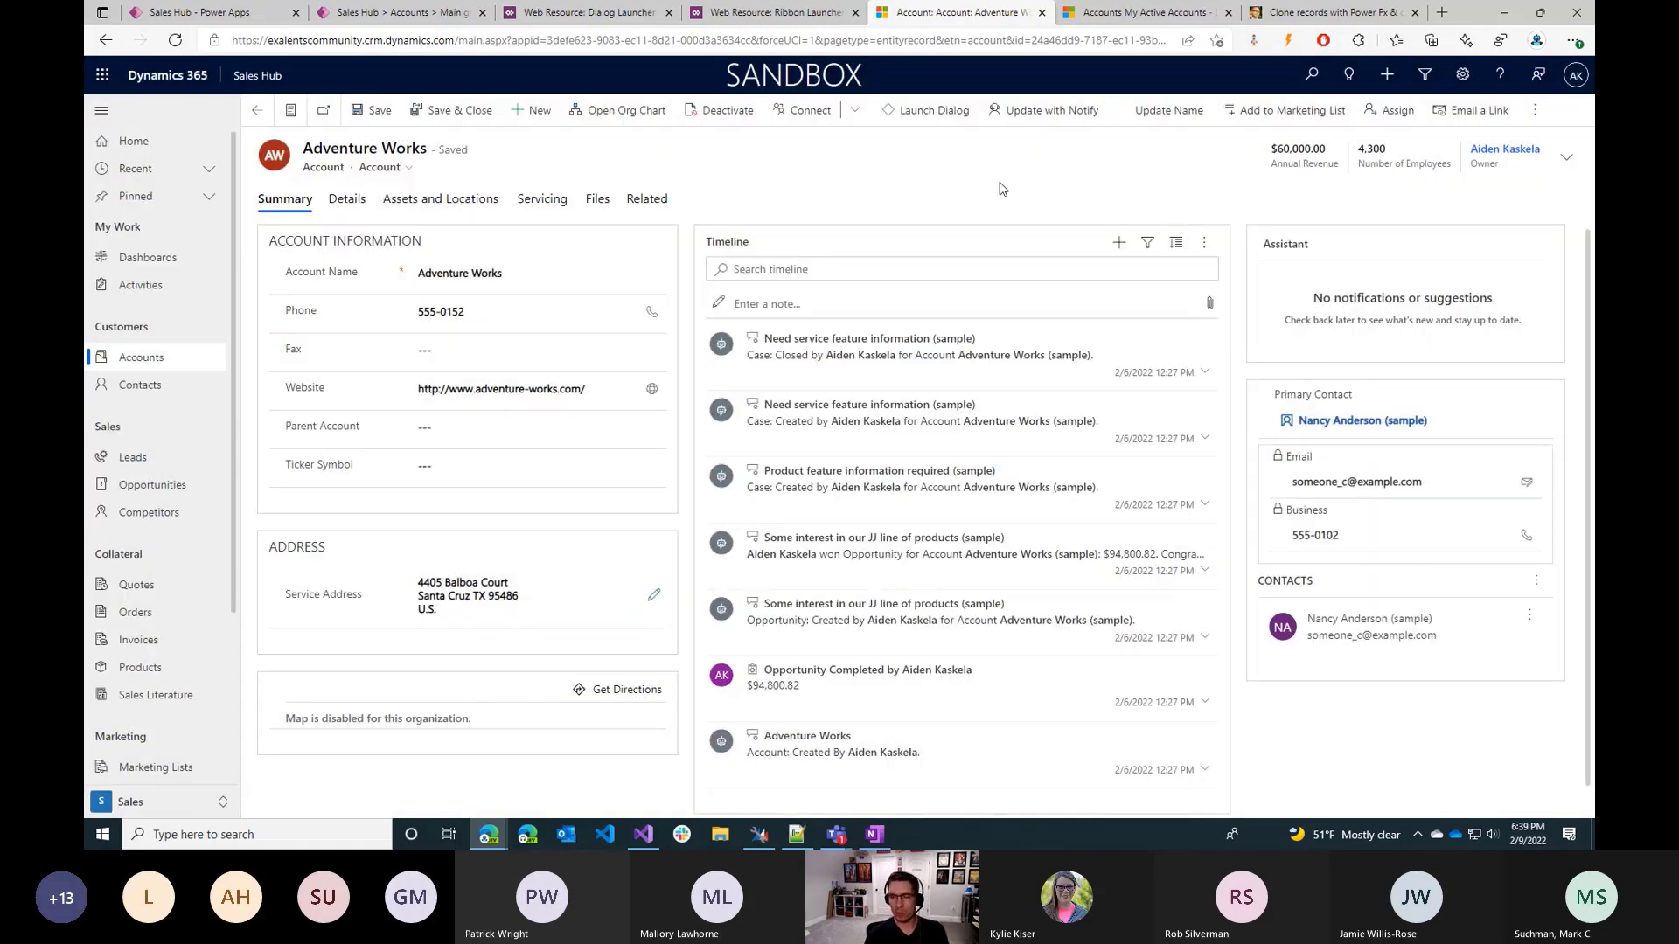
click(942, 111)
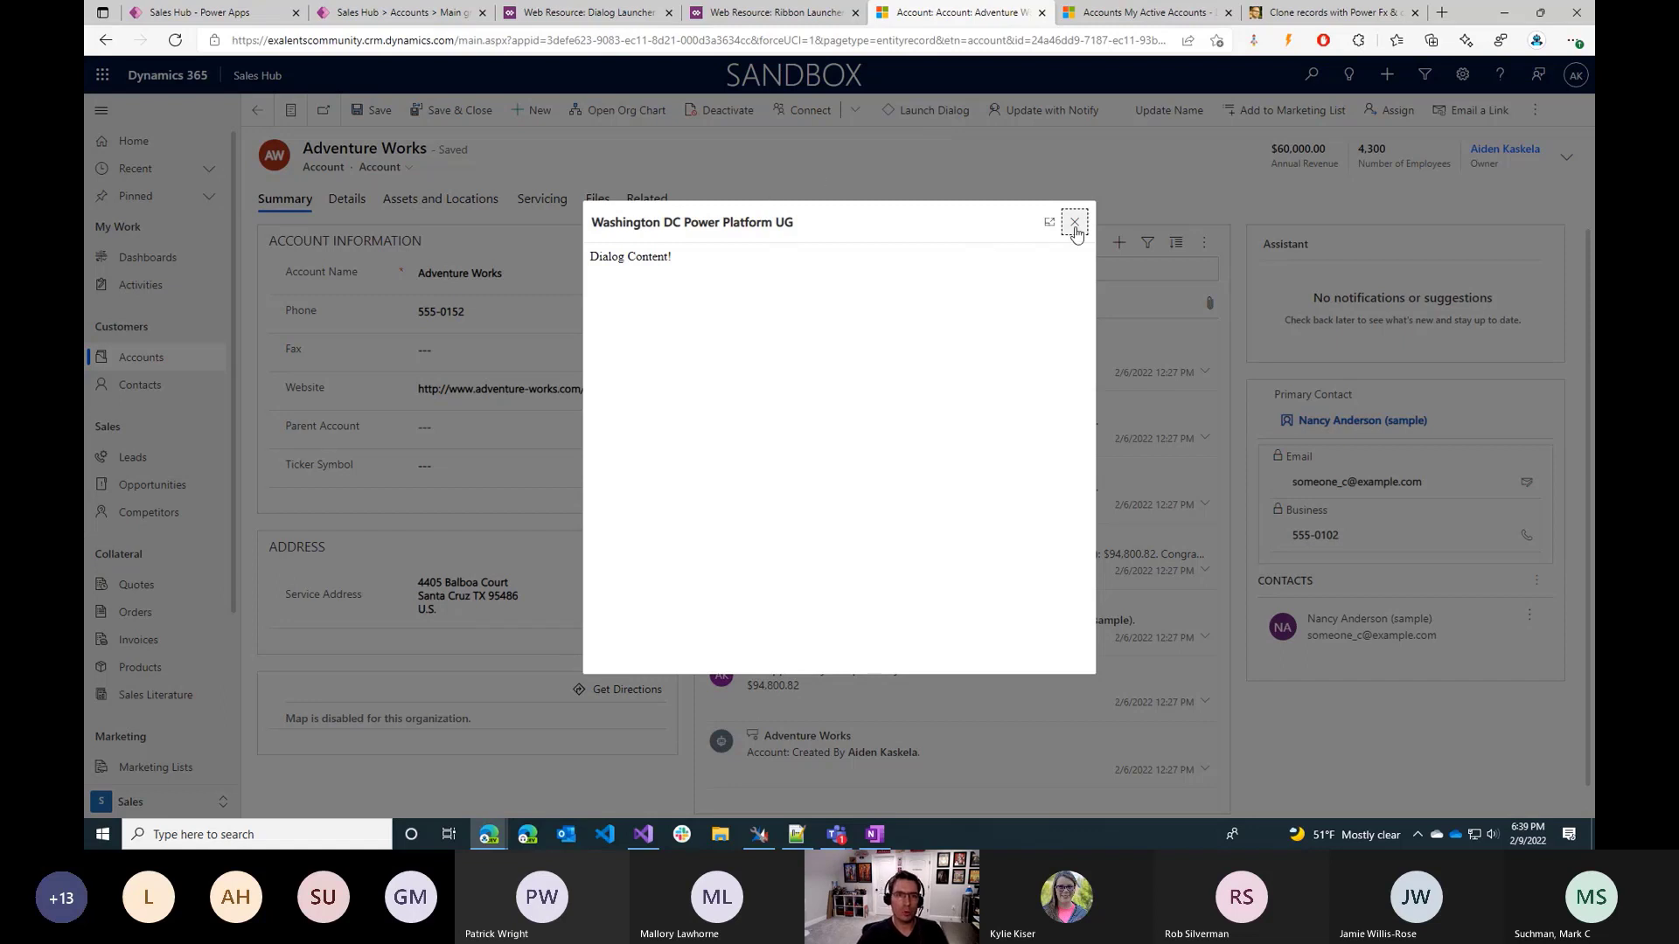
Examine the OpenDialog source code of the Ribbon Launcher Javascript web resource and close the editor without changes.
click(767, 12)
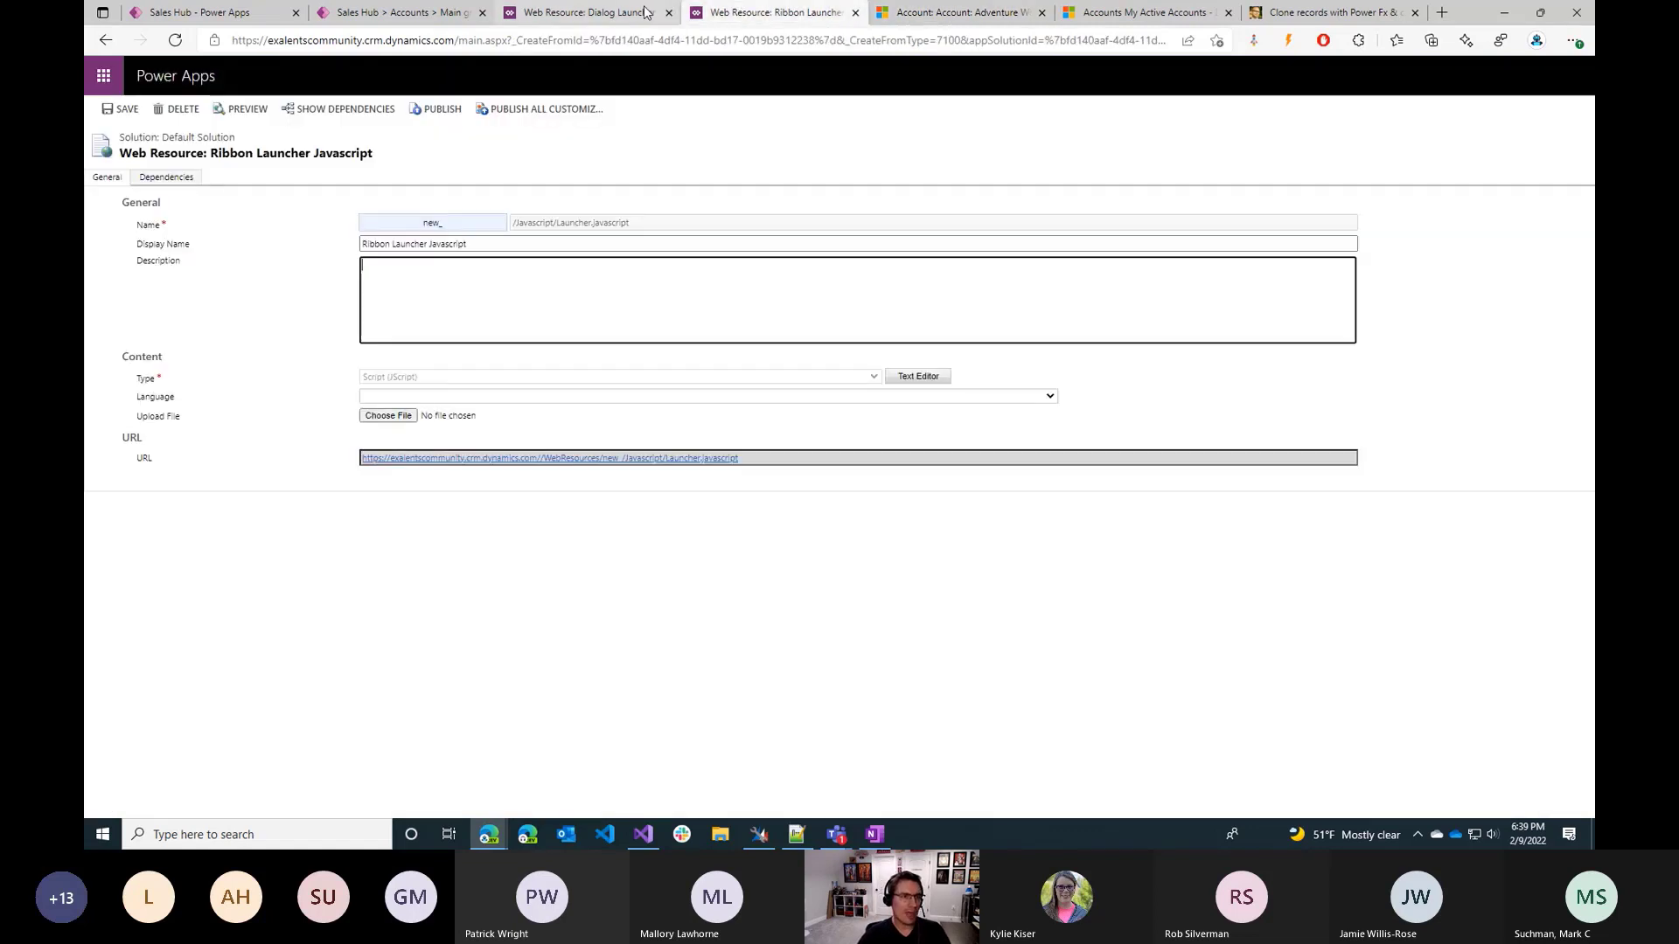
click(914, 378)
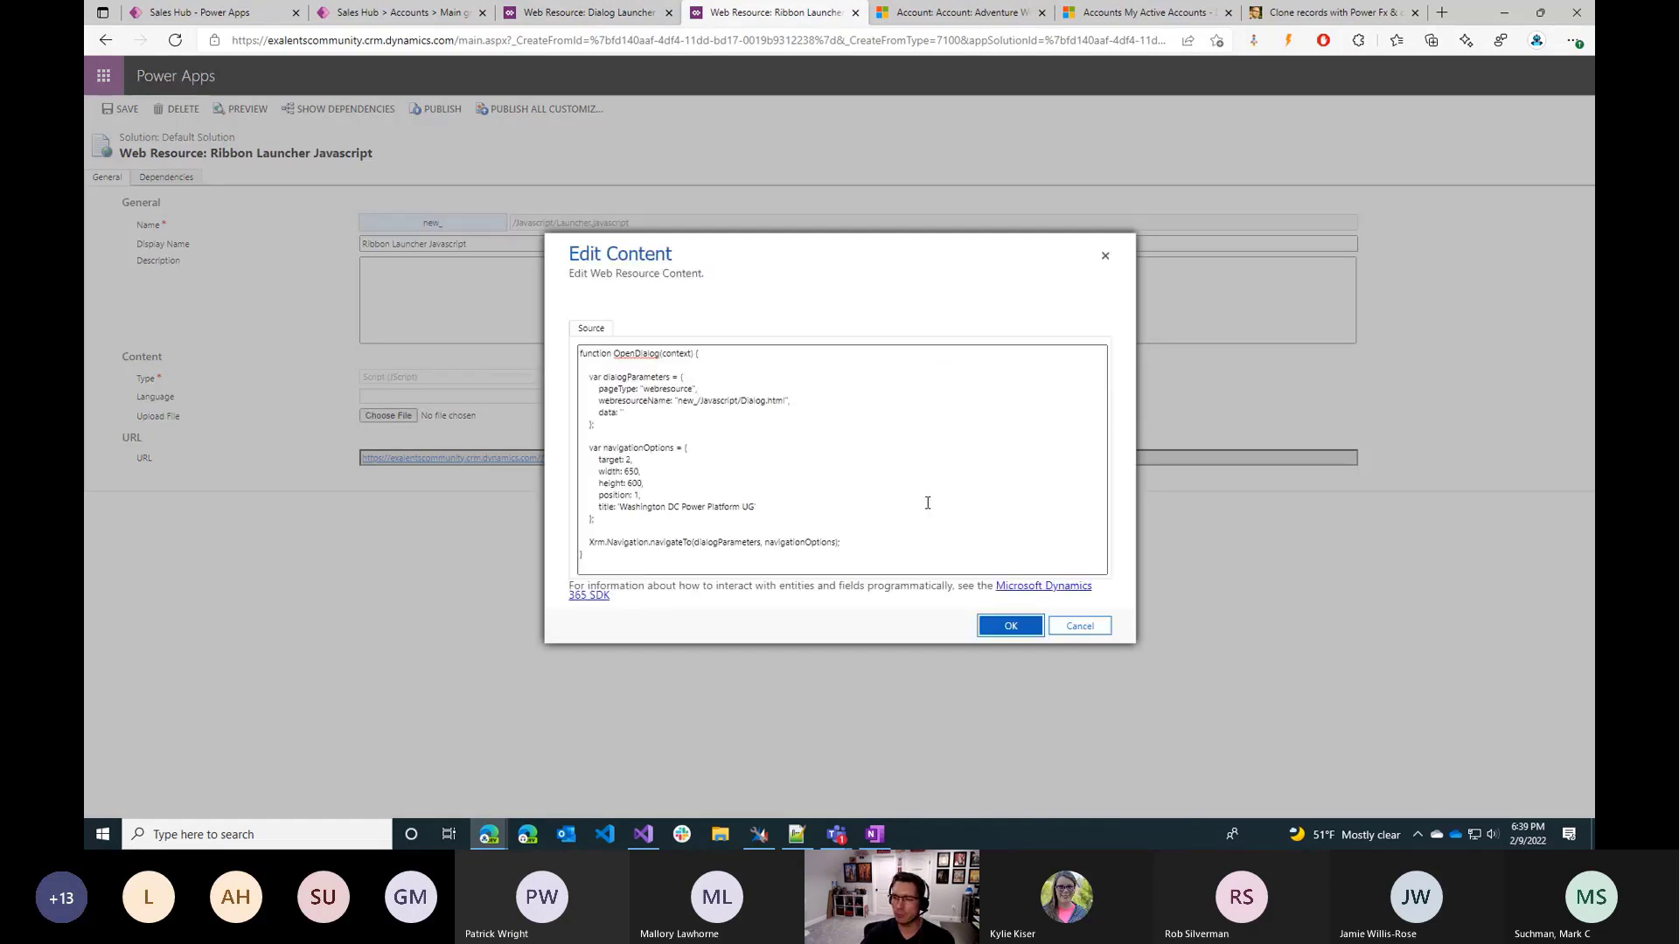
click(915, 514)
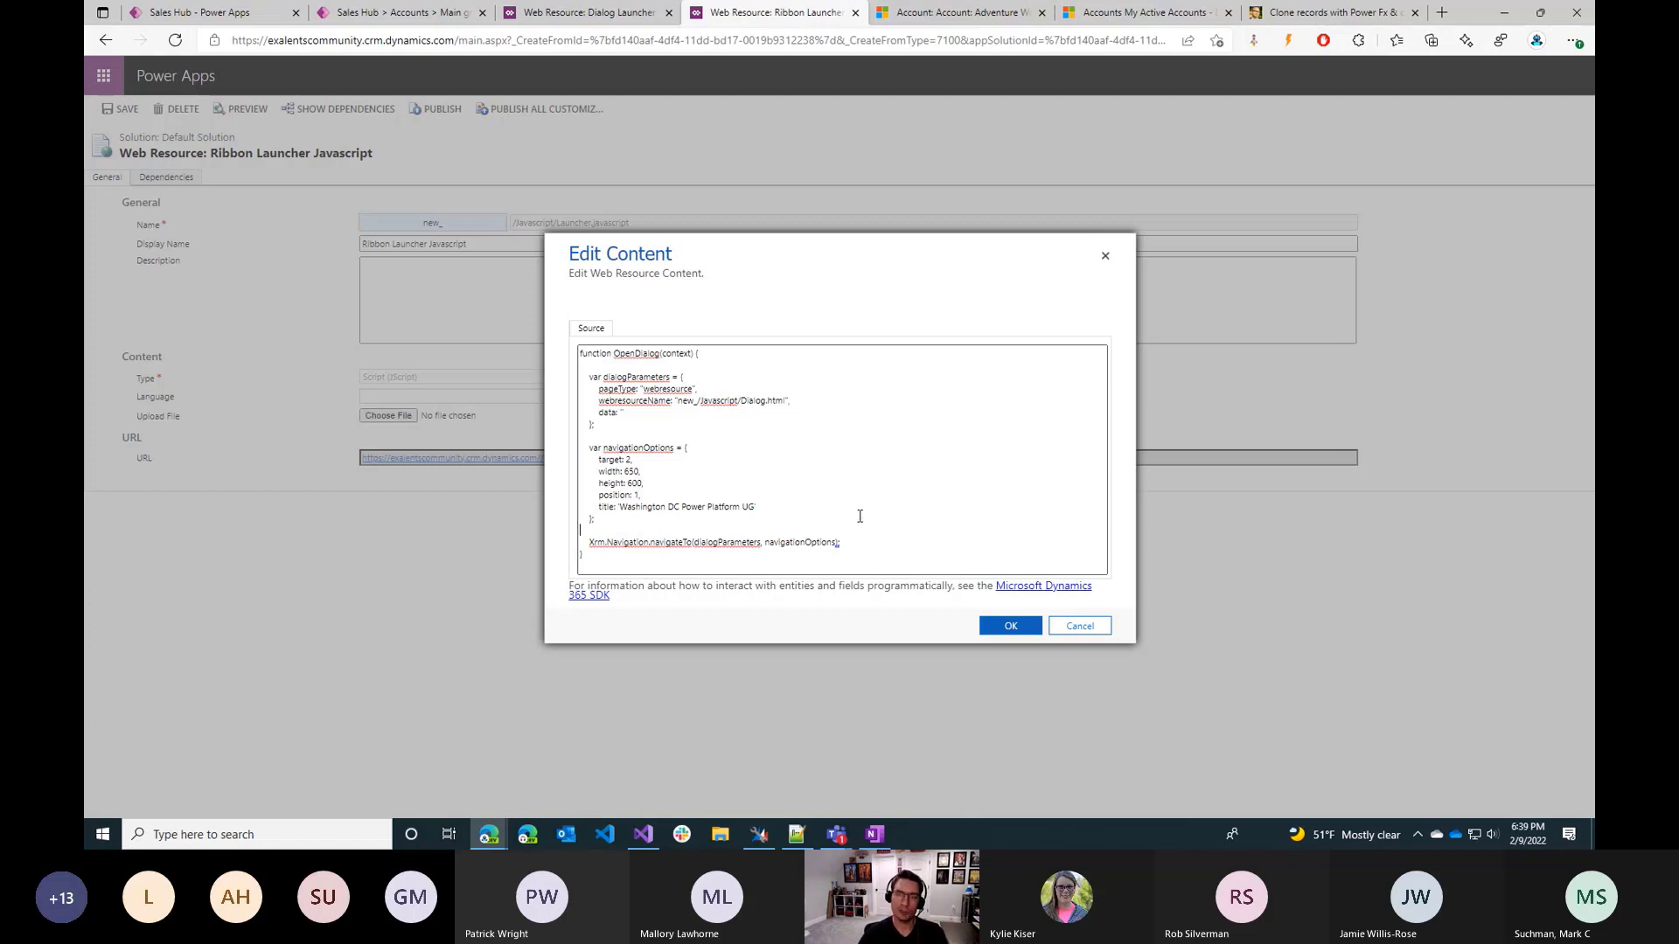
click(1105, 255)
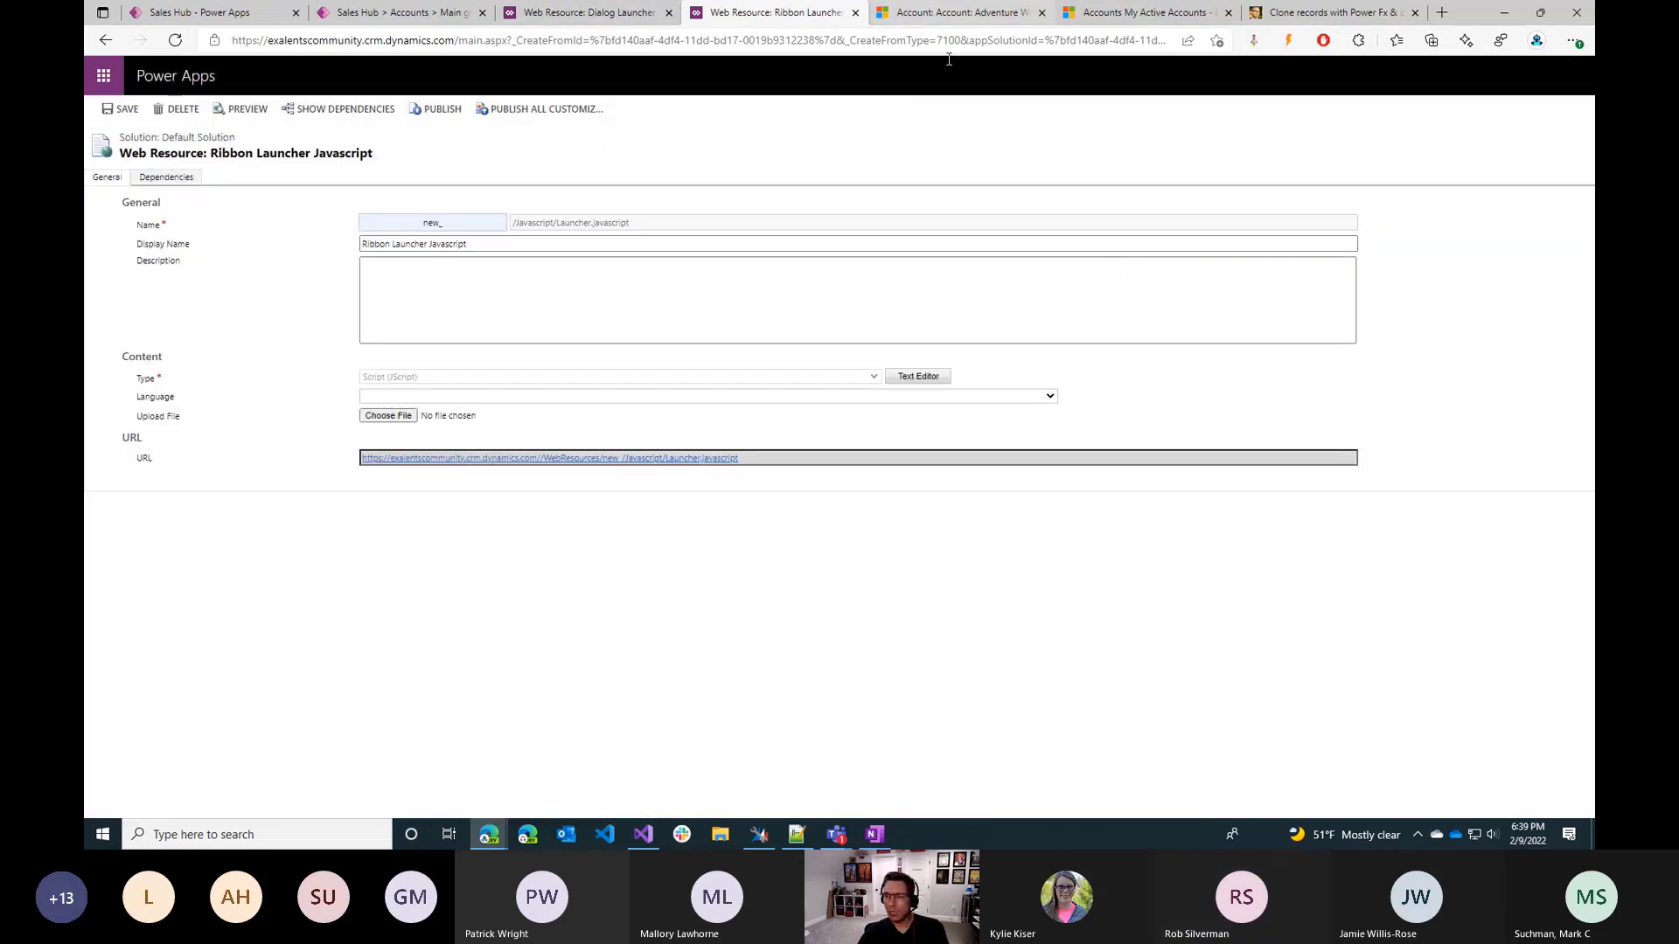
Return to the Accounts Main grid command designer in Power Apps.
key(alt+Tab)
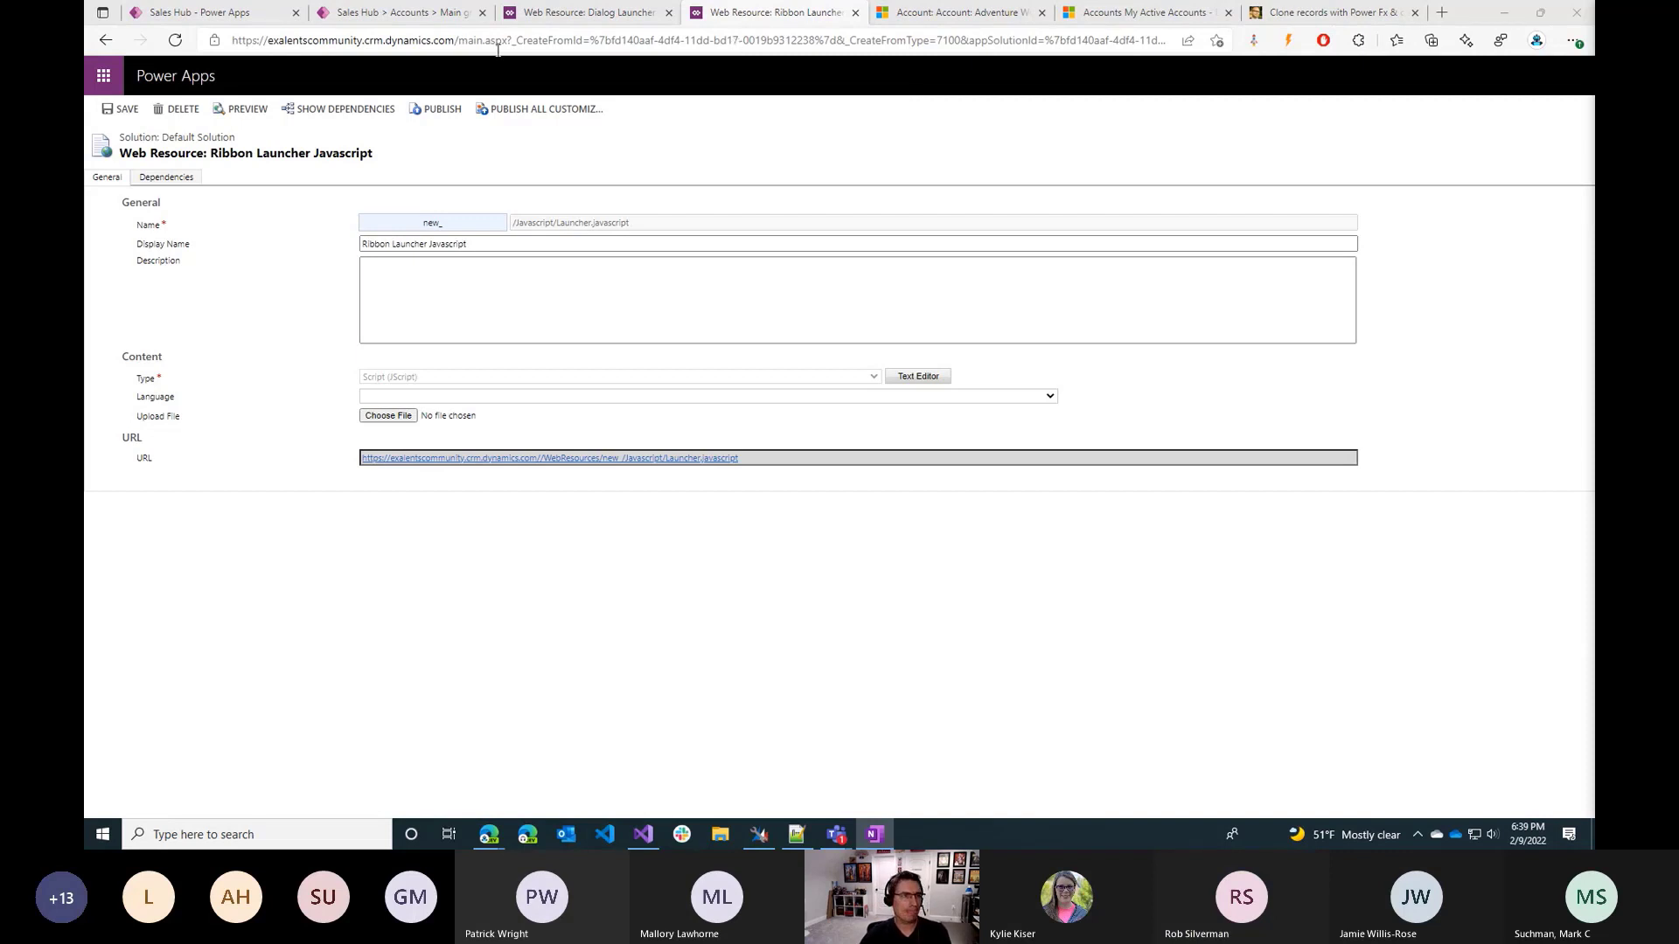
click(584, 13)
click(214, 9)
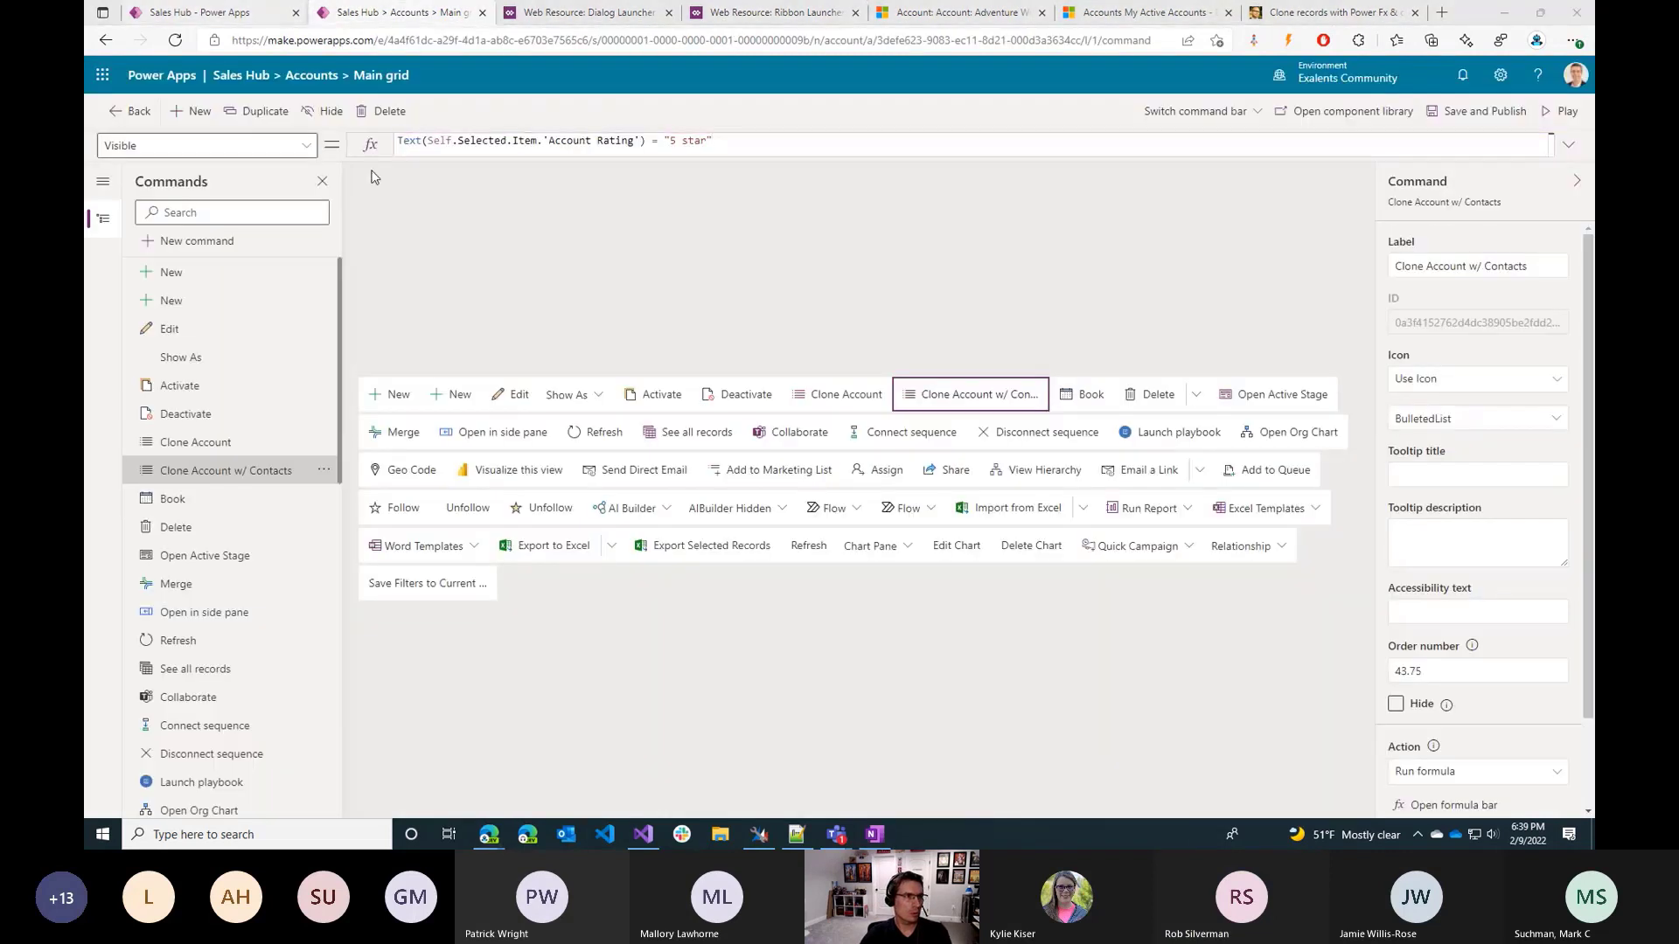
Examine the Deactivate command's properties and the action and visibility settings of the Clone Account command.
click(399, 317)
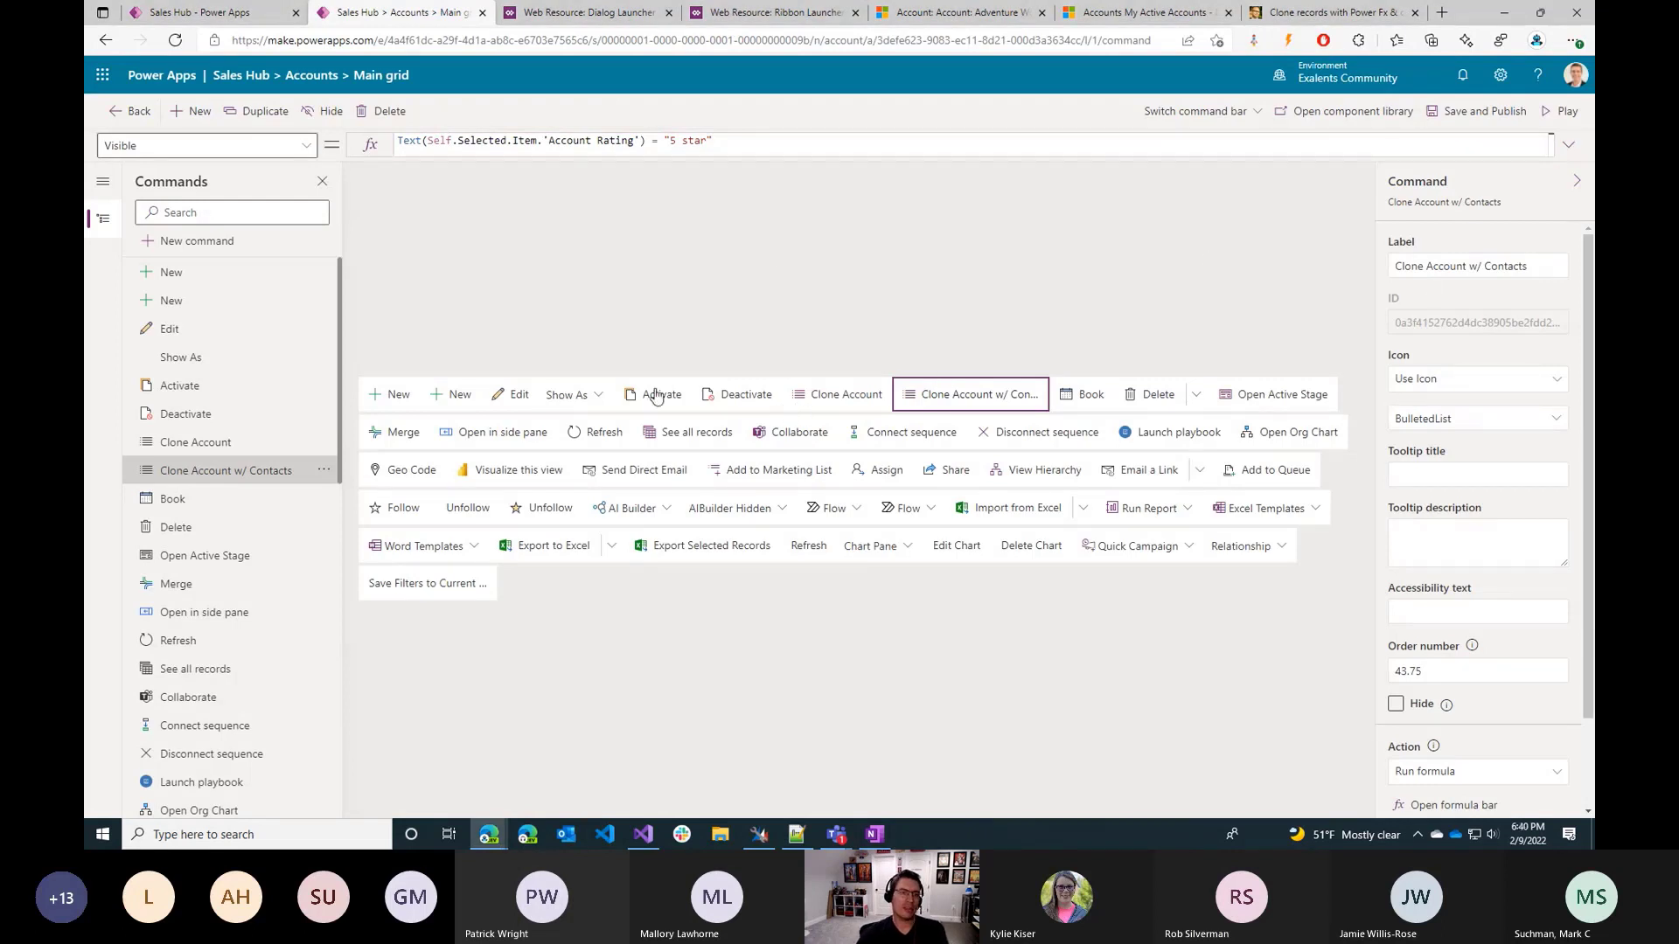
click(707, 396)
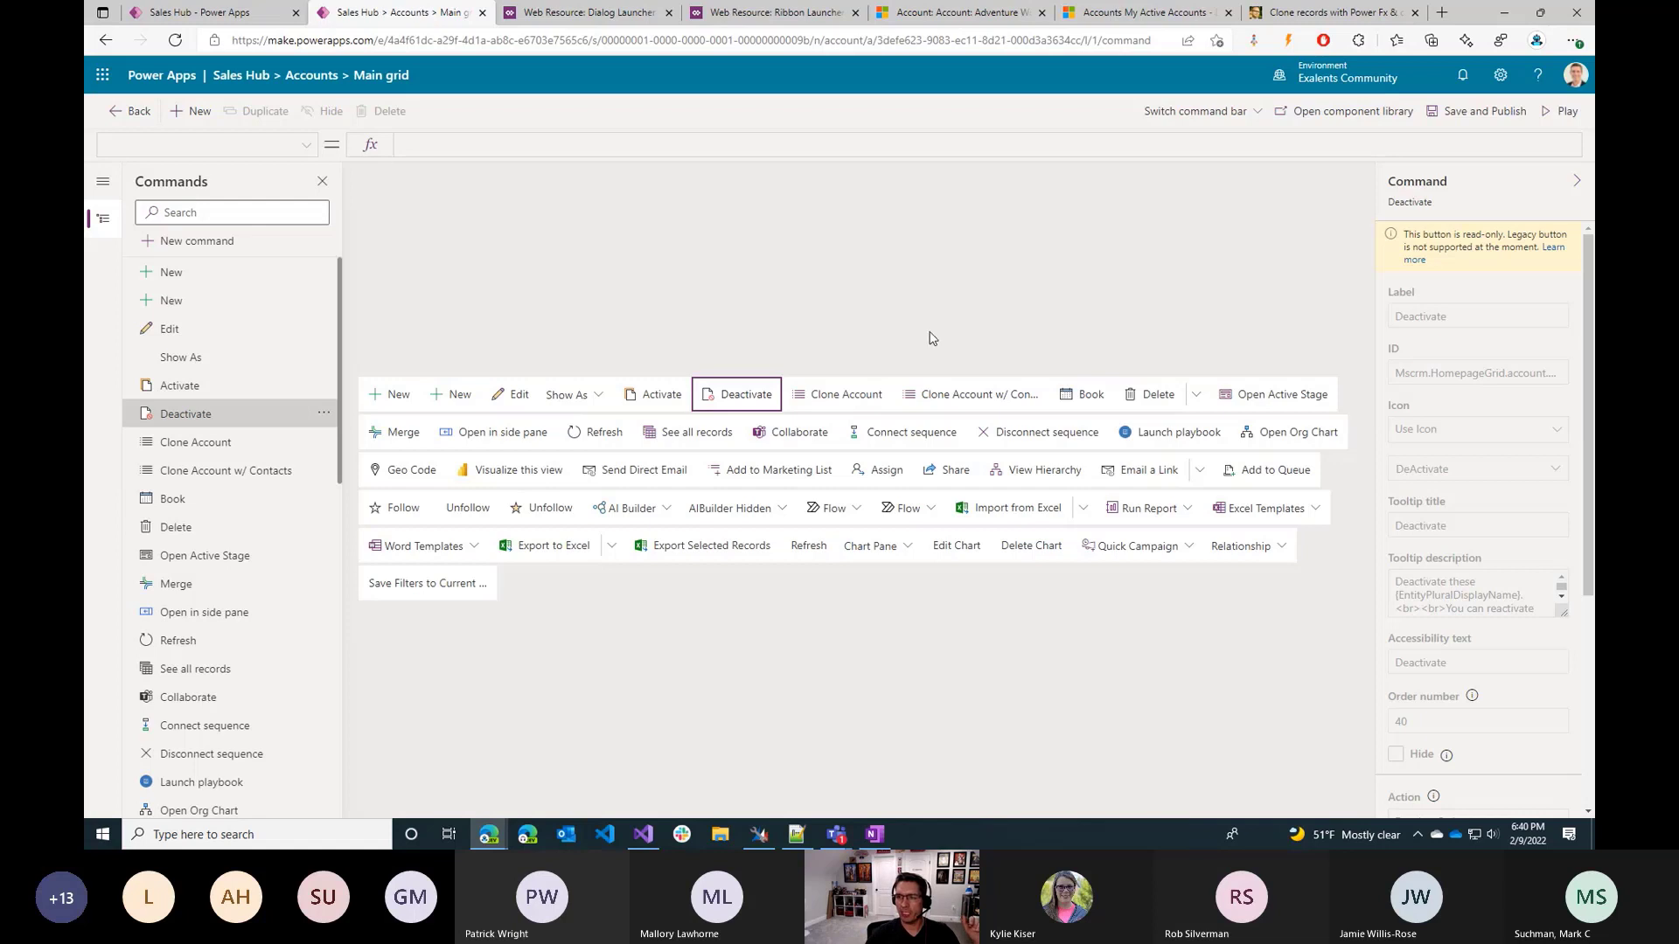
click(843, 394)
scroll(1386, 599, down, 3)
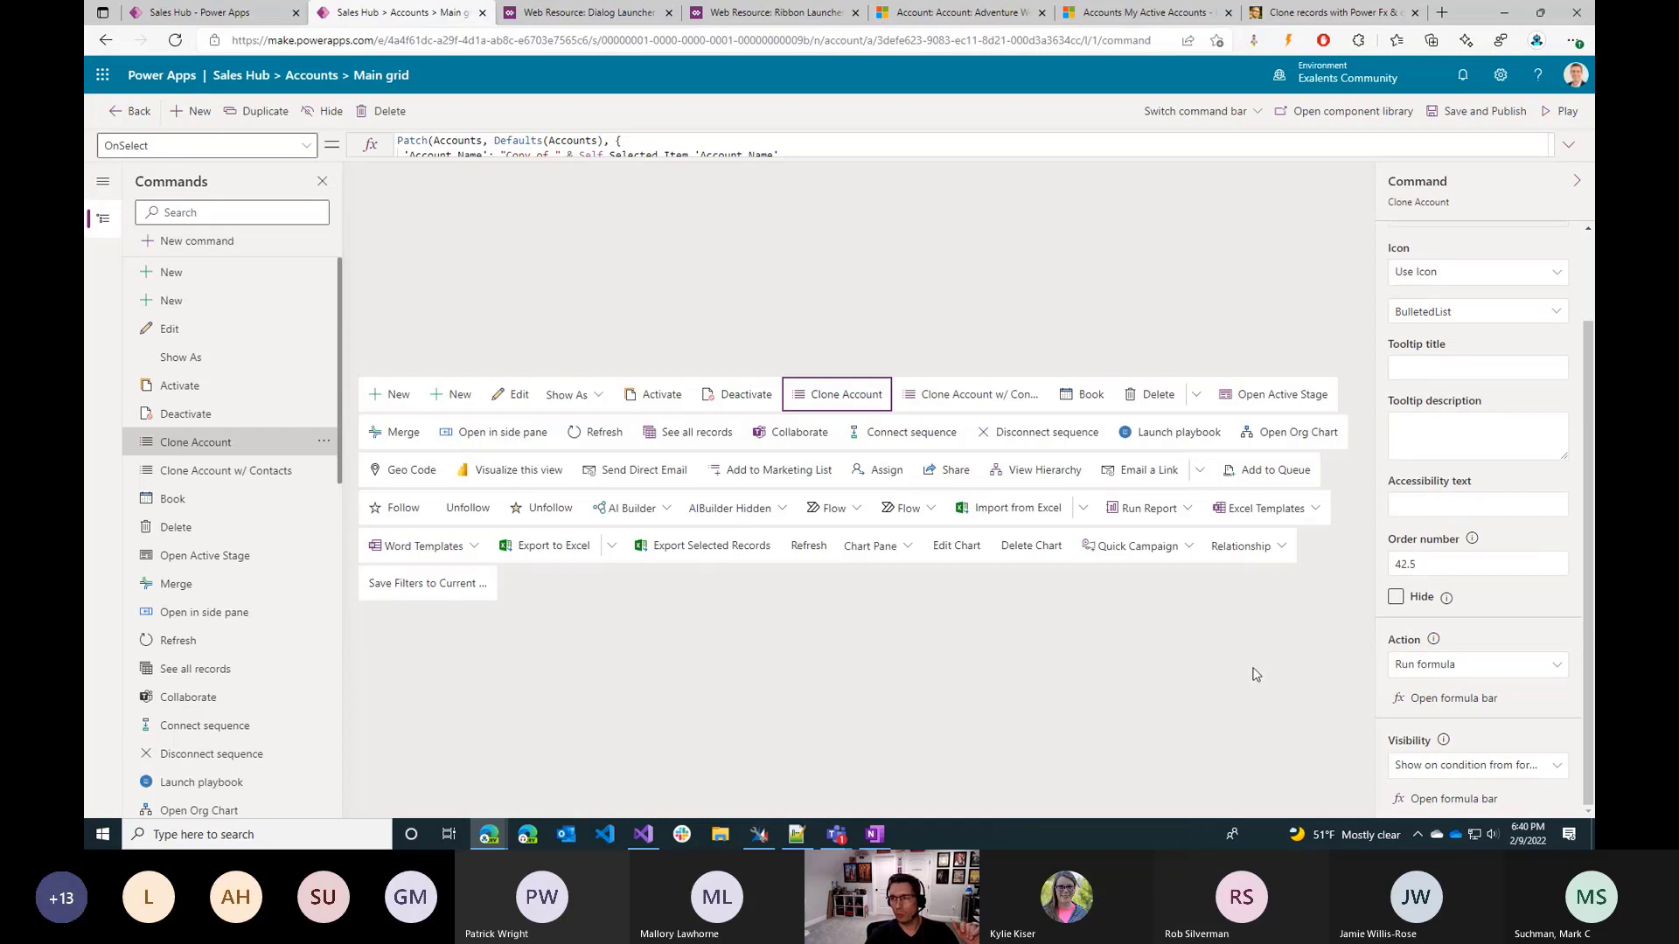
mouse_move(1441, 767)
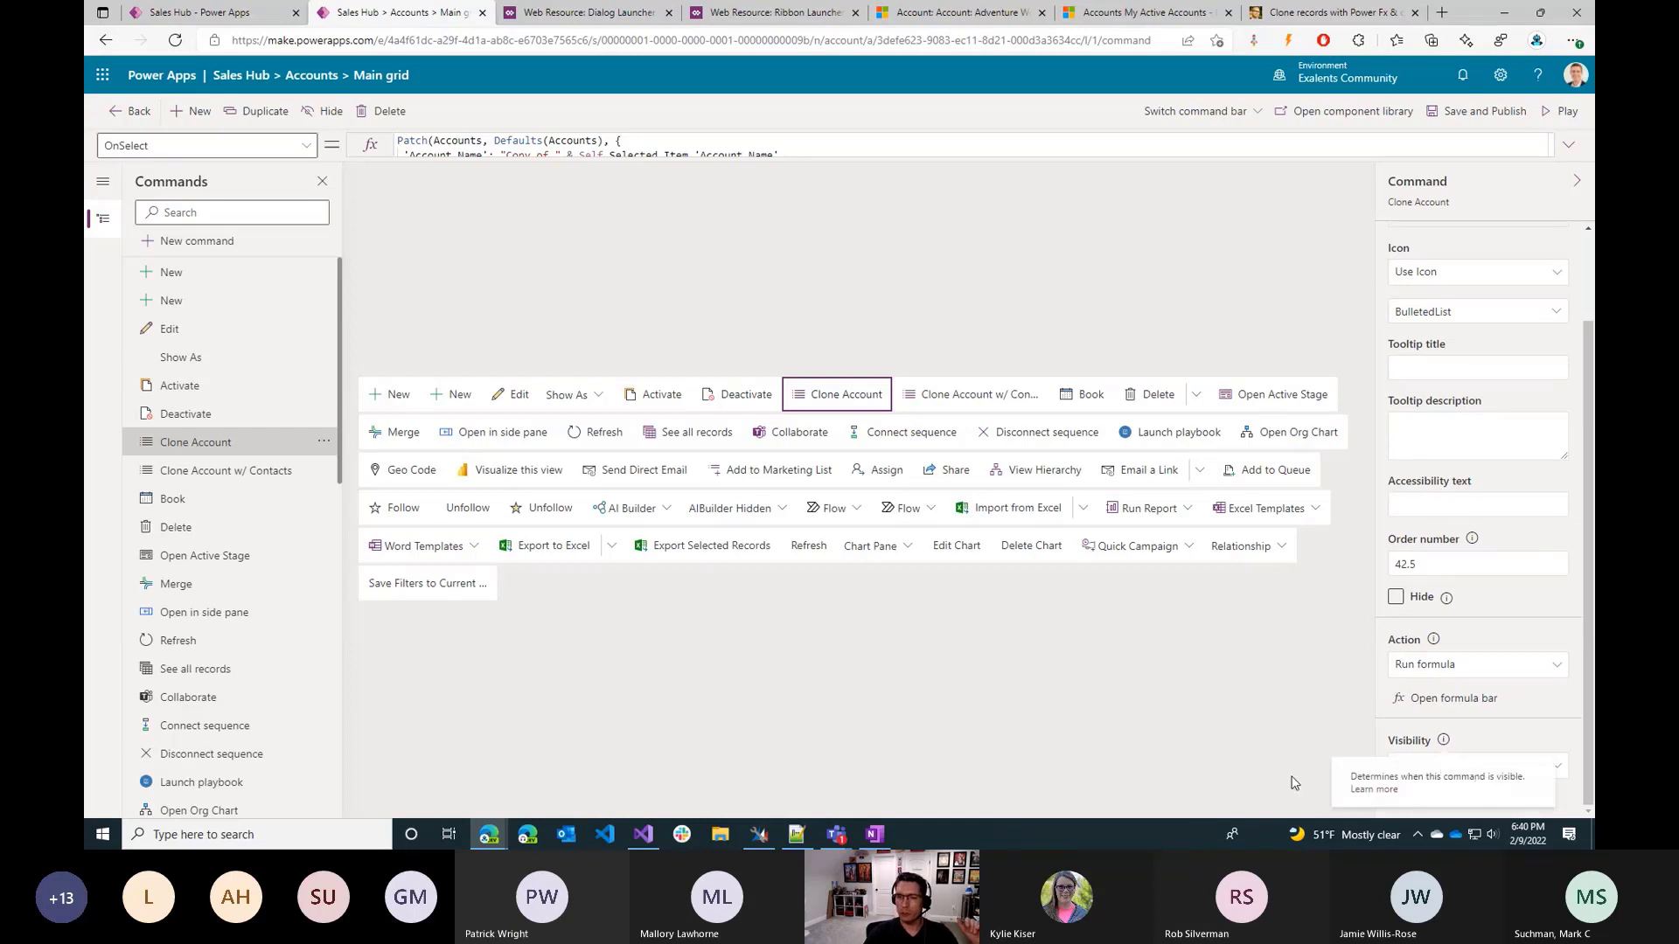
Open the Microsoft Docs article on using Power Fx with commands and read the list of unsupported Power Fx functions.
key(alt+Tab)
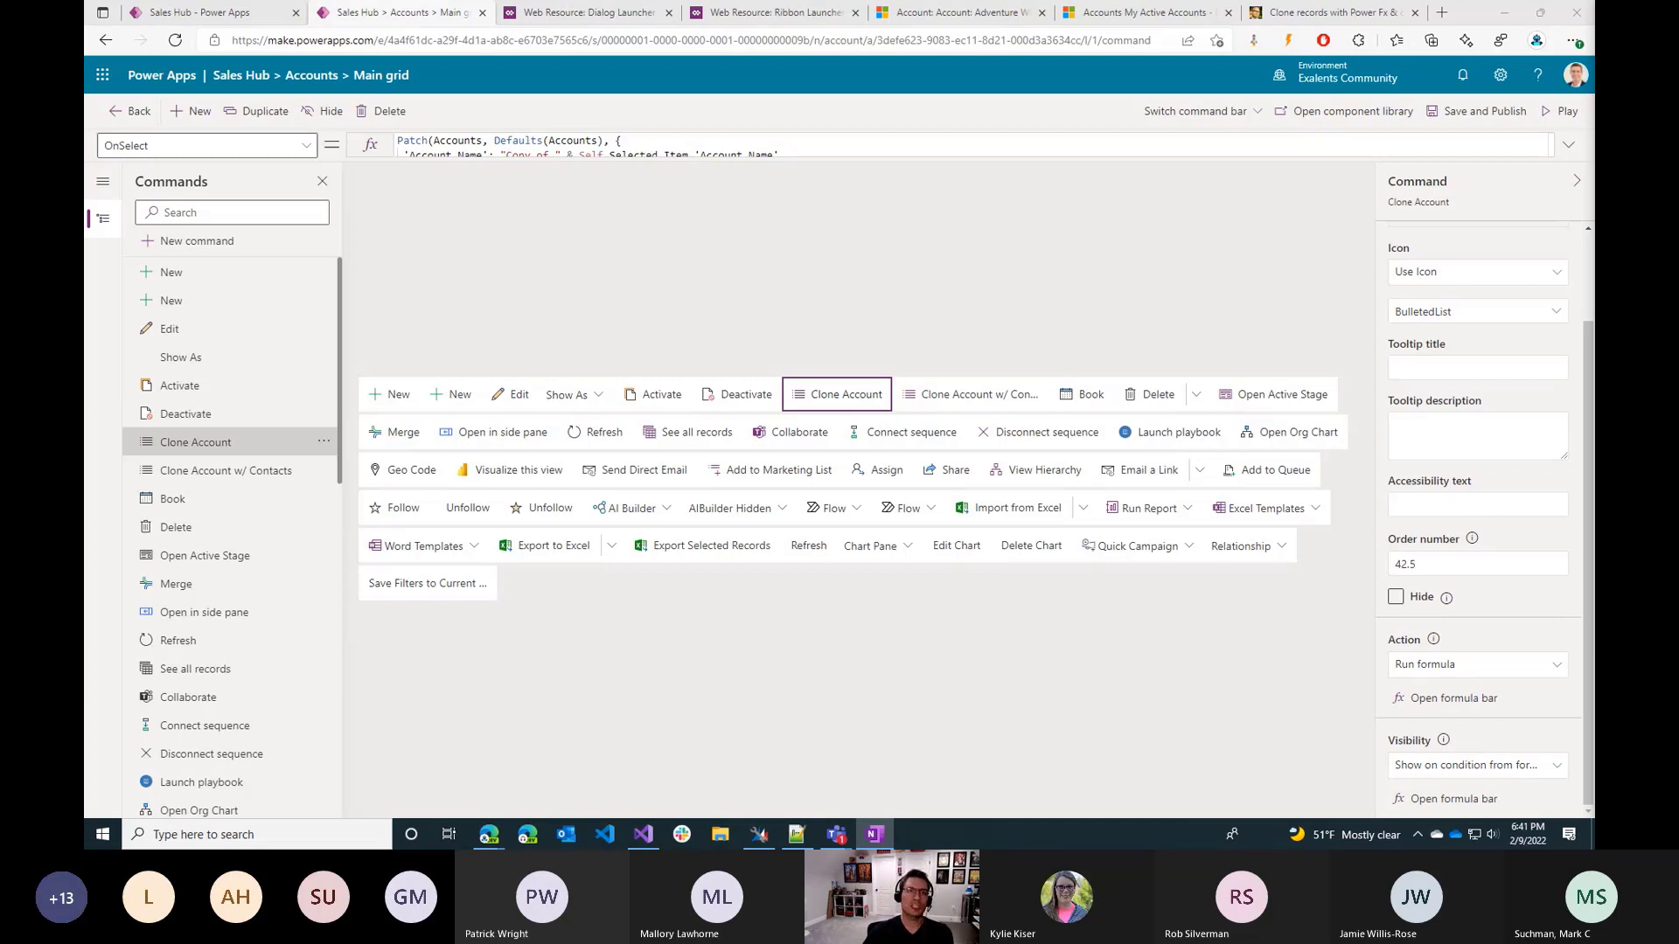
click(1127, 12)
click(1006, 12)
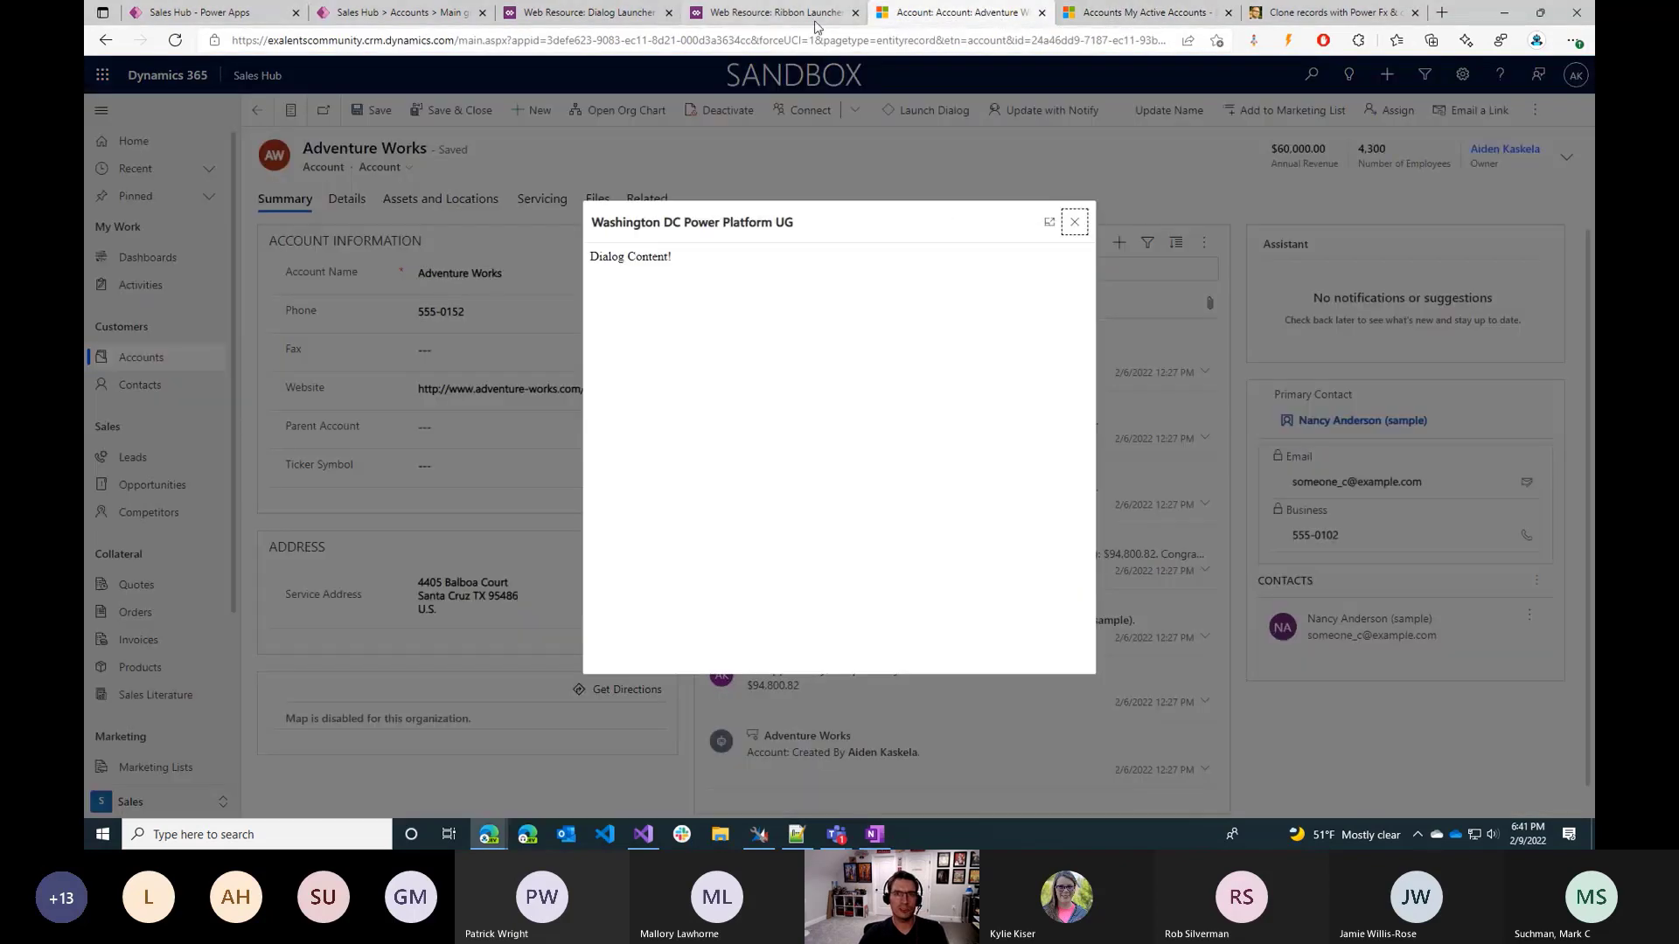
click(1343, 14)
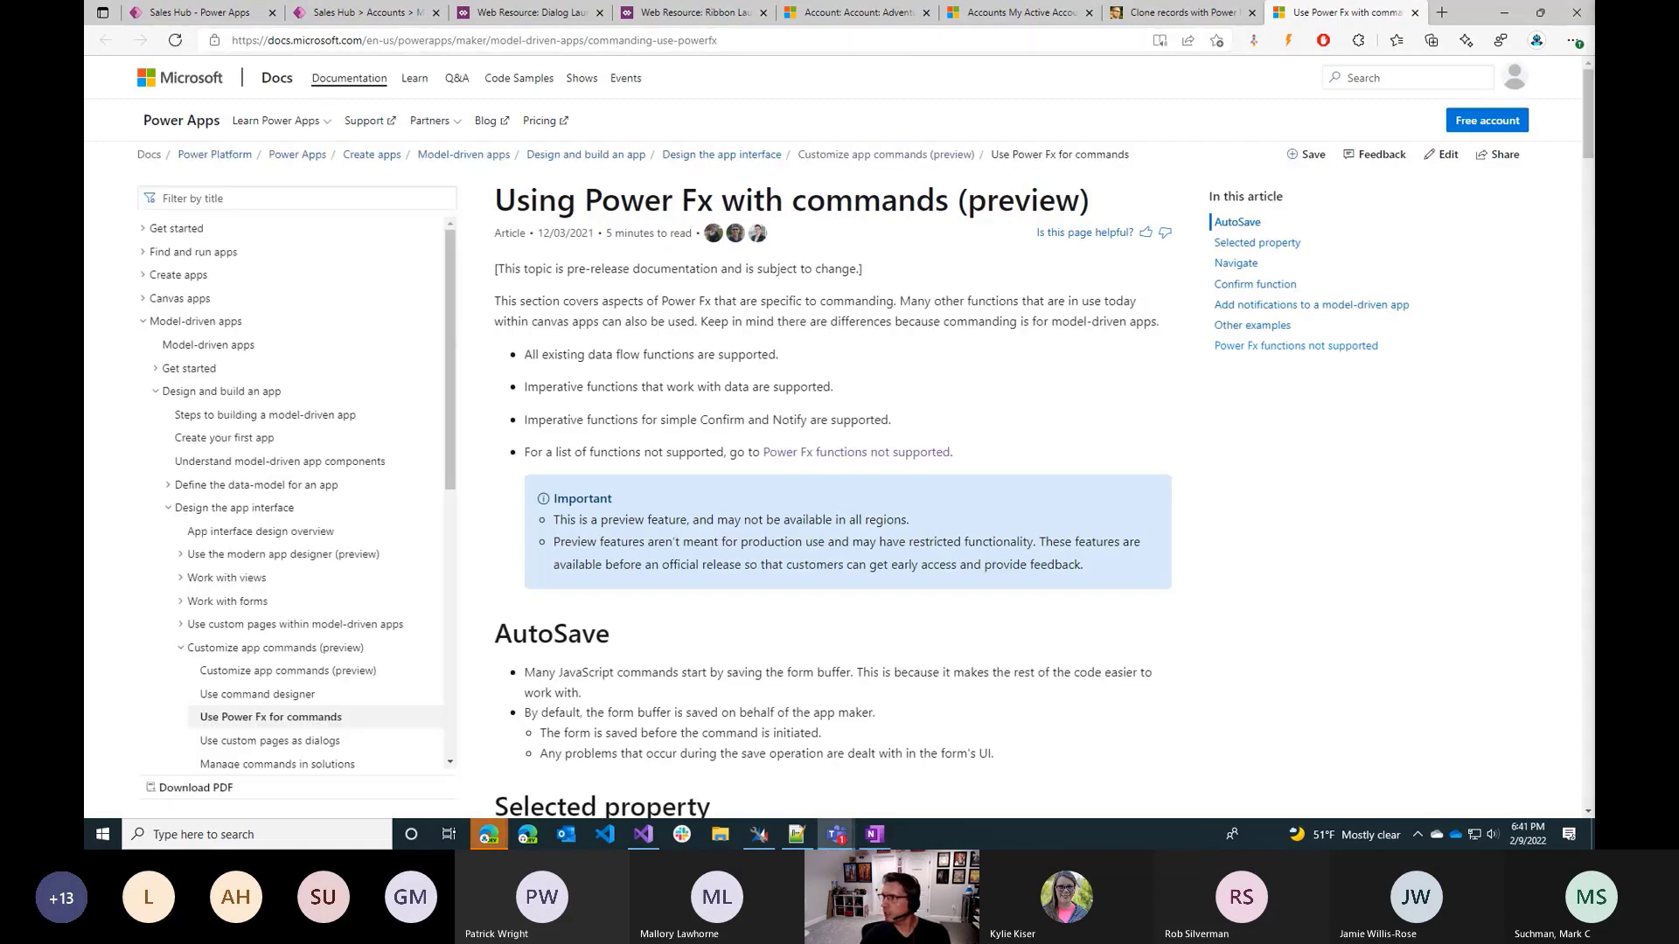
scroll(1030, 453, down, 9)
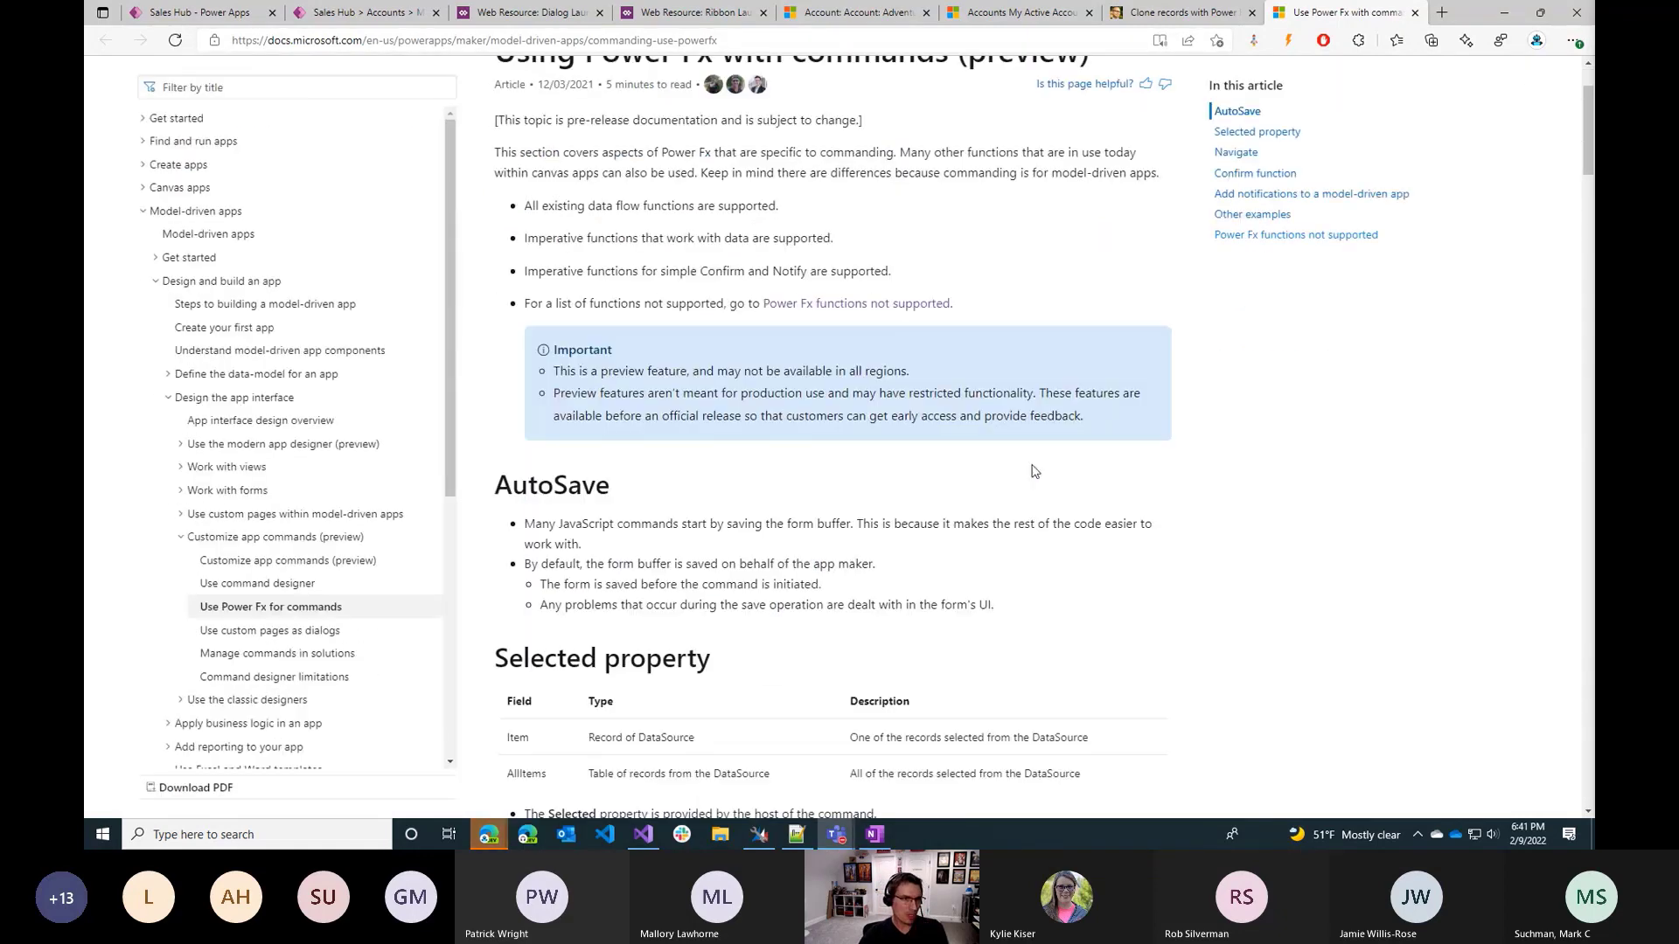
scroll(1029, 454, down, 18)
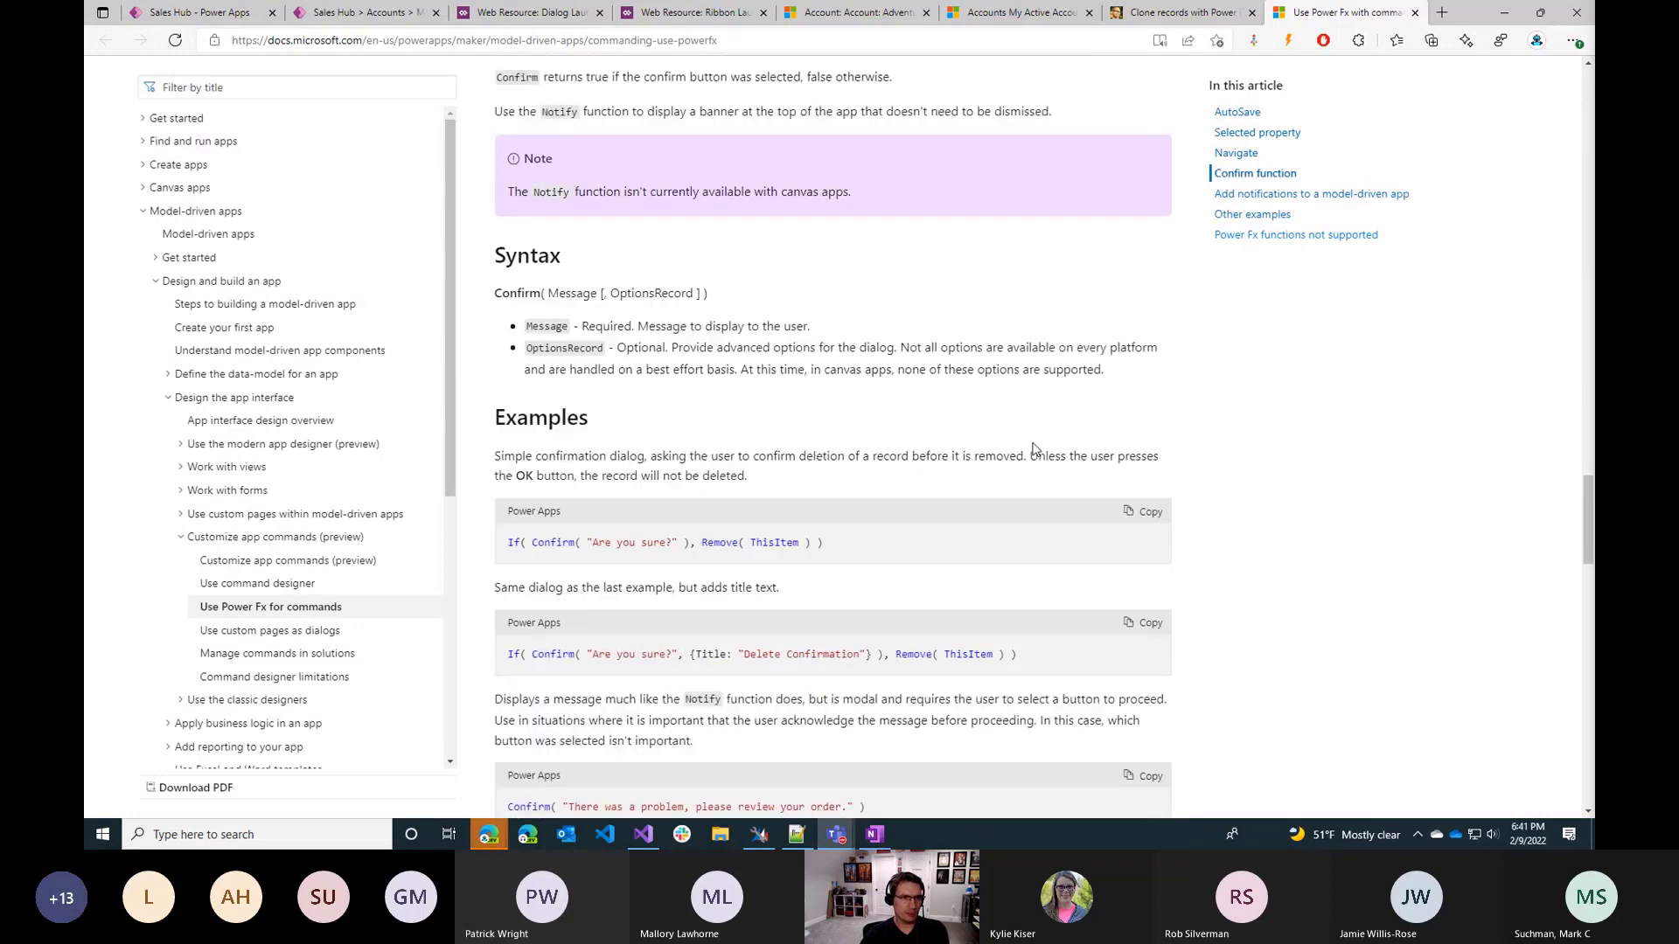
scroll(1035, 449, down, 10)
scroll(1034, 450, up, 4)
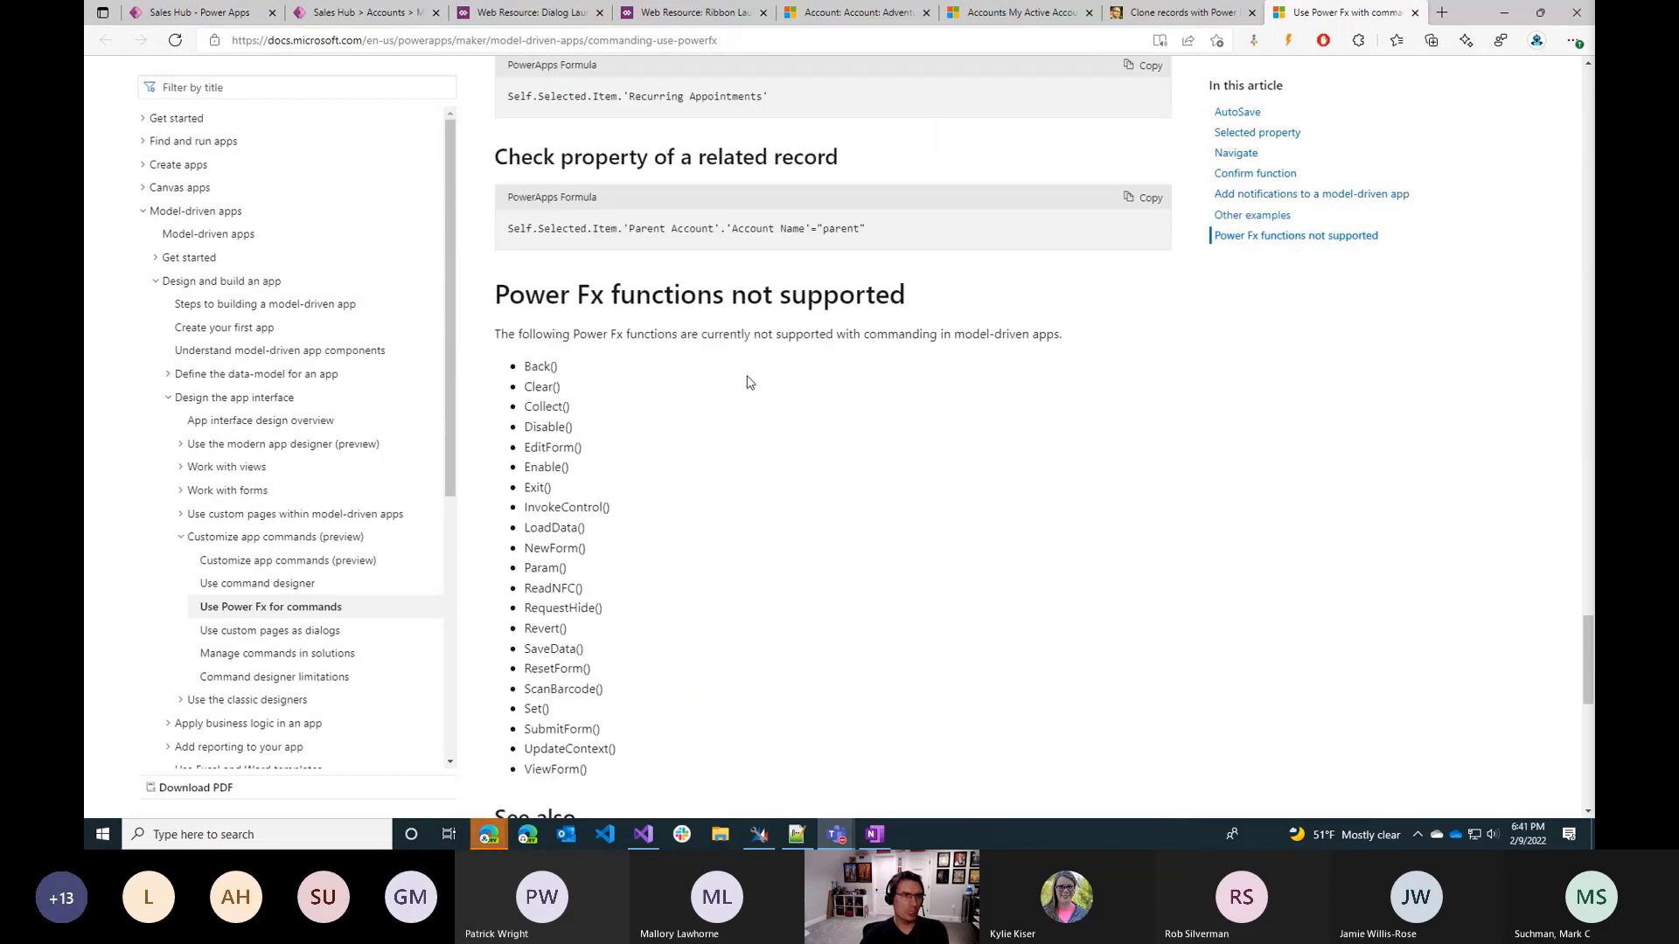
scroll(664, 423, down, 1)
click(659, 408)
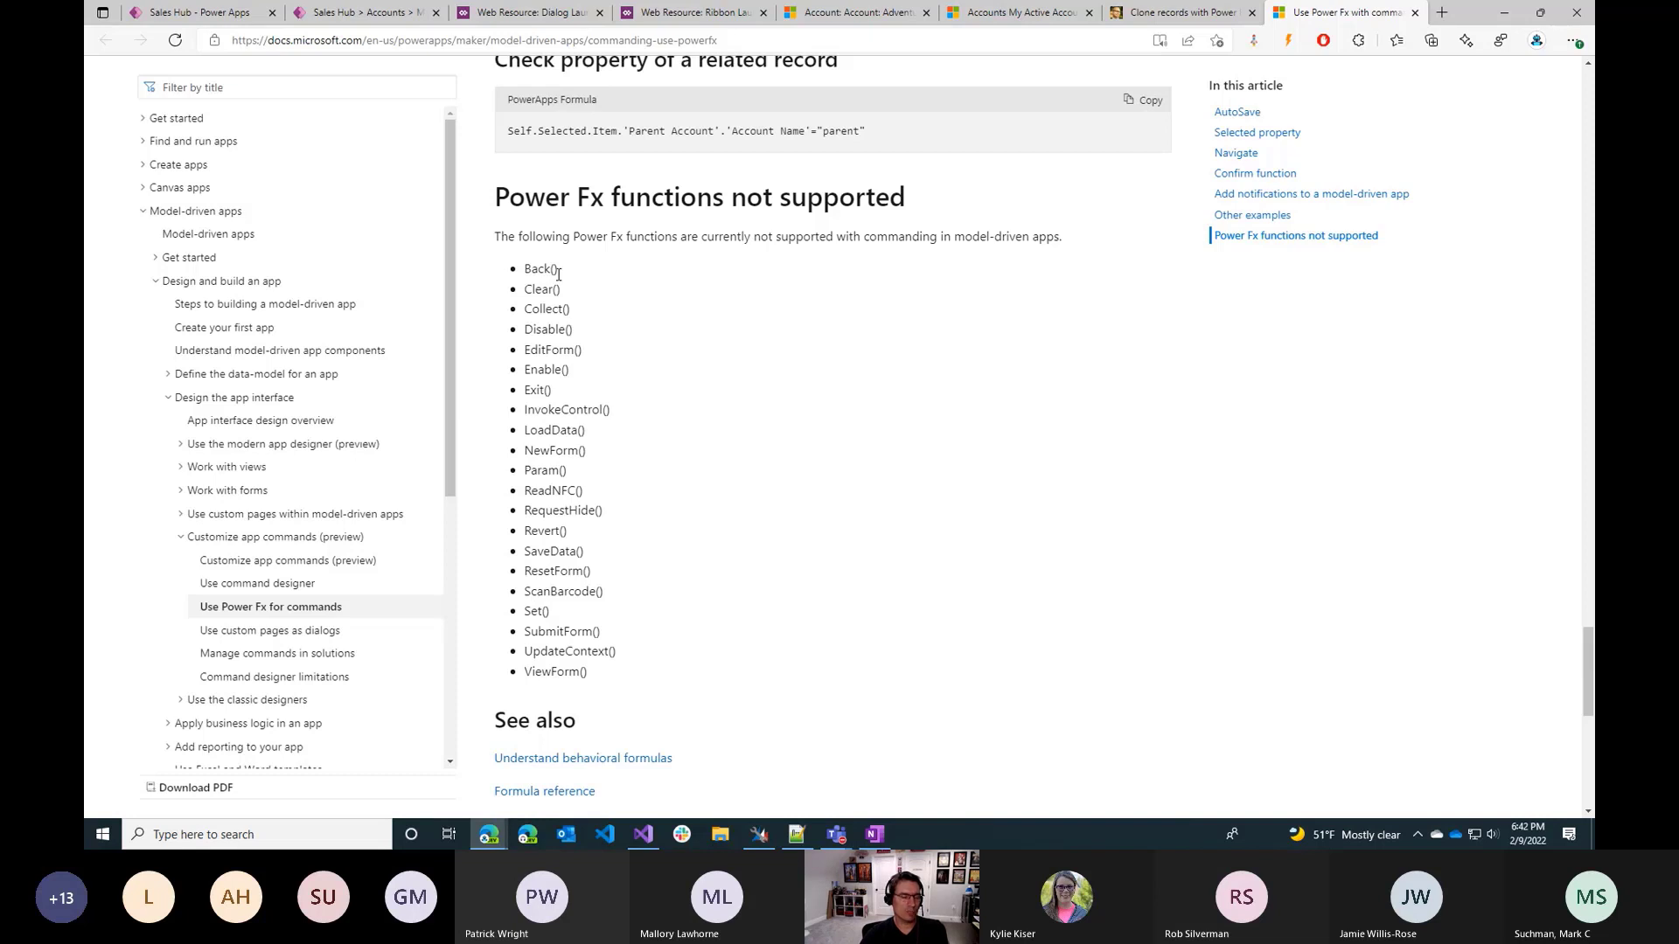
drag(558, 273, 686, 619)
click(686, 619)
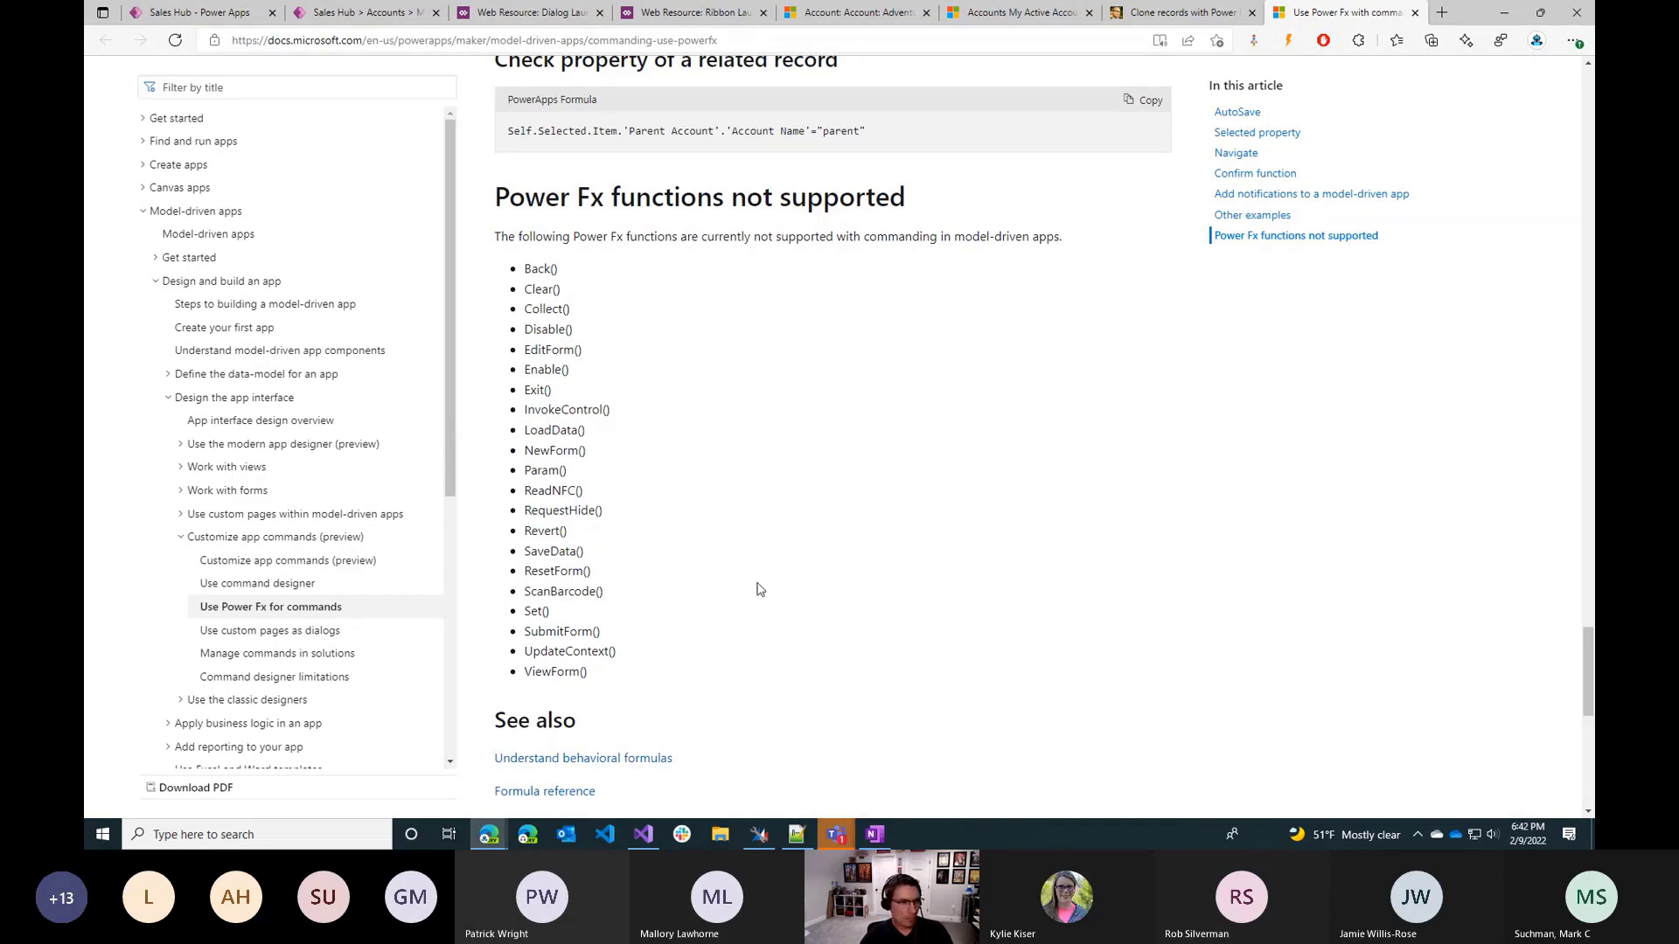
key(alt+Tab)
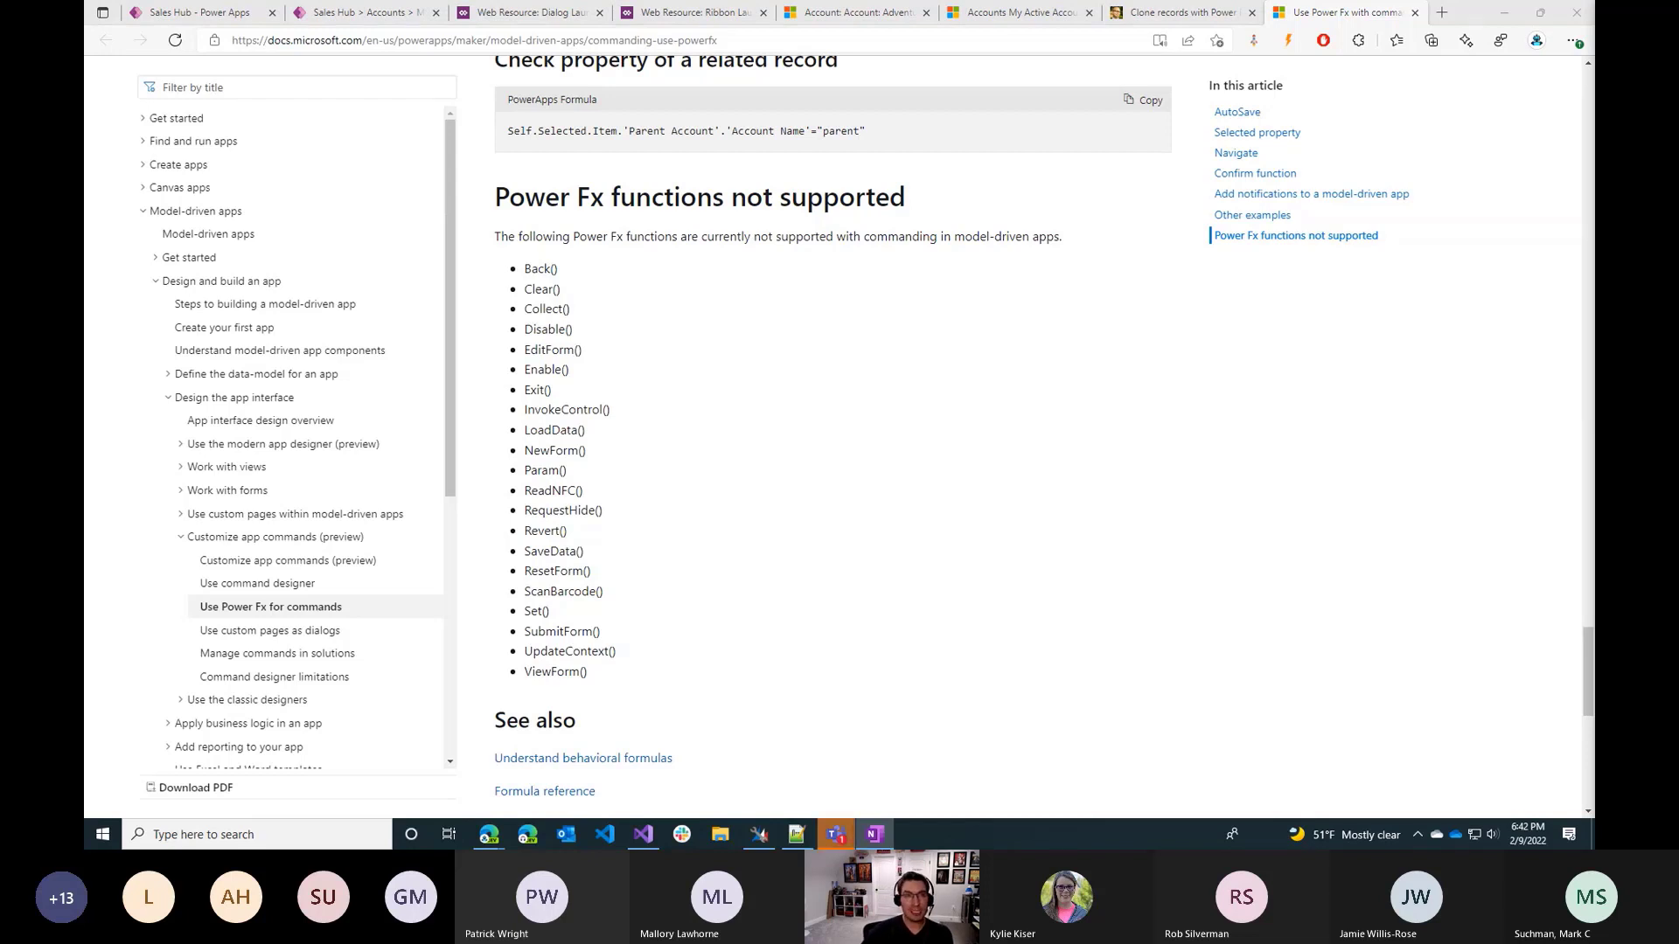
Dismiss the app update notice on the My Active Accounts list and close the custom dialog on the Adventure Works form.
click(1019, 12)
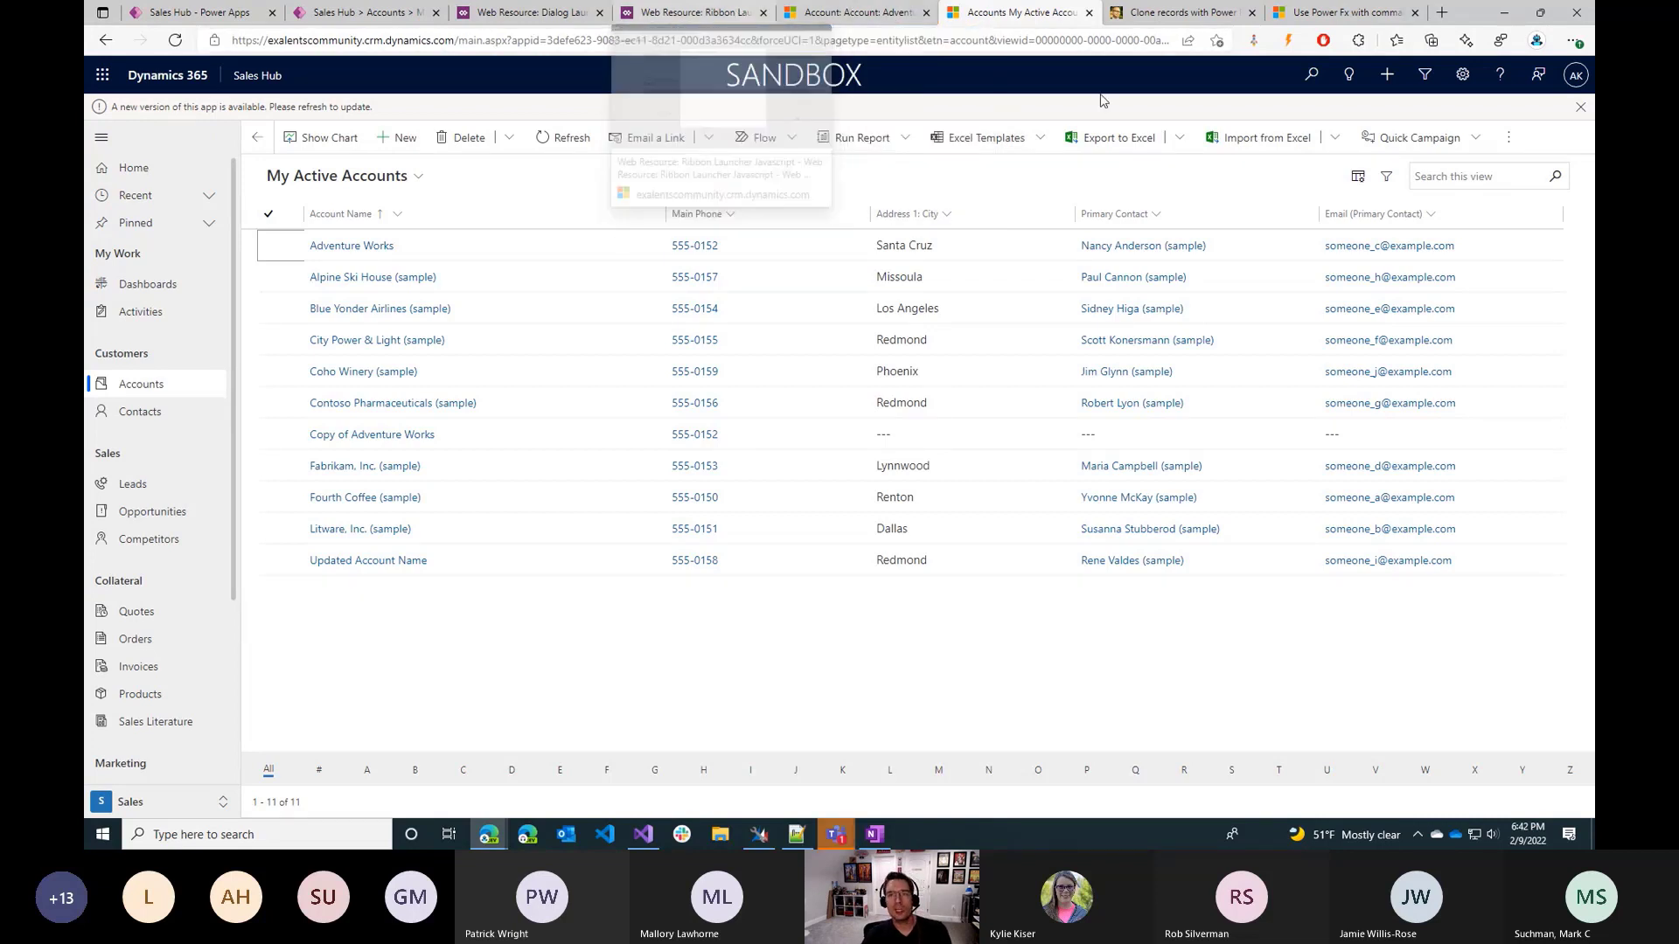
click(1580, 106)
click(852, 12)
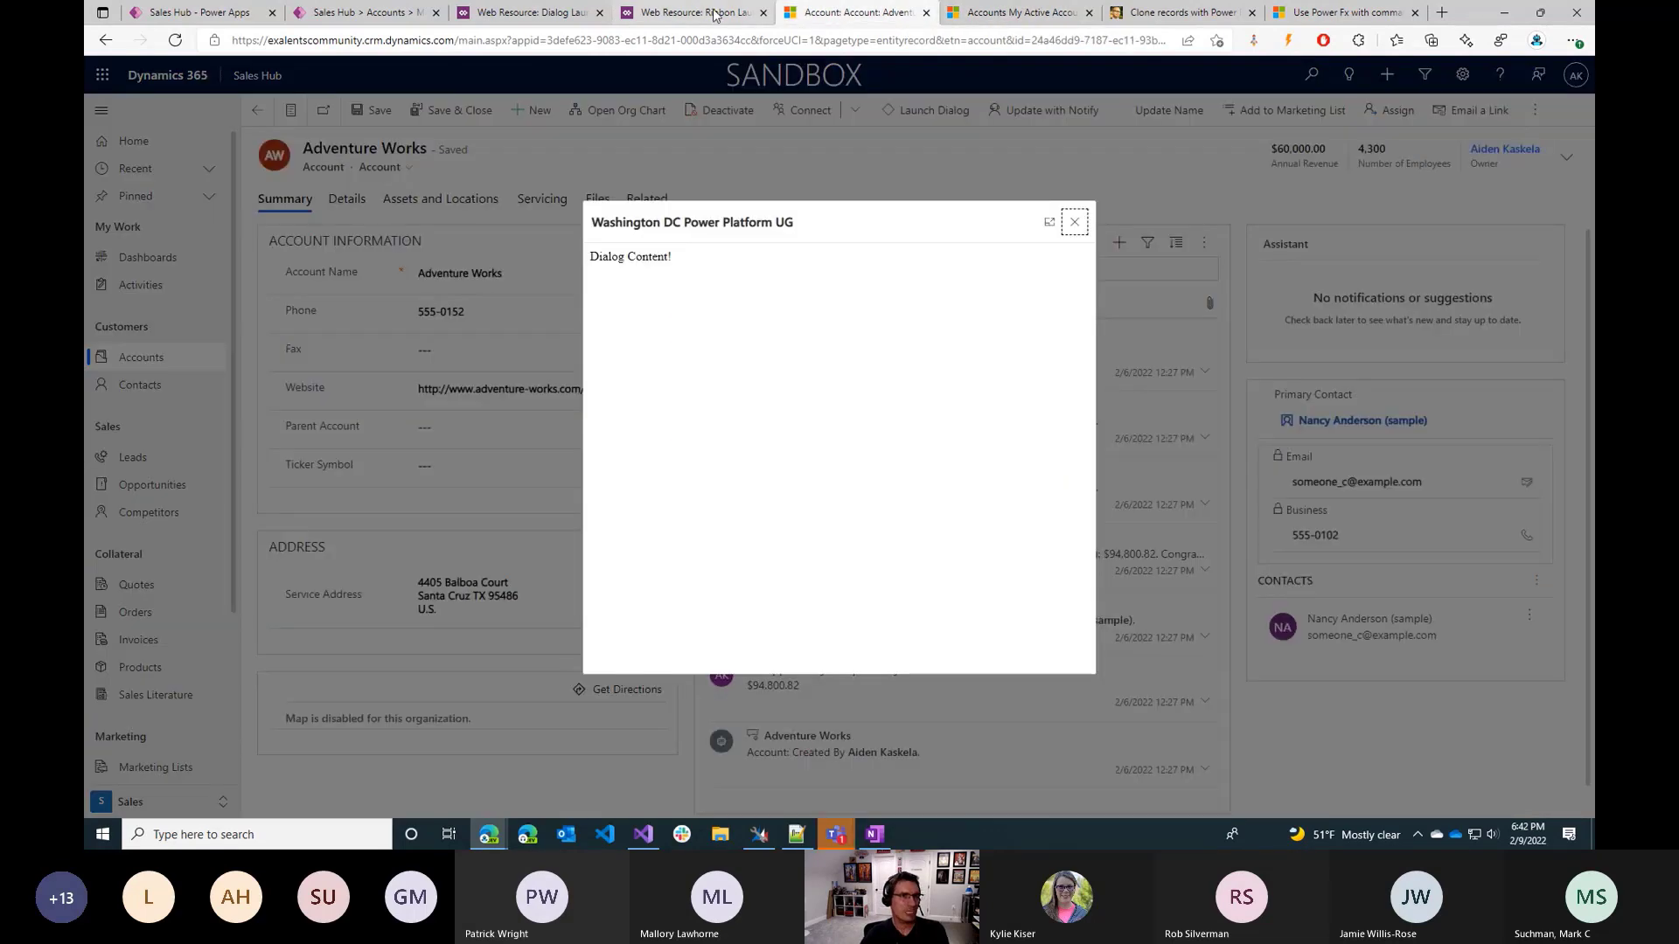
click(1074, 222)
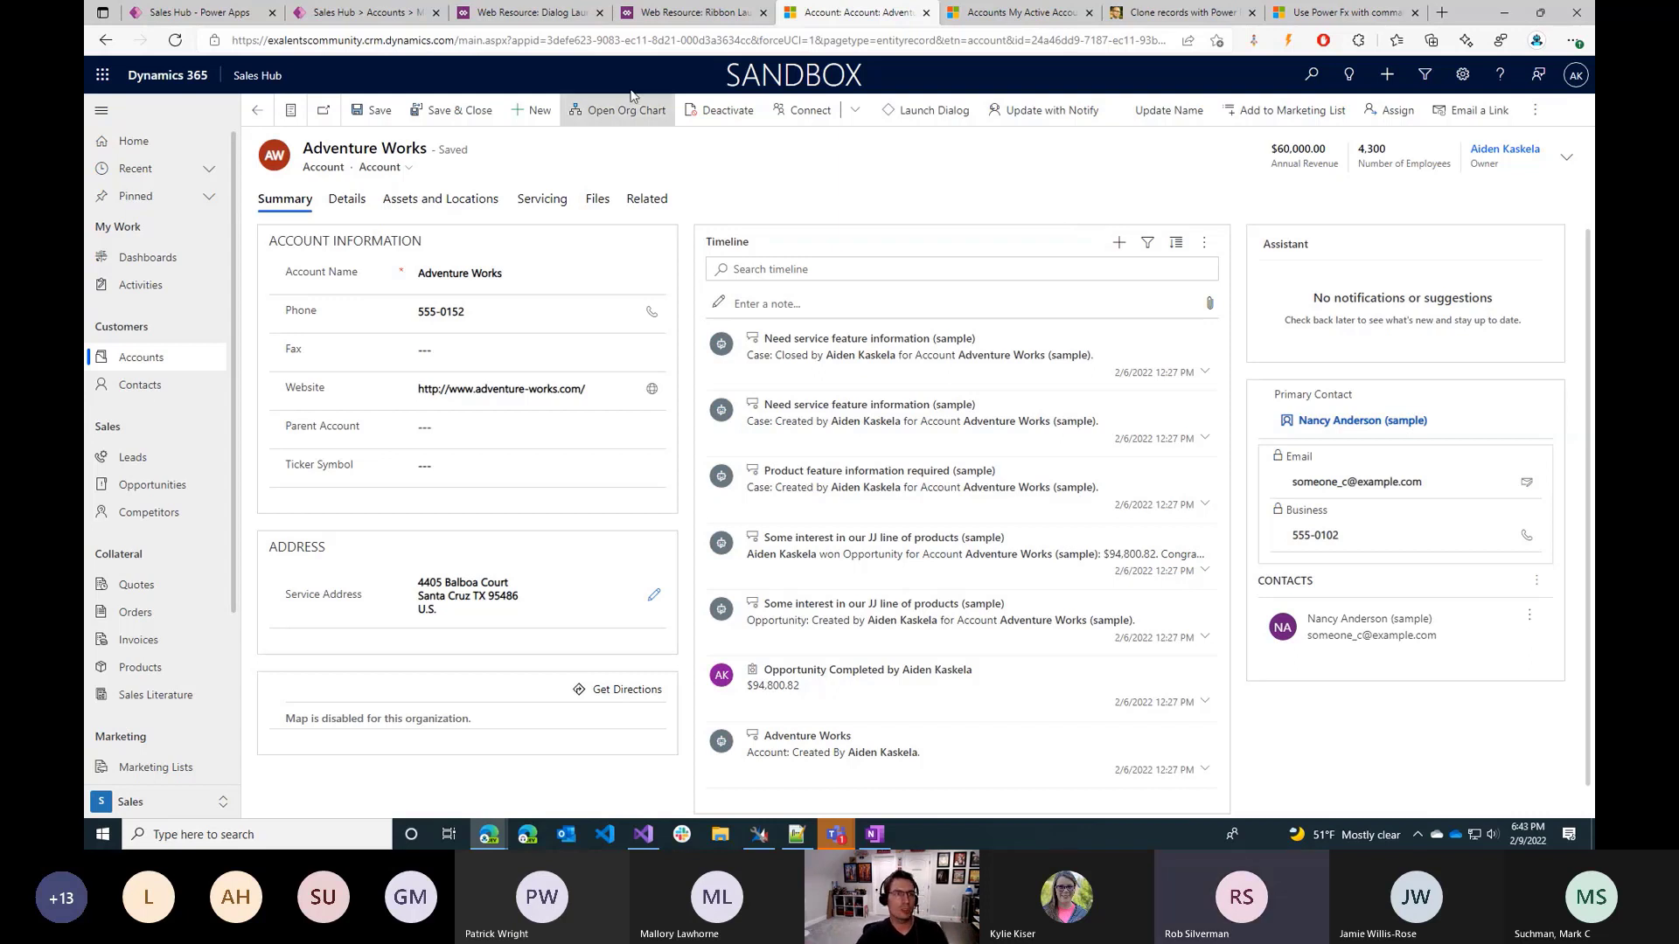
Open the component library from the Accounts Main grid designer, saving and publishing the pending changes, and resume editing in Command Designer.
click(376, 13)
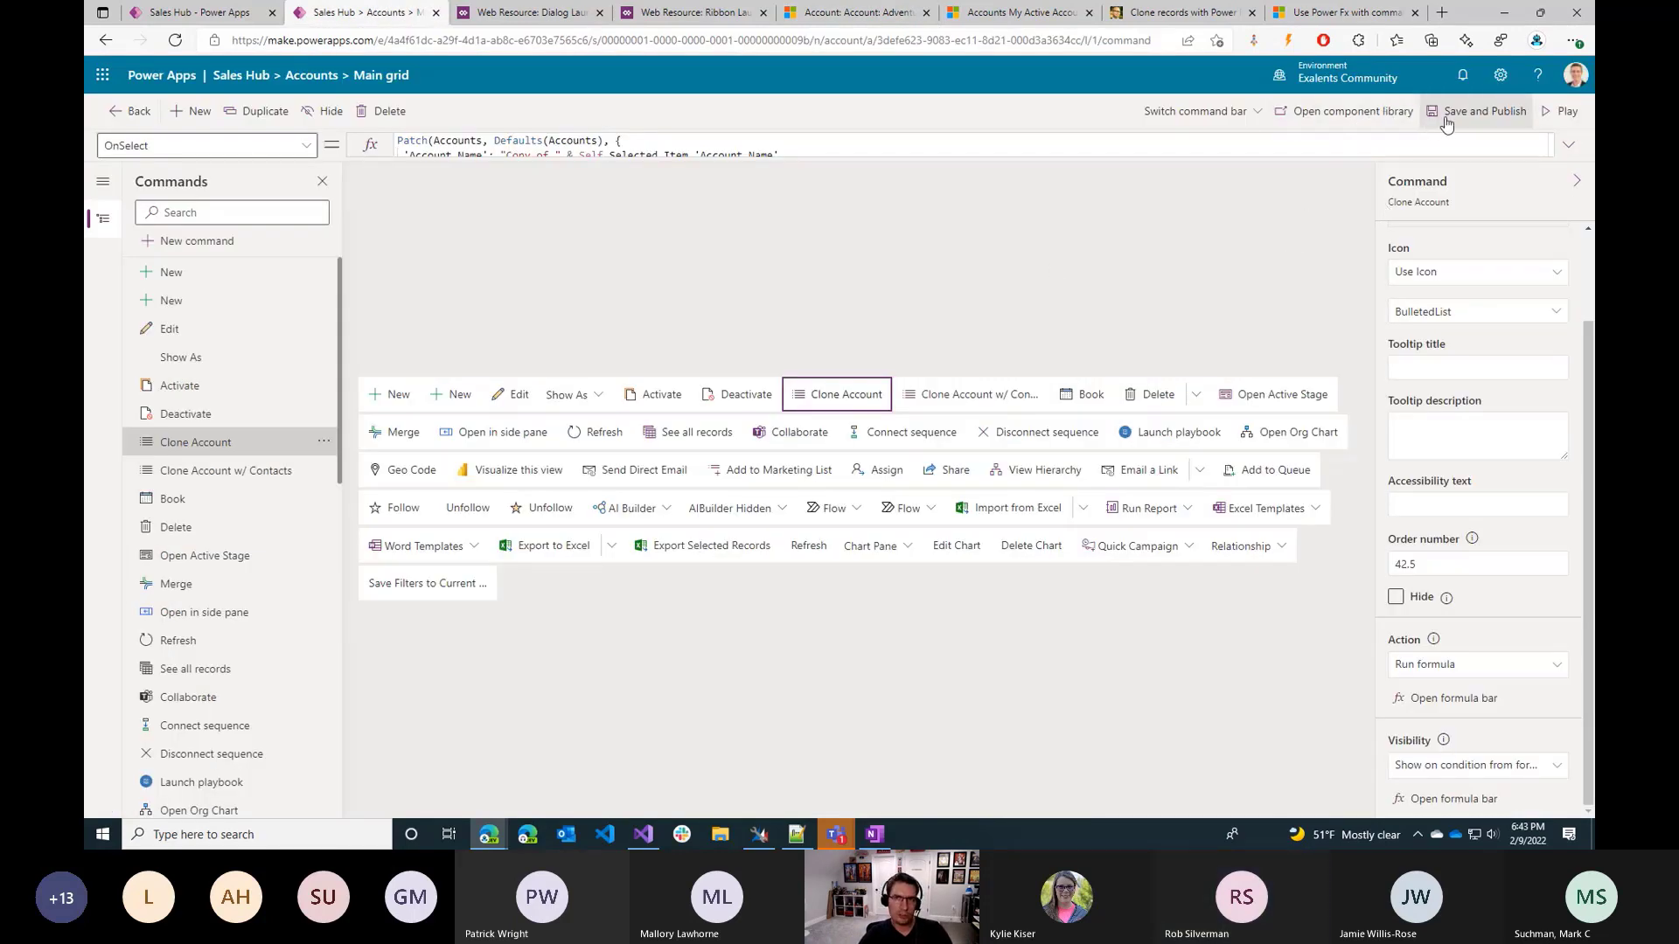
click(1358, 118)
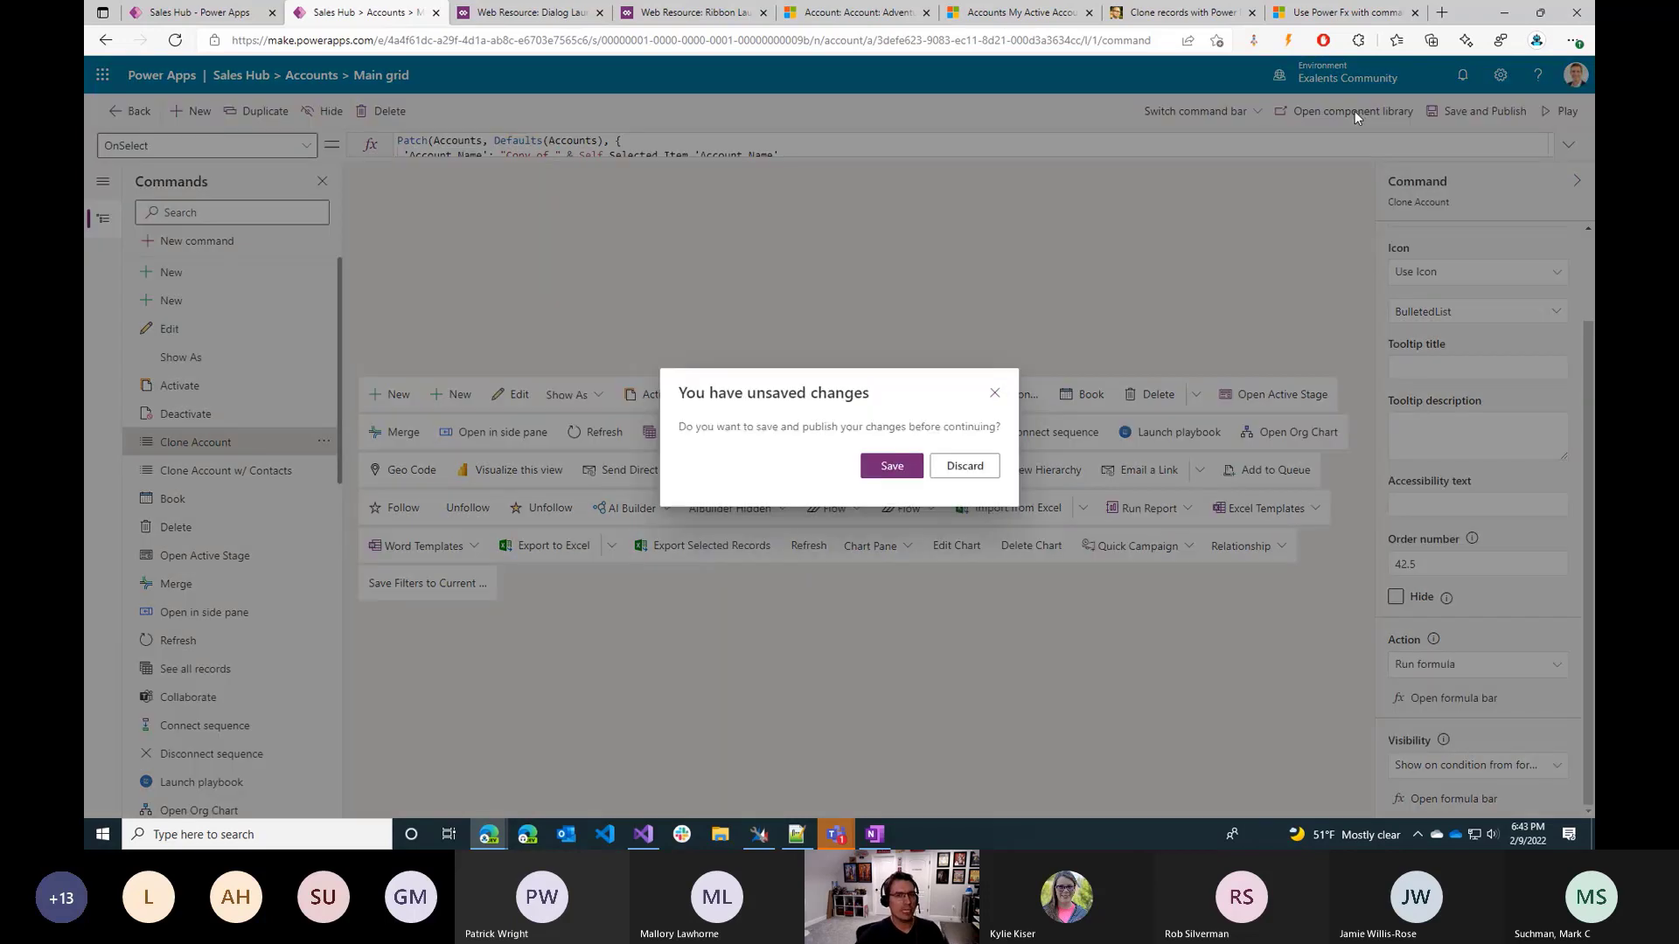
click(895, 471)
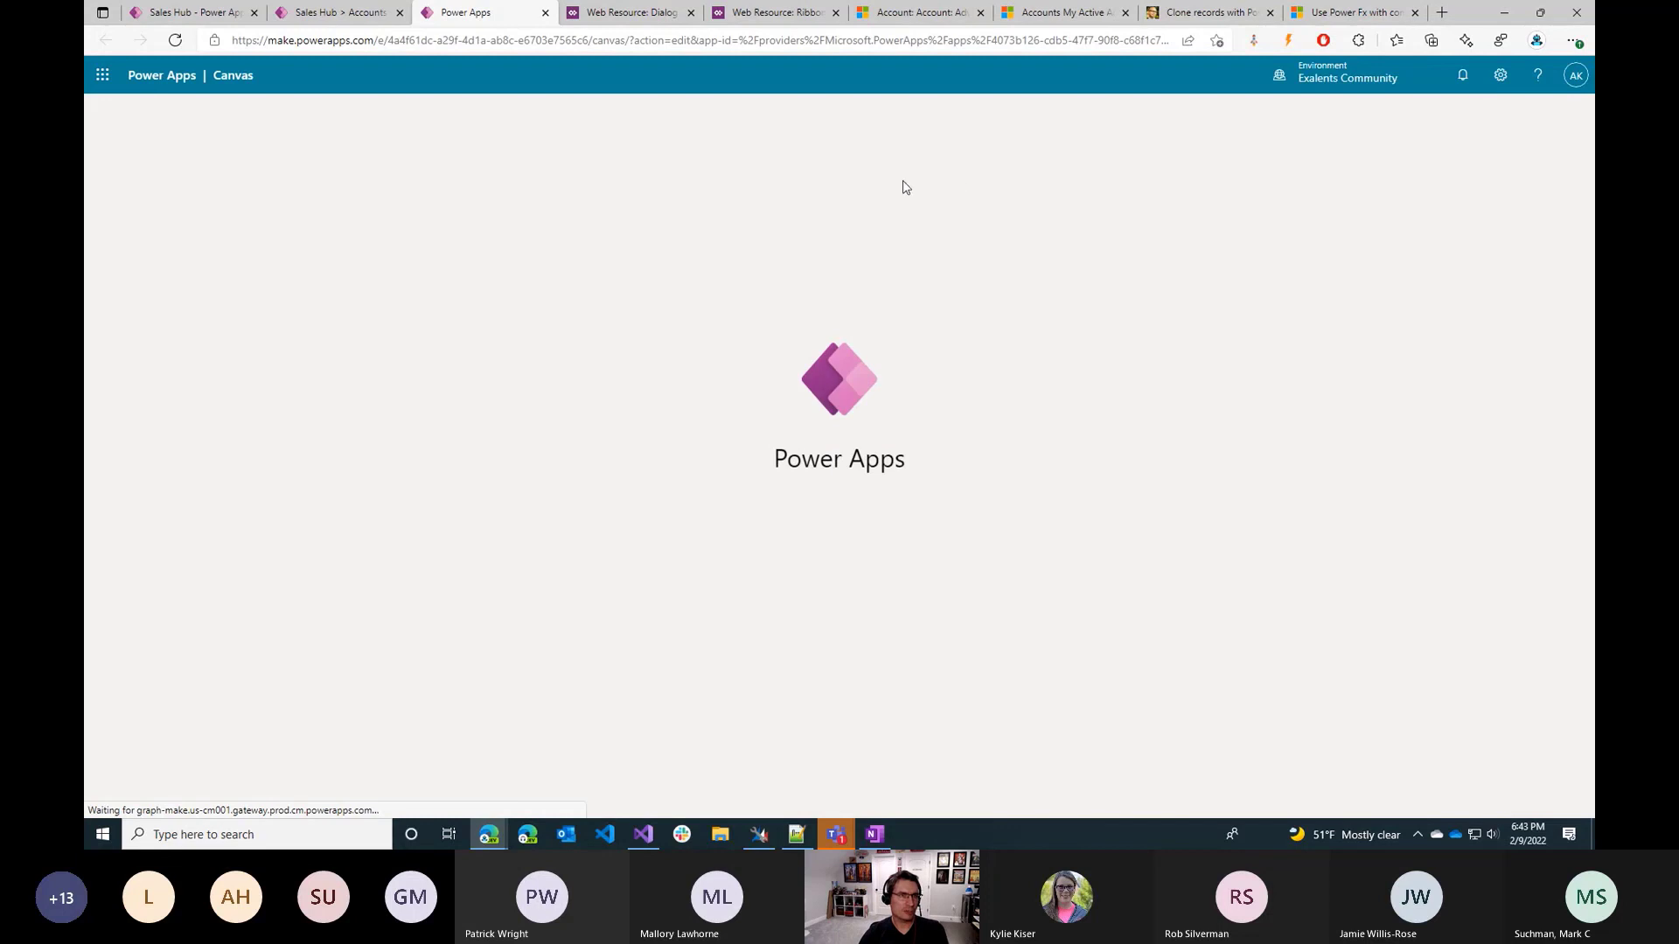
click(332, 13)
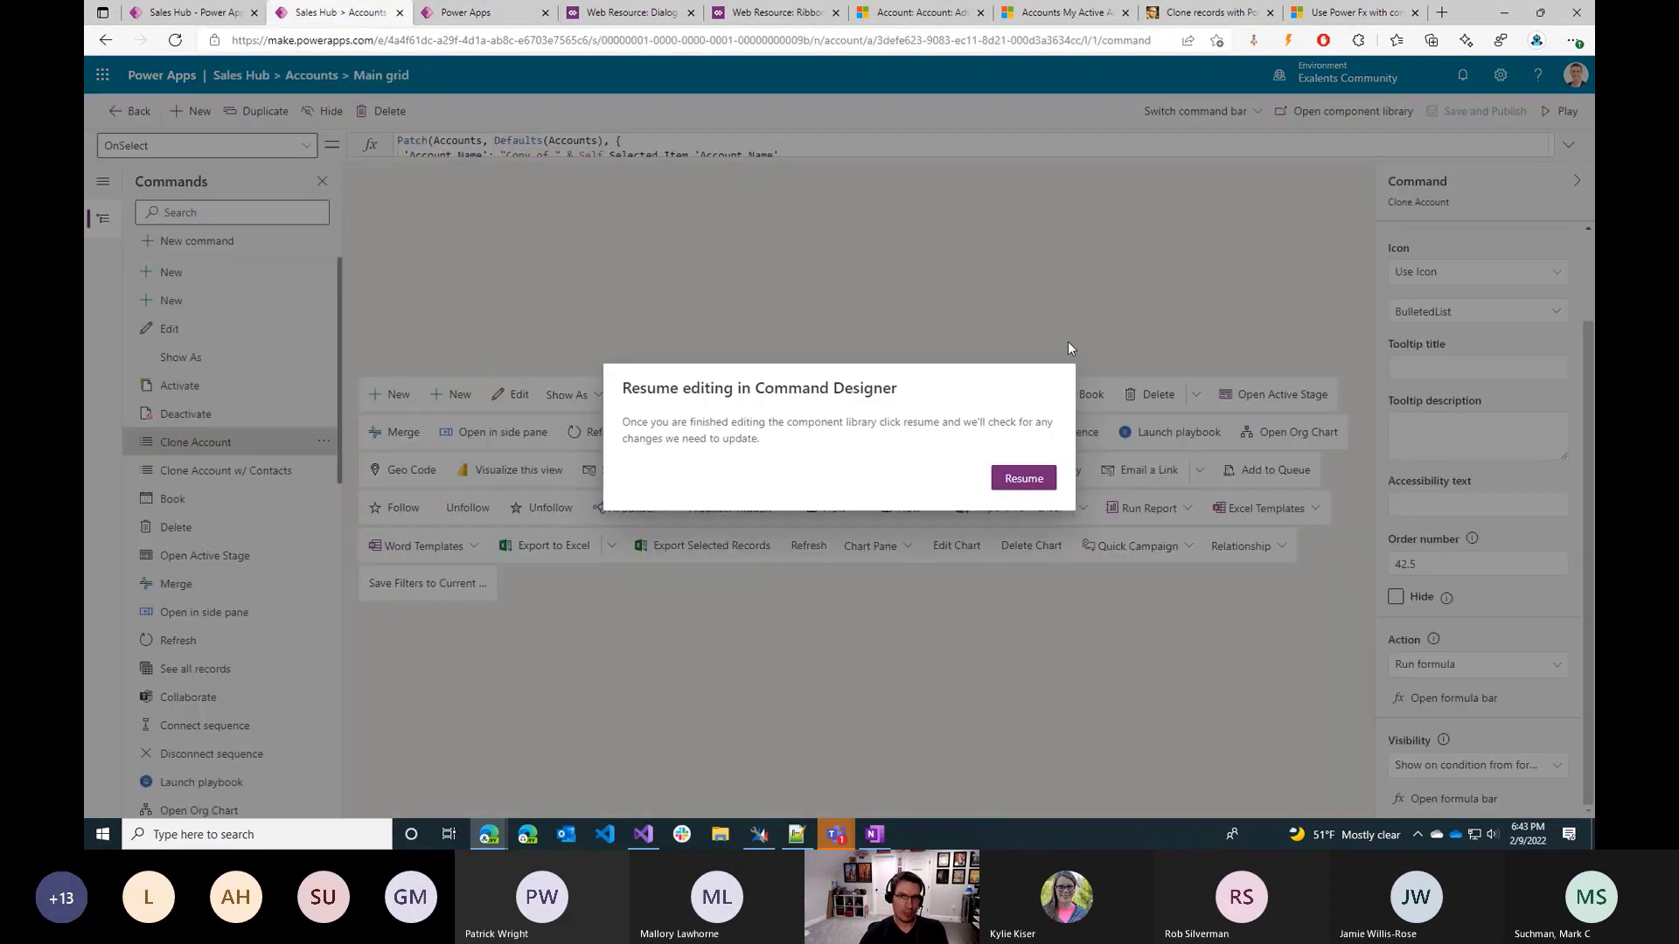
click(1021, 478)
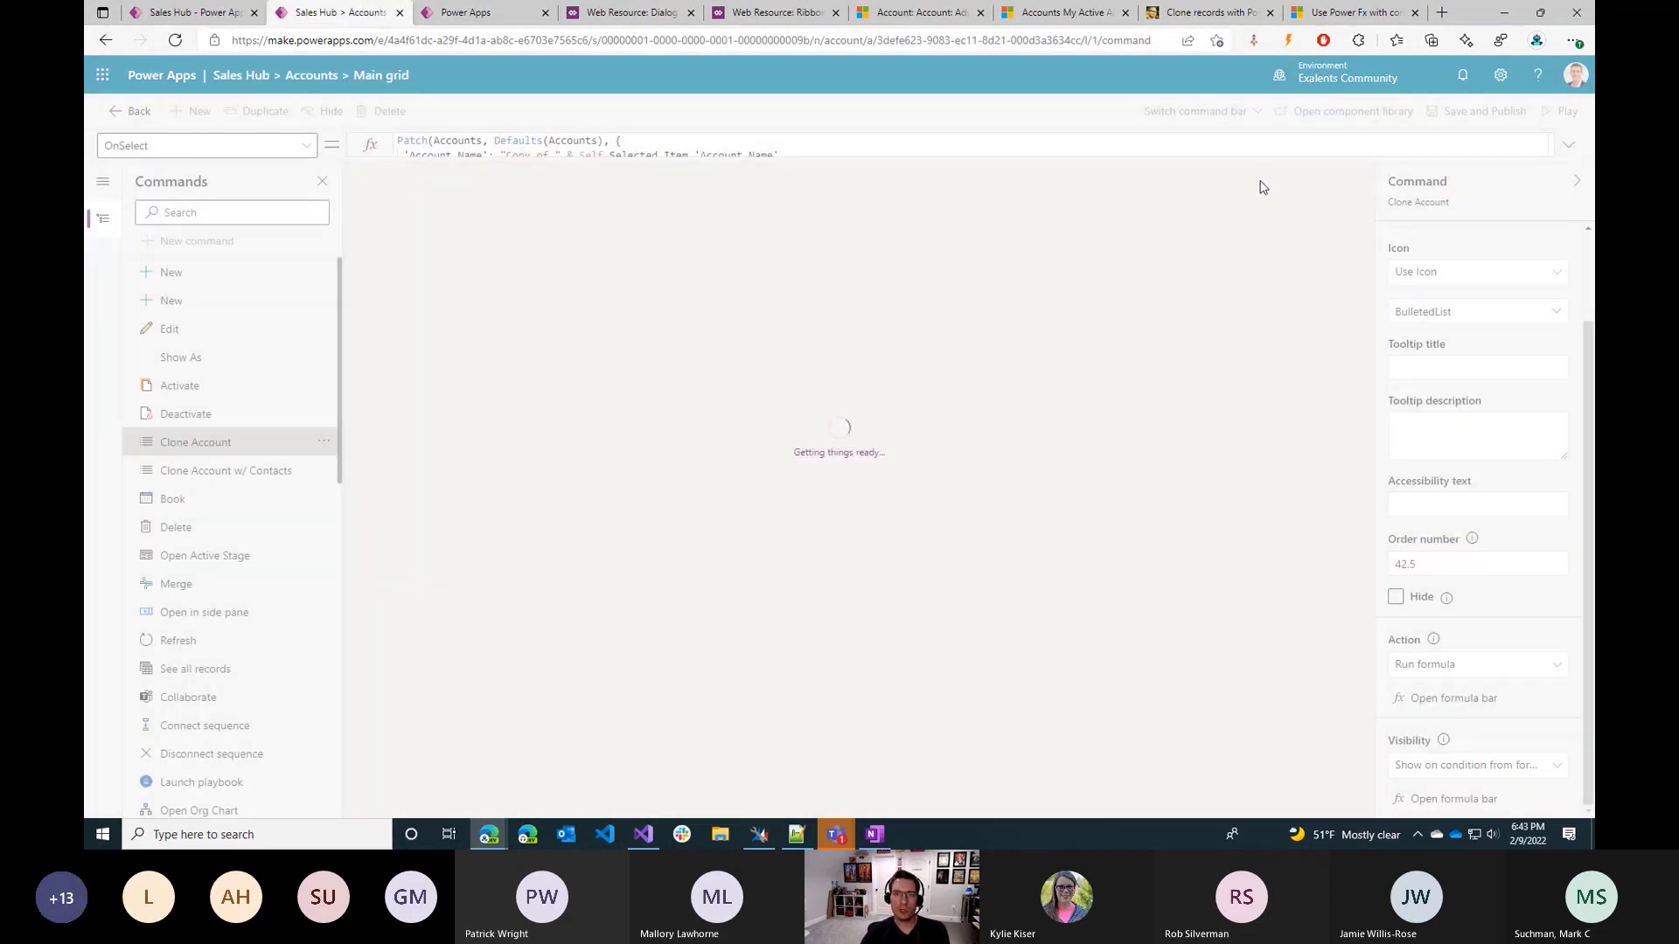
click(763, 11)
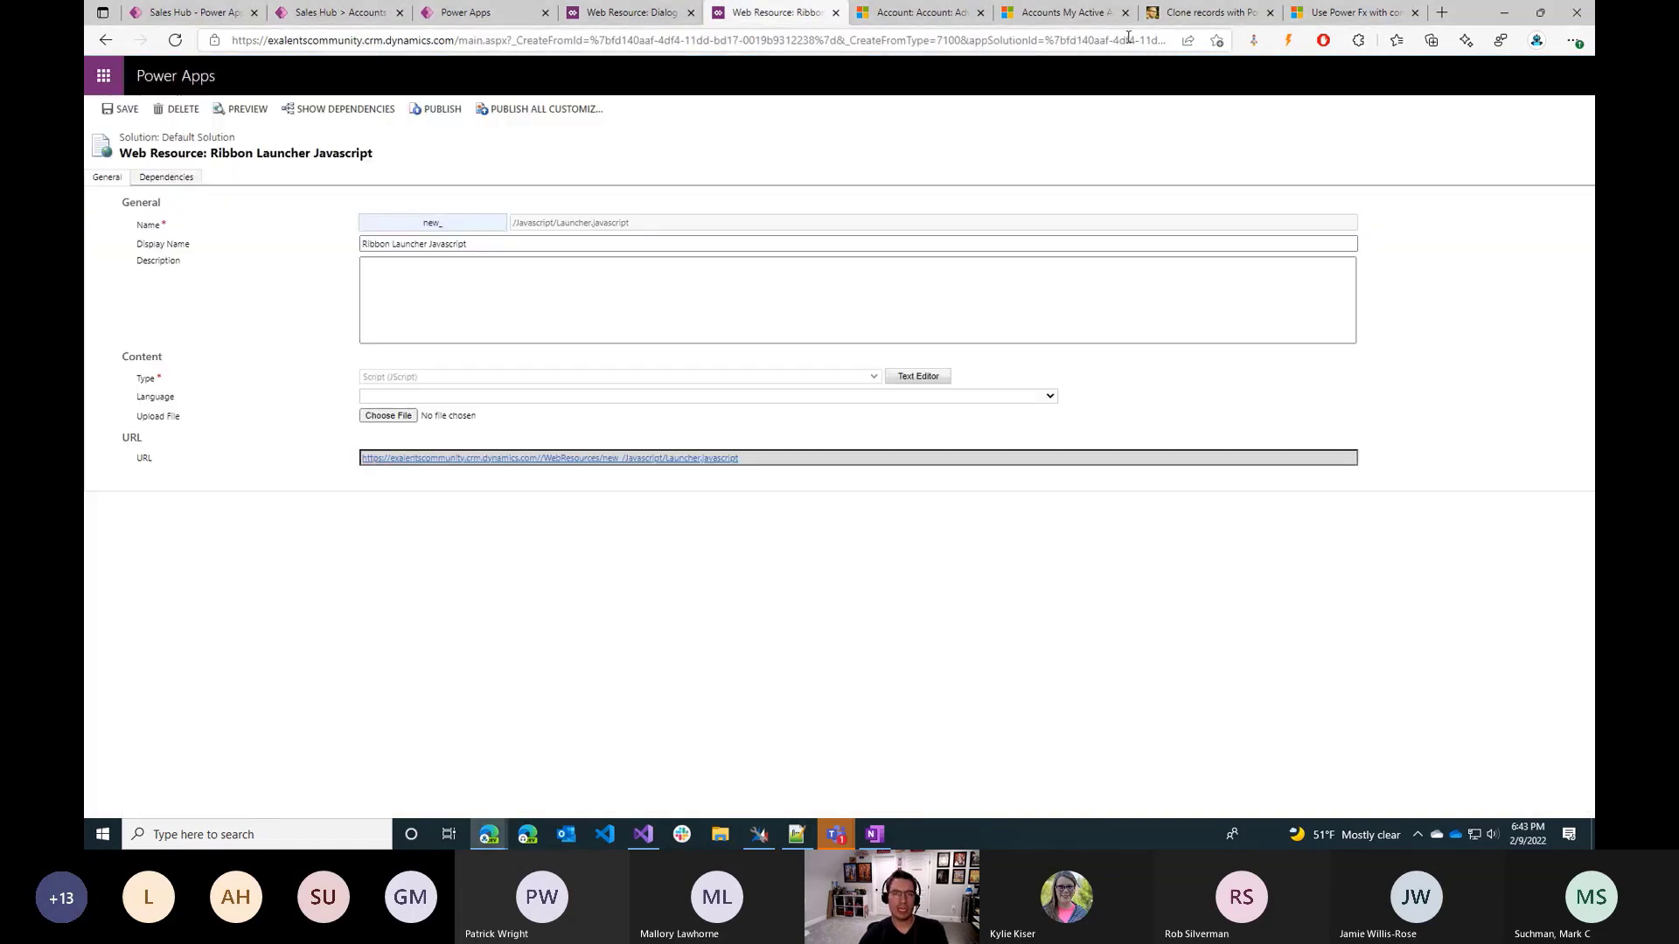
click(1202, 13)
click(1385, 12)
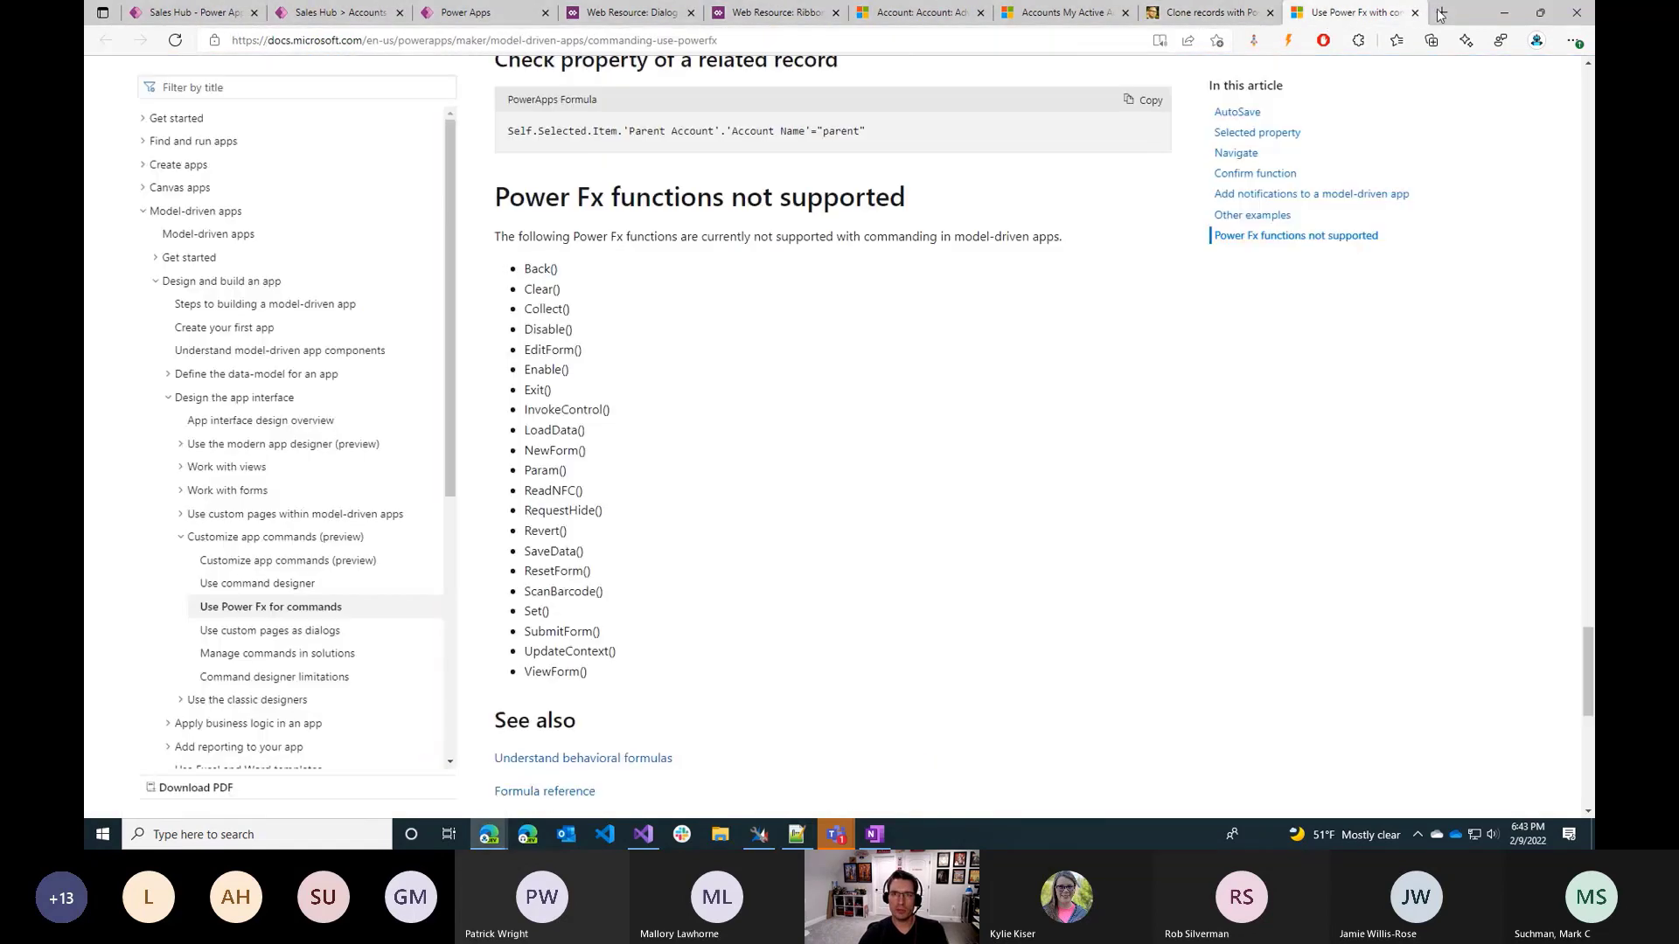
double_click(1438, 15)
click(983, 85)
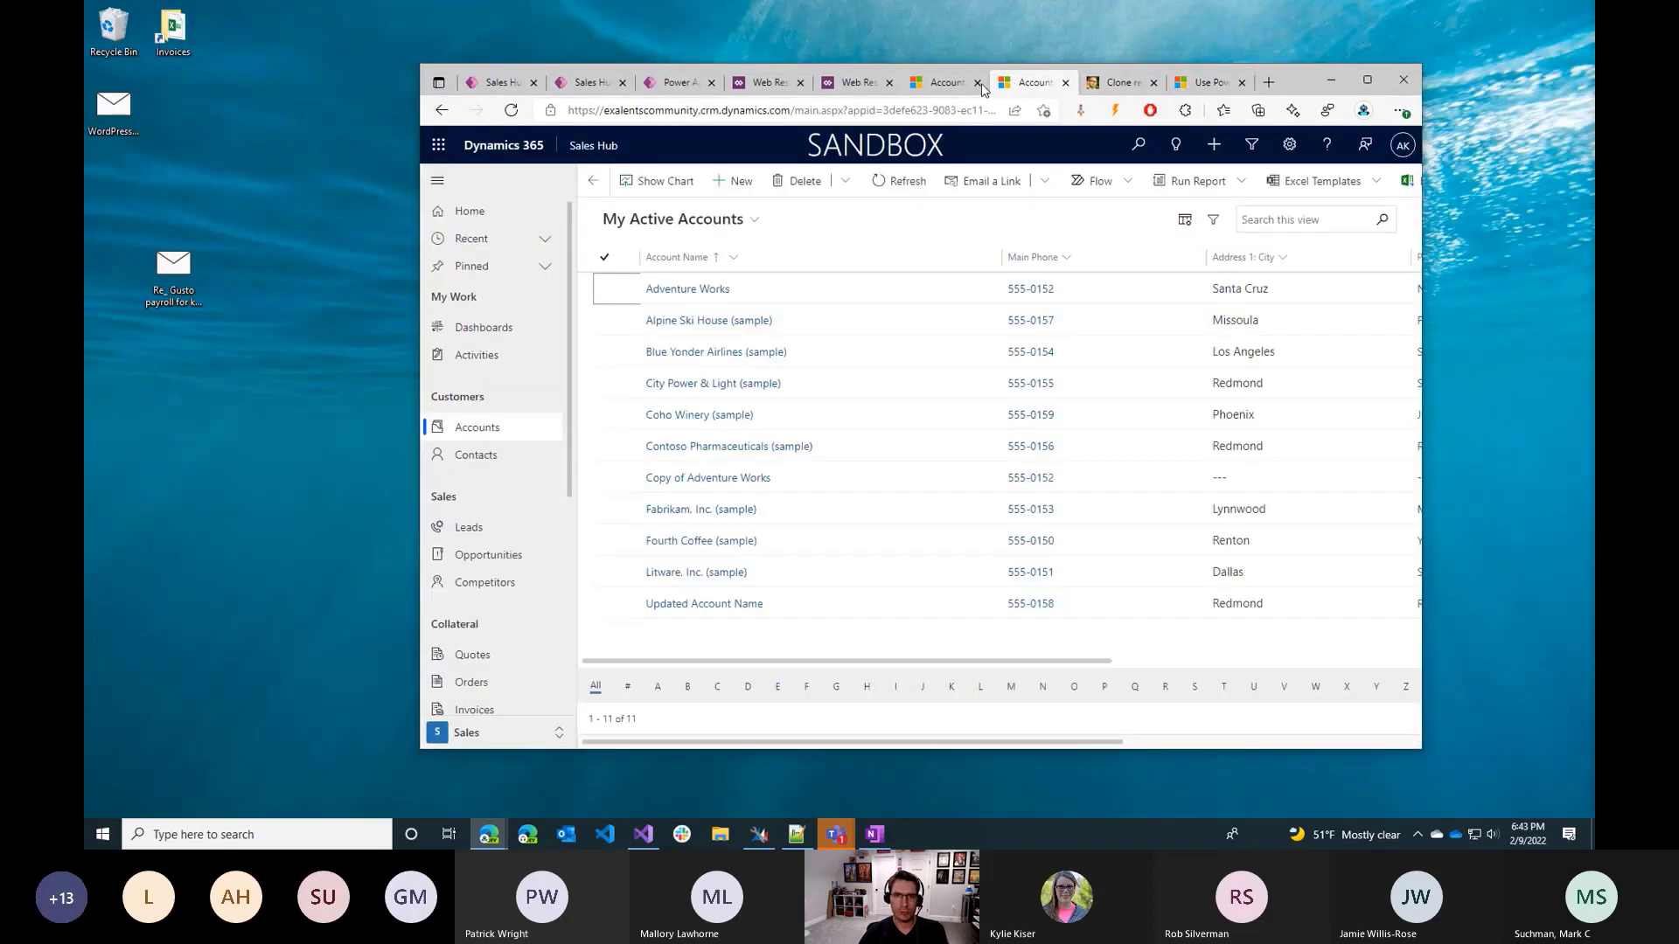
double_click(1297, 92)
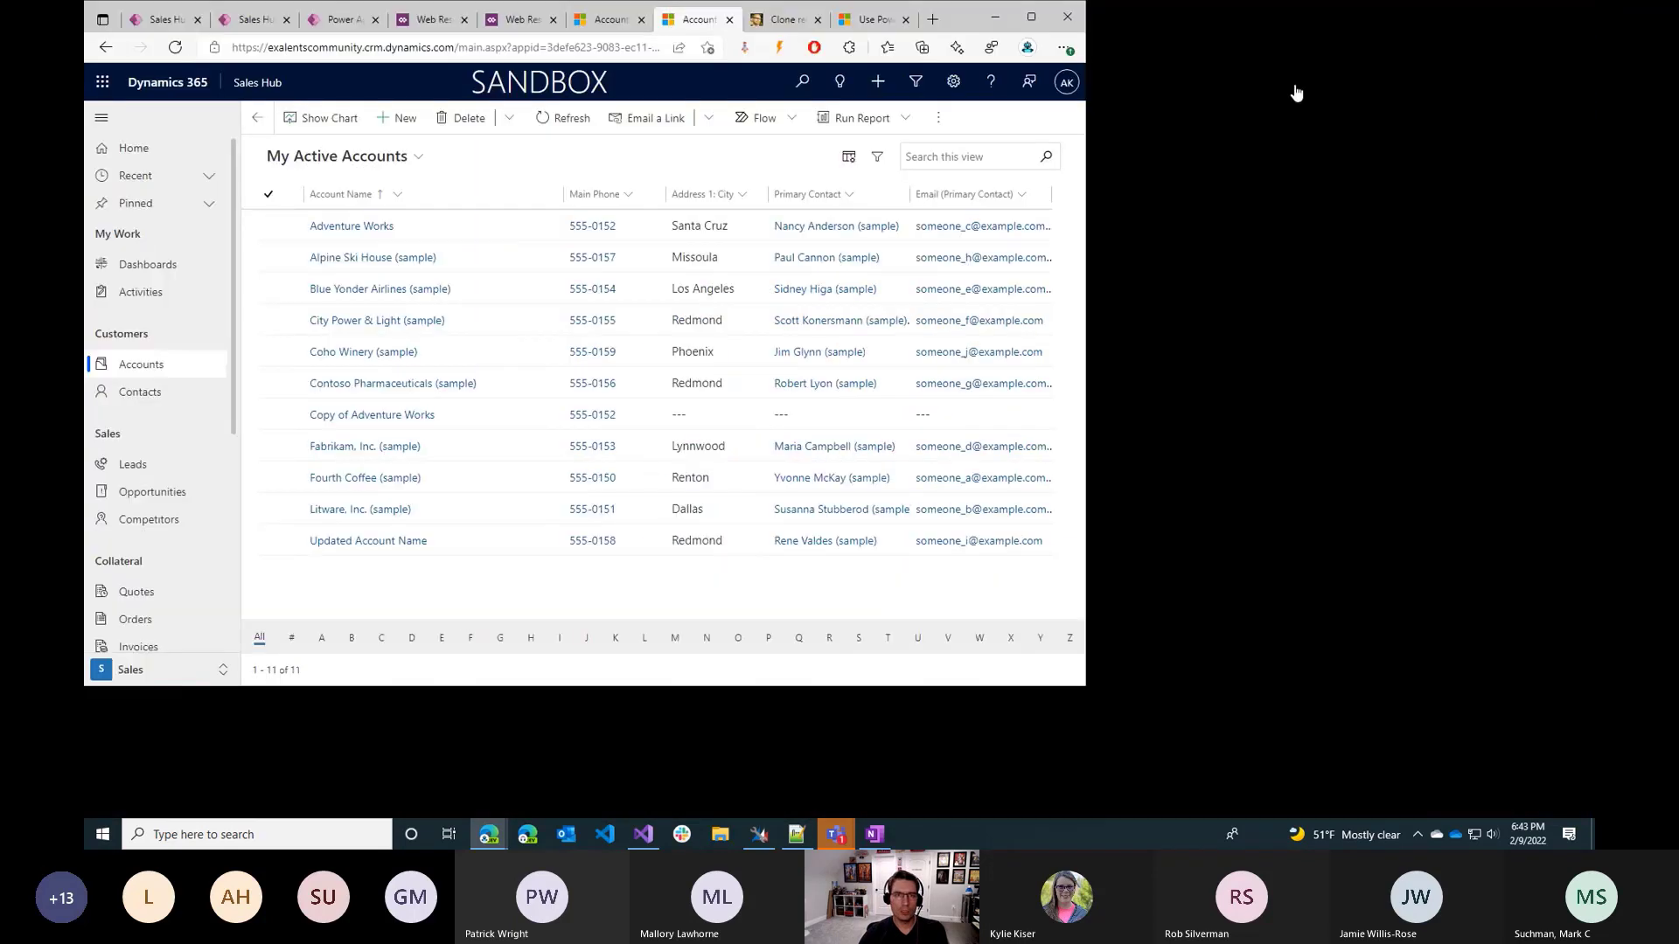
Check the overflow commands on the My Active Accounts list and on the Adventure Works account form.
click(1509, 115)
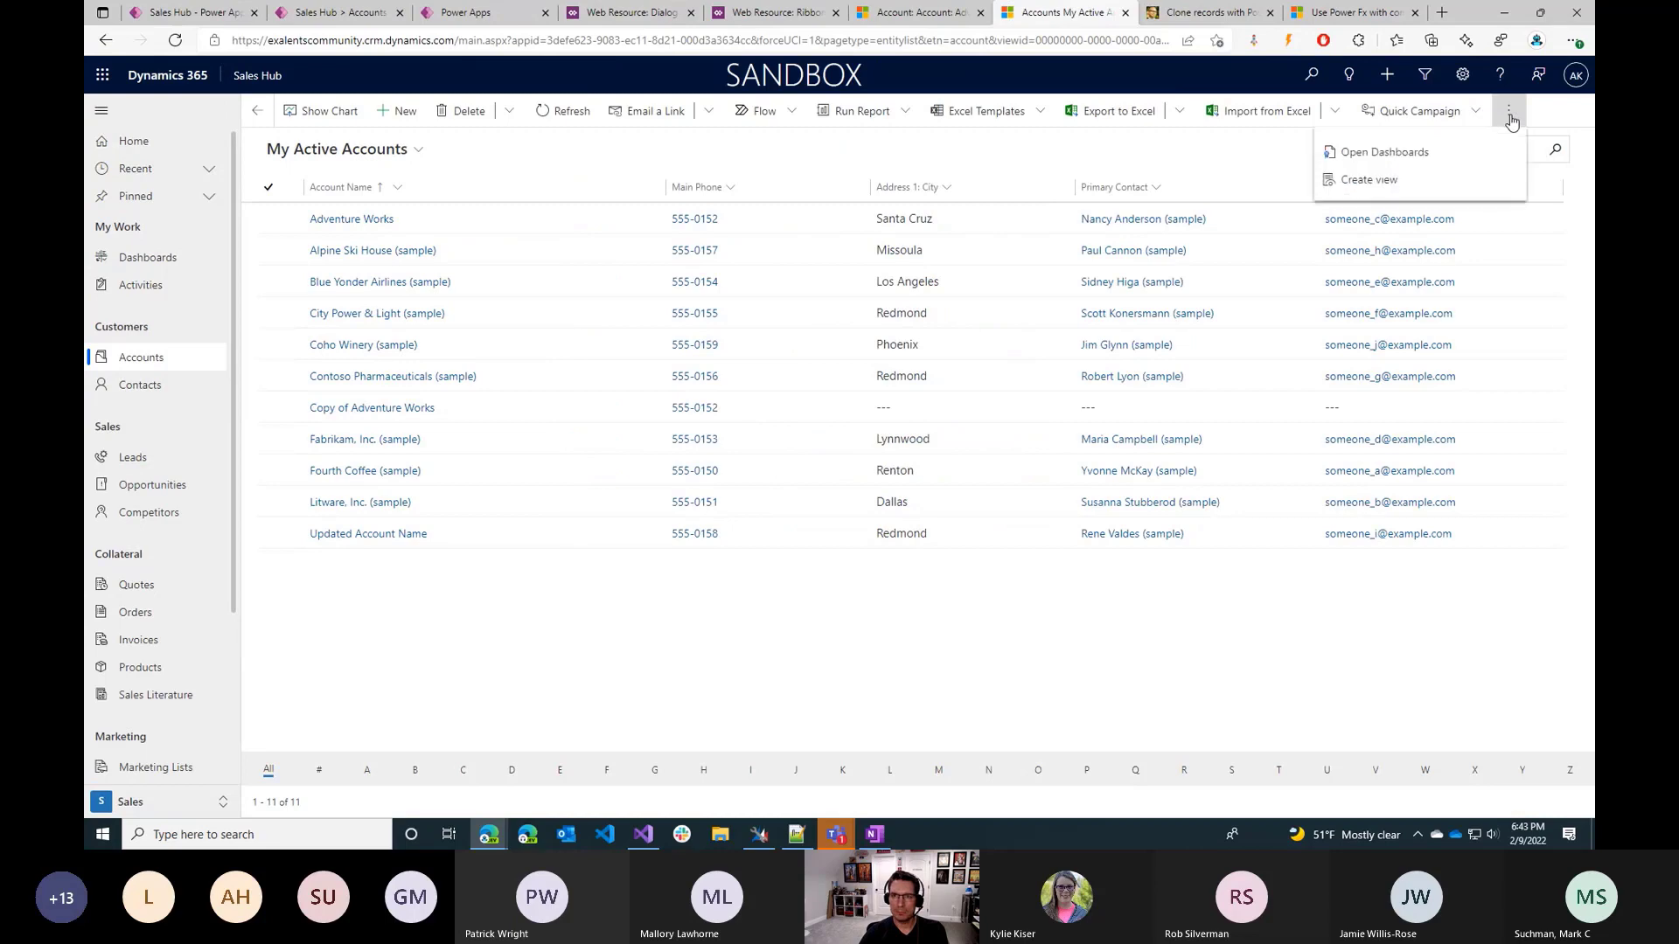
click(1512, 119)
click(943, 14)
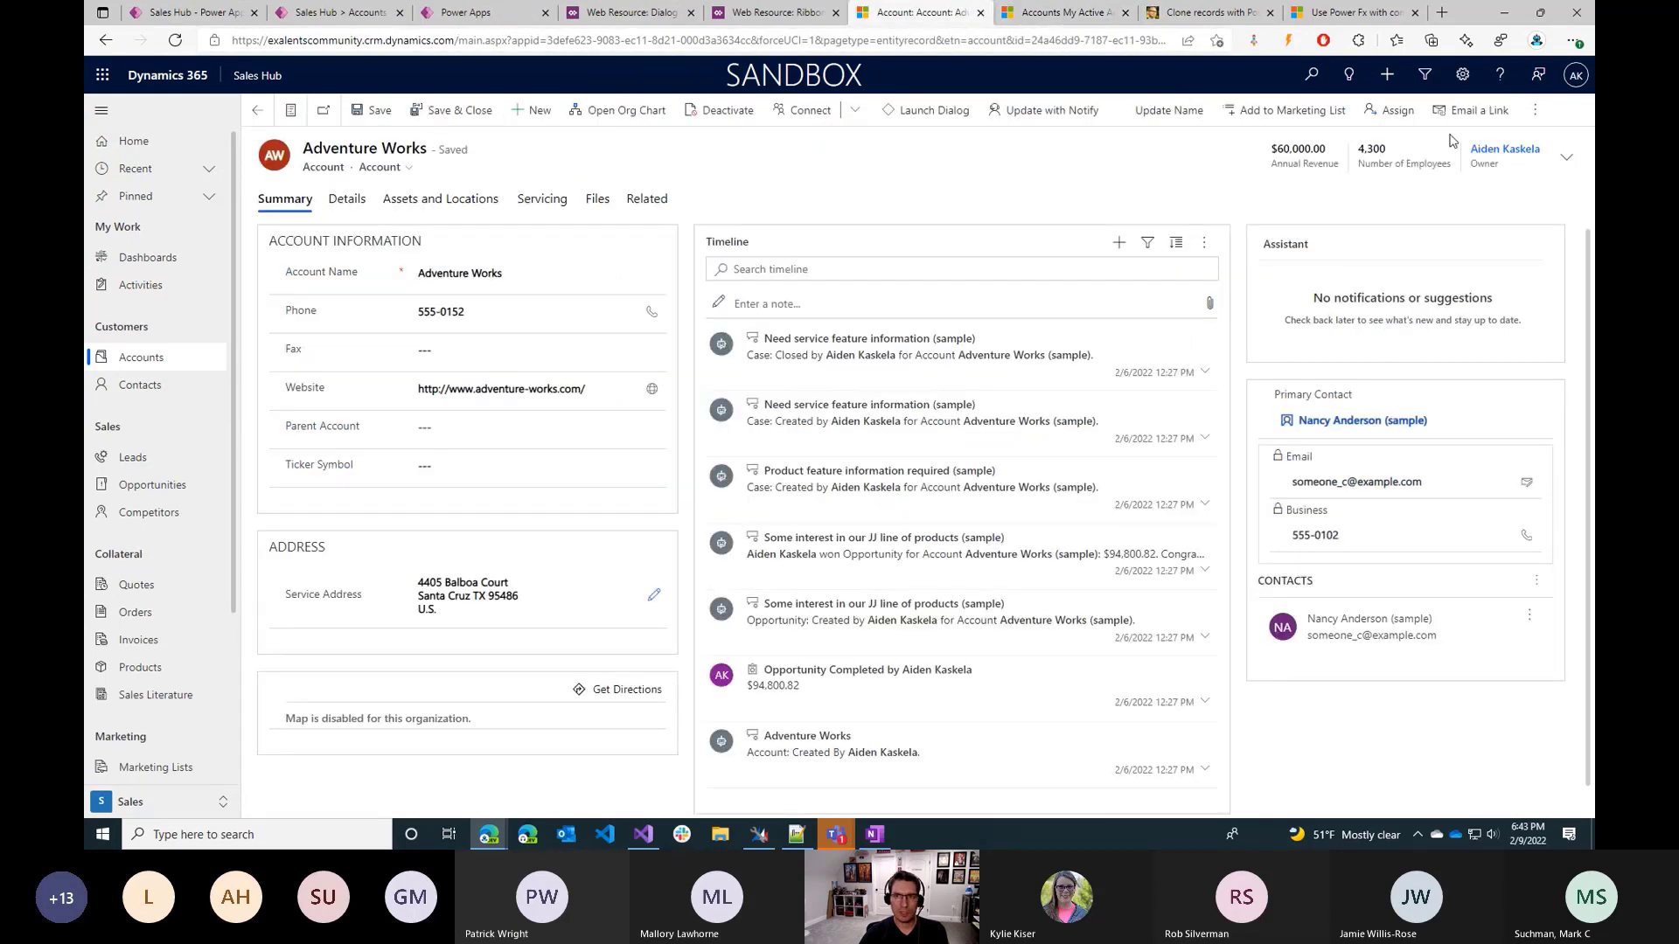
click(1537, 117)
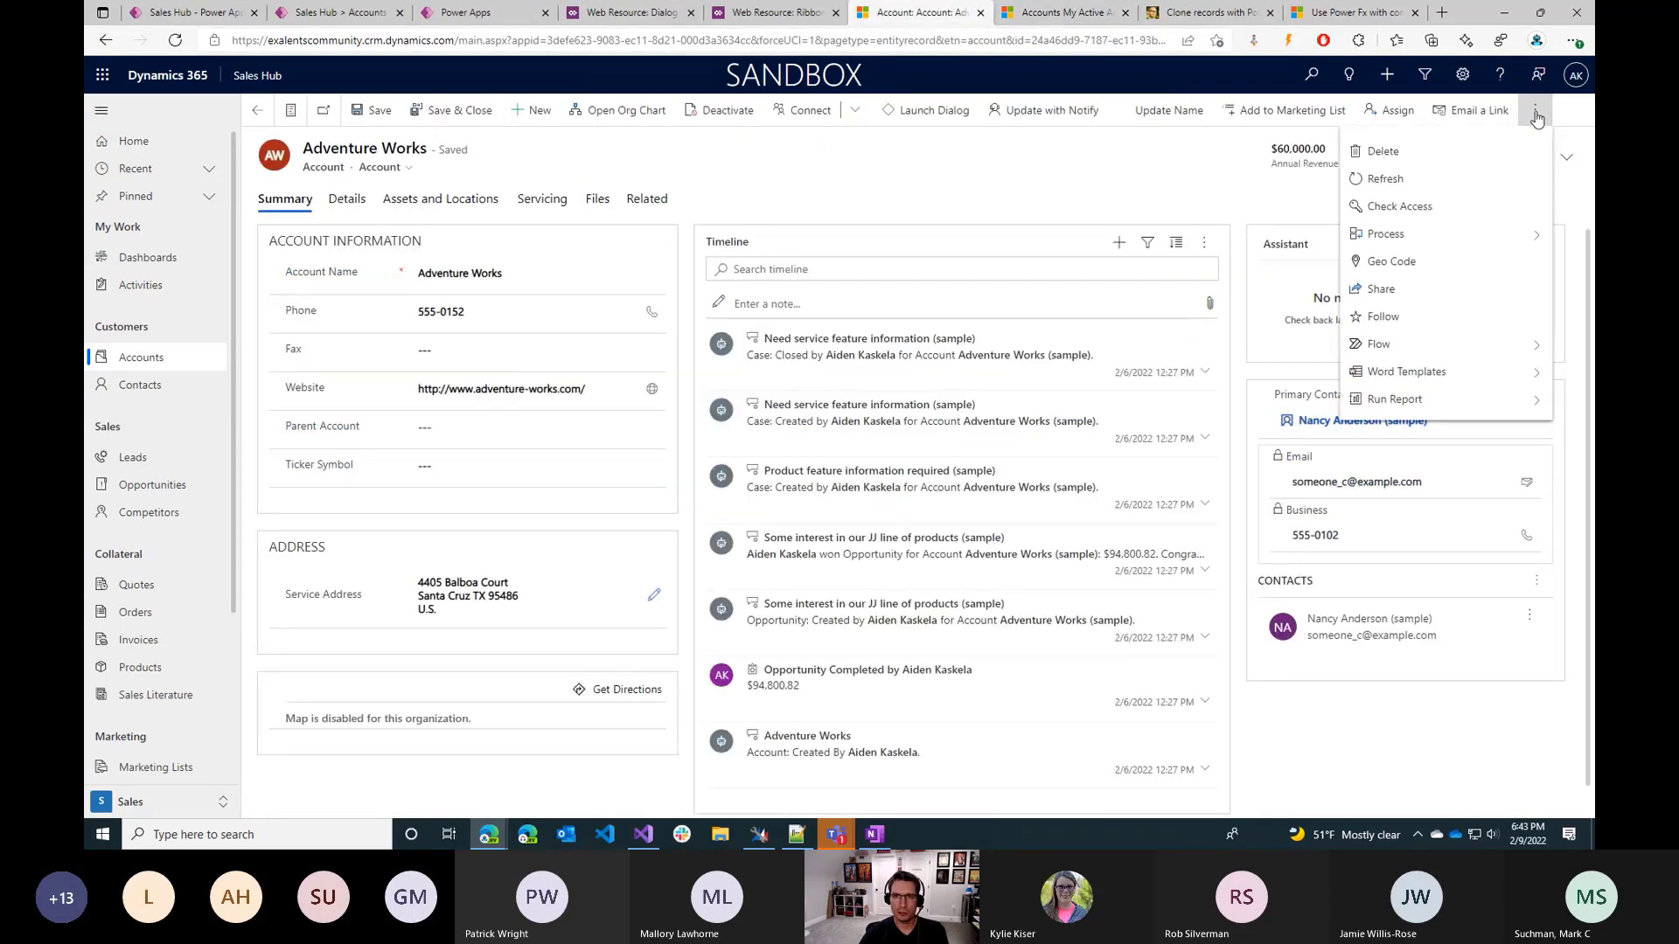
Skip the Power Apps Studio welcome message in the component library and check the Accounts Main grid command designer.
click(464, 12)
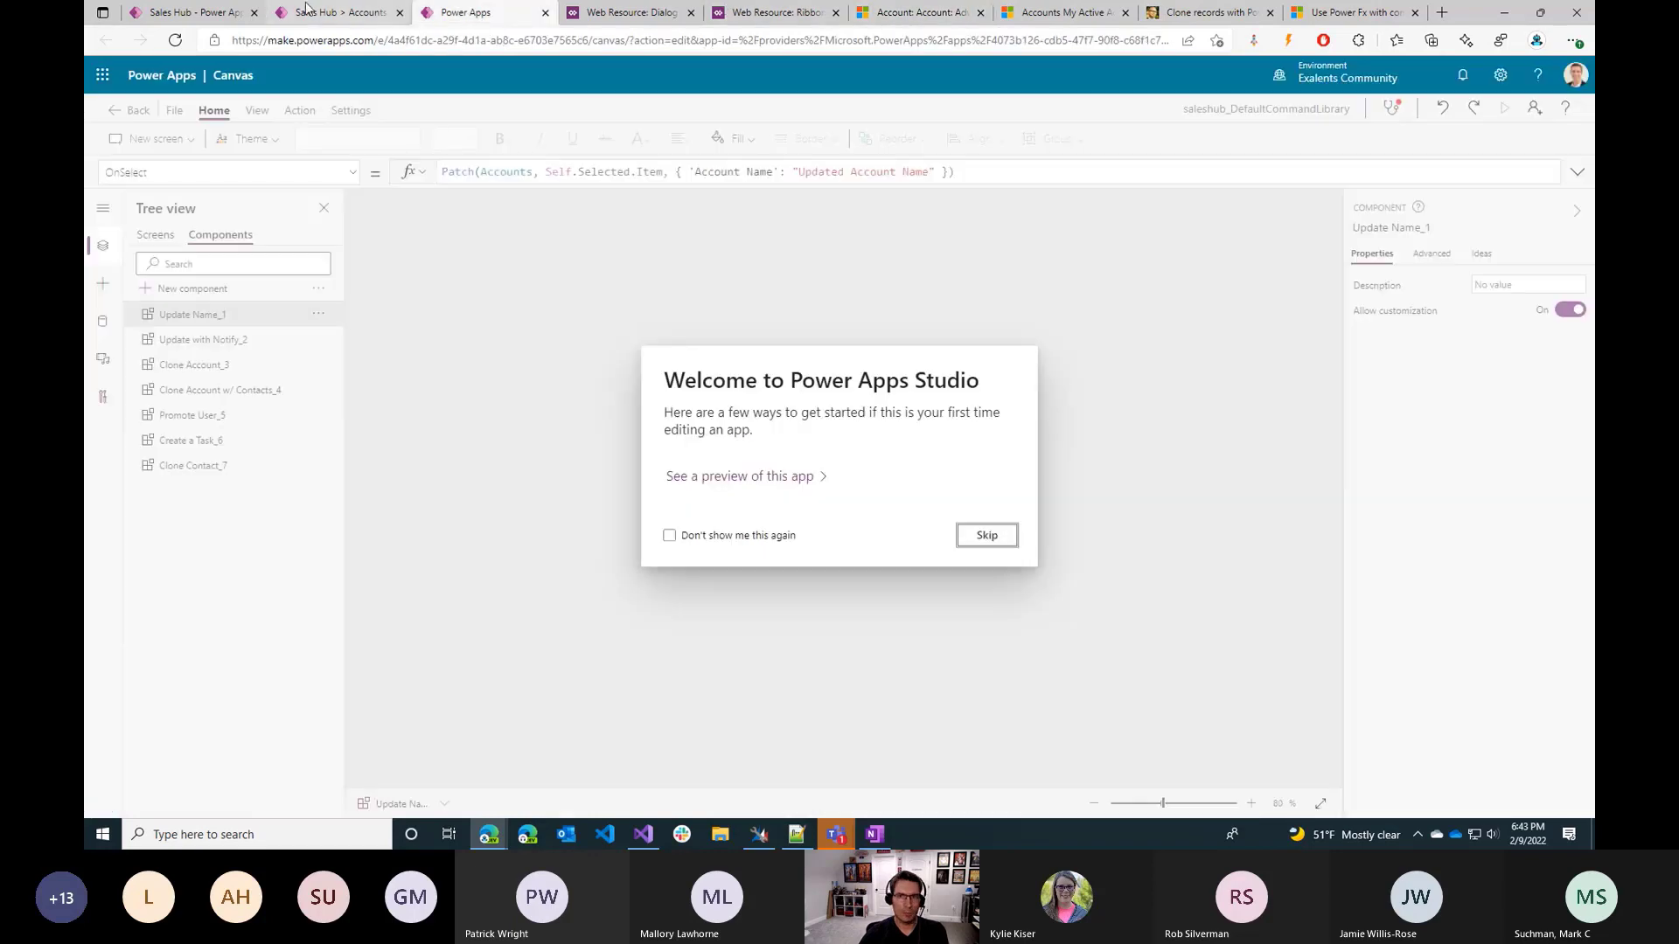
click(989, 537)
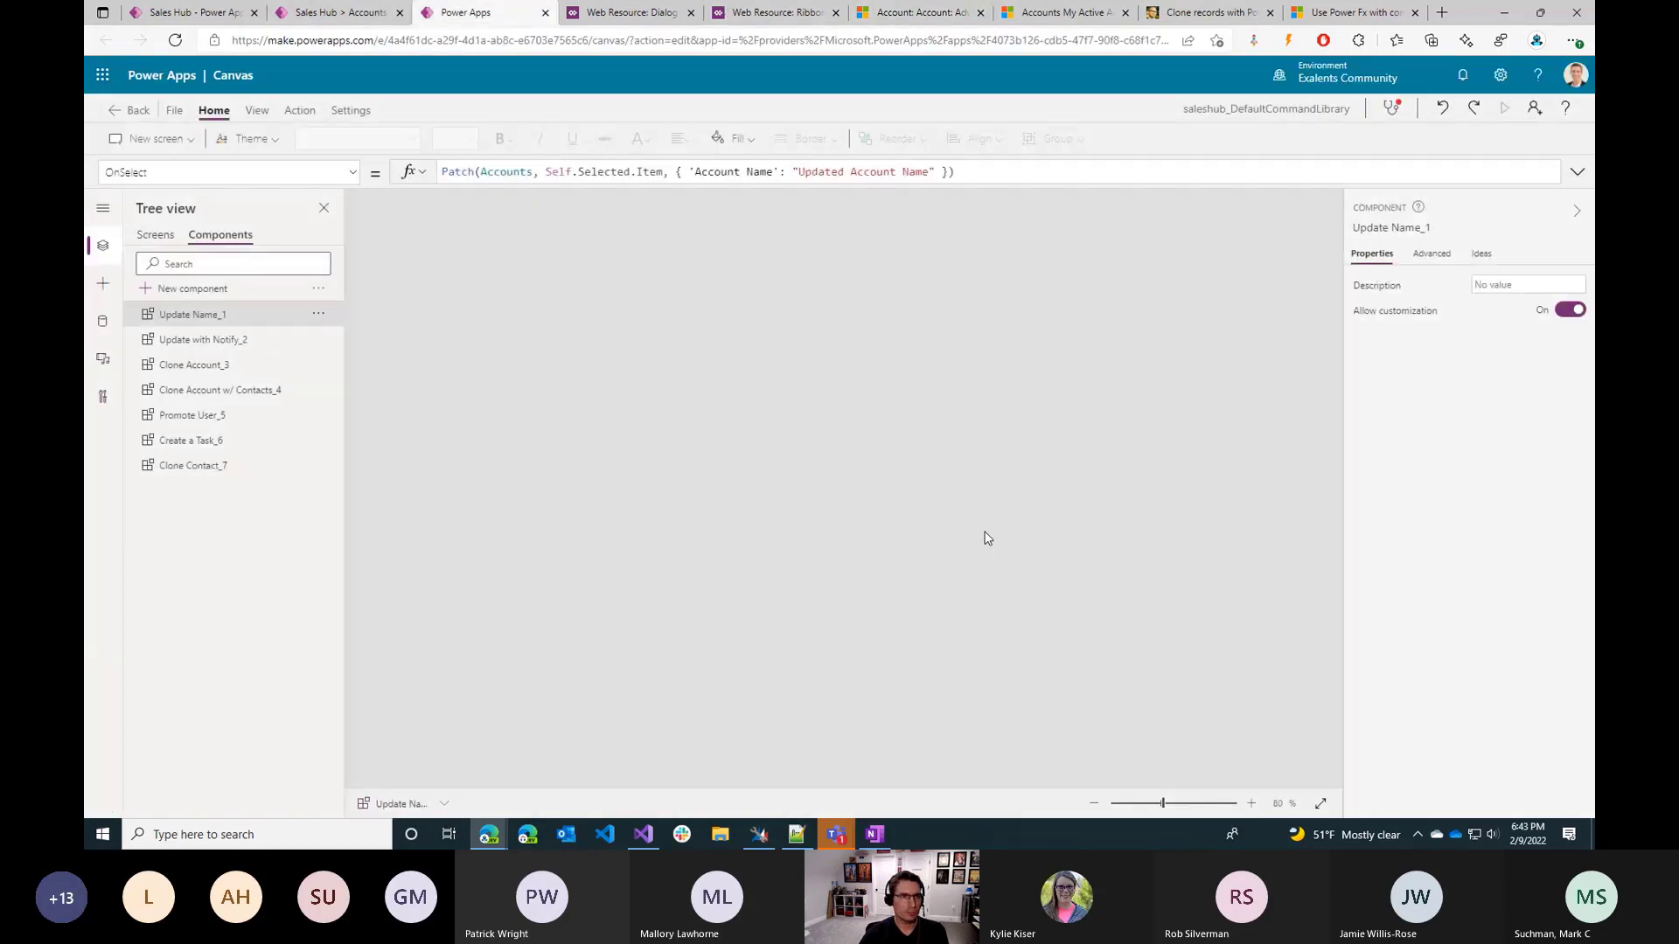
click(362, 7)
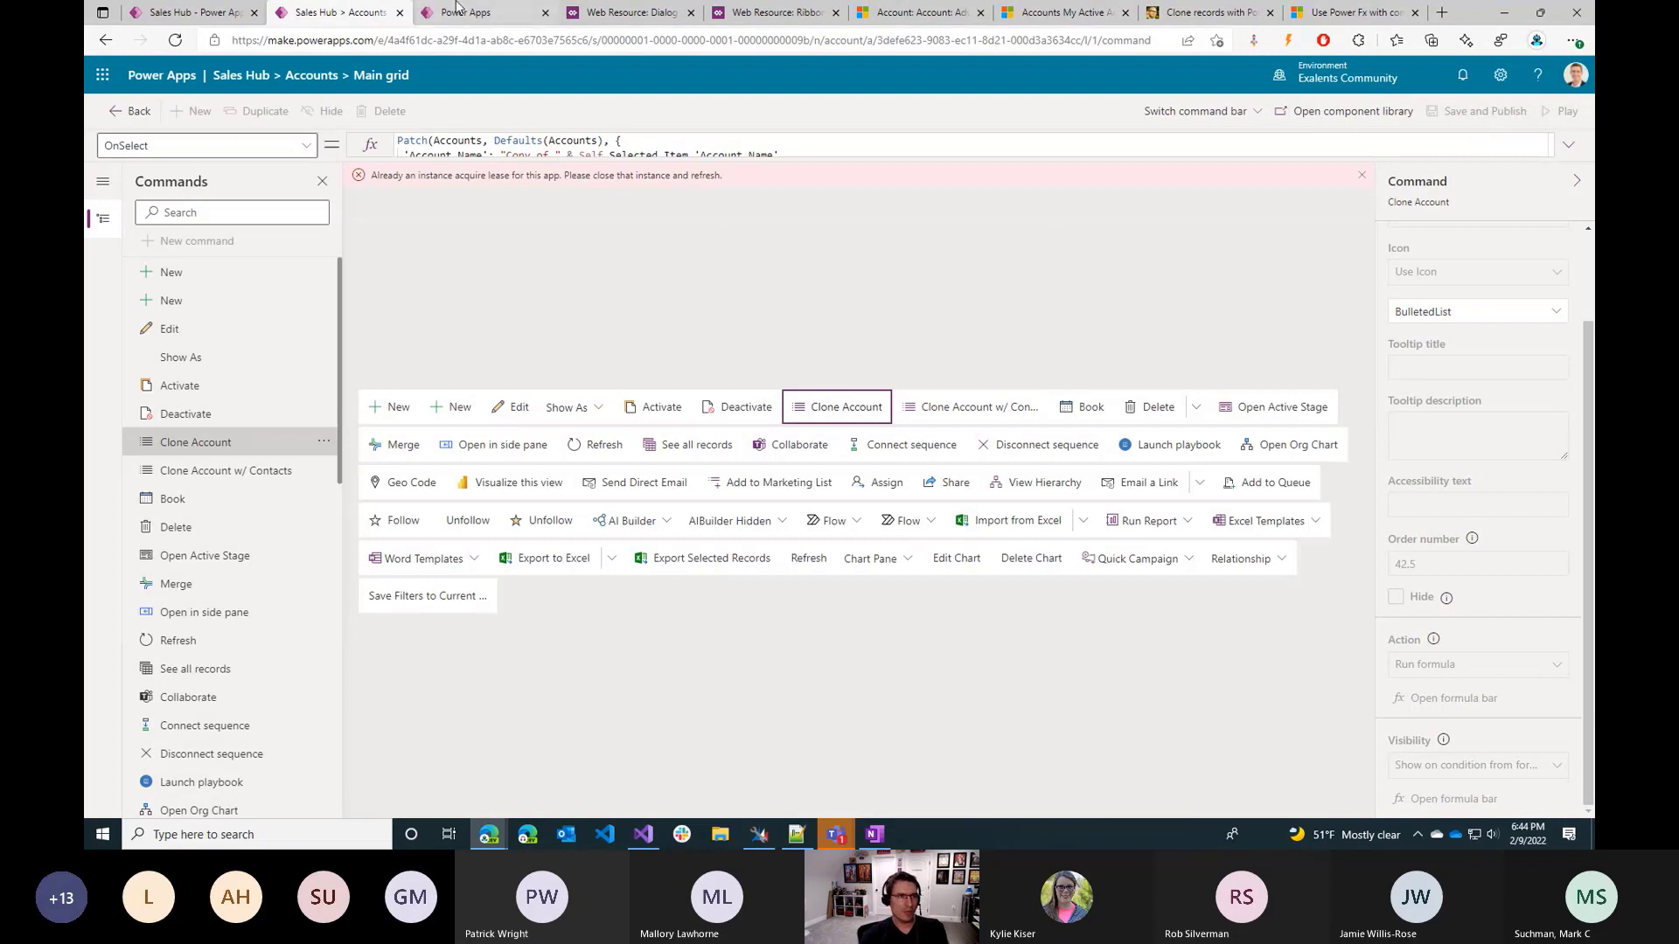
click(1046, 266)
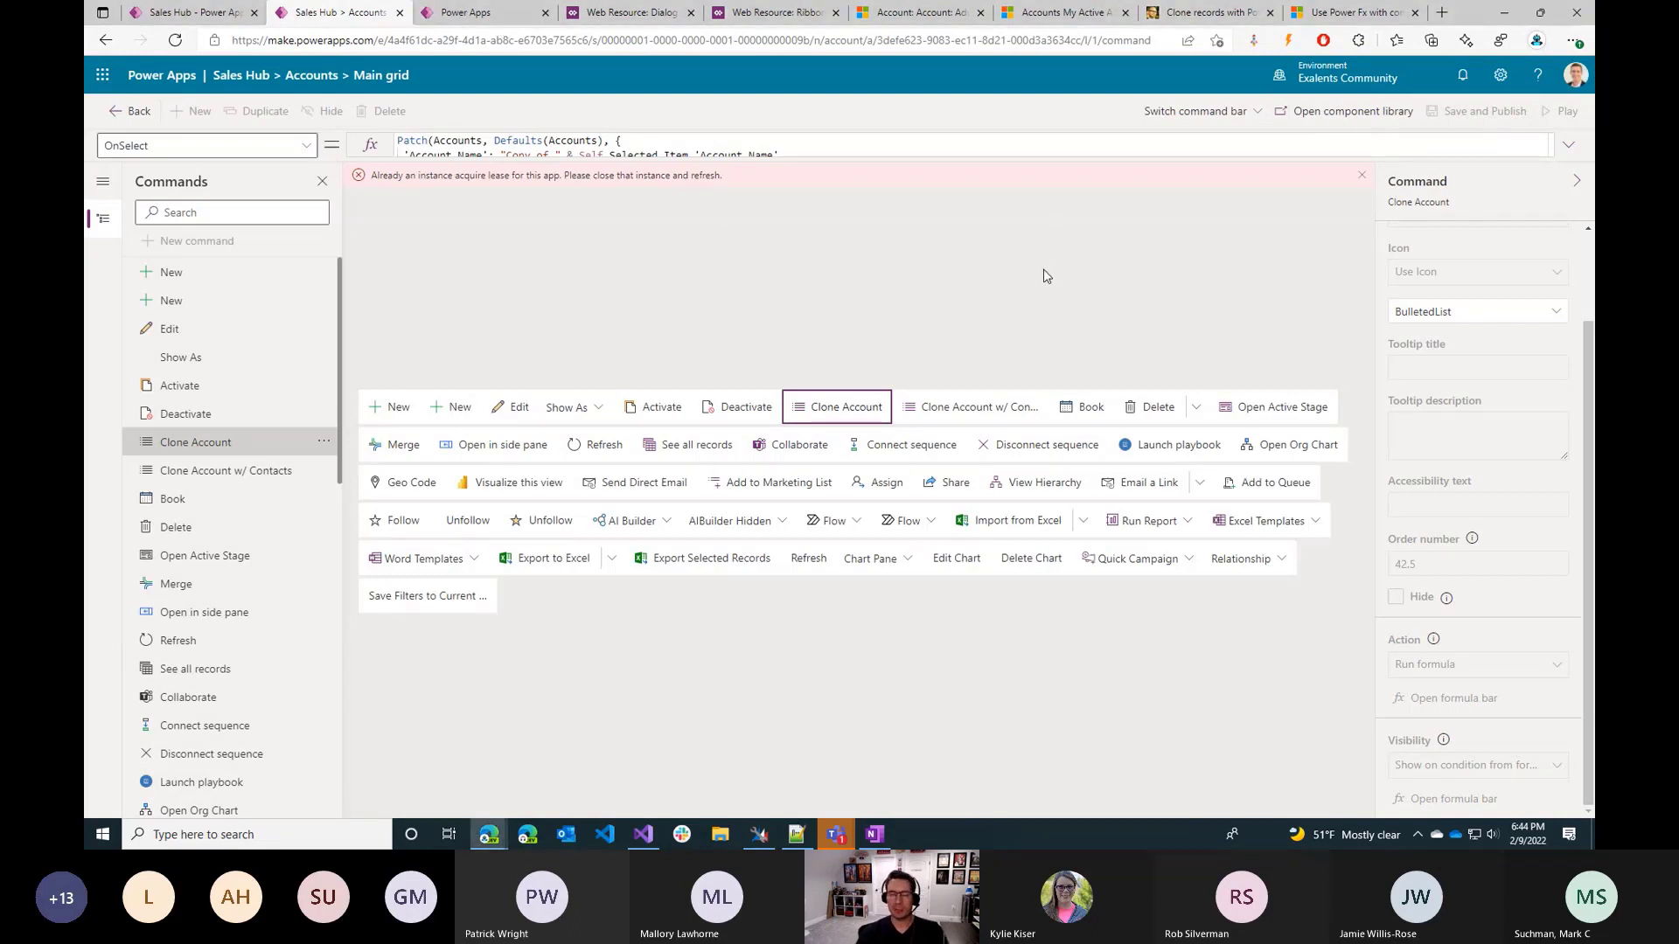
Expand the formula area in the component library and examine the OnSelect formulas of Update Name_1 and Clone Account_3.
click(515, 11)
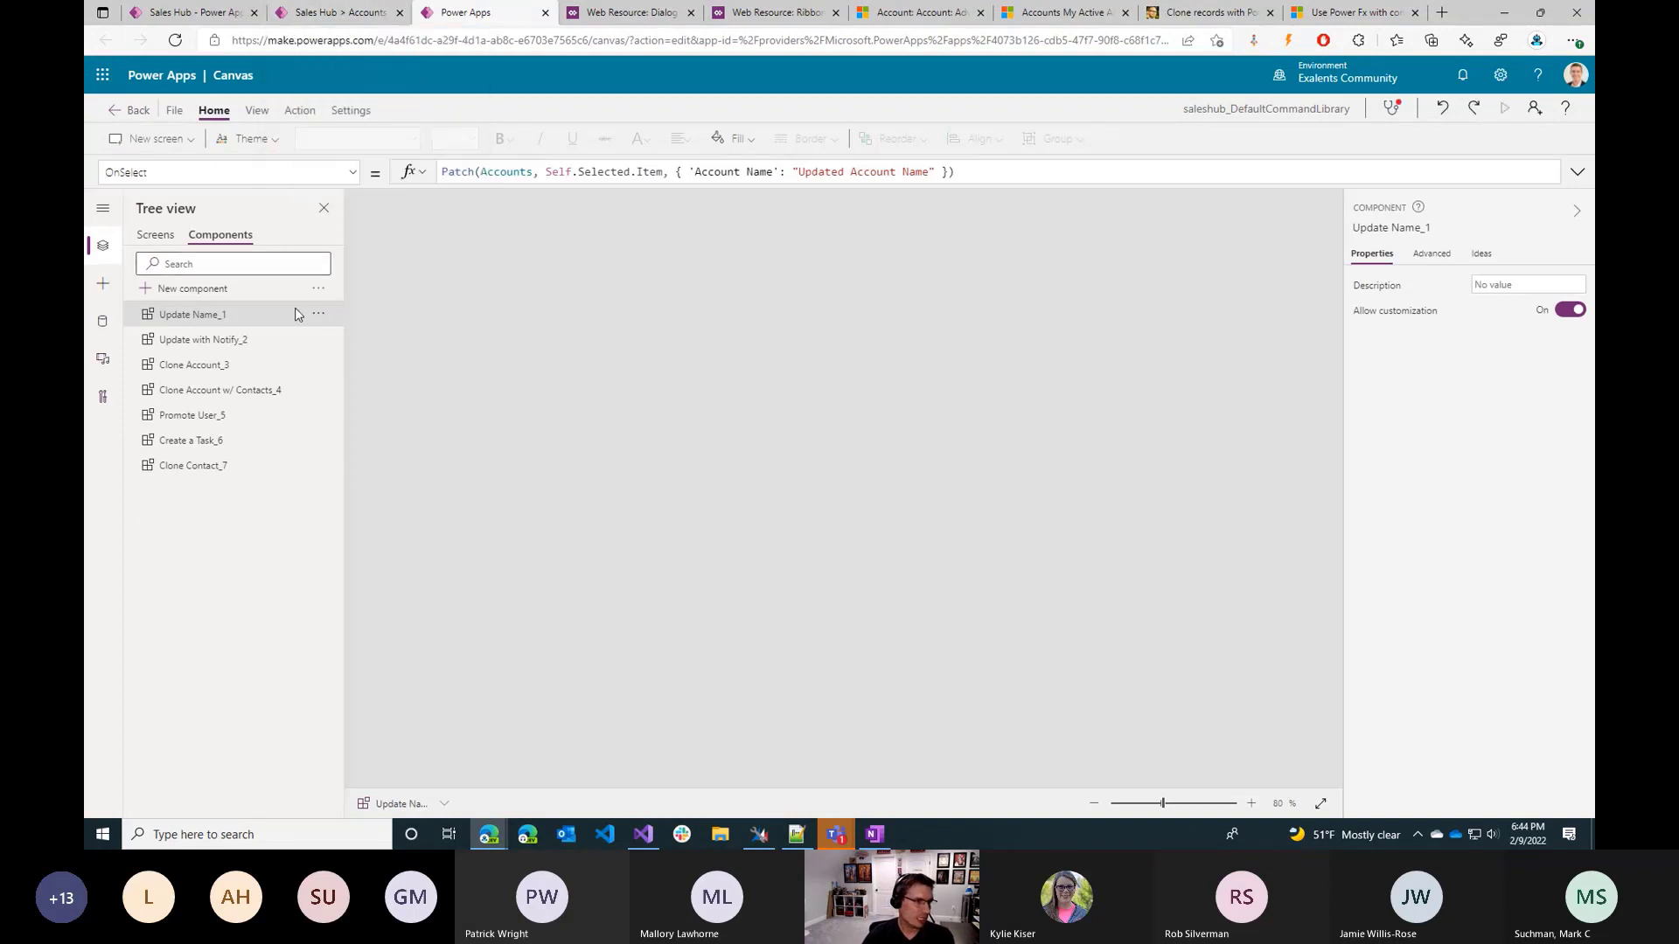
drag(574, 187, 560, 296)
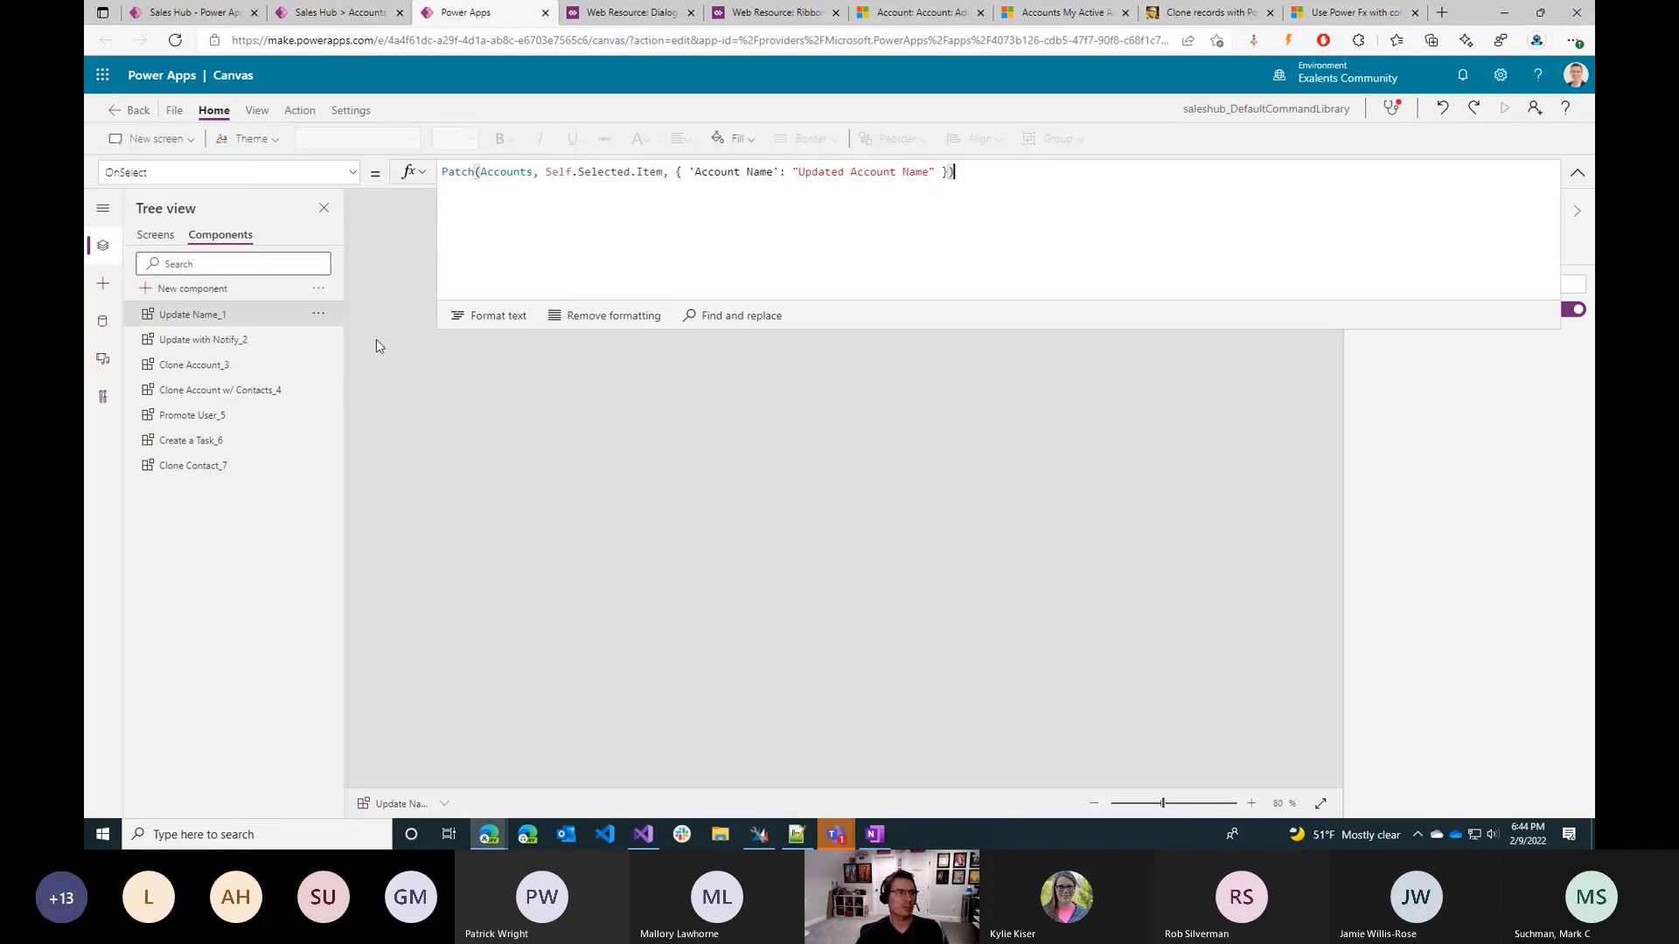
click(263, 366)
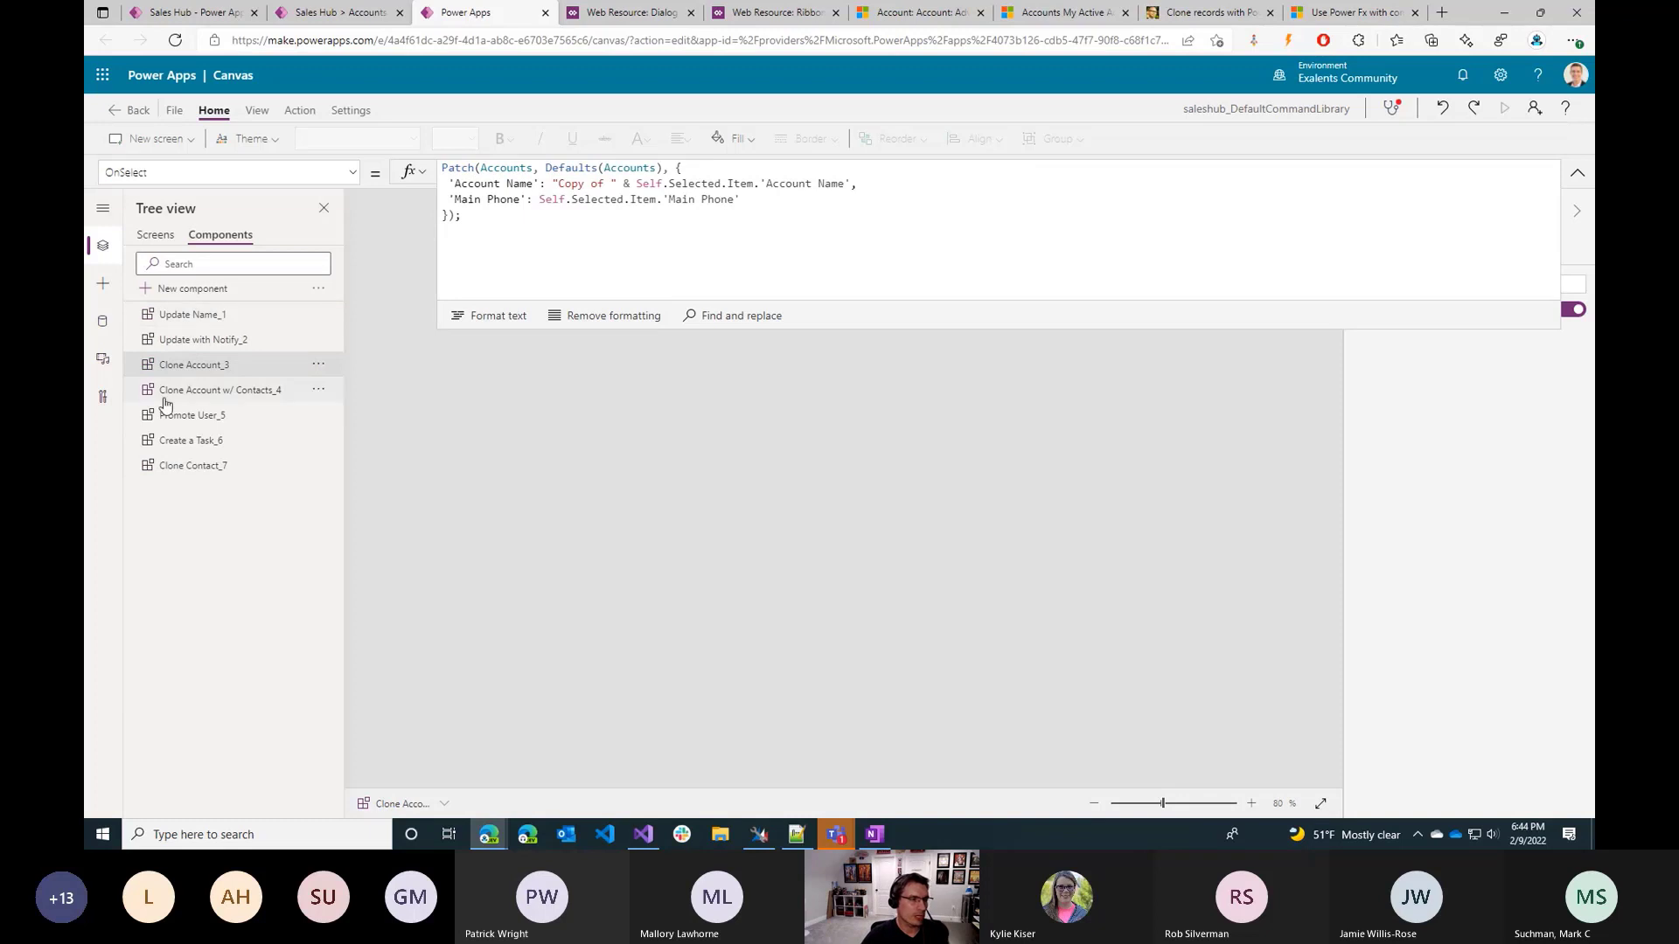
Examine the Visible and OnSelect formulas of the Promote User_5 component.
click(234, 425)
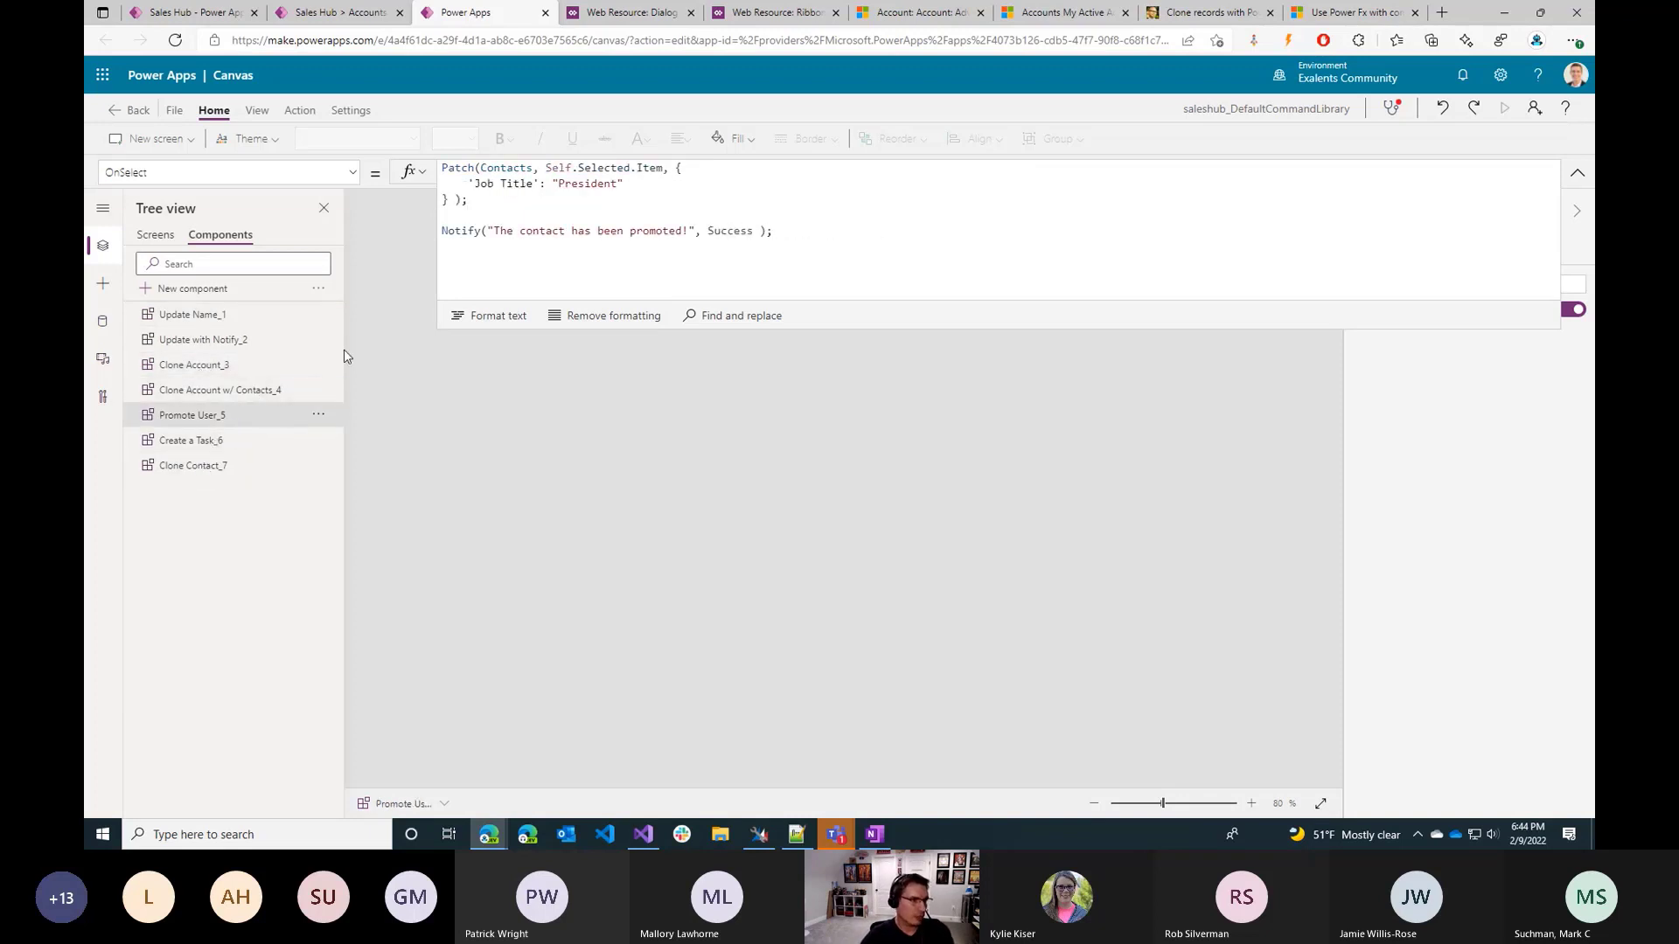
click(340, 174)
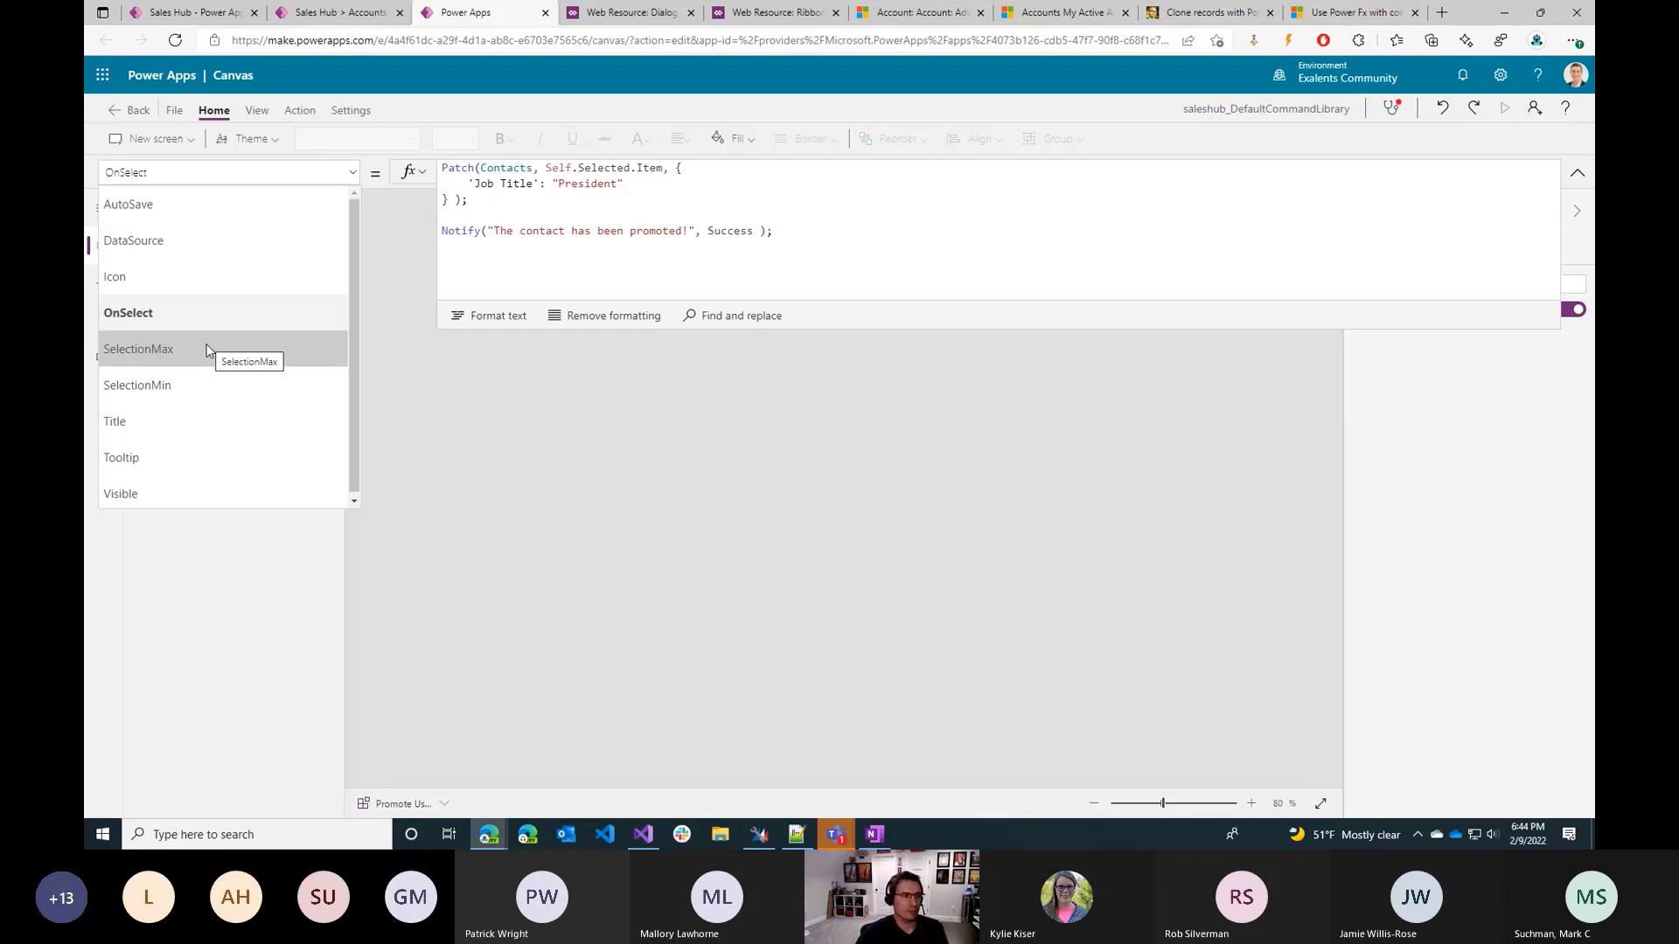
click(260, 492)
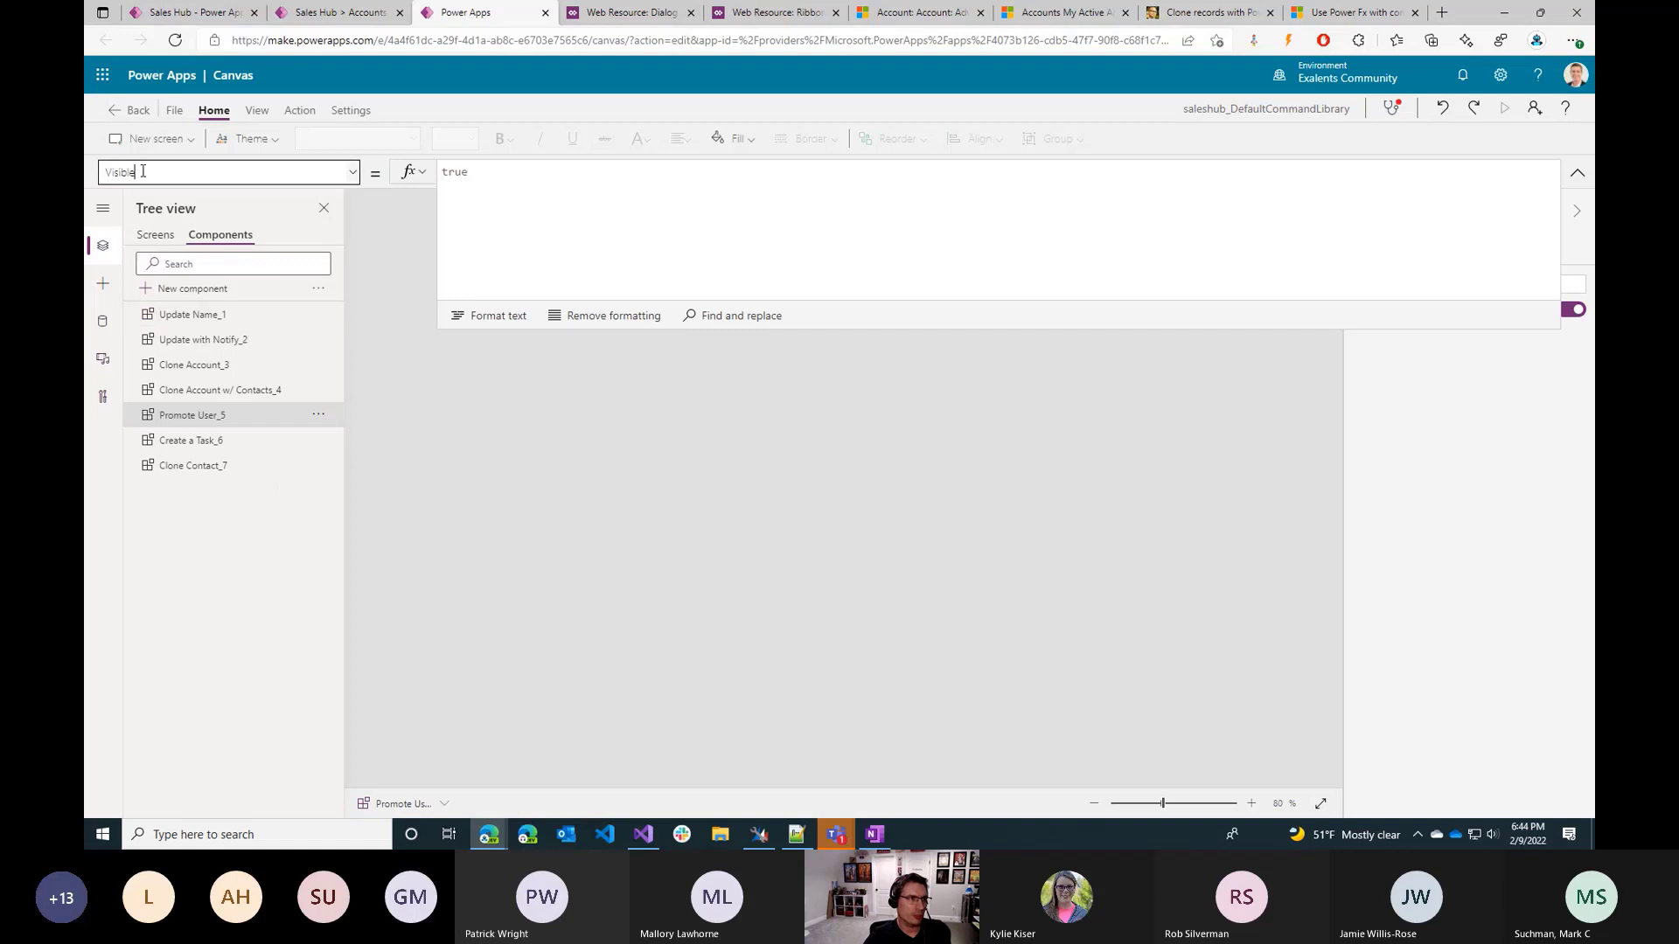
click(349, 172)
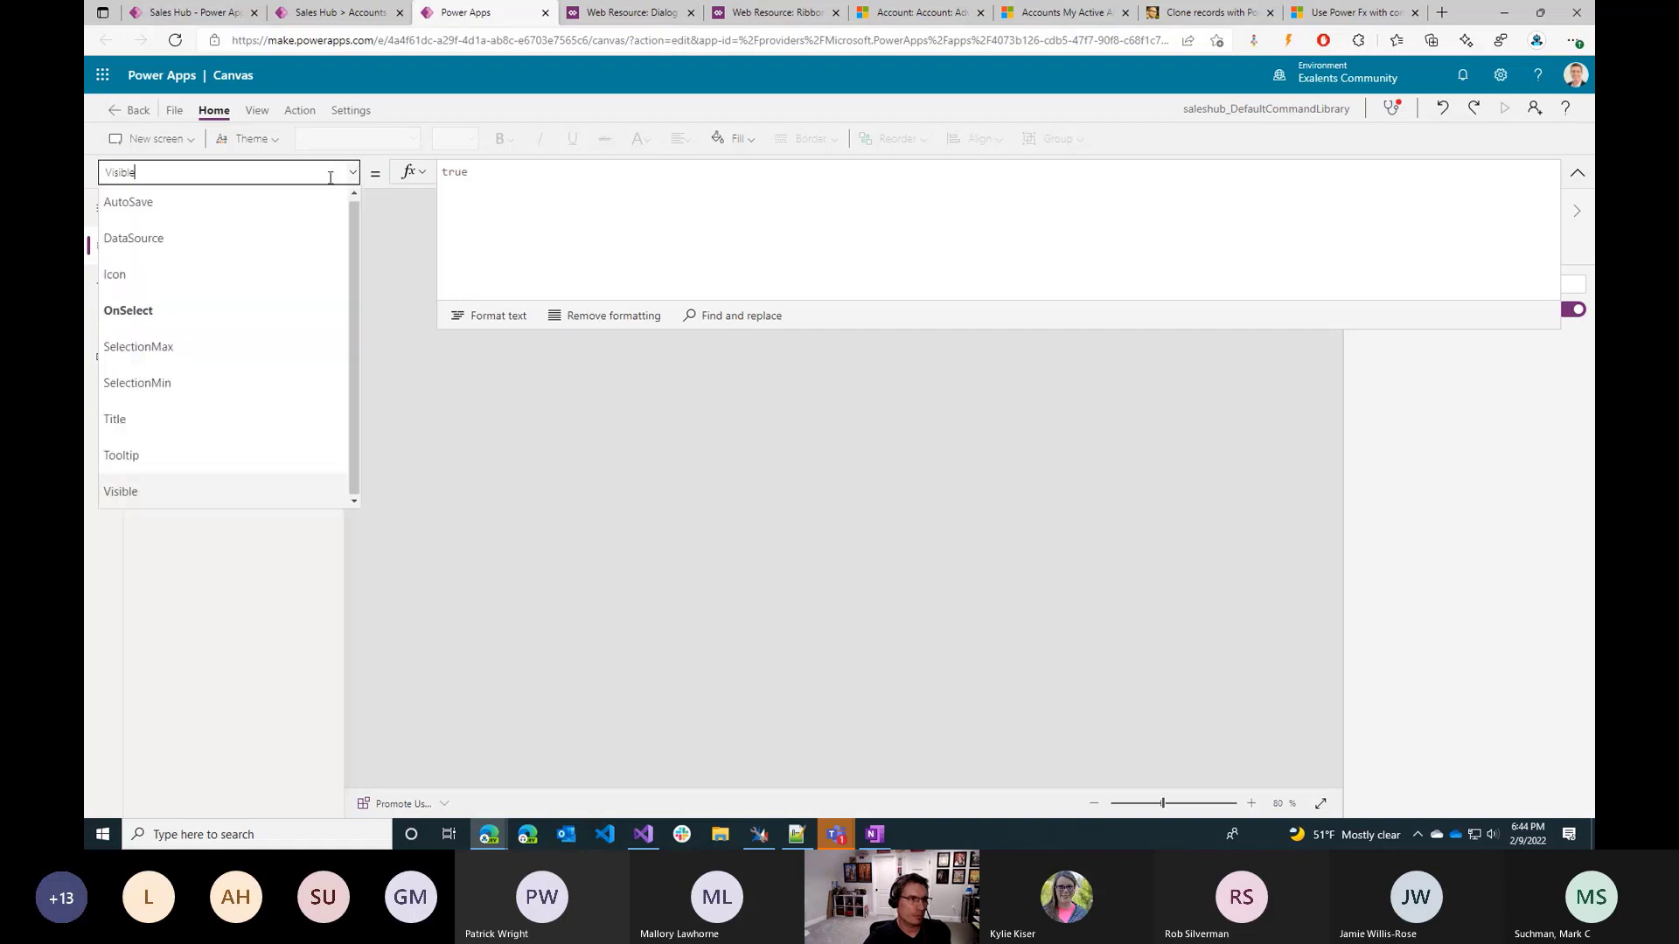
click(215, 307)
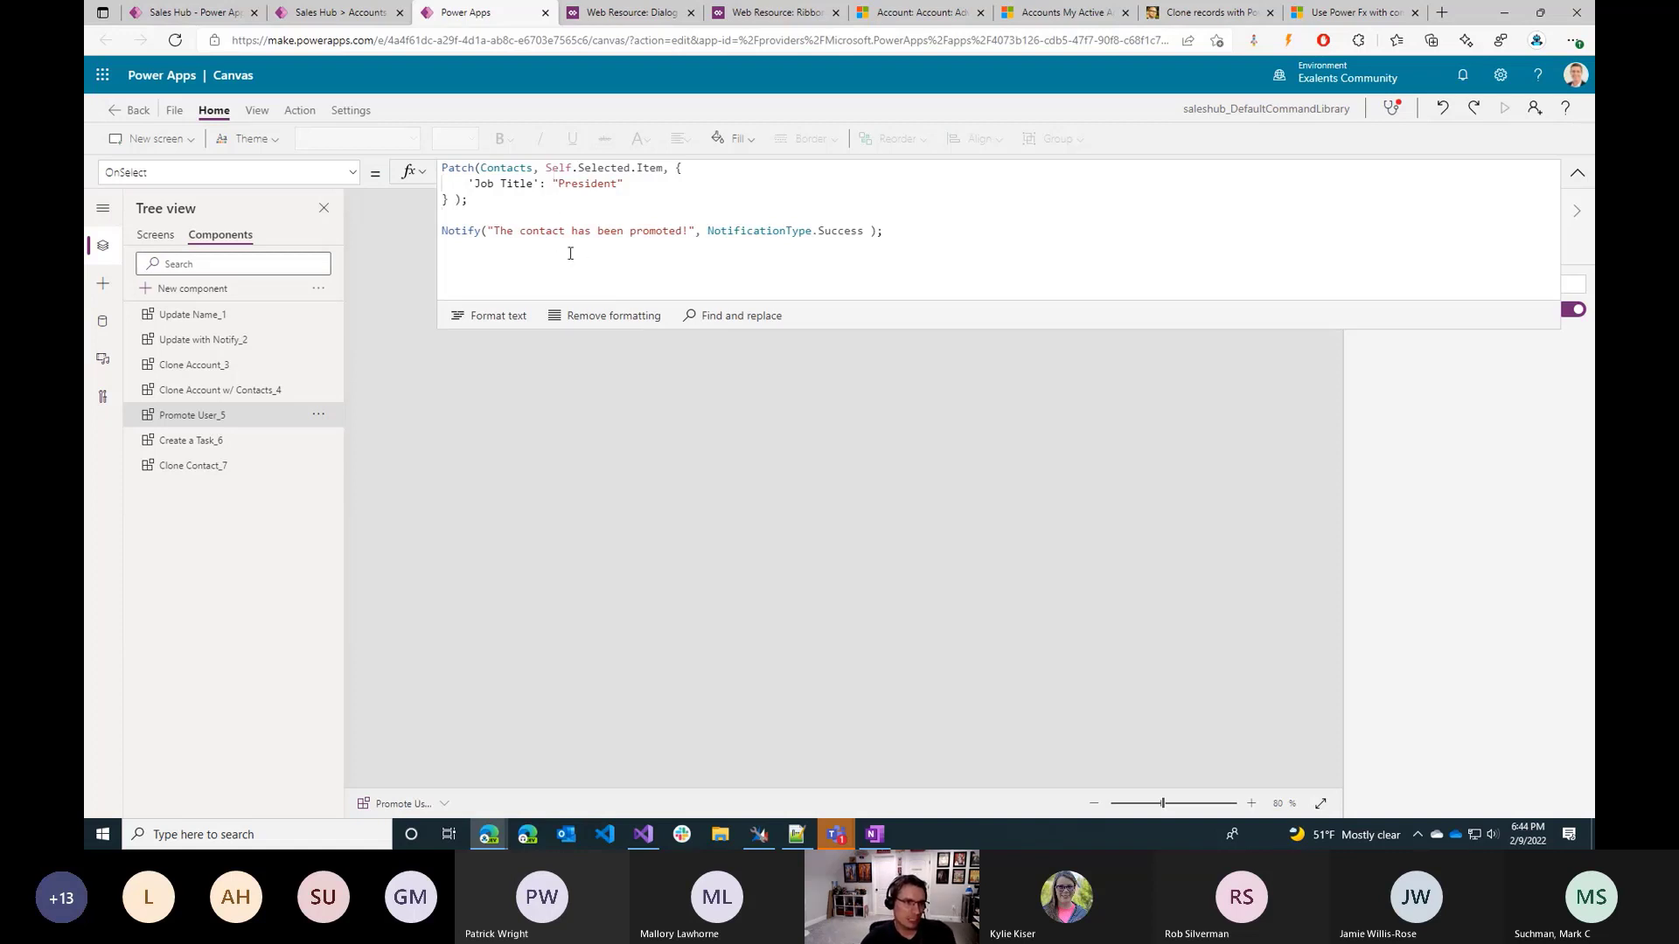
click(616, 257)
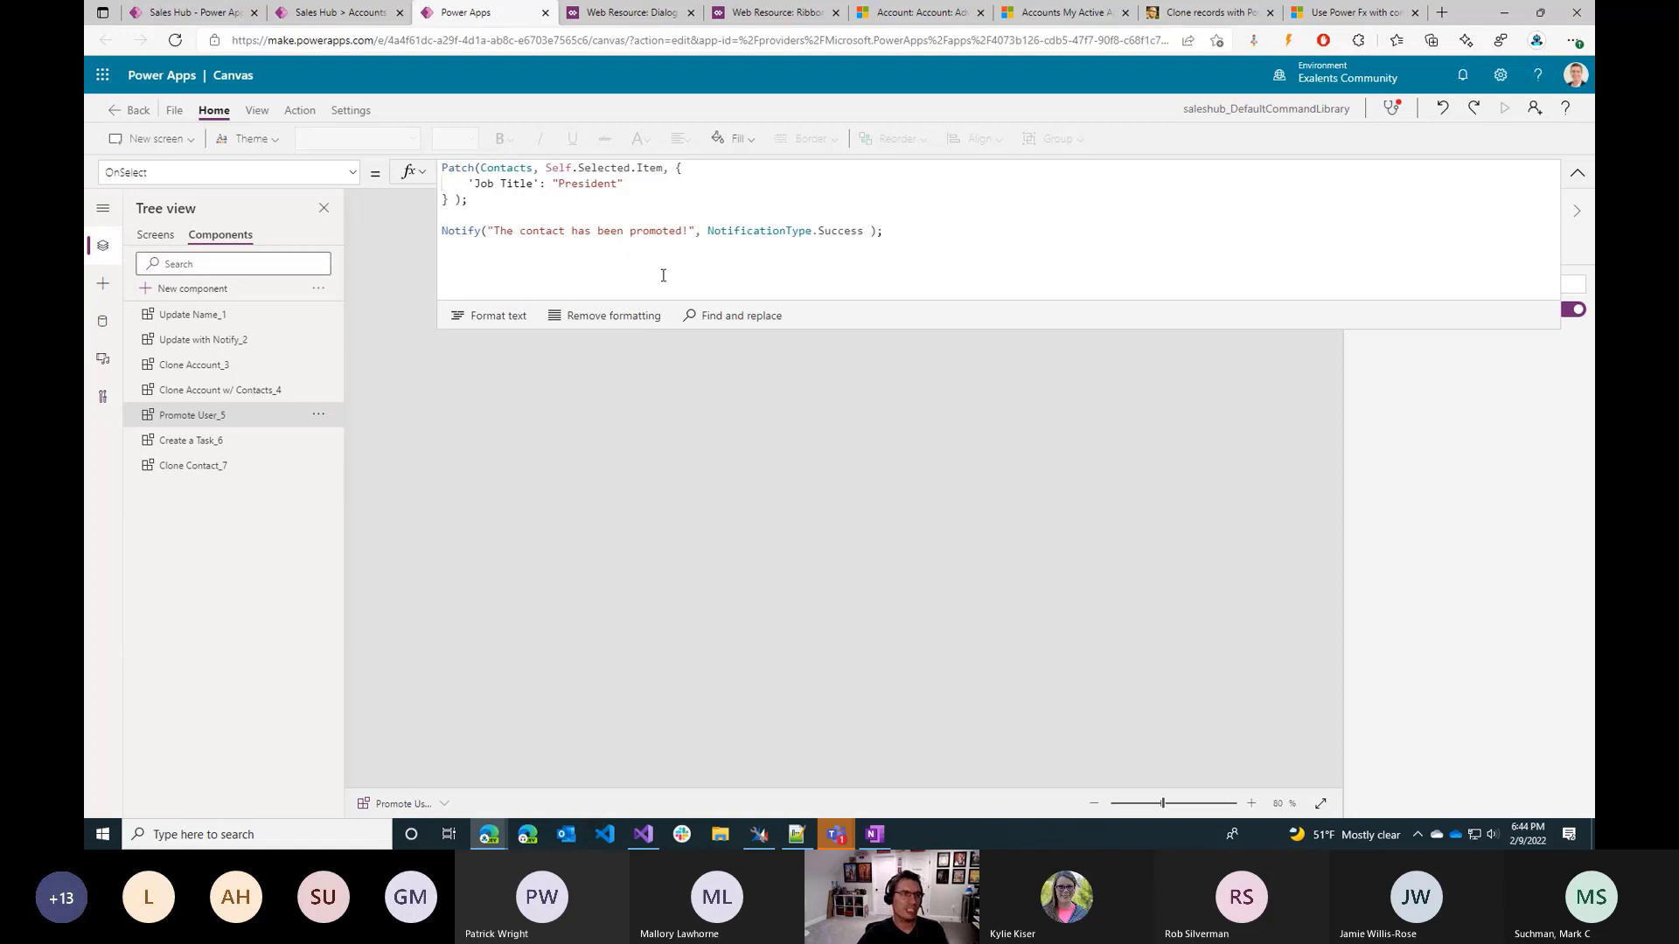
Reload the Accounts Main grid command designer, override the locked editing session, and play the app.
click(356, 15)
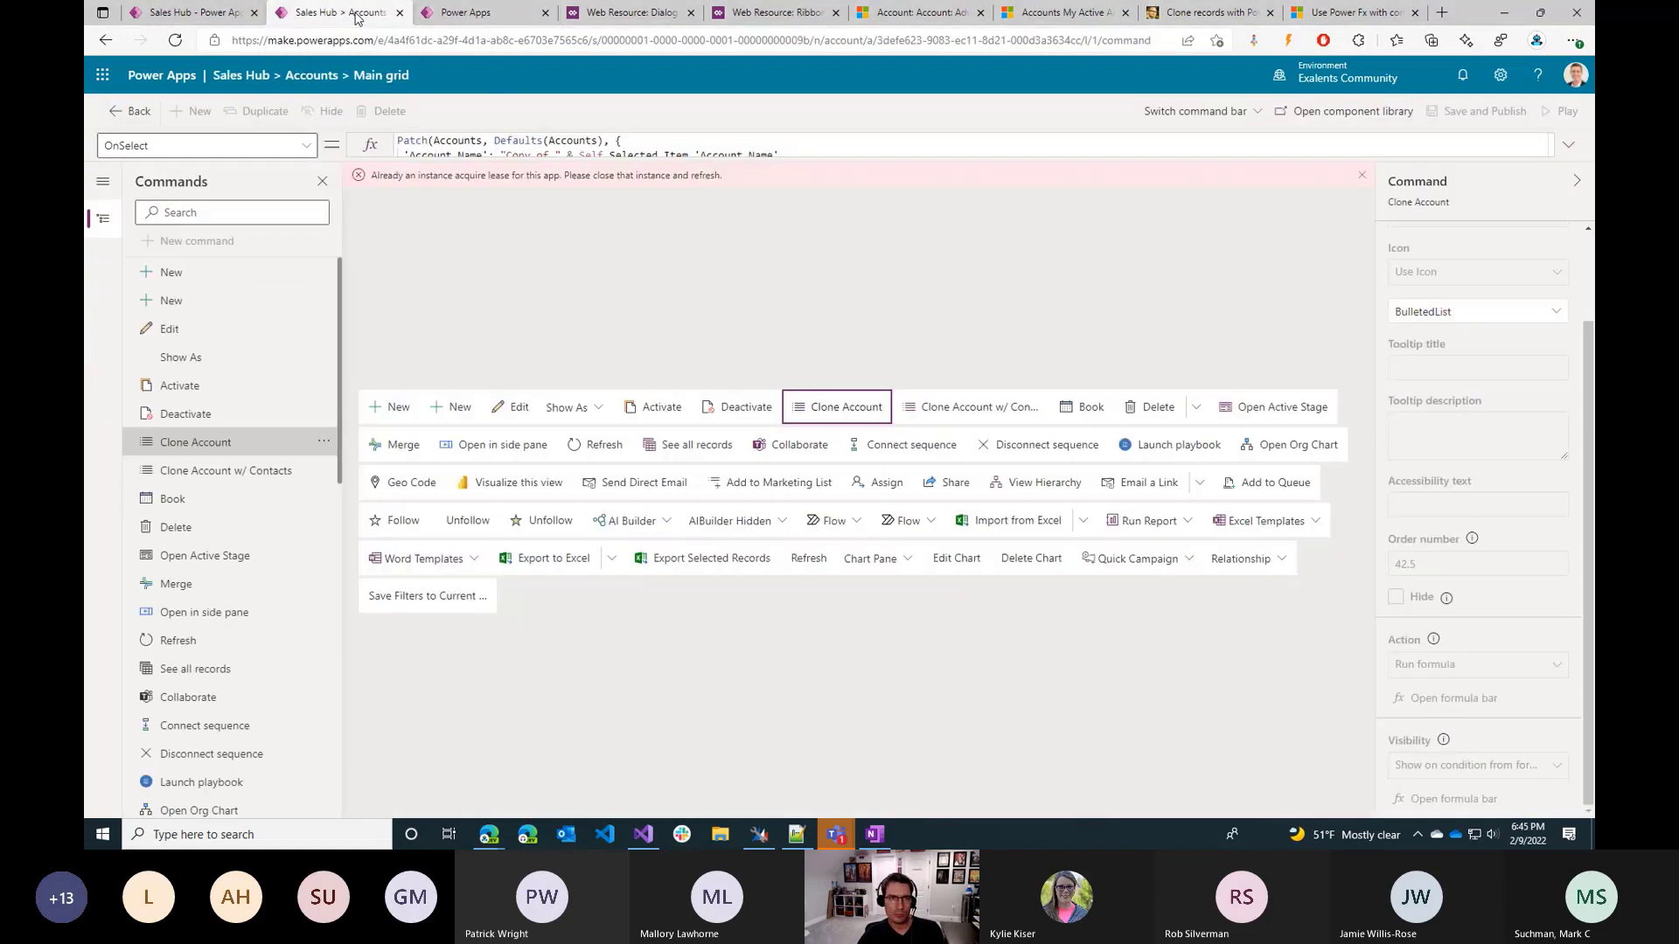
click(174, 44)
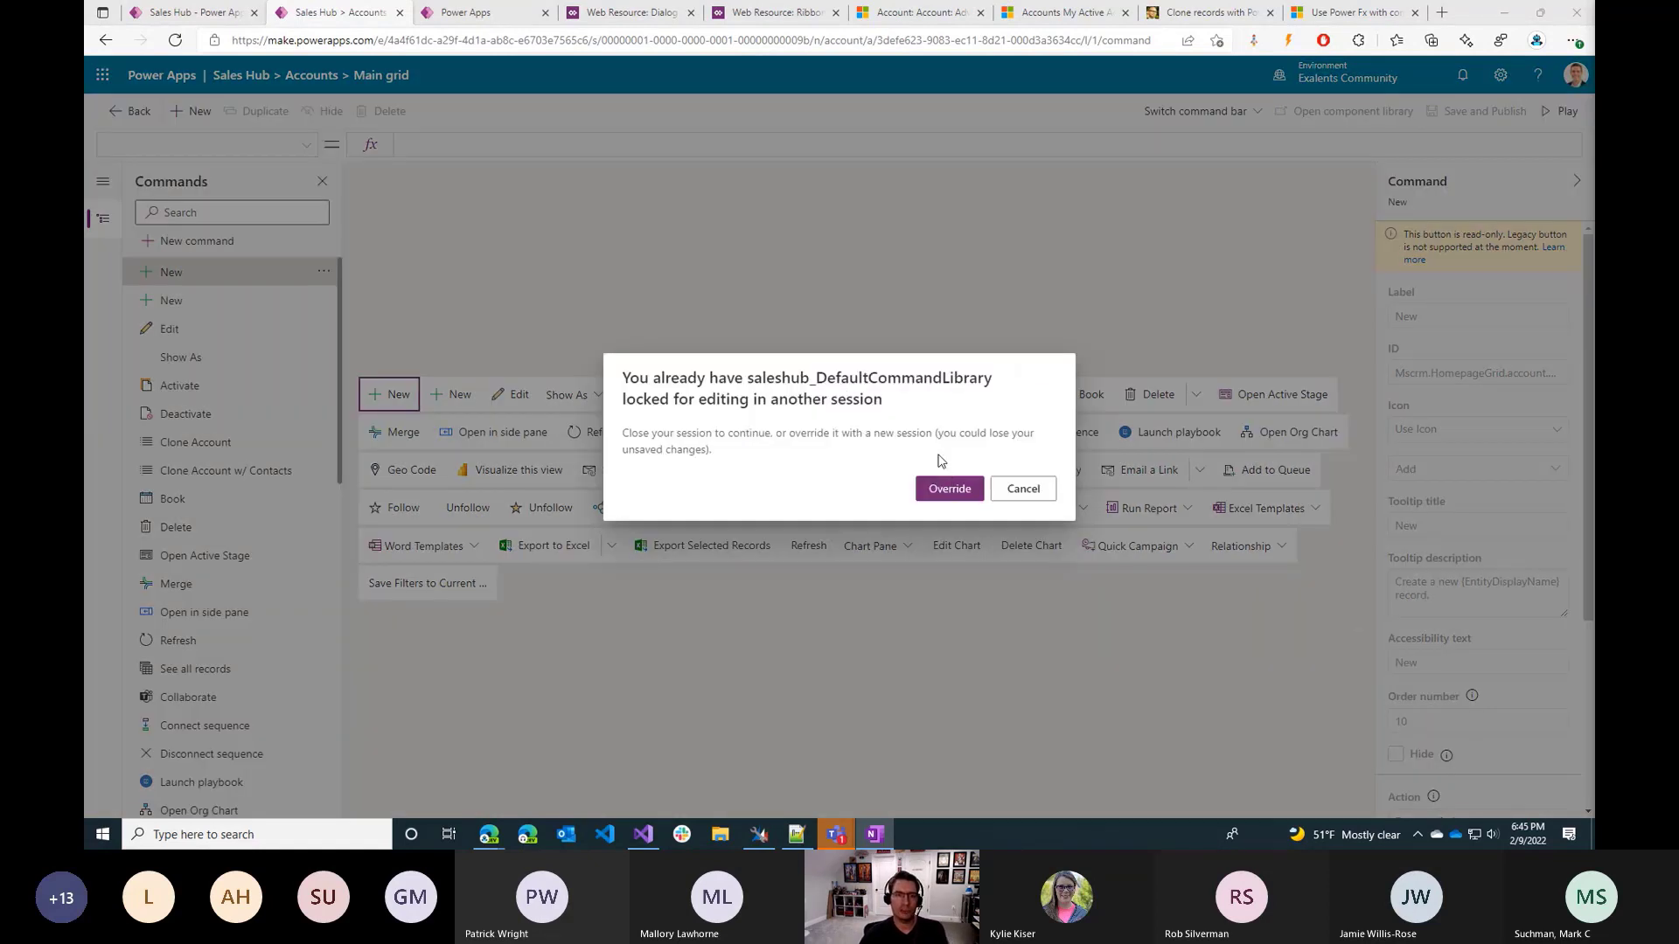
click(949, 485)
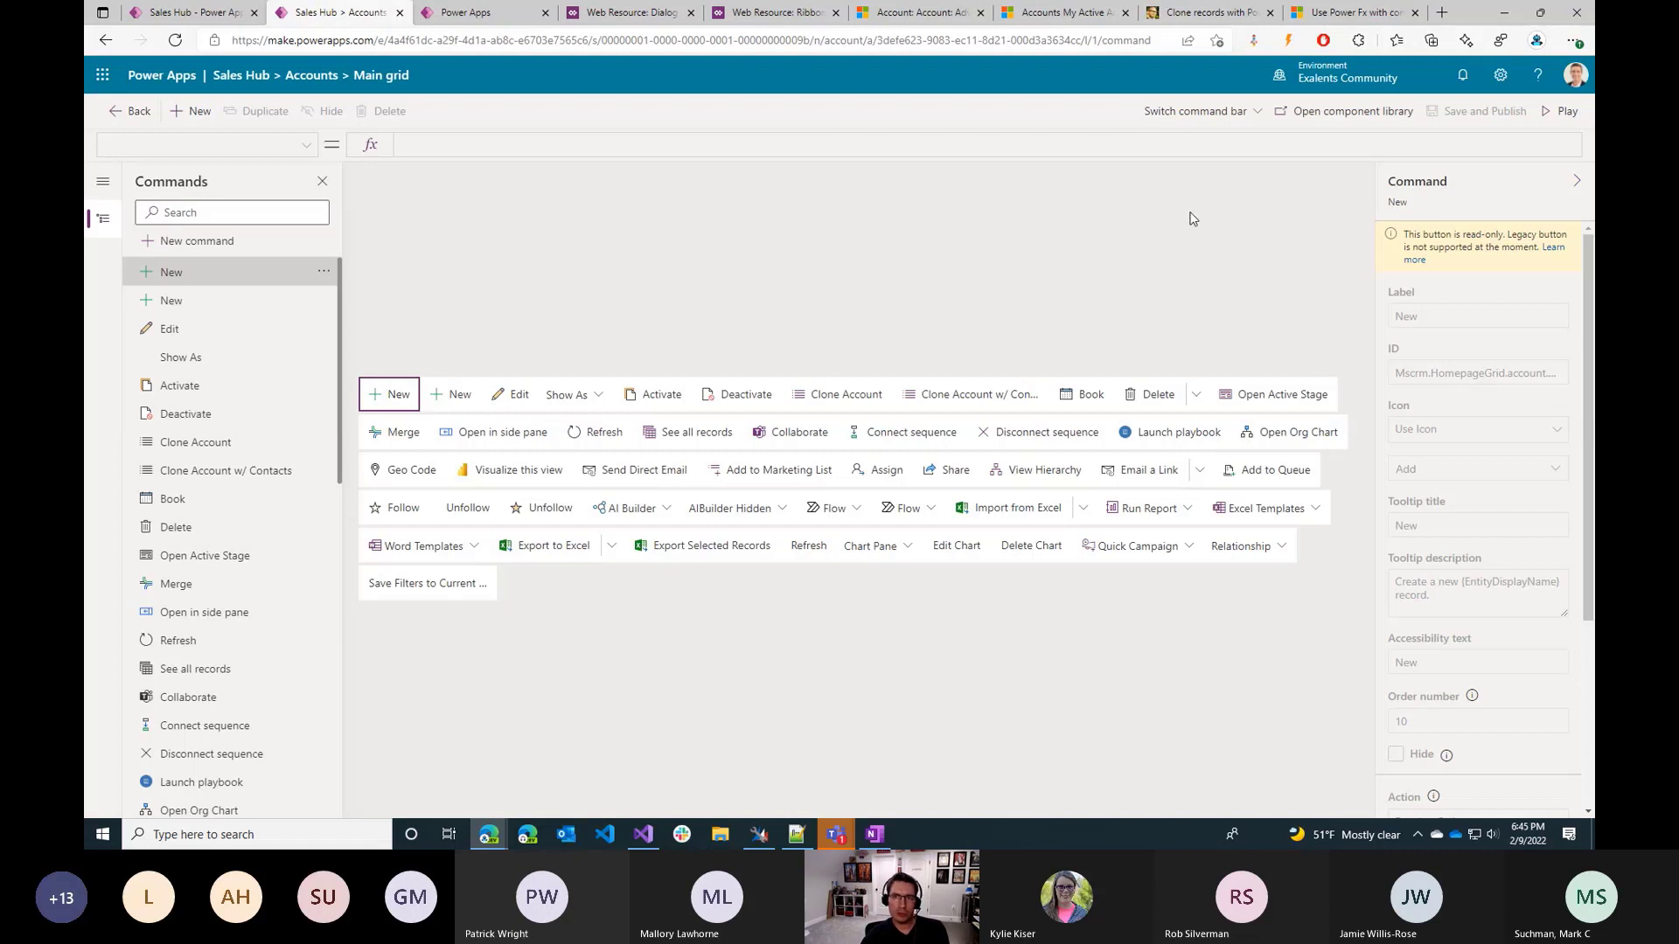
click(1554, 115)
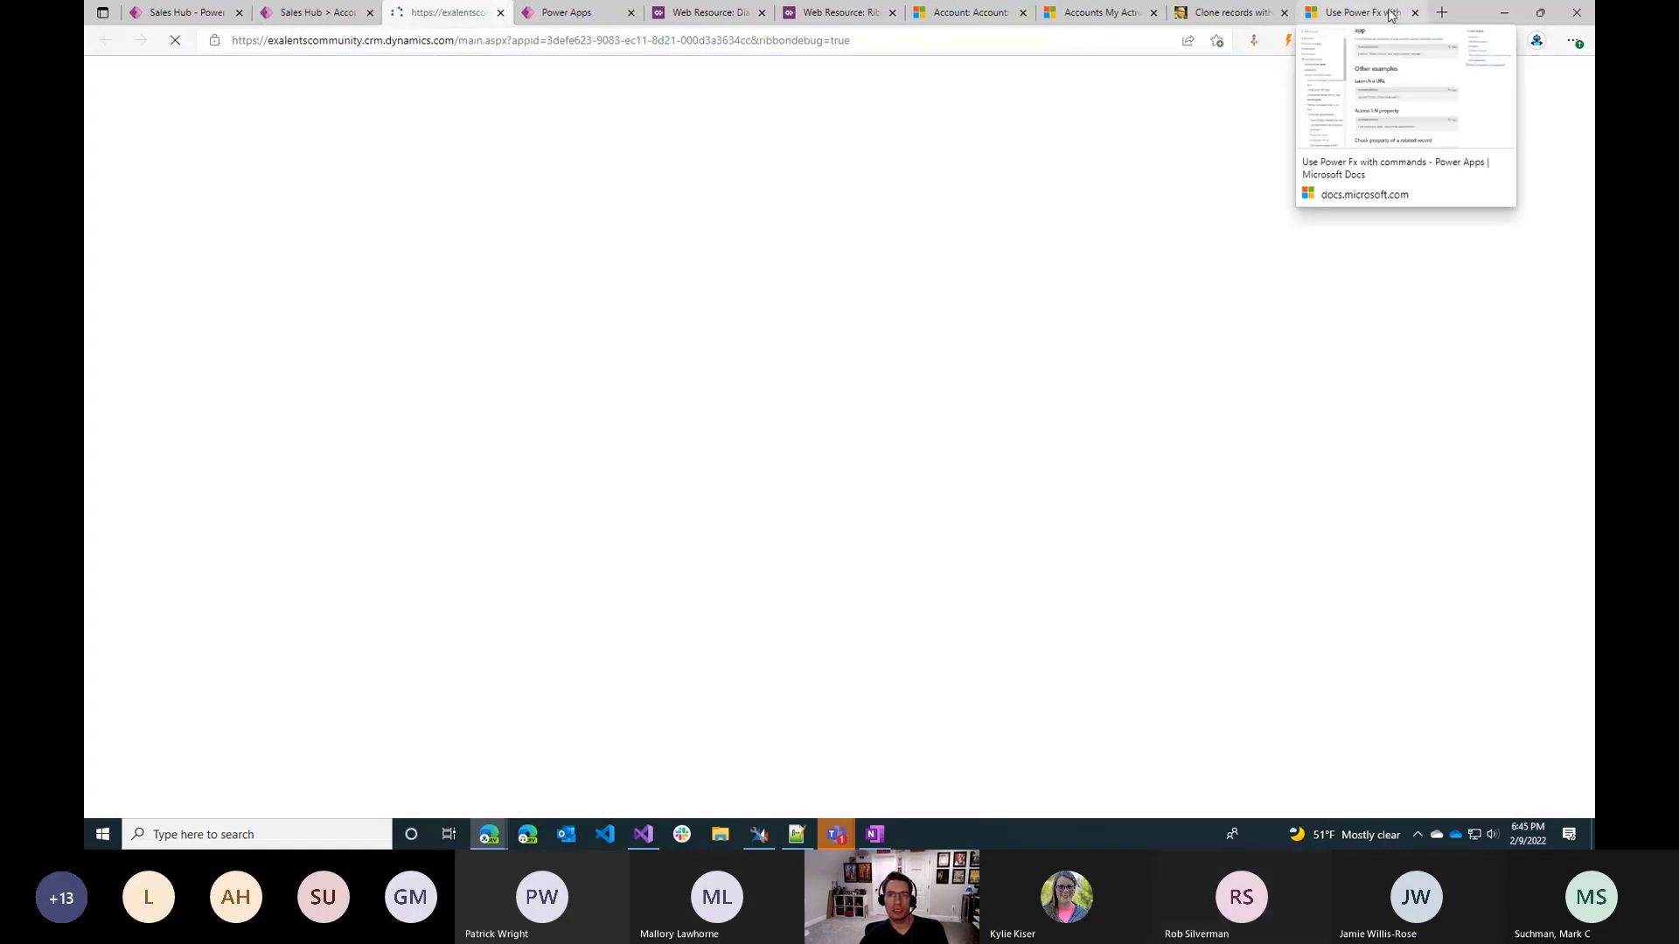
Open the Command designer limitations article and read the points on Dataverse data sources and adding other tables.
click(1390, 15)
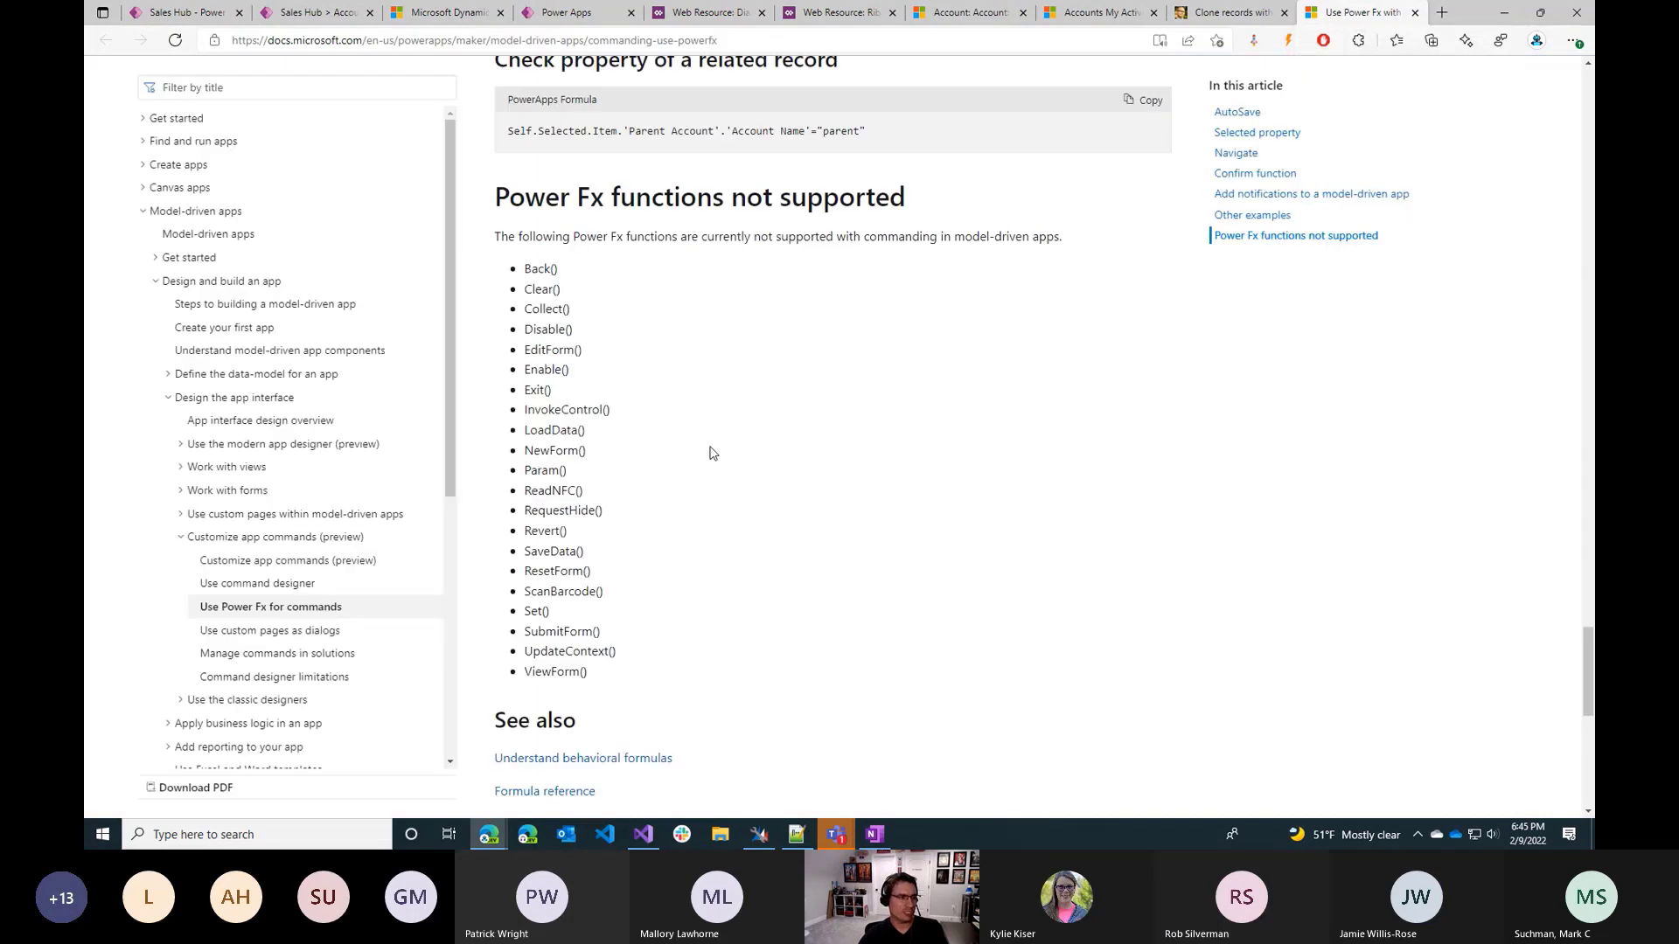
click(338, 679)
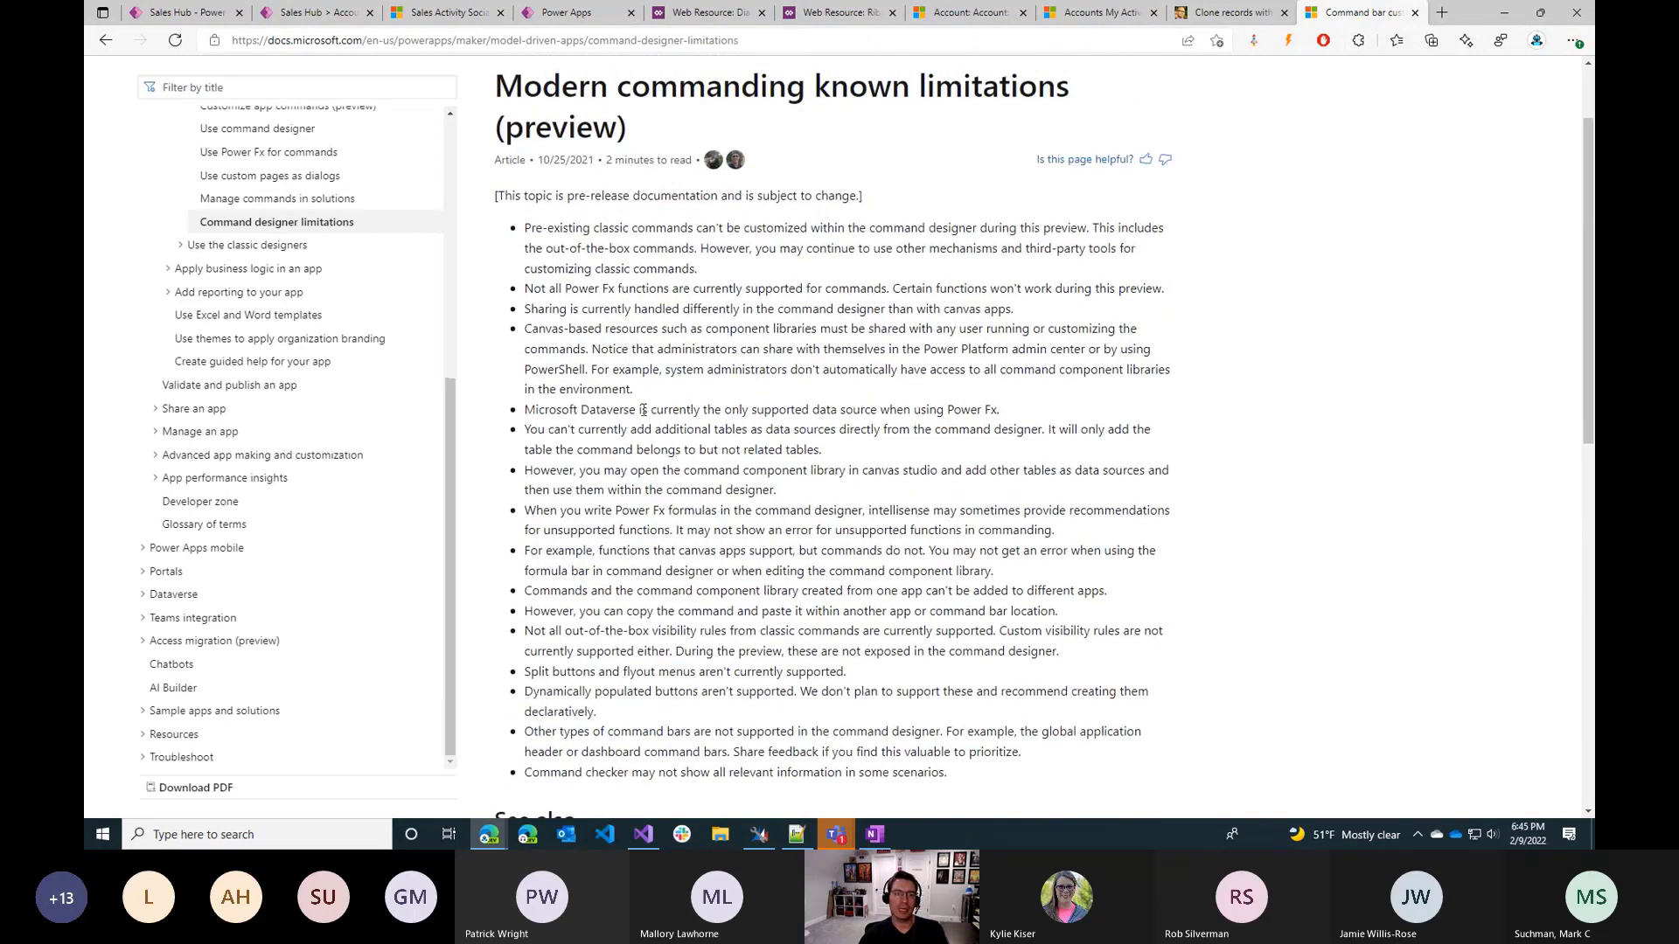
triple_click(643, 409)
click(798, 403)
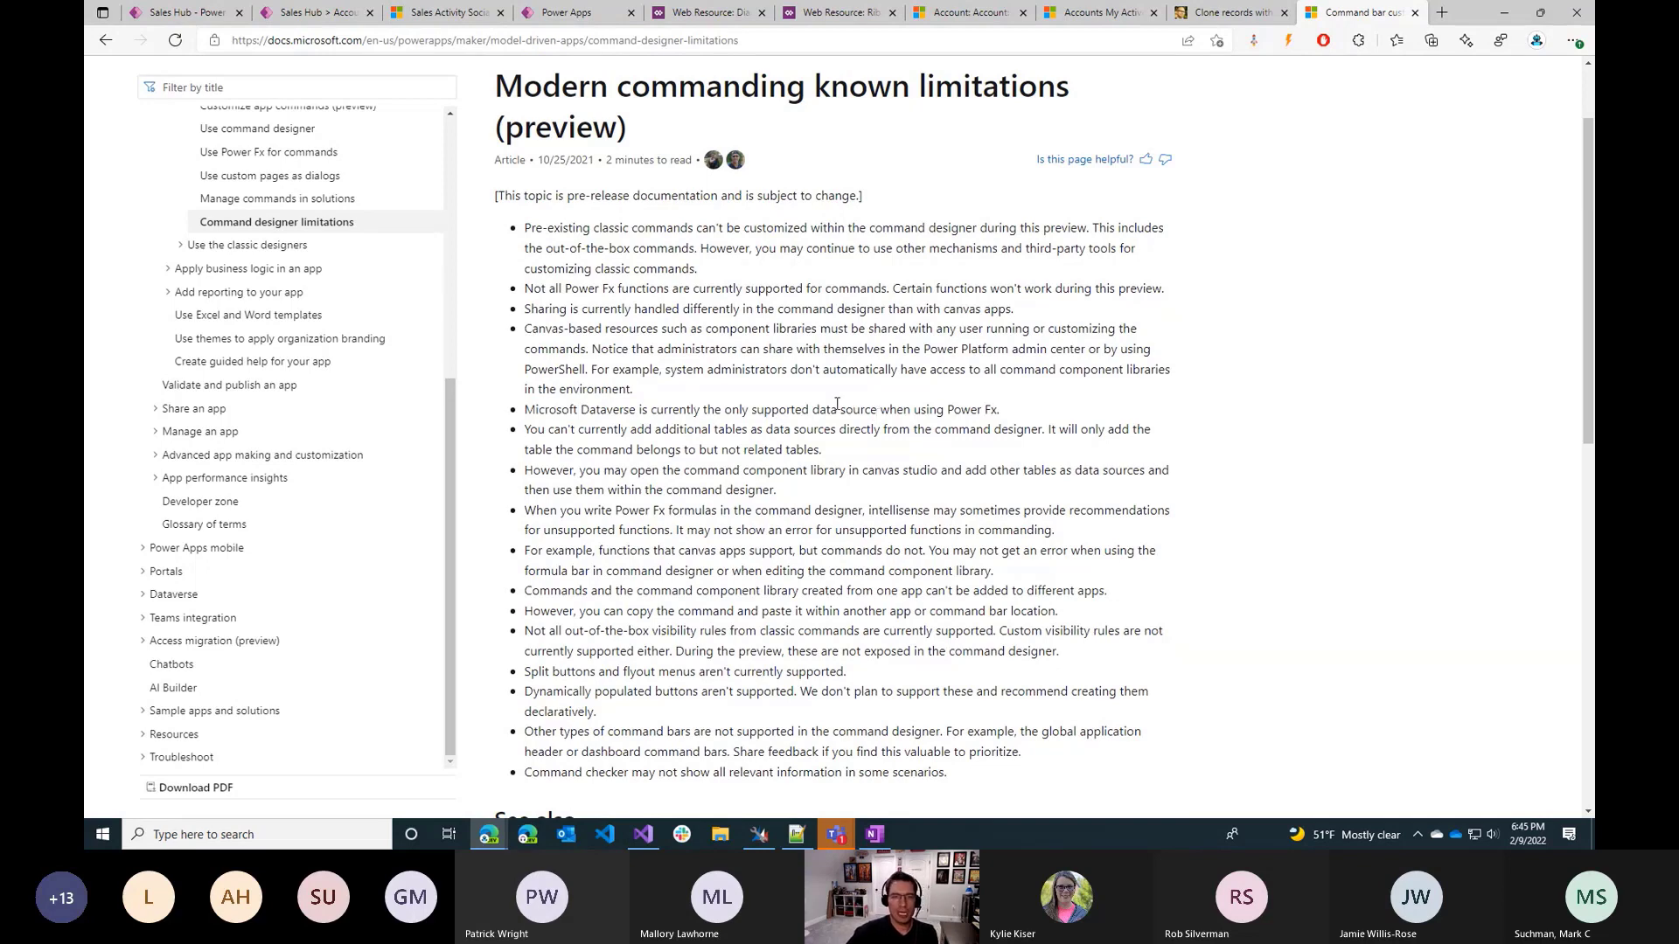
drag(797, 460, 808, 487)
click(809, 488)
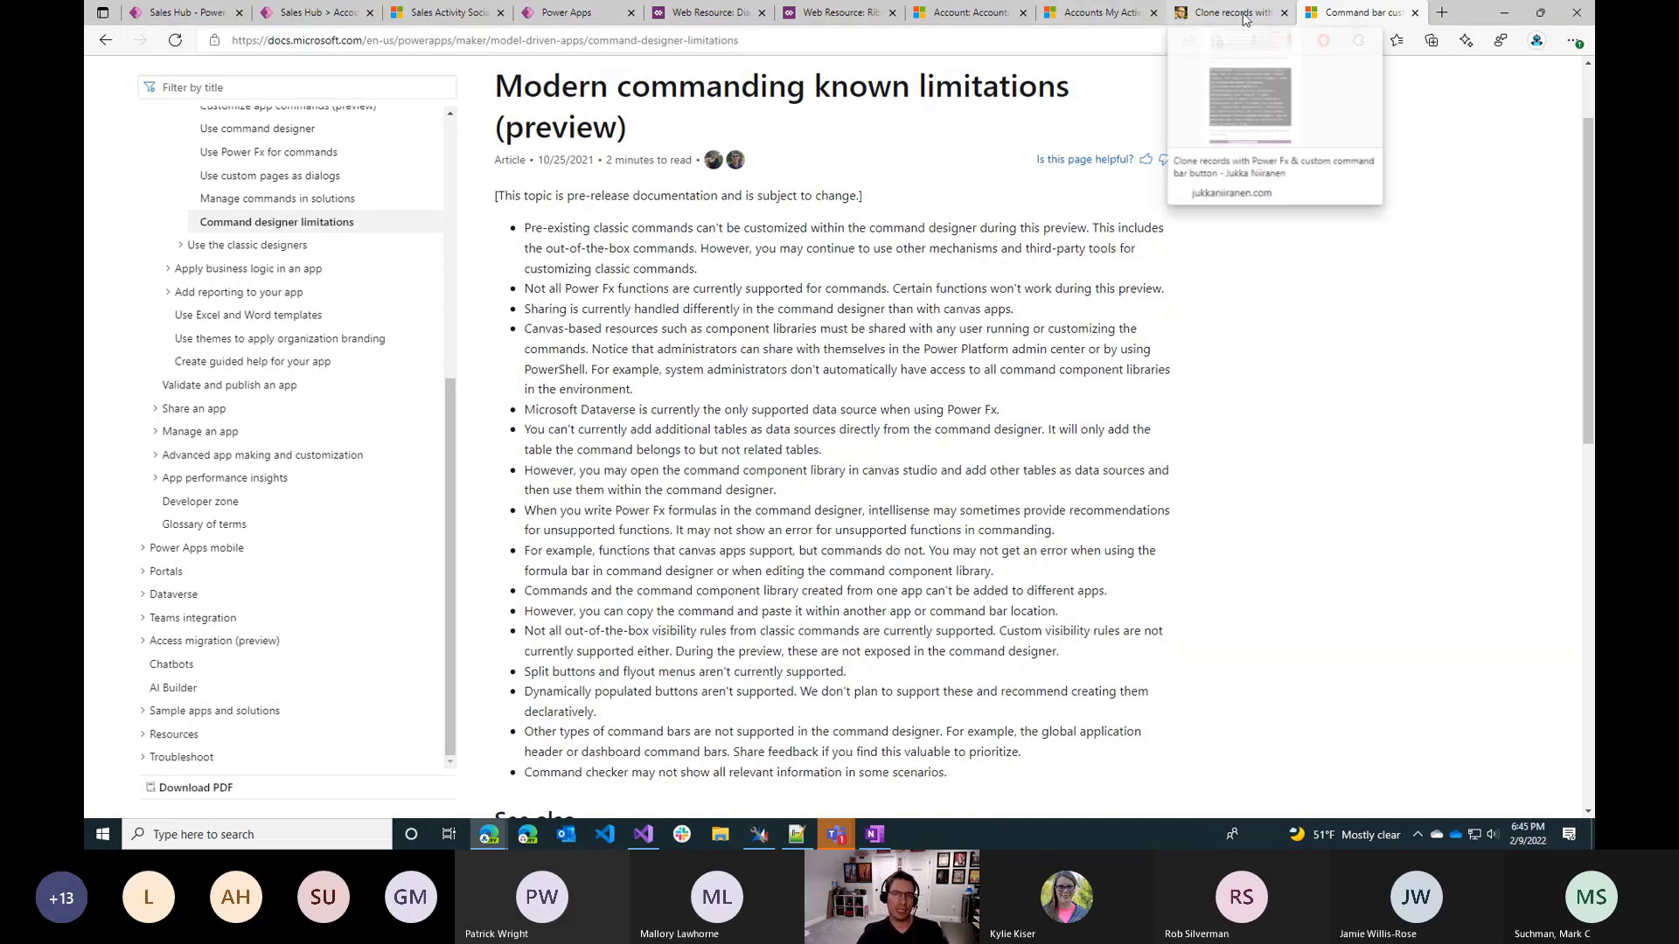
Find the newly launched Sales Hub session among the open pages and open its Accounts list.
click(1134, 12)
click(1198, 14)
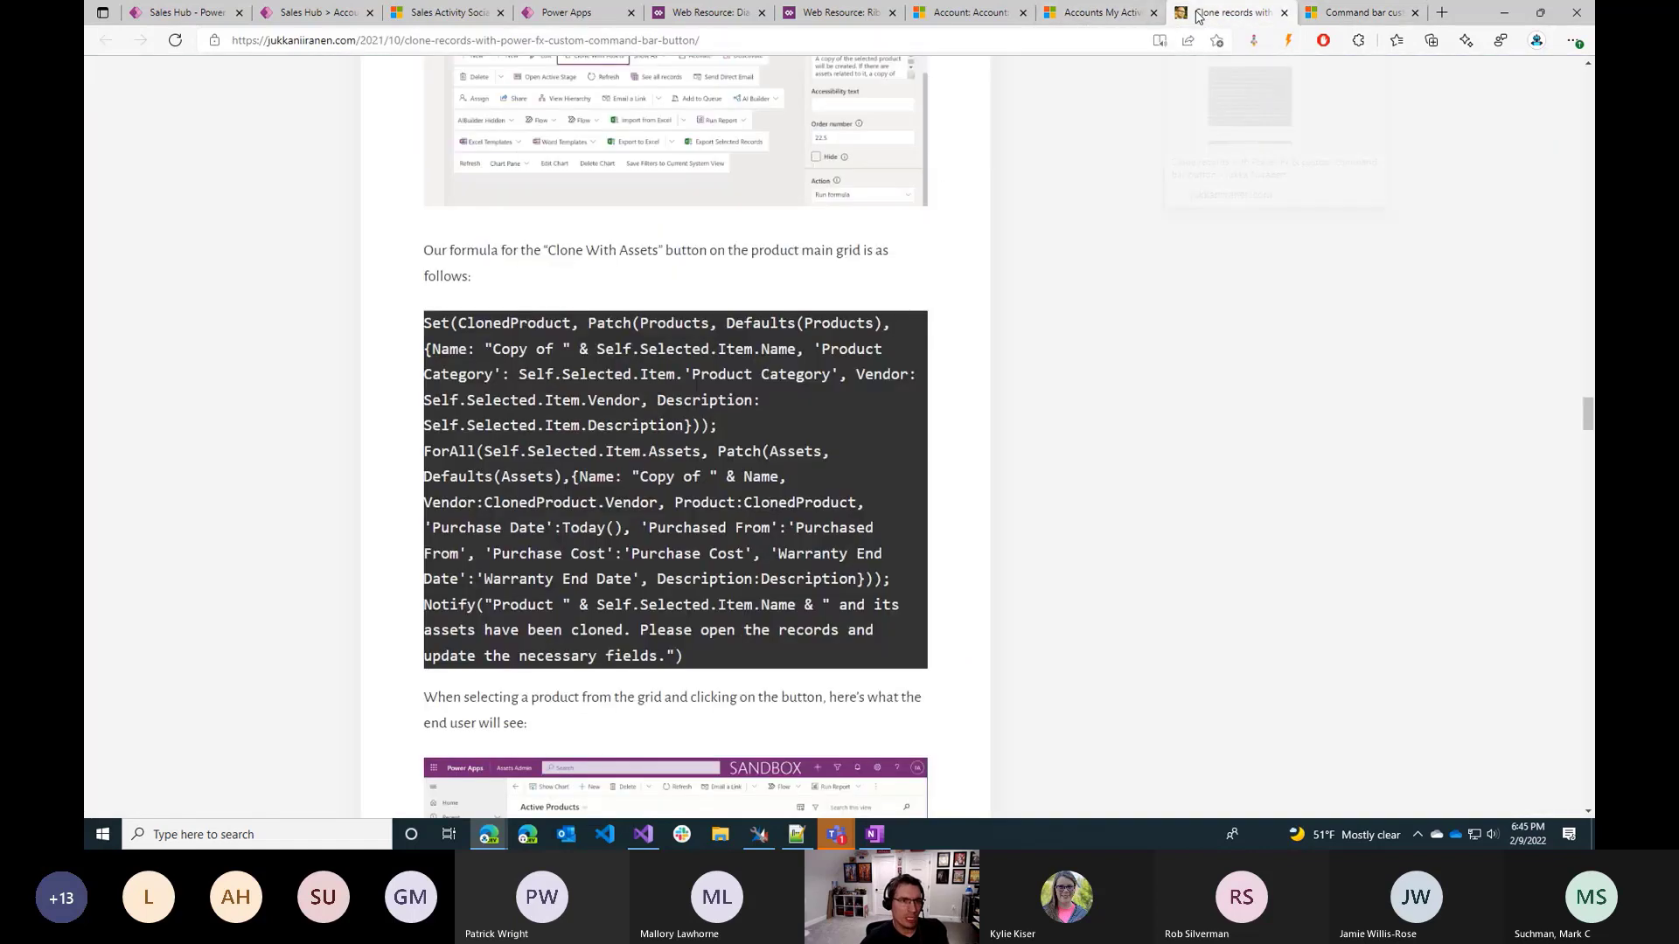
click(969, 12)
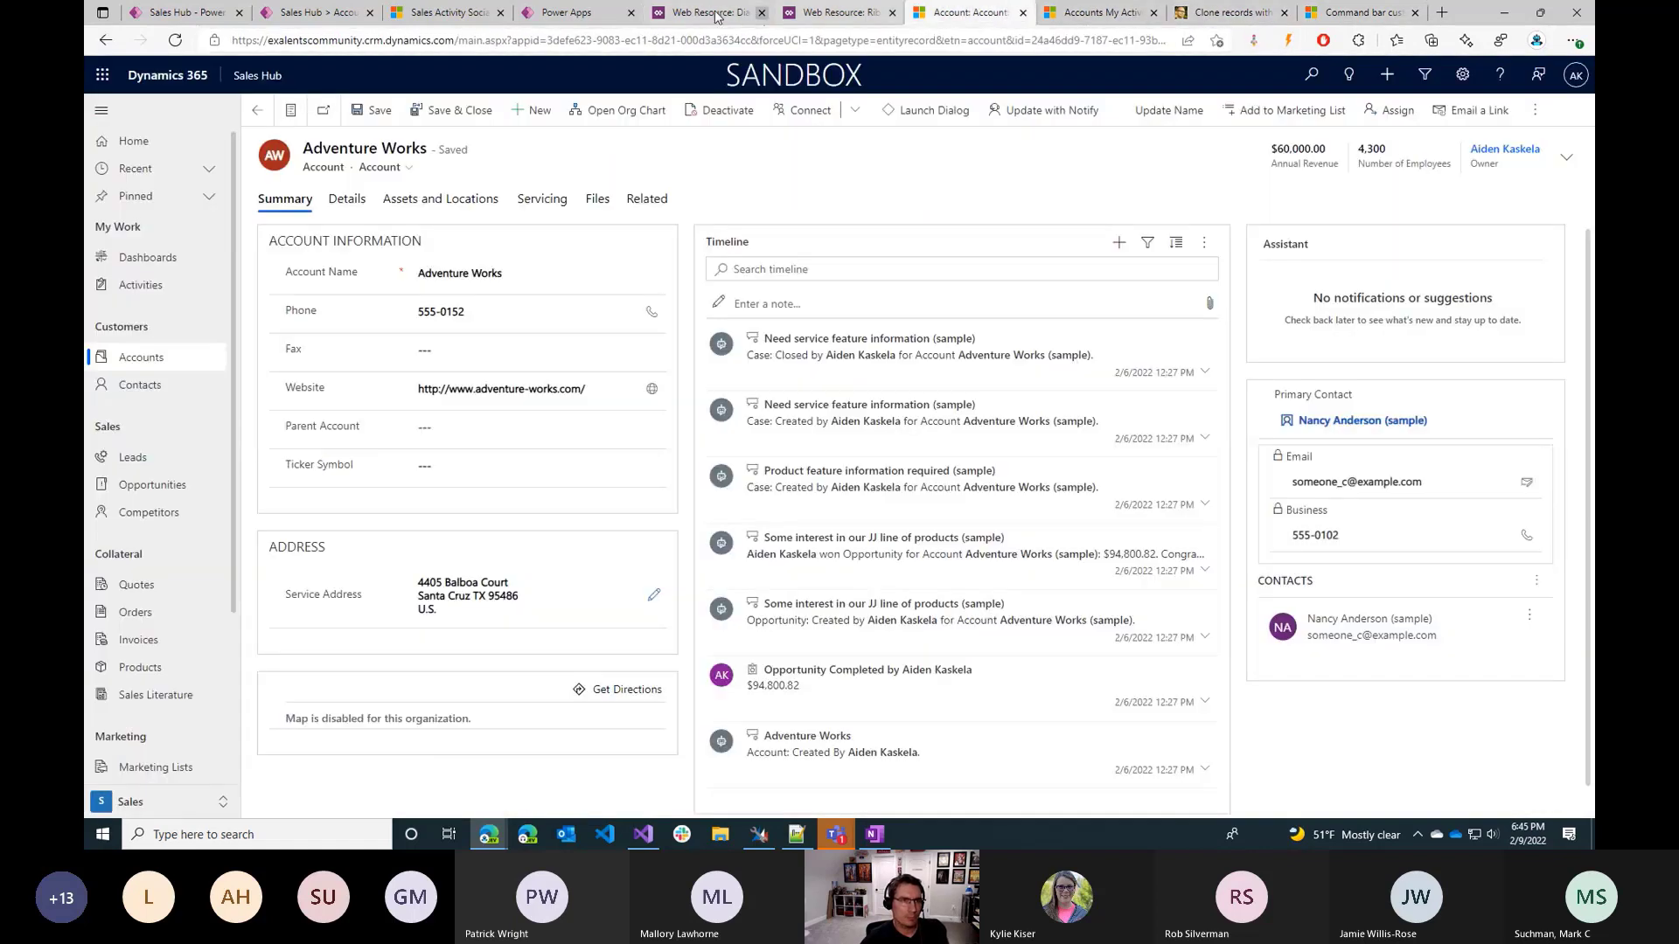
click(577, 12)
click(437, 12)
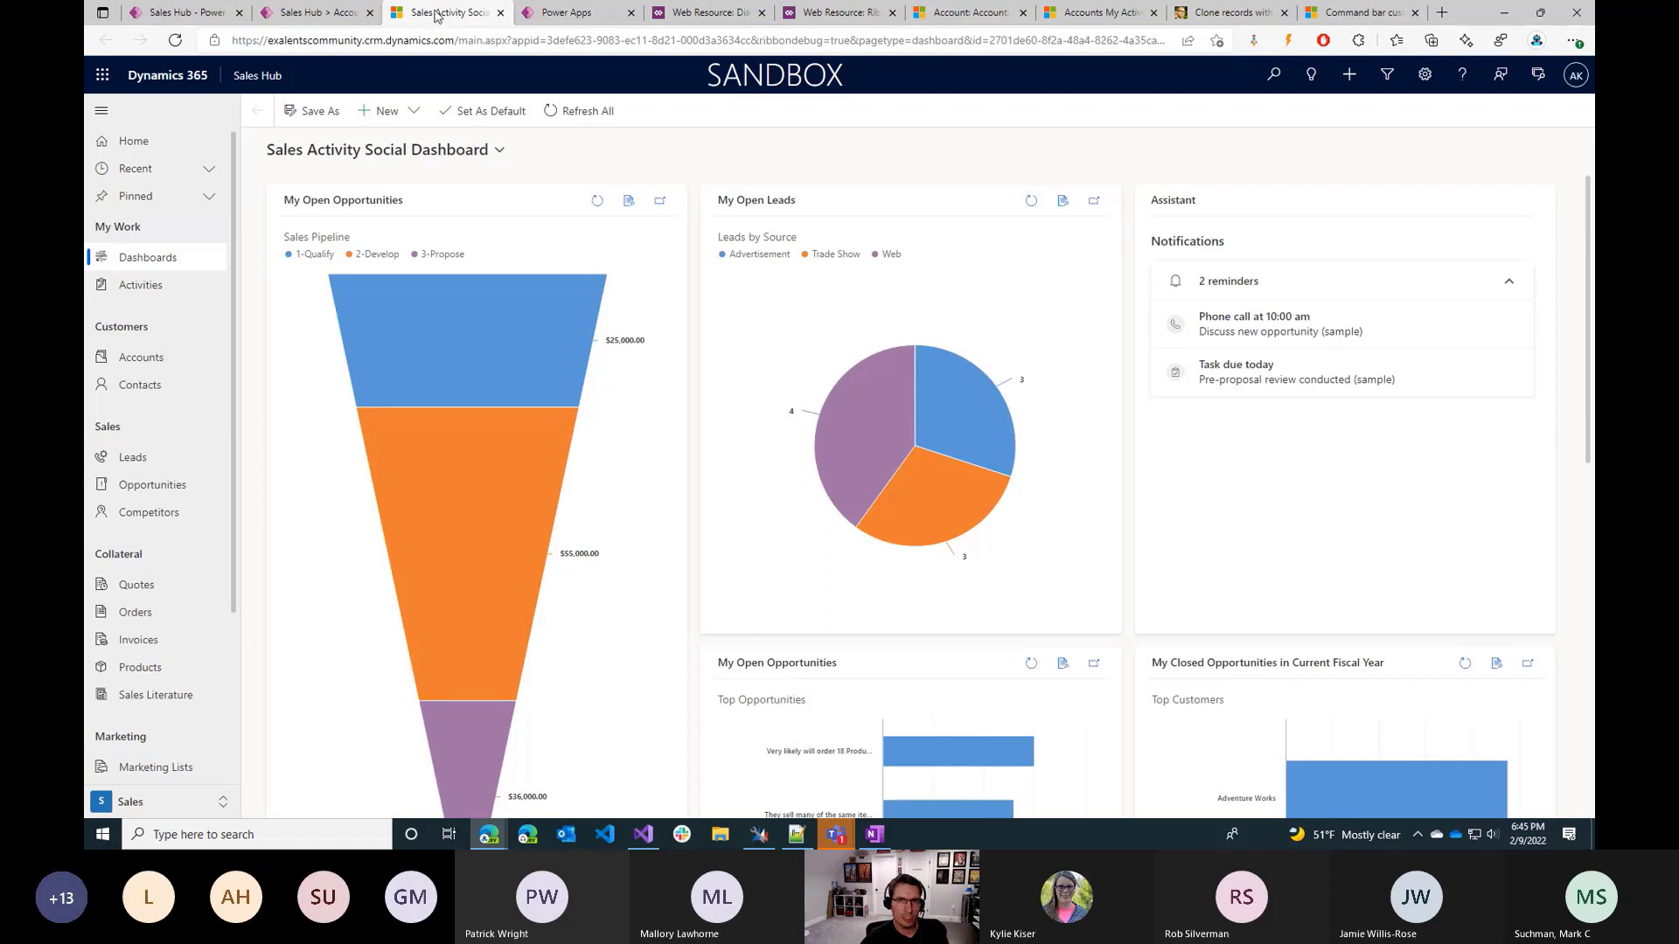
click(147, 359)
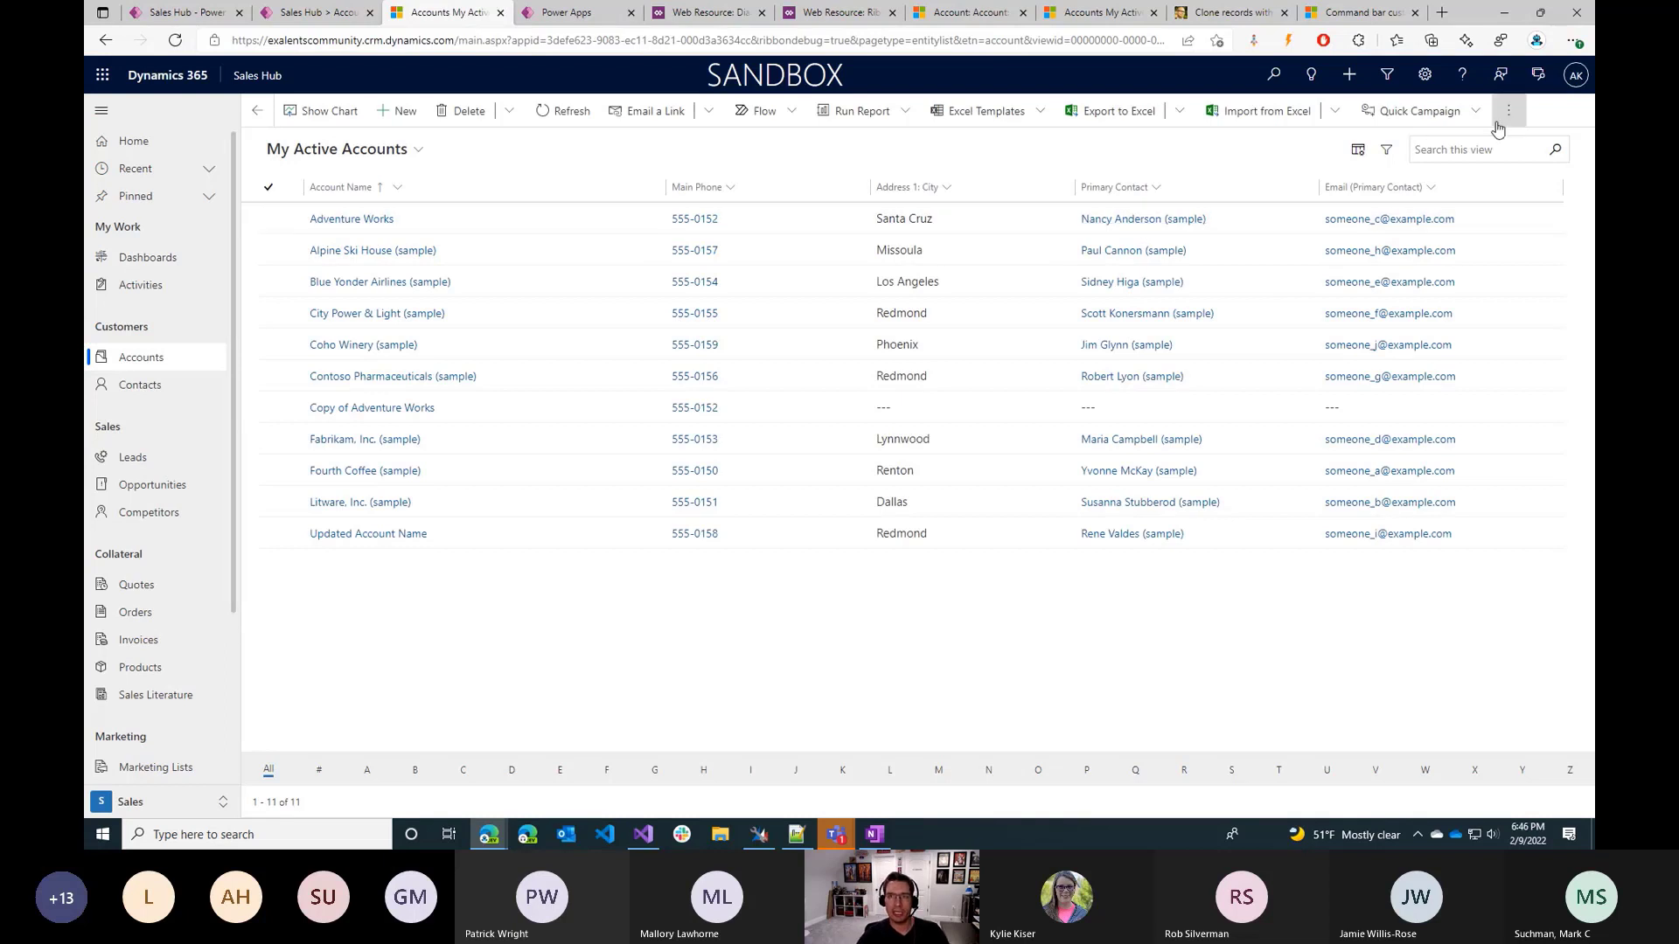
Check the overflow commands on the new session's My Active Accounts list and compare with the Main grid command designer.
click(1507, 113)
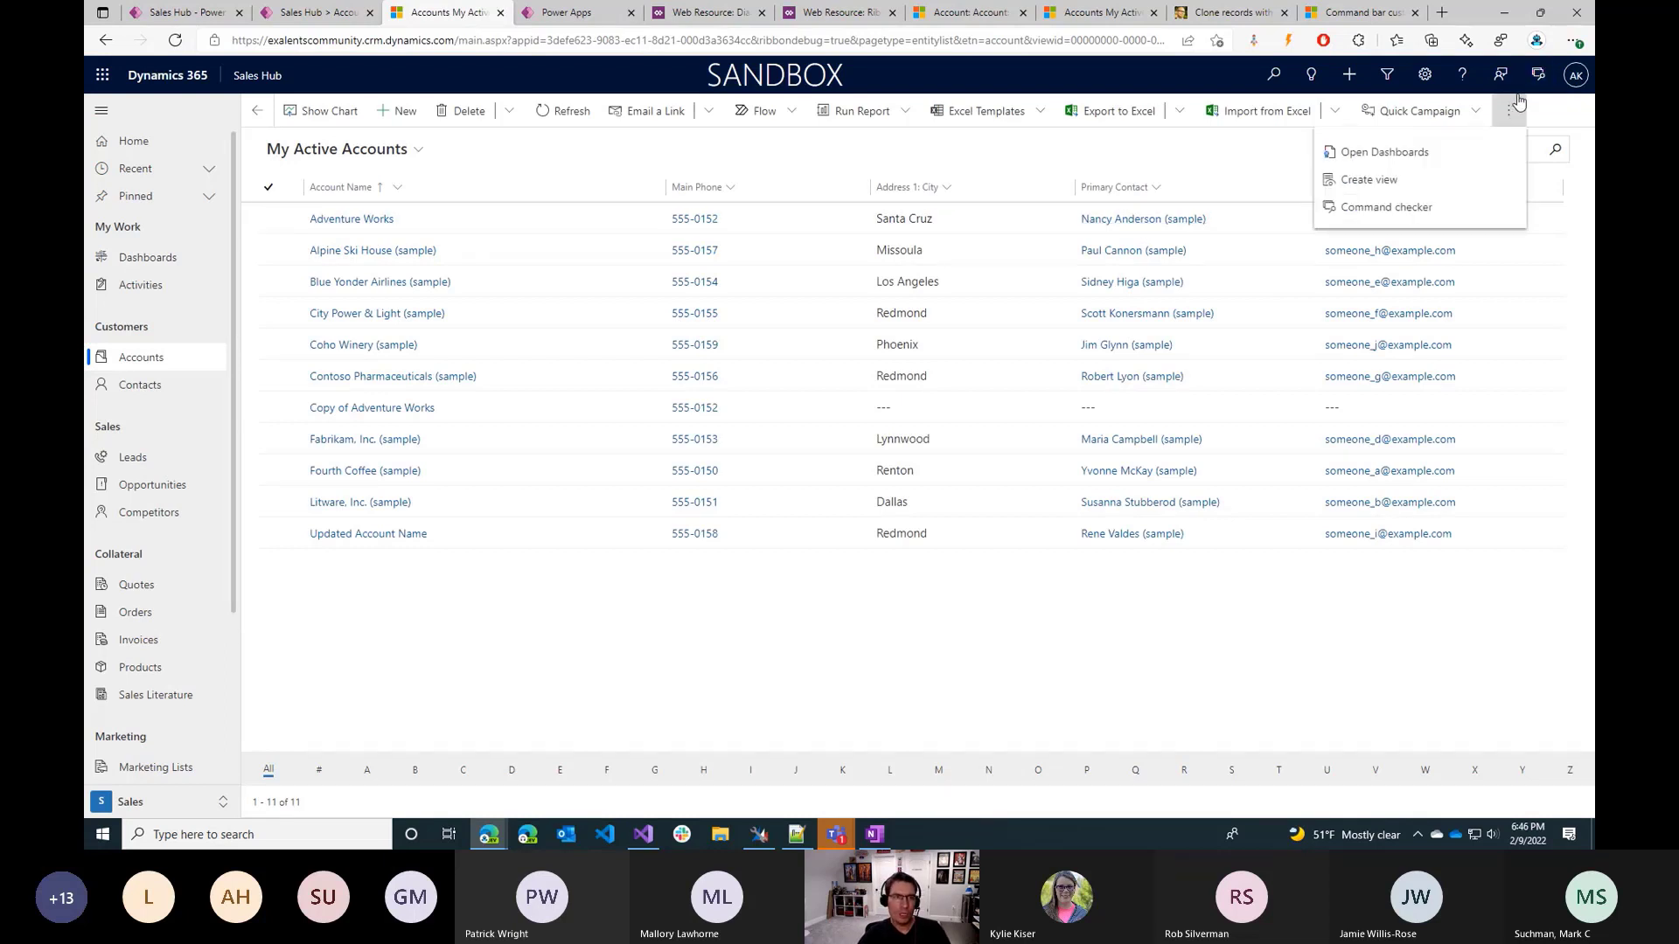
click(313, 13)
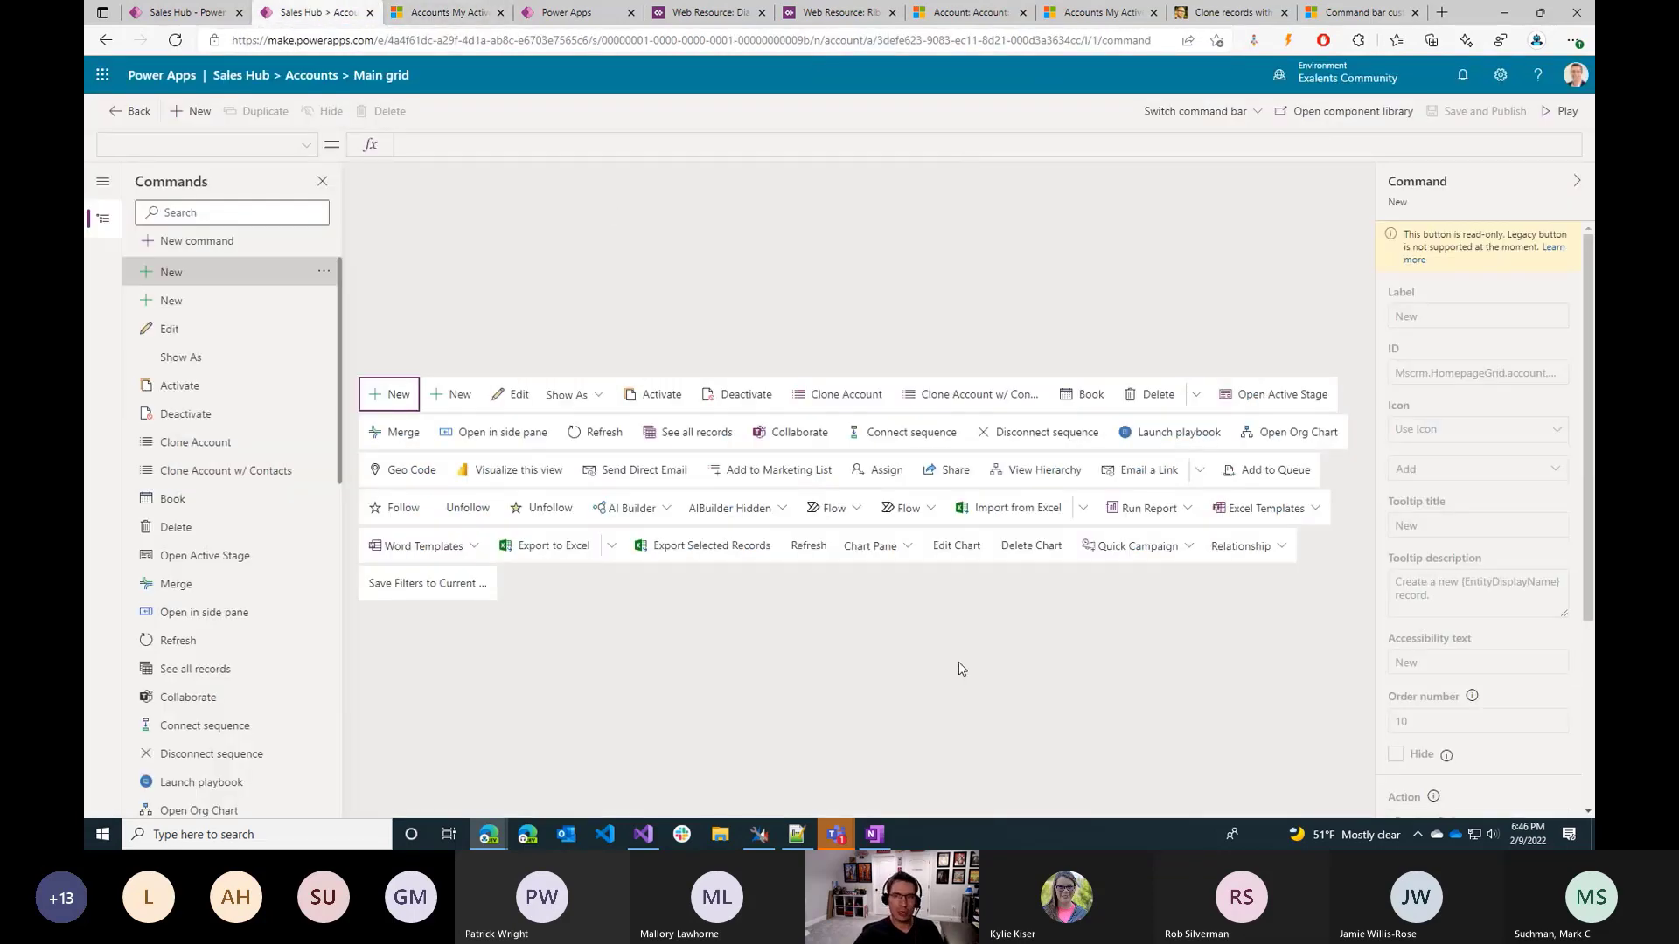
click(426, 10)
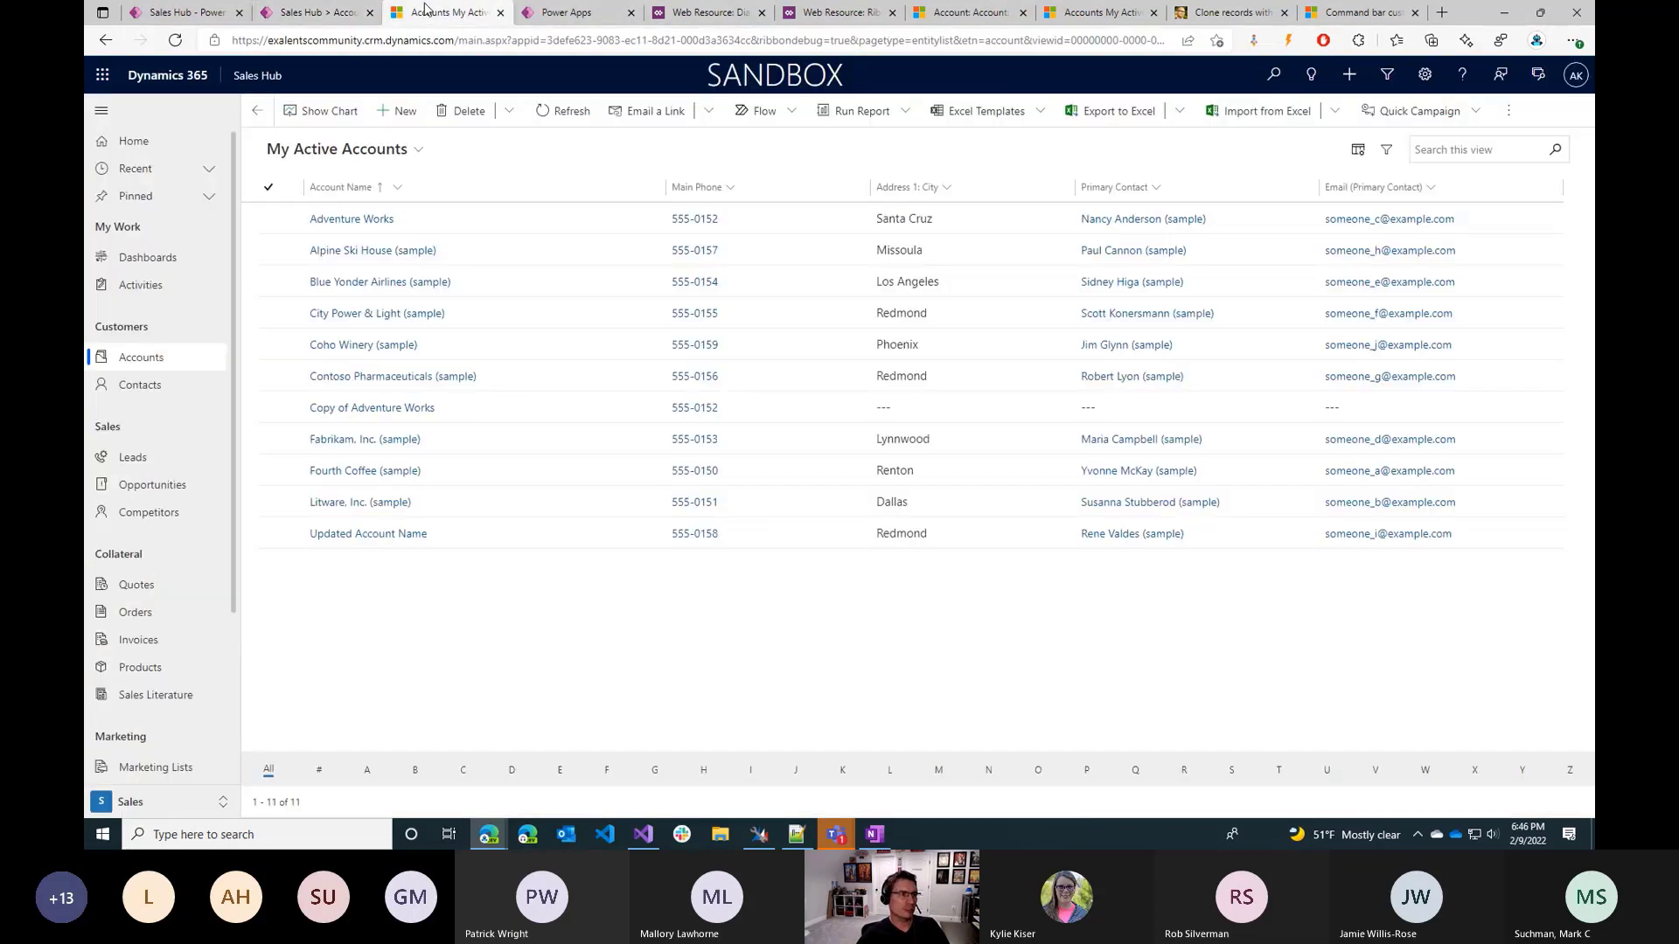
click(1506, 112)
Highlight the ribbondebug=true parameter in the page URL and open the Command checker for the accounts list.
click(793, 40)
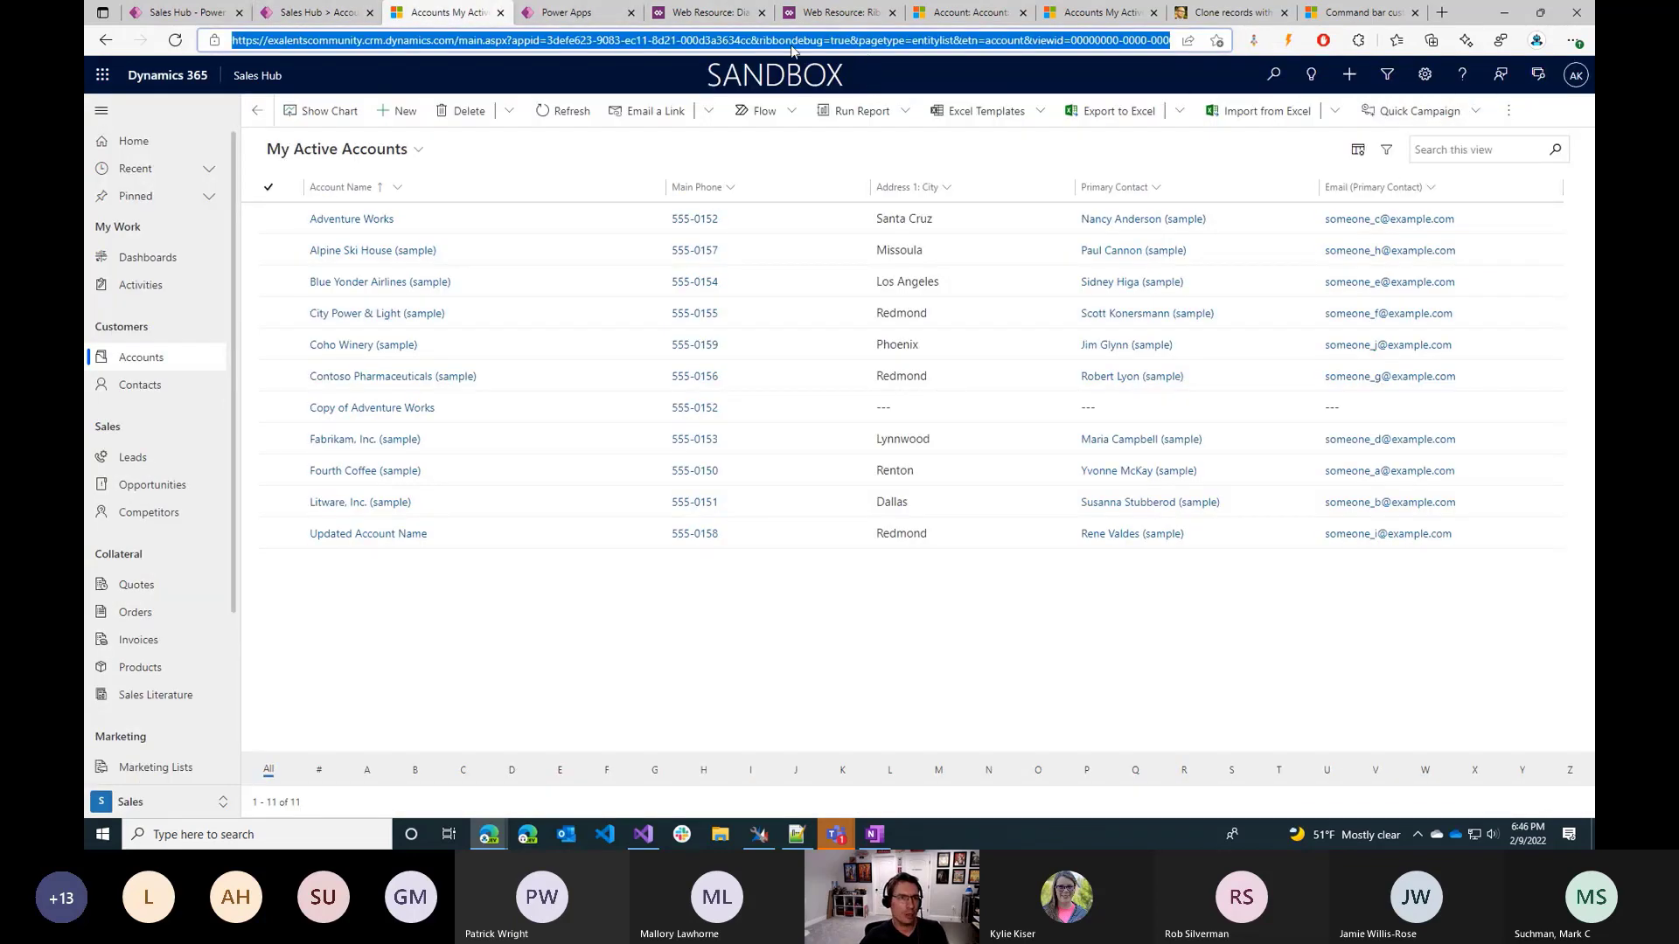
double_click(793, 41)
drag(793, 42, 841, 45)
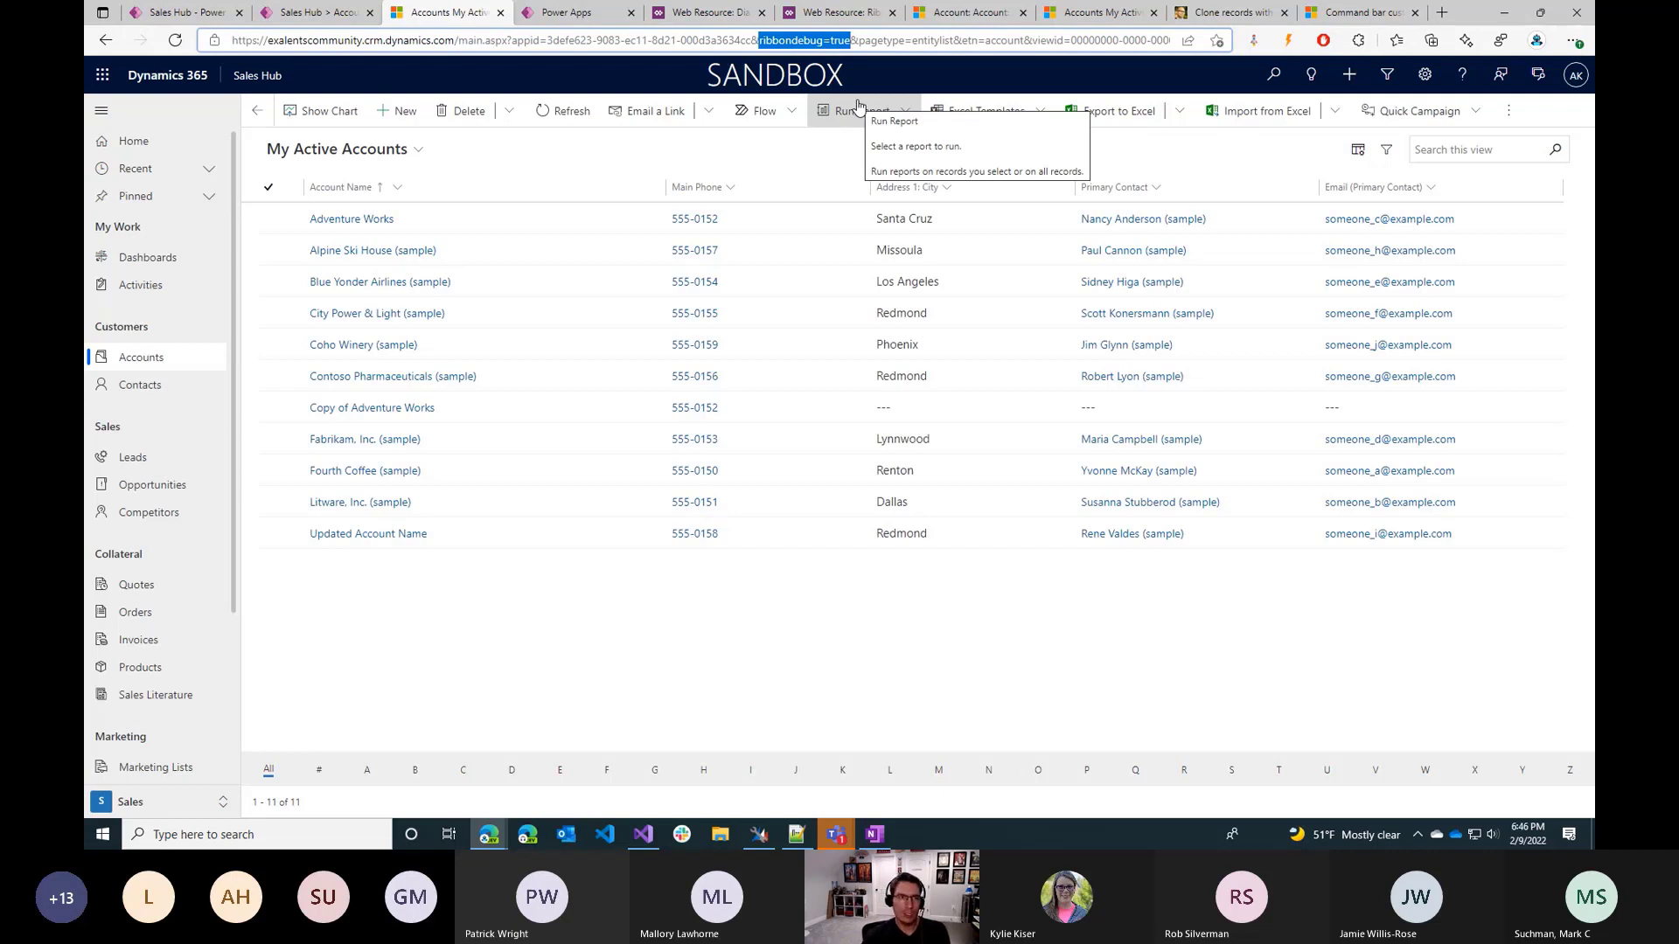
click(1508, 111)
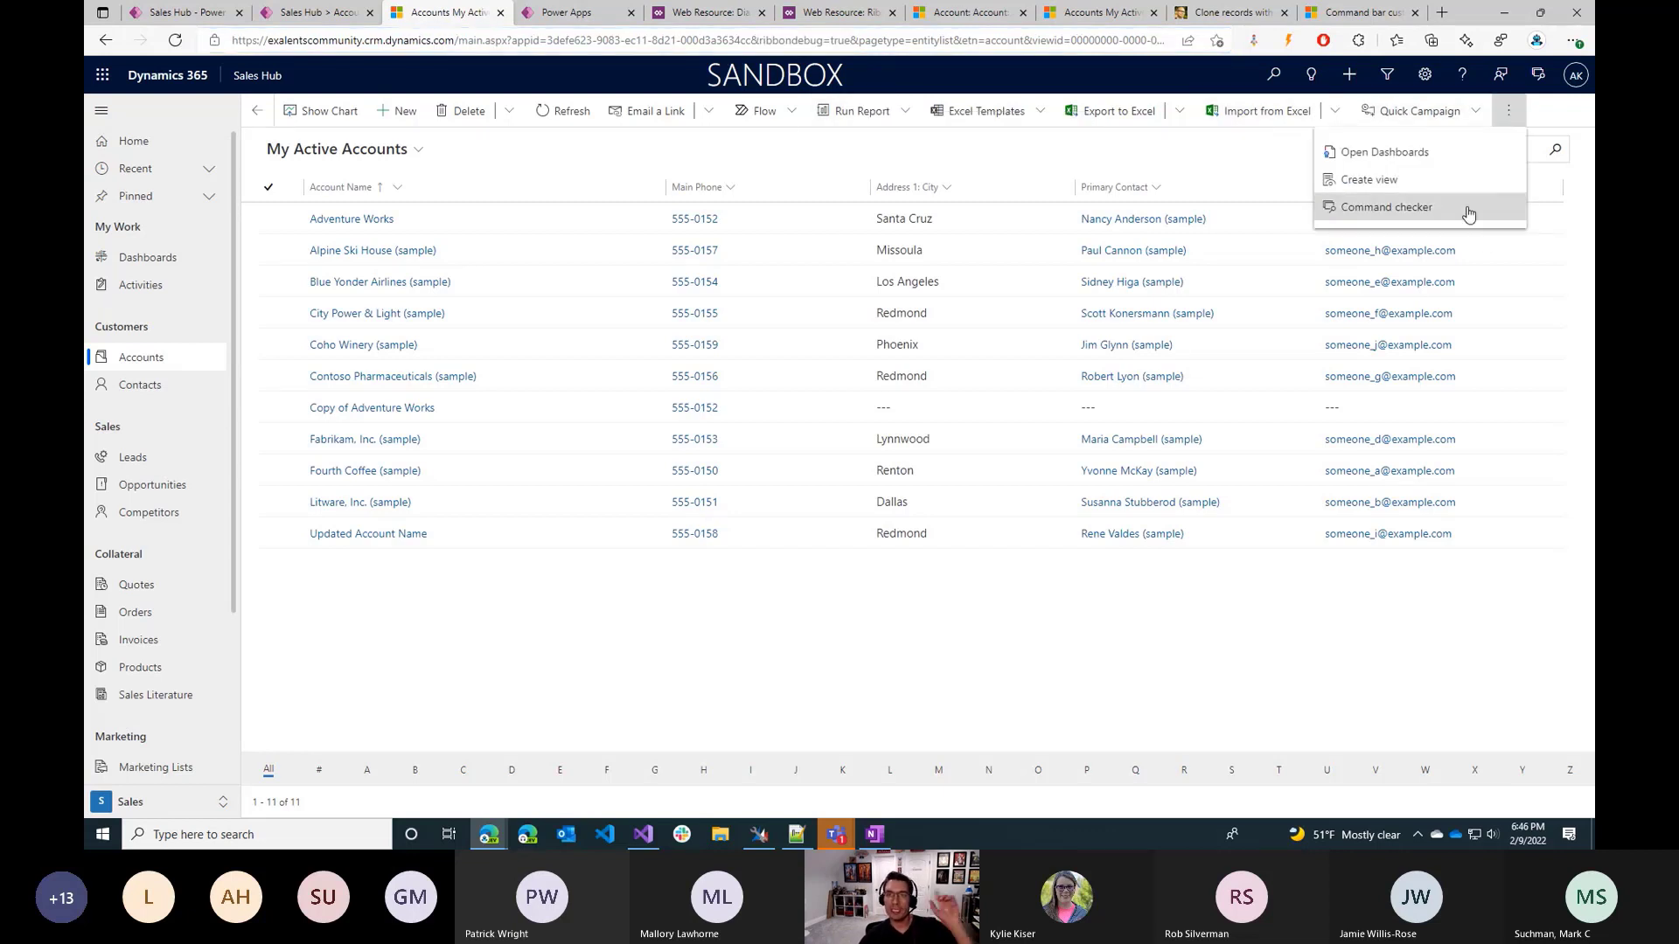
click(1420, 208)
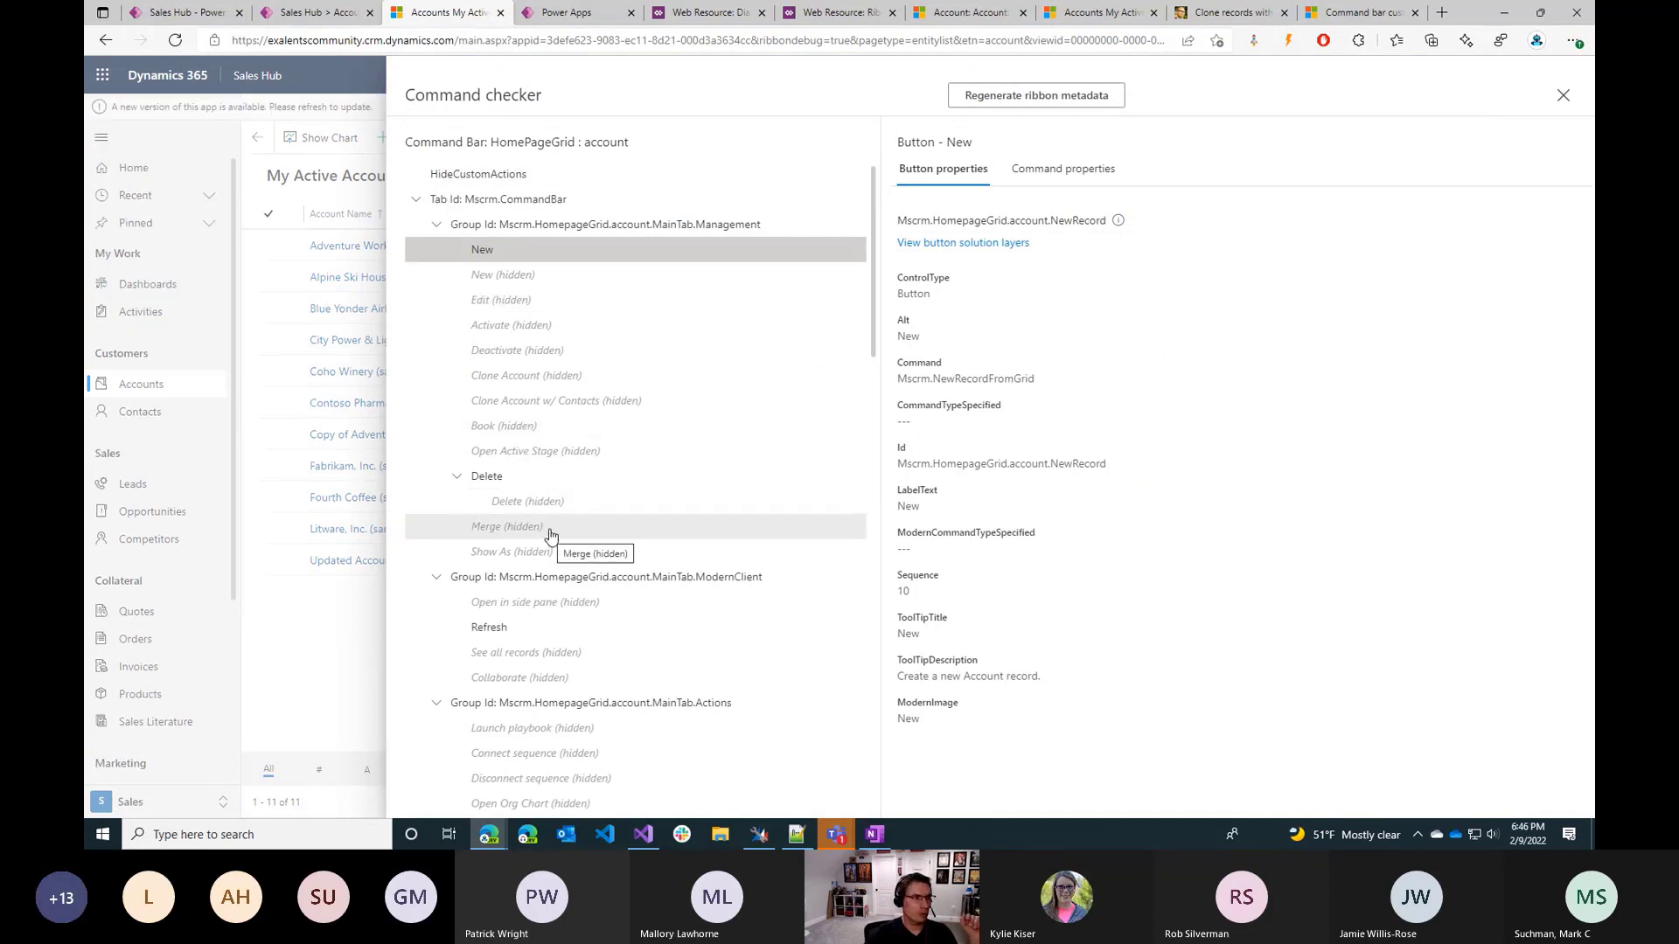
Inspect the hidden Clone Account button's command properties, expanding its action and enable rule details.
click(568, 371)
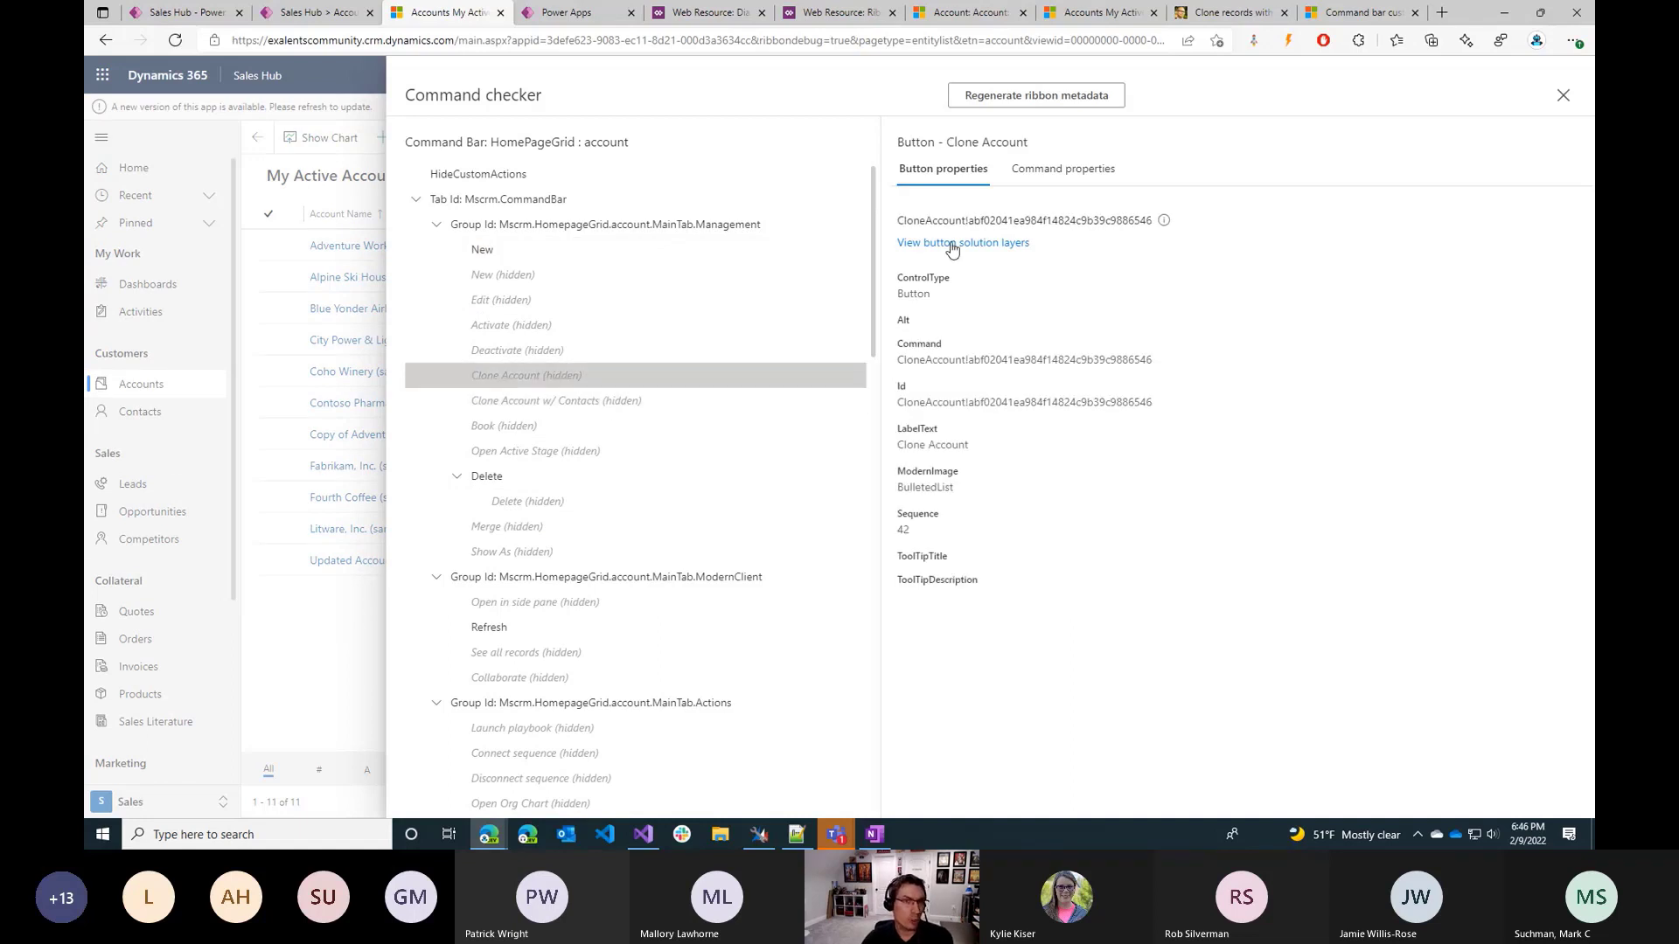
click(1042, 173)
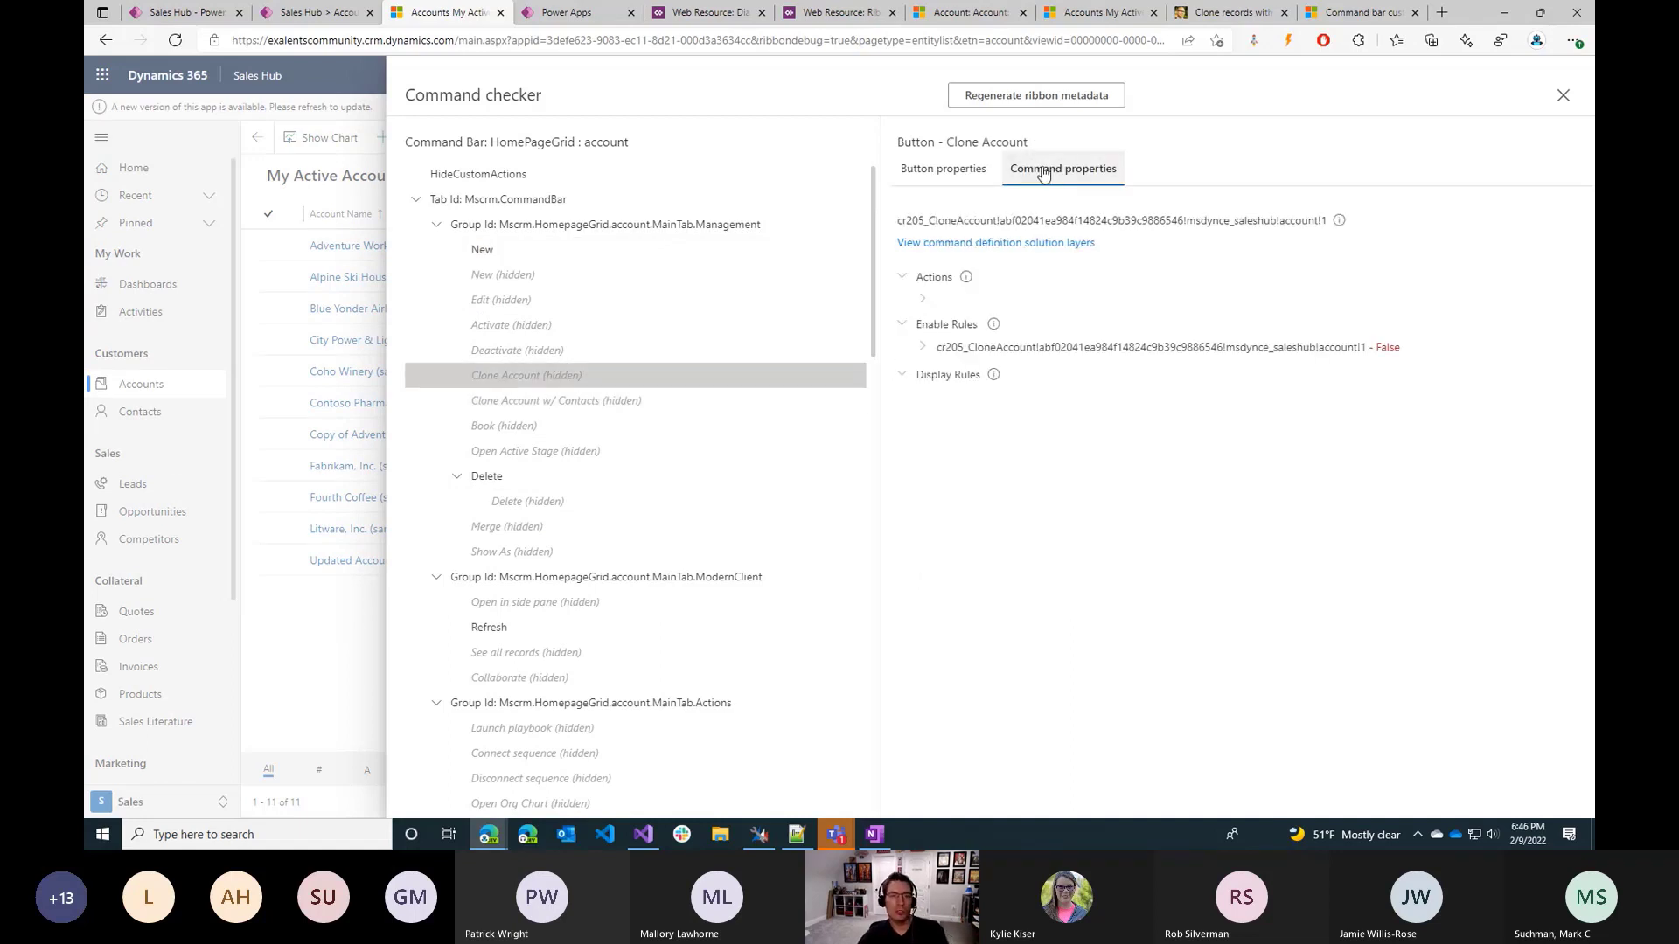
click(923, 300)
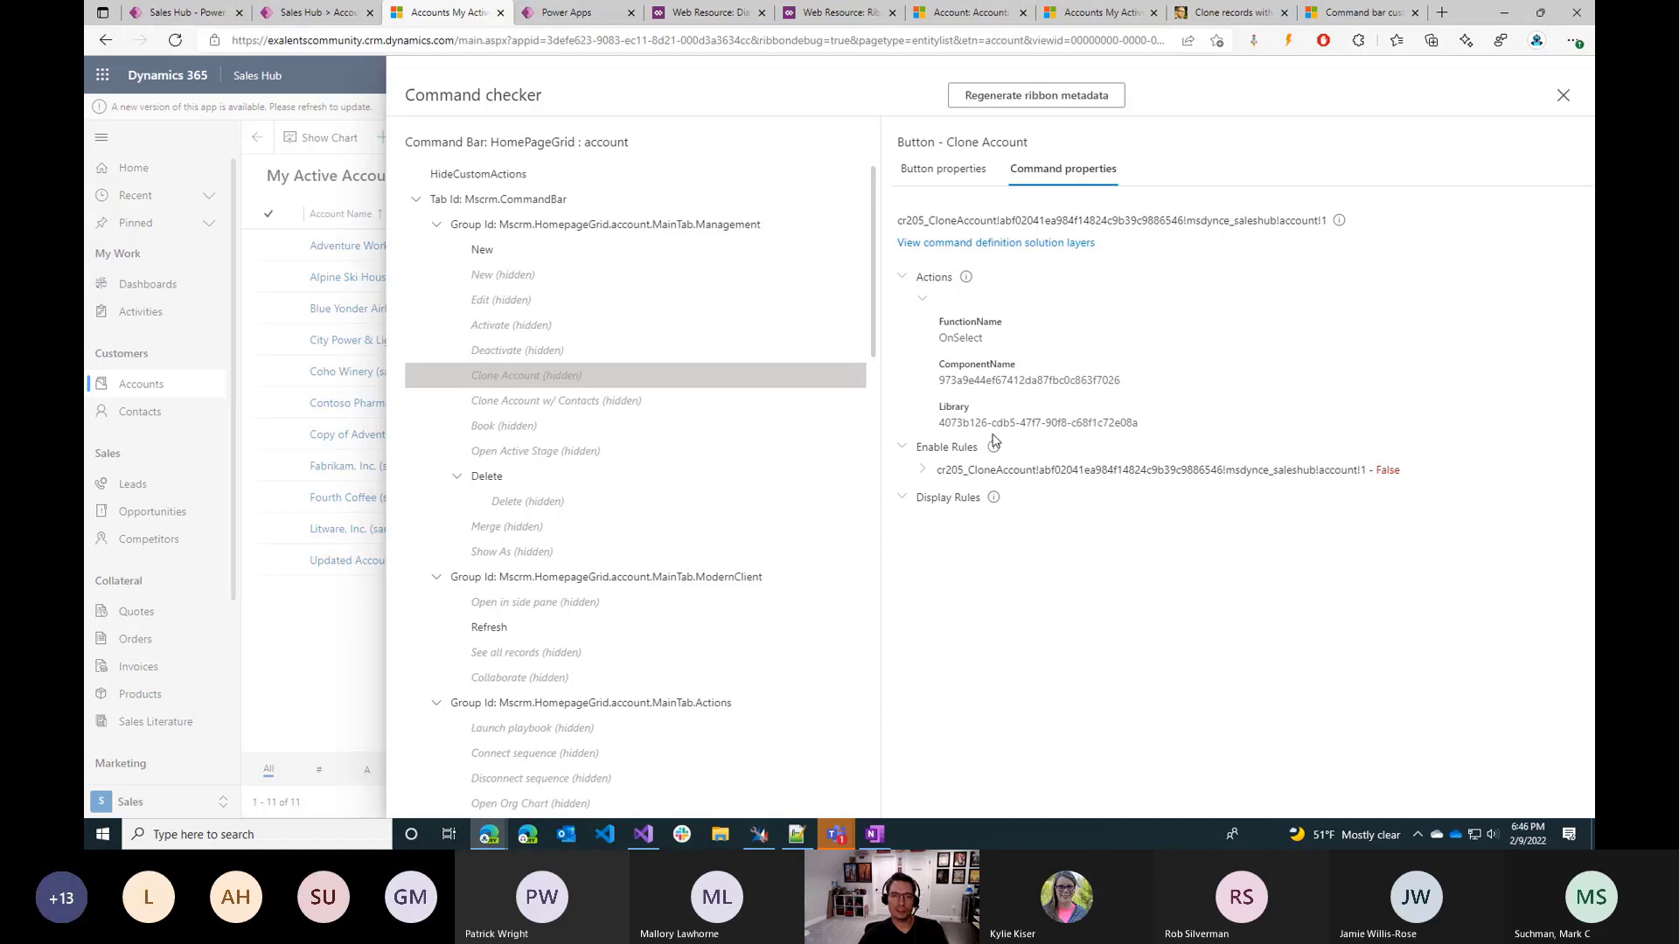
click(905, 498)
click(920, 470)
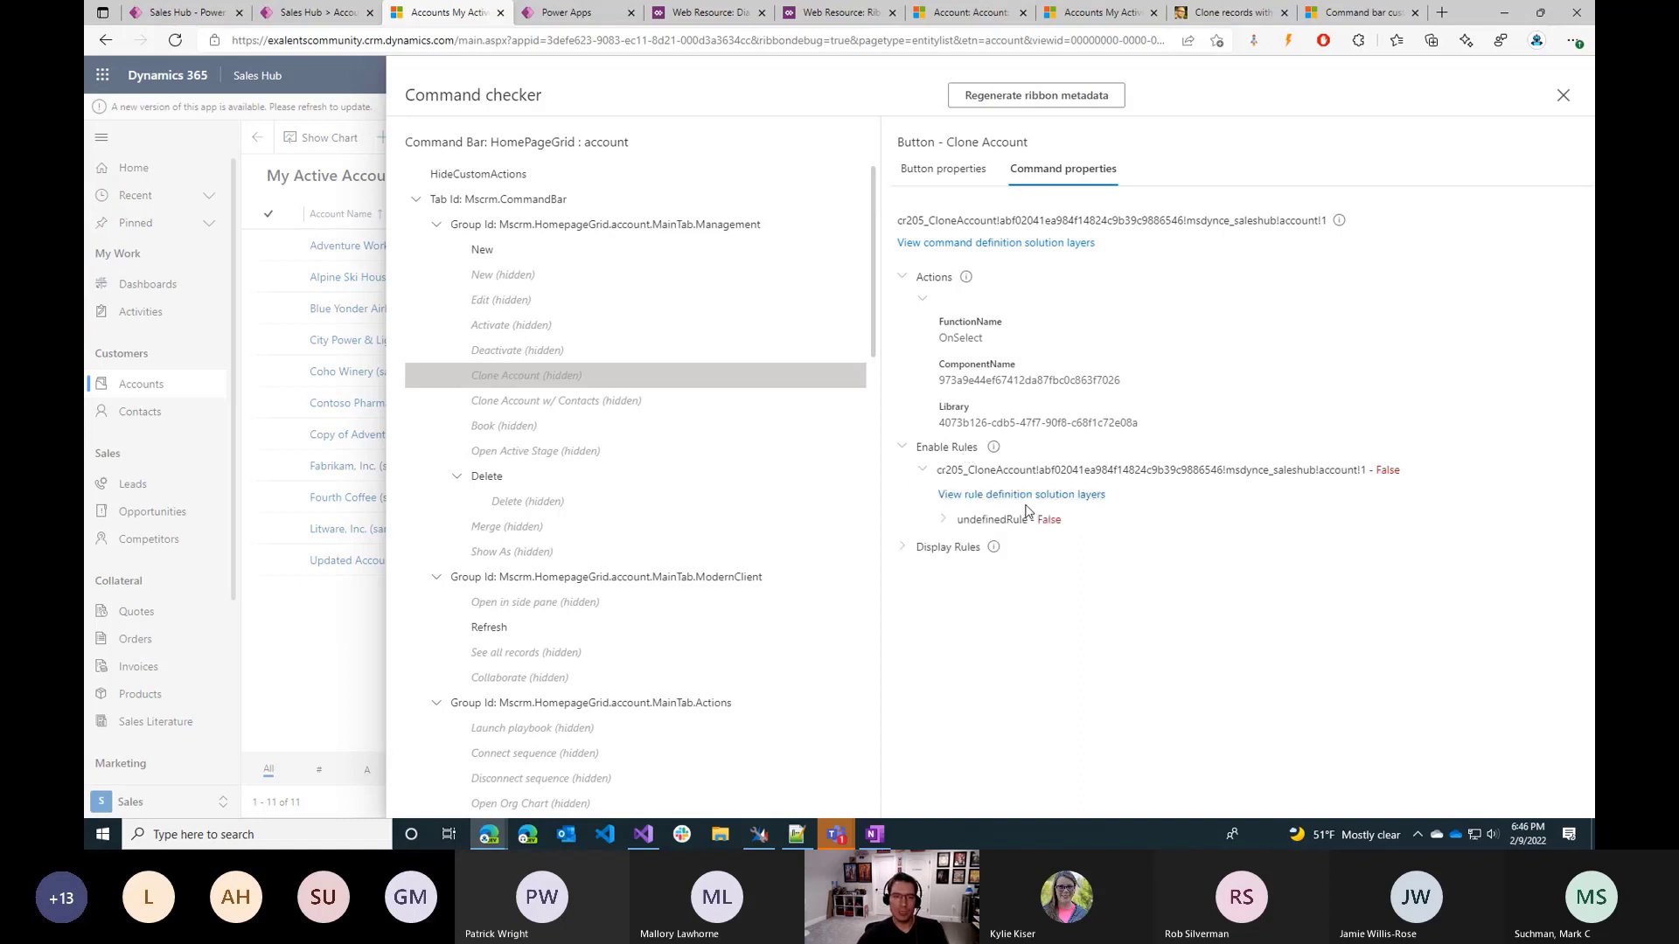
Compare the command properties of Clone Account w/ Contacts with those of Clone Account, and expand the latter's Display Rules.
click(638, 411)
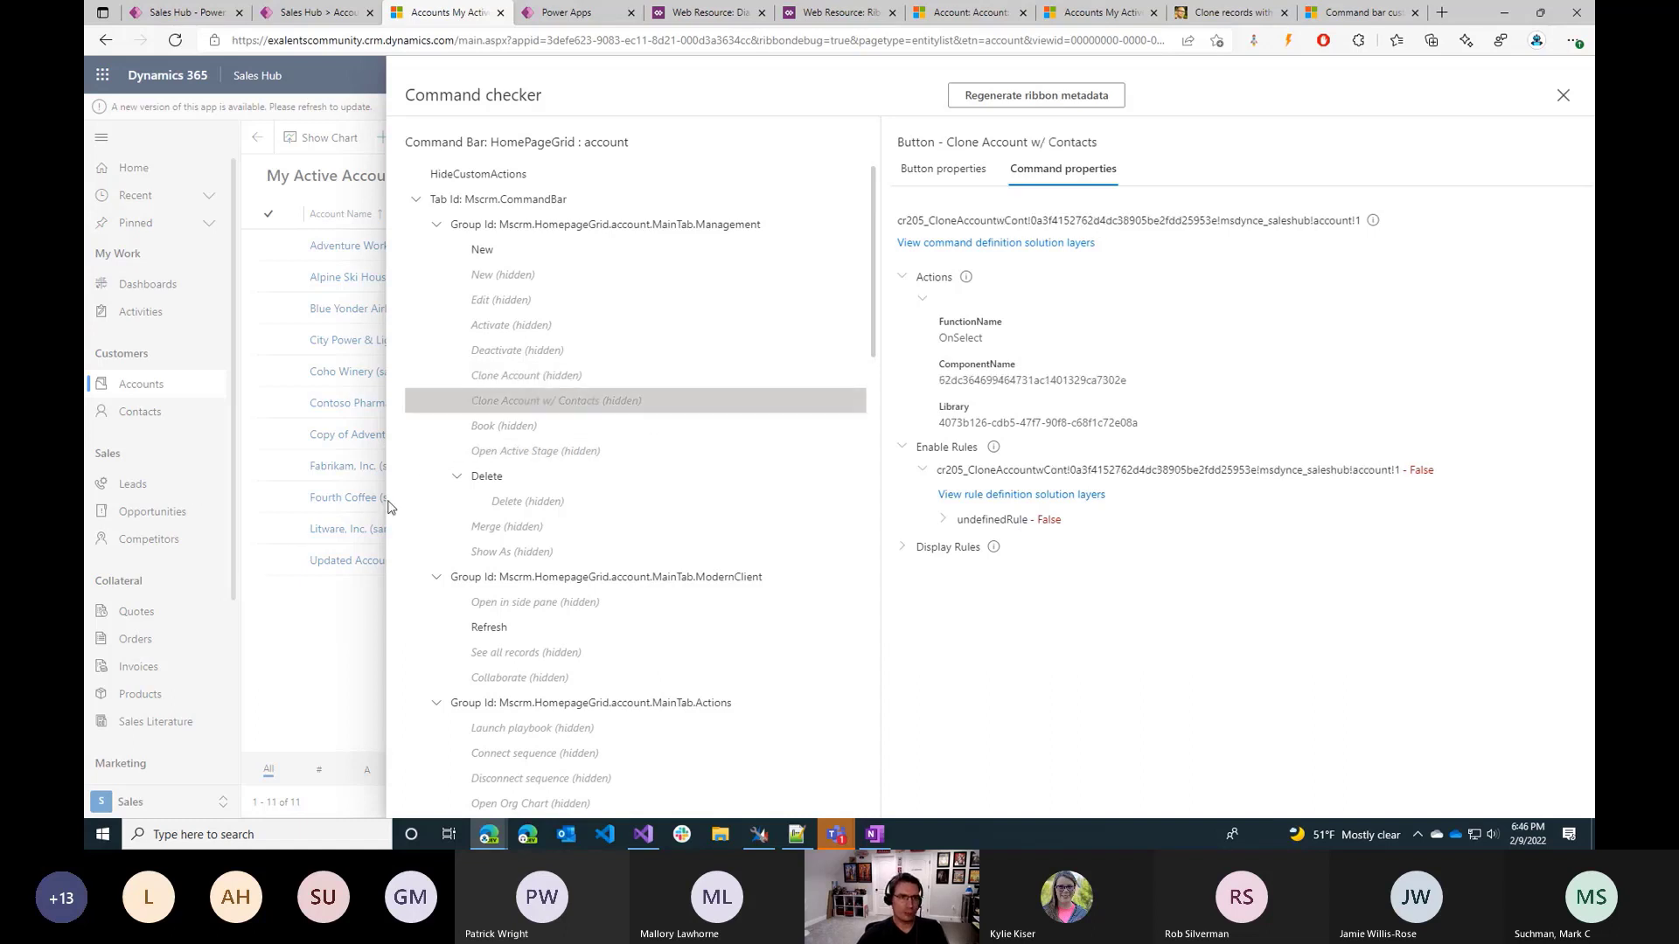
click(560, 375)
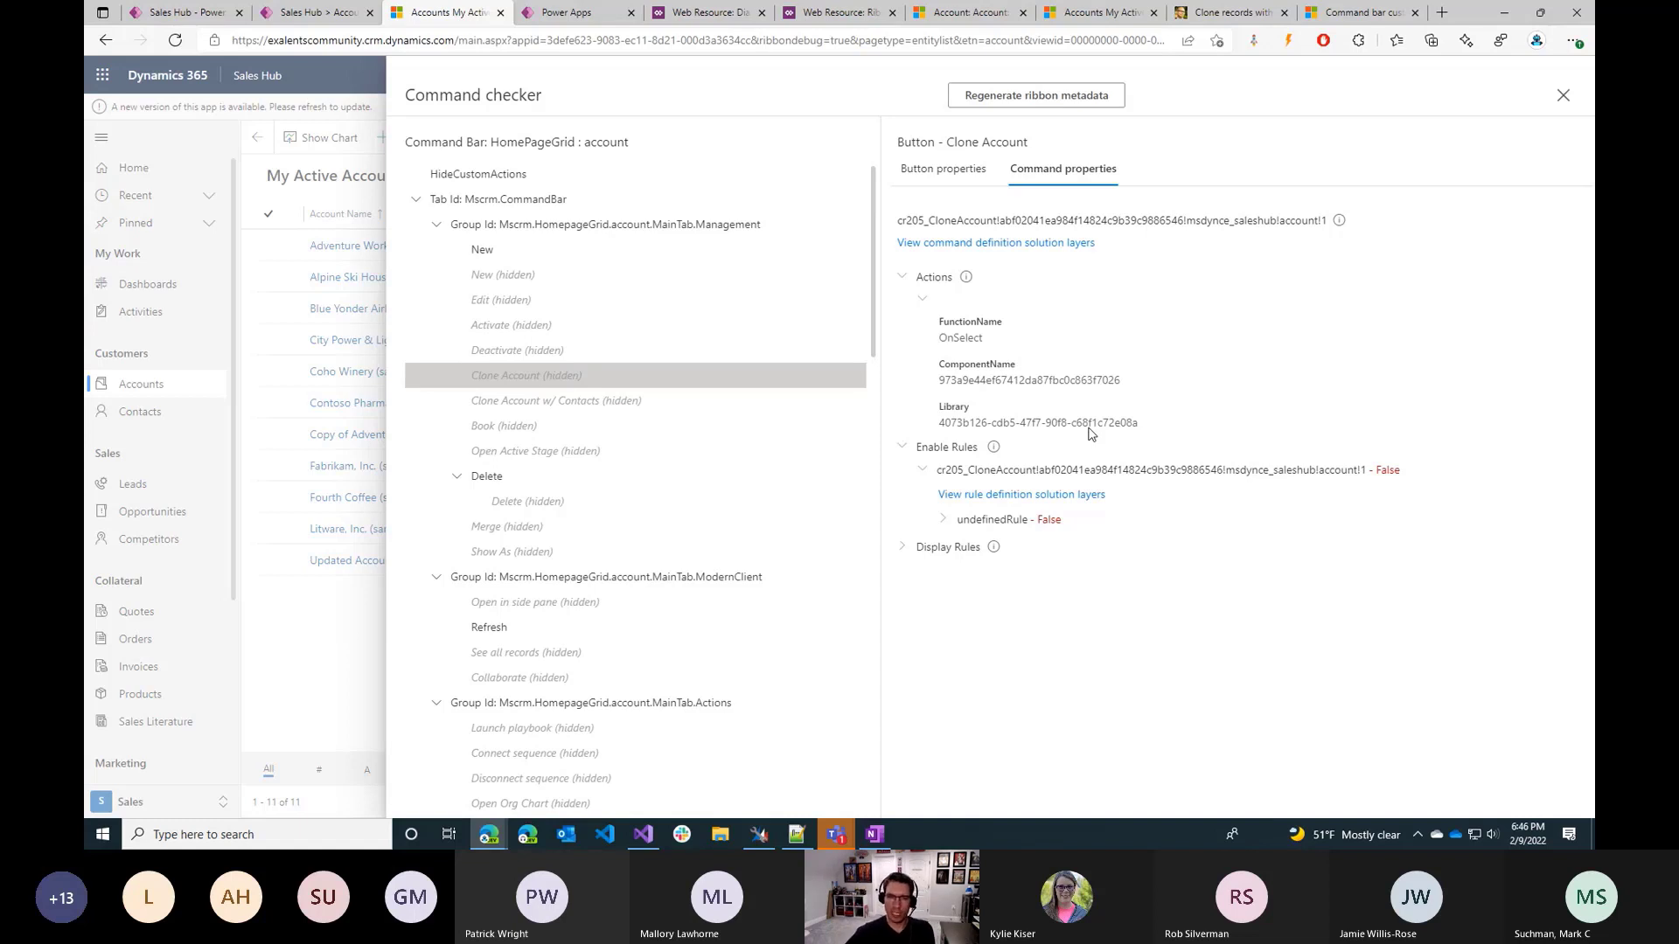
click(904, 548)
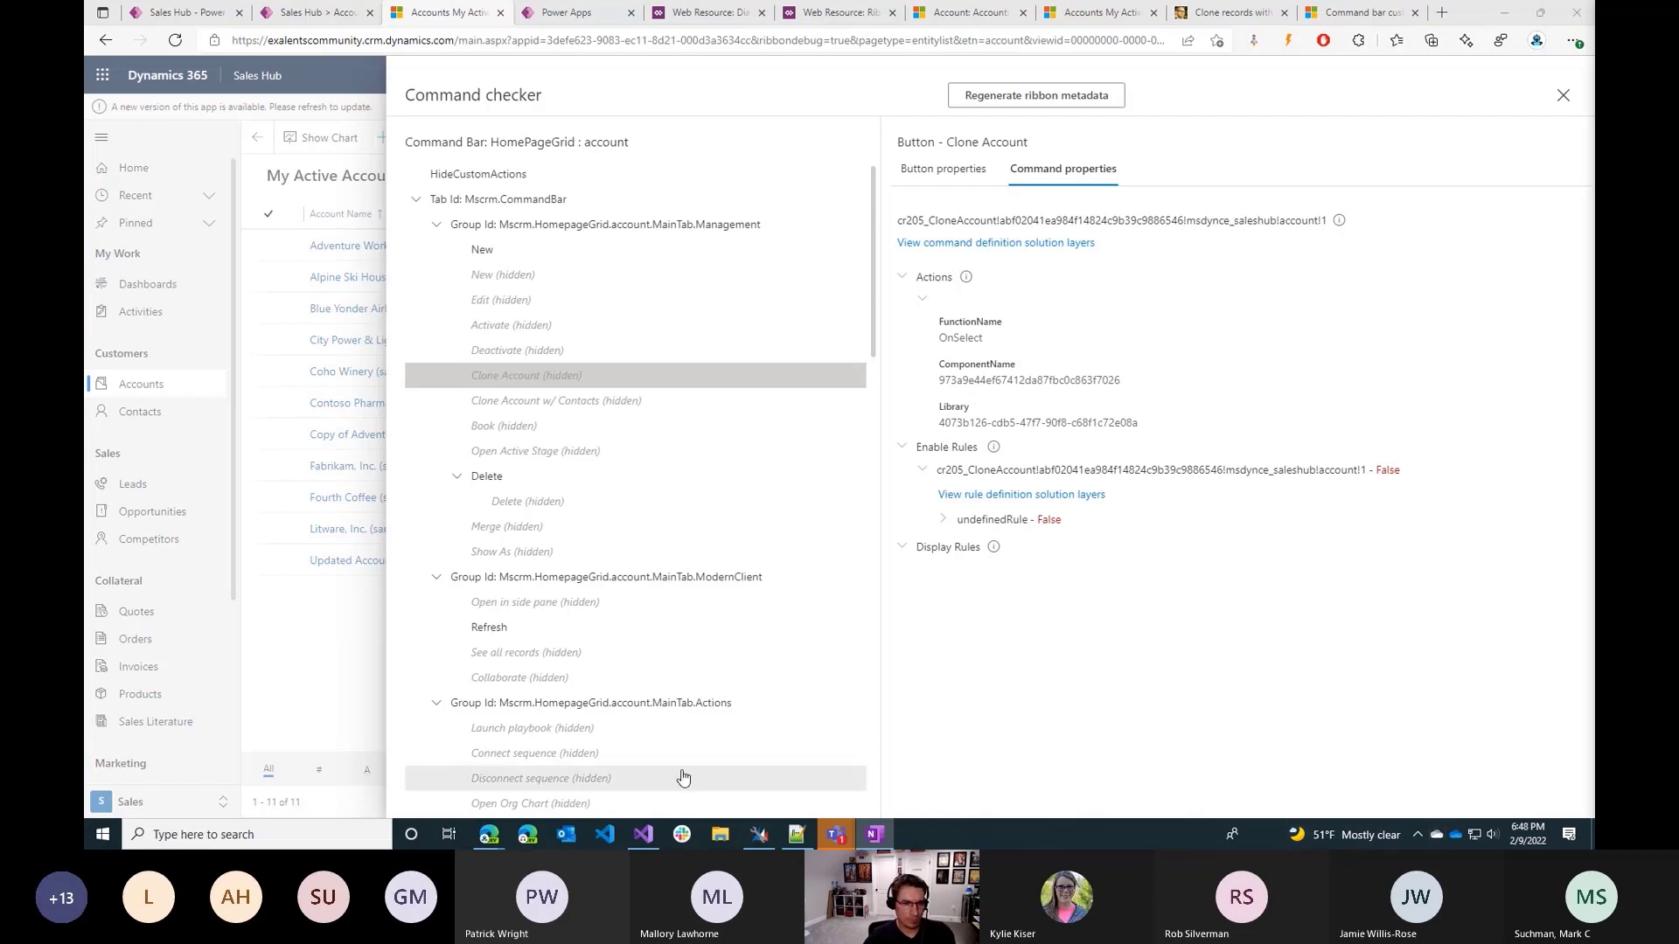
View the contact ribbons in XrmToolBox's Ribbon Workbench, and close the Command checker back in Sales Hub.
click(761, 834)
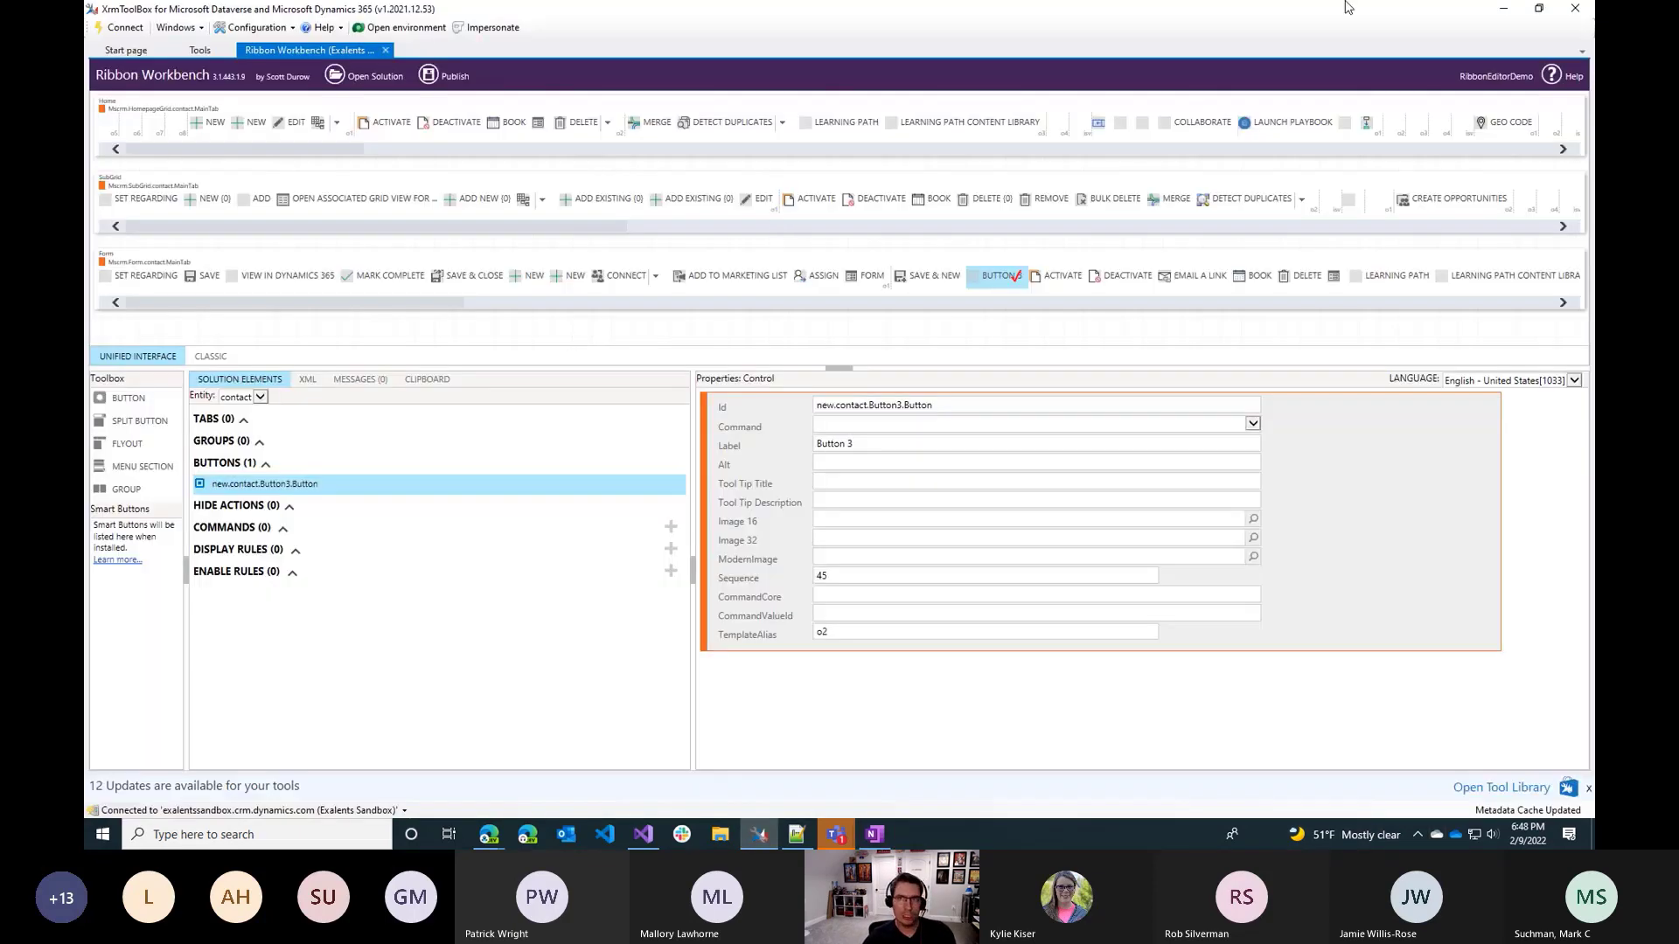
click(1515, 9)
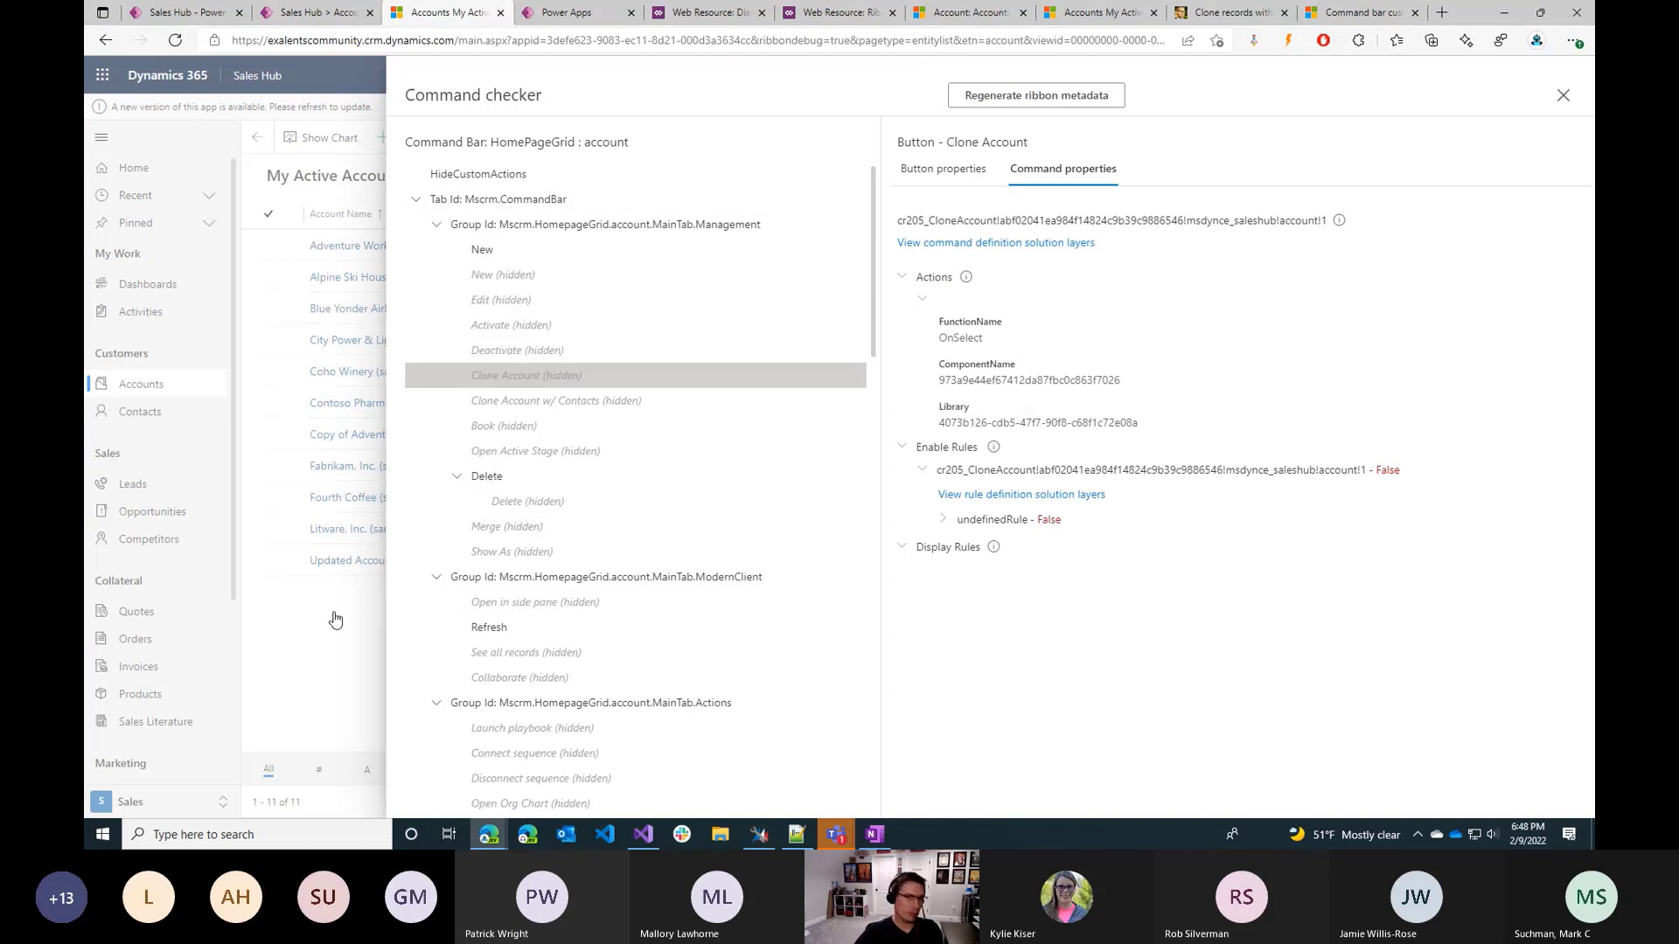
click(1563, 96)
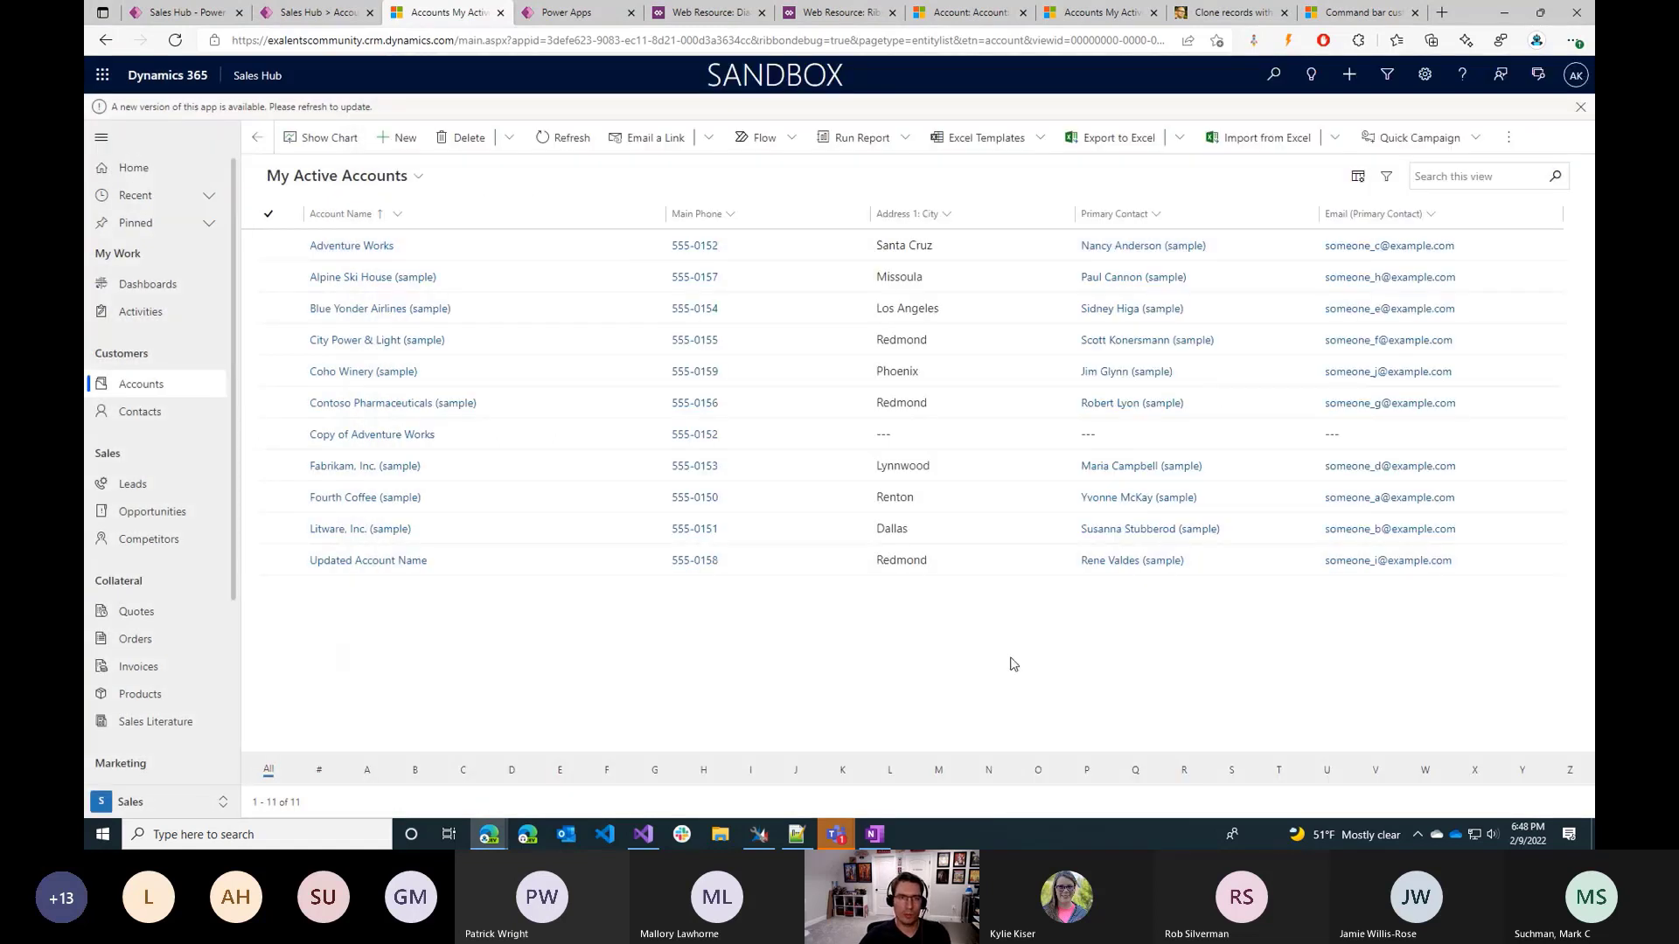